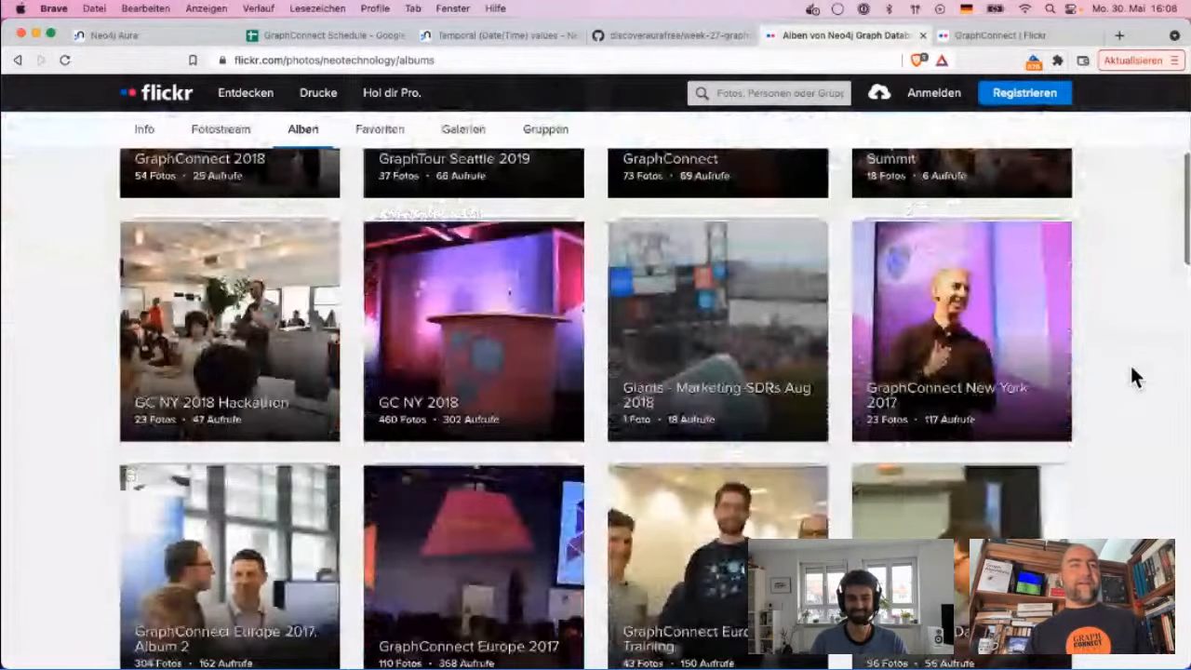
Open the GraphConnect 2012 album and look through its workshop and evening reception photos.
{"action": "scroll", "coordinate": [1132, 377], "scroll_direction": "down", "scroll_amount": 20}
{"action": "left_click", "coordinate": [243, 498]}
{"action": "scroll", "coordinate": [683, 353], "scroll_direction": "down", "scroll_amount": 1}
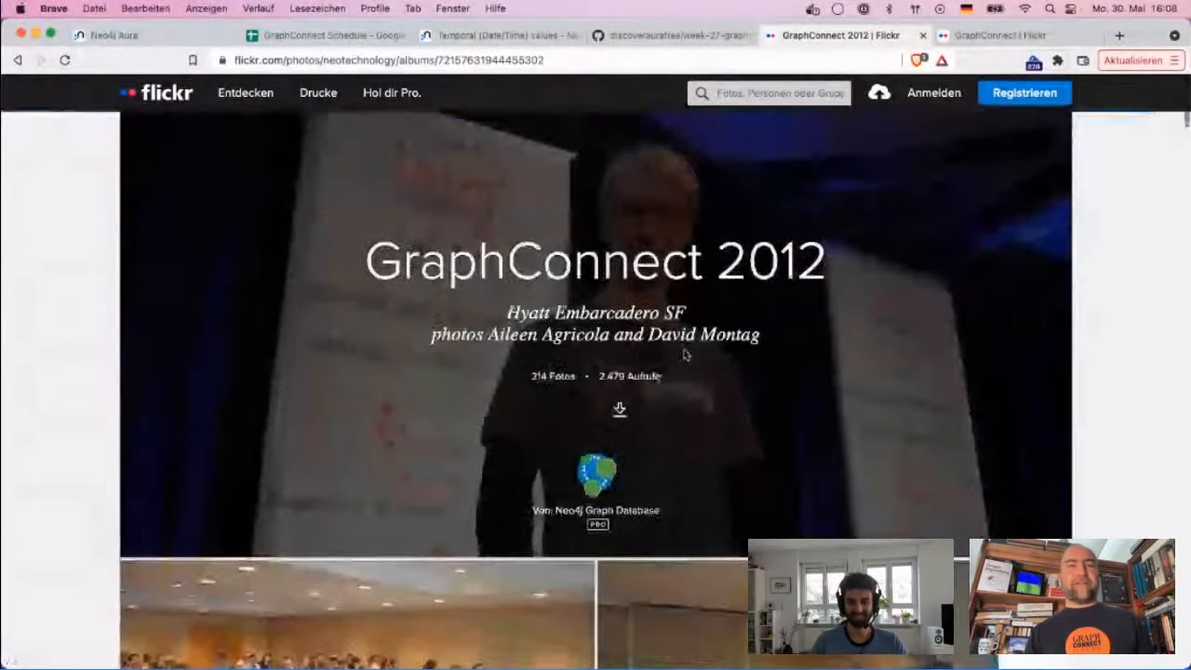
{"action": "scroll", "coordinate": [684, 353], "scroll_direction": "down", "scroll_amount": 8}
{"action": "scroll", "coordinate": [572, 359], "scroll_direction": "up", "scroll_amount": 1}
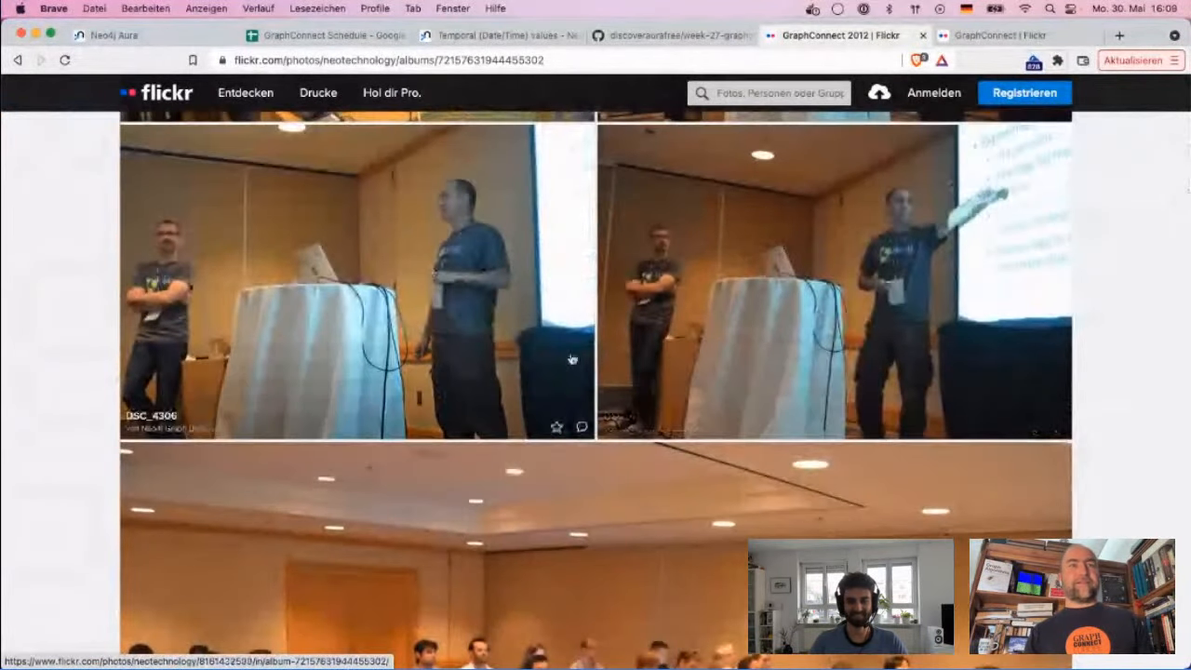
{"action": "scroll", "coordinate": [572, 359], "scroll_direction": "down", "scroll_amount": 10}
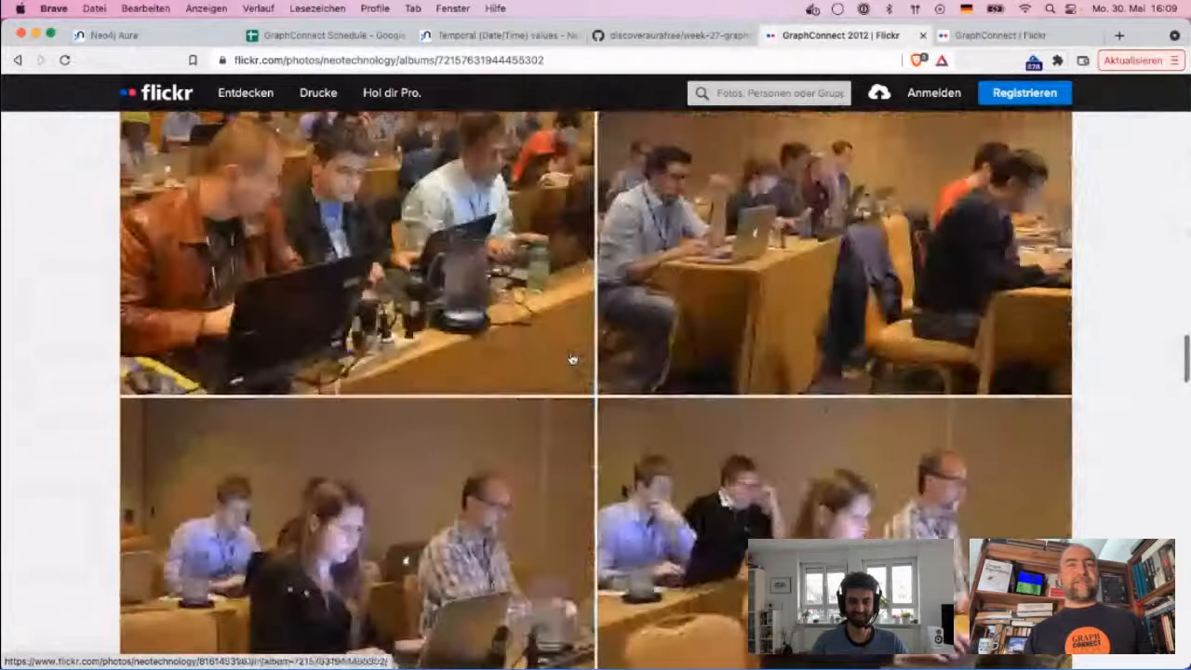
{"action": "scroll", "coordinate": [572, 359], "scroll_direction": "down", "scroll_amount": 10}
{"action": "scroll", "coordinate": [572, 359], "scroll_direction": "up", "scroll_amount": 1}
{"action": "scroll", "coordinate": [572, 359], "scroll_direction": "down", "scroll_amount": 1}
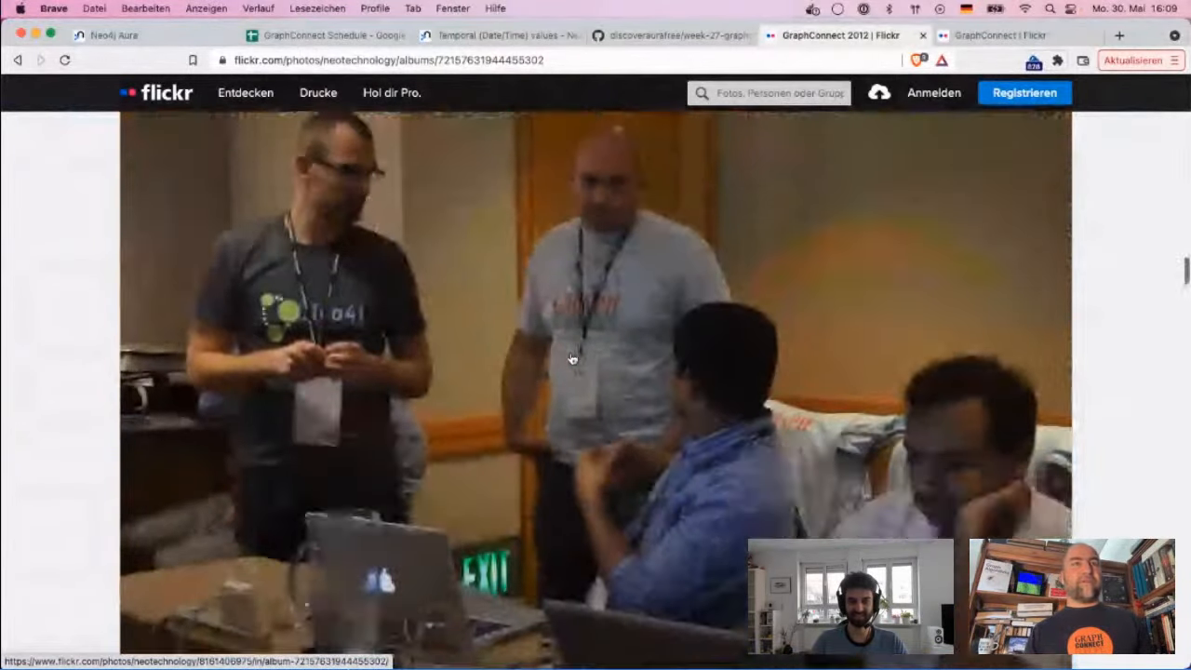
{"action": "scroll", "coordinate": [572, 359], "scroll_direction": "down", "scroll_amount": 12}
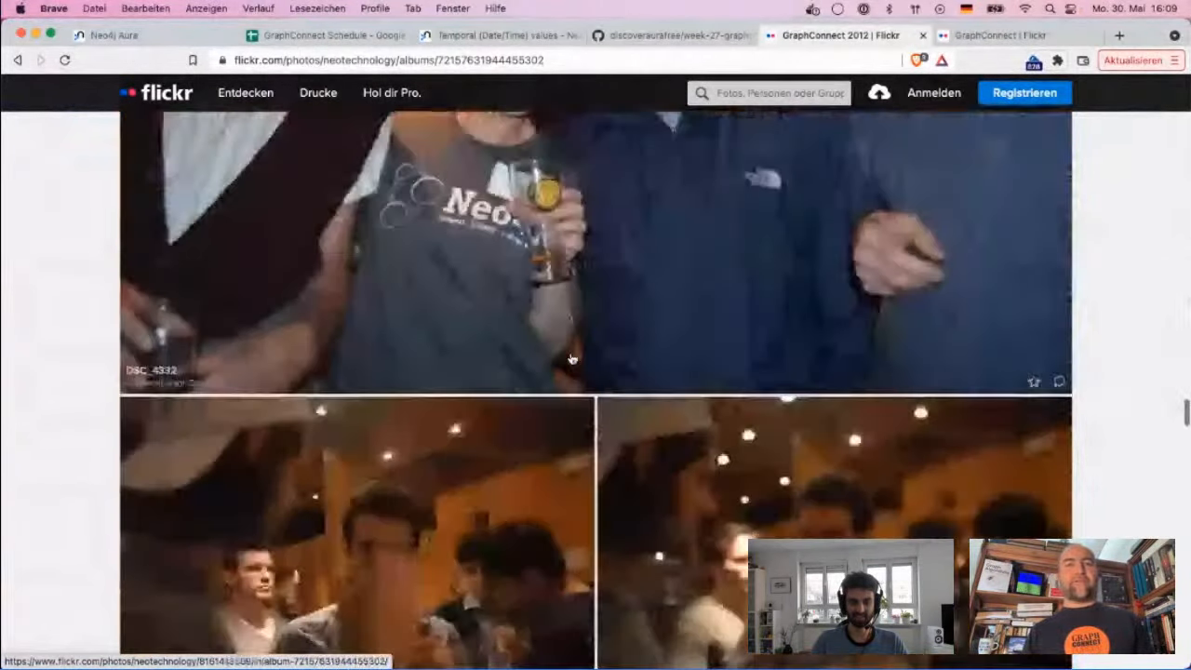
{"action": "scroll", "coordinate": [572, 359], "scroll_direction": "down", "scroll_amount": 5}
{"action": "scroll", "coordinate": [573, 359], "scroll_direction": "up", "scroll_amount": 10}
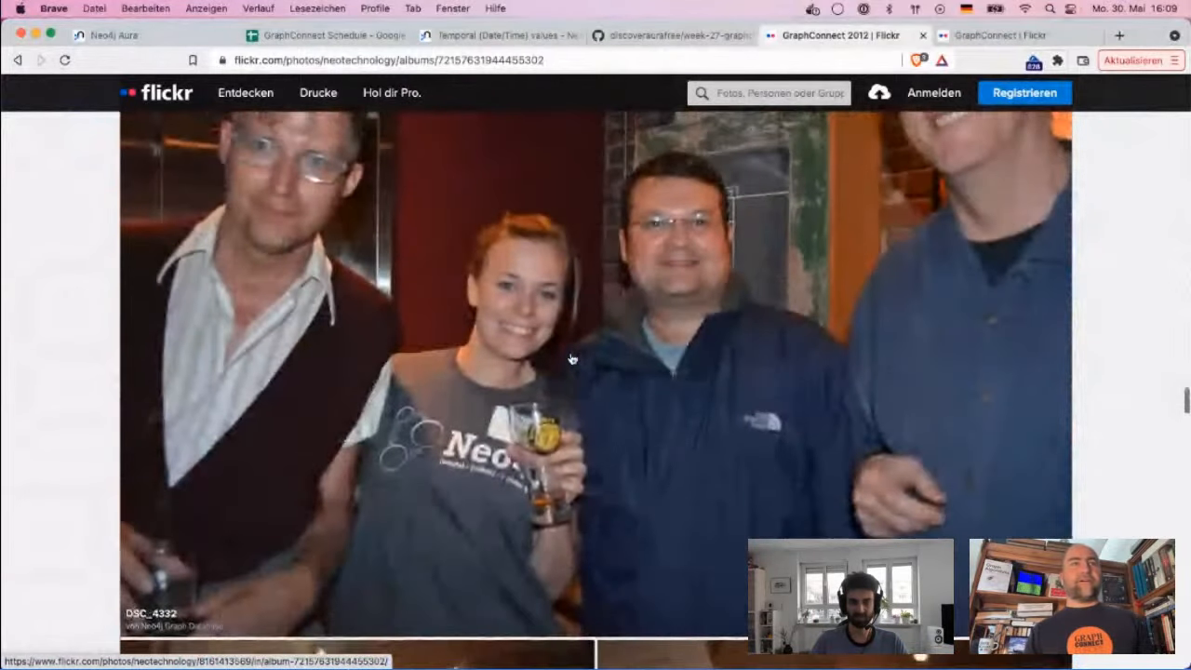
{"action": "scroll", "coordinate": [572, 360], "scroll_direction": "down", "scroll_amount": 8}
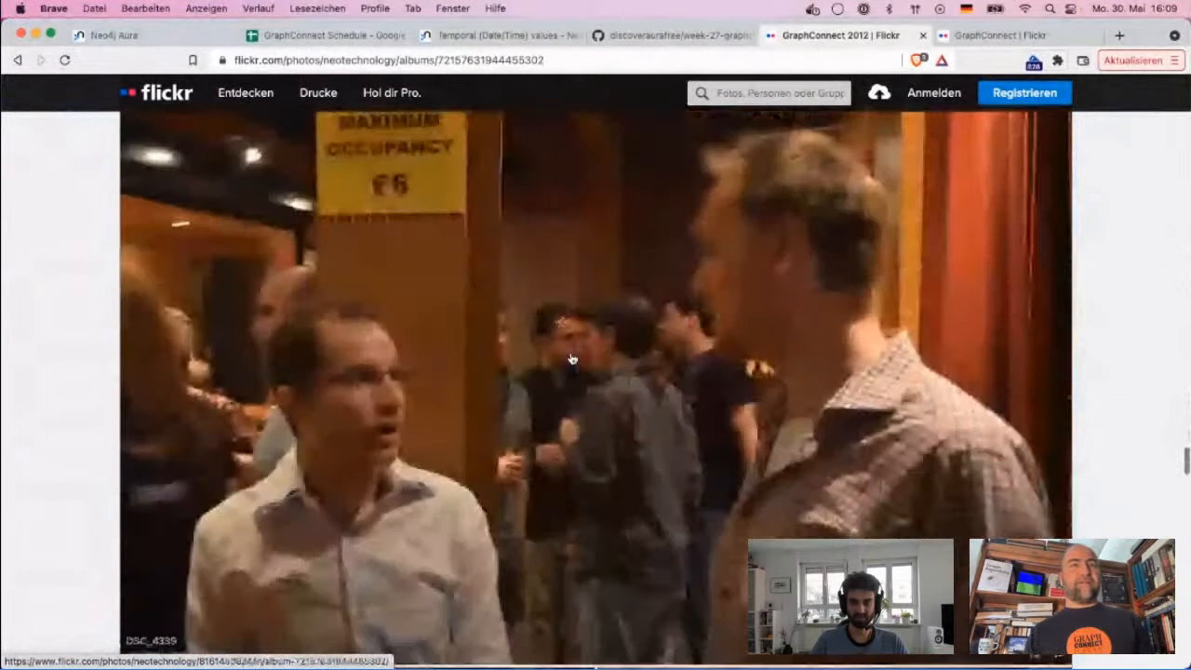
{"action": "scroll", "coordinate": [572, 359], "scroll_direction": "down", "scroll_amount": 8}
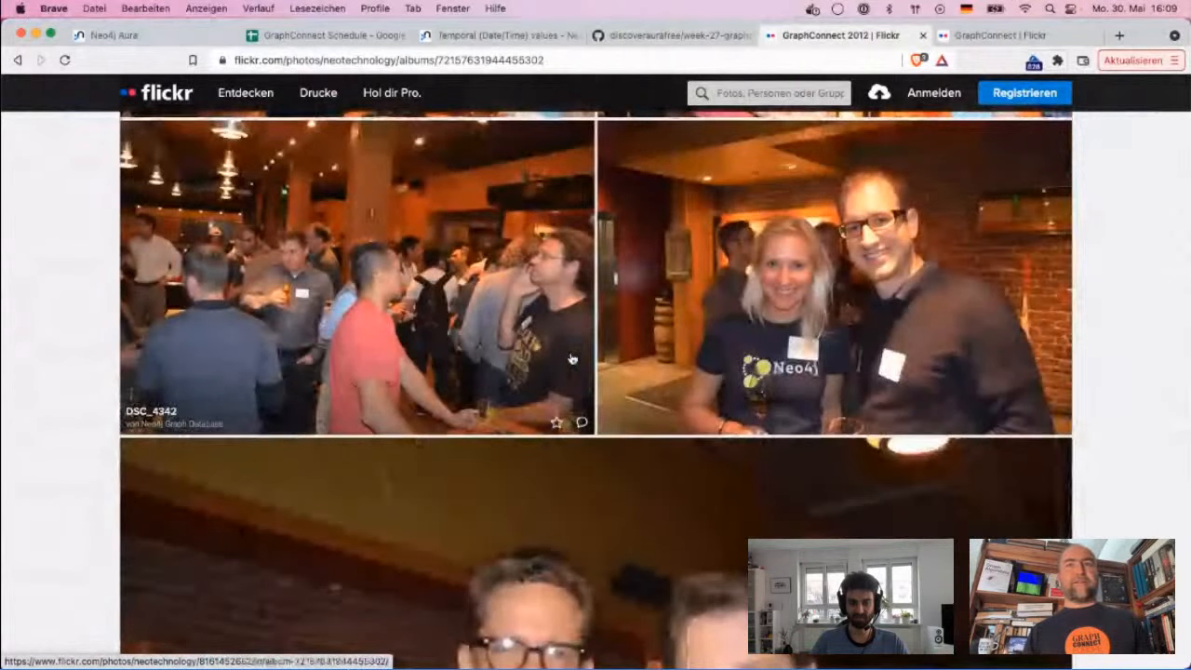
{"action": "scroll", "coordinate": [572, 359], "scroll_direction": "down", "scroll_amount": 5}
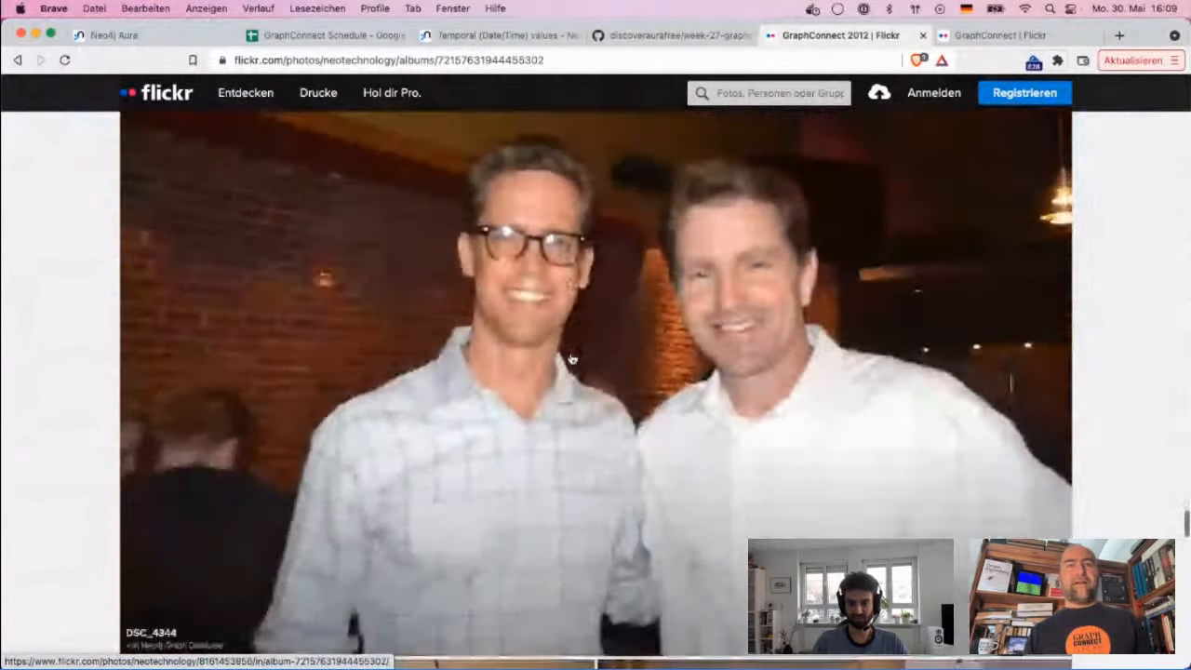
Find and open the GraphConnect 2012 photo of four people seated with laptops beside the Neo4j banner.
{"action": "scroll", "coordinate": [572, 359], "scroll_direction": "down", "scroll_amount": 10}
{"action": "scroll", "coordinate": [572, 359], "scroll_direction": "up", "scroll_amount": 3}
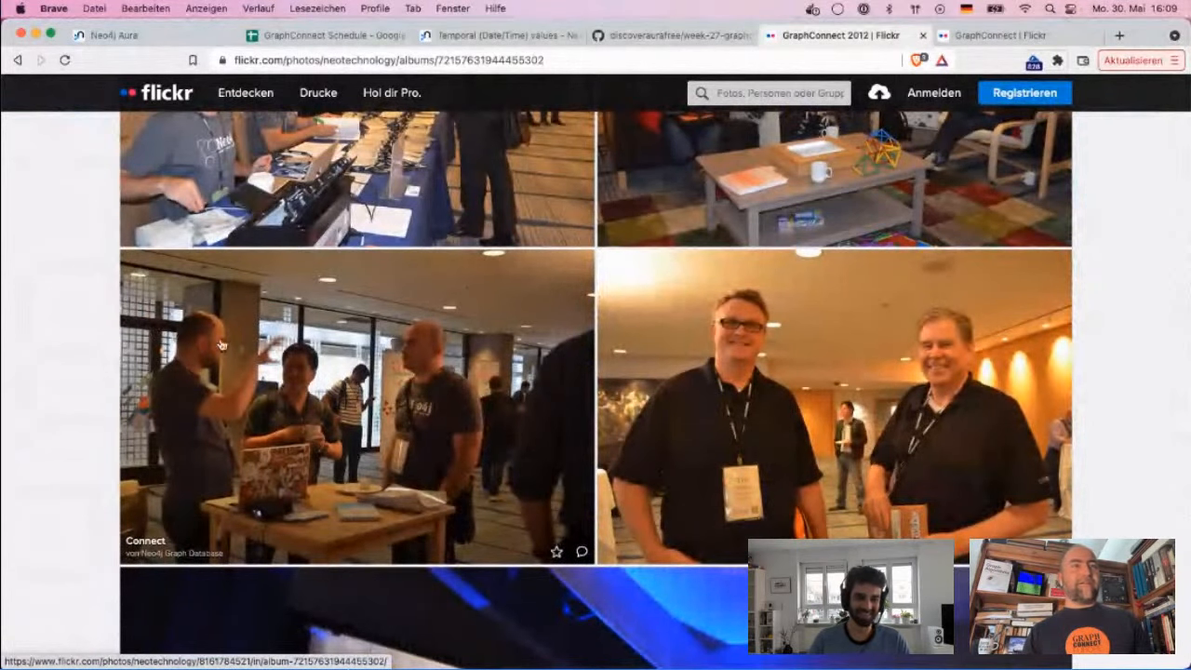
{"action": "scroll", "coordinate": [288, 400], "scroll_direction": "up", "scroll_amount": 2}
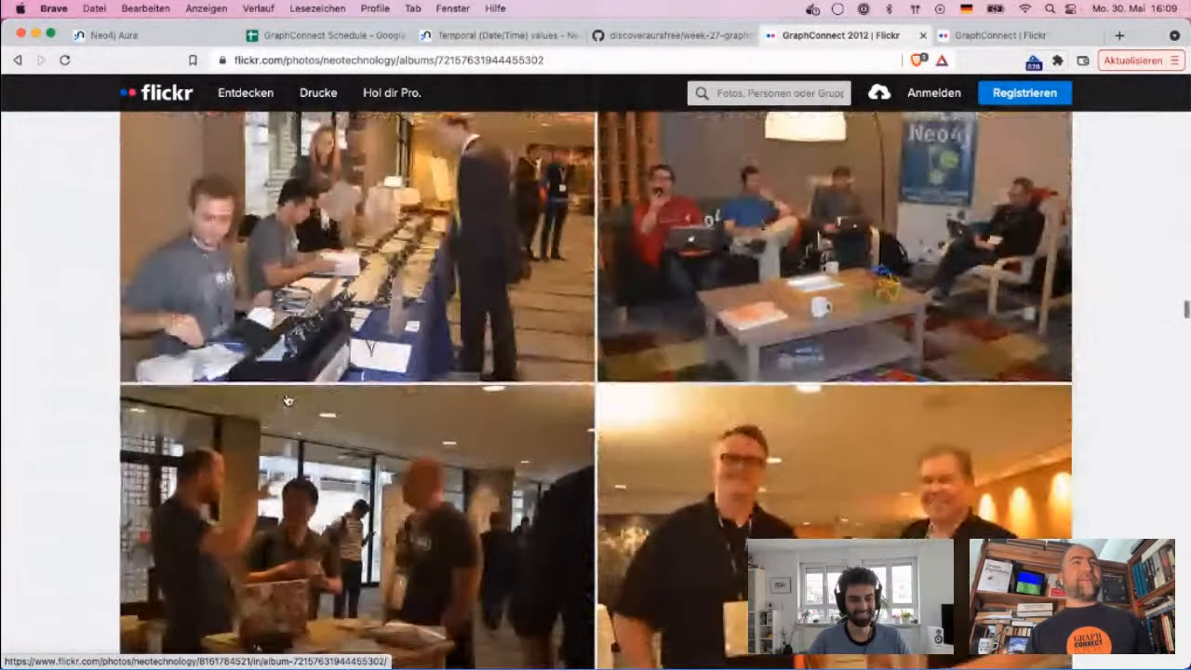
{"action": "scroll", "coordinate": [288, 400], "scroll_direction": "up", "scroll_amount": 2}
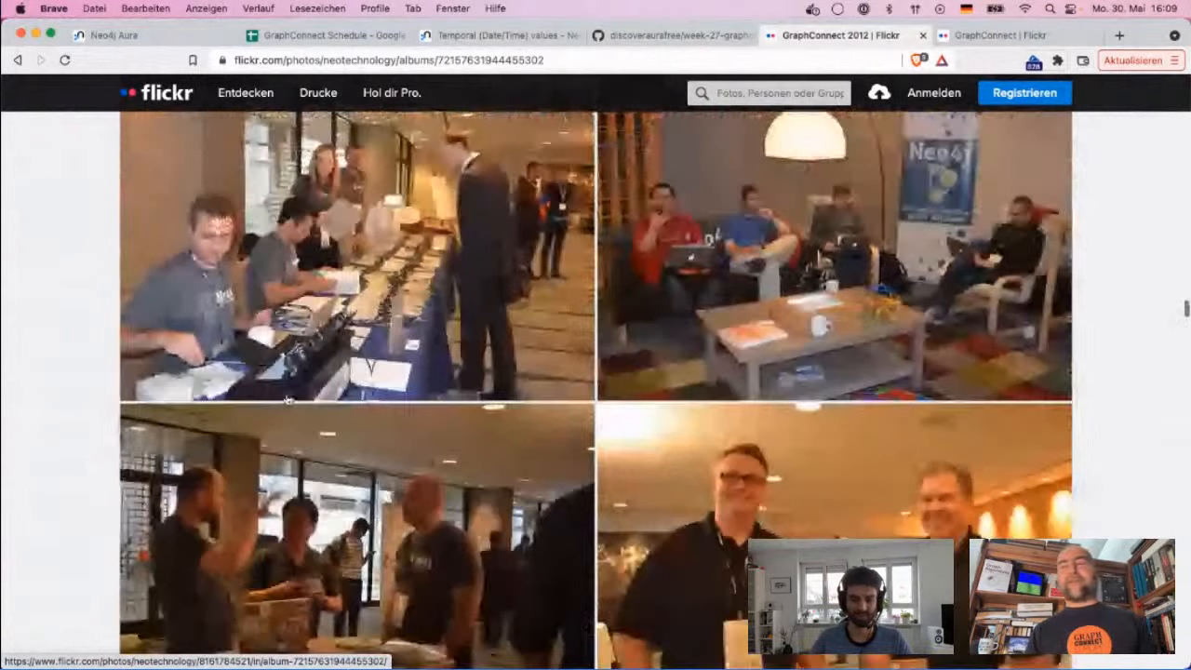
{"action": "scroll", "coordinate": [630, 278], "scroll_direction": "up", "scroll_amount": 2}
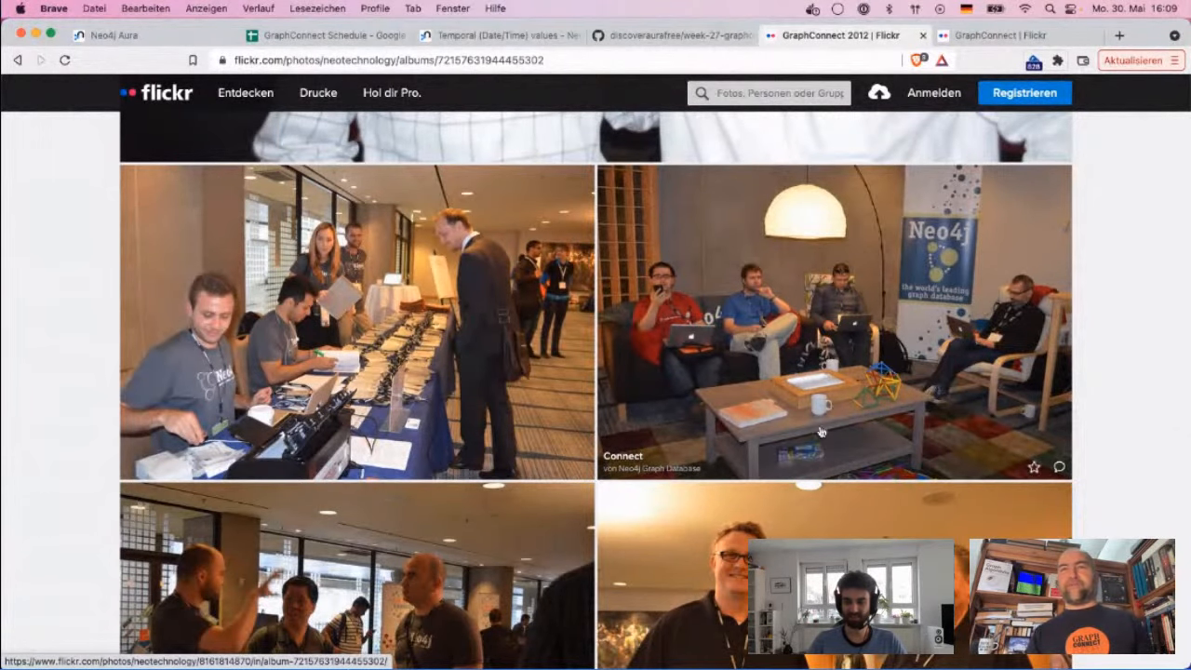
{"action": "left_click", "coordinate": [990, 356]}
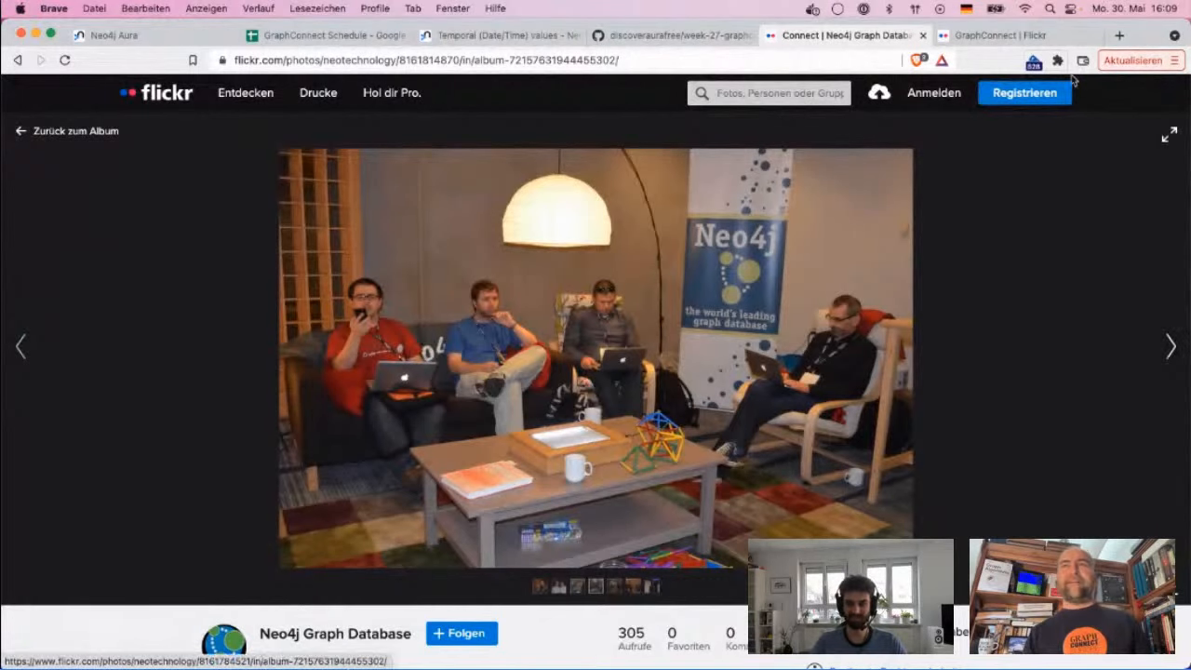
Switch to the separately opened GraphConnect album and look through its photos of speakers, audience and booths.
{"action": "left_click", "coordinate": [986, 35]}
{"action": "scroll", "coordinate": [759, 317], "scroll_direction": "up", "scroll_amount": 2}
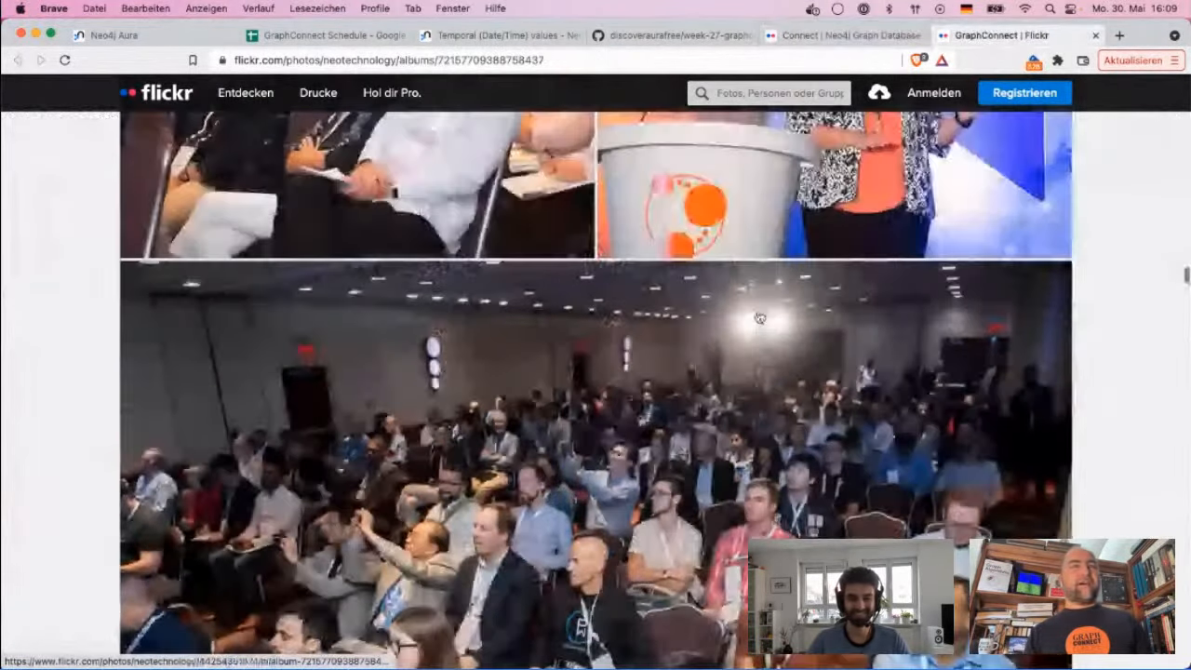
{"action": "scroll", "coordinate": [759, 317], "scroll_direction": "up", "scroll_amount": 4}
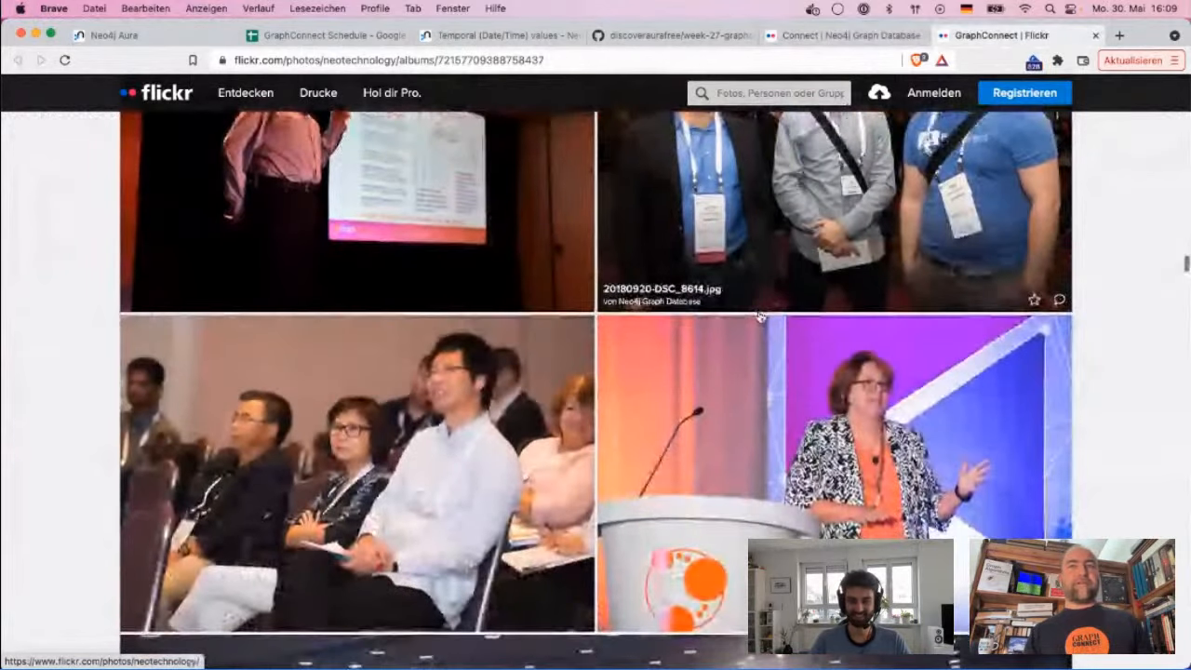
{"action": "scroll", "coordinate": [759, 317], "scroll_direction": "down", "scroll_amount": 10}
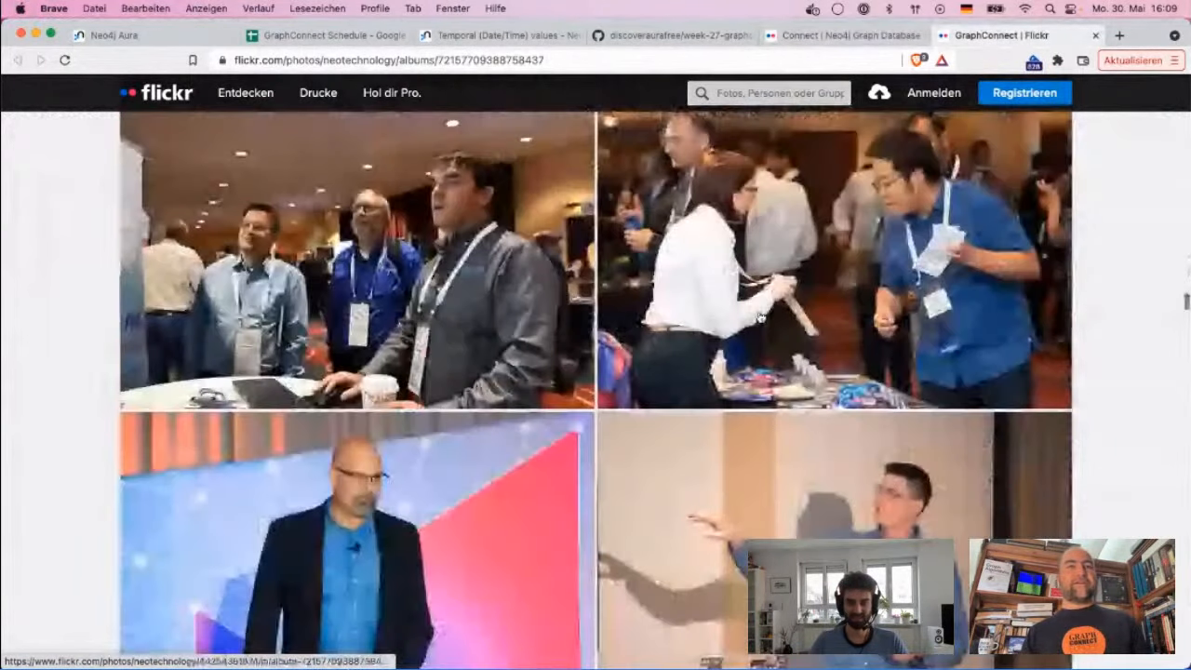
{"action": "scroll", "coordinate": [761, 317], "scroll_direction": "up", "scroll_amount": 1}
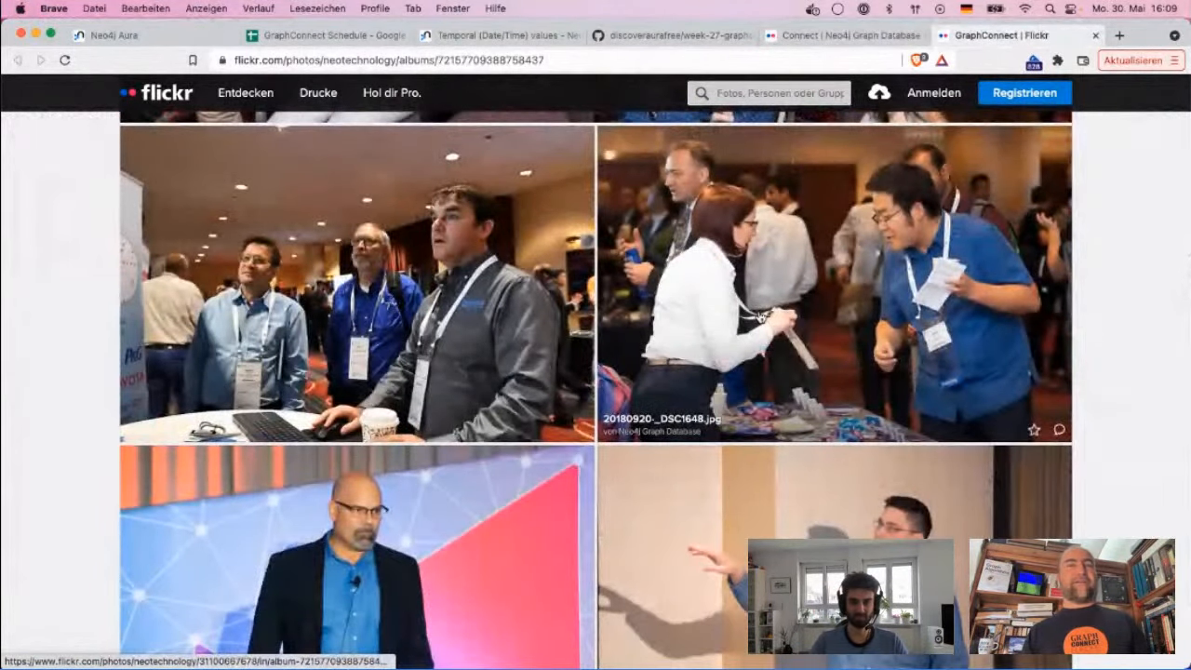
{"action": "scroll", "coordinate": [761, 317], "scroll_direction": "down", "scroll_amount": 3}
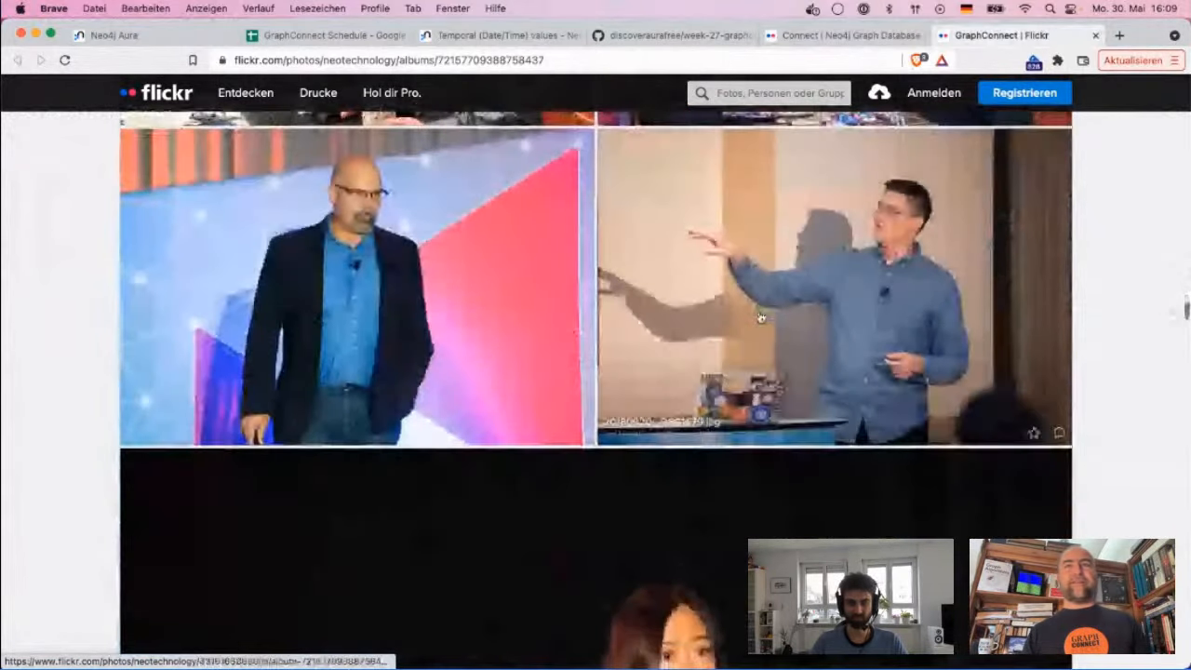
{"action": "scroll", "coordinate": [761, 318], "scroll_direction": "down", "scroll_amount": 8}
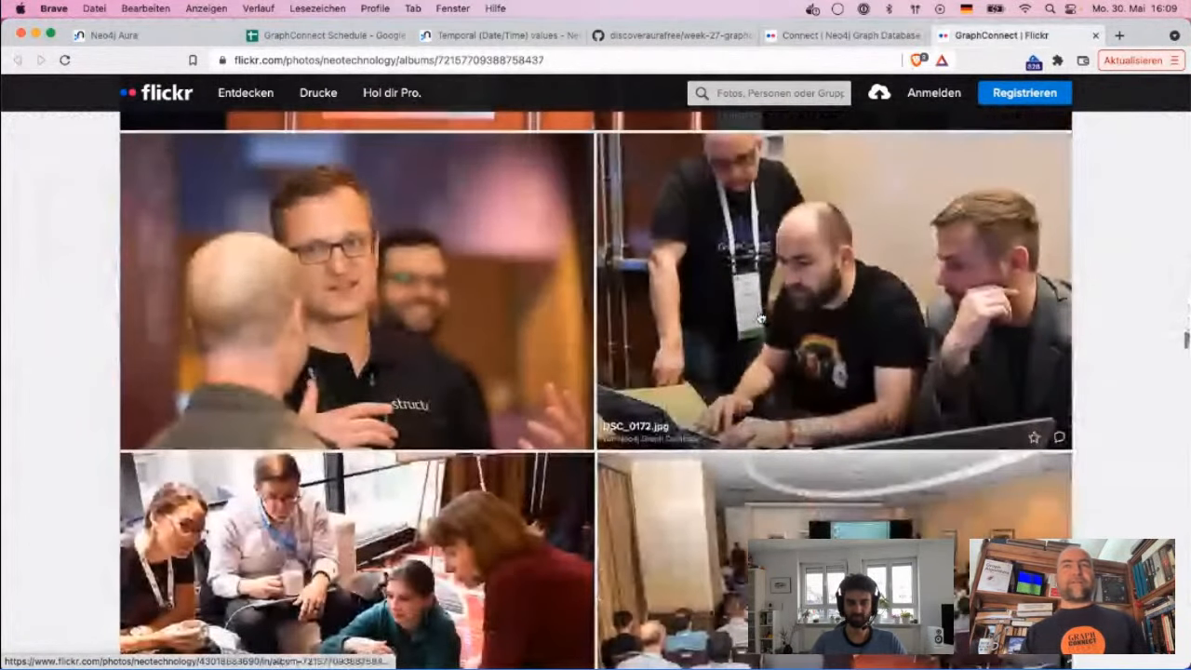
{"action": "scroll", "coordinate": [896, 380], "scroll_direction": "down", "scroll_amount": 2}
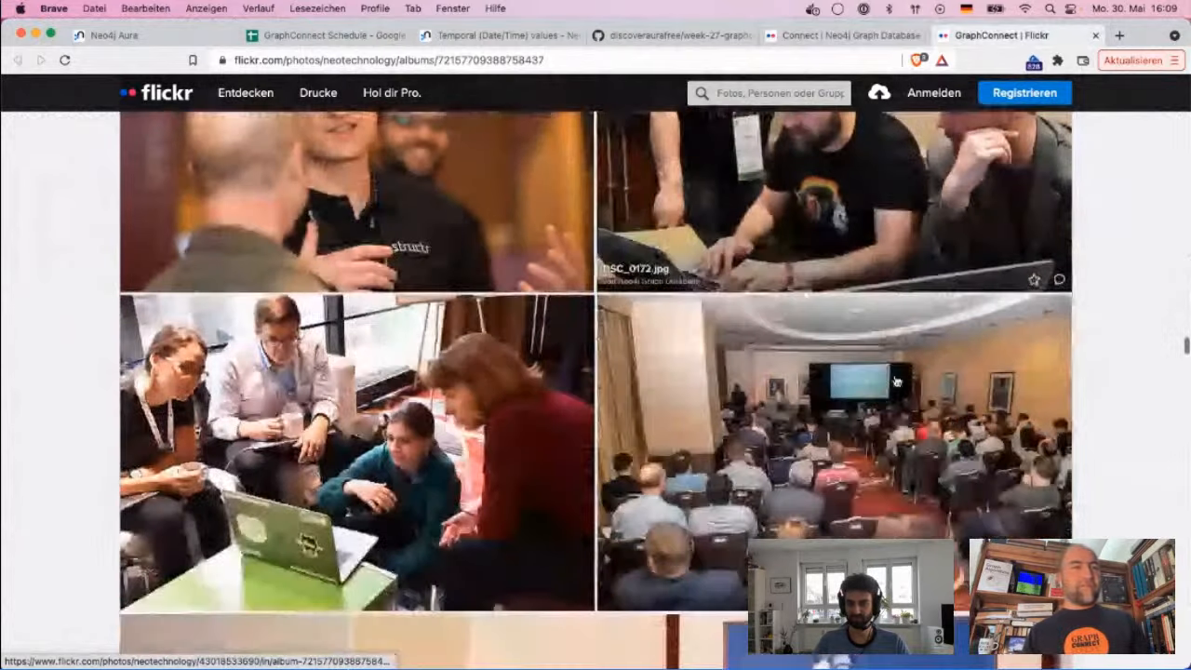
{"action": "scroll", "coordinate": [896, 380], "scroll_direction": "down", "scroll_amount": 1}
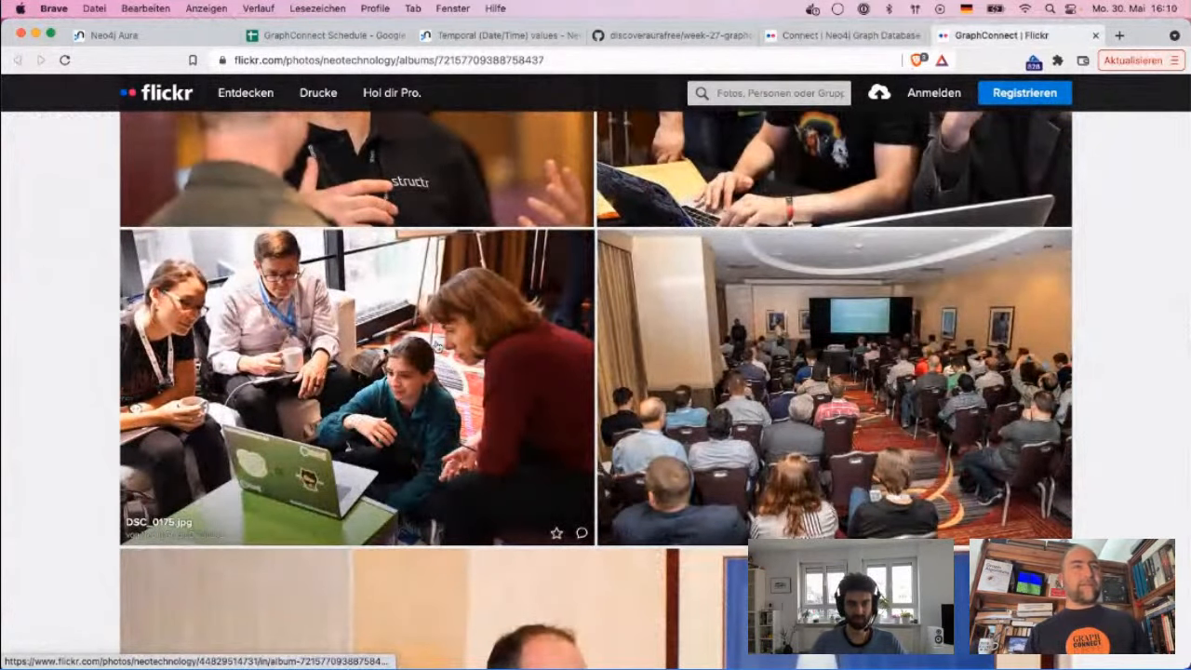
{"action": "scroll", "coordinate": [344, 407], "scroll_direction": "down", "scroll_amount": 7}
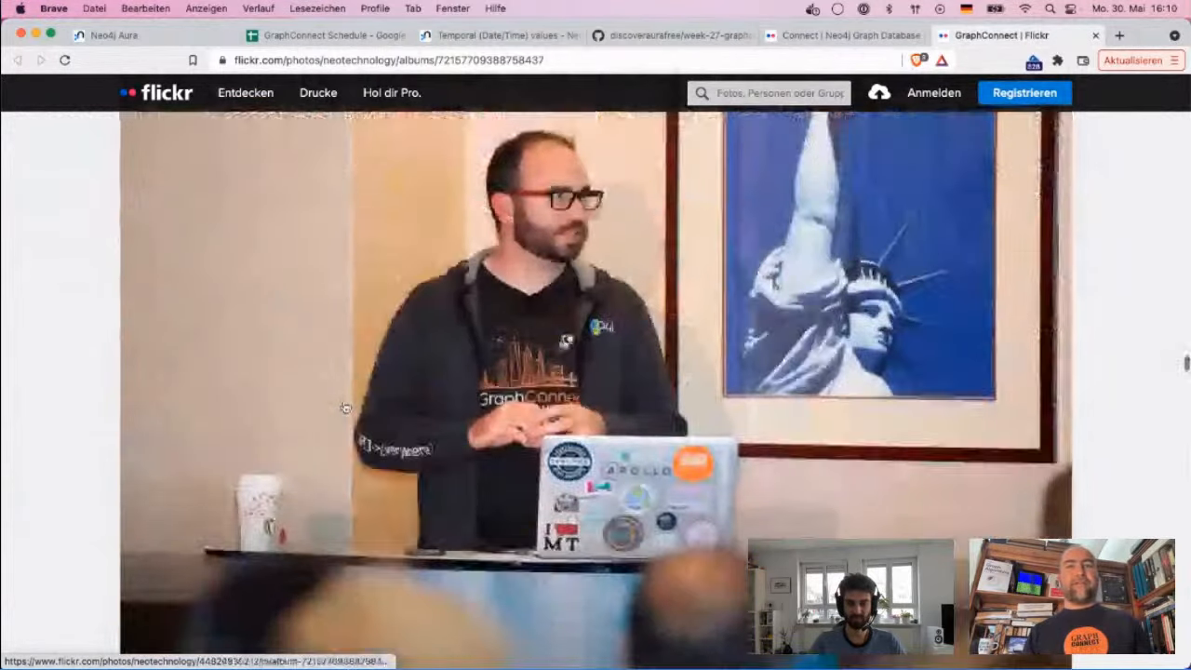
{"action": "scroll", "coordinate": [345, 407], "scroll_direction": "down", "scroll_amount": 5}
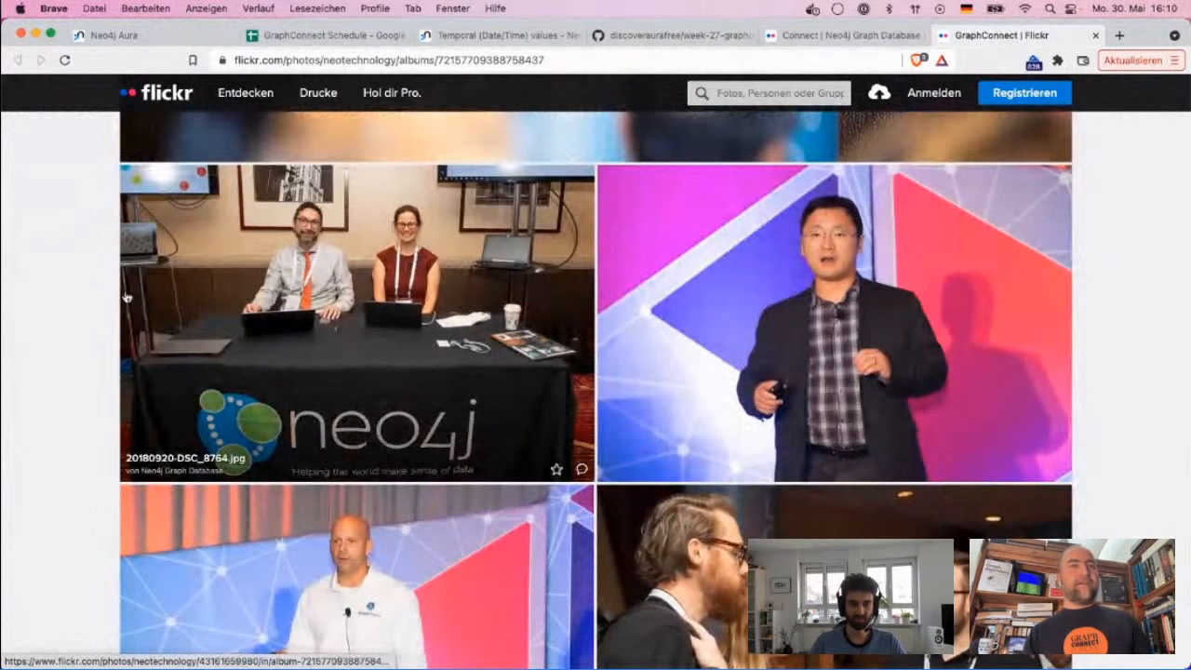
{"action": "scroll", "coordinate": [389, 356], "scroll_direction": "down", "scroll_amount": 1}
{"action": "scroll", "coordinate": [352, 317], "scroll_direction": "up", "scroll_amount": 2}
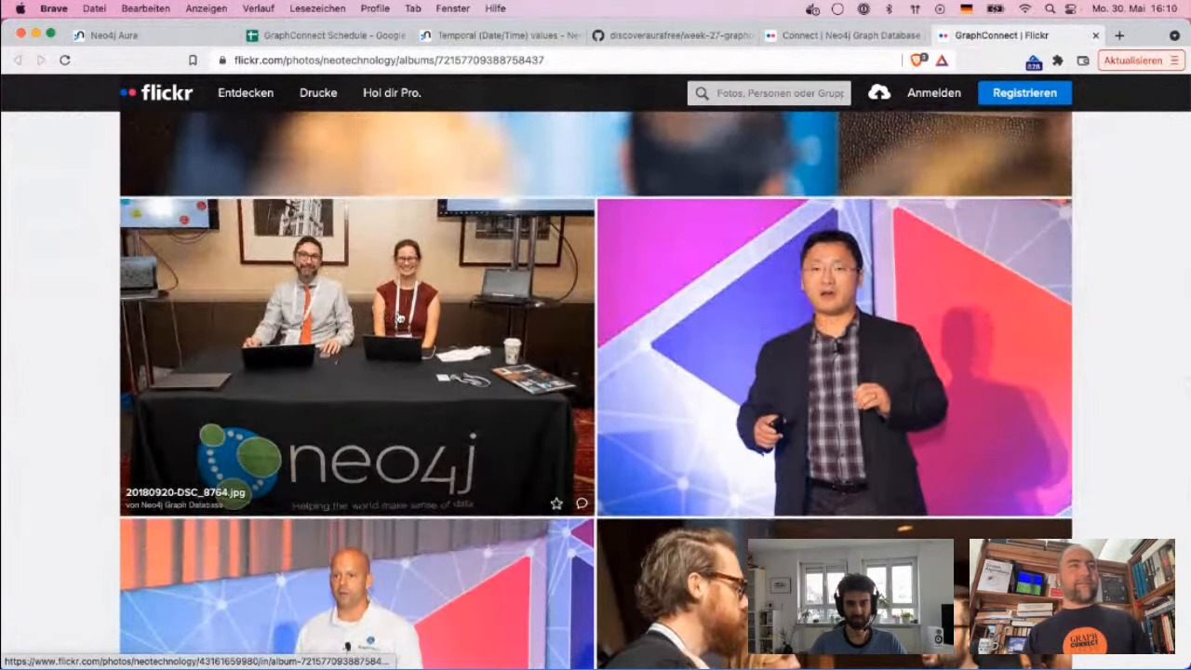
{"action": "scroll", "coordinate": [398, 318], "scroll_direction": "down", "scroll_amount": 10}
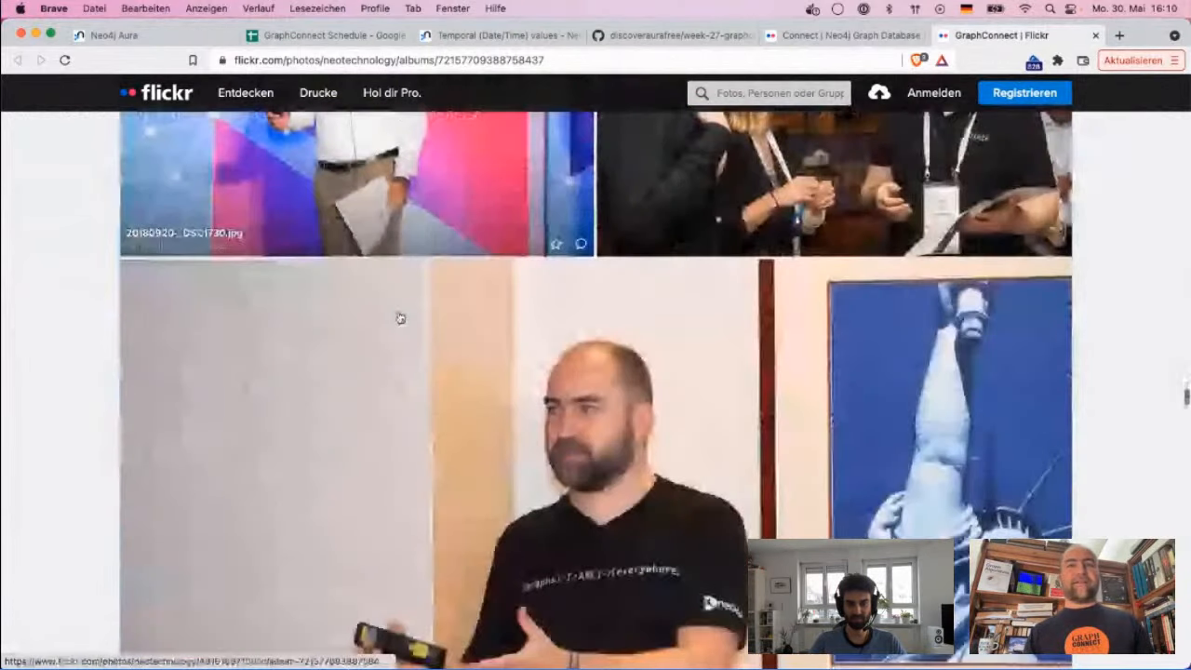
{"action": "scroll", "coordinate": [400, 318], "scroll_direction": "down", "scroll_amount": 12}
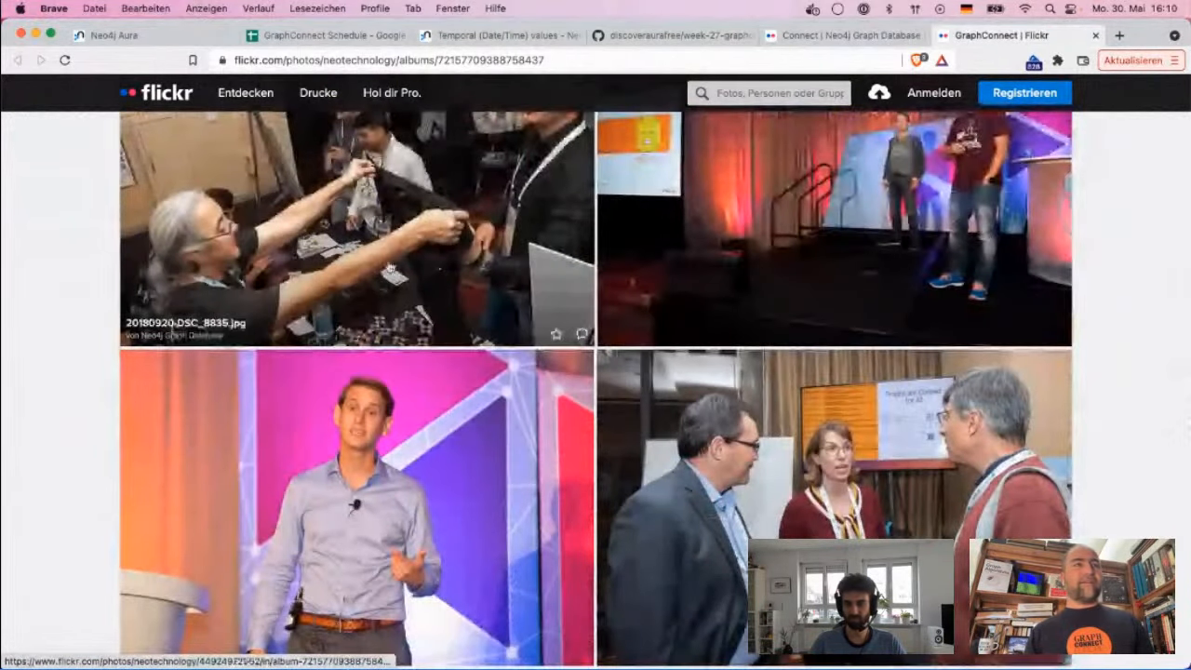
{"action": "scroll", "coordinate": [437, 309], "scroll_direction": "down", "scroll_amount": 1}
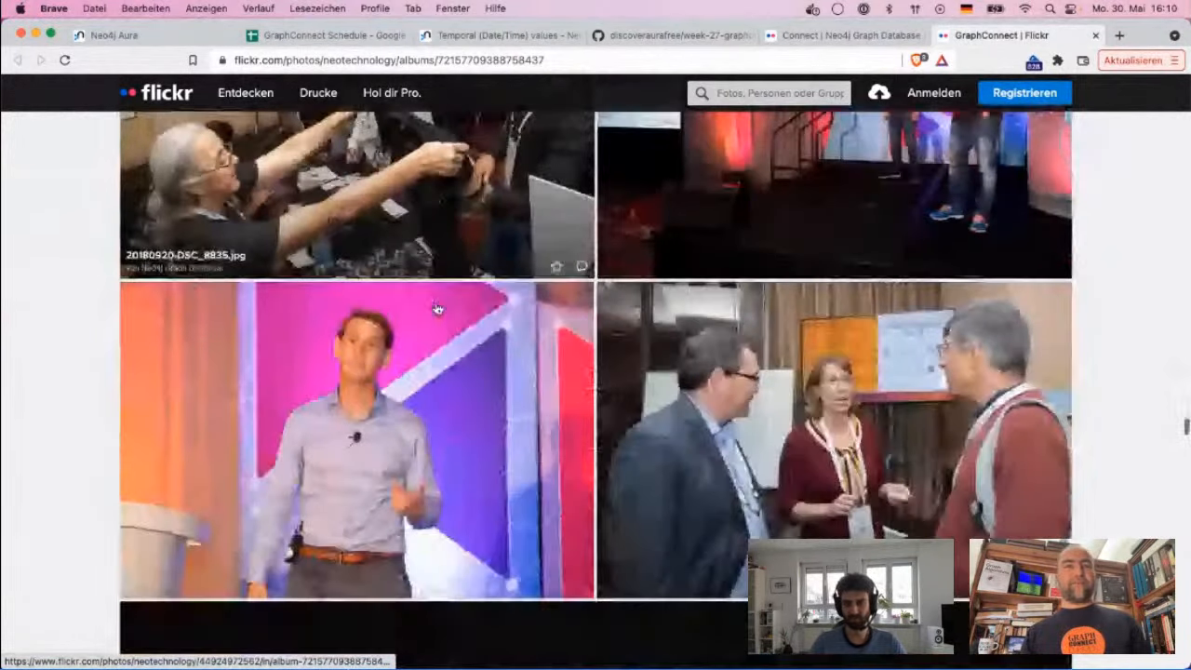
{"action": "scroll", "coordinate": [438, 309], "scroll_direction": "down", "scroll_amount": 20}
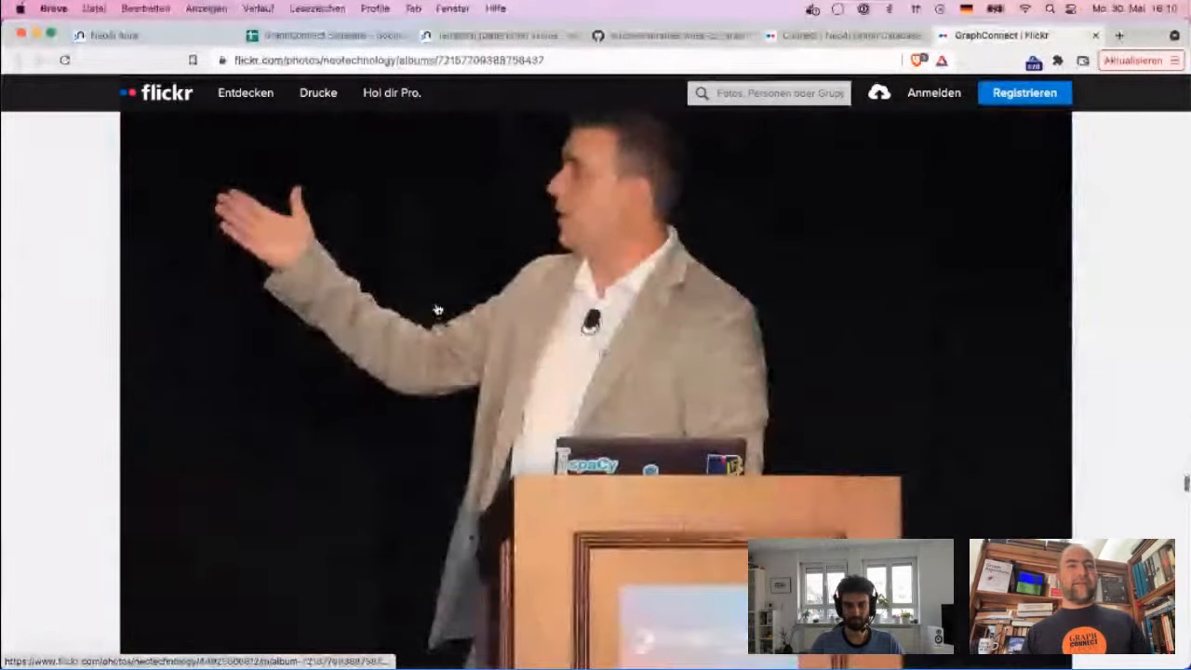
{"action": "scroll", "coordinate": [437, 309], "scroll_direction": "down", "scroll_amount": 10}
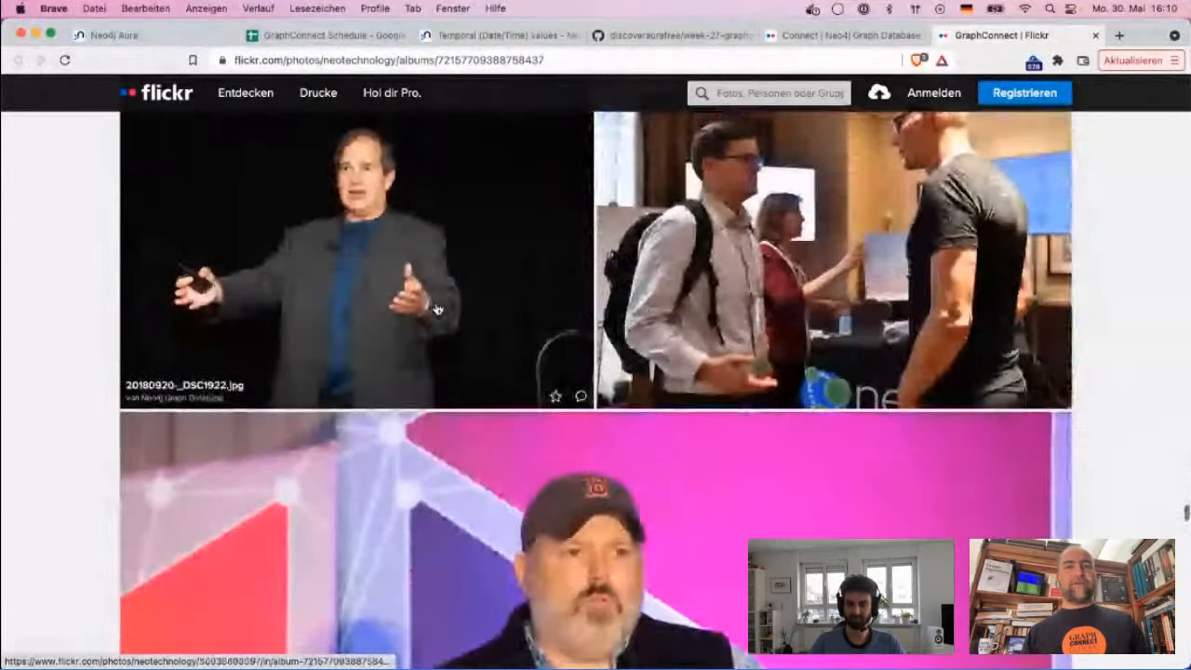
{"action": "scroll", "coordinate": [438, 309], "scroll_direction": "down", "scroll_amount": 12}
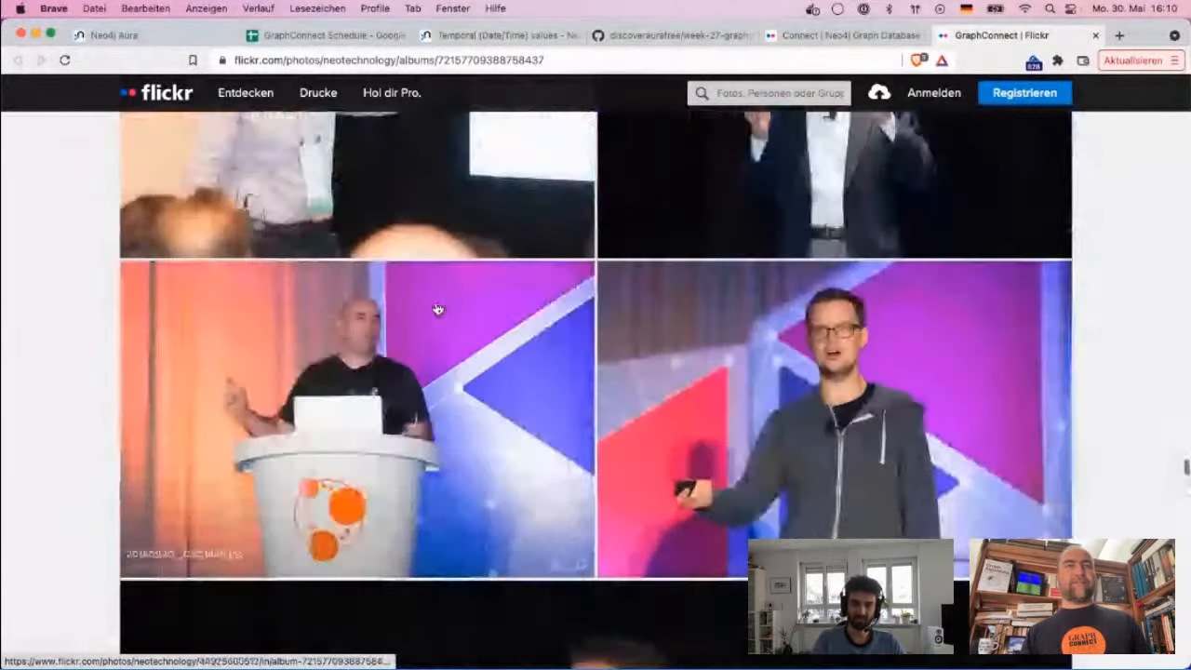
{"action": "scroll", "coordinate": [437, 309], "scroll_direction": "down", "scroll_amount": 12}
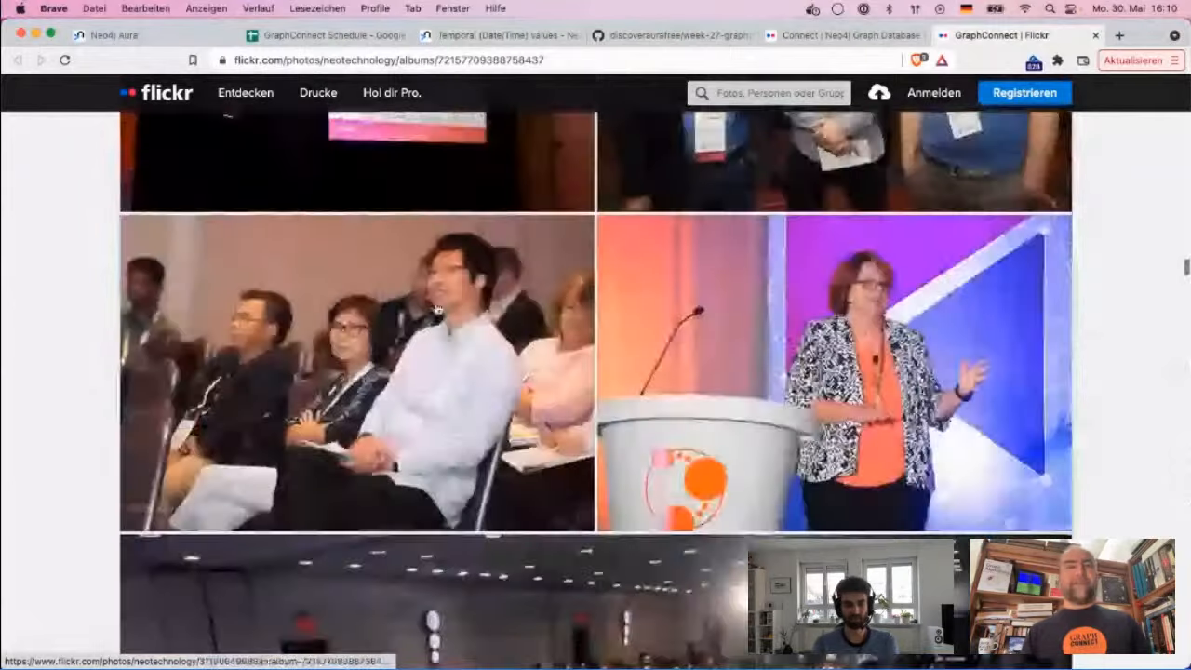
{"action": "scroll", "coordinate": [438, 309], "scroll_direction": "up", "scroll_amount": 4}
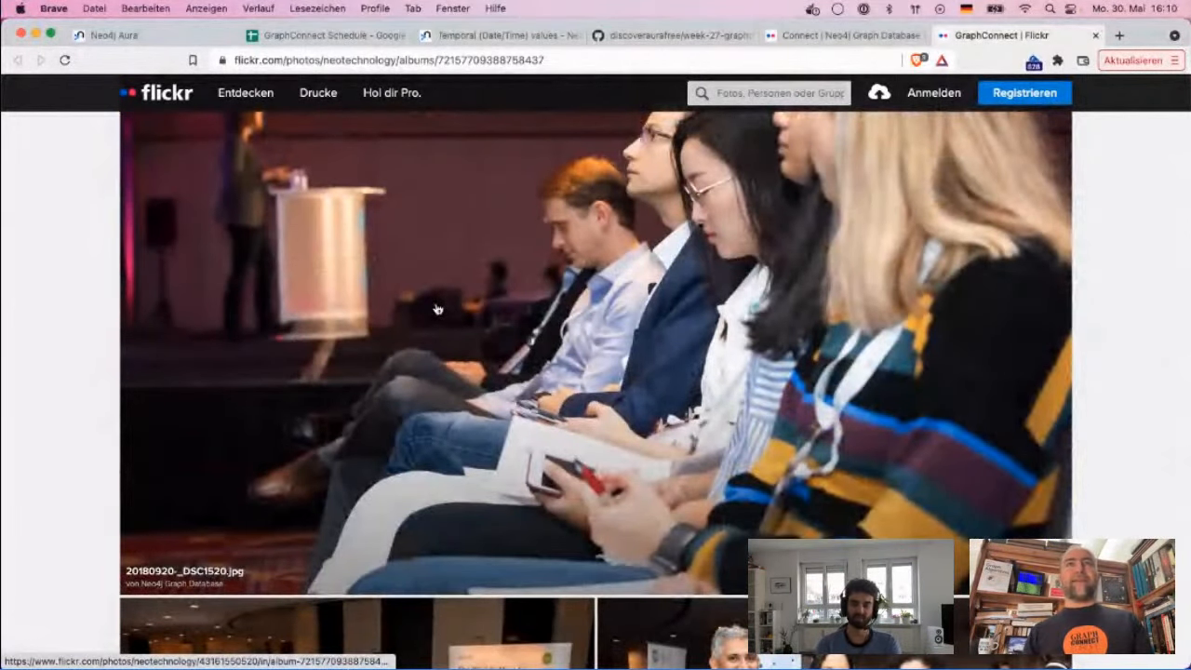
Close both Flickr pages and switch to the Neo4j Aura page for creating an instance.
{"action": "left_click", "coordinate": [437, 309]}
{"action": "key", "text": "super+w"}
{"action": "key", "text": "super+w"}
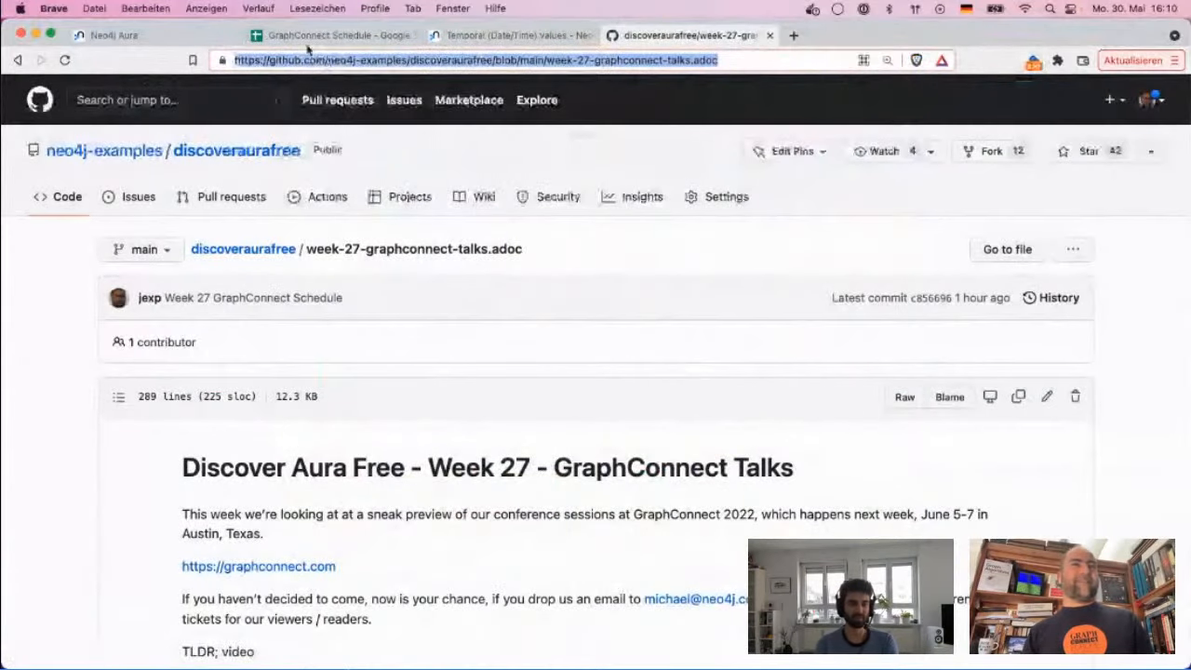
{"action": "left_click", "coordinate": [114, 36]}
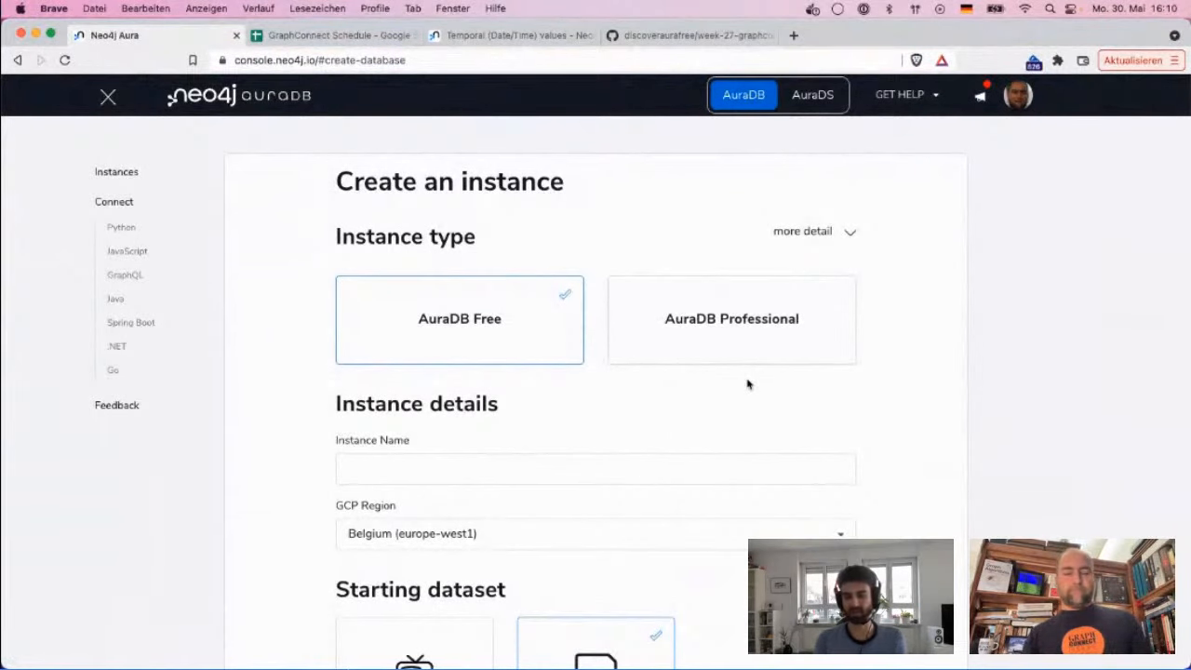
Reopen the two closed Flickr pages and return to the Neo4j Aura page for creating an instance.
{"action": "key", "text": "super+shift+t"}
{"action": "key", "text": "super+shift+t"}
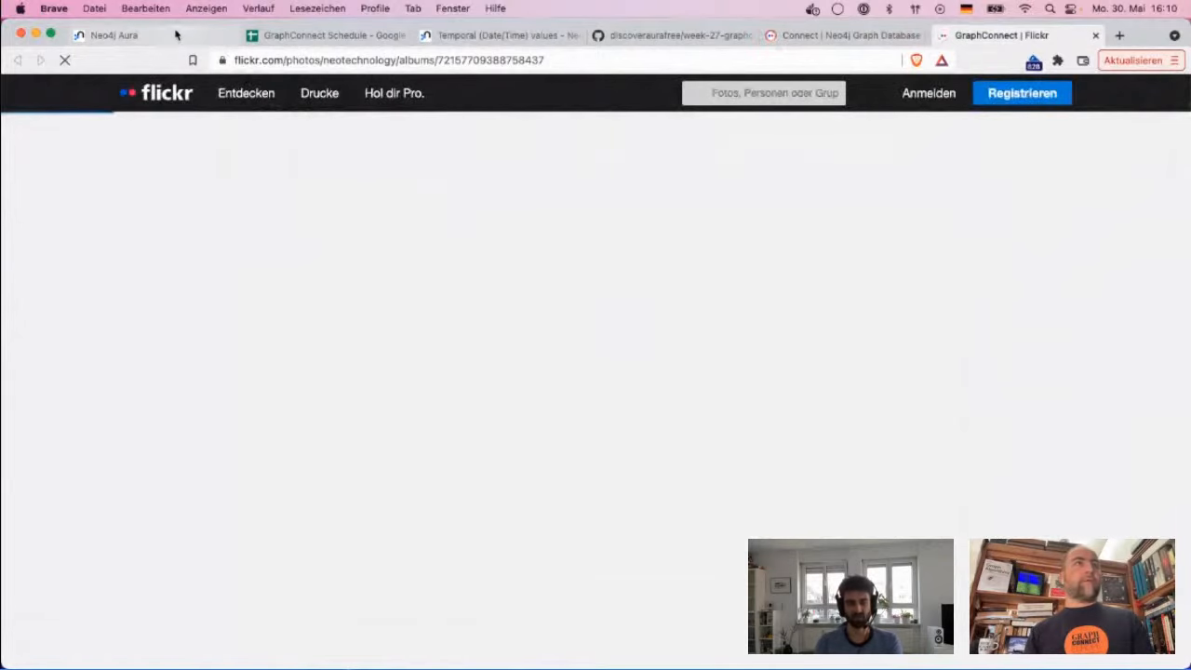
{"action": "left_click", "coordinate": [176, 35]}
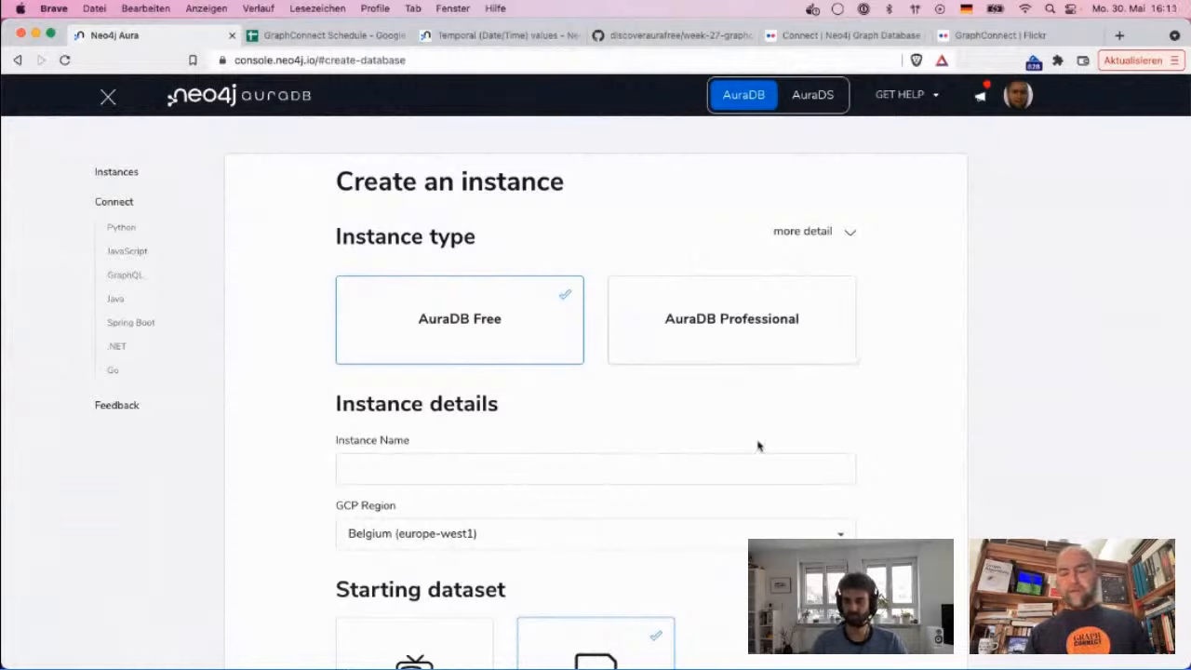
Name the new AuraDB Free instance graphconnect.
{"action": "left_click", "coordinate": [661, 463]}
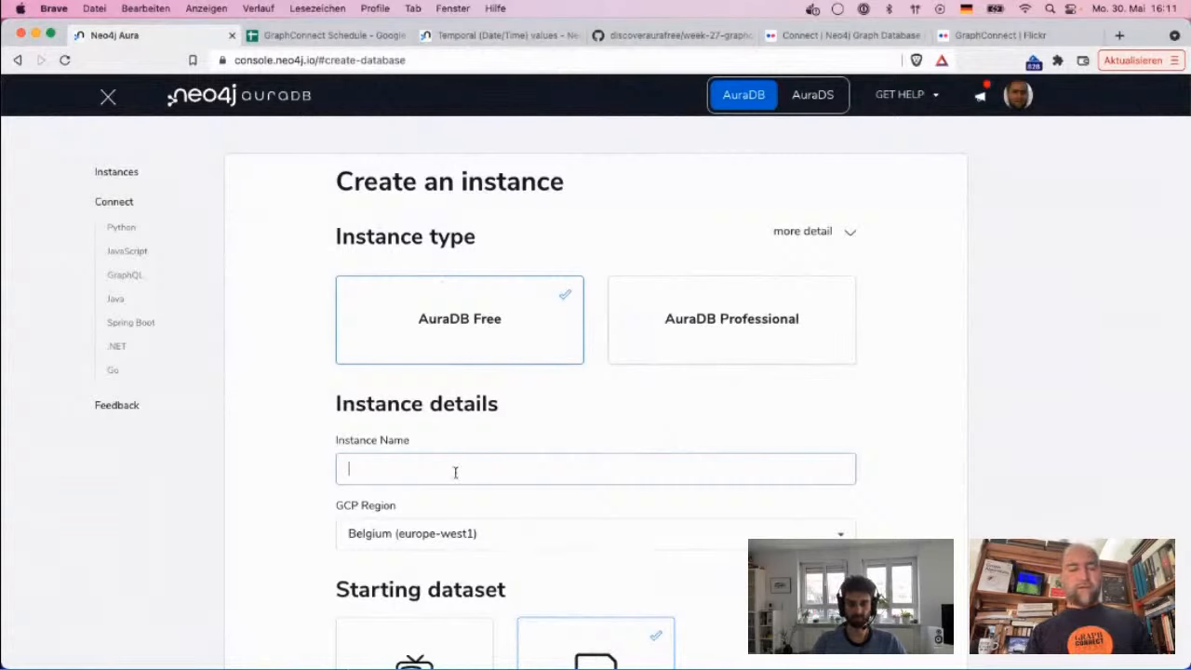
{"action": "key", "text": "BackSpace"}
{"action": "key", "text": "BackSpace"}
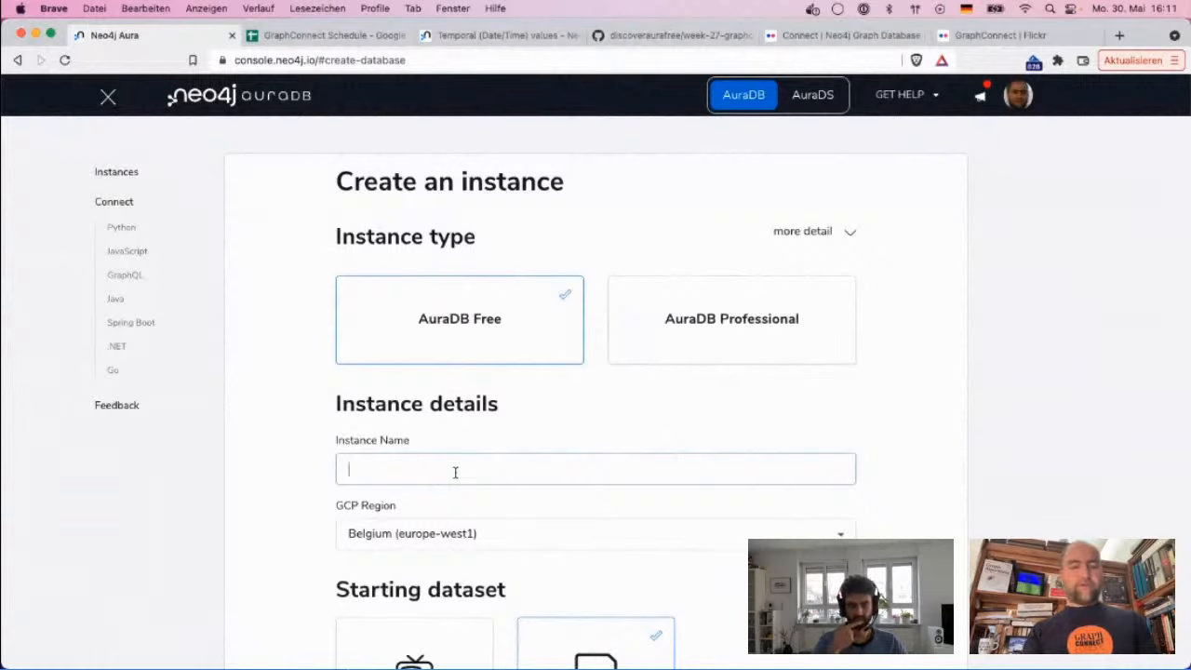
{"action": "type", "text": "GRA"}
{"action": "key", "text": "BackSpace"}
{"action": "key", "text": "BackSpace"}
{"action": "key", "text": "BackSpace"}
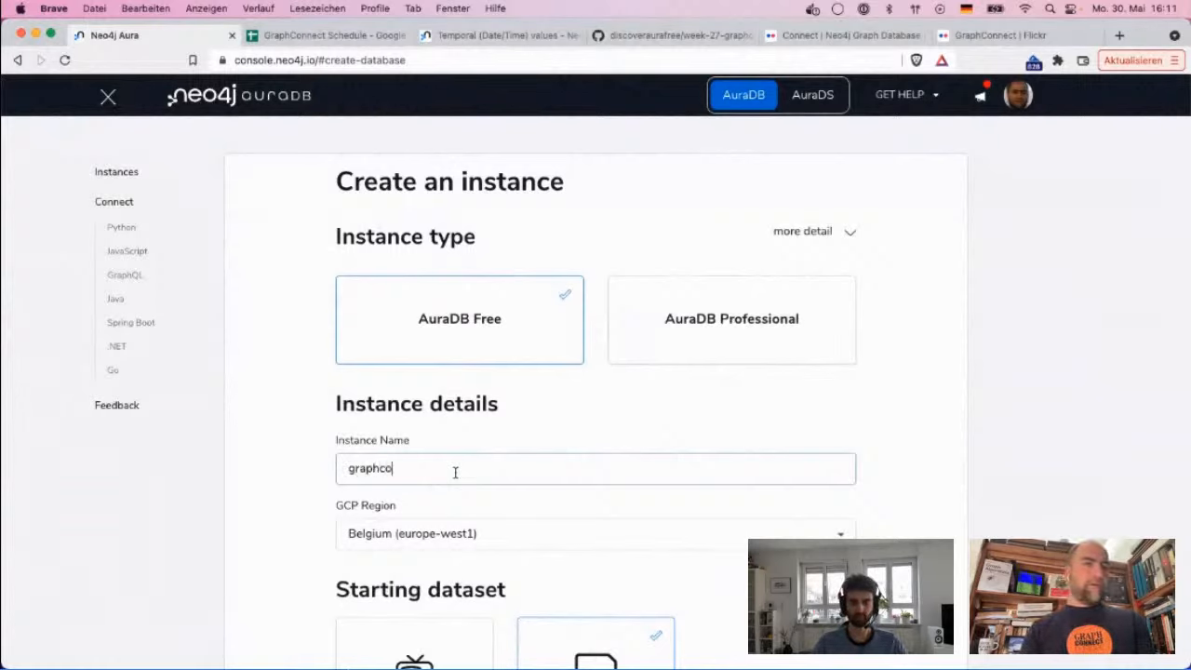
{"action": "type", "text": "graphconnect"}
Create the instance with the Belgium (europe-west1) region and a blank starting dataset.
{"action": "left_click", "coordinate": [456, 533]}
{"action": "left_click", "coordinate": [460, 540]}
{"action": "scroll", "coordinate": [664, 575], "scroll_direction": "down", "scroll_amount": 3}
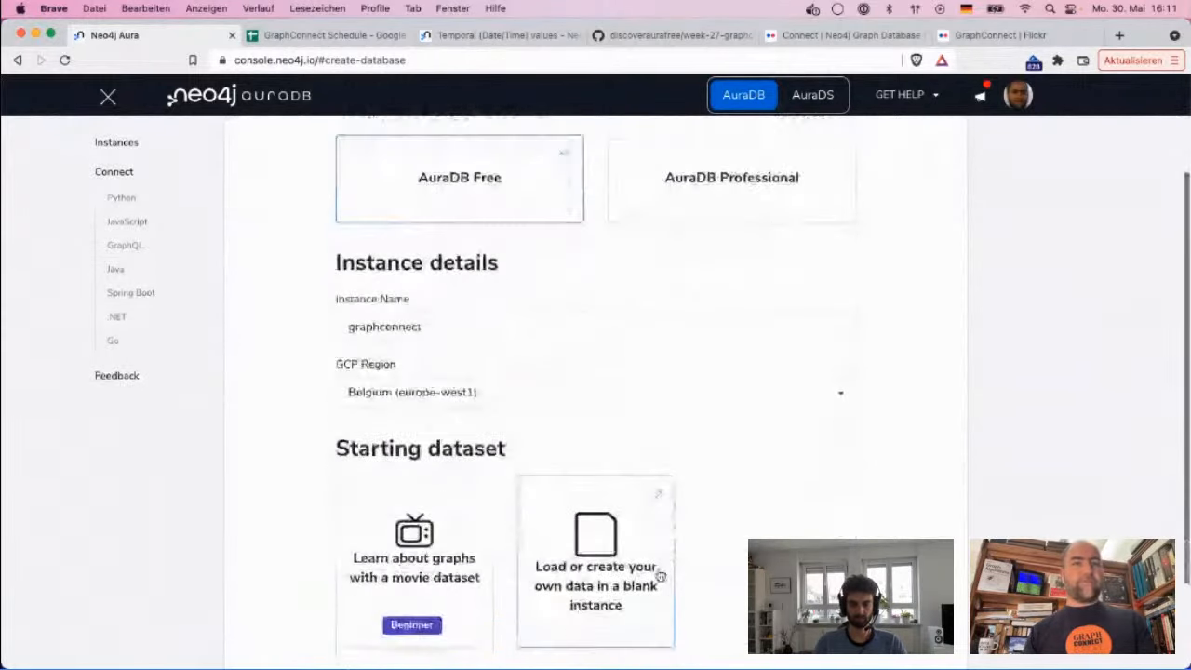
{"action": "scroll", "coordinate": [604, 524], "scroll_direction": "down", "scroll_amount": 3}
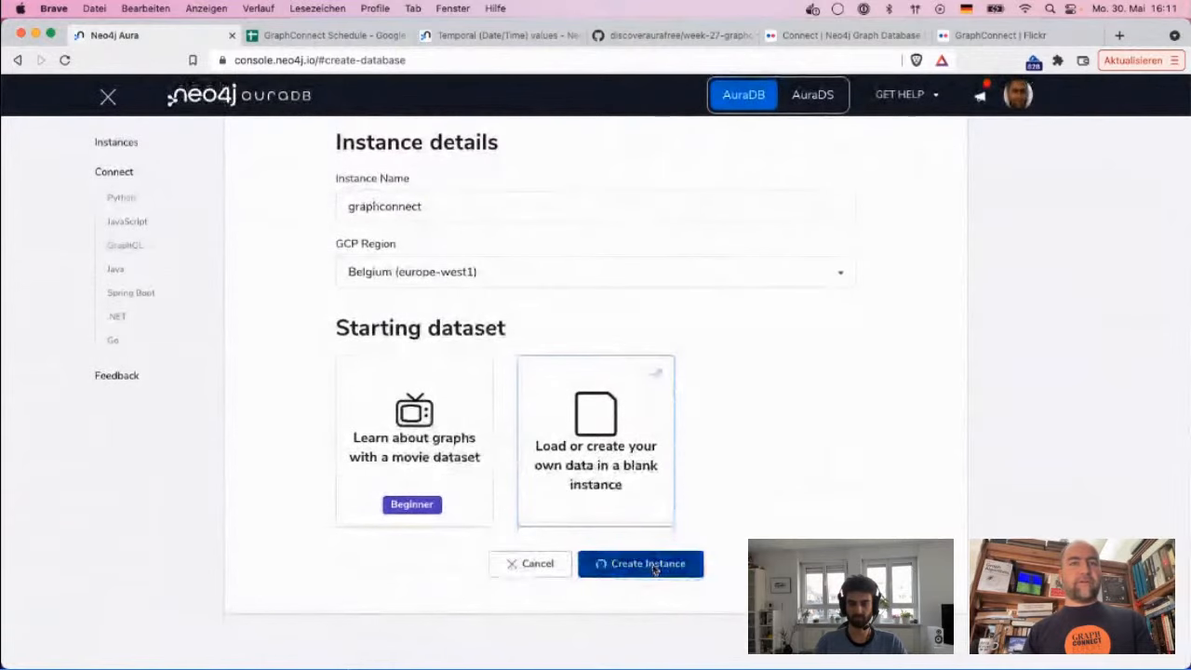
{"action": "left_click", "coordinate": [679, 567]}
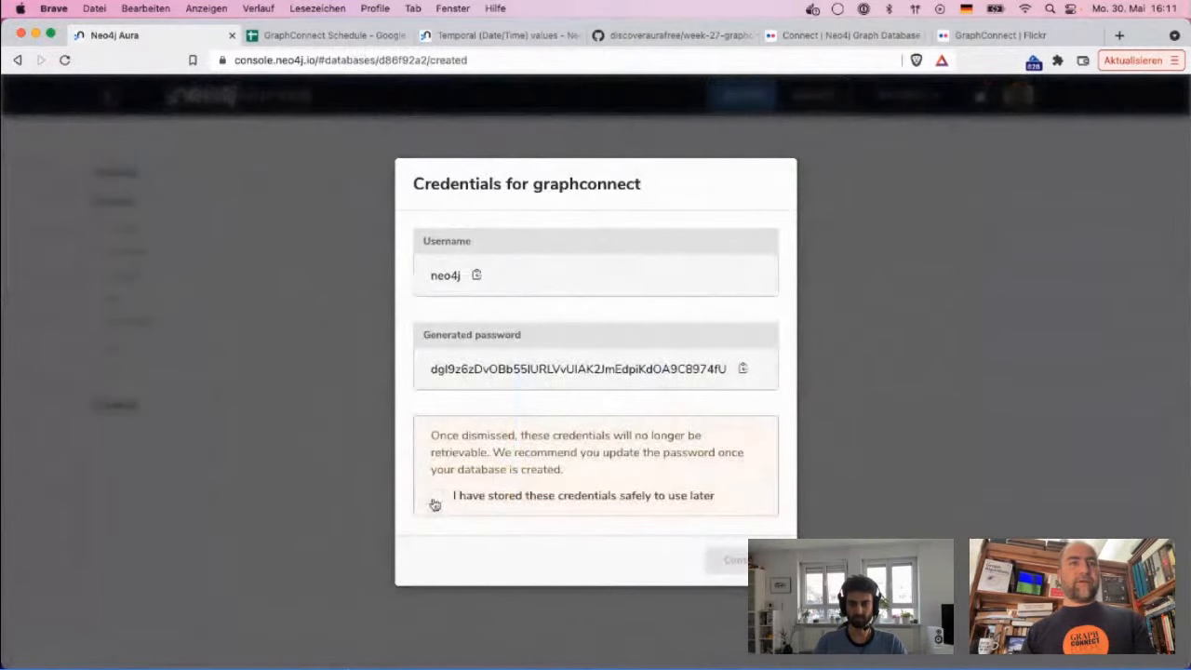
Copy the generated password for graphconnect, confirm that the credentials are stored, and continue to the instance list.
{"action": "left_click", "coordinate": [437, 495]}
{"action": "left_click", "coordinate": [744, 369]}
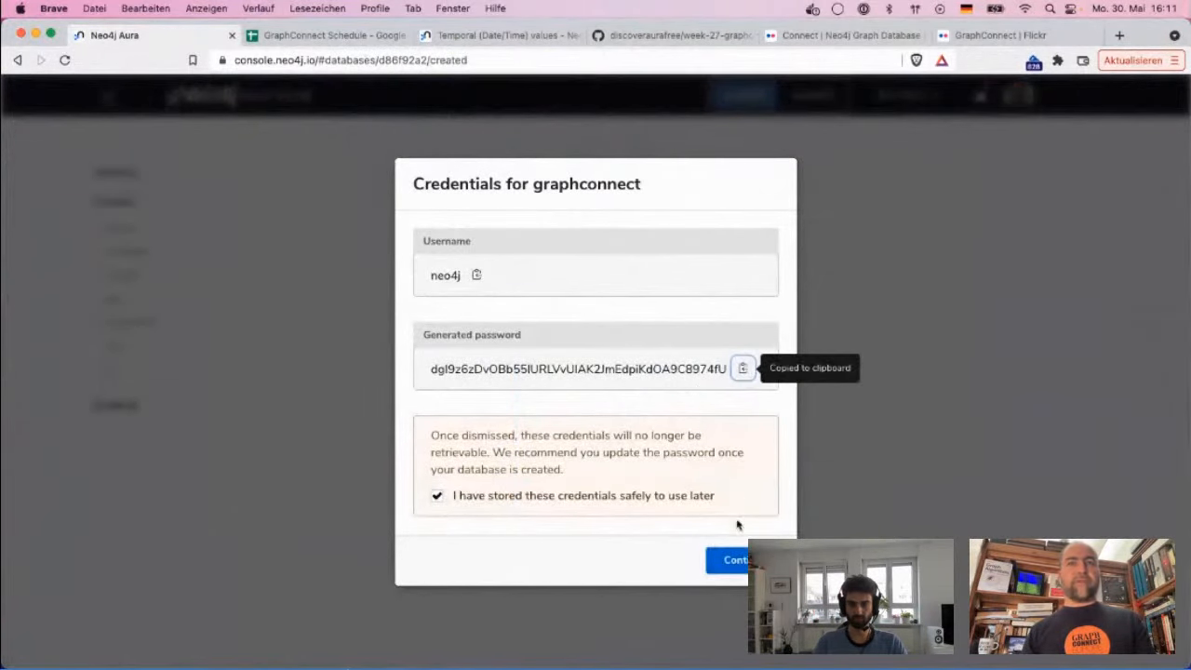
{"action": "left_click", "coordinate": [735, 562]}
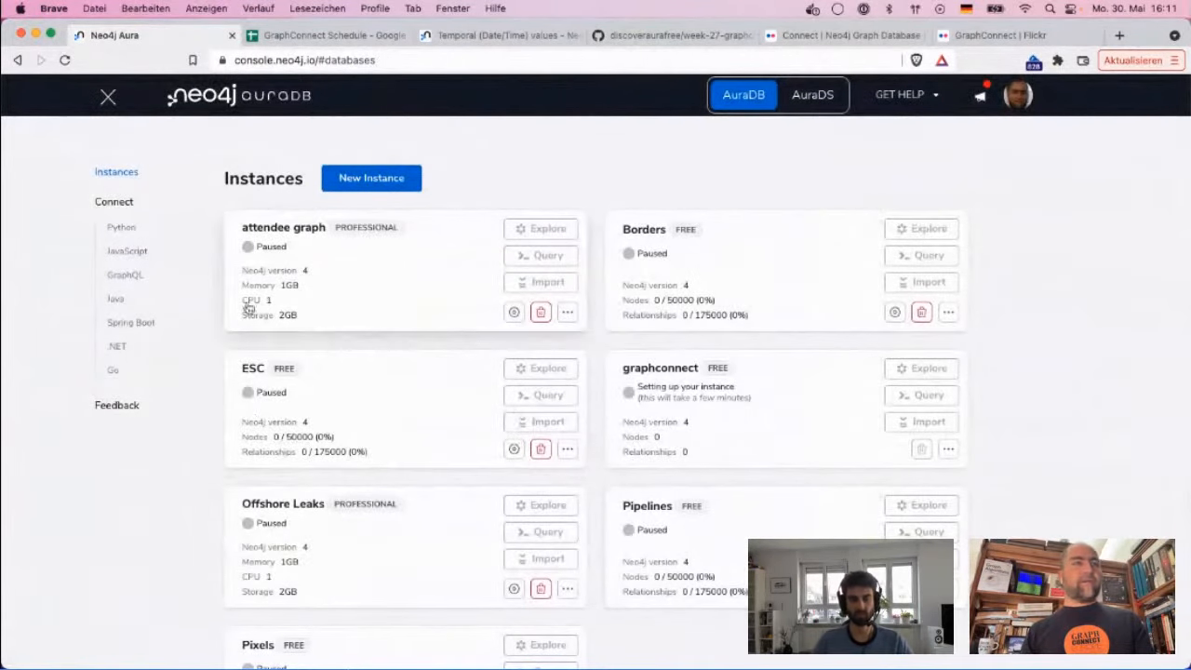
Find the graphconnect instance in the instance list and open its detail page.
{"action": "scroll", "coordinate": [261, 414], "scroll_direction": "down", "scroll_amount": 3}
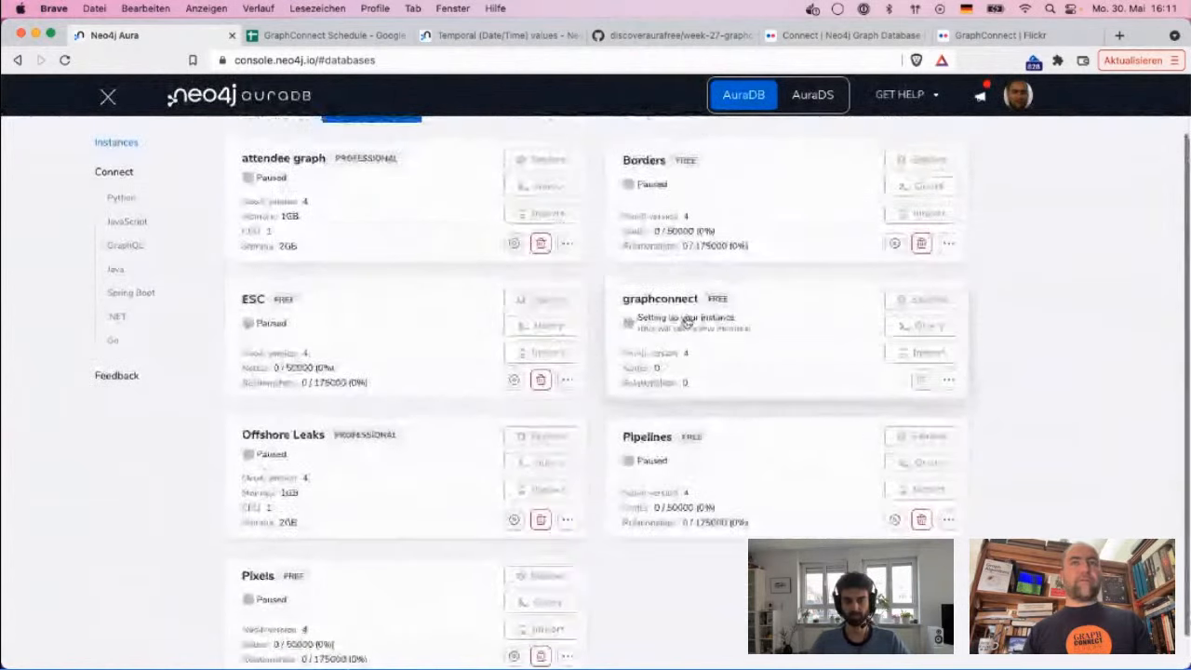
{"action": "left_click", "coordinate": [689, 316]}
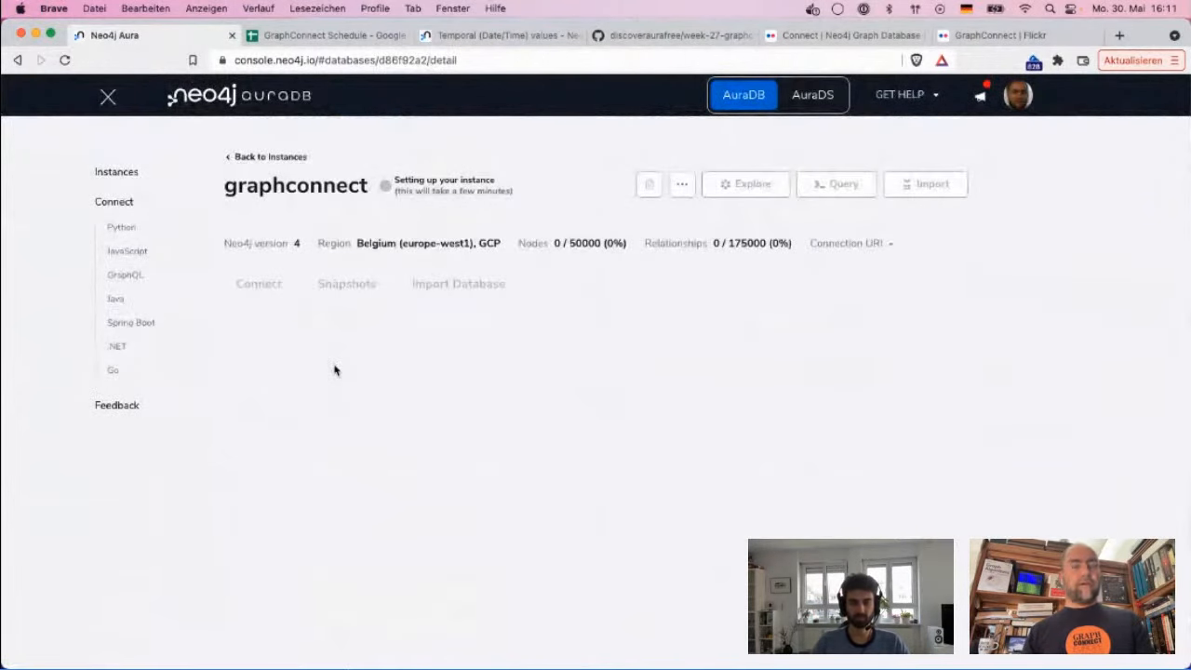
Open graphconnect.com in a separate browser tab.
{"action": "key", "text": "super+Tab"}
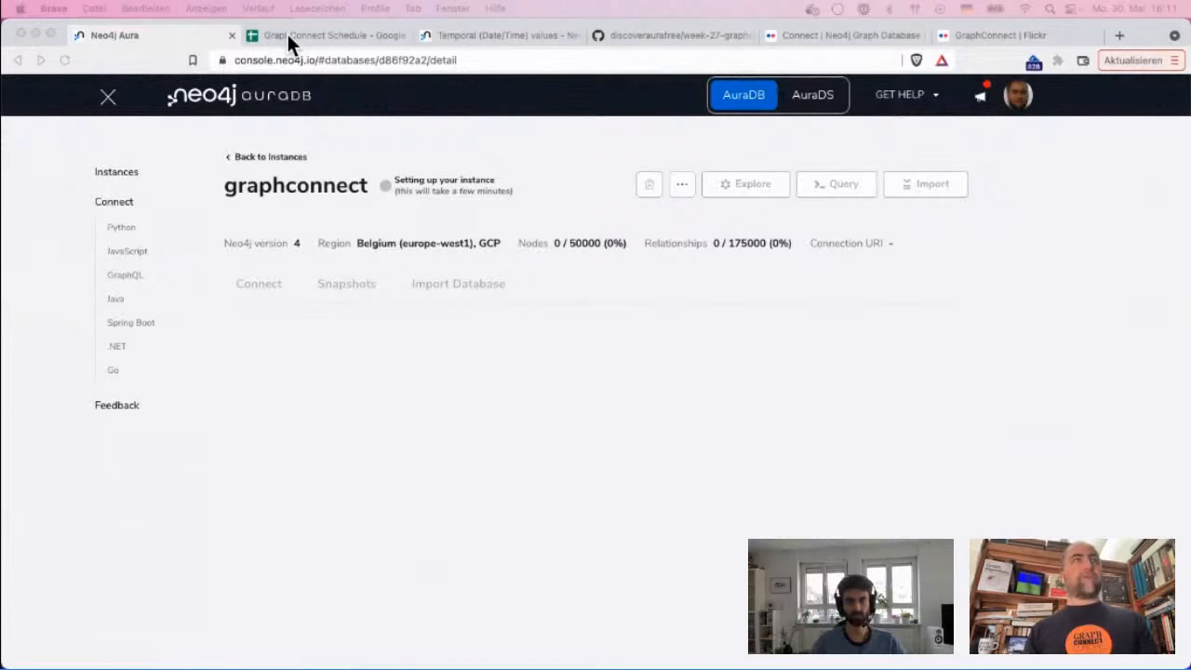
{"action": "left_click", "coordinate": [166, 32]}
{"action": "key", "text": "super+t"}
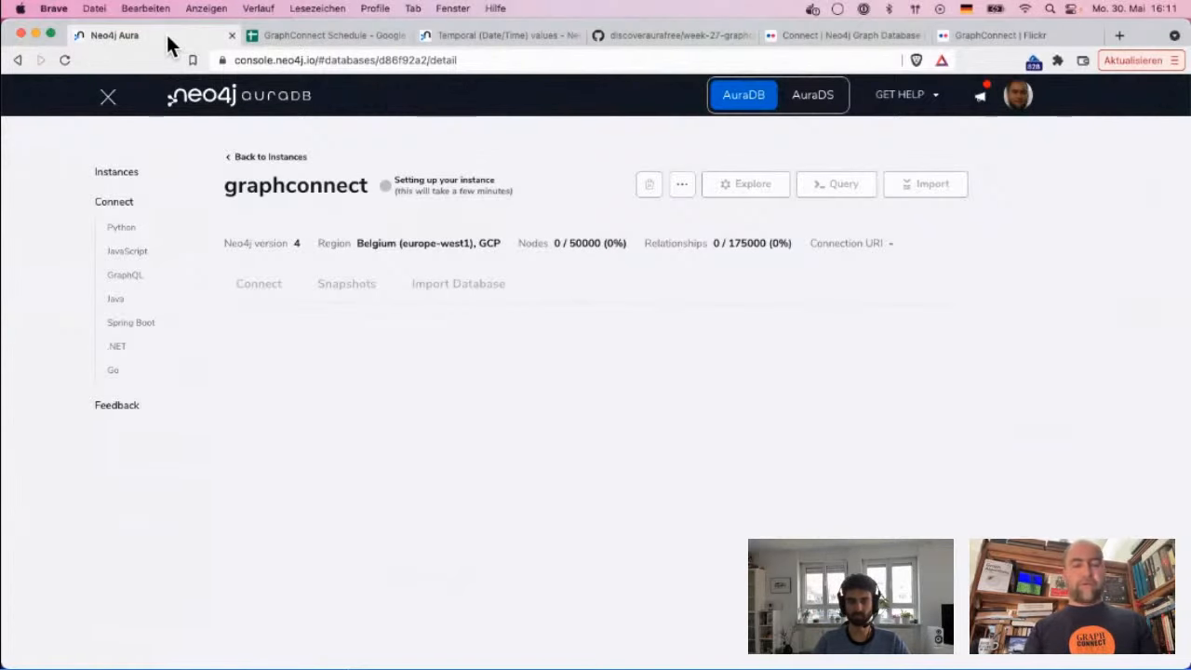
{"action": "type", "text": "graphconnect.com"}
{"action": "key", "text": "Return"}
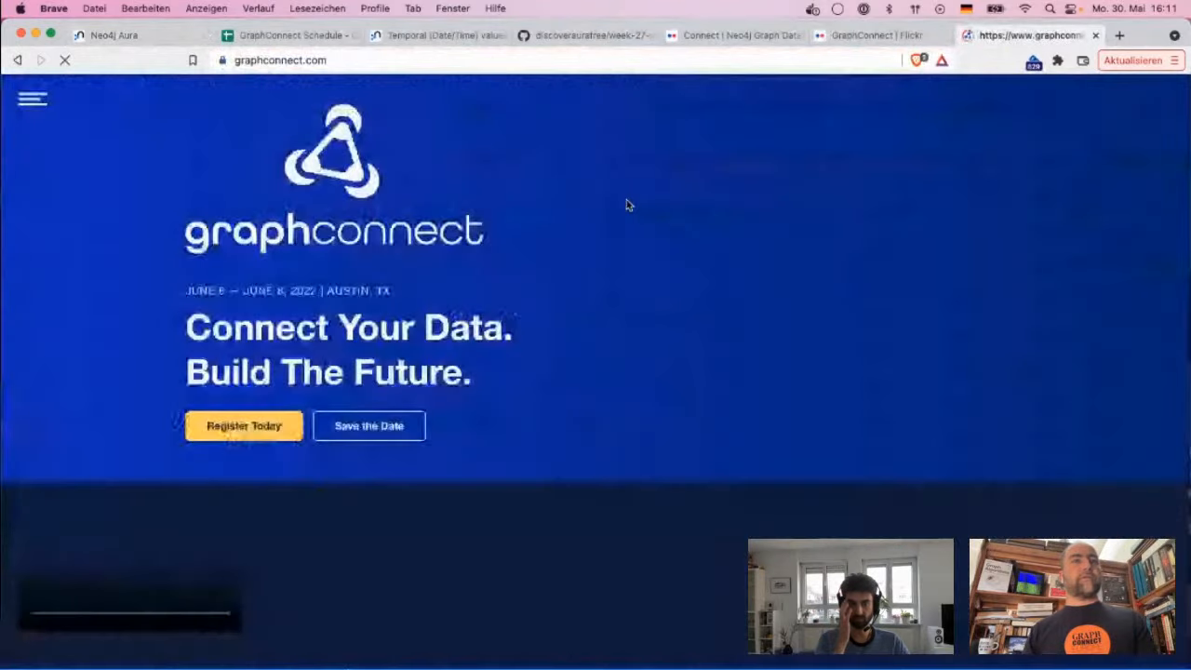
Look through the GraphConnect 2022 home page with its video and sponsors, and open the agenda and sessions page.
{"action": "scroll", "coordinate": [362, 372], "scroll_direction": "down", "scroll_amount": 5}
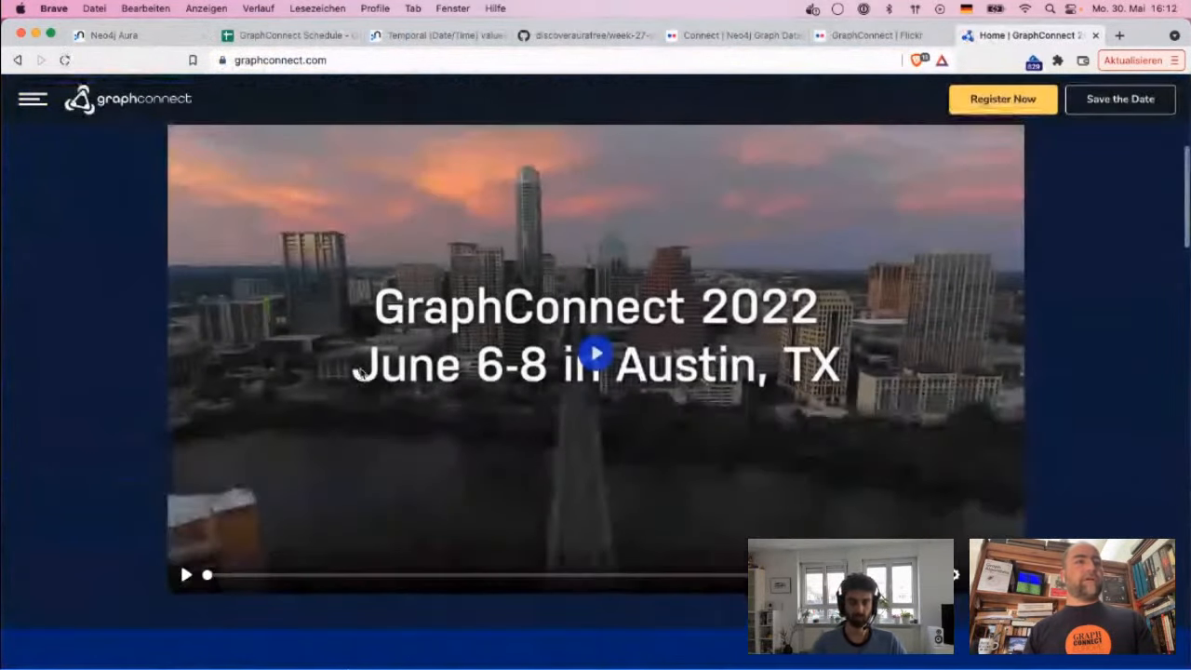
{"action": "scroll", "coordinate": [361, 377], "scroll_direction": "down", "scroll_amount": 3}
{"action": "scroll", "coordinate": [361, 378], "scroll_direction": "down", "scroll_amount": 15}
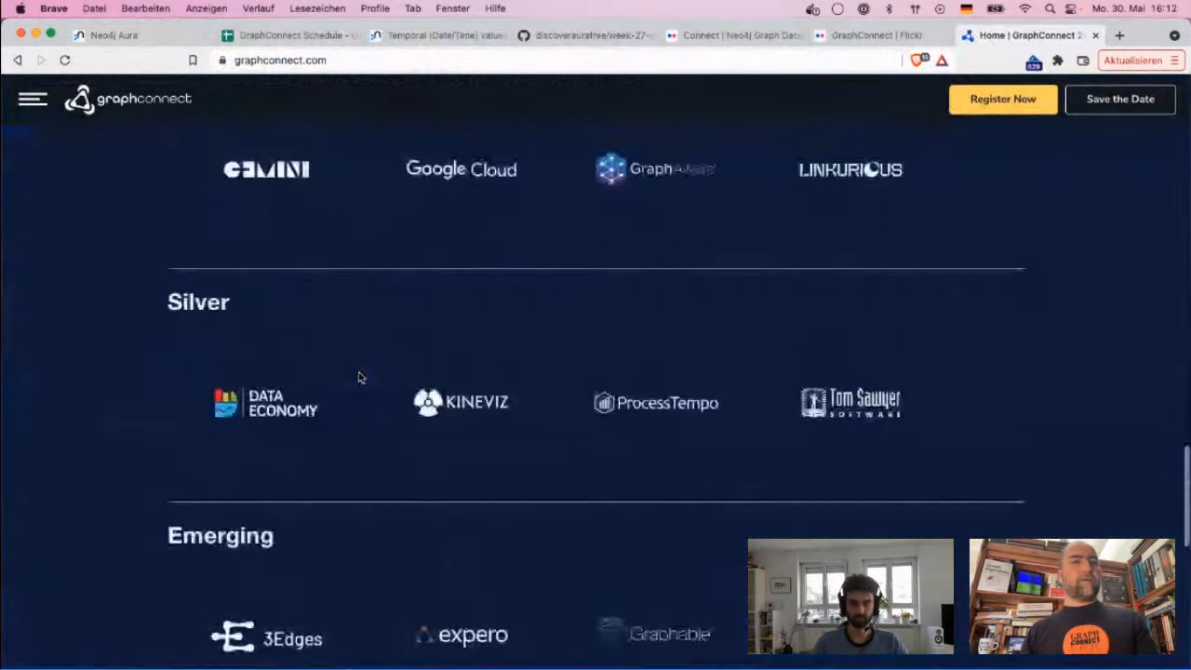
{"action": "scroll", "coordinate": [358, 373], "scroll_direction": "down", "scroll_amount": 3}
{"action": "scroll", "coordinate": [358, 374], "scroll_direction": "up", "scroll_amount": 8}
{"action": "scroll", "coordinate": [356, 375], "scroll_direction": "down", "scroll_amount": 5}
{"action": "scroll", "coordinate": [361, 377], "scroll_direction": "up", "scroll_amount": 15}
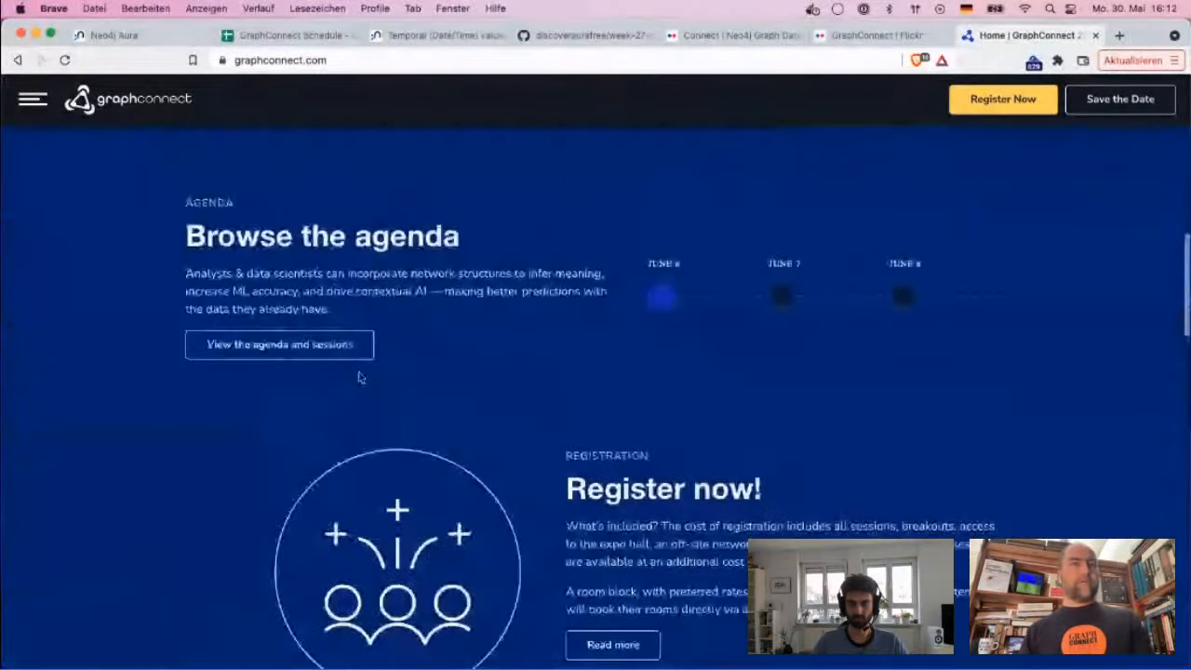
{"action": "scroll", "coordinate": [361, 378], "scroll_direction": "up", "scroll_amount": 3}
{"action": "scroll", "coordinate": [359, 376], "scroll_direction": "down", "scroll_amount": 5}
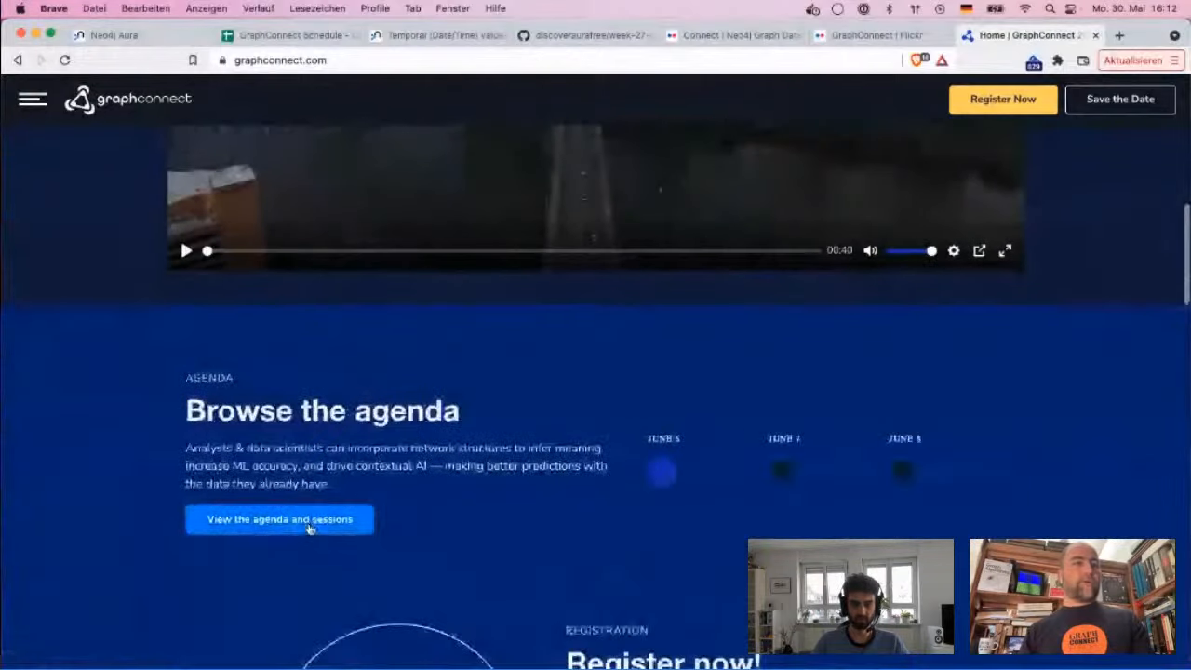
{"action": "left_click", "coordinate": [329, 521]}
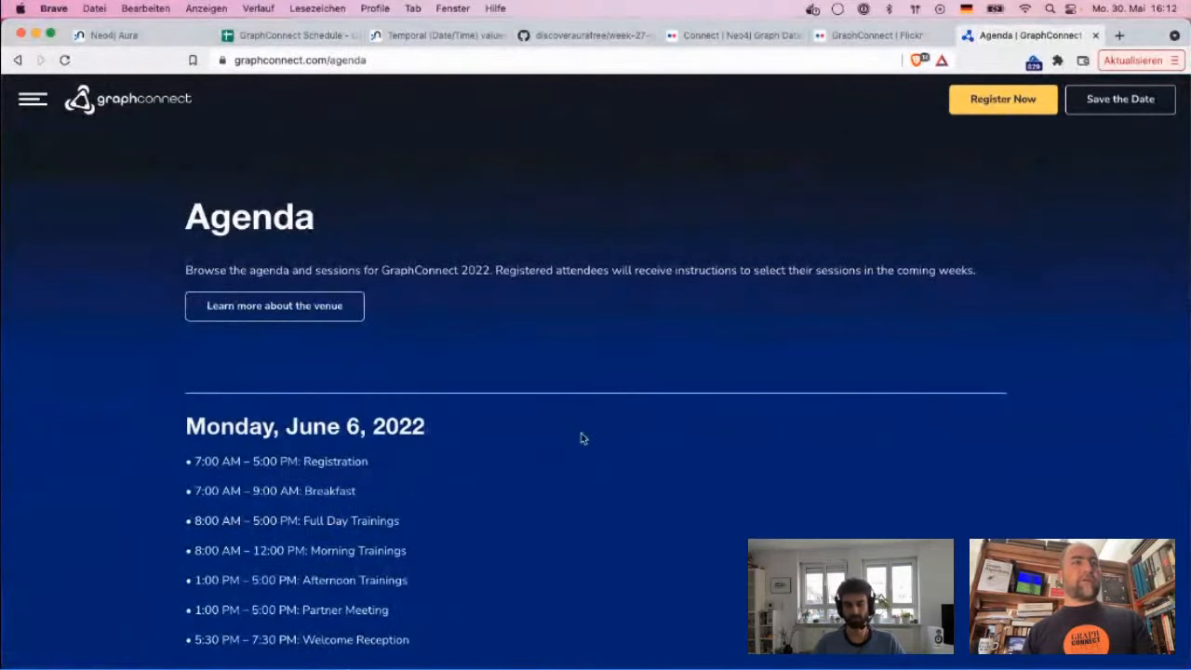
Look over the daily agenda and search the session descriptions for "Data Science".
{"action": "scroll", "coordinate": [324, 481], "scroll_direction": "down", "scroll_amount": 15}
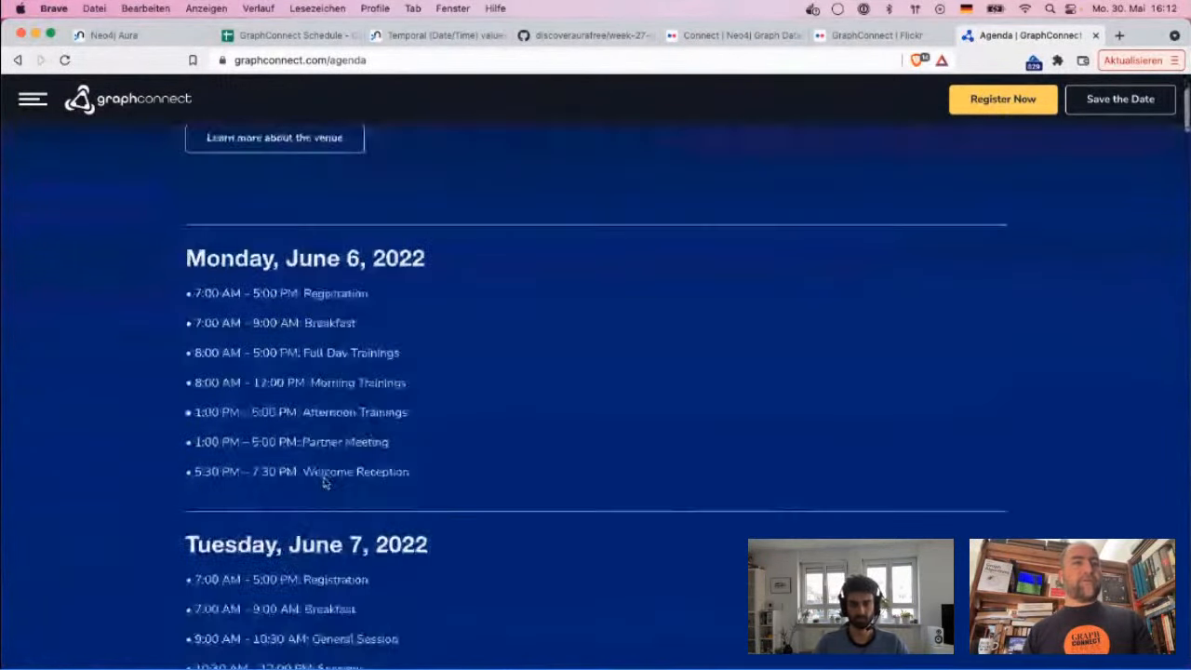
{"action": "scroll", "coordinate": [323, 481], "scroll_direction": "down", "scroll_amount": 6}
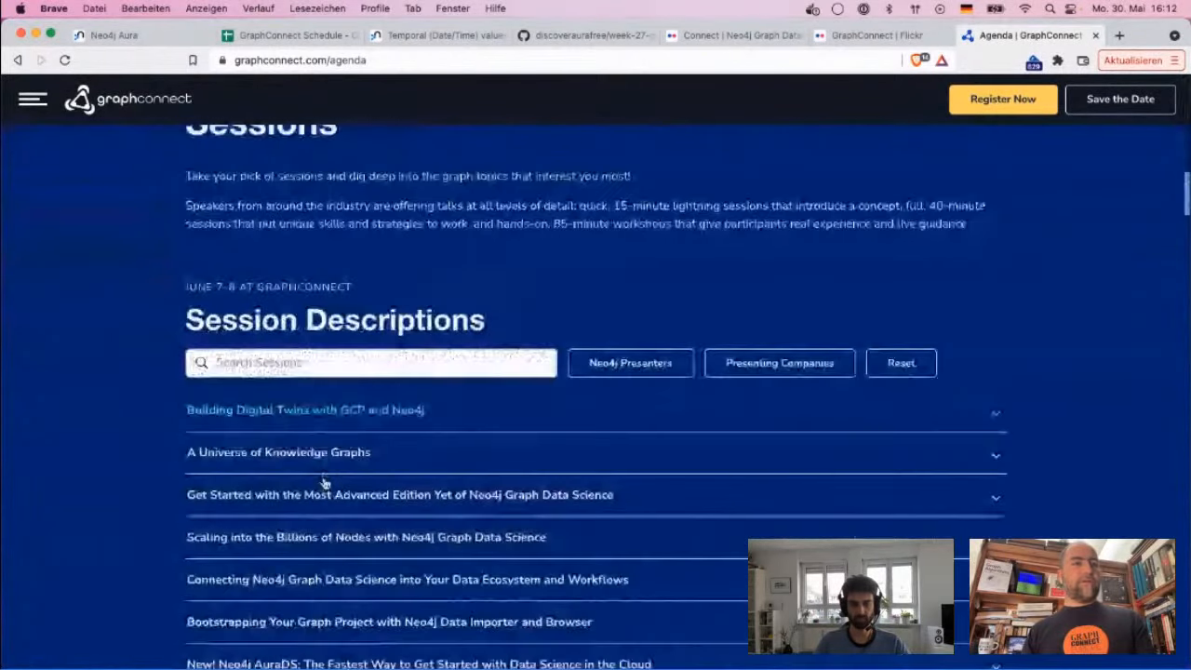
{"action": "scroll", "coordinate": [324, 481], "scroll_direction": "up", "scroll_amount": 6}
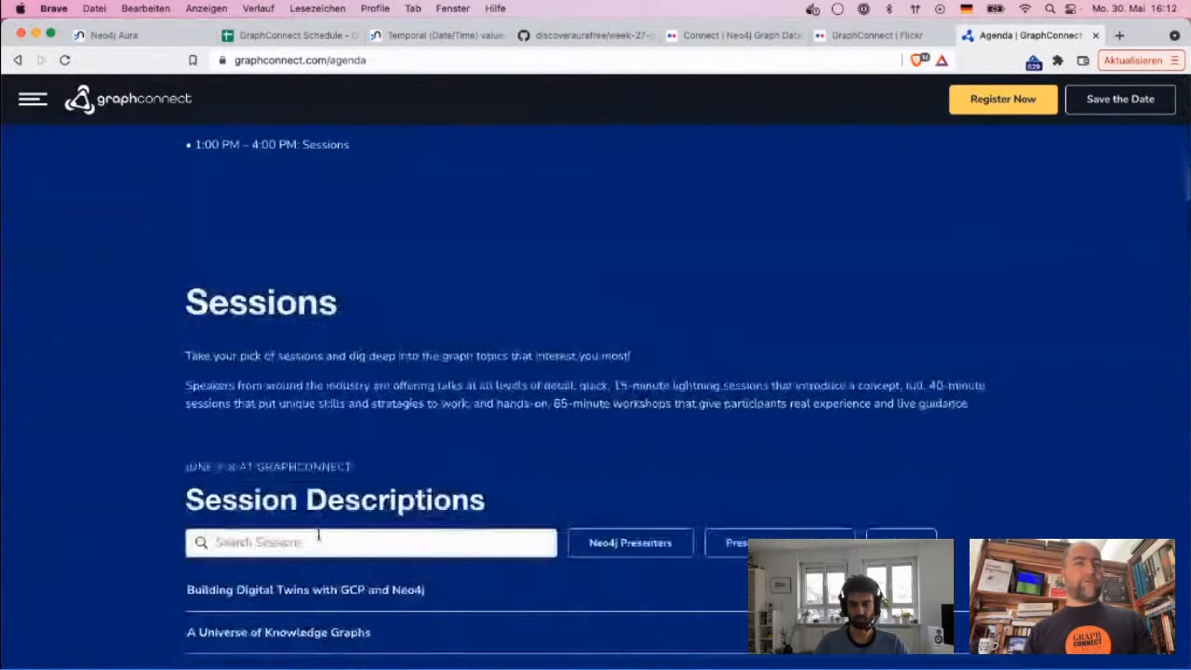
{"action": "left_click", "coordinate": [413, 543]}
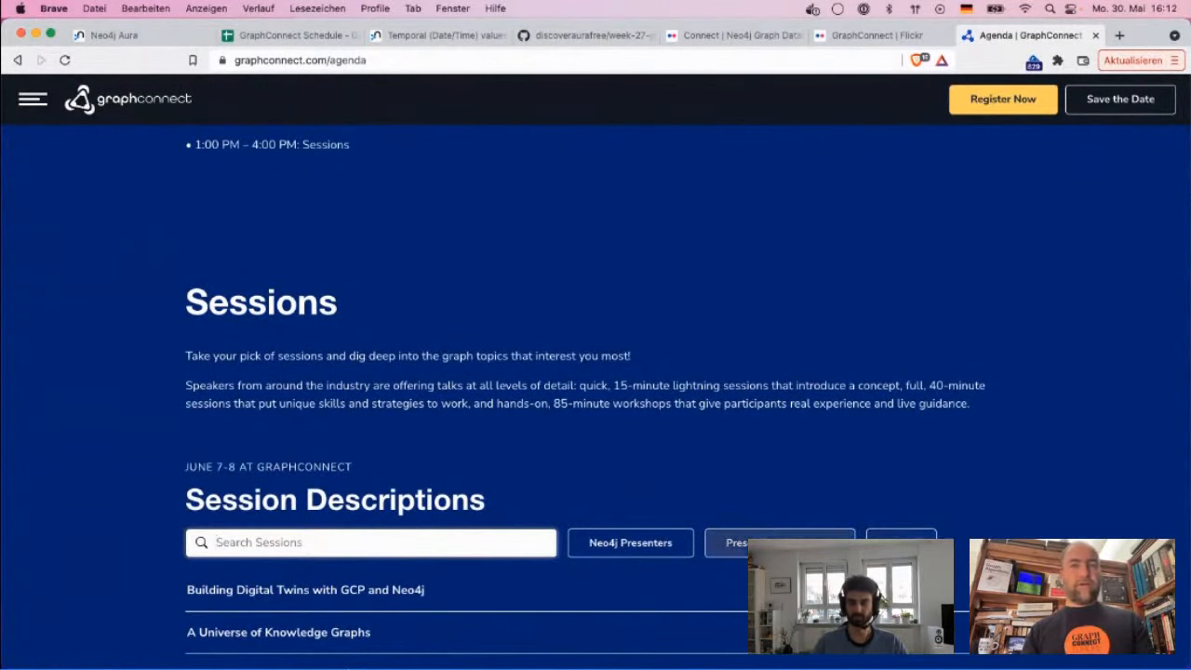
{"action": "type", "text": "D"}
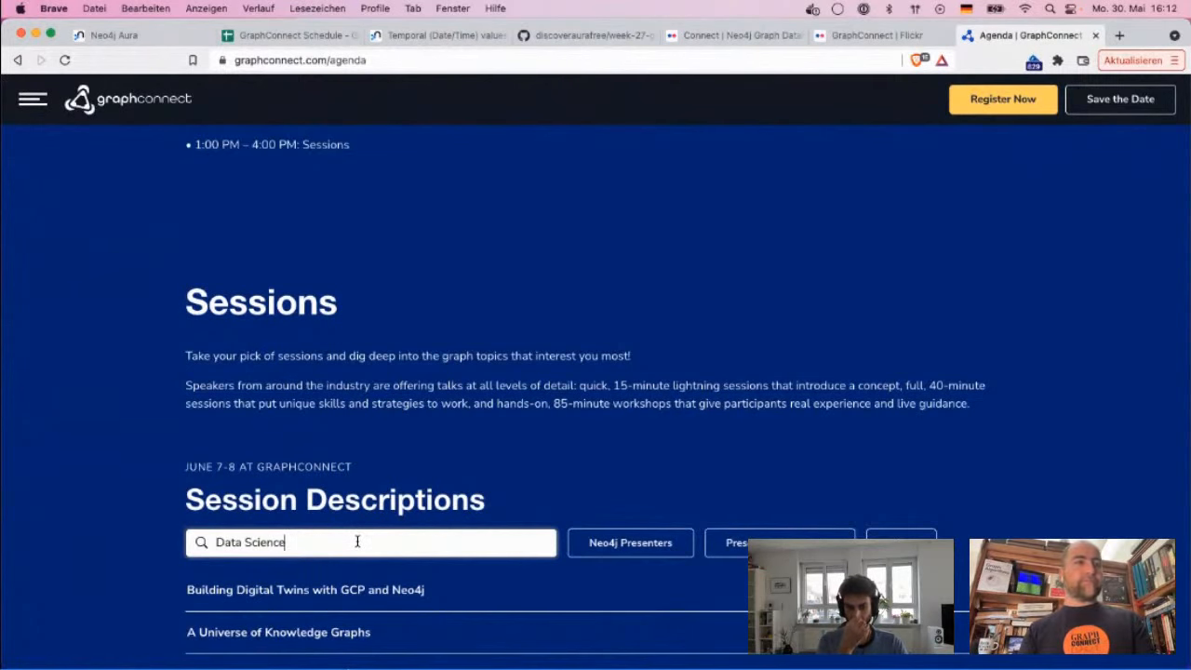
{"action": "type", "text": "ata Science"}
{"action": "scroll", "coordinate": [571, 444], "scroll_direction": "down", "scroll_amount": 5}
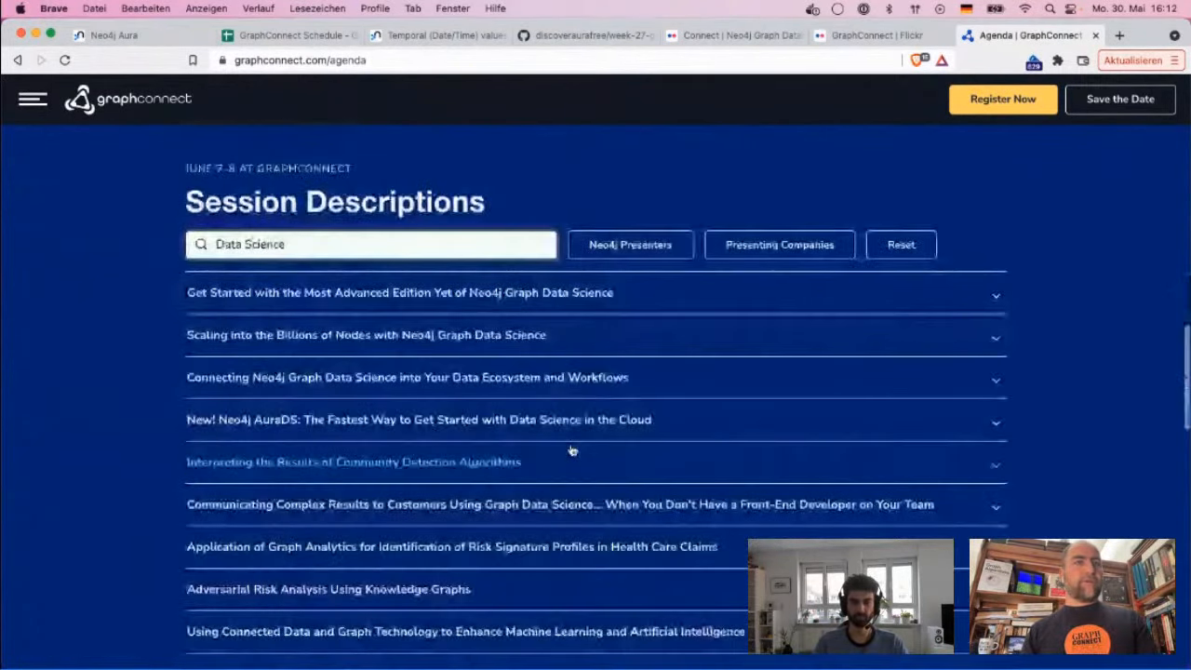
{"action": "scroll", "coordinate": [572, 451], "scroll_direction": "up", "scroll_amount": 1}
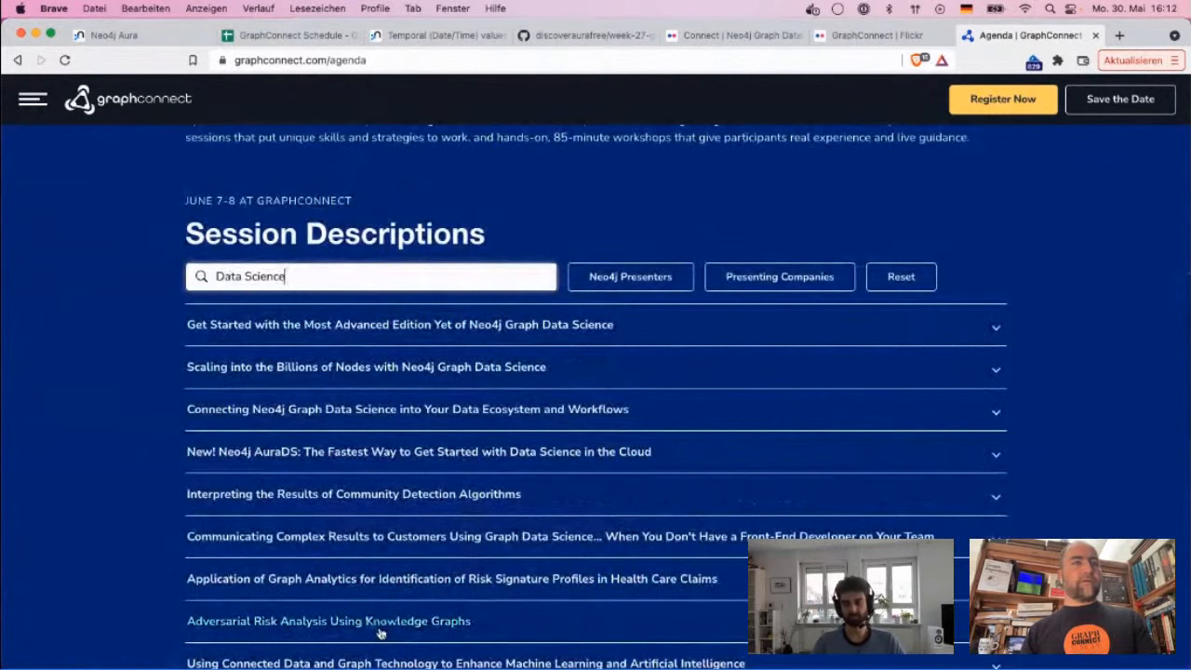
{"action": "scroll", "coordinate": [381, 631], "scroll_direction": "down", "scroll_amount": 3}
{"action": "scroll", "coordinate": [592, 557], "scroll_direction": "up", "scroll_amount": 10}
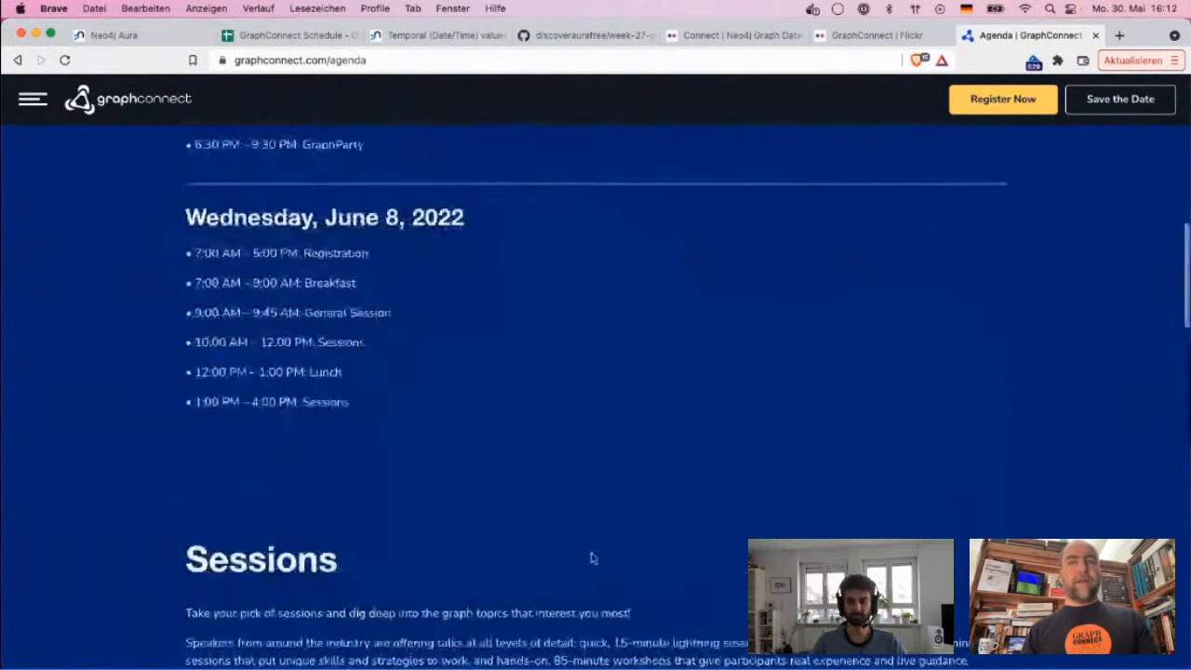
Reset the session search so that all session descriptions are listed.
{"action": "scroll", "coordinate": [591, 557], "scroll_direction": "down", "scroll_amount": 10}
{"action": "scroll", "coordinate": [591, 557], "scroll_direction": "up", "scroll_amount": 3}
{"action": "left_click", "coordinate": [898, 454]}
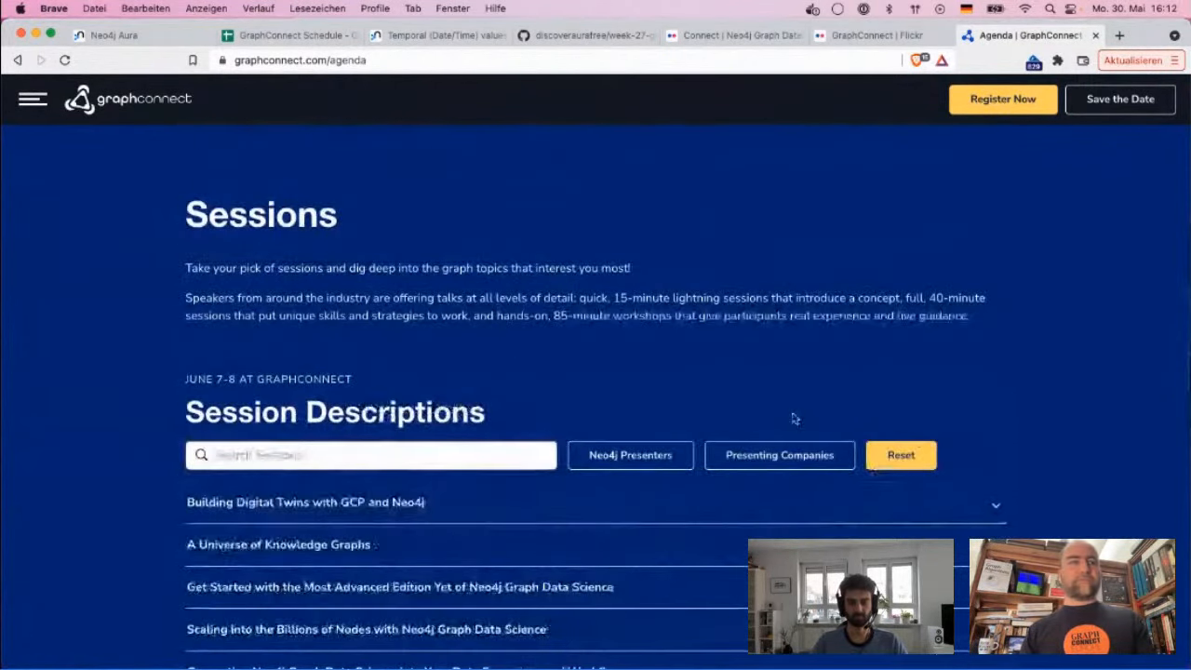
Expand and collapse the sessions "Building Digital Twins with GCP and Neo4j" and "A Universe of Knowledge Graphs", and skim the session list.
{"action": "scroll", "coordinate": [519, 367], "scroll_direction": "down", "scroll_amount": 1}
{"action": "scroll", "coordinate": [518, 367], "scroll_direction": "down", "scroll_amount": 1}
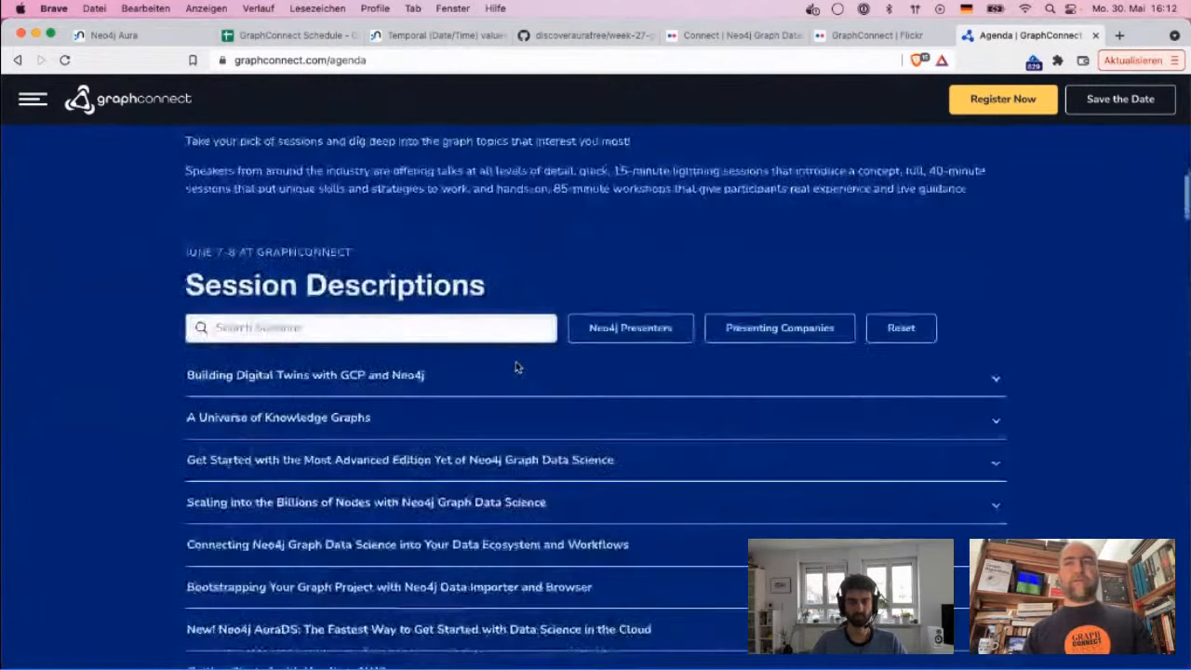
{"action": "left_click", "coordinate": [998, 377]}
{"action": "scroll", "coordinate": [719, 313], "scroll_direction": "down", "scroll_amount": 2}
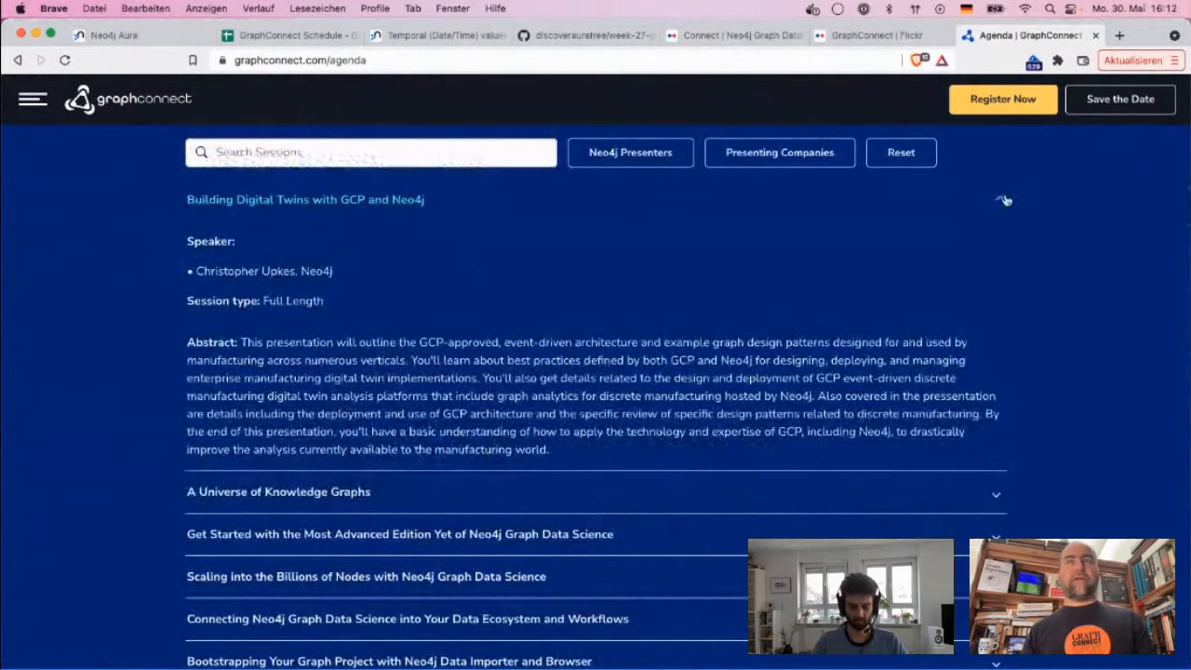
{"action": "left_click", "coordinate": [998, 198]}
{"action": "left_click", "coordinate": [998, 245]}
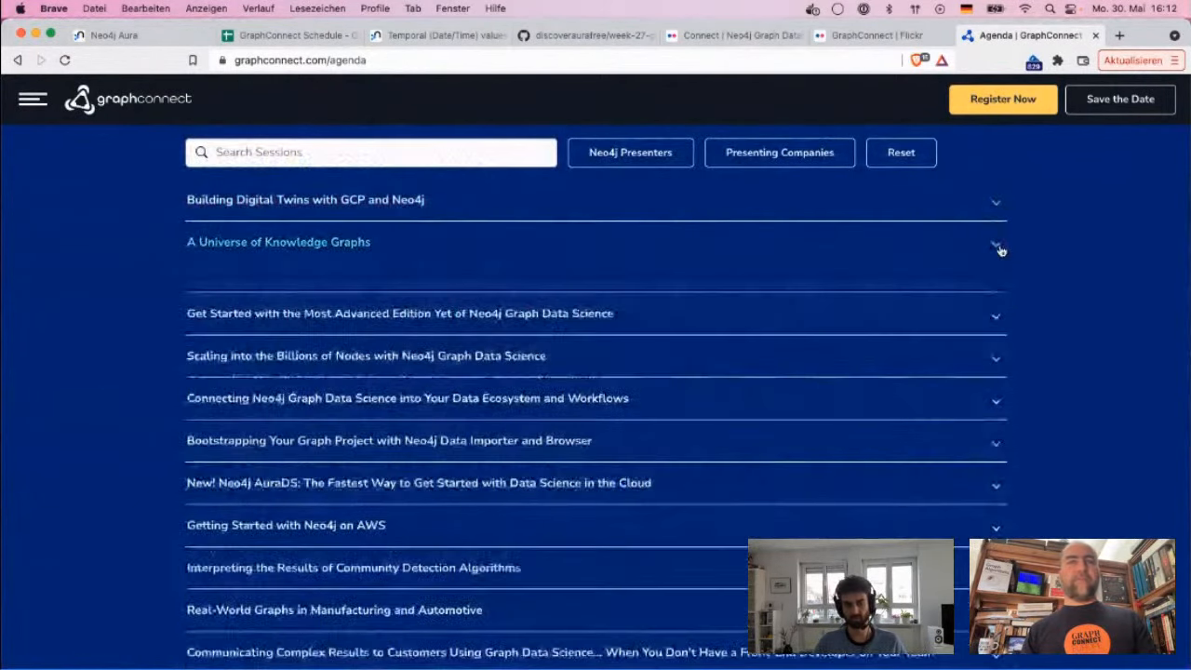
{"action": "left_click", "coordinate": [1000, 249]}
{"action": "scroll", "coordinate": [1000, 249], "scroll_direction": "down", "scroll_amount": 5}
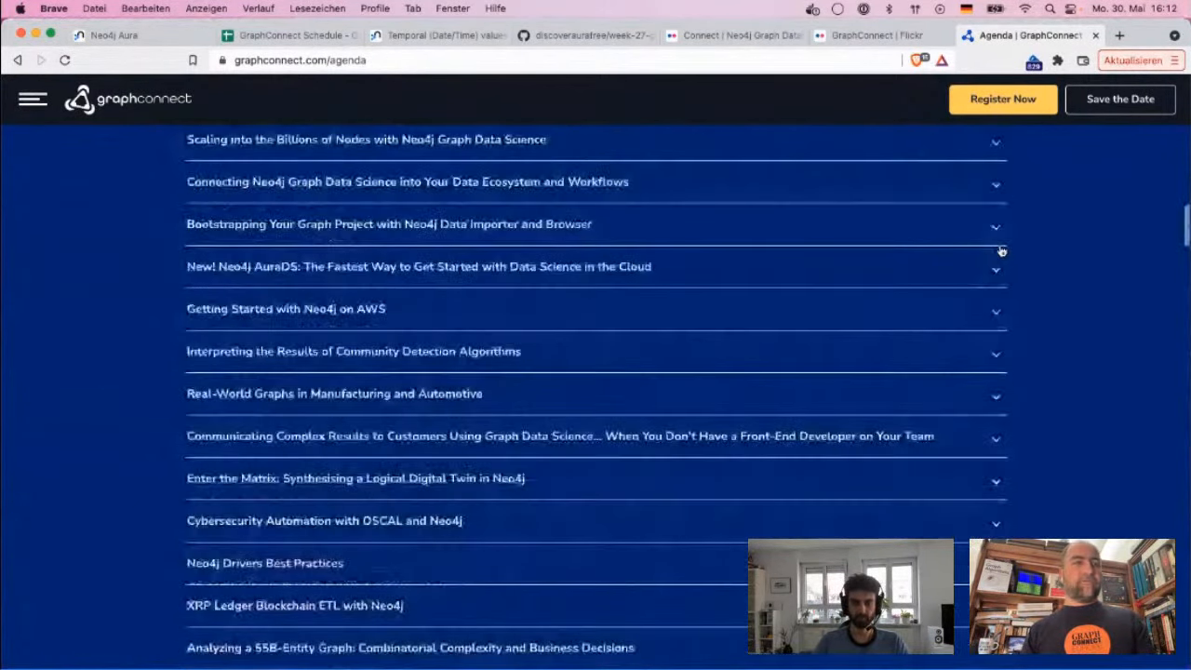
{"action": "scroll", "coordinate": [1002, 250], "scroll_direction": "up", "scroll_amount": 7}
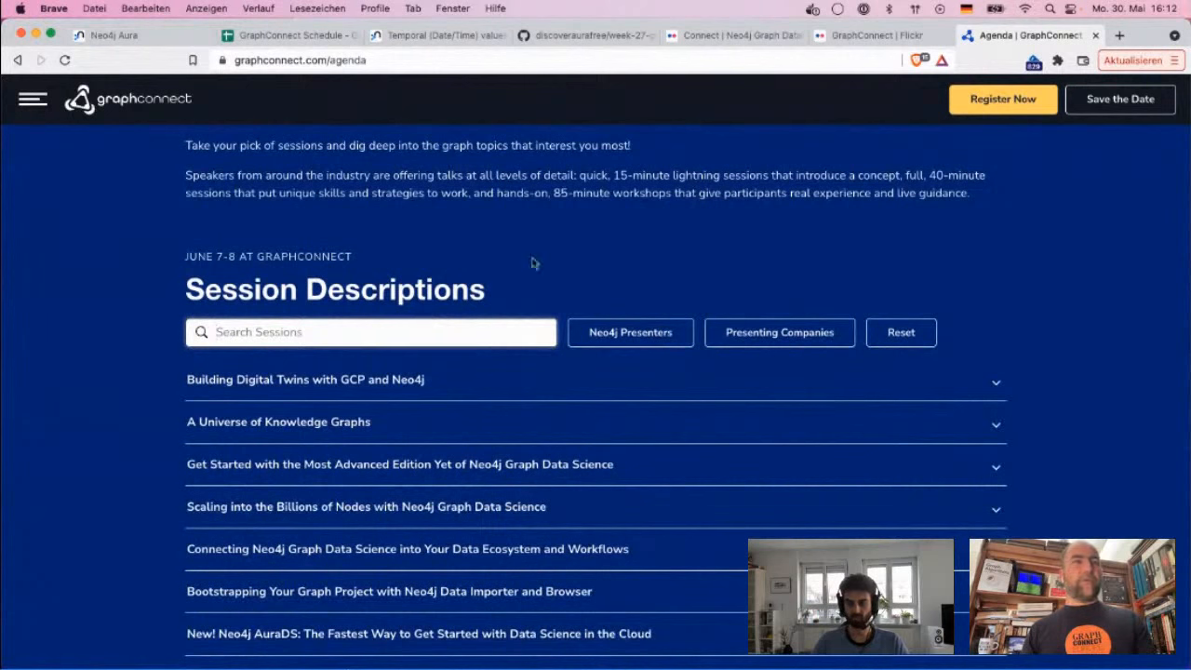
{"action": "left_click_drag", "start_coordinate": [486, 299], "coordinate": [162, 299]}
{"action": "left_click", "coordinate": [147, 300]}
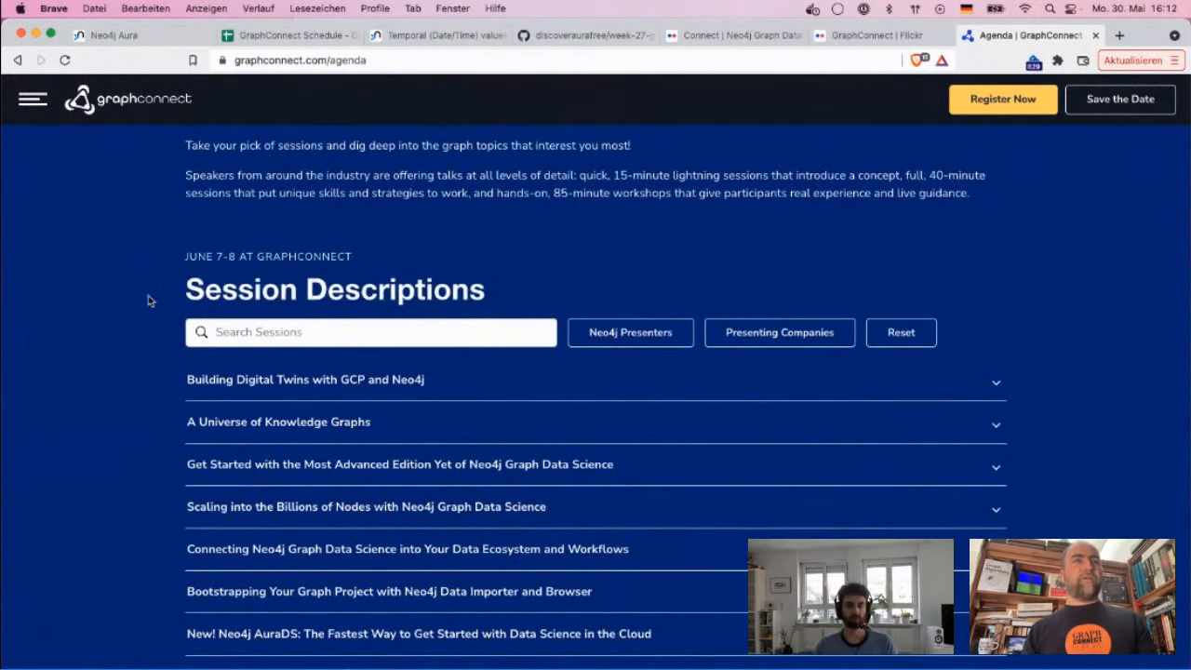
Skim the session descriptions and repeatedly expand and collapse "Building Digital Twins with GCP and Neo4j" to read its speaker, session type and abstract.
{"action": "scroll", "coordinate": [342, 253], "scroll_direction": "down", "scroll_amount": 2}
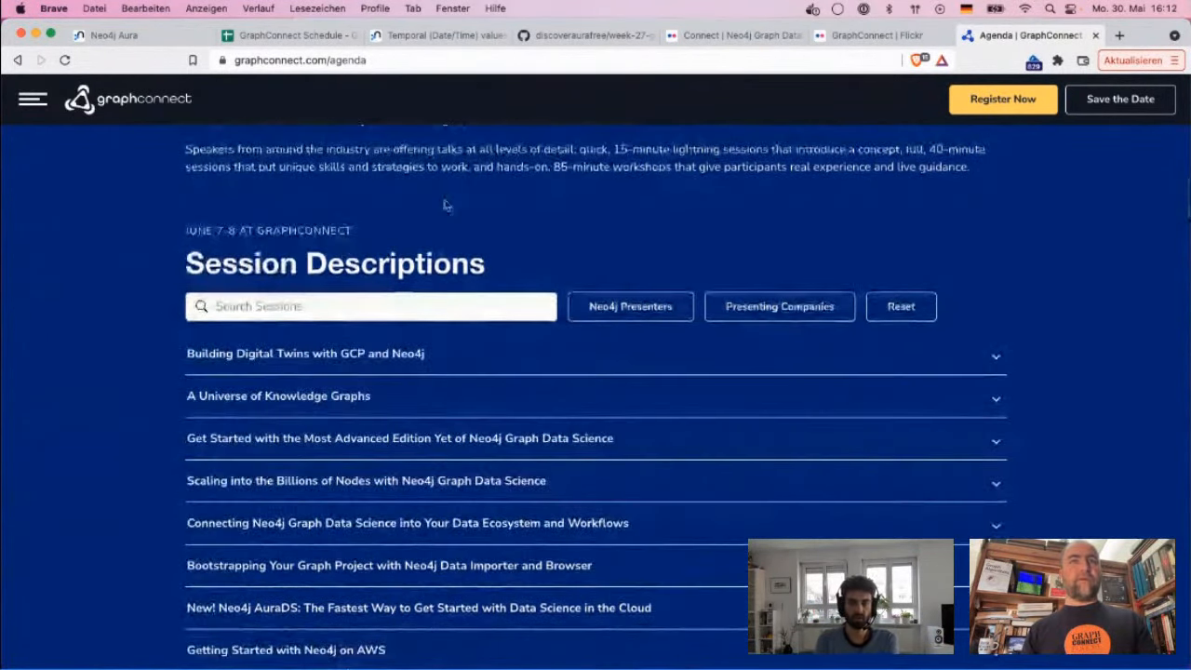
{"action": "scroll", "coordinate": [444, 205], "scroll_direction": "up", "scroll_amount": 1}
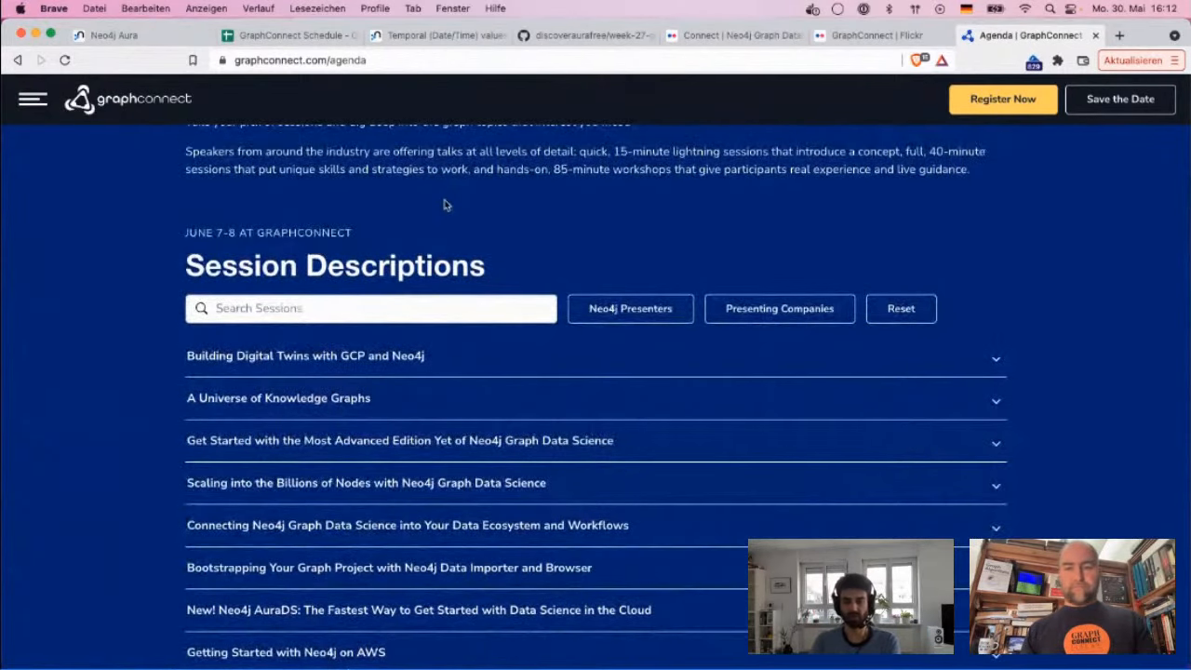
{"action": "scroll", "coordinate": [524, 194], "scroll_direction": "up", "scroll_amount": 3}
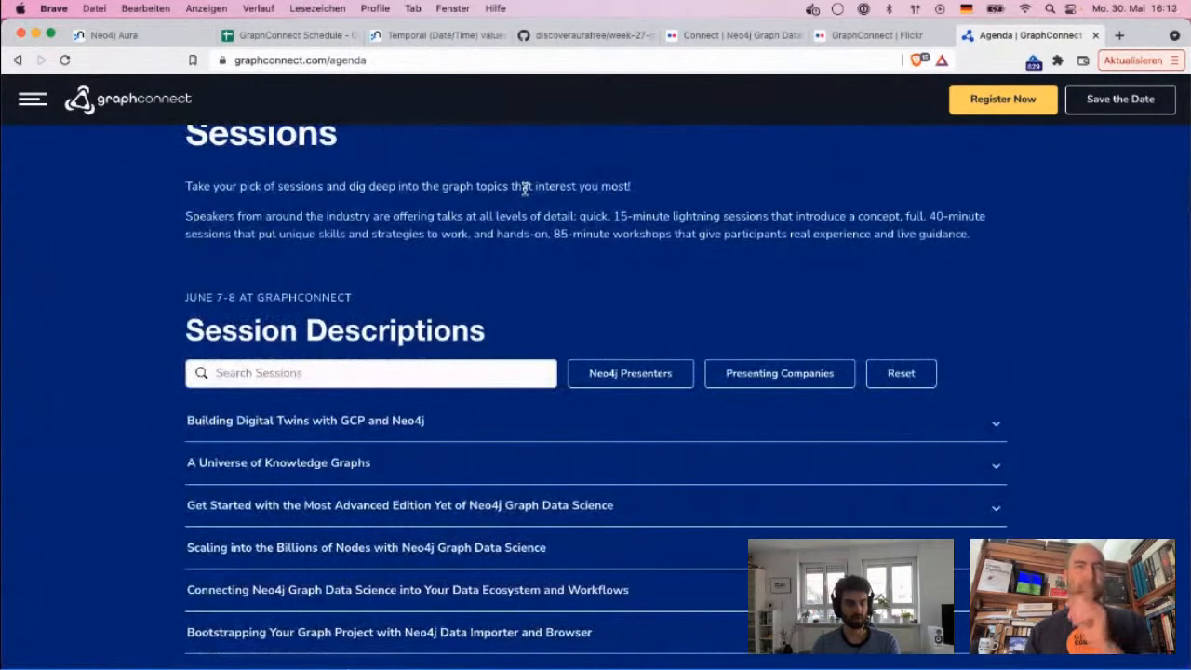
{"action": "scroll", "coordinate": [525, 189], "scroll_direction": "down", "scroll_amount": 4}
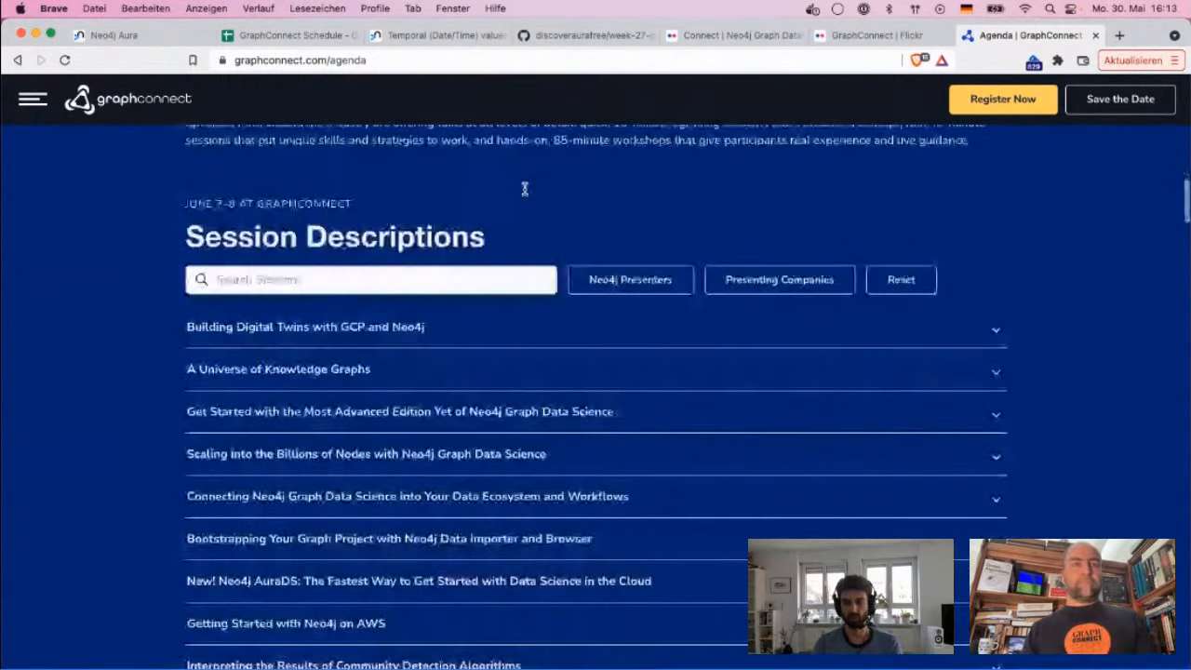
{"action": "scroll", "coordinate": [524, 189], "scroll_direction": "down", "scroll_amount": 2}
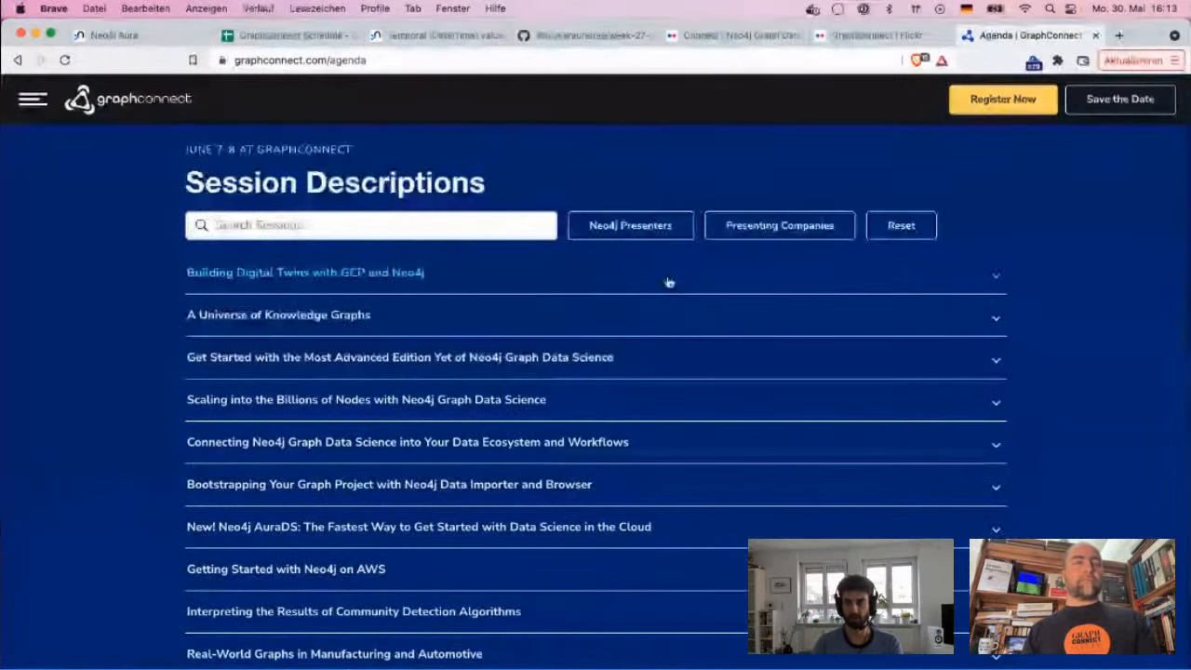
{"action": "left_click", "coordinate": [668, 282]}
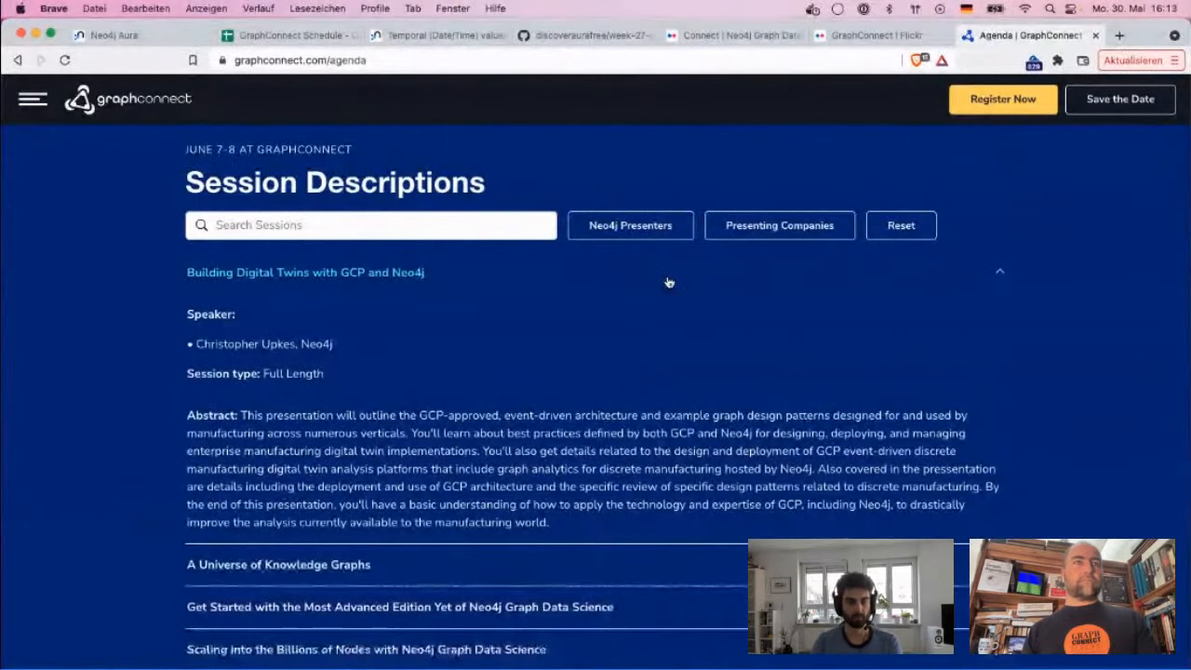
{"action": "left_click", "coordinate": [668, 282]}
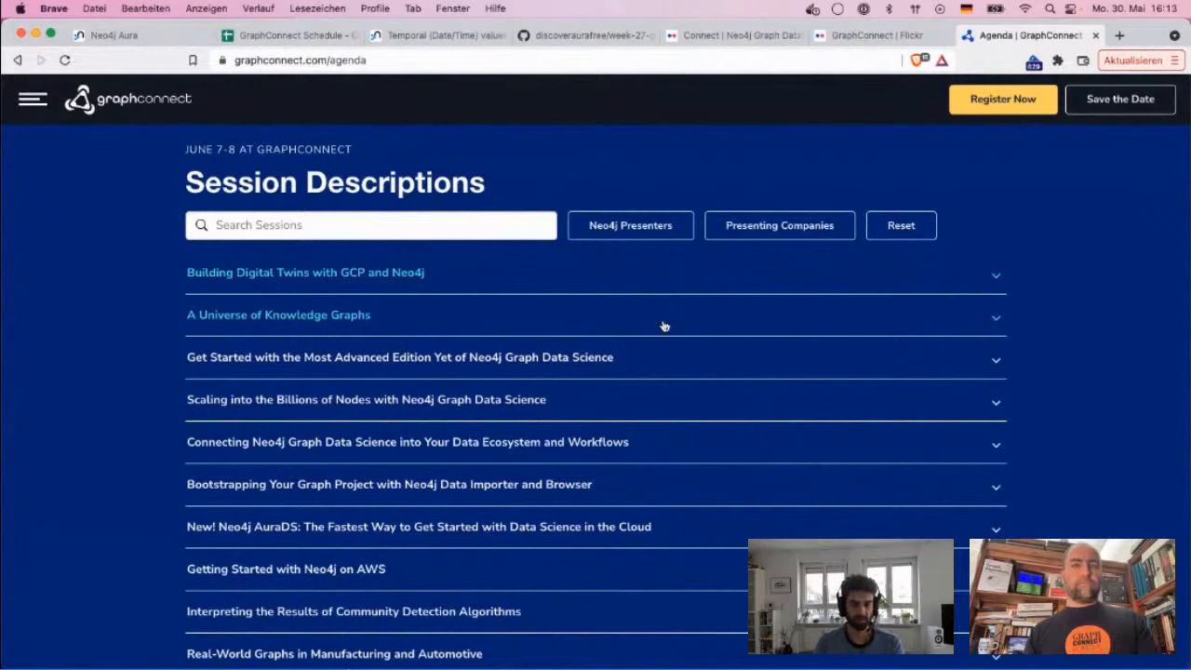
{"action": "left_click", "coordinate": [503, 275]}
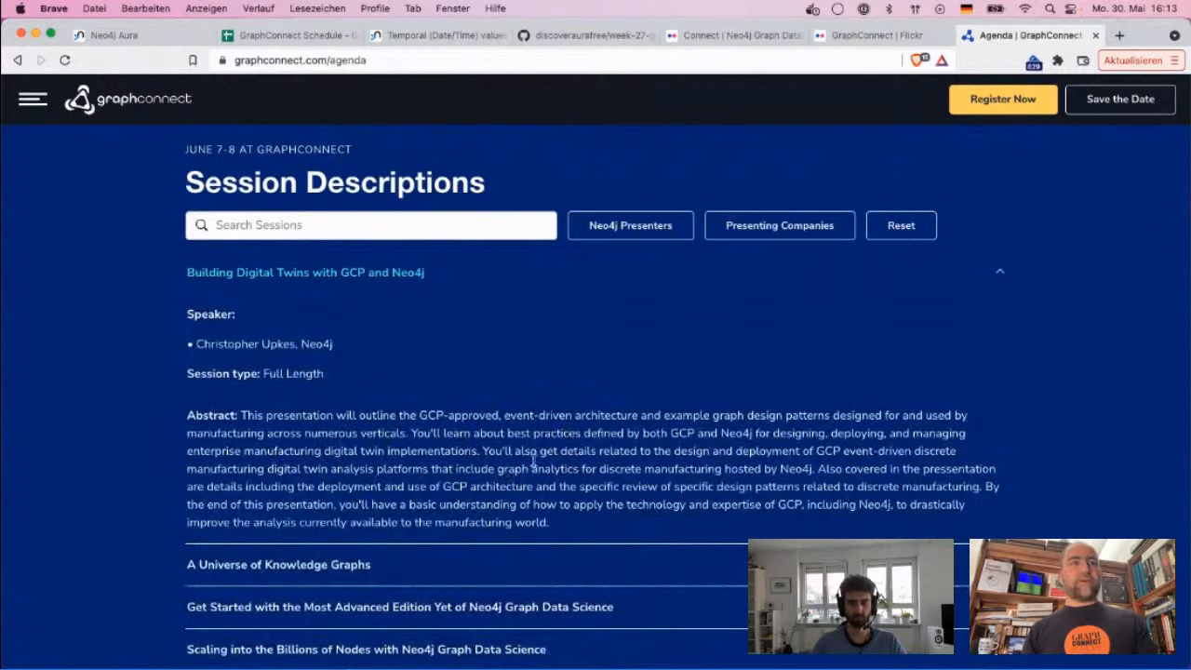
{"action": "left_click", "coordinate": [480, 281]}
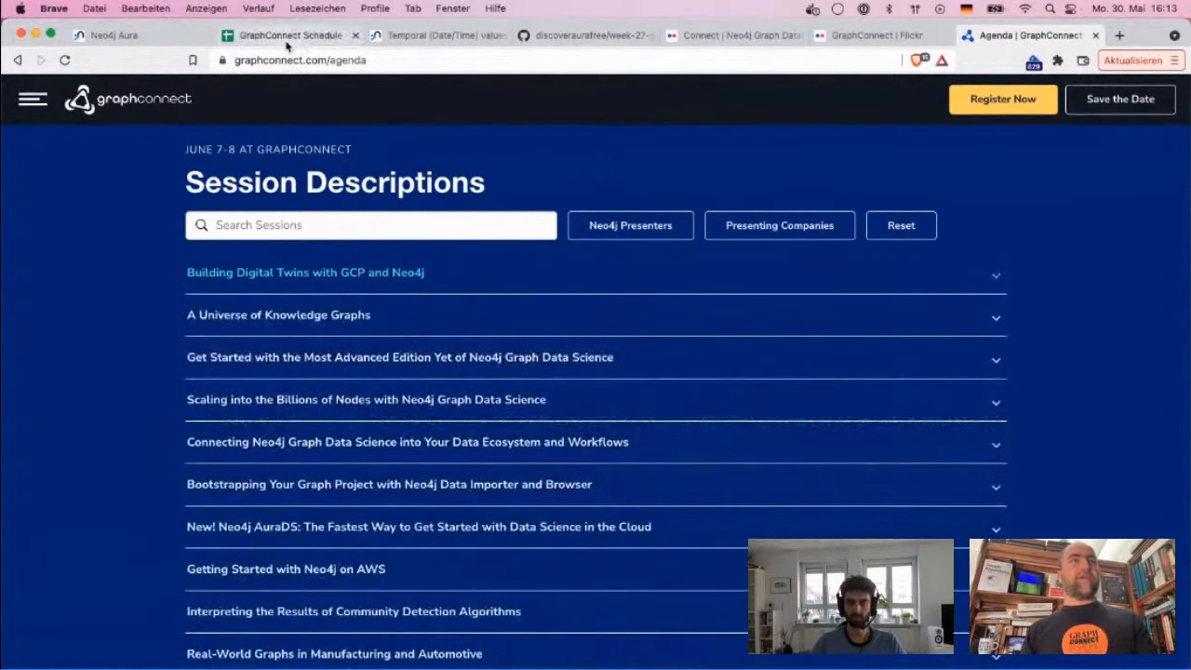
Open the Sessions sheet of the GraphConnect Schedule spreadsheet and set its zoom to 125%.
{"action": "left_click", "coordinate": [291, 35]}
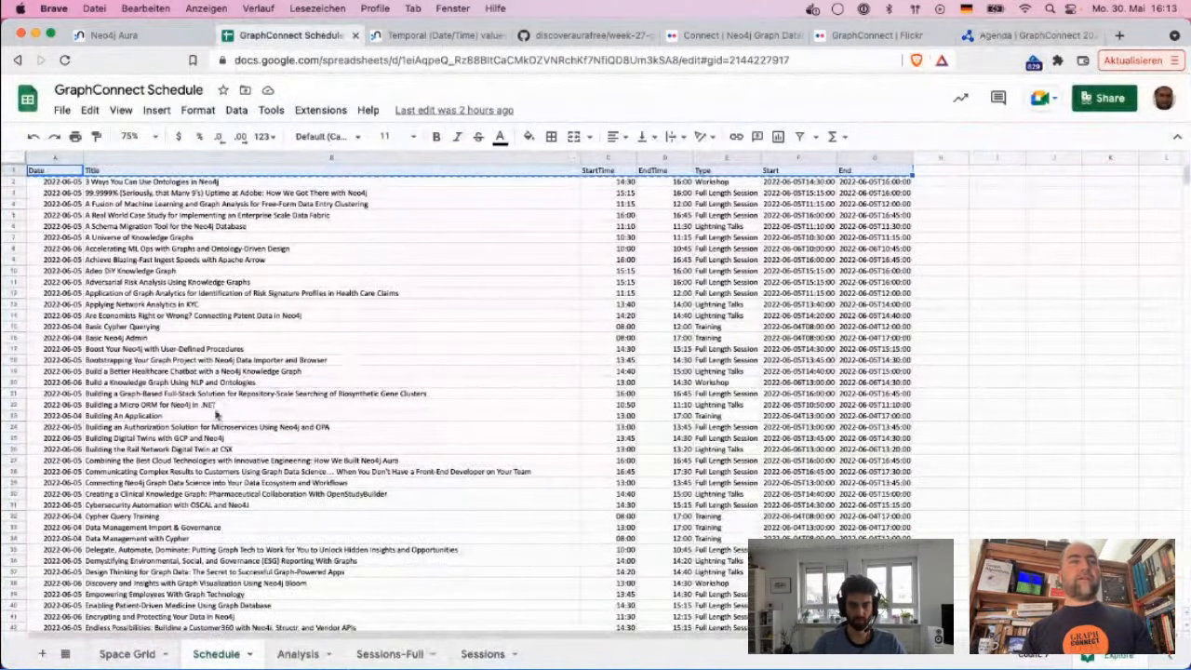
{"action": "left_click", "coordinate": [483, 654]}
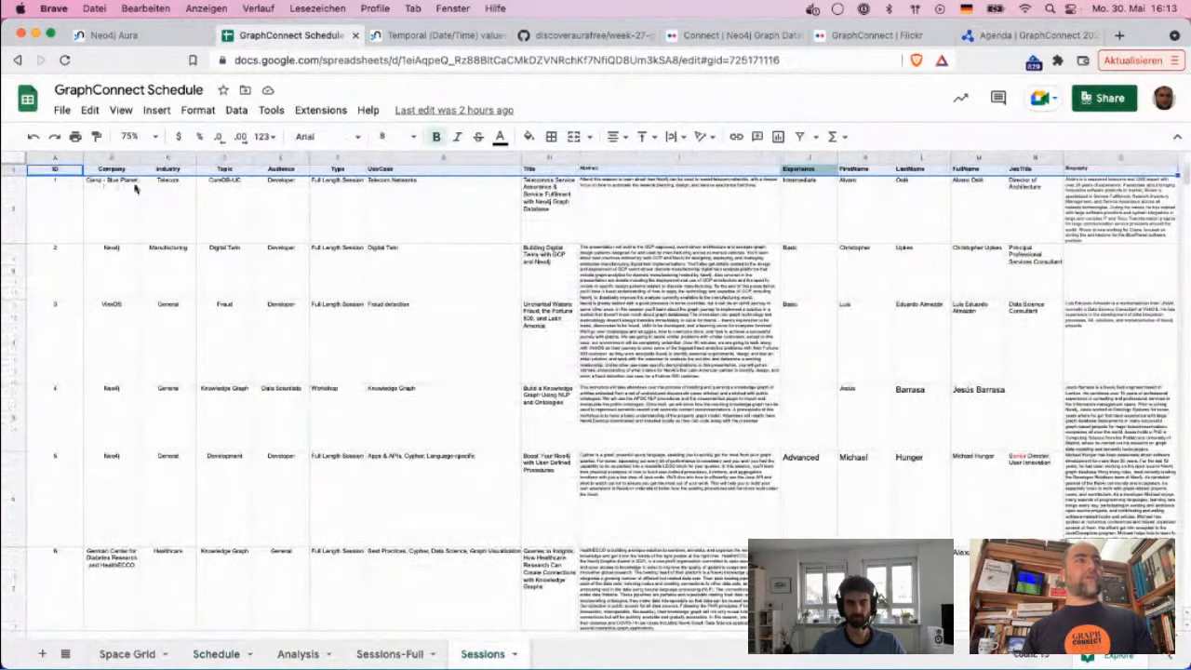
{"action": "left_click", "coordinate": [135, 135]}
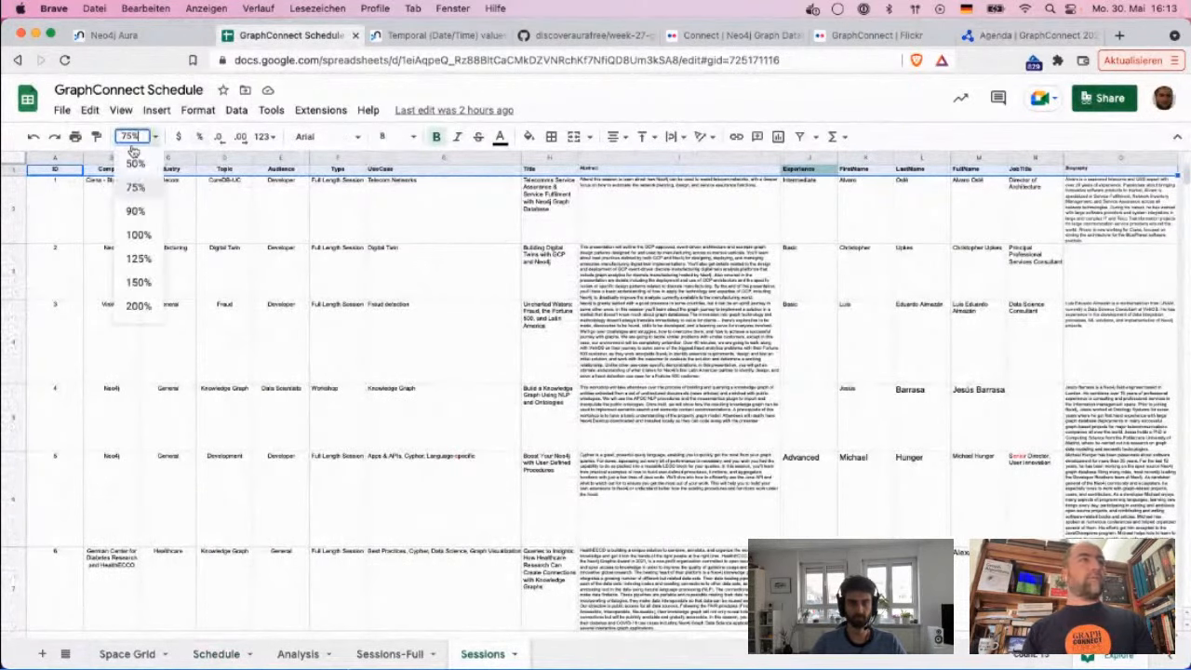
{"action": "left_click", "coordinate": [137, 235]}
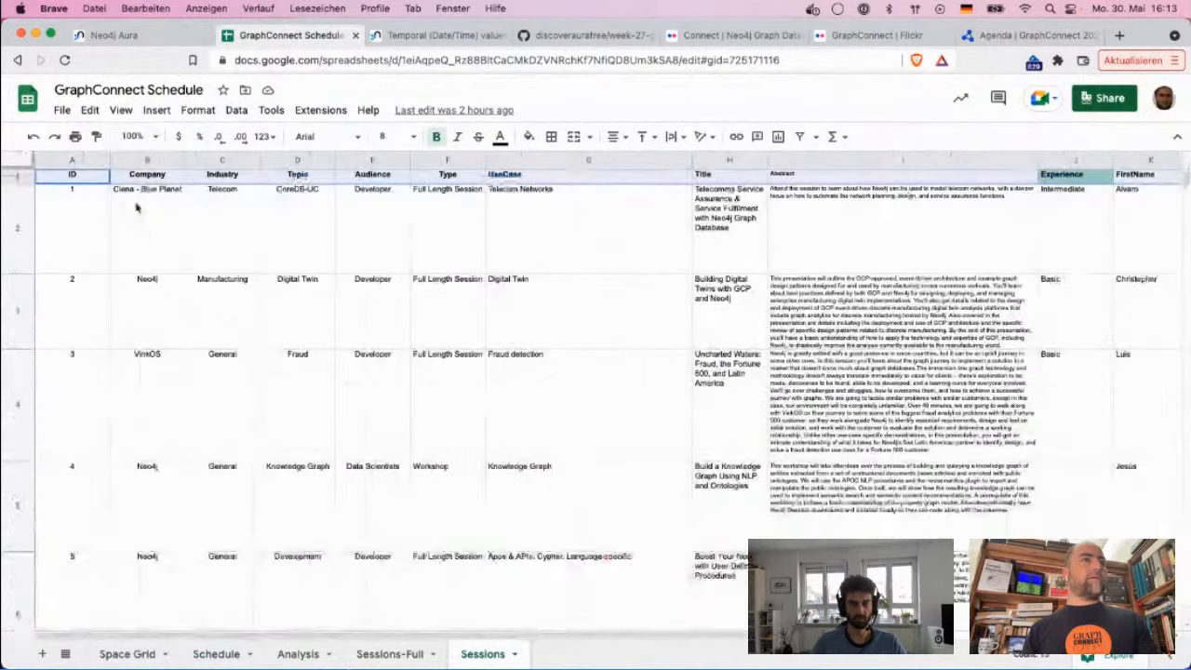
{"action": "left_click", "coordinate": [79, 183]}
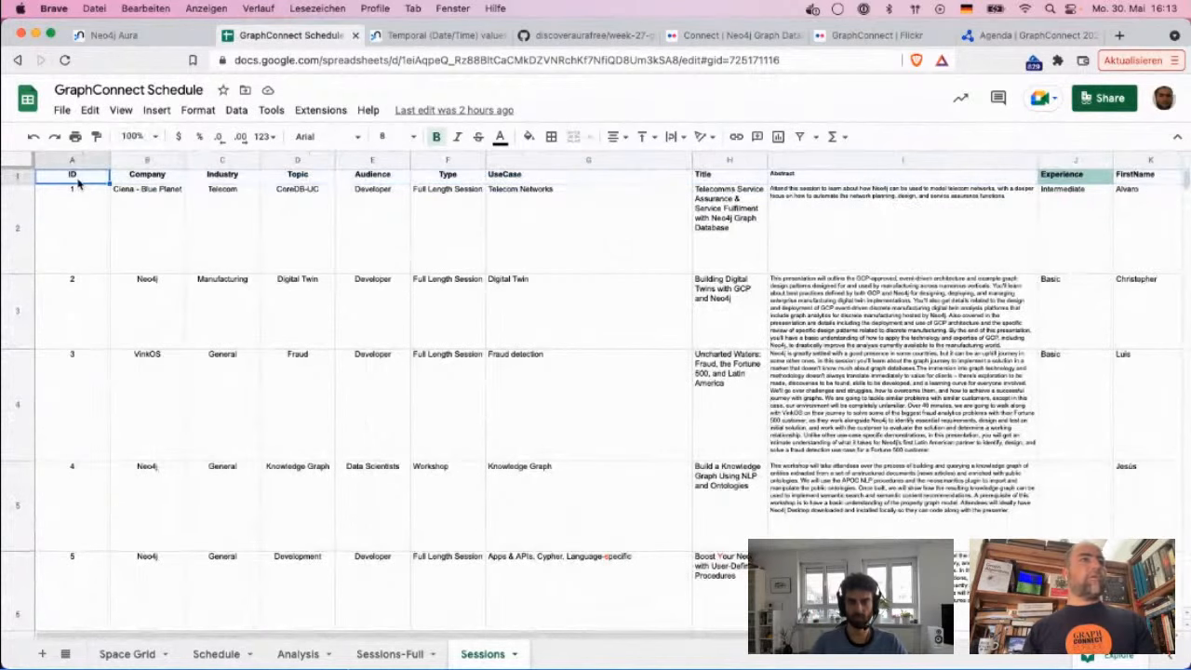
{"action": "key", "text": "Right"}
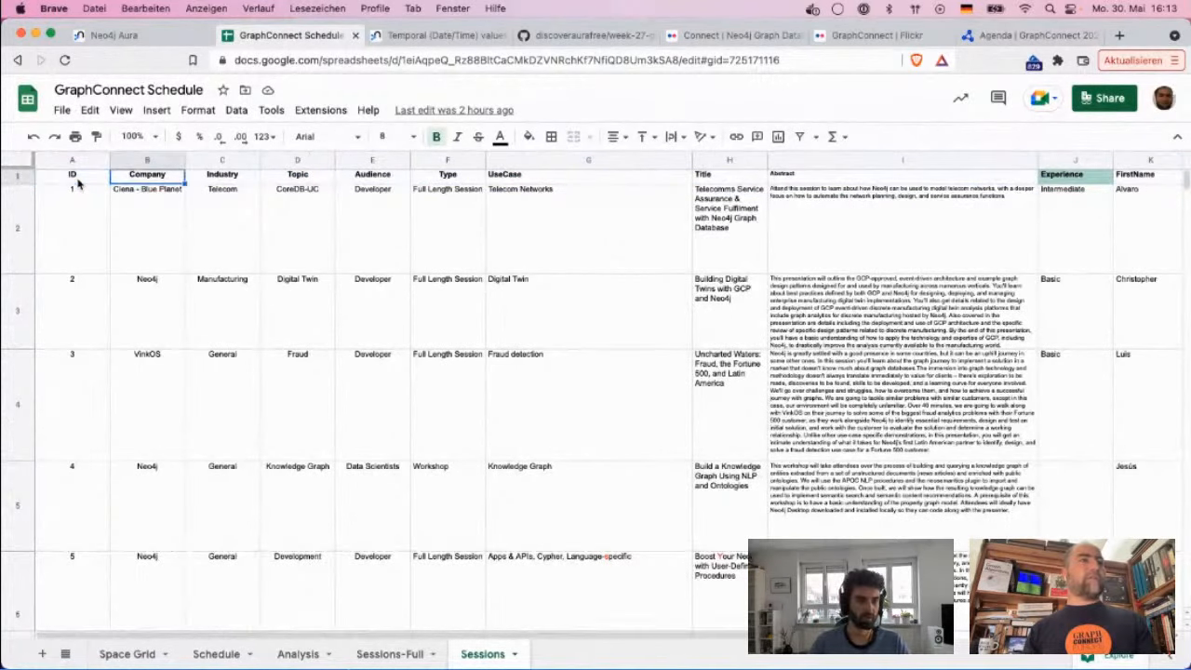
{"action": "left_click", "coordinate": [132, 137]}
{"action": "left_click", "coordinate": [137, 258]}
Go through the Sessions sheet's header cells from ID to Title one by one.
{"action": "left_click", "coordinate": [103, 185]}
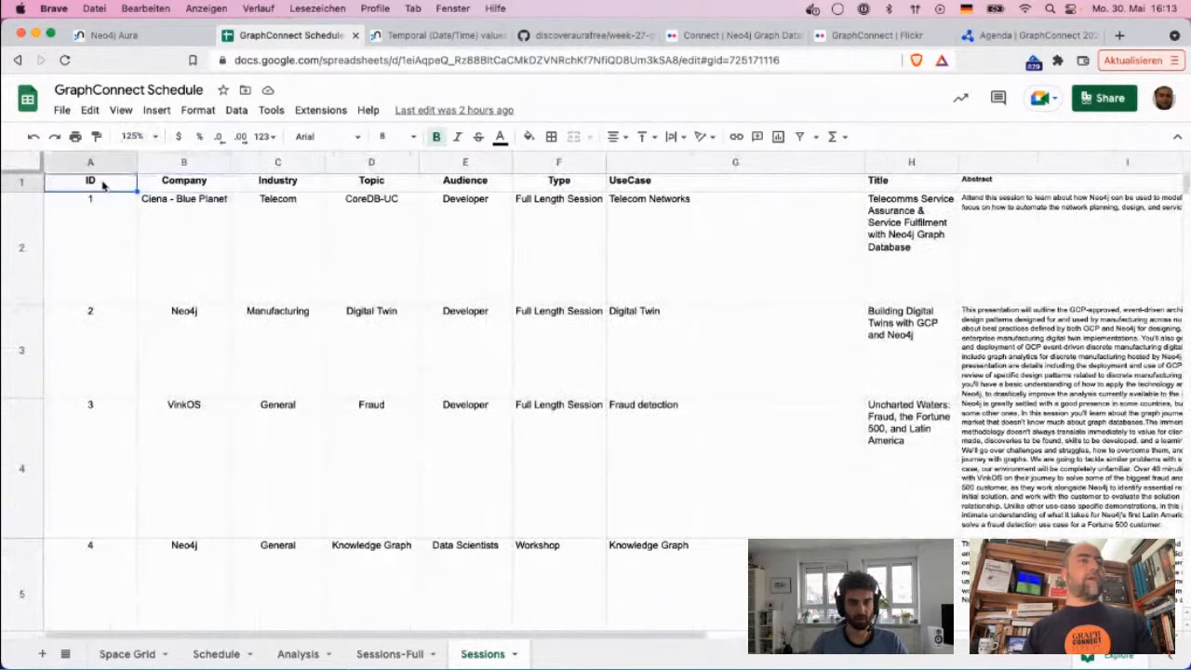
{"action": "key", "text": "Right"}
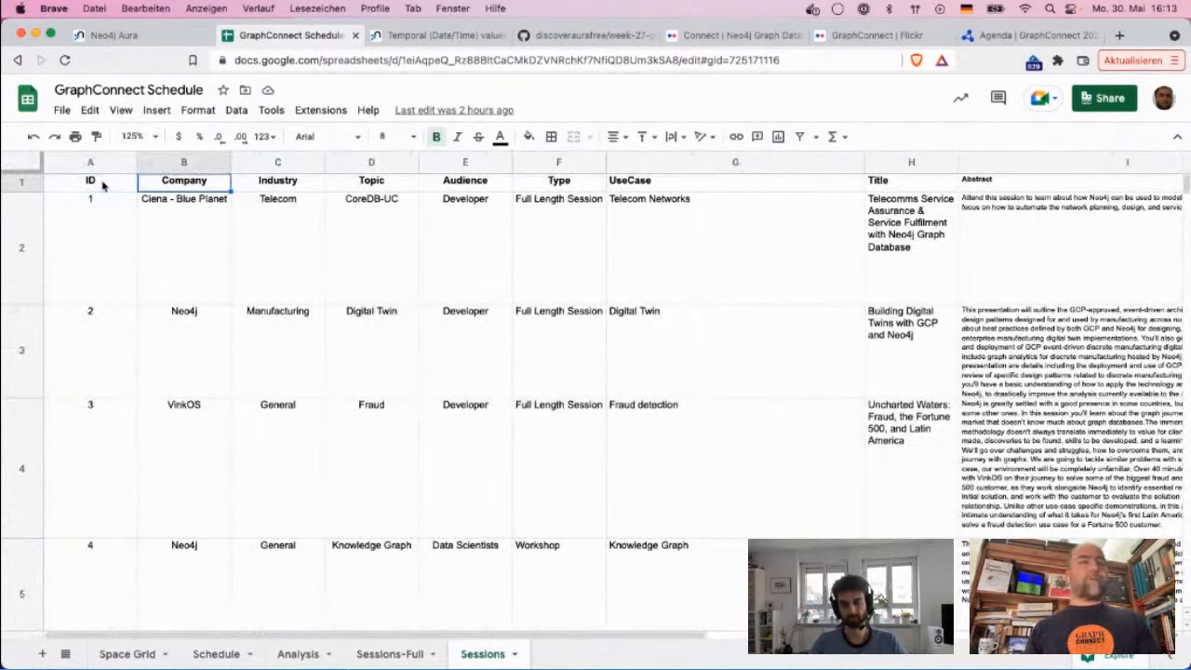
{"action": "key", "text": "Right"}
{"action": "key", "text": "Right"}
{"action": "key", "text": "Right"}
{"action": "key", "text": "Right"}
{"action": "key", "text": "Right"}
{"action": "key", "text": "Right"}
{"action": "key", "text": "Right"}
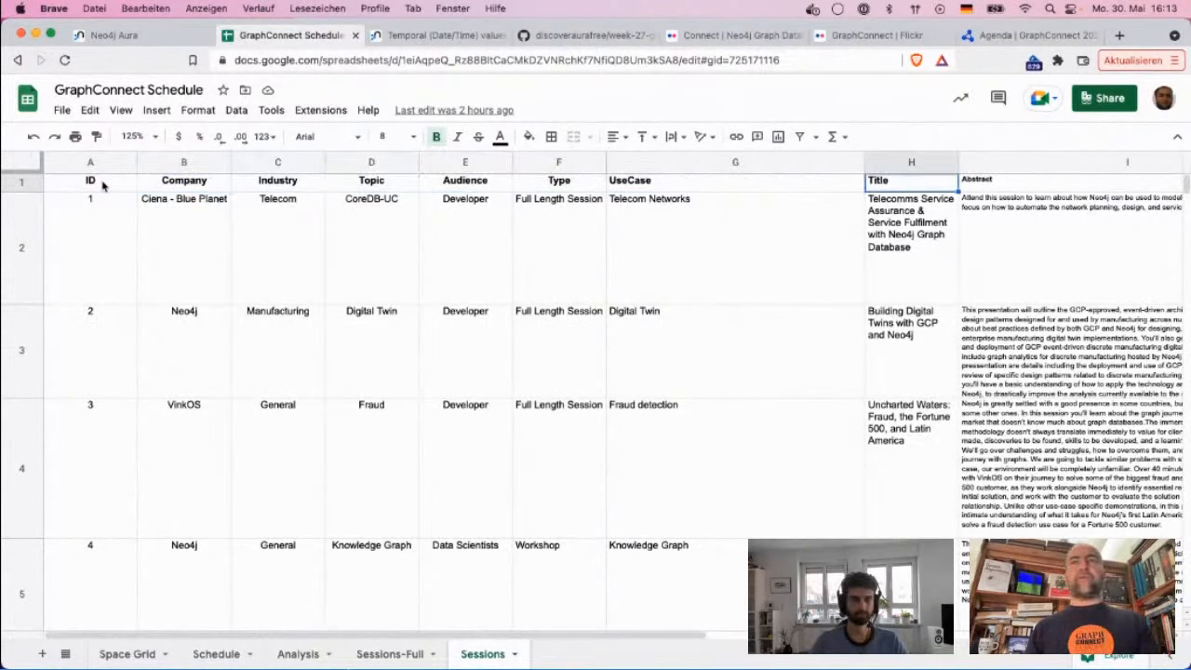
Examine the UseCase column of the Sessions sheet, checking the values of the first few sessions.
{"action": "key", "text": "Left"}
{"action": "key", "text": "Left"}
{"action": "key", "text": "Left"}
{"action": "key", "text": "Right"}
{"action": "key", "text": "Down"}
{"action": "key", "text": "Down"}
{"action": "key", "text": "Down"}
{"action": "key", "text": "Up"}
{"action": "key", "text": "Up"}
{"action": "key", "text": "Up"}
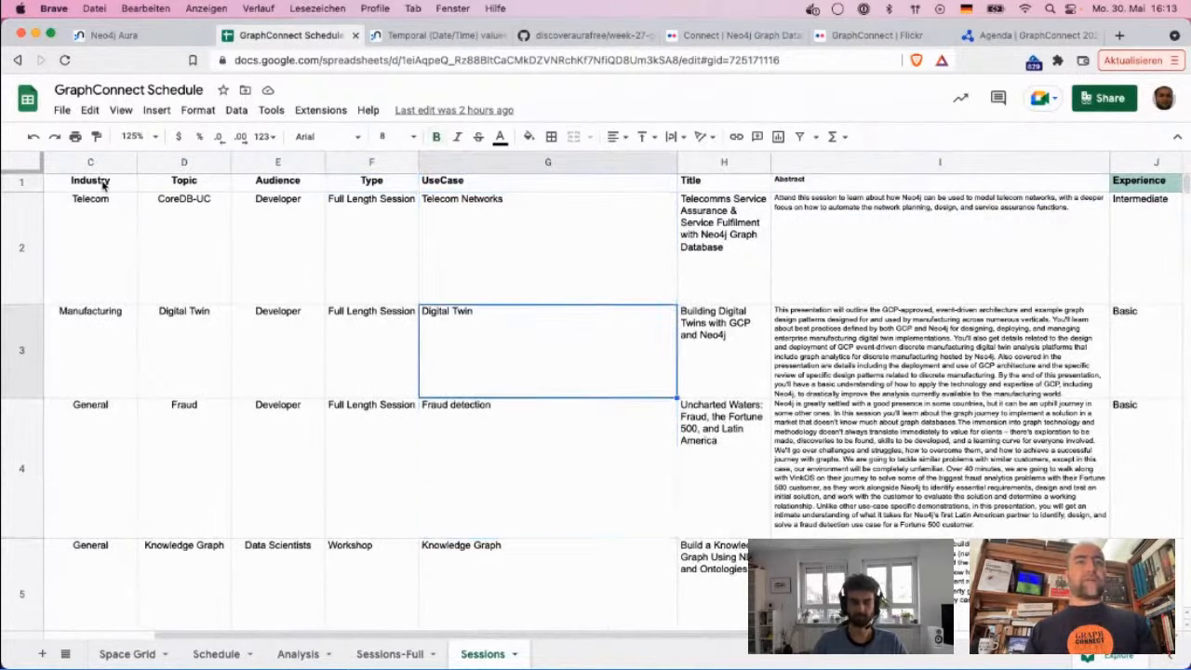
{"action": "key", "text": "Left"}
{"action": "key", "text": "Right"}
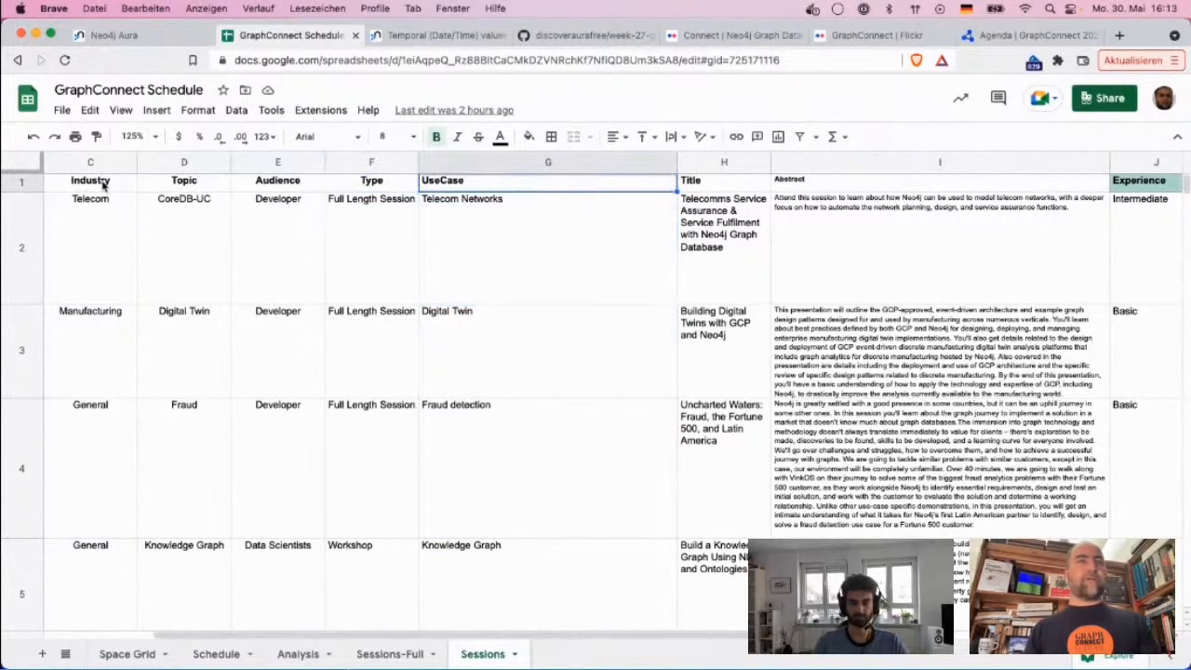
Go back over the Sessions headers around Topic and Audience and continue across to the FirstName column.
{"action": "key", "text": "Left"}
{"action": "key", "text": "Left"}
{"action": "key", "text": "Right"}
{"action": "key", "text": "Left"}
{"action": "key", "text": "Left"}
{"action": "key", "text": "Left"}
{"action": "key", "text": "Left"}
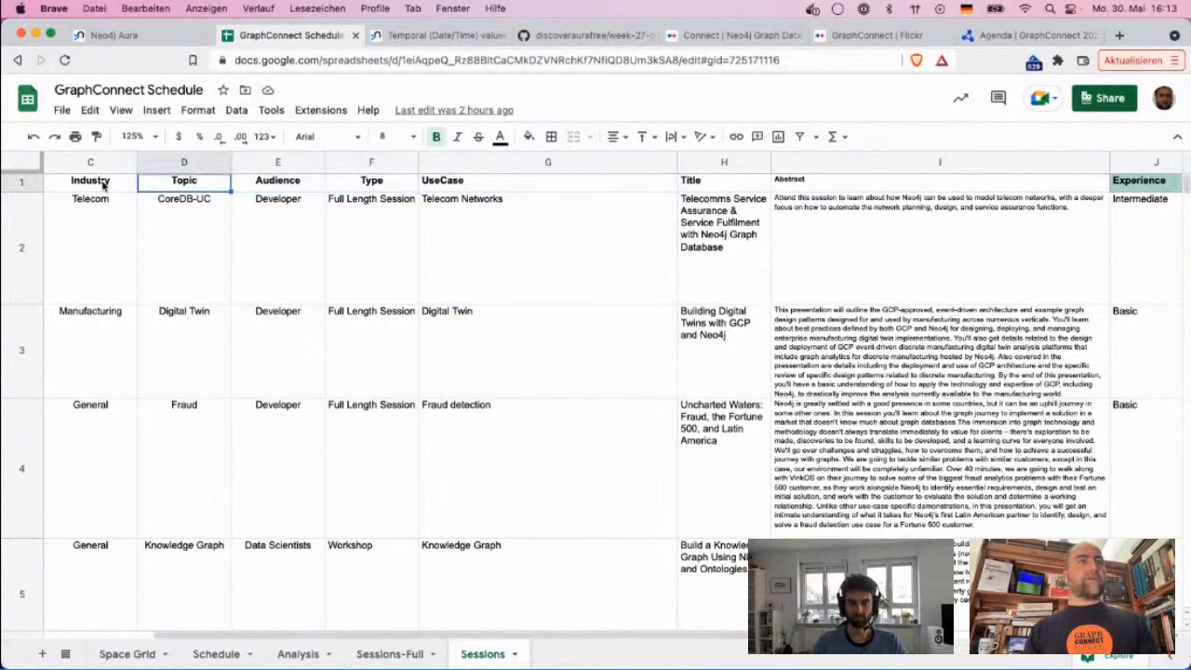
{"action": "key", "text": "Right"}
{"action": "key", "text": "Right"}
{"action": "key", "text": "Right"}
{"action": "key", "text": "Right"}
{"action": "key", "text": "Right"}
{"action": "key", "text": "Right"}
{"action": "key", "text": "Right"}
{"action": "key", "text": "Right"}
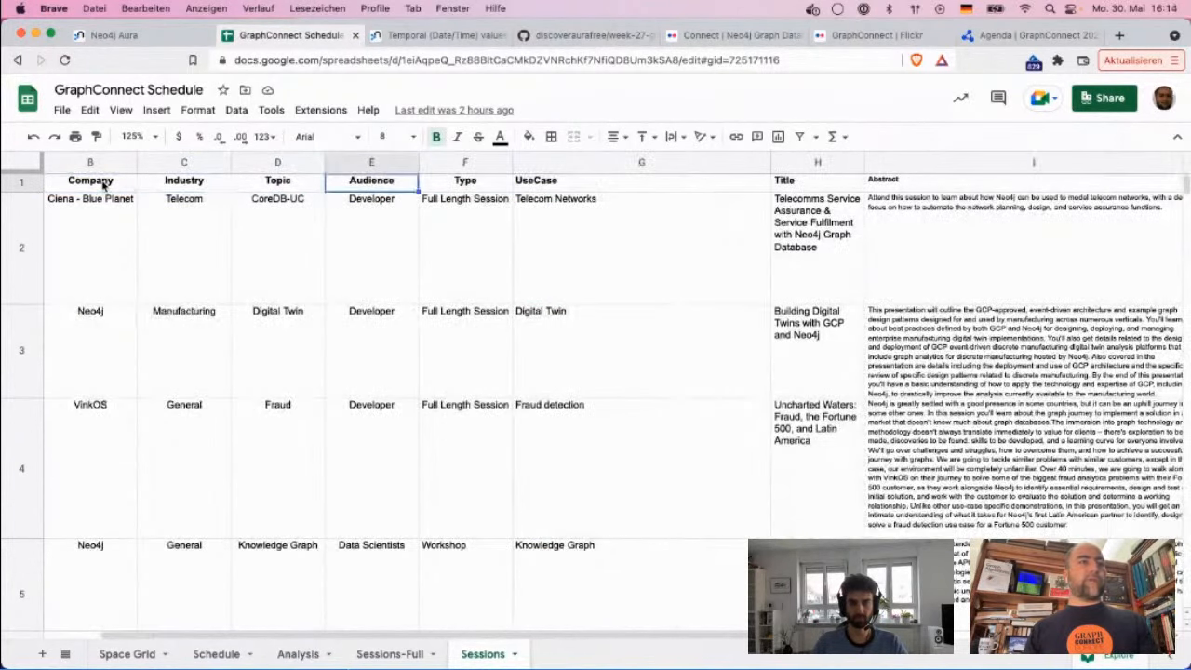
{"action": "key", "text": "Right"}
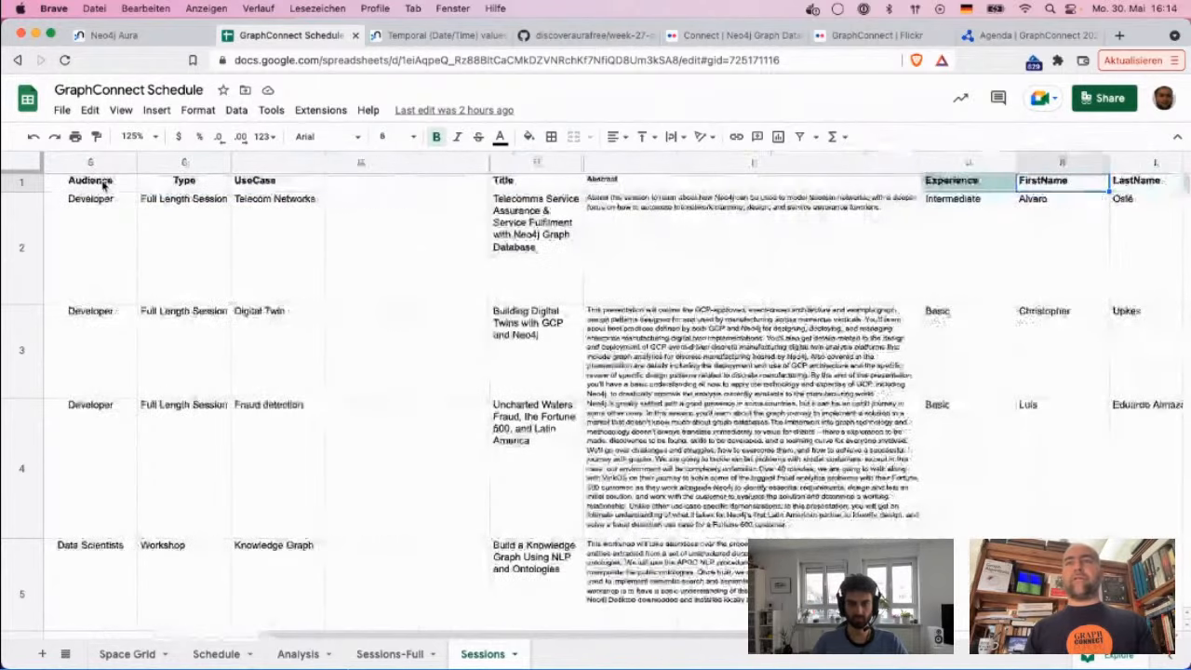
Check the first values in the Experience column and move on through the speaker name and job title columns.
{"action": "key", "text": "Left"}
{"action": "key", "text": "Down"}
{"action": "key", "text": "Down"}
{"action": "key", "text": "Up"}
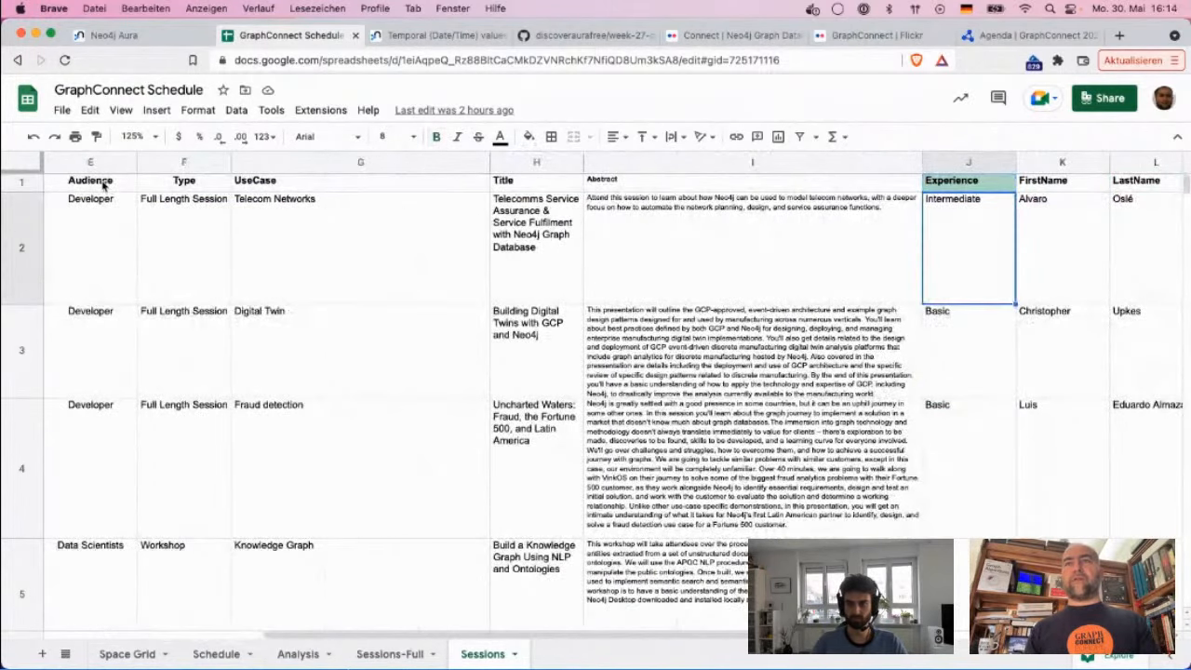
{"action": "key", "text": "Up"}
{"action": "key", "text": "Right"}
{"action": "key", "text": "Right"}
{"action": "key", "text": "Right"}
{"action": "key", "text": "Left"}
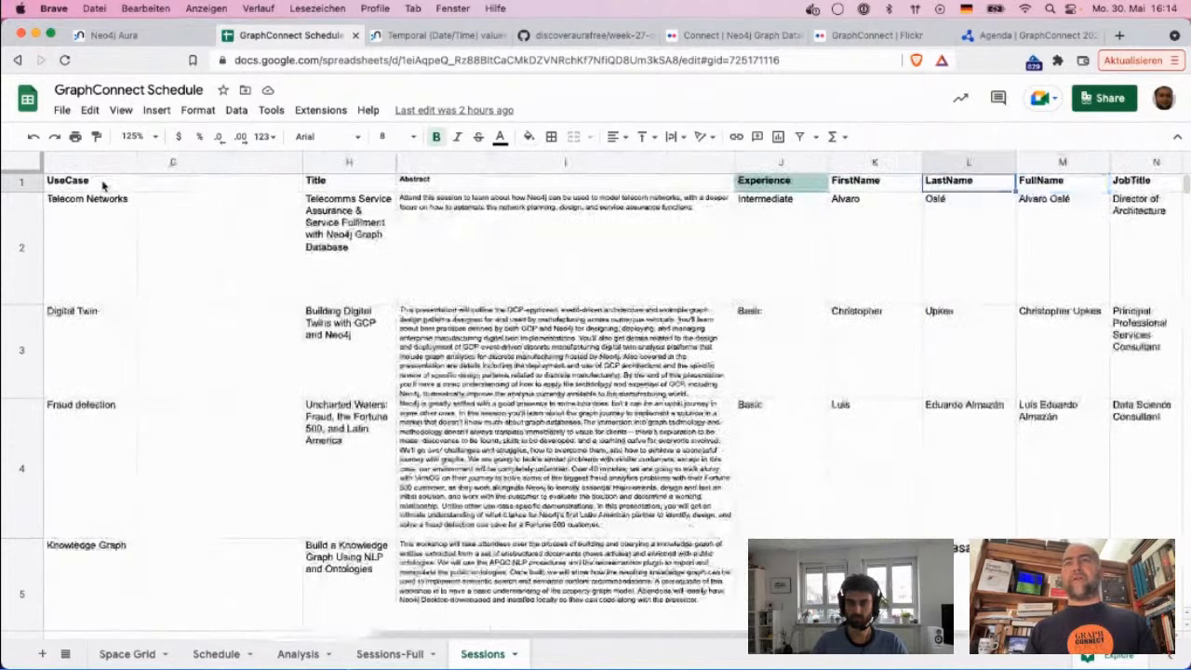
{"action": "key", "text": "Left"}
{"action": "key", "text": "Right"}
{"action": "key", "text": "Right"}
{"action": "key", "text": "Right"}
{"action": "key", "text": "Right"}
Review the speaker columns through to Biography and return to the ID header cell.
{"action": "key", "text": "Left"}
{"action": "key", "text": "Left"}
{"action": "key", "text": "Left"}
{"action": "key", "text": "Left"}
{"action": "key", "text": "Right"}
{"action": "key", "text": "Right"}
{"action": "key", "text": "Right"}
{"action": "key", "text": "Right"}
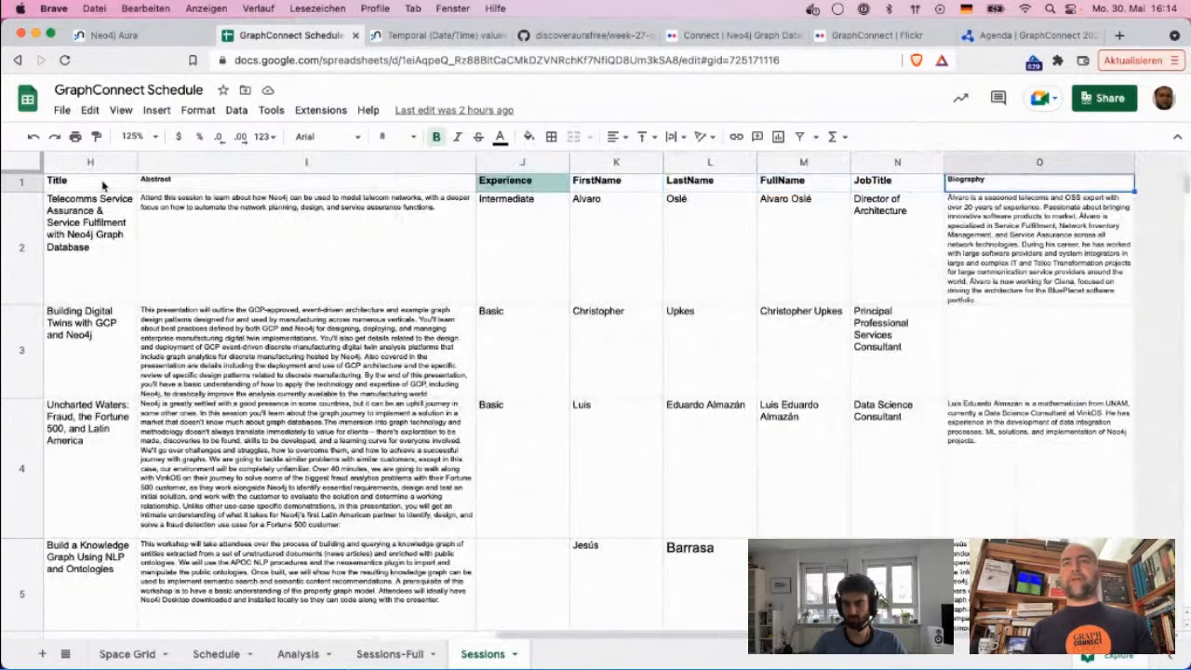
{"action": "key", "text": "Down"}
{"action": "key", "text": "Left"}
{"action": "key", "text": "Home"}
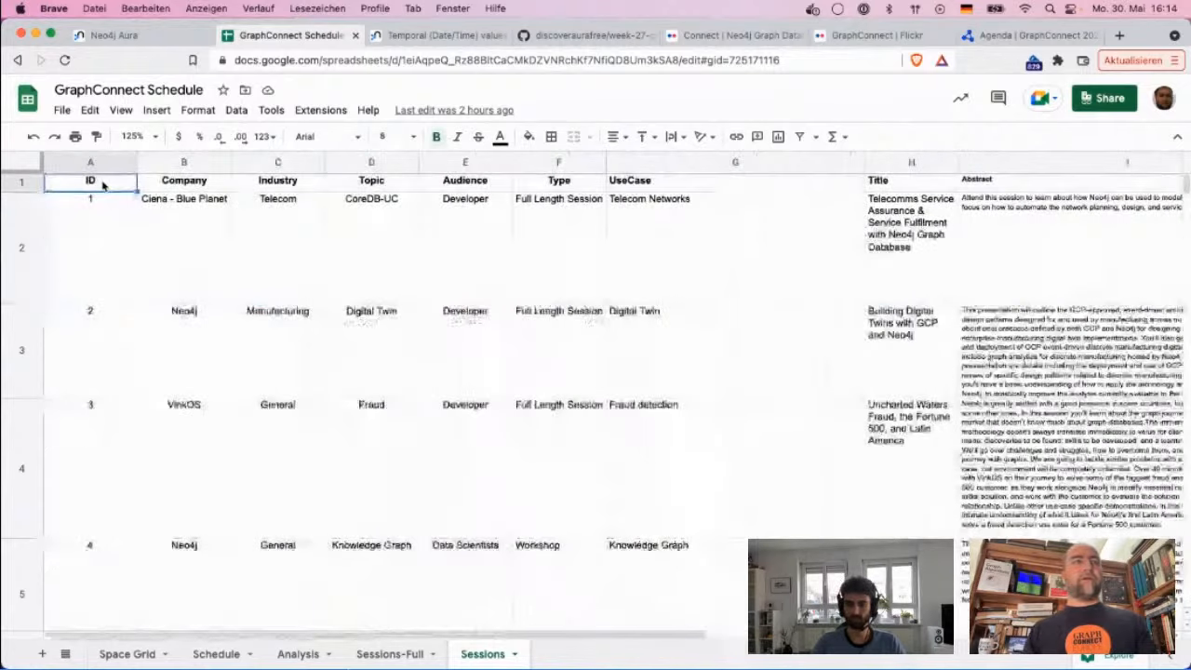
{"action": "key", "text": "Up"}
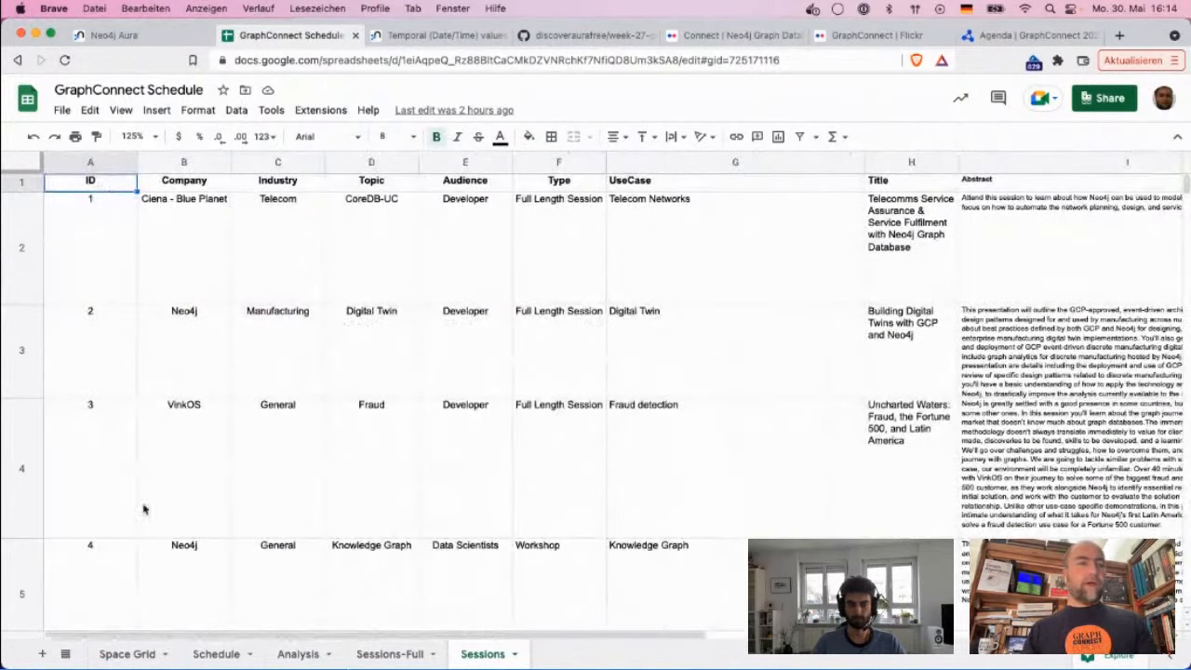
Open the Schedule sheet and examine its first session row across the Date, Title, StartTime, EndTime, Type and Start columns.
{"action": "left_click", "coordinate": [219, 653]}
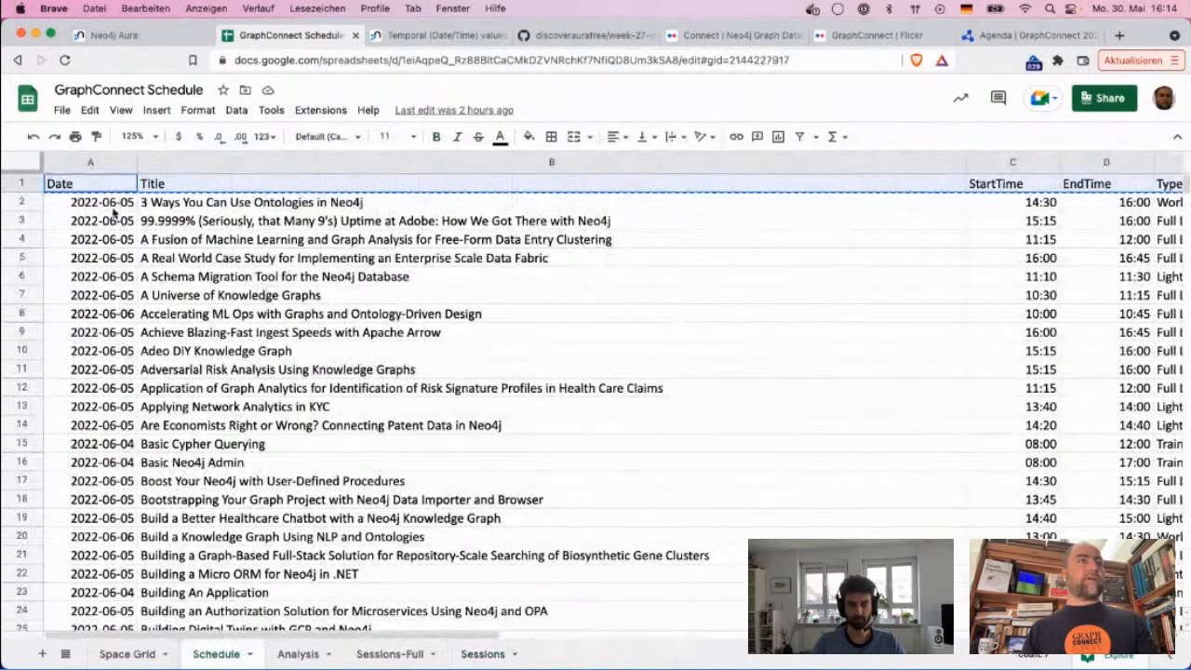
{"action": "key", "text": "Down"}
{"action": "key", "text": "Right"}
{"action": "key", "text": "Right"}
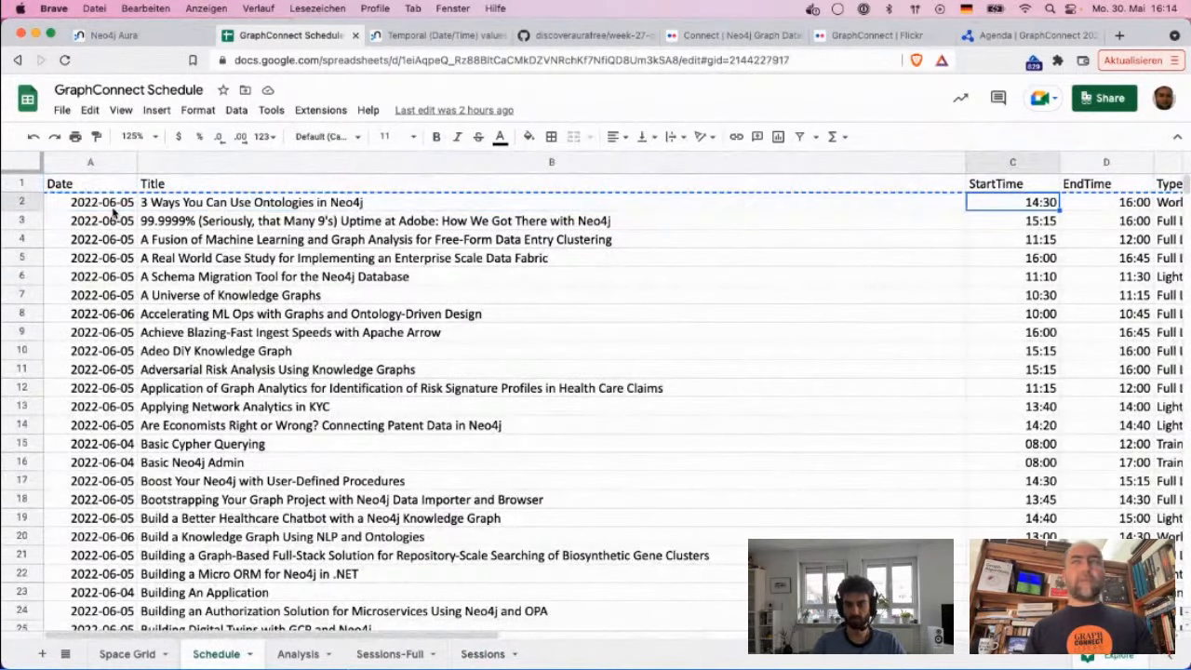
{"action": "key", "text": "Right"}
{"action": "key", "text": "Right"}
{"action": "key", "text": "Right"}
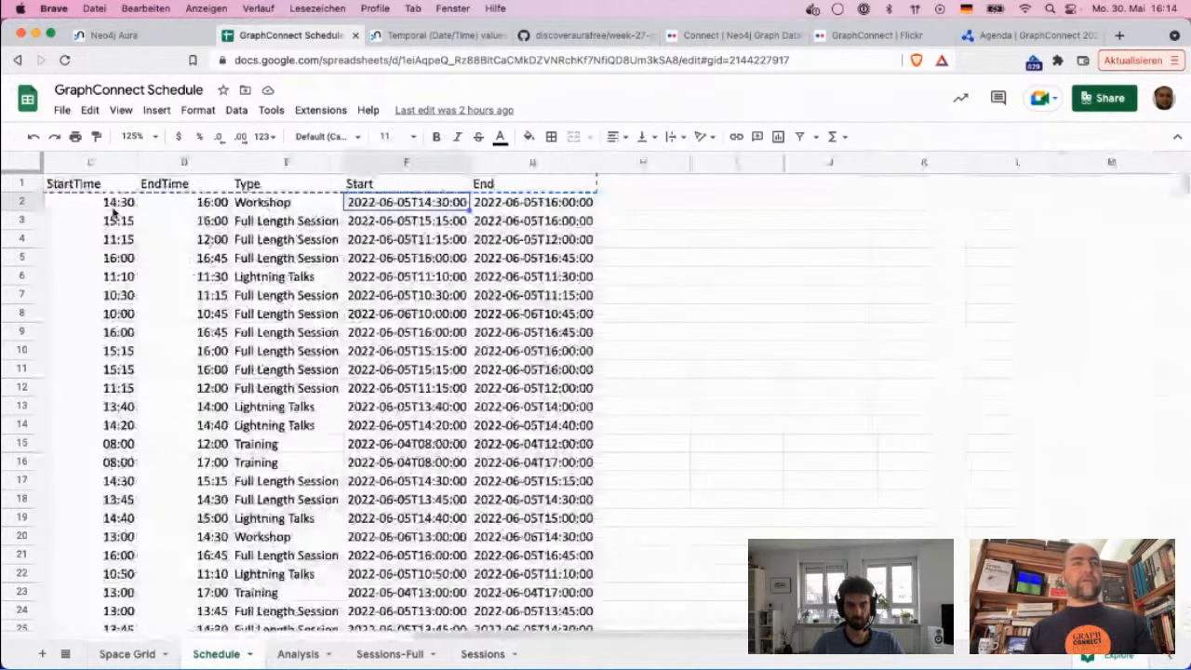
In the GitHub document week-27-graphconnect-talks.adoc, open the published Sessions sheet in a new tab and cancel saving its CSV file.
{"action": "key", "text": "ctrl+Tab"}
{"action": "key", "text": "ctrl+Tab"}
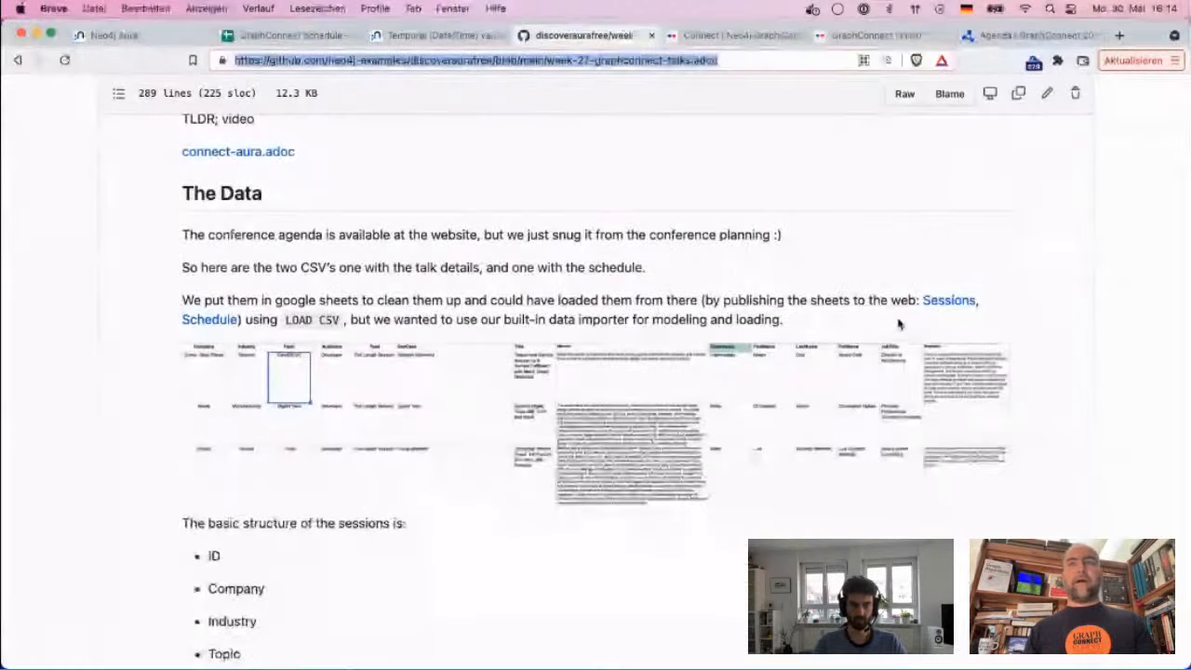
{"action": "right_click", "coordinate": [935, 301]}
{"action": "left_click", "coordinate": [986, 301]}
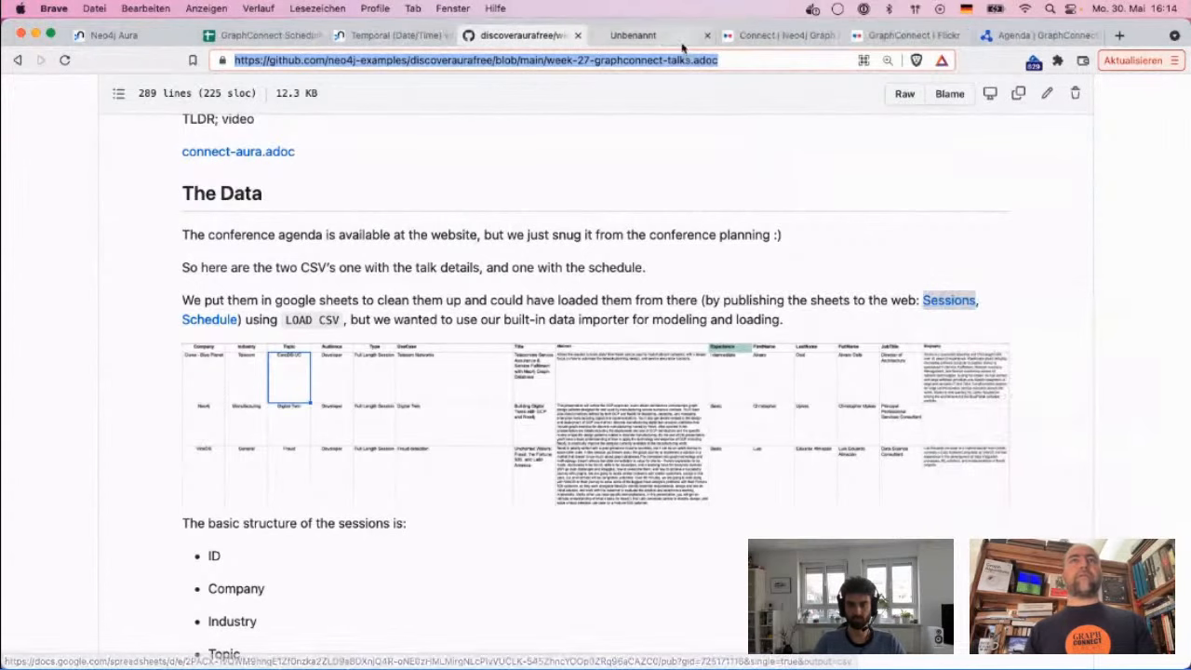
{"action": "left_click", "coordinate": [654, 38]}
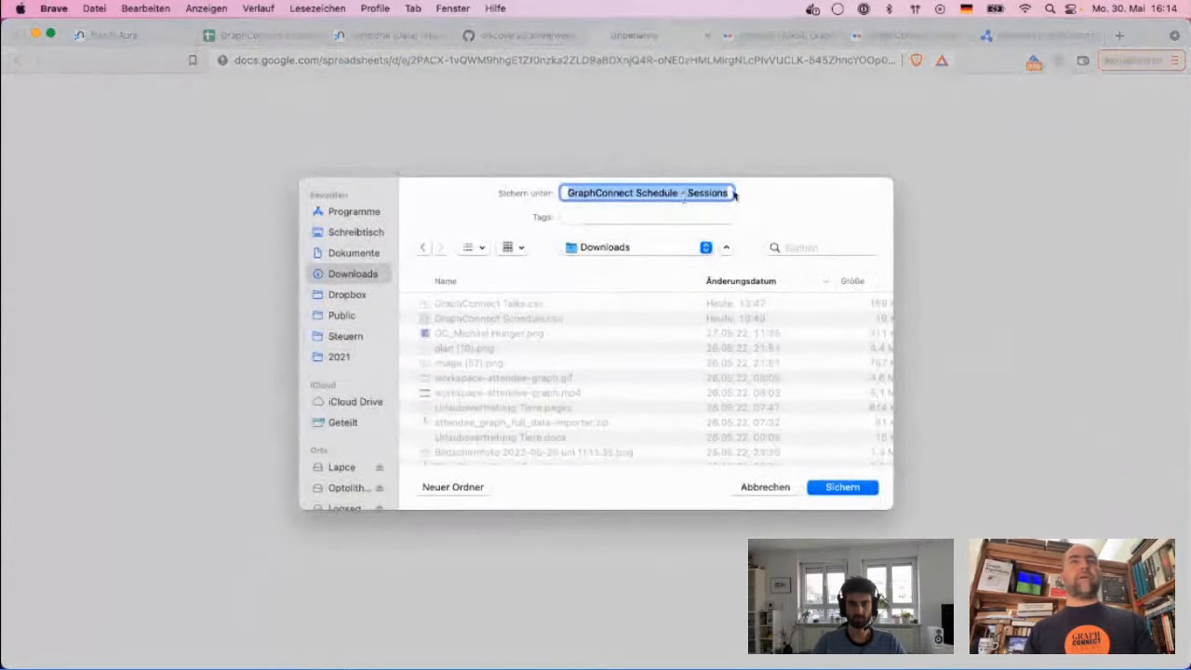
{"action": "left_click", "coordinate": [766, 486]}
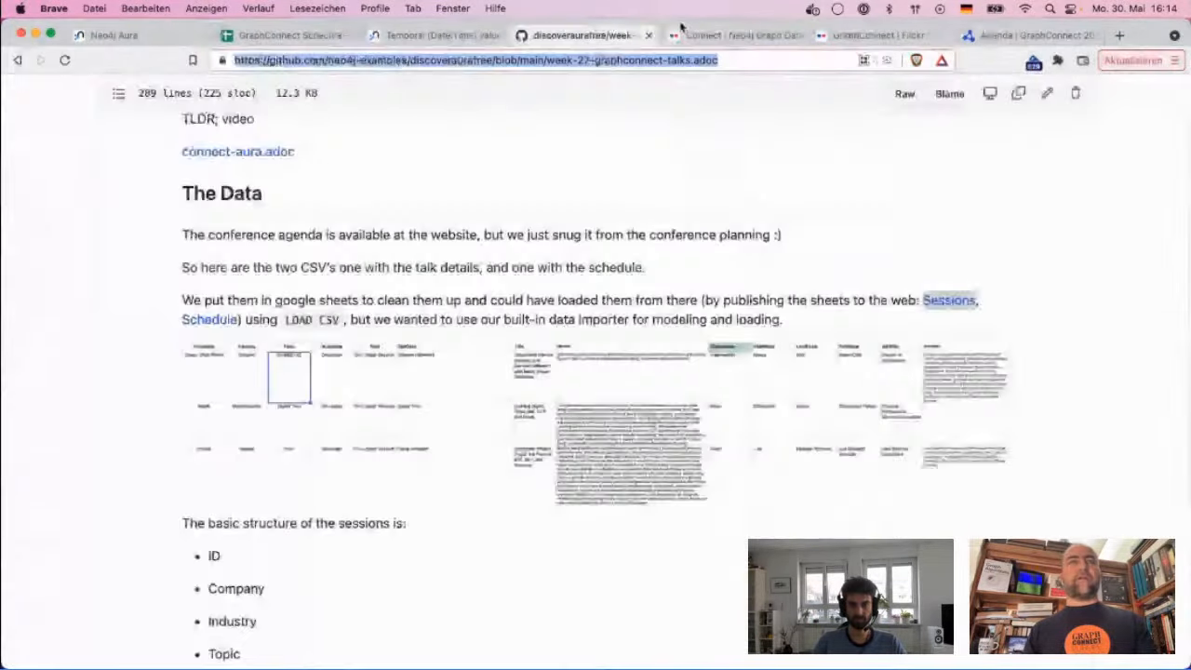
Review The Data section of the GitHub document, from the Sessions and Schedule links to the list of session fields.
{"action": "scroll", "coordinate": [584, 280], "scroll_direction": "up", "scroll_amount": 1}
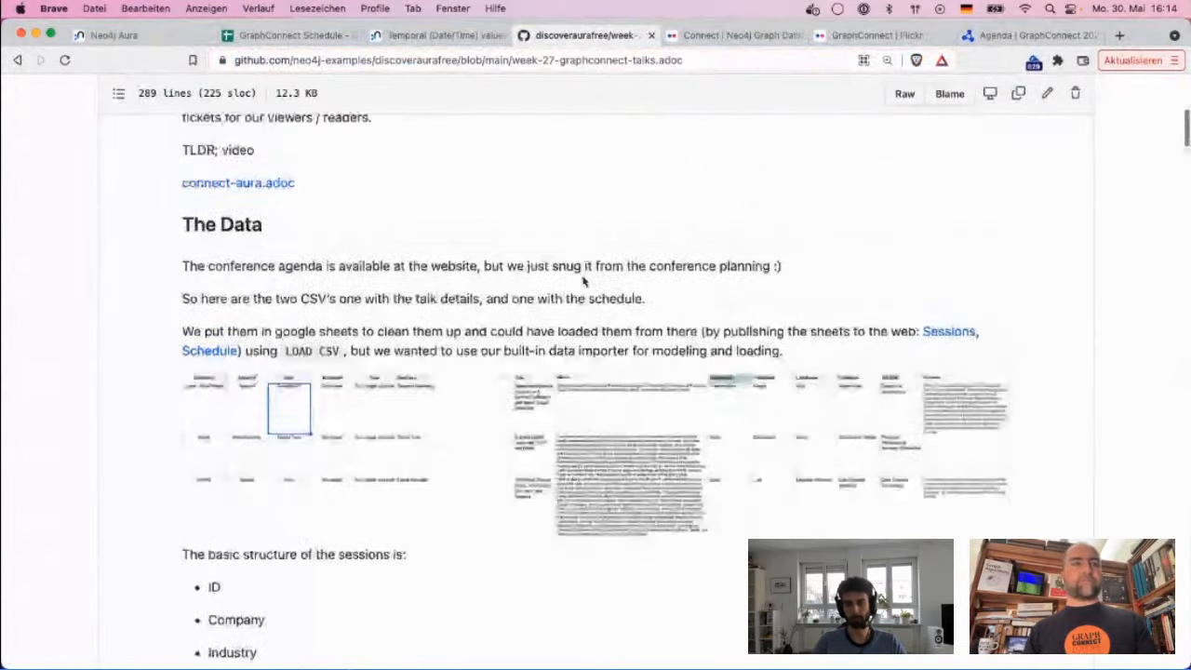
{"action": "scroll", "coordinate": [584, 272], "scroll_direction": "up", "scroll_amount": 3}
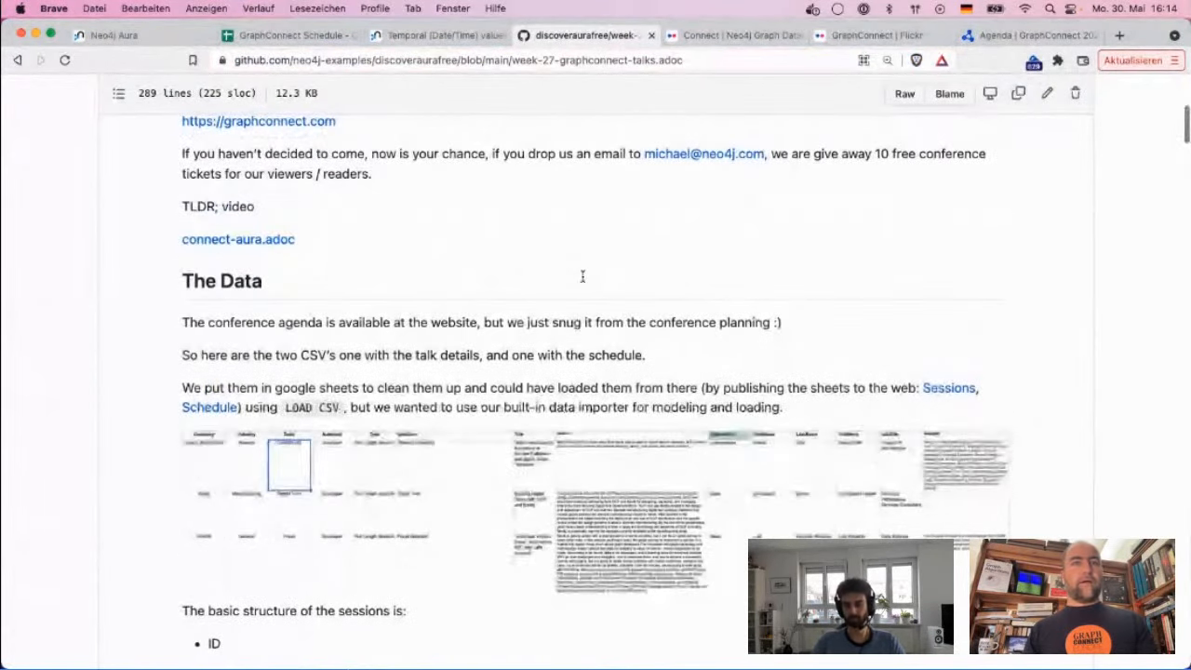
{"action": "scroll", "coordinate": [582, 276], "scroll_direction": "down", "scroll_amount": 6}
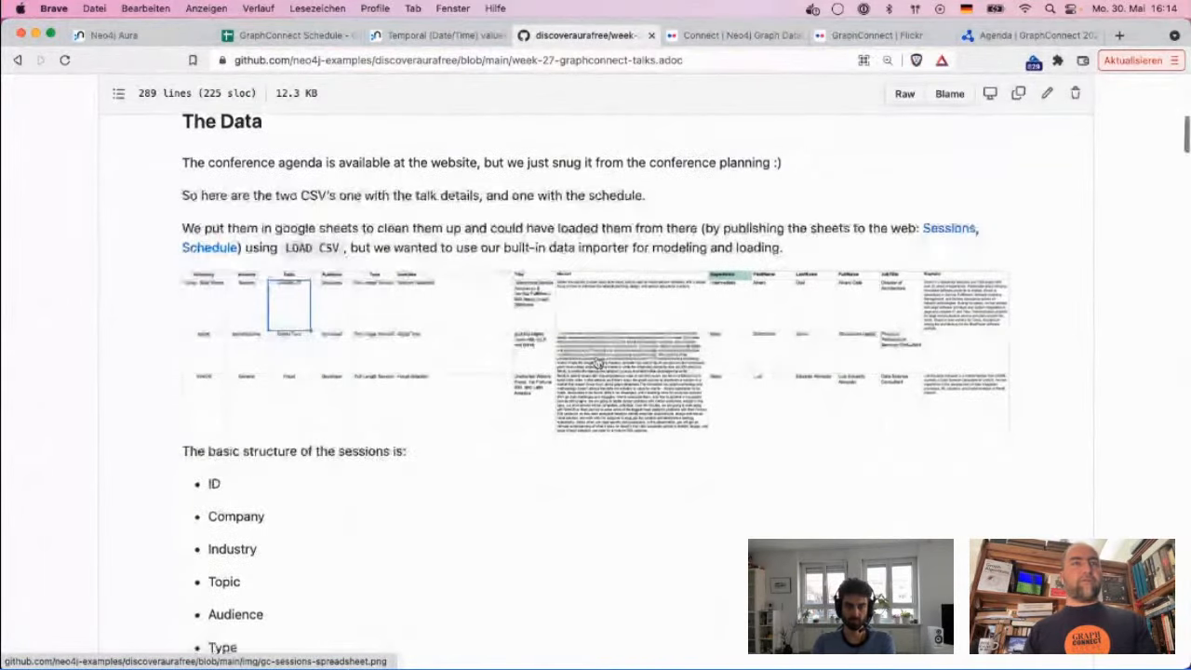
{"action": "scroll", "coordinate": [596, 363], "scroll_direction": "down", "scroll_amount": 2}
{"action": "scroll", "coordinate": [596, 363], "scroll_direction": "up", "scroll_amount": 2}
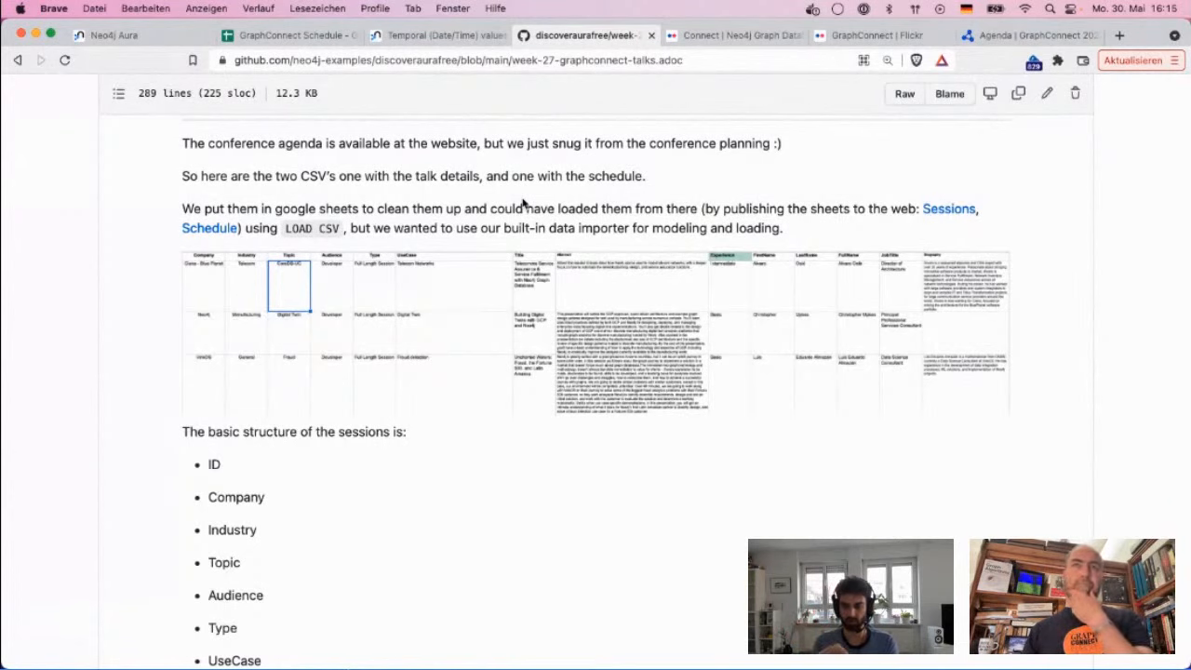
{"action": "scroll", "coordinate": [524, 203], "scroll_direction": "down", "scroll_amount": 1}
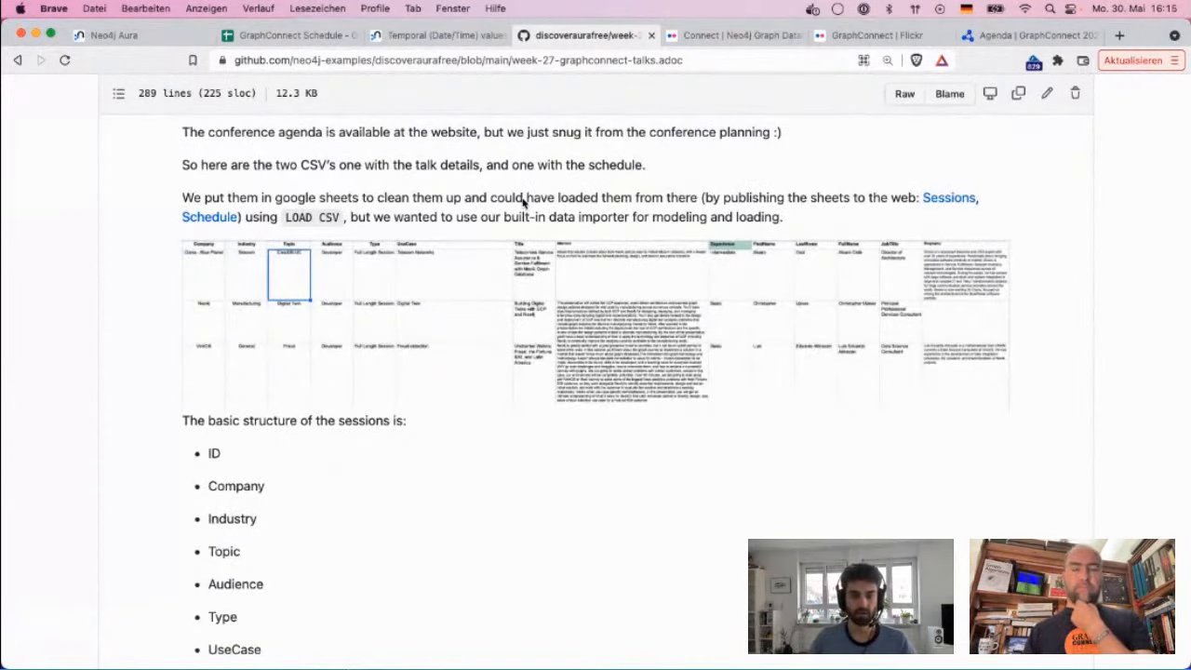
{"action": "scroll", "coordinate": [523, 203], "scroll_direction": "down", "scroll_amount": 1}
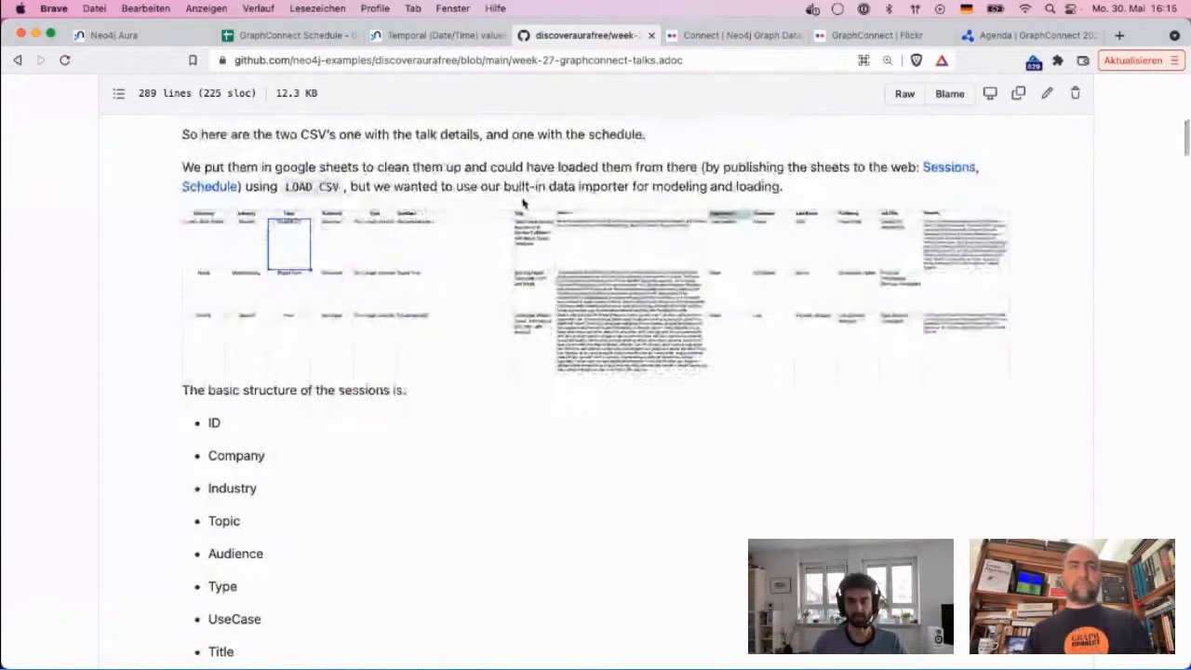
{"action": "scroll", "coordinate": [524, 203], "scroll_direction": "down", "scroll_amount": 5}
{"action": "scroll", "coordinate": [524, 201], "scroll_direction": "up", "scroll_amount": 6}
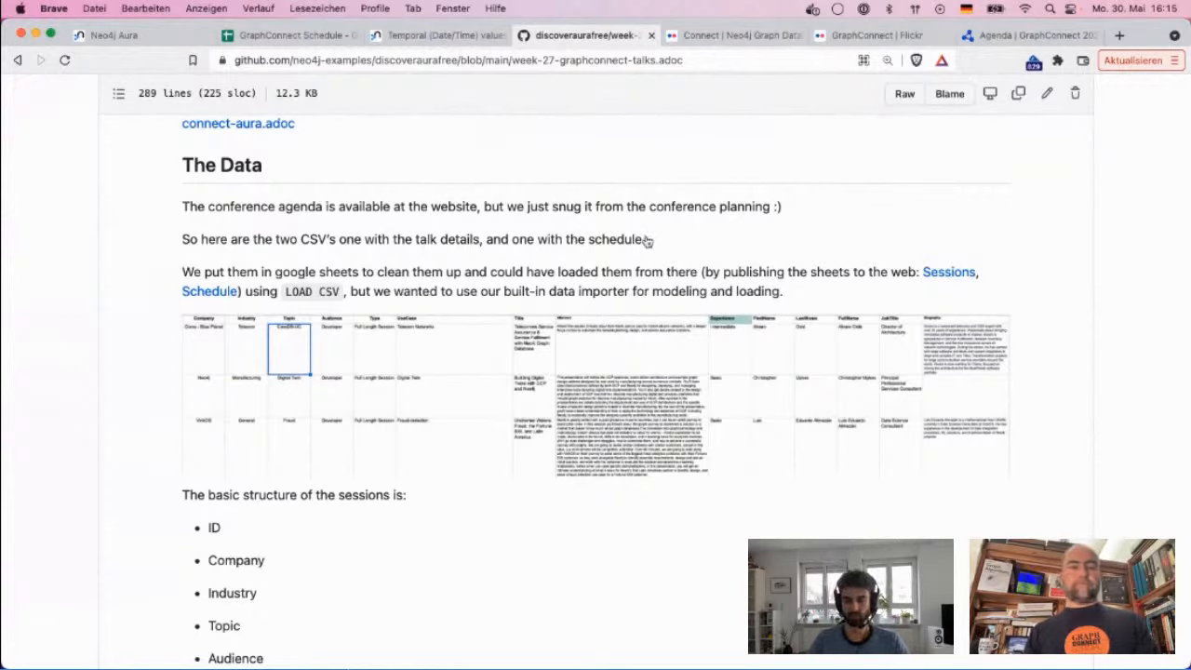
{"action": "key", "text": "super+Tab"}
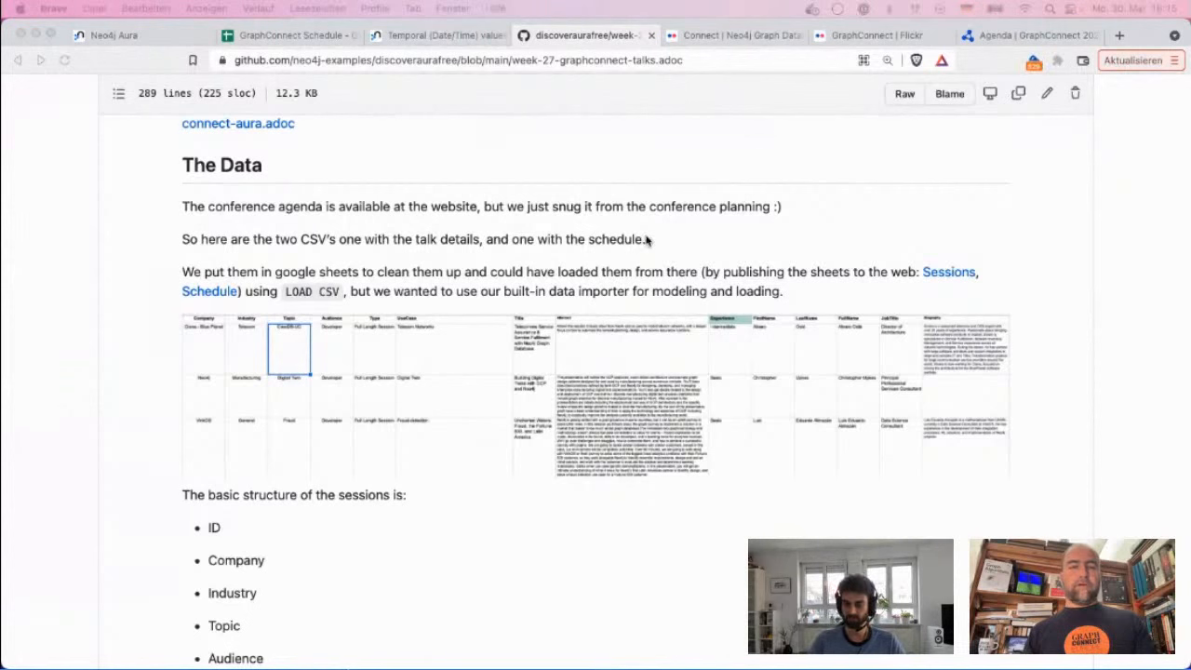
{"action": "scroll", "coordinate": [658, 209], "scroll_direction": "down", "scroll_amount": 1}
{"action": "scroll", "coordinate": [659, 207], "scroll_direction": "up", "scroll_amount": 2}
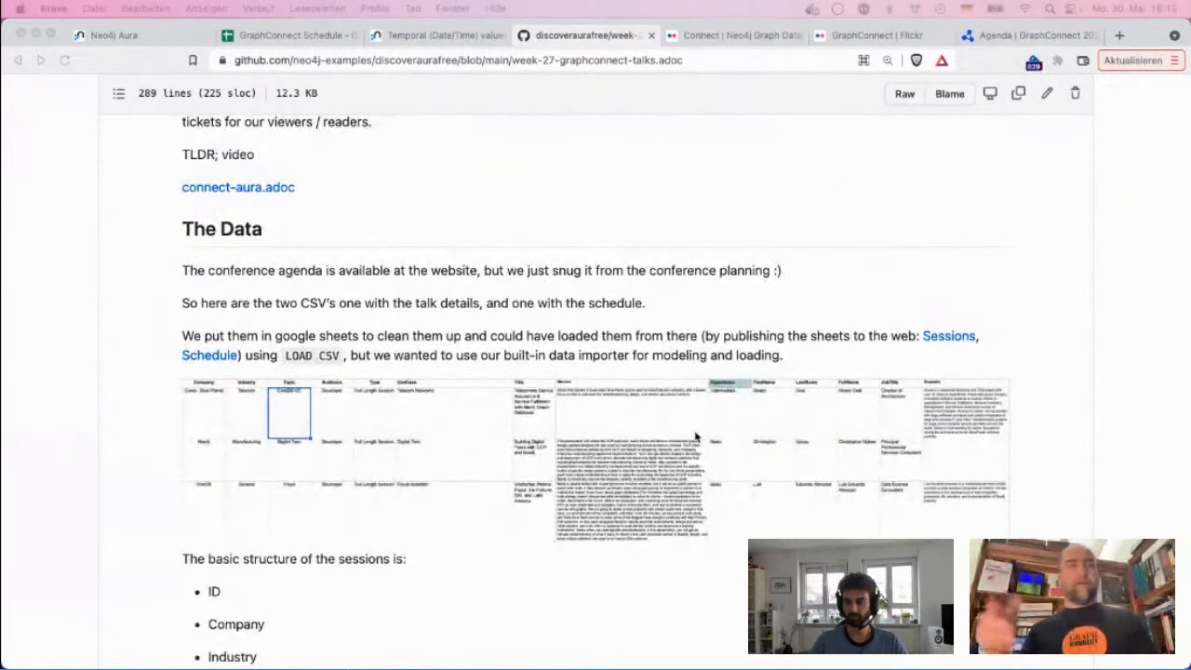
{"action": "scroll", "coordinate": [696, 435], "scroll_direction": "down", "scroll_amount": 2}
{"action": "scroll", "coordinate": [696, 435], "scroll_direction": "down", "scroll_amount": 5}
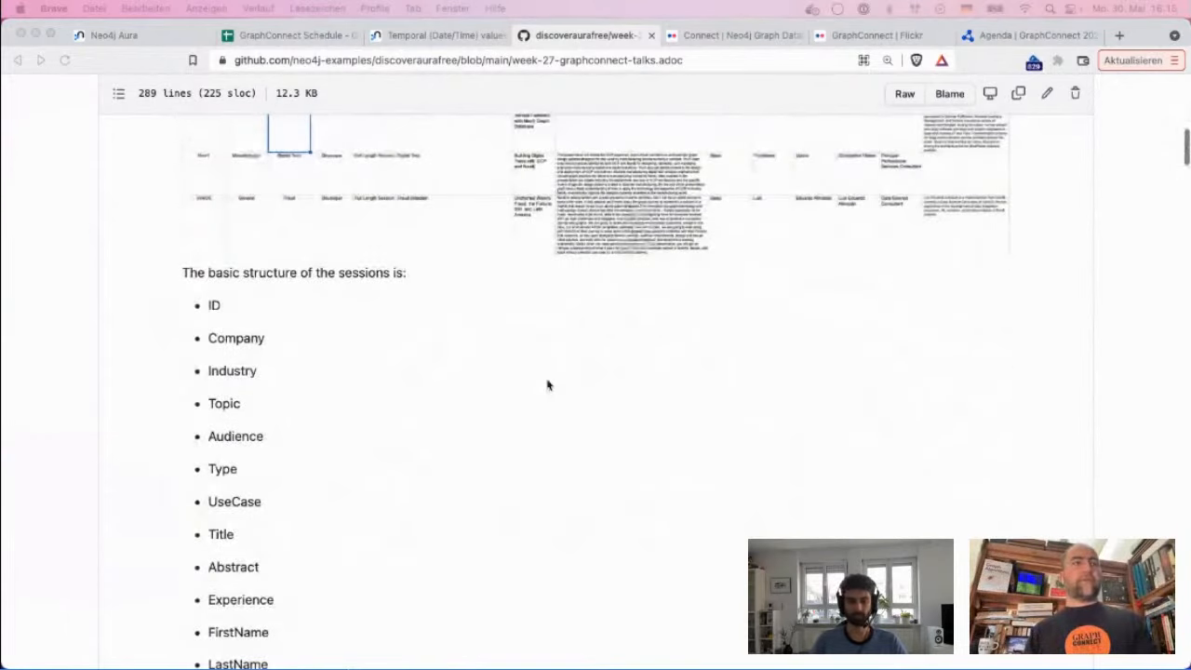
Open the import tool from the graphconnect instance and load GraphConnect Talks.csv and GraphConnect Schedule.csv from the Downloads folder.
{"action": "left_click", "coordinate": [297, 37]}
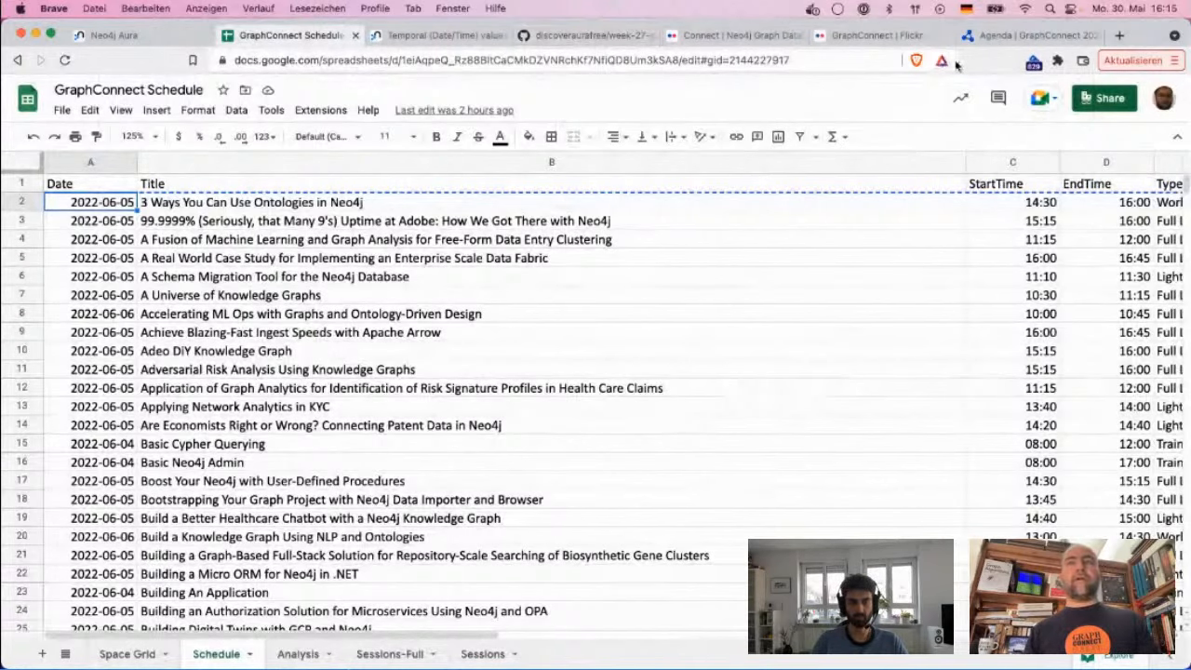
{"action": "key", "text": "super+1"}
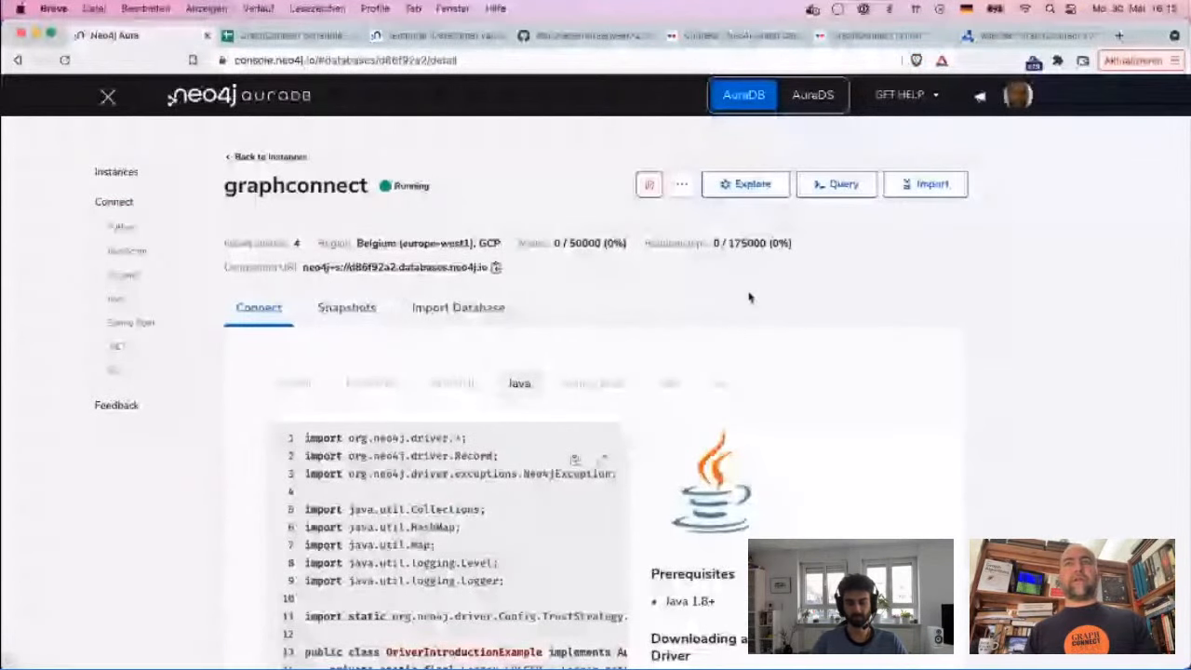
{"action": "left_click", "coordinate": [930, 189]}
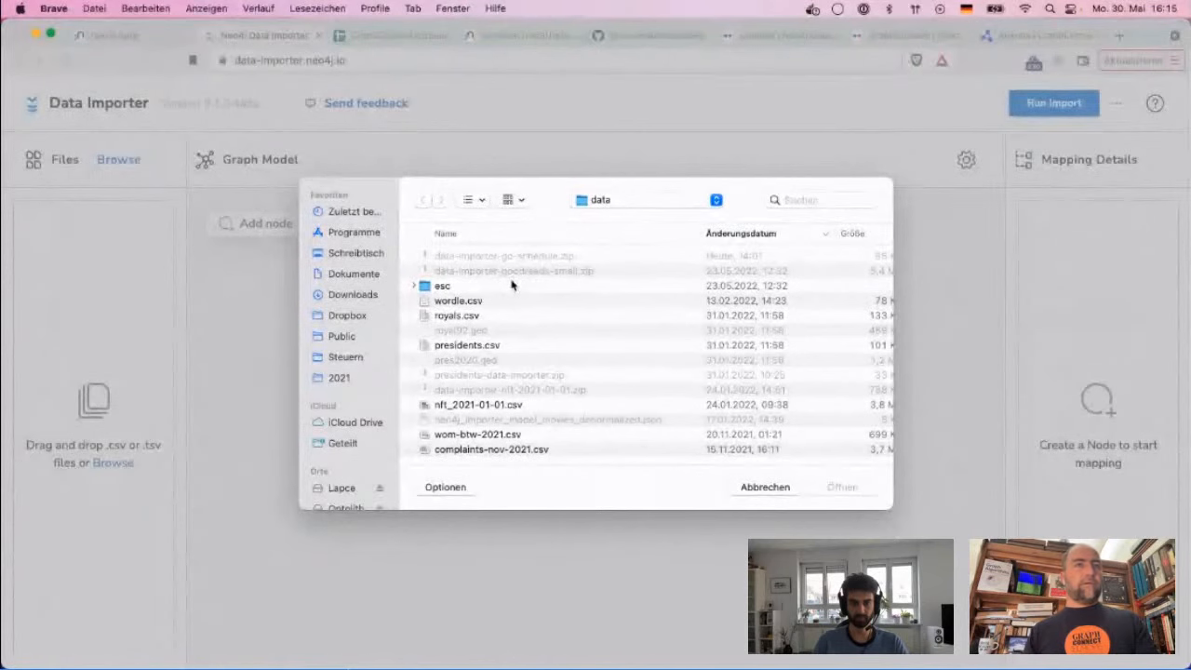
{"action": "left_click", "coordinate": [352, 296]}
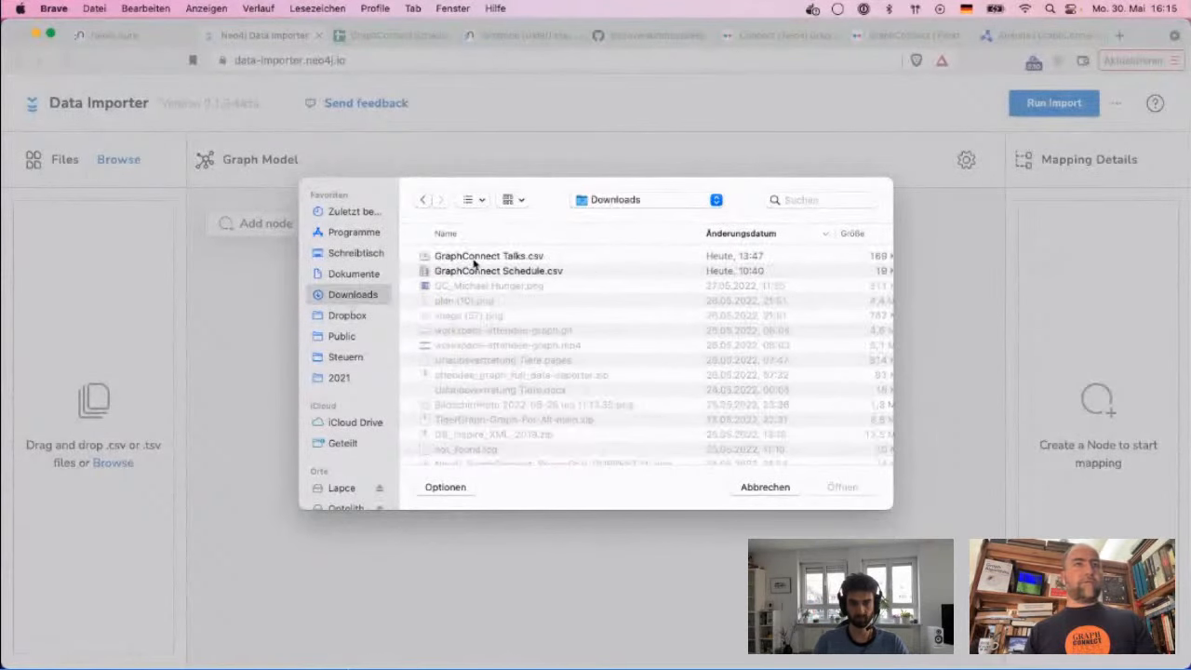
{"action": "left_click", "coordinate": [474, 263]}
{"action": "key", "text": "shift+Down"}
{"action": "key", "text": "Return"}
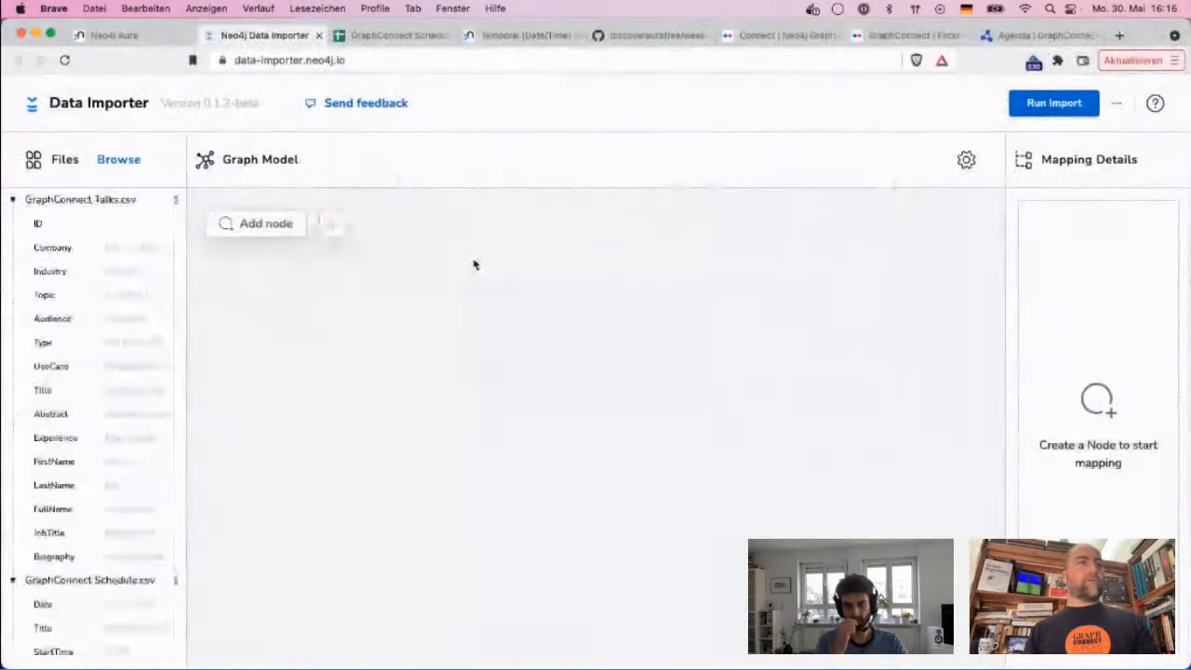
Look through the fields of both loaded CSV files and add a node labelled Session to the graph model.
{"action": "scroll", "coordinate": [42, 296], "scroll_direction": "down", "scroll_amount": 1}
{"action": "scroll", "coordinate": [42, 297], "scroll_direction": "up", "scroll_amount": 1}
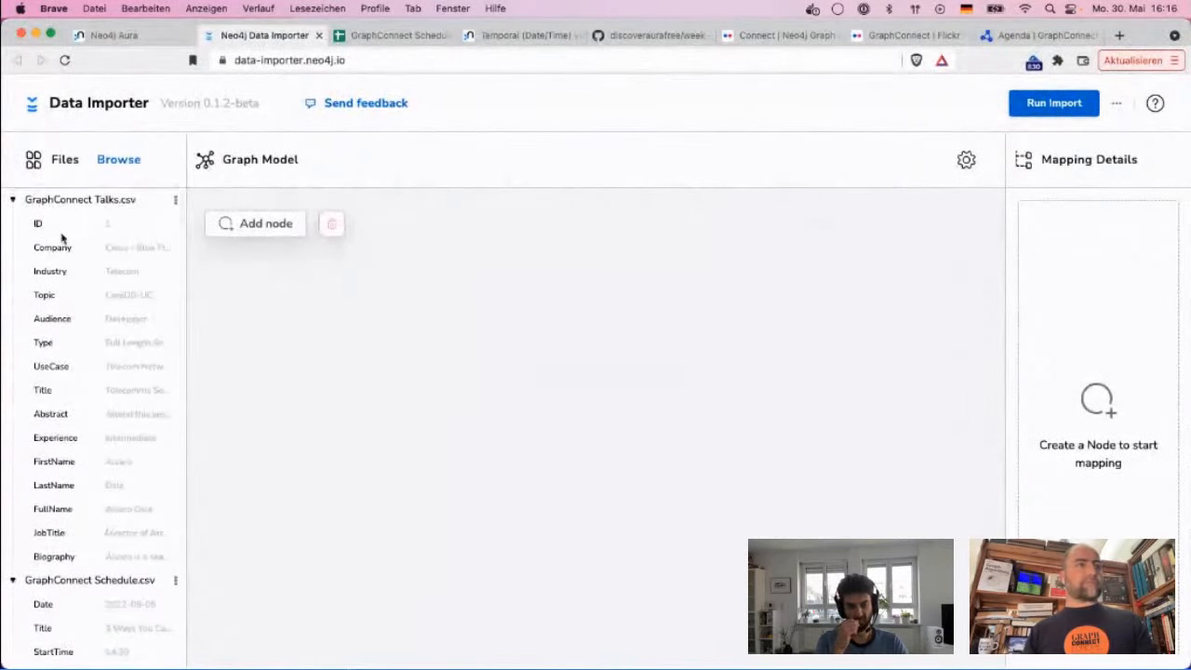
{"action": "scroll", "coordinate": [170, 552], "scroll_direction": "down", "scroll_amount": 2}
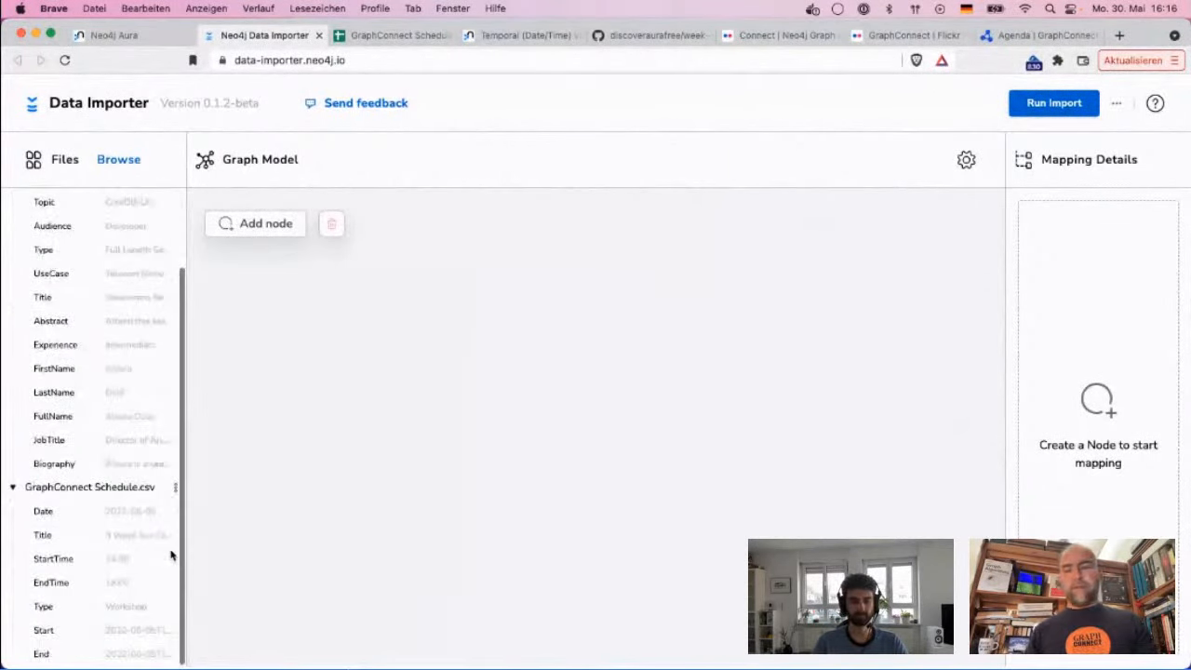
{"action": "scroll", "coordinate": [159, 343], "scroll_direction": "up", "scroll_amount": 2}
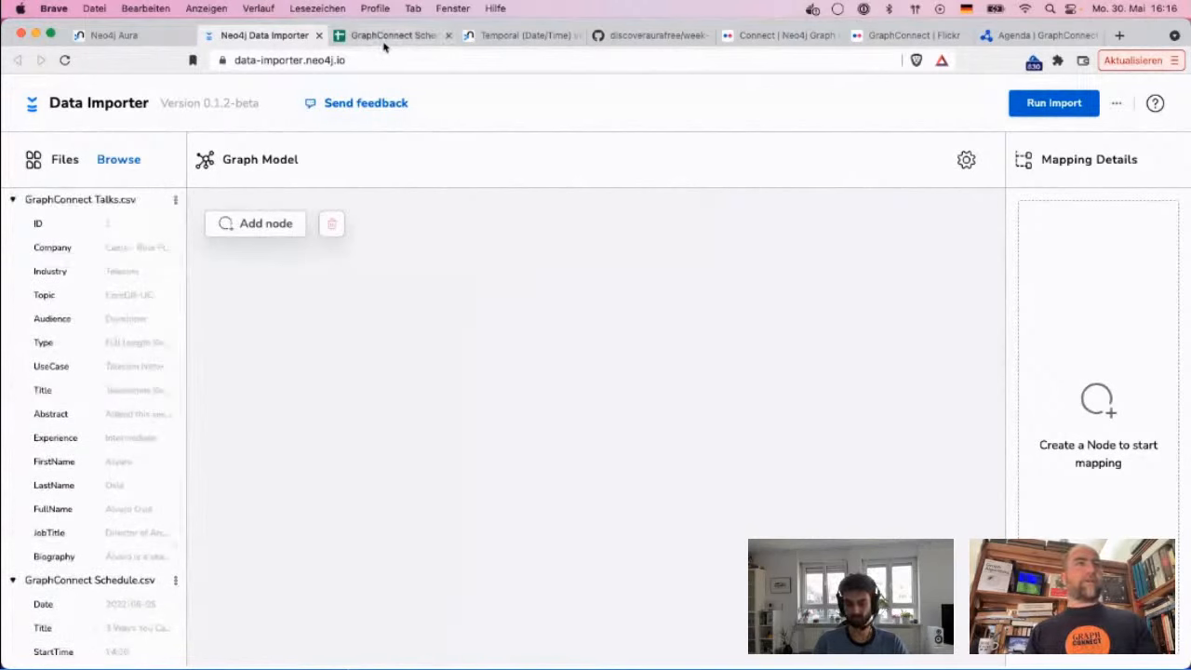
{"action": "left_click", "coordinate": [267, 226]}
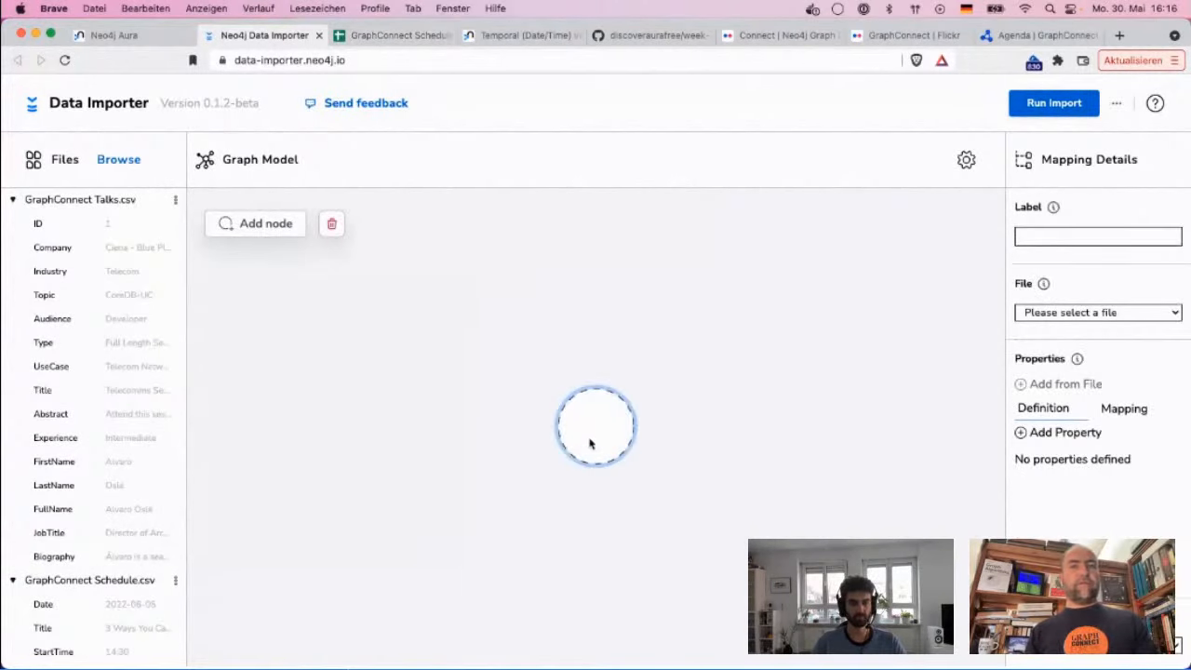
{"action": "type", "text": "Session"}
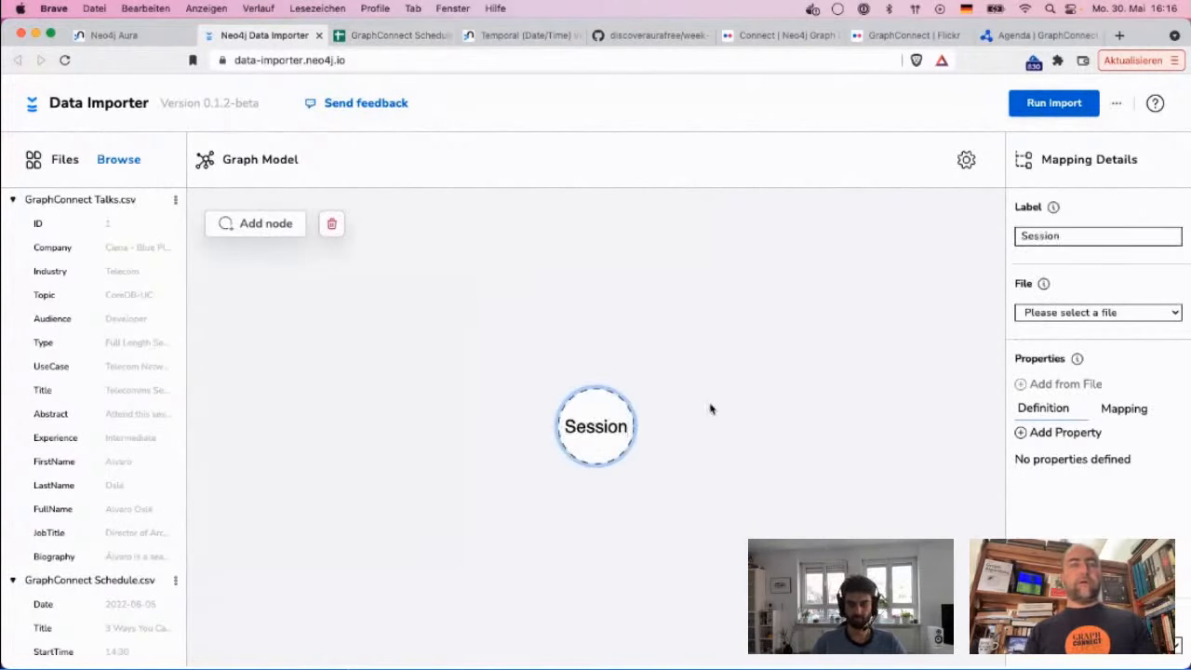
Connect a new node labelled Speaker to Session with a PRESENTS relationship pointing from Speaker to Session.
{"action": "left_click", "coordinate": [704, 428]}
{"action": "left_click", "coordinate": [614, 447]}
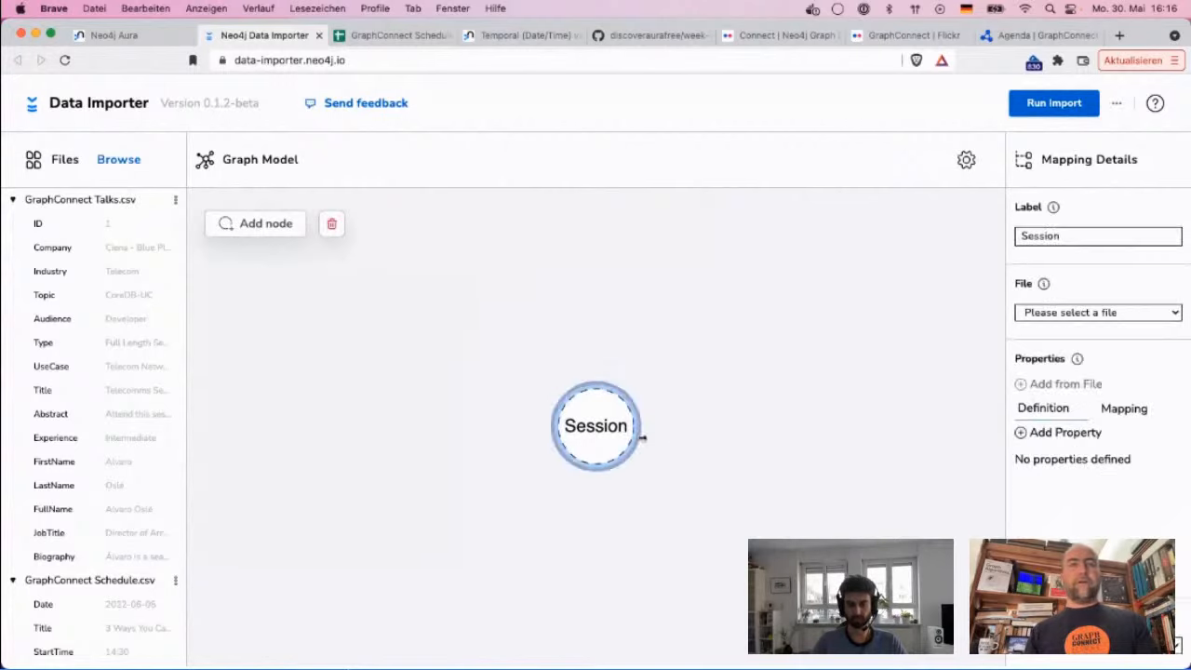
{"action": "left_click_drag", "start_coordinate": [641, 434], "coordinate": [820, 433]}
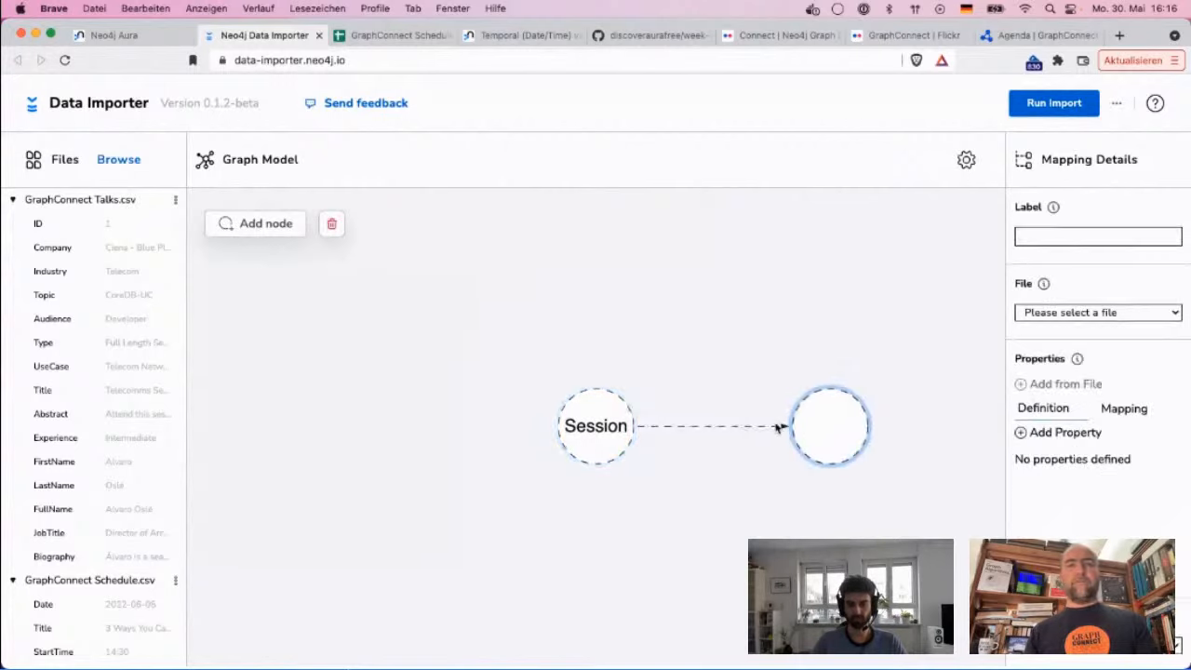
{"action": "type", "text": "Speaker"}
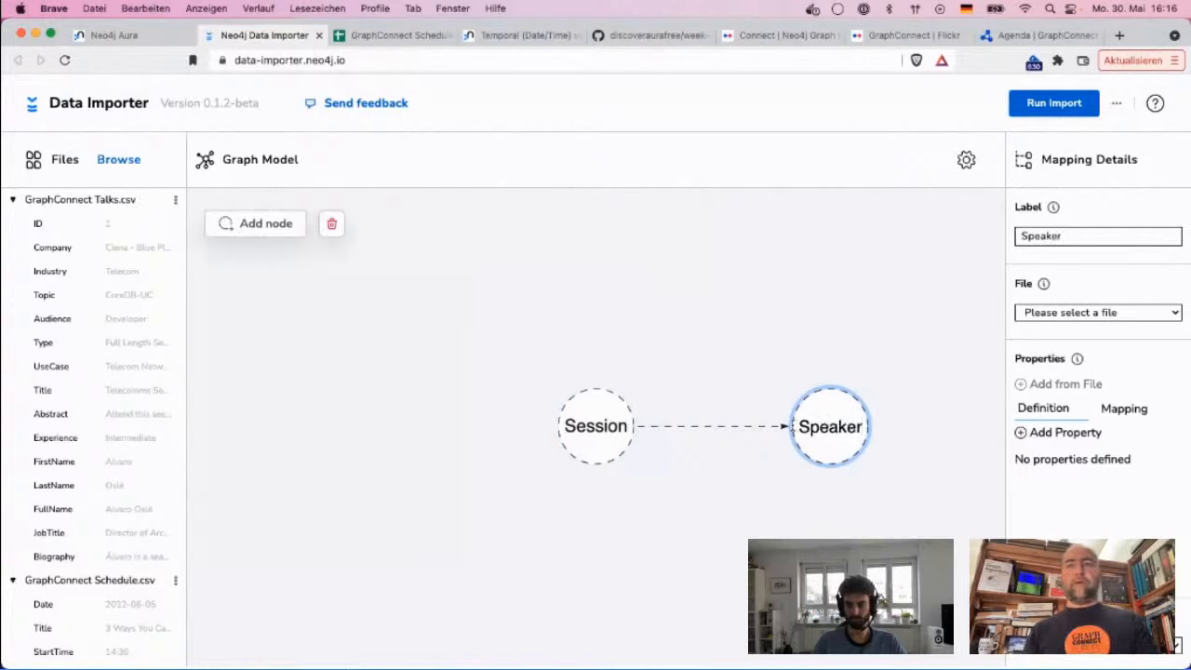
{"action": "left_click", "coordinate": [767, 435]}
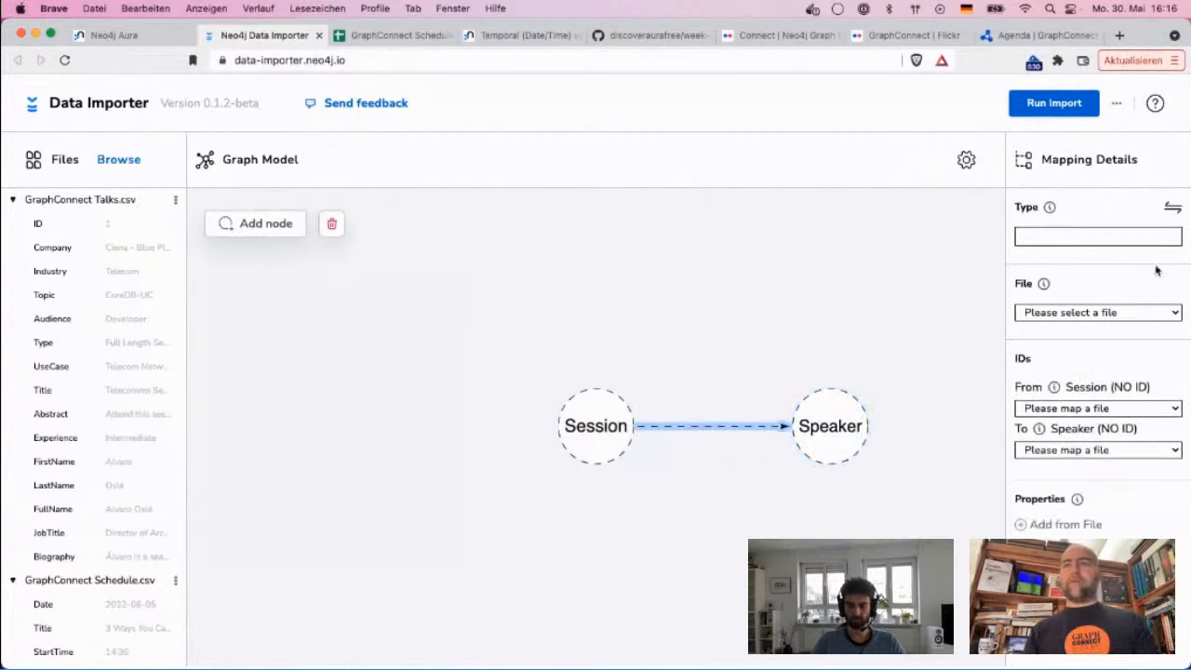
{"action": "left_click", "coordinate": [1087, 241]}
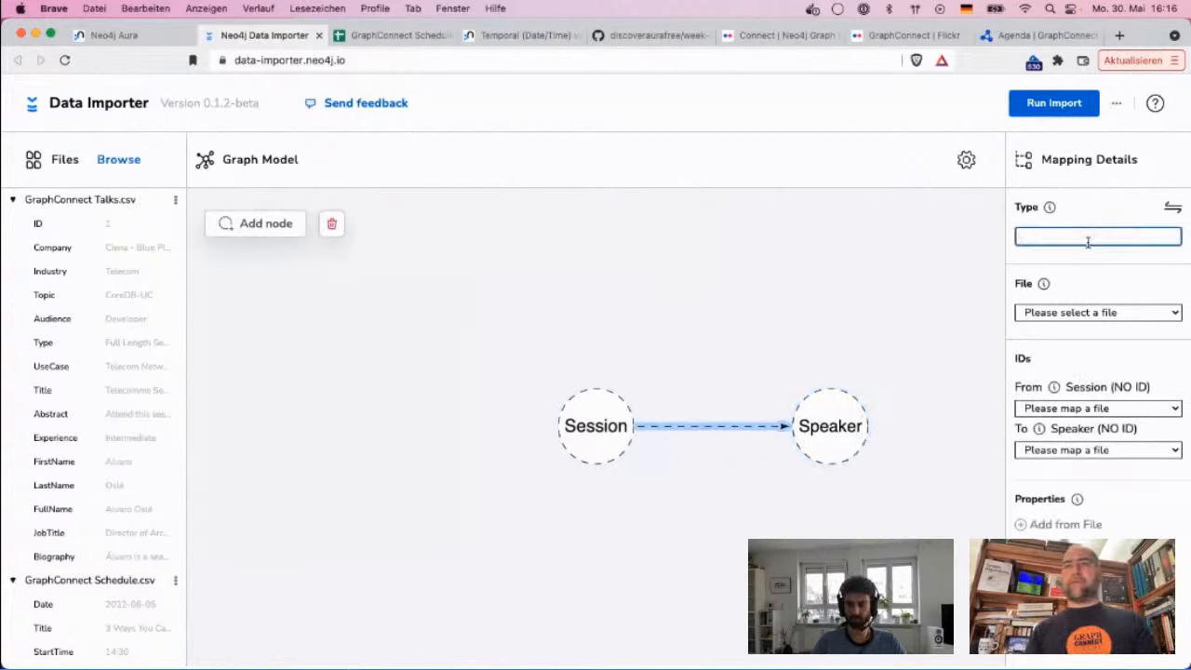
{"action": "type", "text": "PRESENTS"}
{"action": "left_click", "coordinate": [1173, 210]}
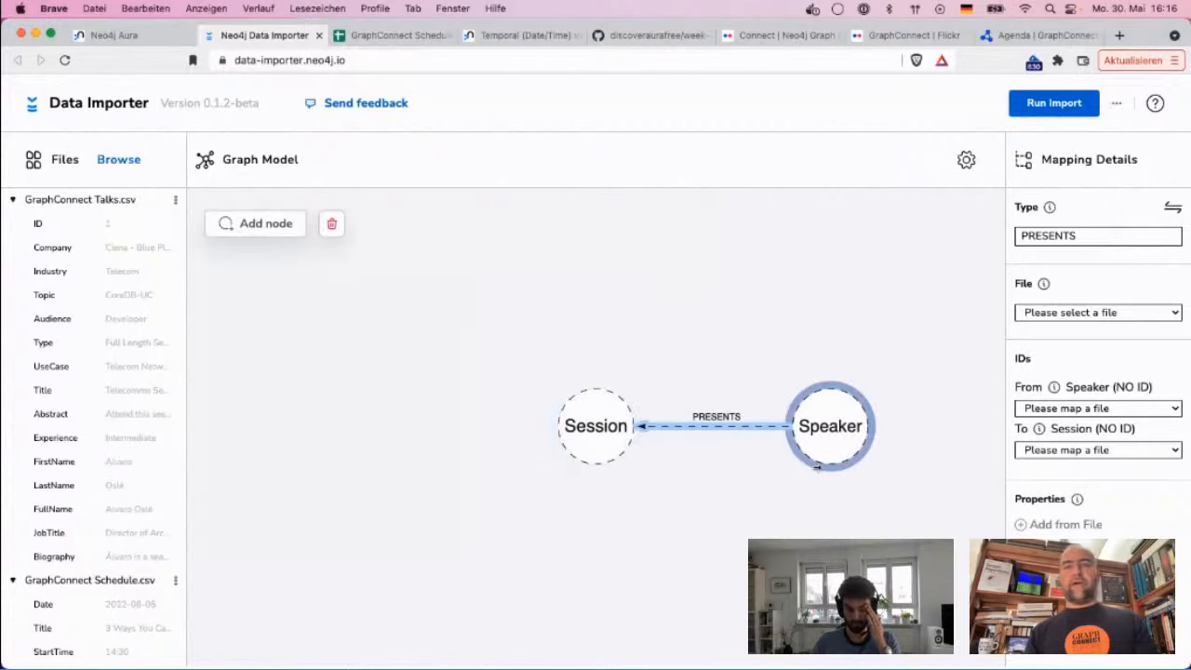
Add a node labelled Company below Speaker, connected by a relationship from Speaker.
{"action": "left_click_drag", "start_coordinate": [829, 461], "coordinate": [830, 596]}
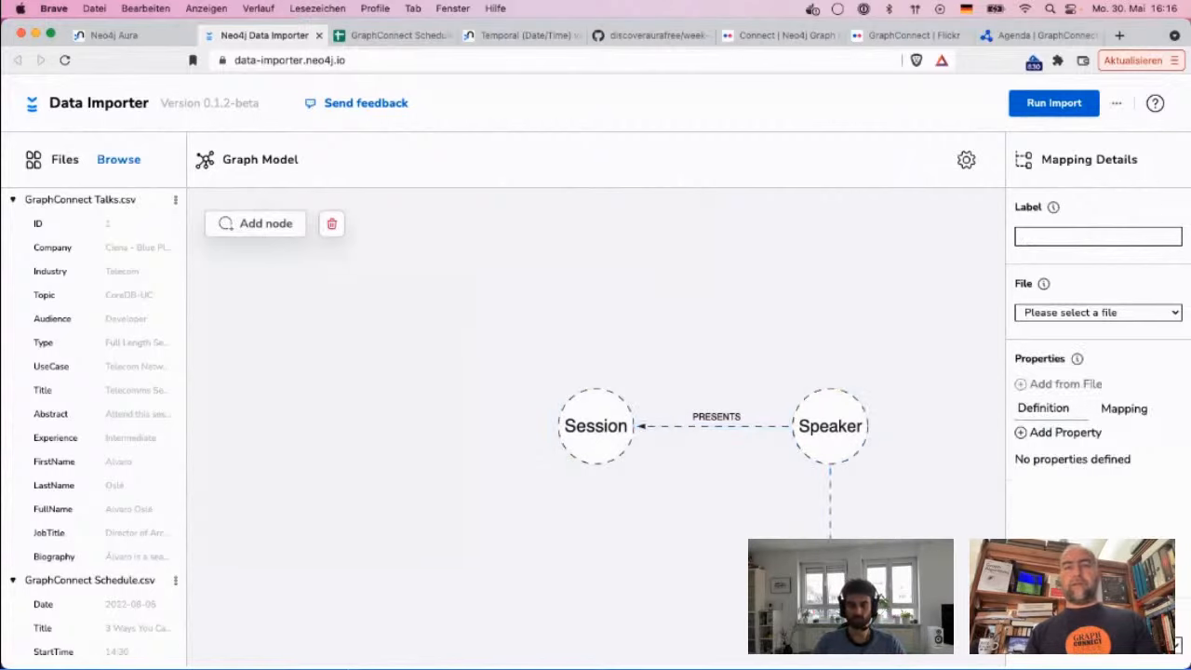
{"action": "type", "text": "Company"}
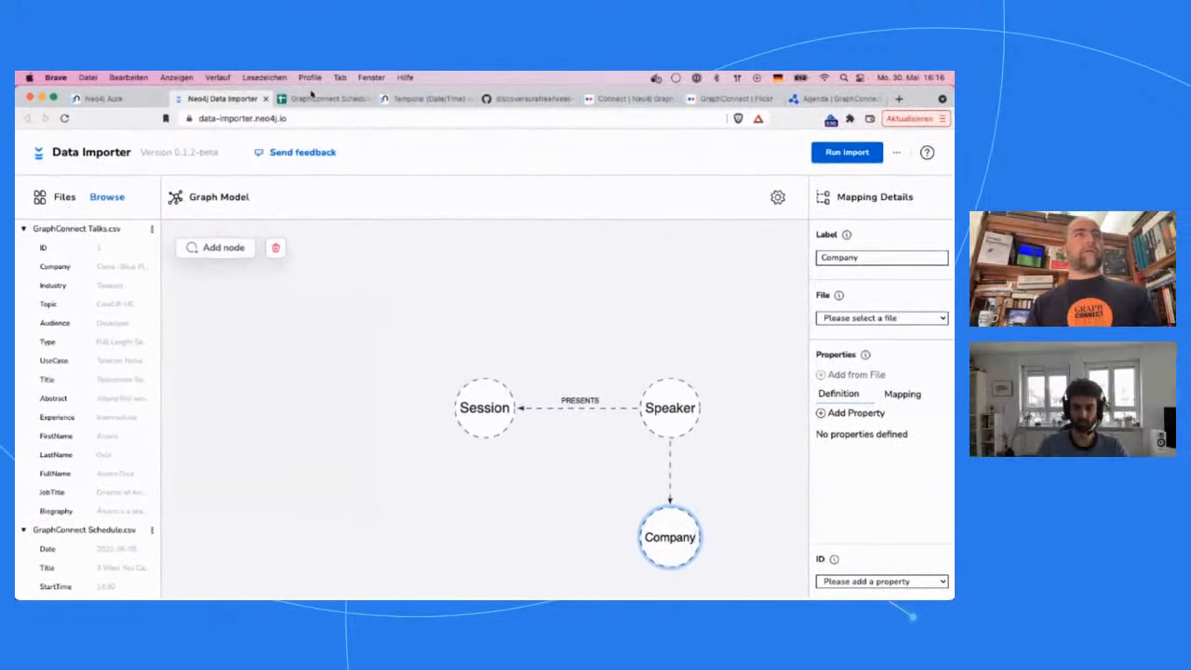
After checking the Sessions sheet's columns, map Speaker to GraphConnect Talks.csv and add the properties FirstName, LastName, FullName and JobTitle from the file.
{"action": "left_click", "coordinate": [321, 98]}
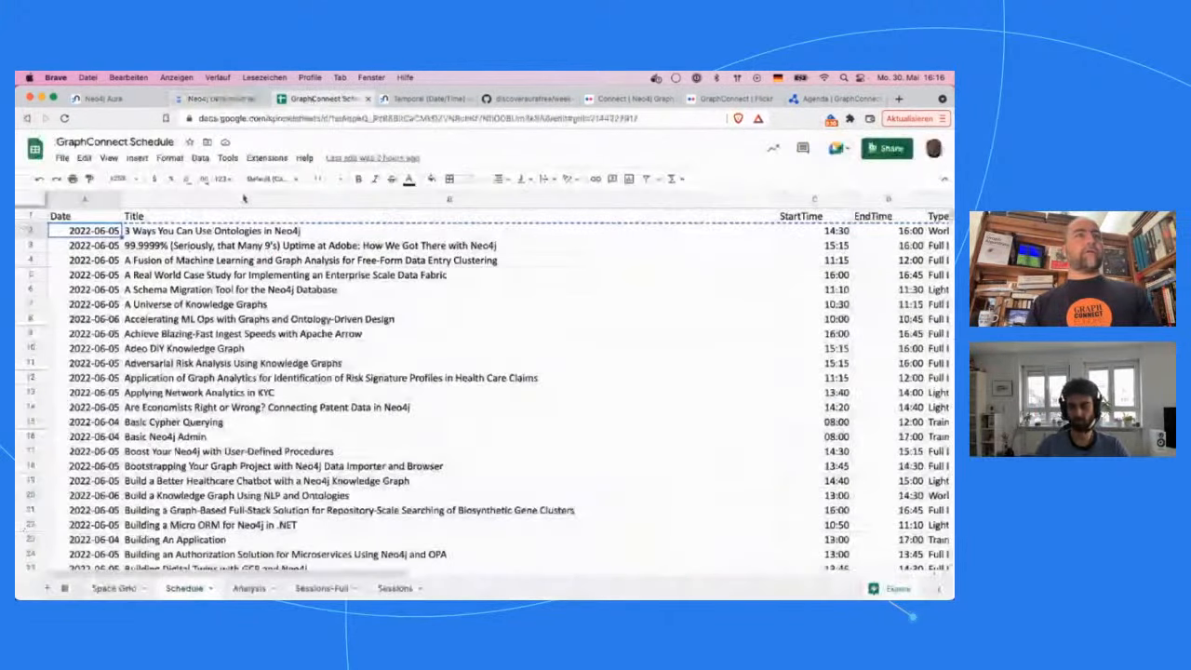
{"action": "left_click", "coordinate": [393, 588]}
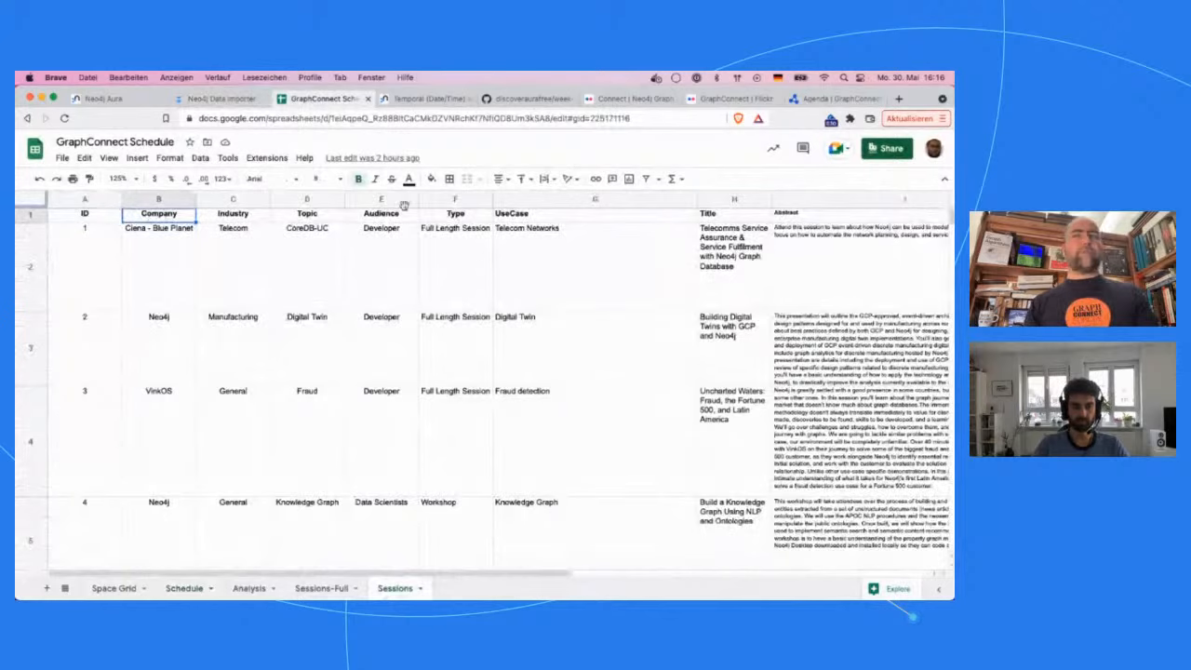
{"action": "scroll", "coordinate": [404, 204], "scroll_direction": "right", "scroll_amount": 7}
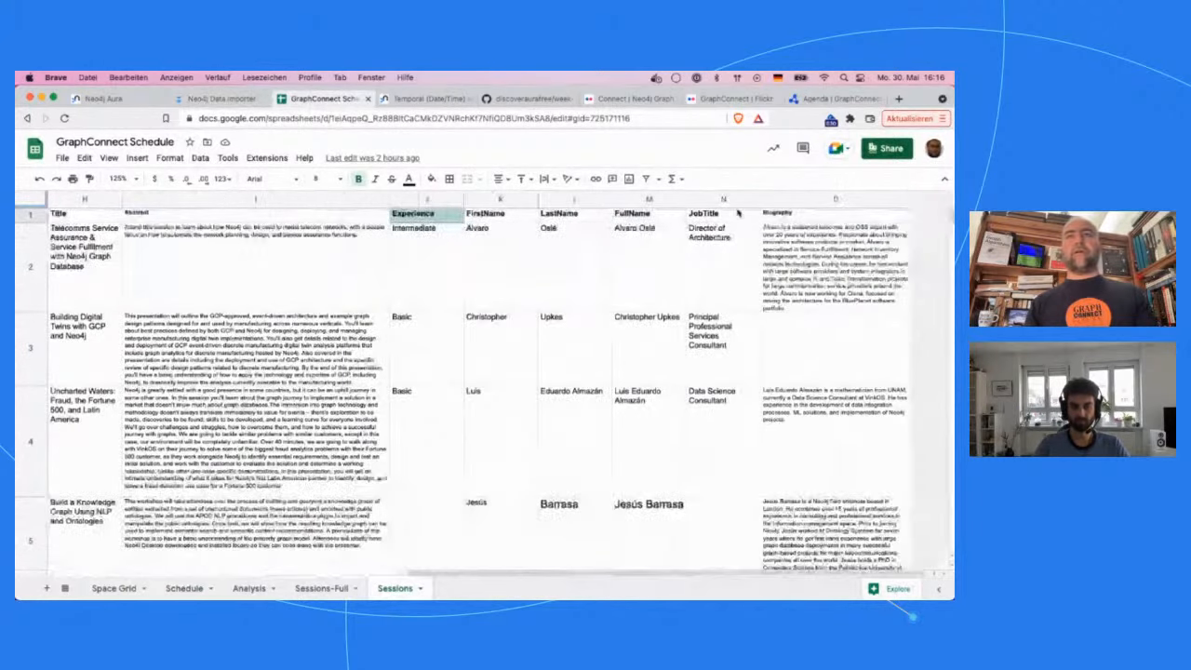
{"action": "left_click", "coordinate": [221, 97]}
{"action": "left_click", "coordinate": [679, 423]}
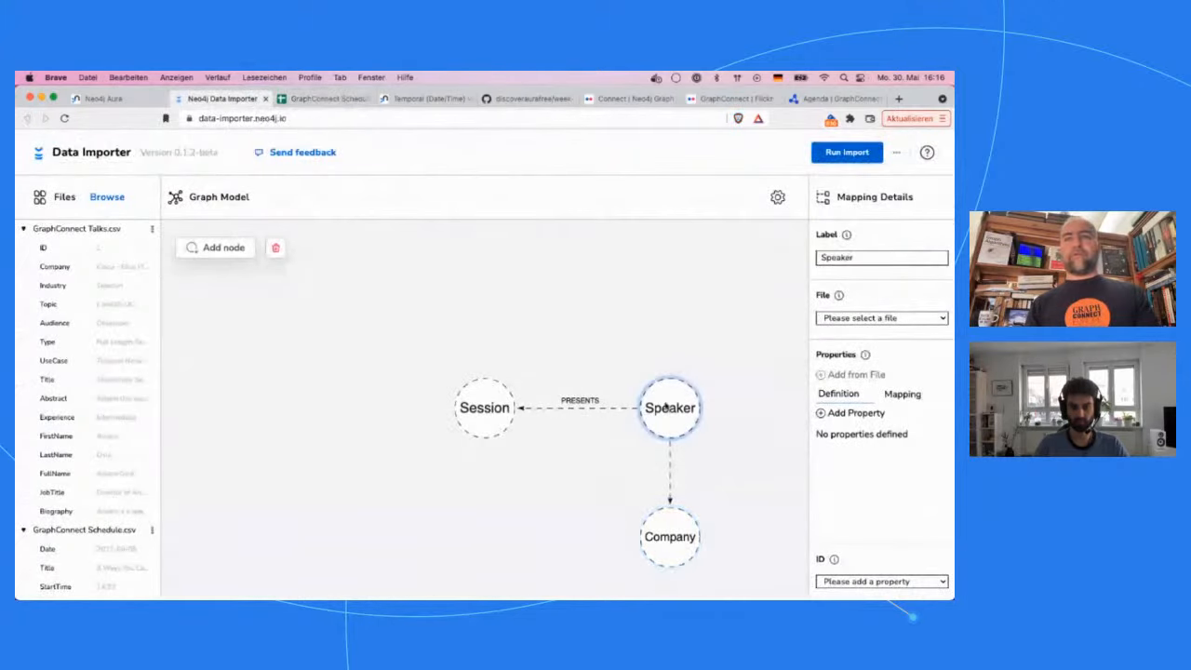
{"action": "left_click", "coordinate": [875, 319]}
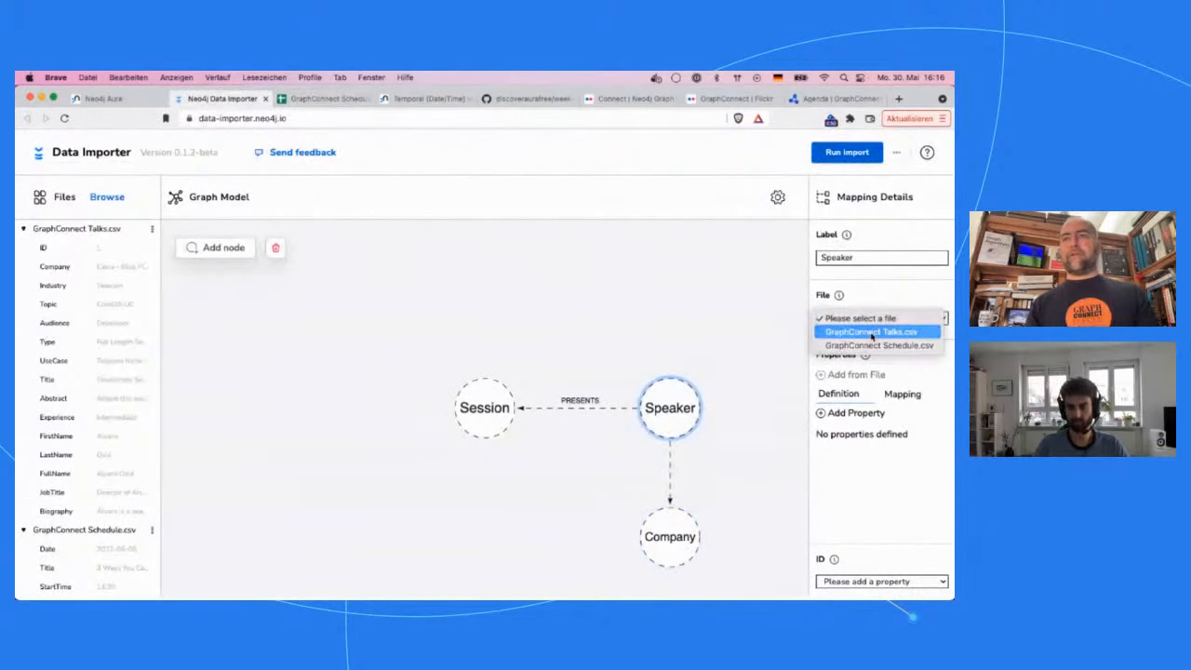
{"action": "left_click", "coordinate": [870, 332]}
{"action": "left_click", "coordinate": [844, 375]}
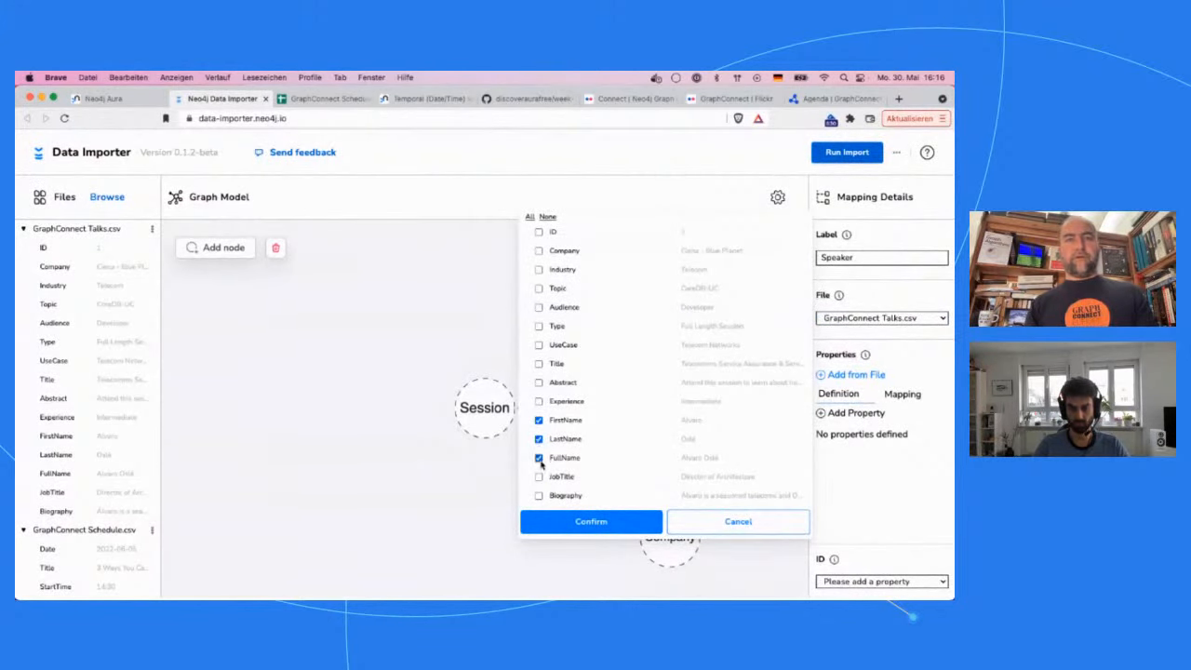
{"action": "left_click", "coordinate": [542, 520]}
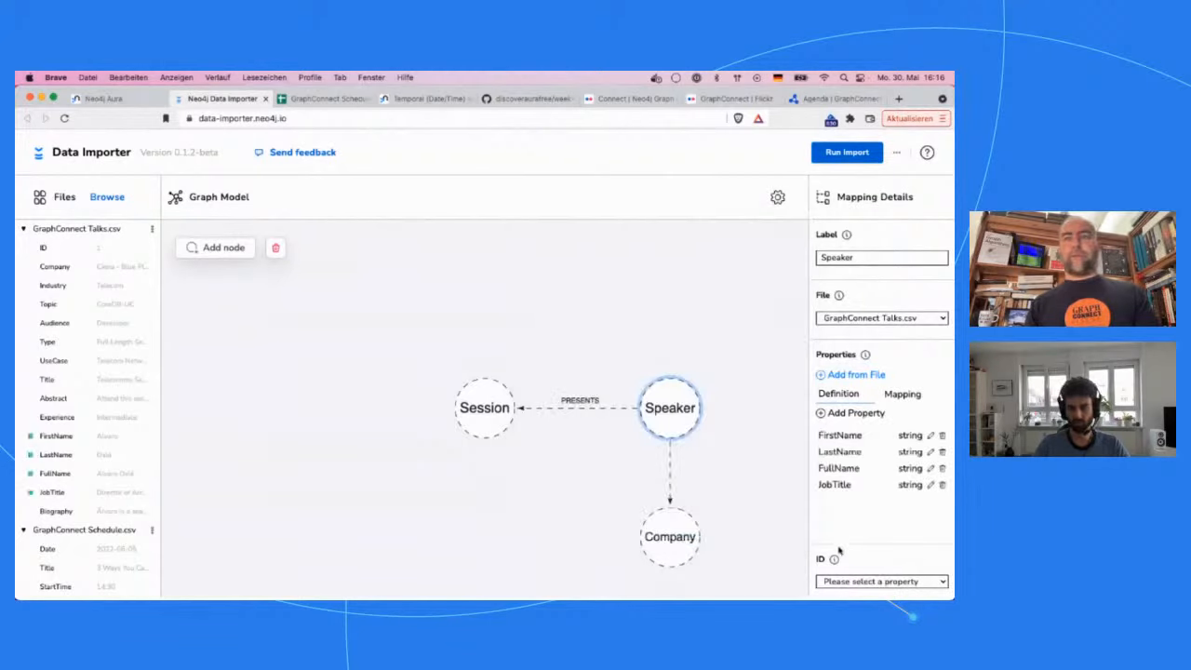
Set FullName as the ID property of the Speaker node.
{"action": "left_click", "coordinate": [846, 581]}
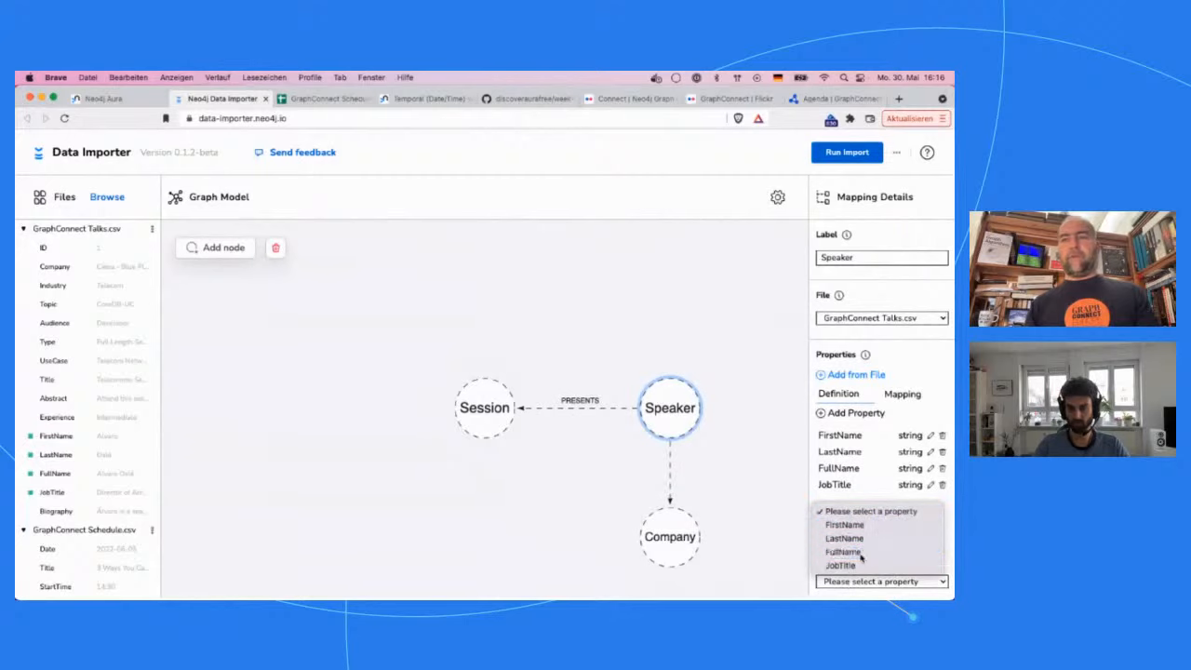
{"action": "left_click", "coordinate": [860, 551]}
Map the Company node to GraphConnect Talks.csv, adding the Company field as its property and using it as the ID.
{"action": "left_click", "coordinate": [686, 550]}
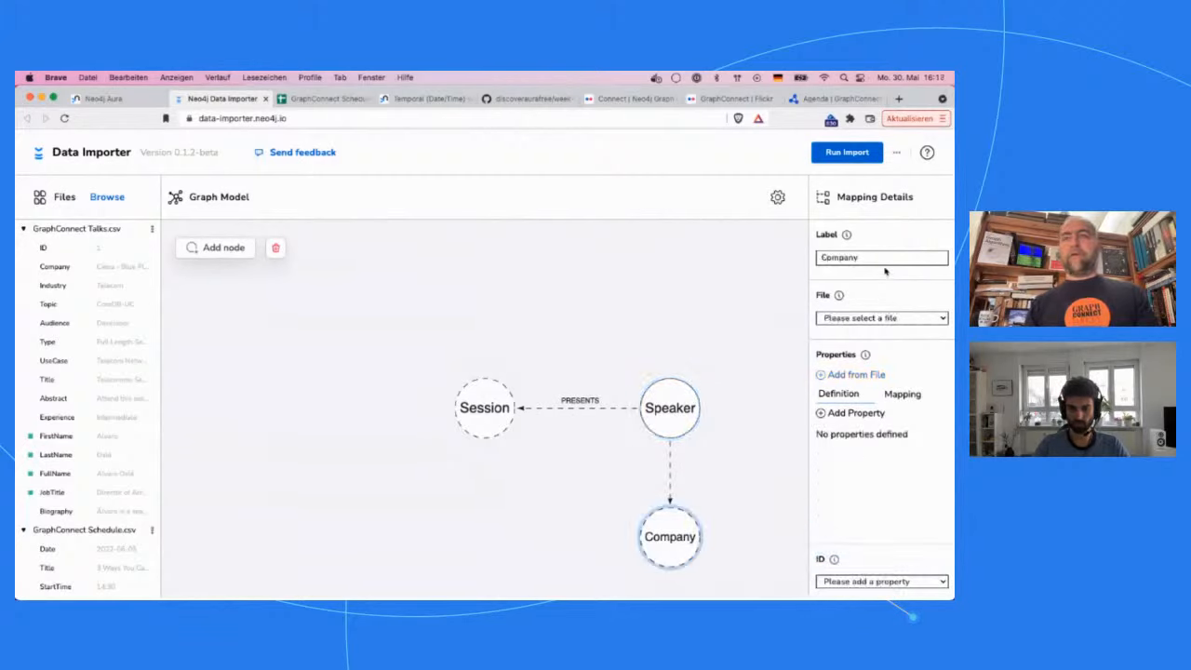
{"action": "left_click", "coordinate": [864, 317]}
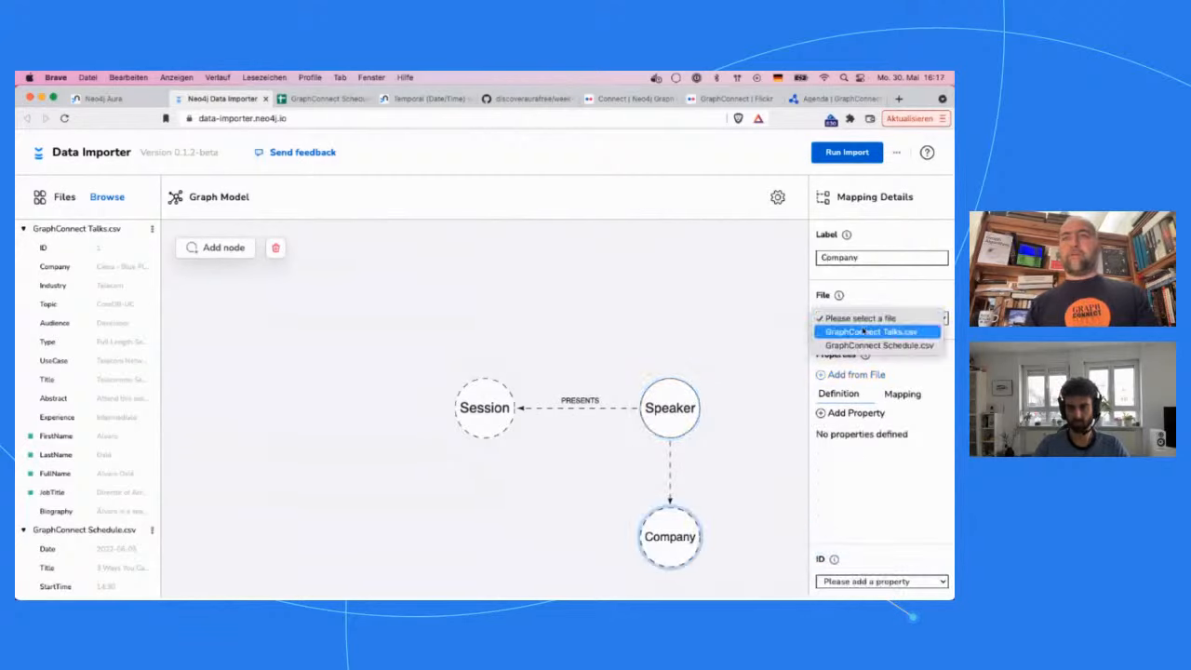
{"action": "left_click", "coordinate": [864, 332]}
{"action": "left_click", "coordinate": [841, 375]}
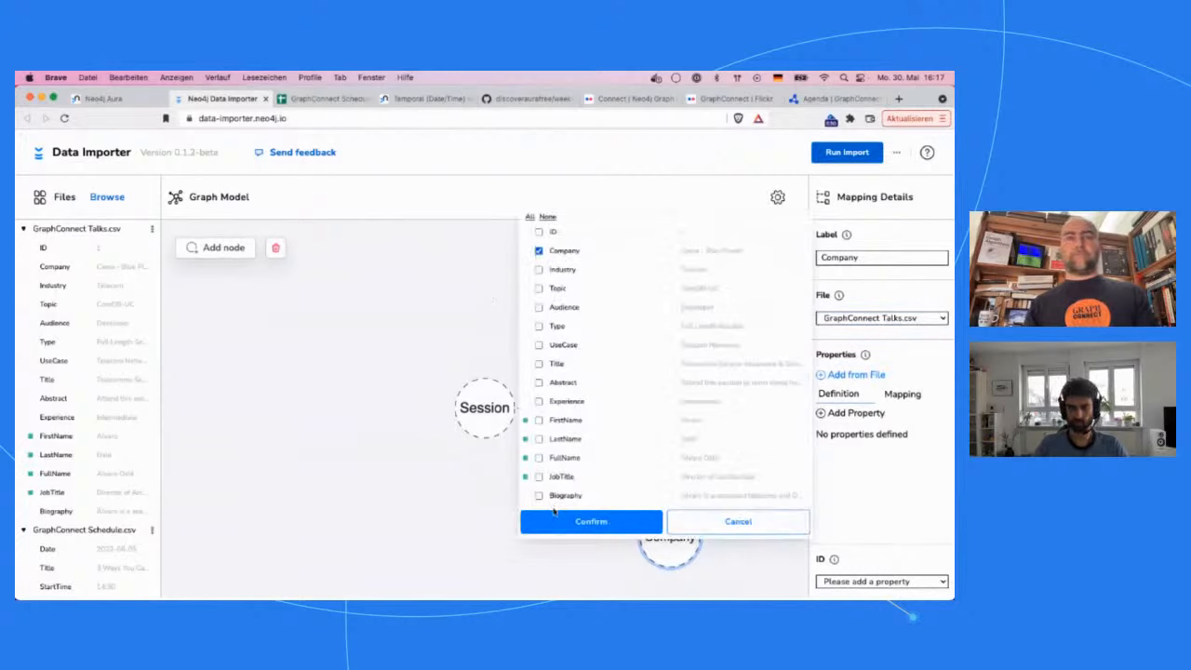
{"action": "left_click", "coordinate": [597, 523]}
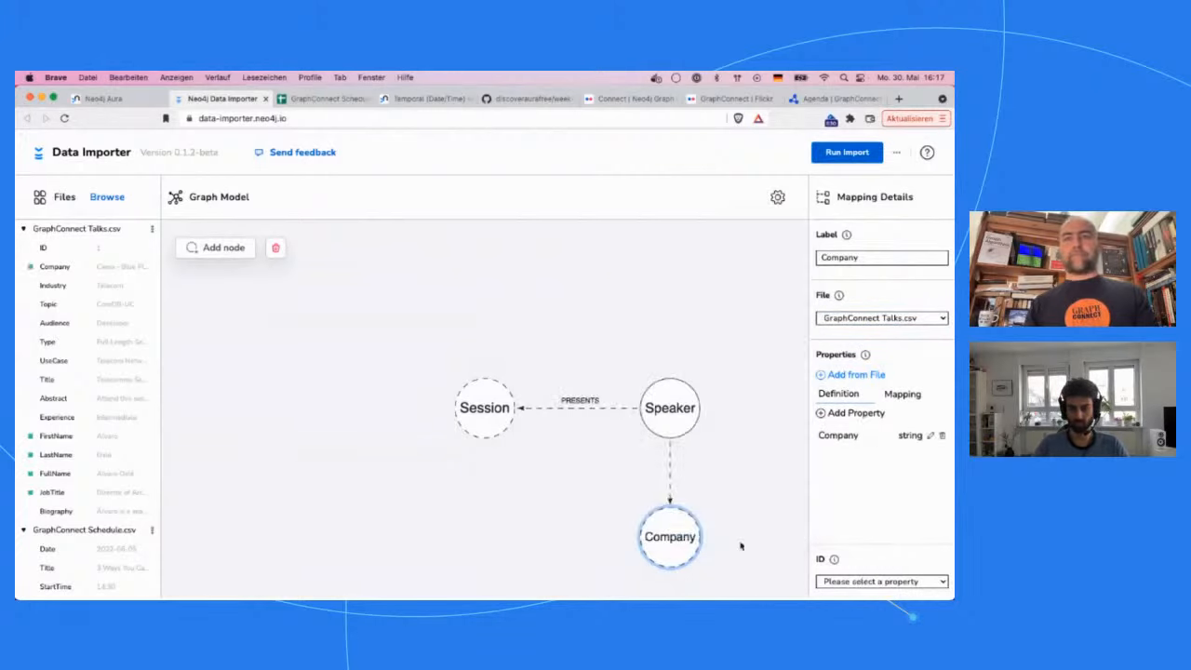
{"action": "left_click", "coordinate": [903, 580]}
{"action": "left_click", "coordinate": [912, 564]}
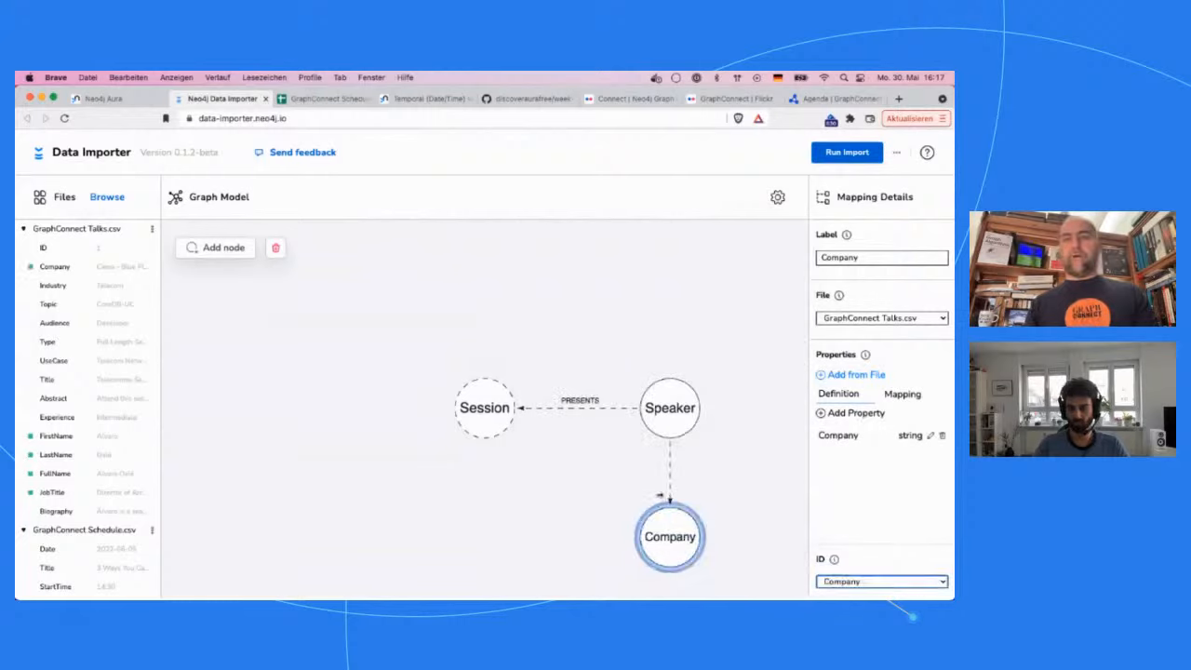
Name the Speaker-to-Company relationship WORKS_AT and map it to GraphConnect Talks.csv, from FullName to Company.
{"action": "left_click", "coordinate": [670, 470]}
{"action": "left_click", "coordinate": [861, 256]}
{"action": "type", "text": "WORKS_AT"}
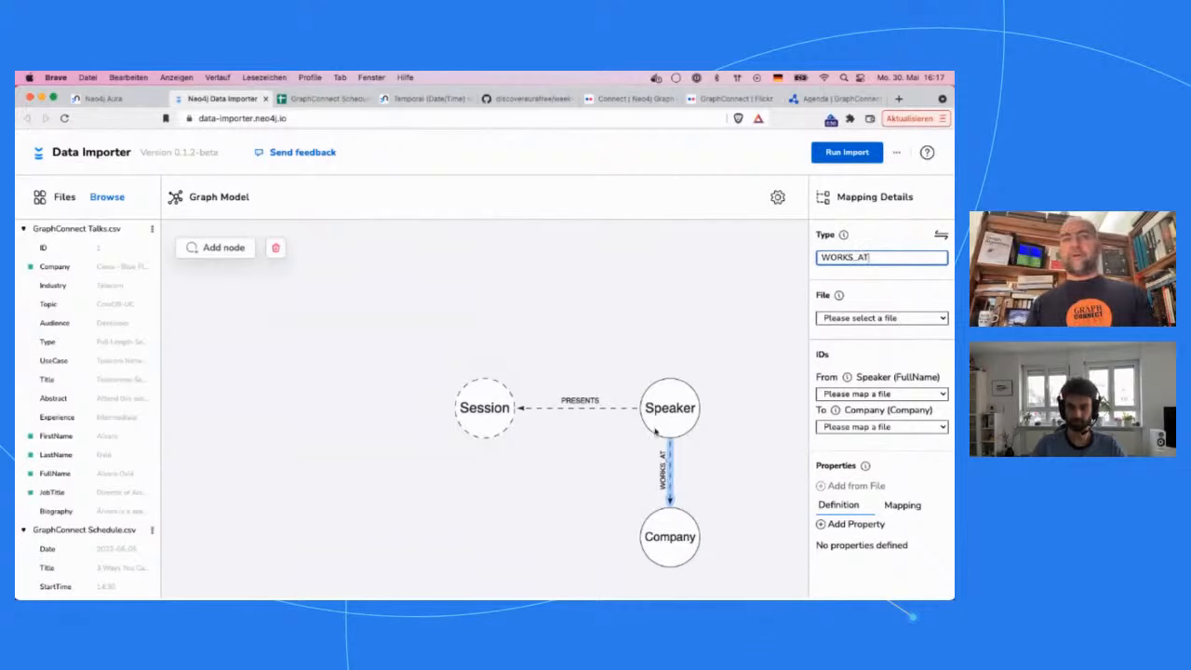
{"action": "left_click", "coordinate": [849, 318]}
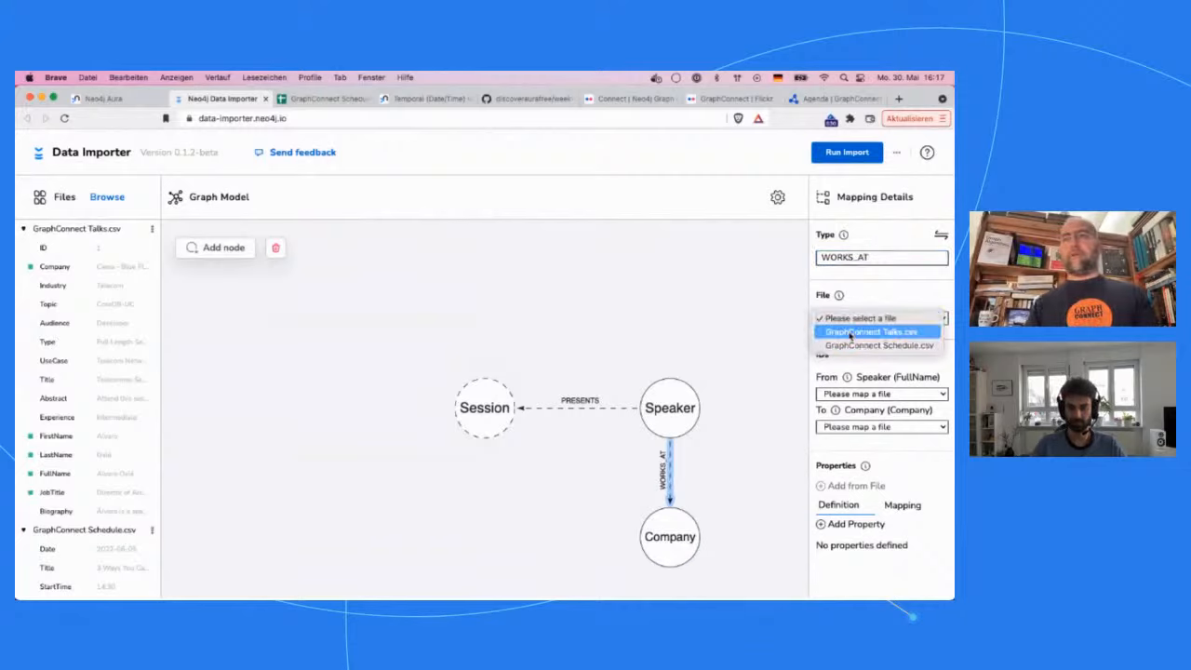
{"action": "left_click", "coordinate": [856, 330]}
{"action": "left_click", "coordinate": [842, 395]}
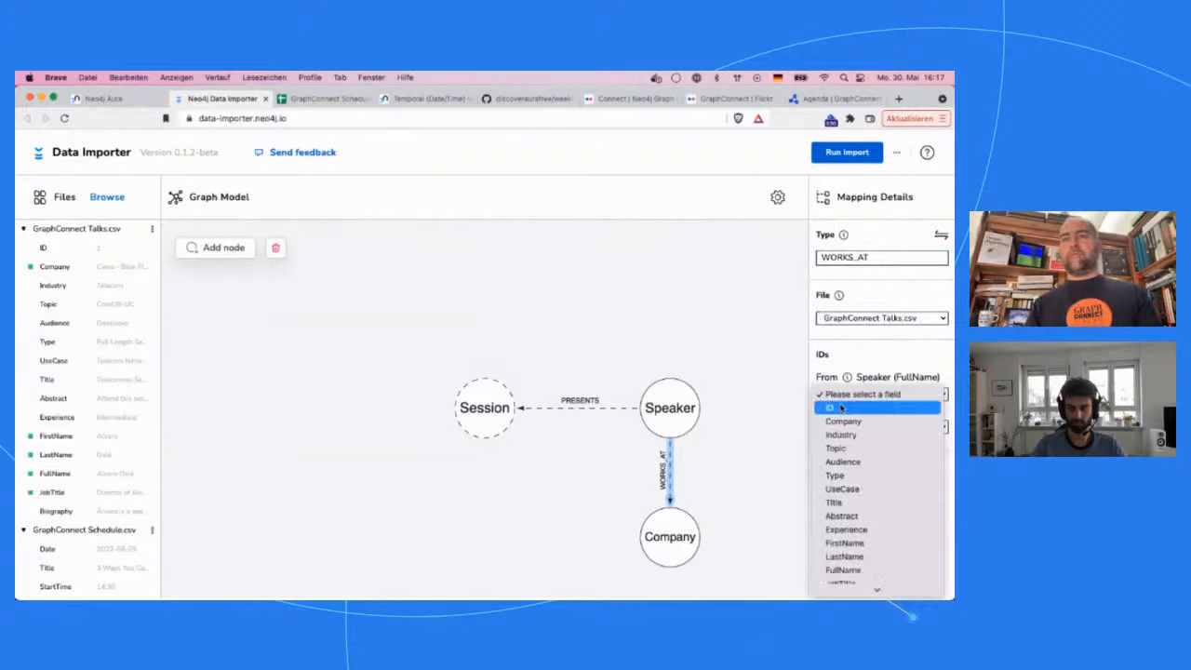
{"action": "left_click", "coordinate": [835, 570]}
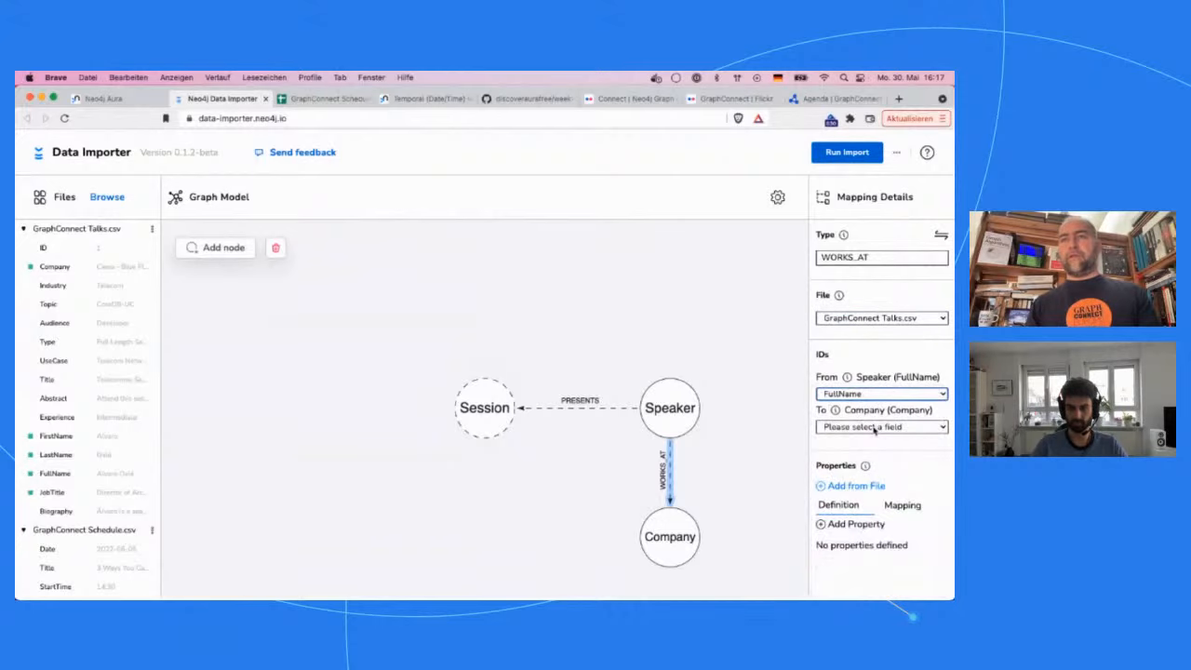
{"action": "left_click", "coordinate": [881, 426]}
{"action": "left_click", "coordinate": [832, 453]}
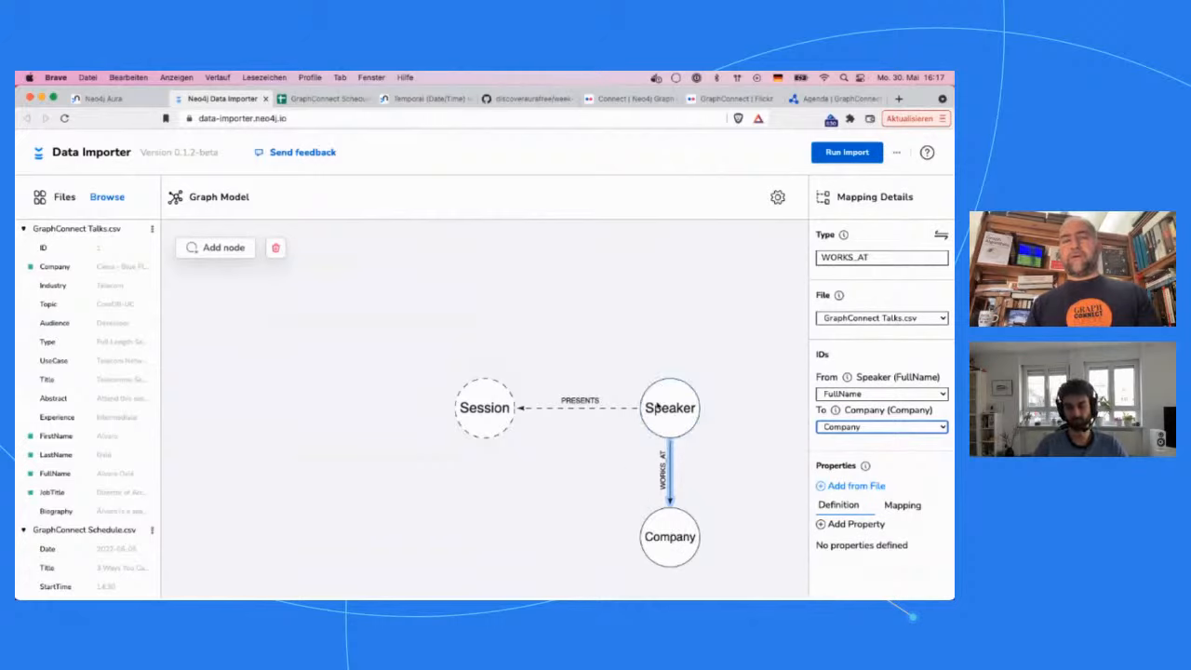
Map Session to GraphConnect Talks.csv with the properties ID, UseCase, Title and Abstract, using Title as the node's ID.
{"action": "left_click", "coordinate": [490, 418]}
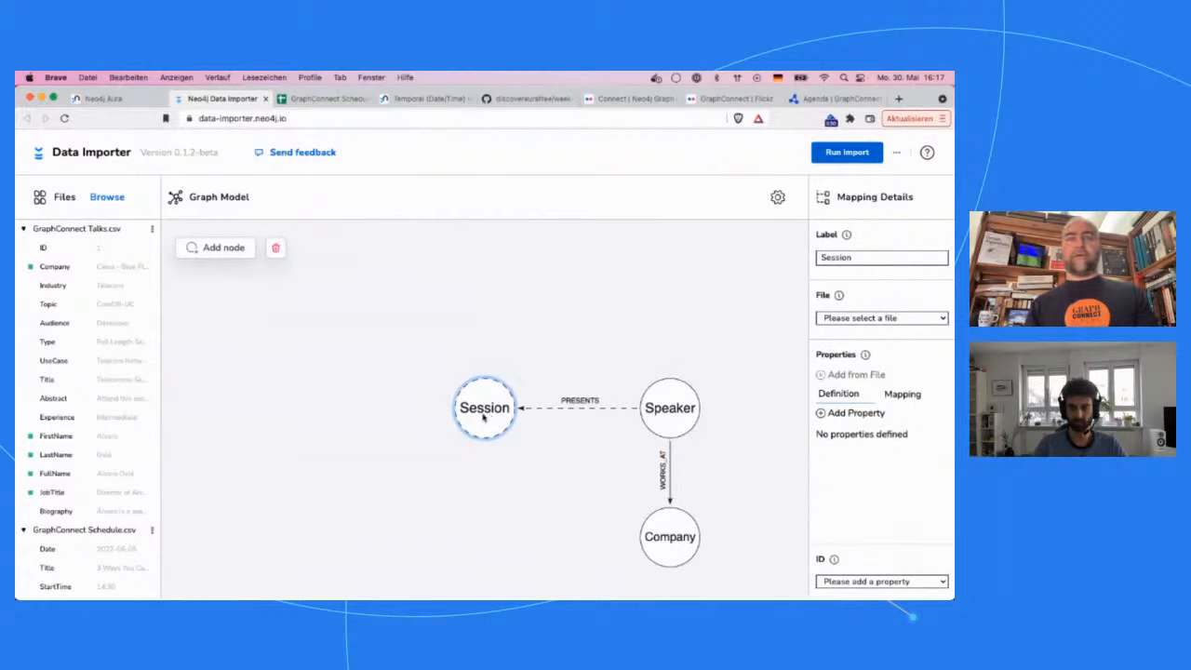
{"action": "left_click", "coordinate": [879, 319]}
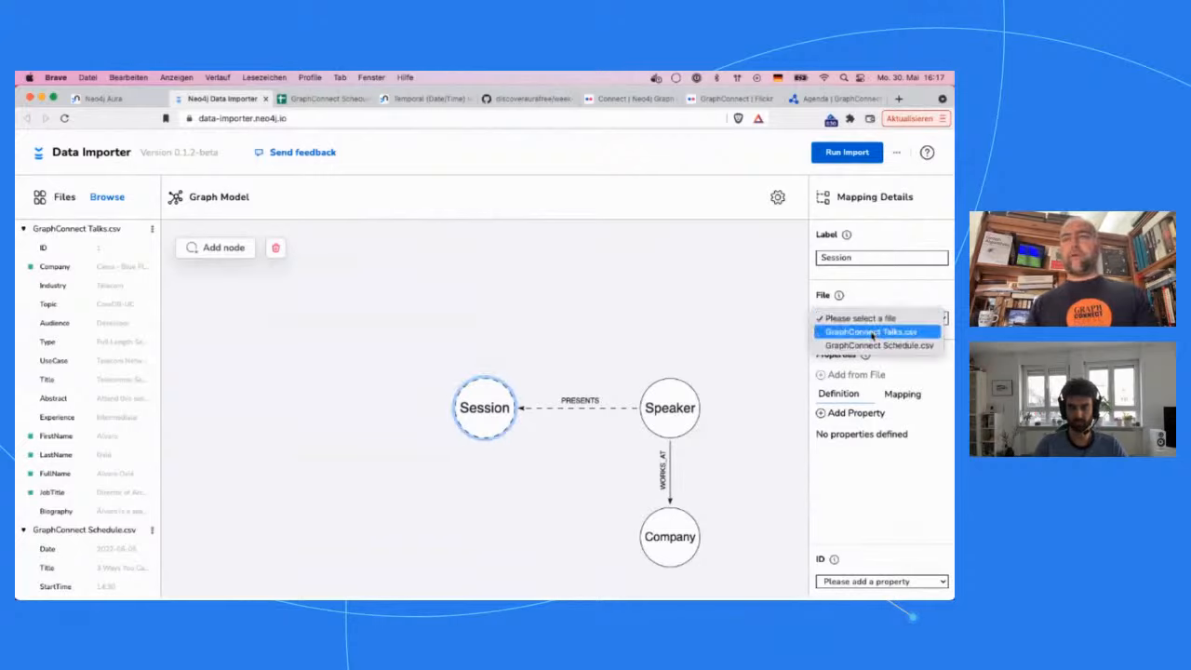
{"action": "left_click", "coordinate": [874, 330]}
{"action": "left_click", "coordinate": [842, 375]}
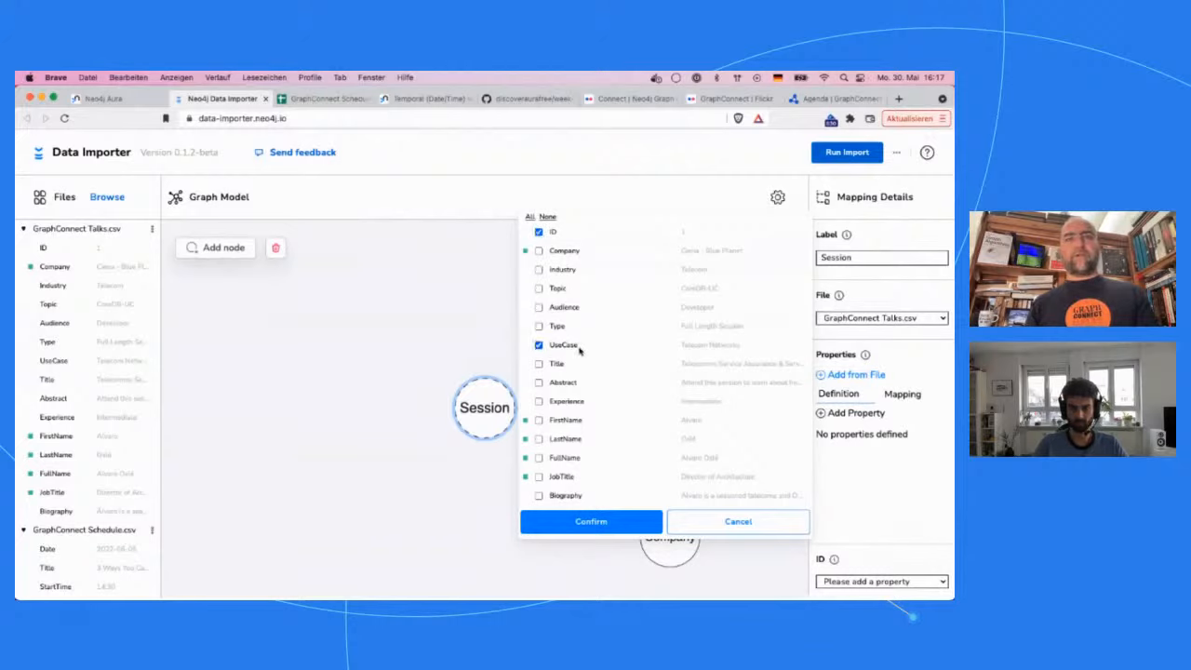
{"action": "left_click", "coordinate": [539, 364]}
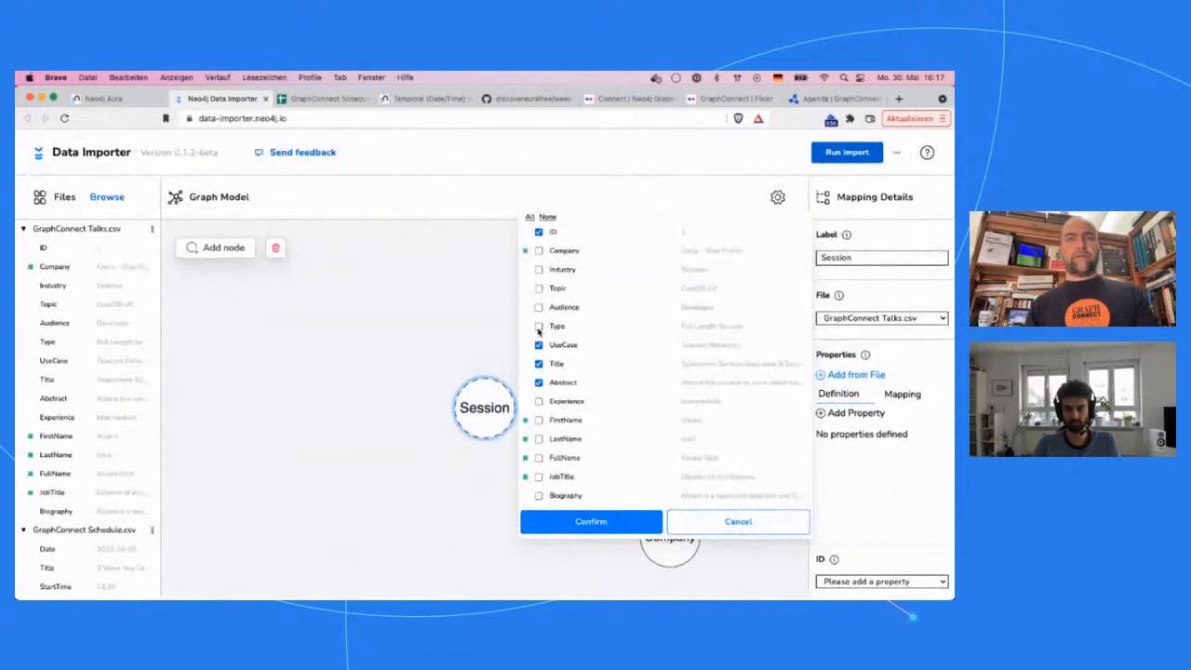
{"action": "left_click", "coordinate": [586, 521]}
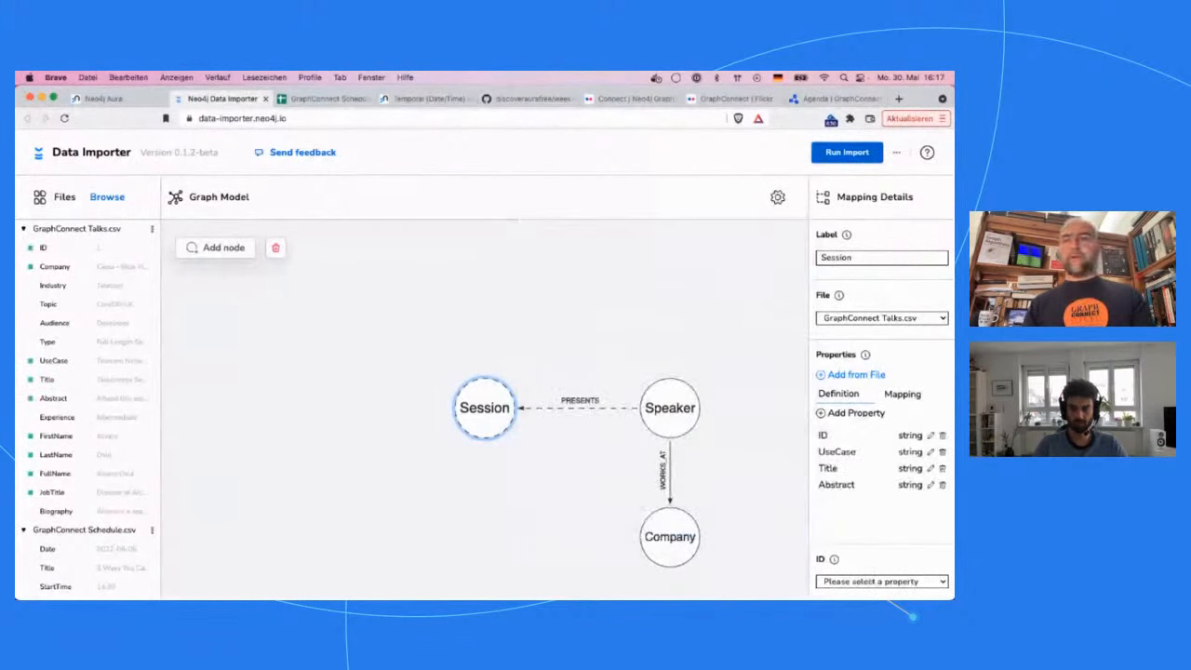
{"action": "left_click", "coordinate": [913, 582]}
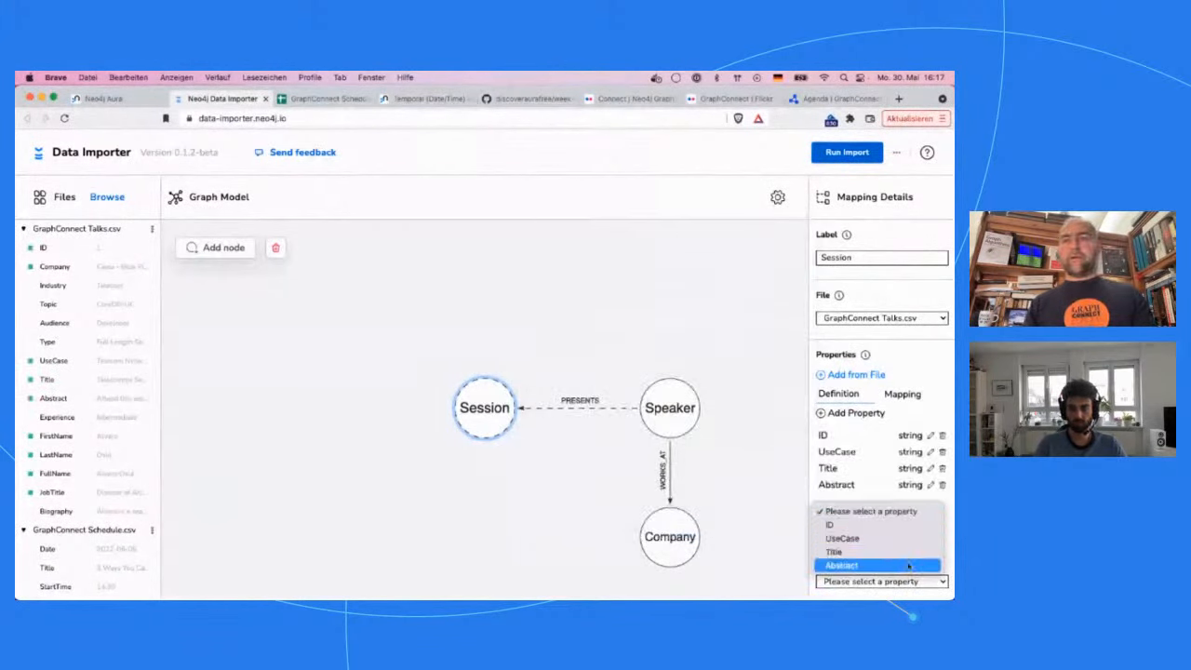
{"action": "left_click", "coordinate": [873, 562]}
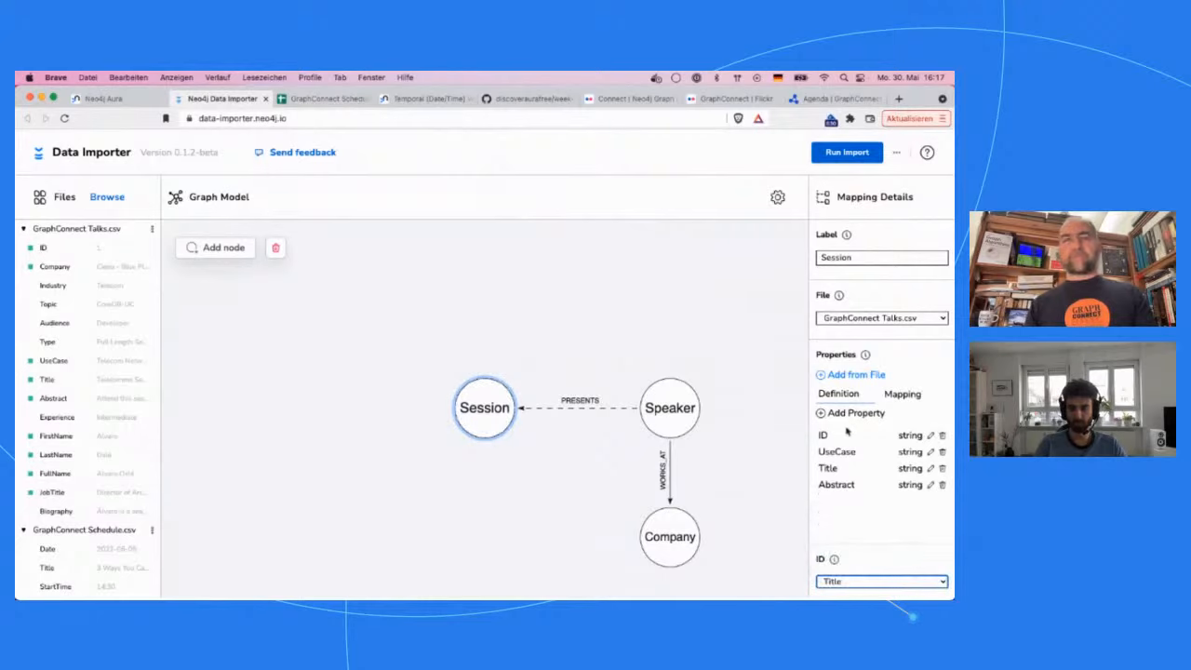
Map the PRESENTS relationship to GraphConnect Talks.csv, from the speaker's FullName to the session's Title.
{"action": "left_click", "coordinate": [612, 409]}
{"action": "left_click", "coordinate": [882, 319]}
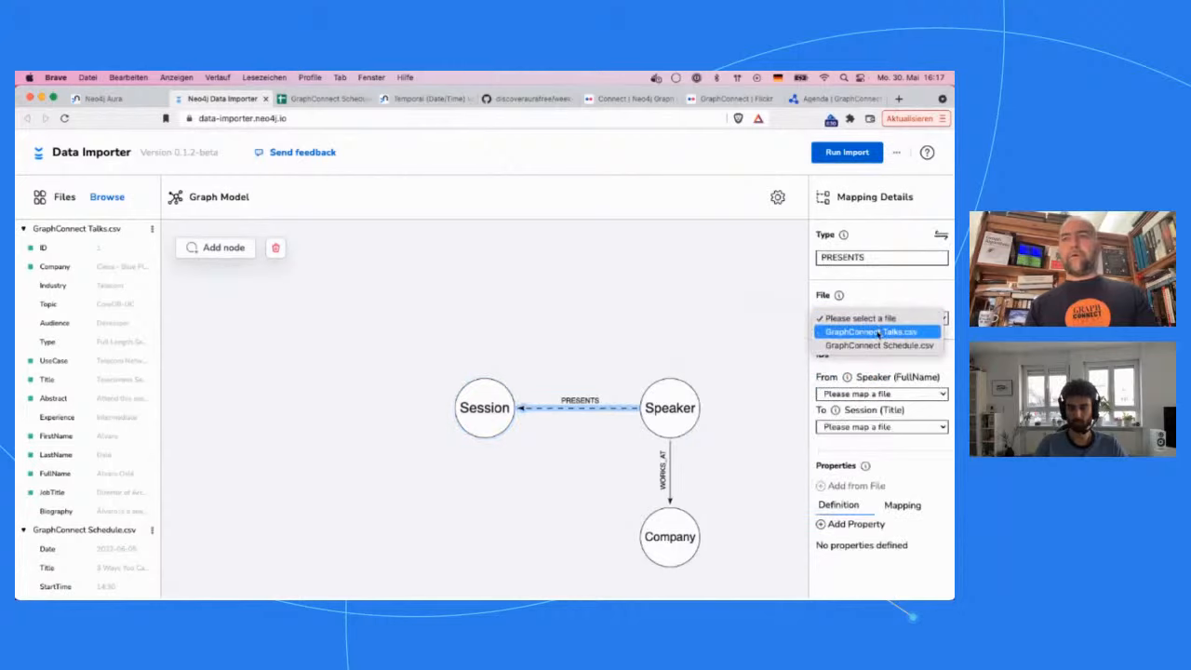
{"action": "left_click", "coordinate": [878, 332]}
{"action": "left_click", "coordinate": [874, 394]}
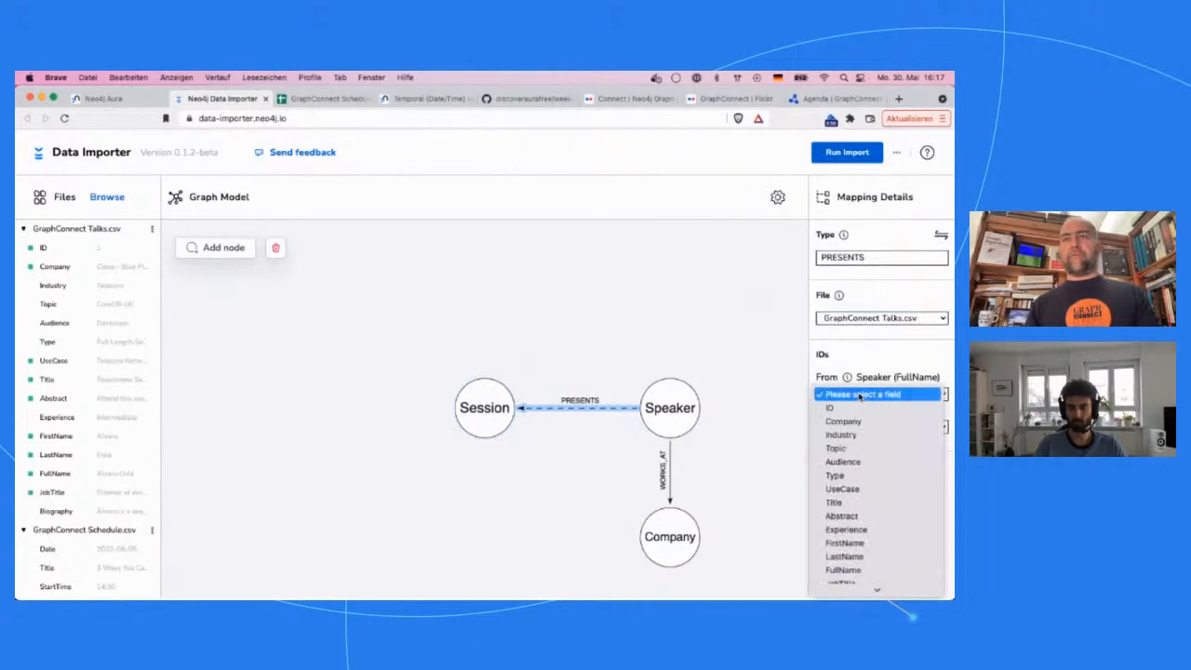
{"action": "left_click", "coordinate": [843, 569]}
{"action": "left_click", "coordinate": [880, 426]}
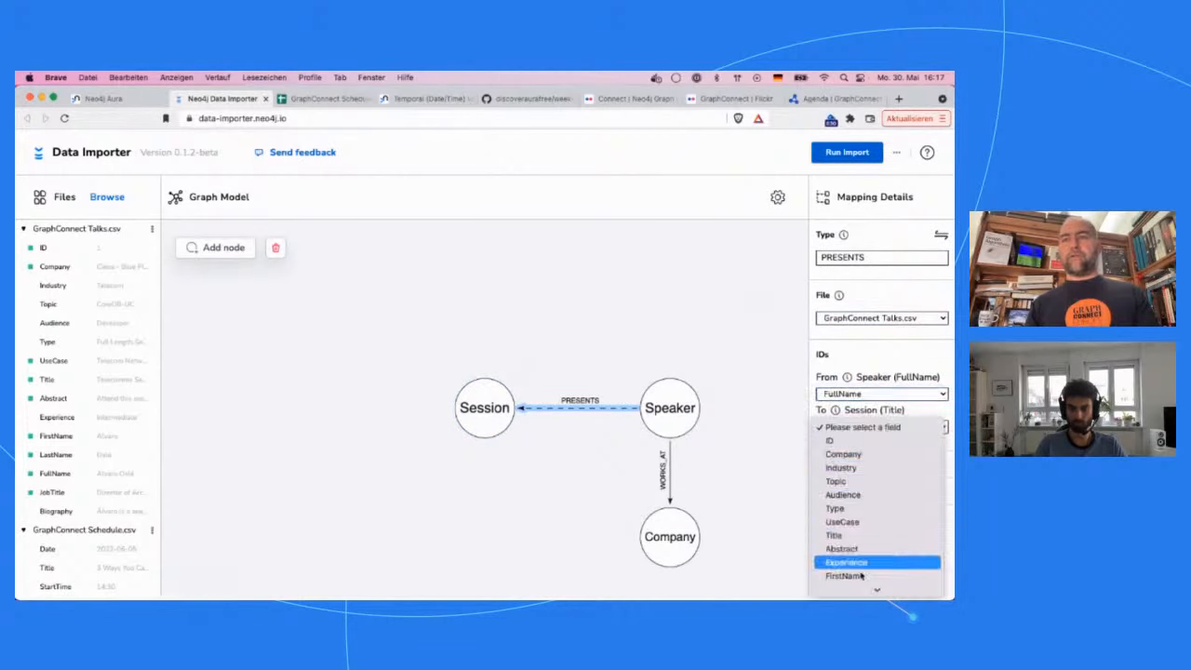
{"action": "mouse_move", "coordinate": [860, 584]}
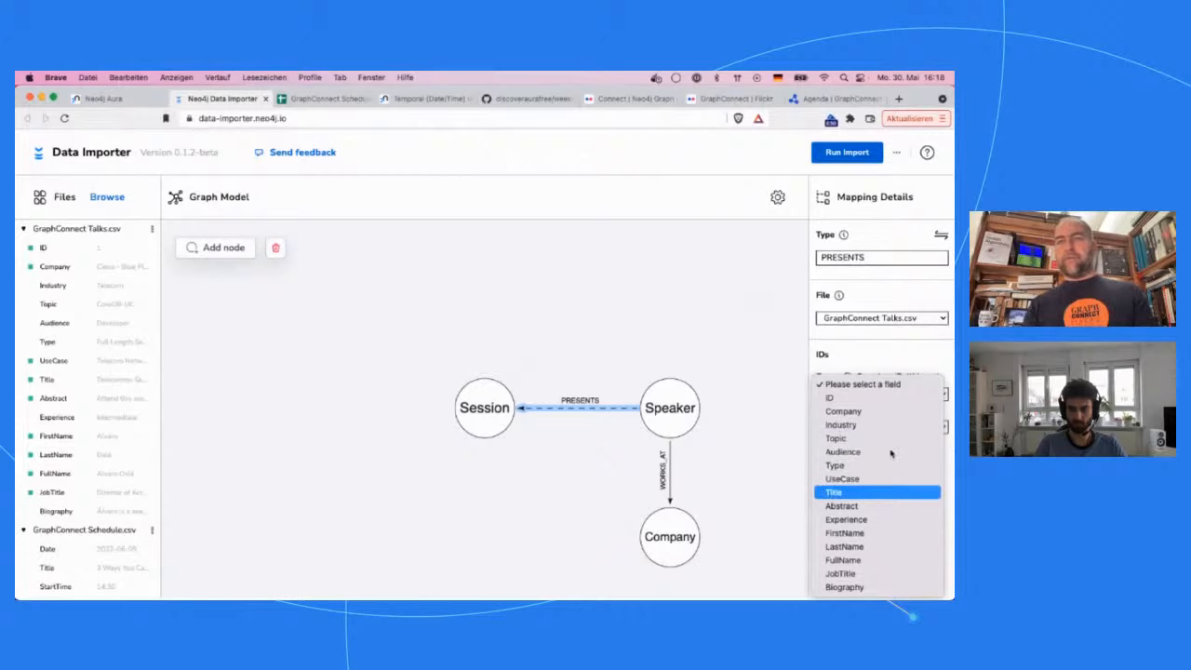
{"action": "left_click", "coordinate": [856, 492]}
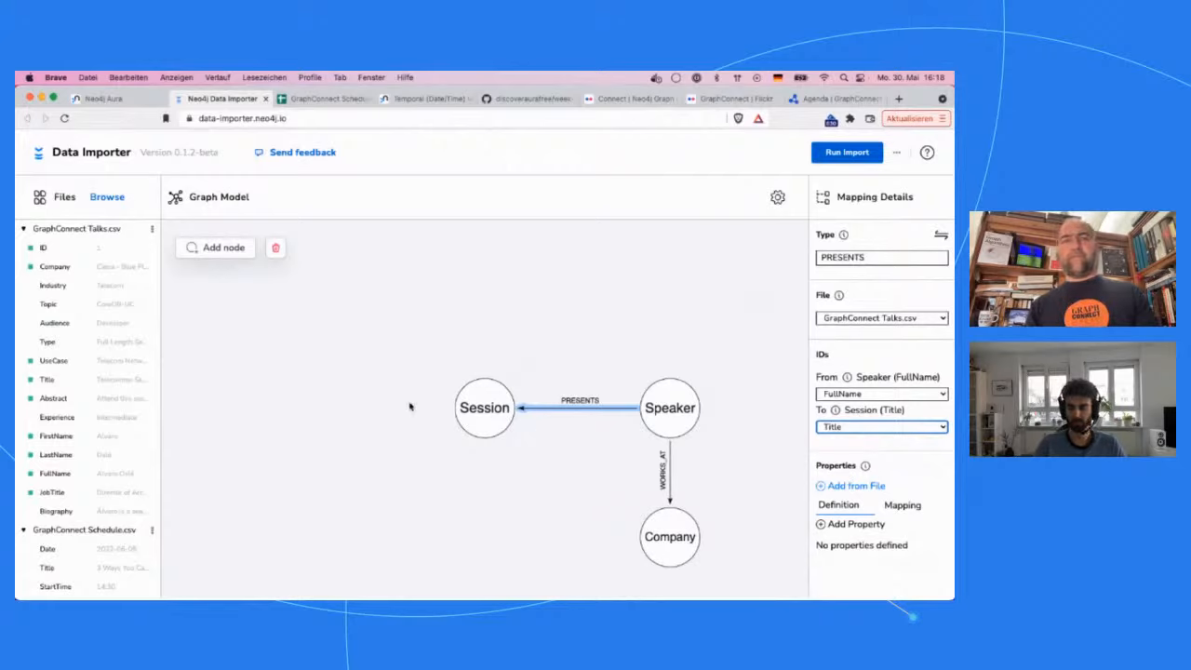
Check which talks fields are still unmapped and add the Biography property from the file to the Speaker node.
{"action": "left_click", "coordinate": [480, 421]}
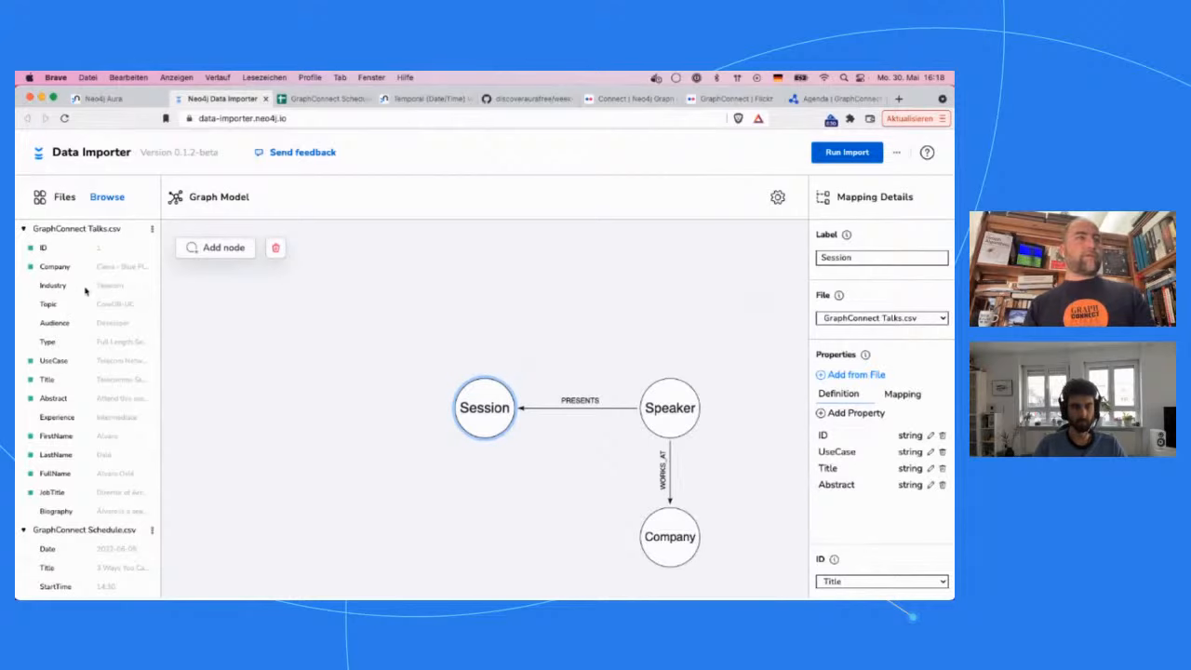
{"action": "key", "text": "super+plus"}
{"action": "key", "text": "super+plus"}
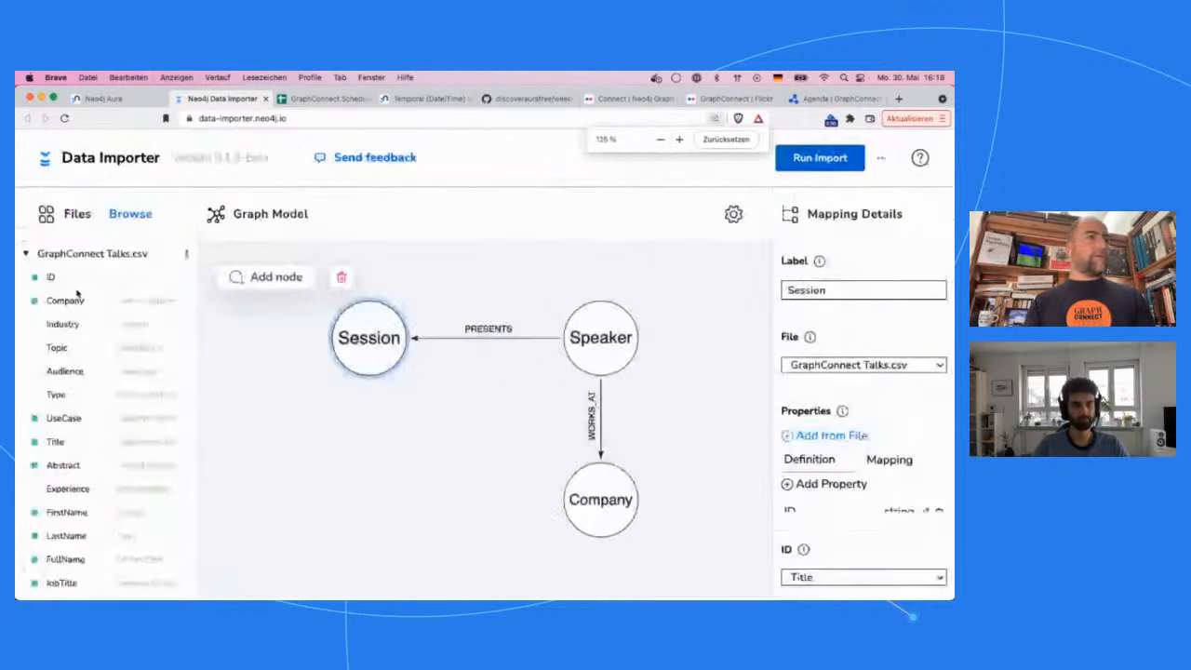
{"action": "key", "text": "super+minus"}
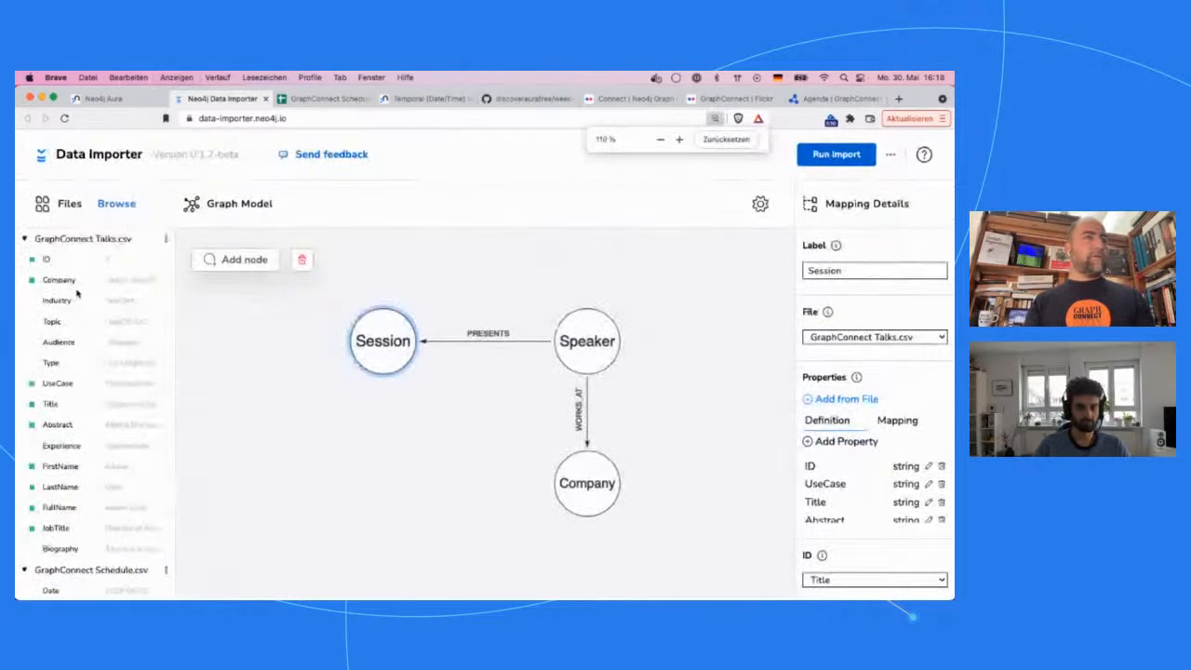
{"action": "key", "text": "super+plus"}
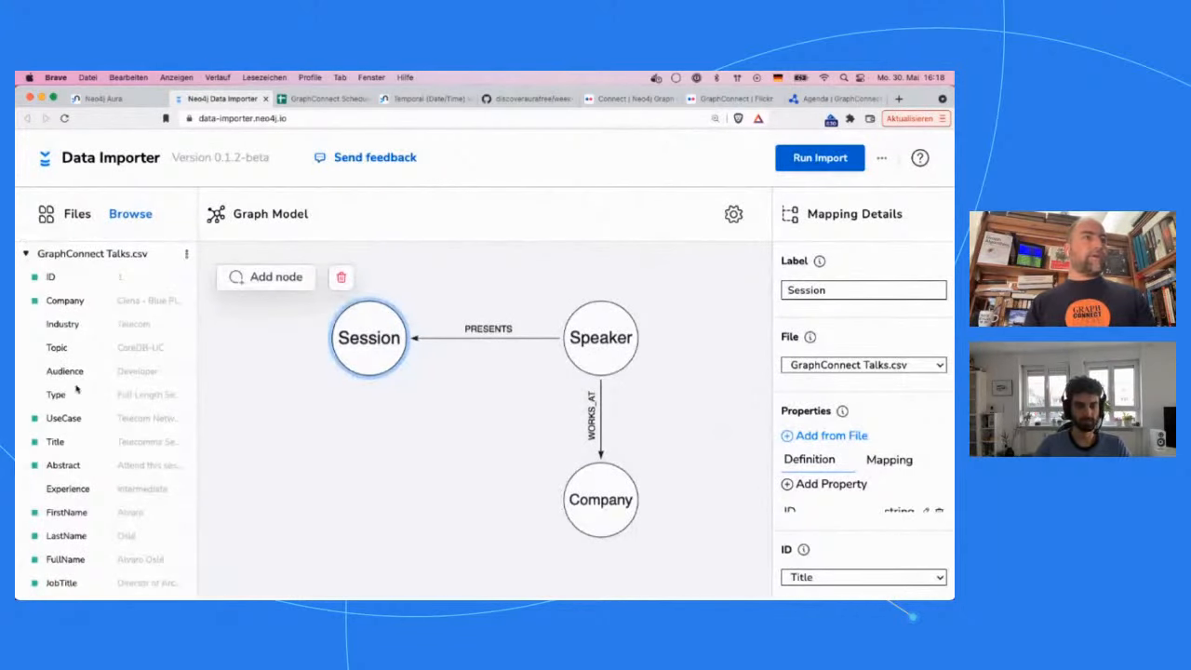
{"action": "scroll", "coordinate": [63, 400], "scroll_direction": "down", "scroll_amount": 2}
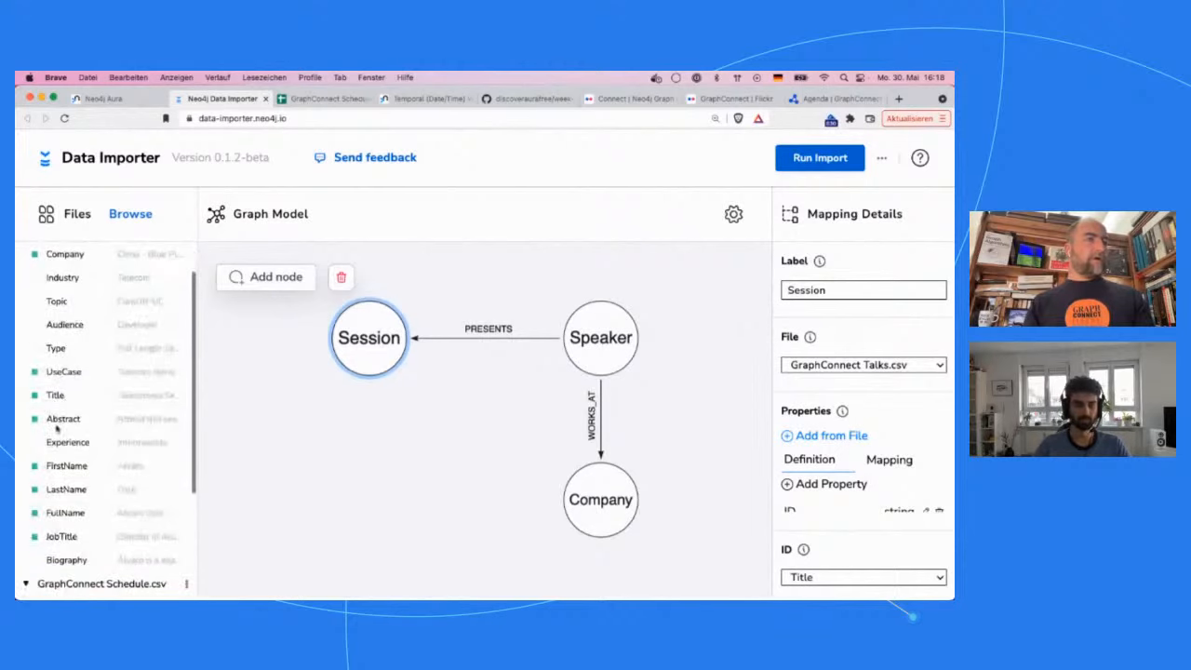
{"action": "scroll", "coordinate": [67, 456], "scroll_direction": "down", "scroll_amount": 2}
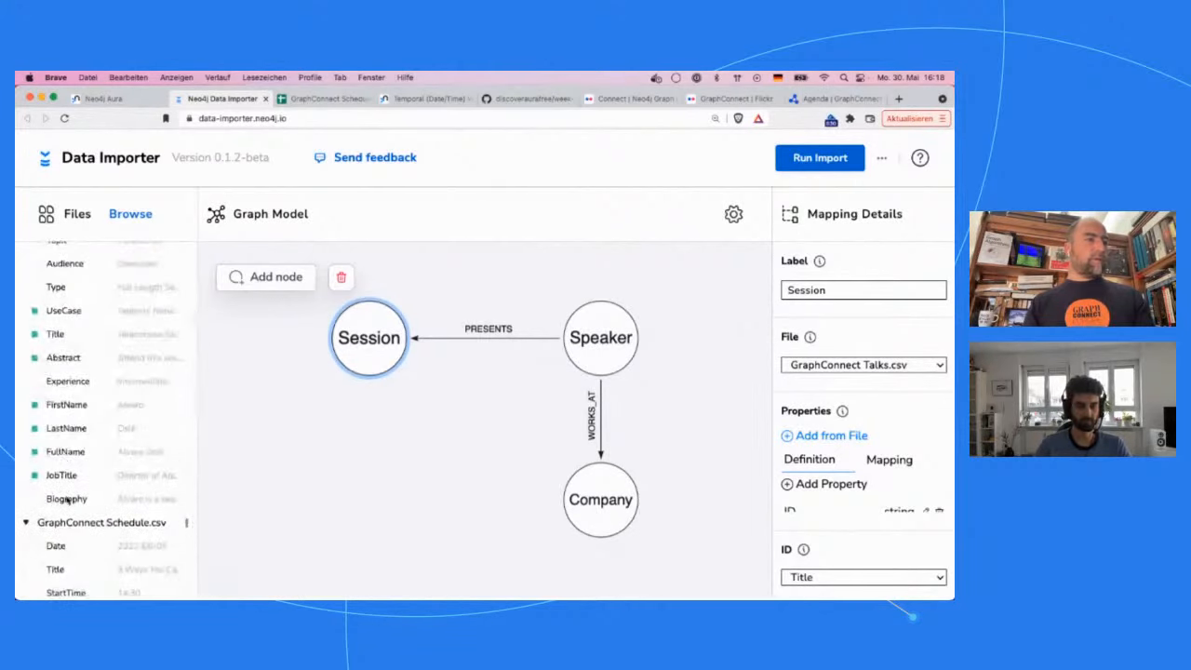
{"action": "left_click", "coordinate": [605, 361]}
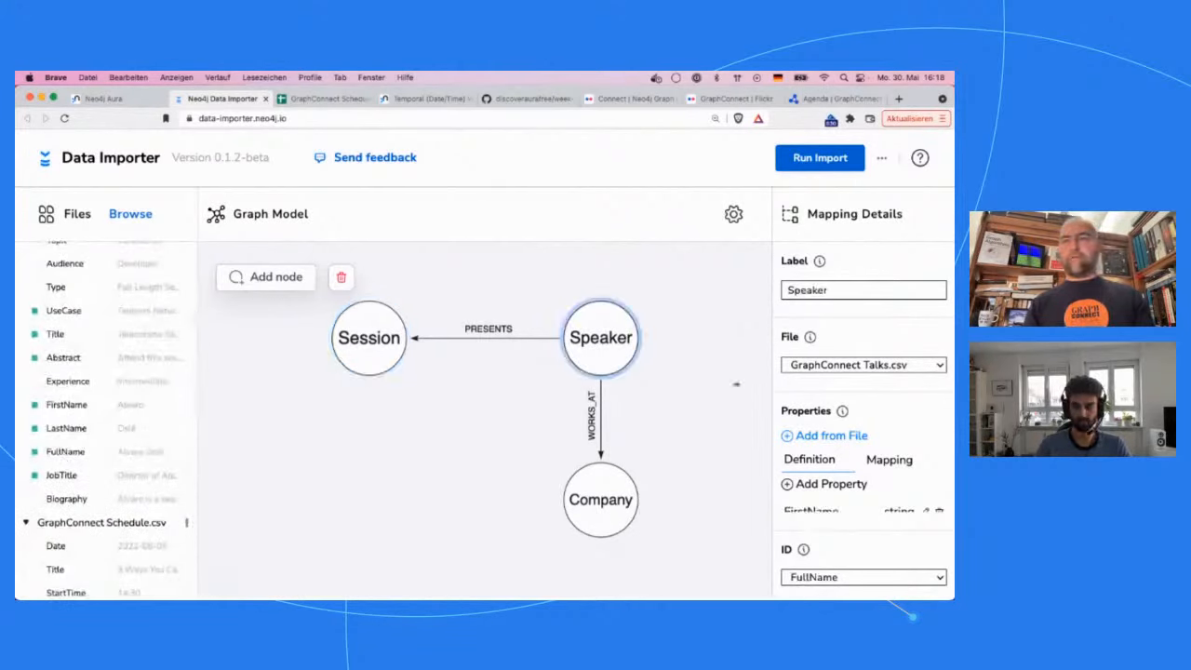
{"action": "left_click", "coordinate": [847, 442]}
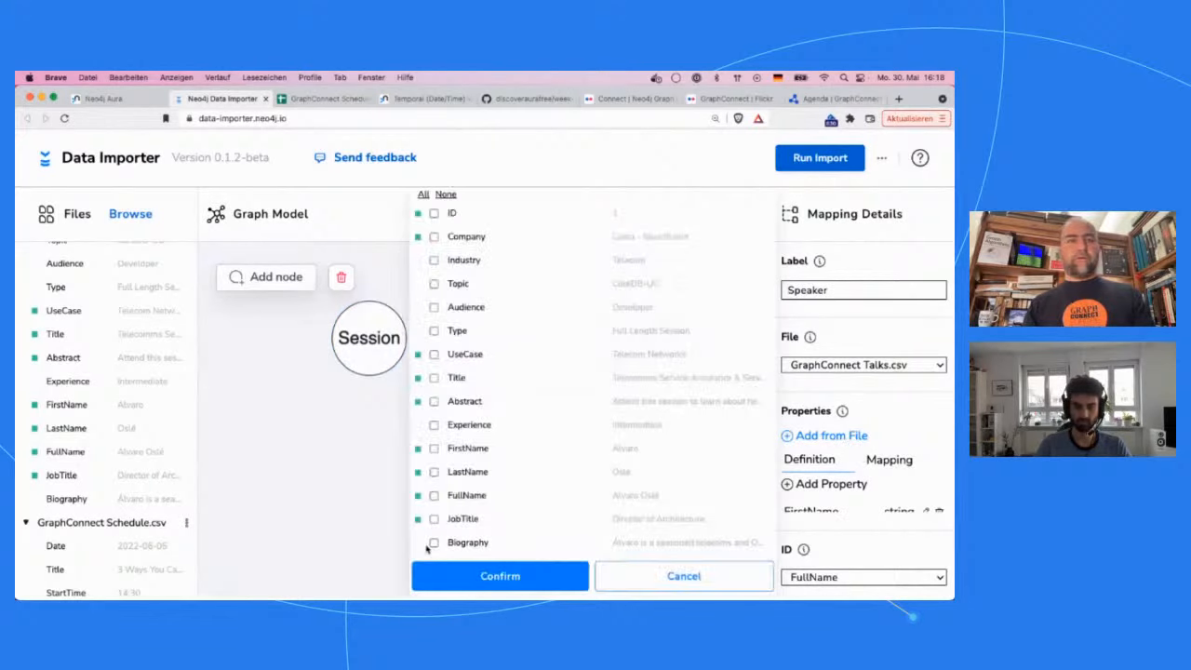
{"action": "left_click", "coordinate": [442, 577]}
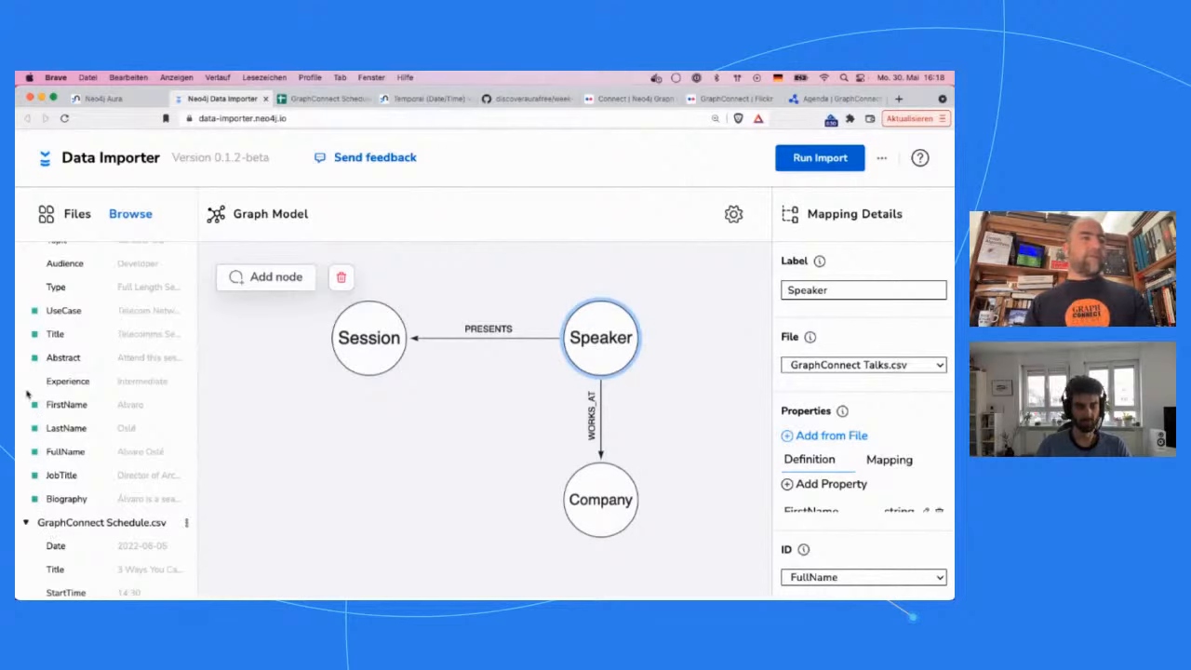
Add an Industry node linked from Session, mapped to GraphConnect Talks.csv with the Industry property as its ID.
{"action": "scroll", "coordinate": [65, 414], "scroll_direction": "up", "scroll_amount": 4}
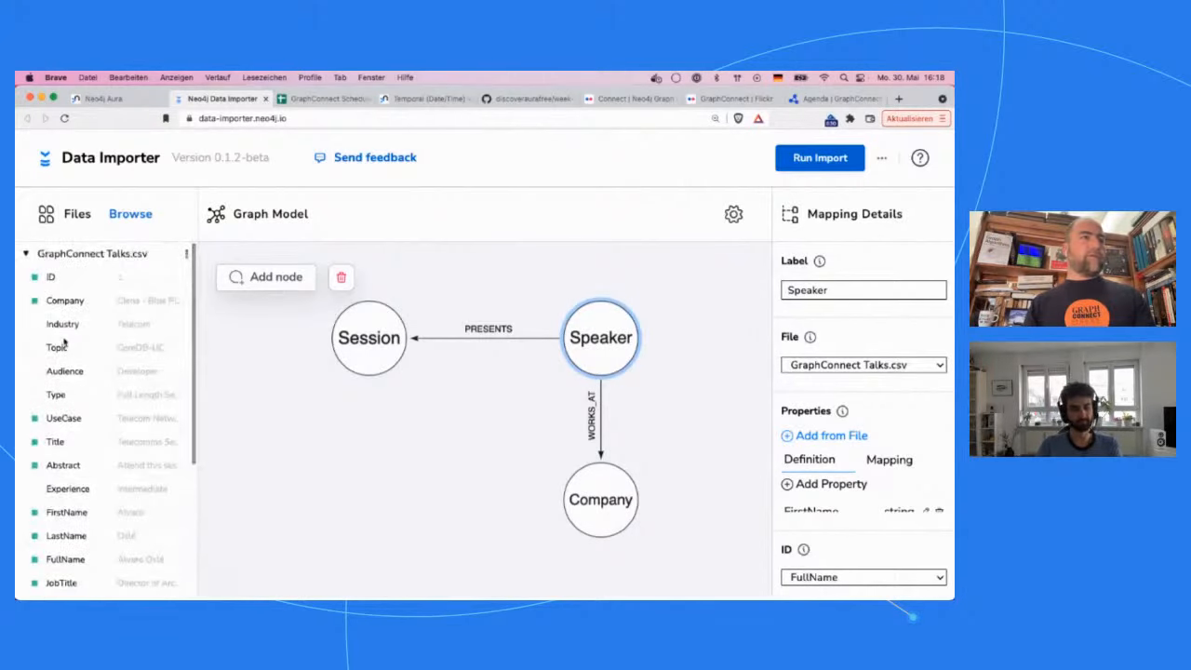
{"action": "left_click_drag", "start_coordinate": [385, 377], "coordinate": [375, 503]}
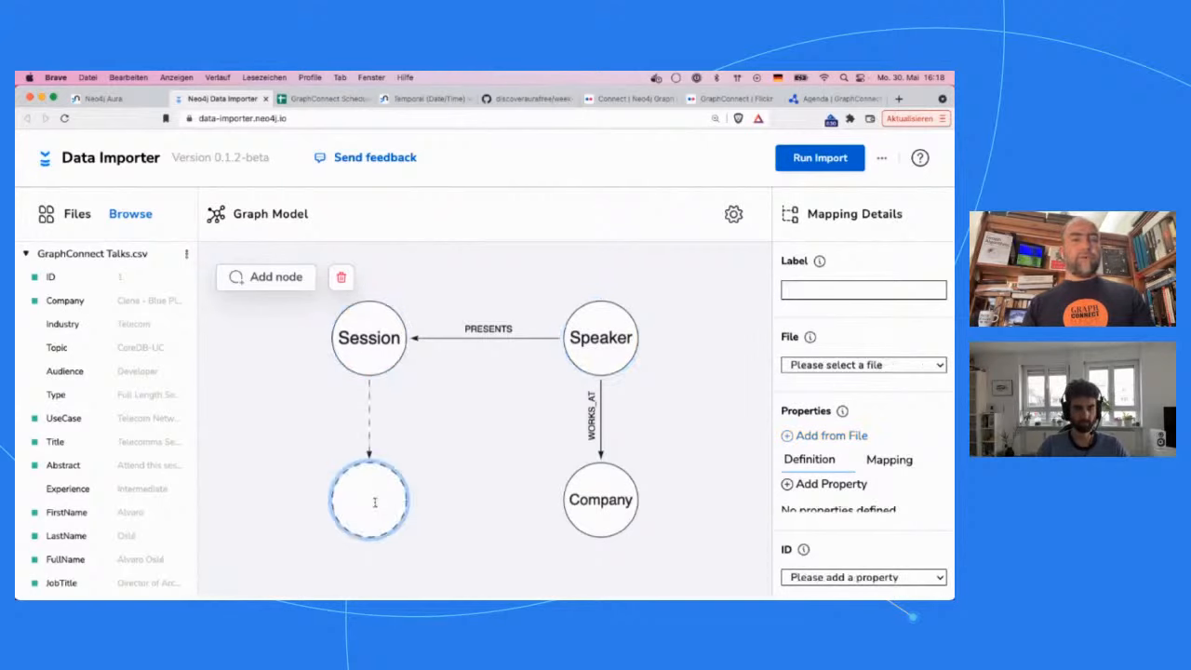
{"action": "type", "text": "Industr"}
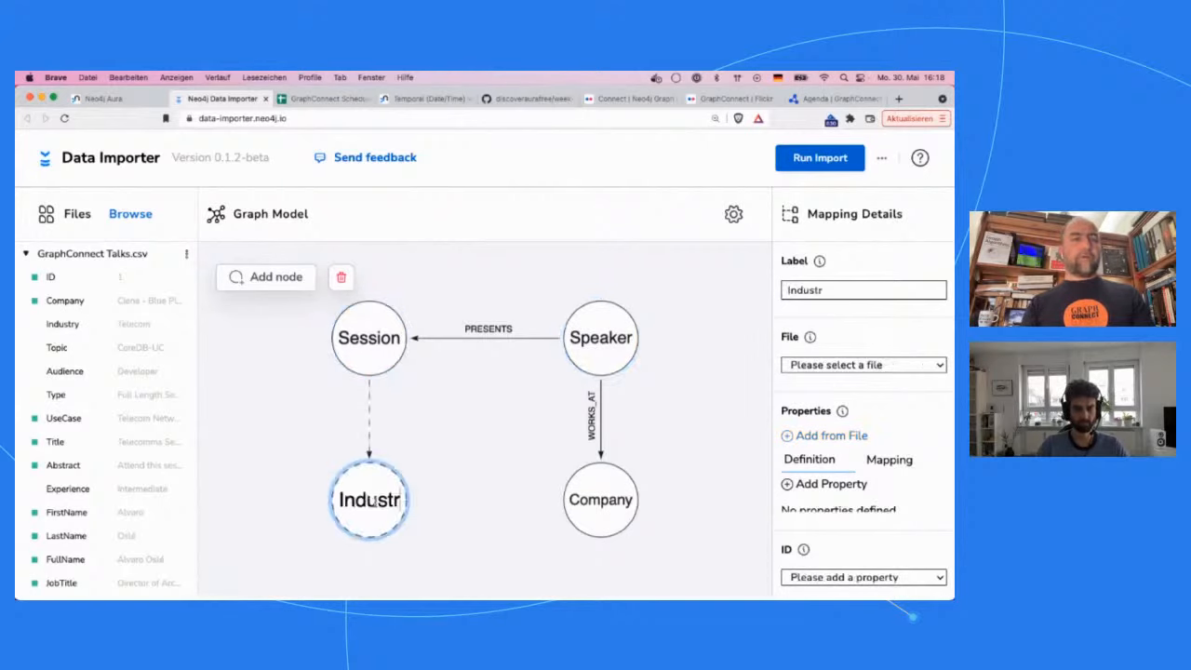
{"action": "type", "text": "y"}
{"action": "left_click", "coordinate": [873, 368]}
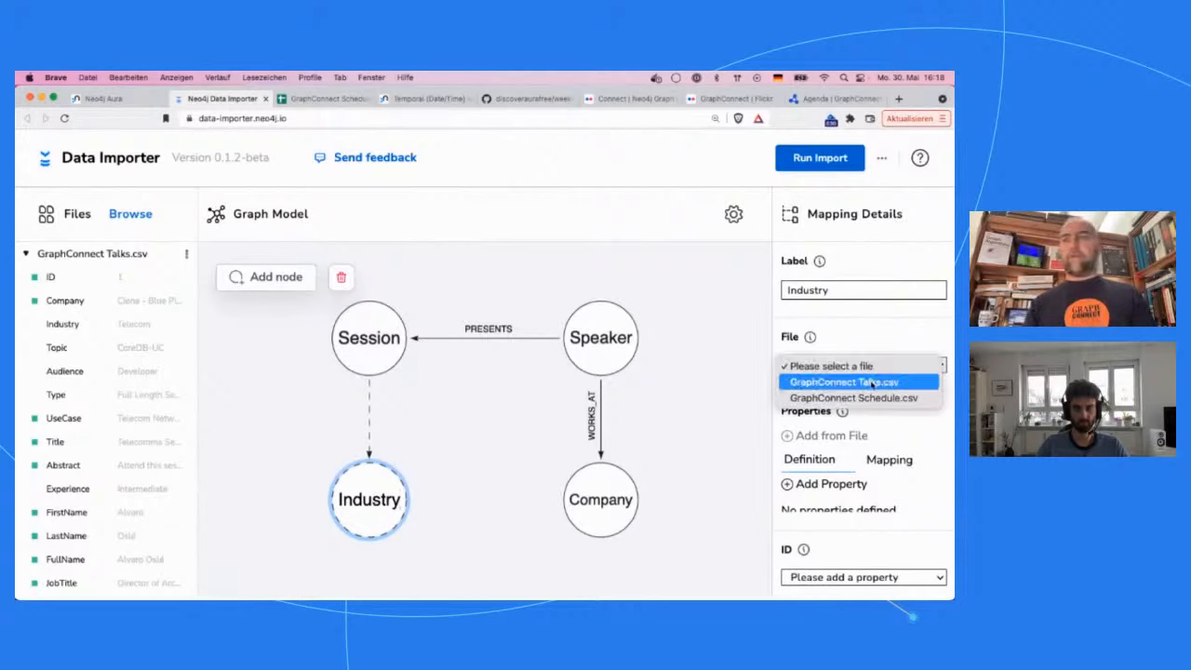
{"action": "left_click", "coordinate": [872, 383]}
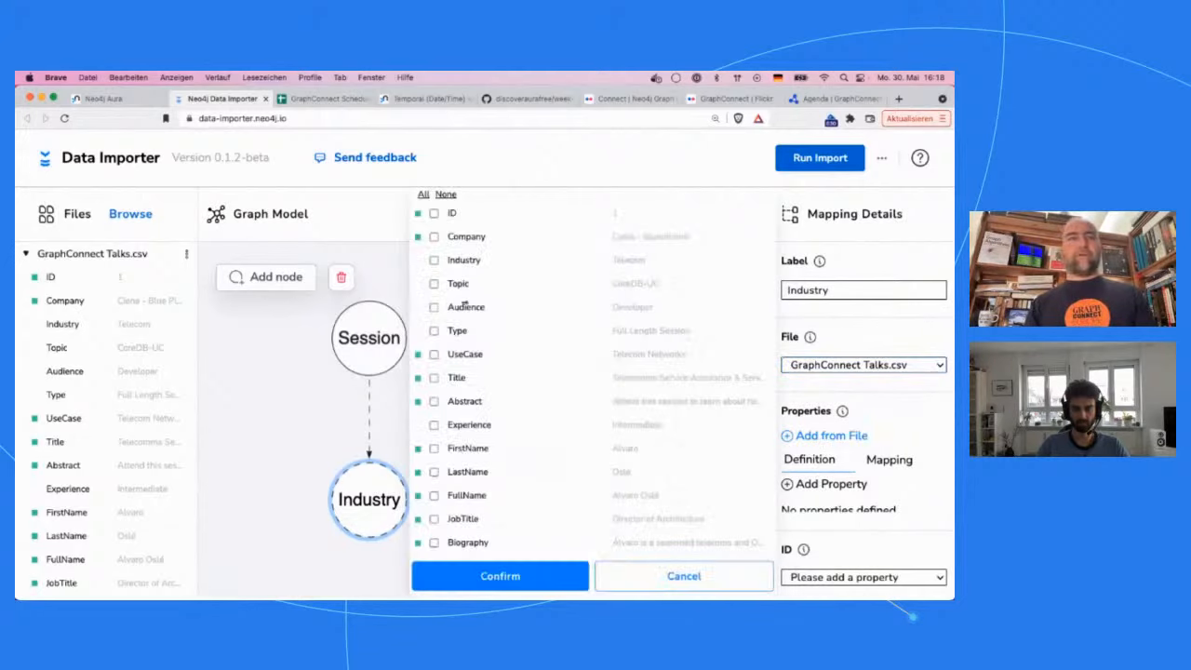
{"action": "left_click", "coordinate": [472, 575]}
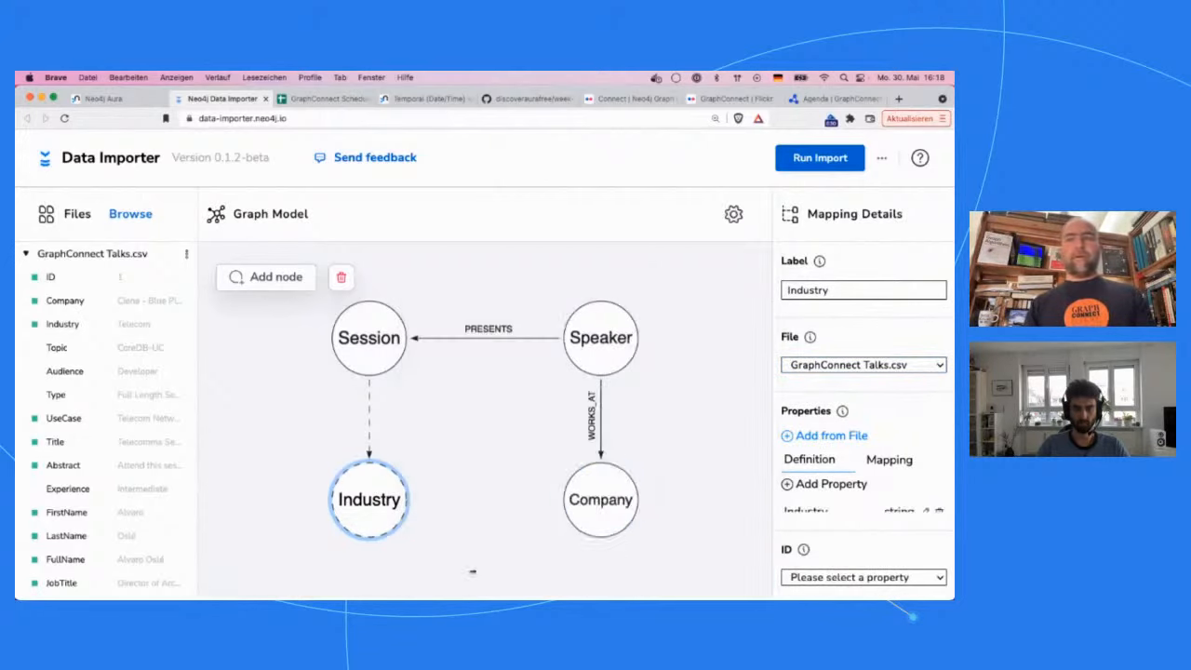
{"action": "left_click", "coordinate": [811, 576]}
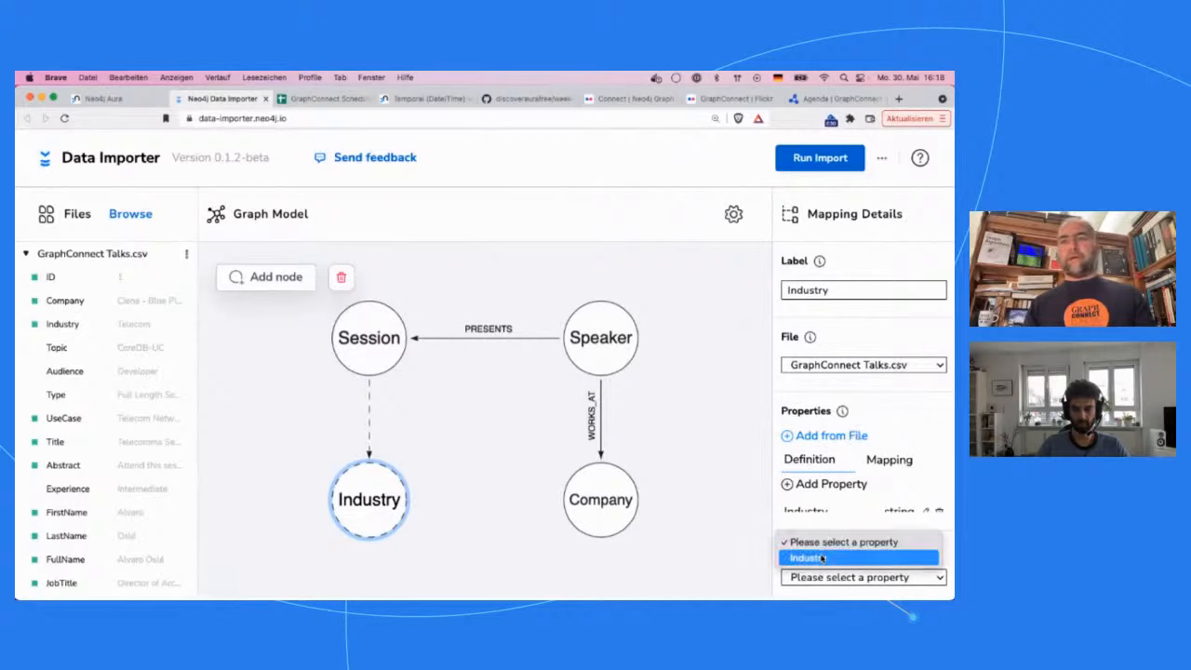
{"action": "left_click", "coordinate": [821, 558]}
Name the Session-to-Industry relationship FOR_INDUSTRY and map it to GraphConnect Talks.csv, from Title to Industry.
{"action": "left_click", "coordinate": [369, 414]}
{"action": "left_click", "coordinate": [857, 291]}
{"action": "type", "text": "FOR_INDUSTRY"}
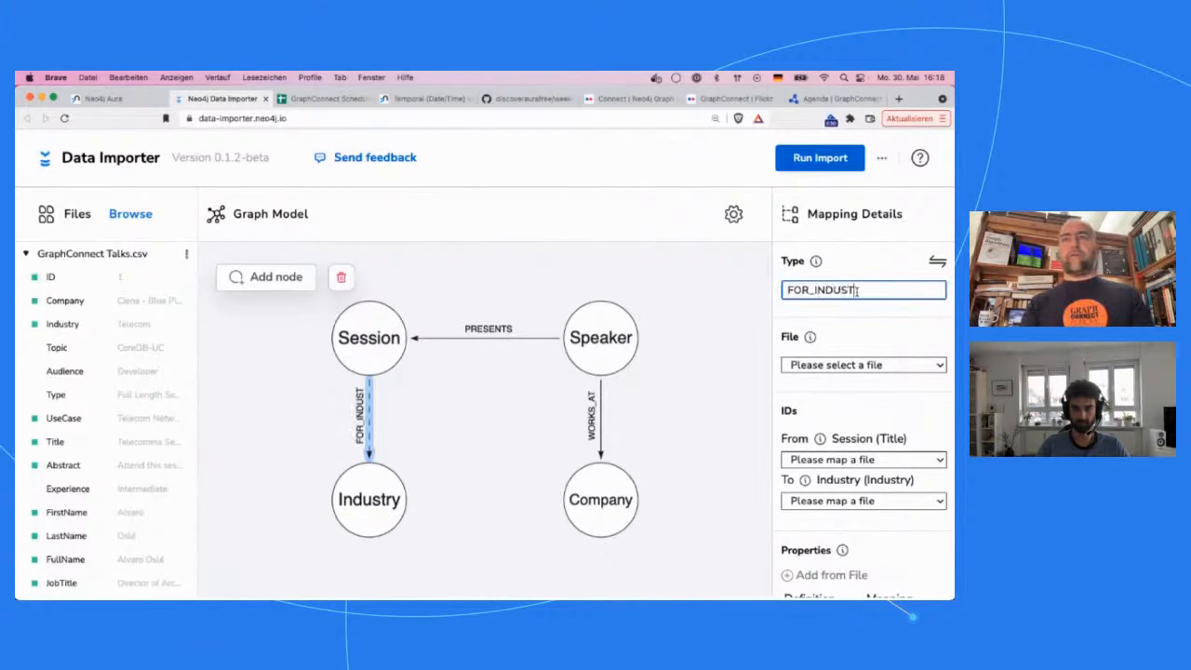
{"action": "left_click", "coordinate": [856, 365]}
{"action": "left_click", "coordinate": [849, 381]}
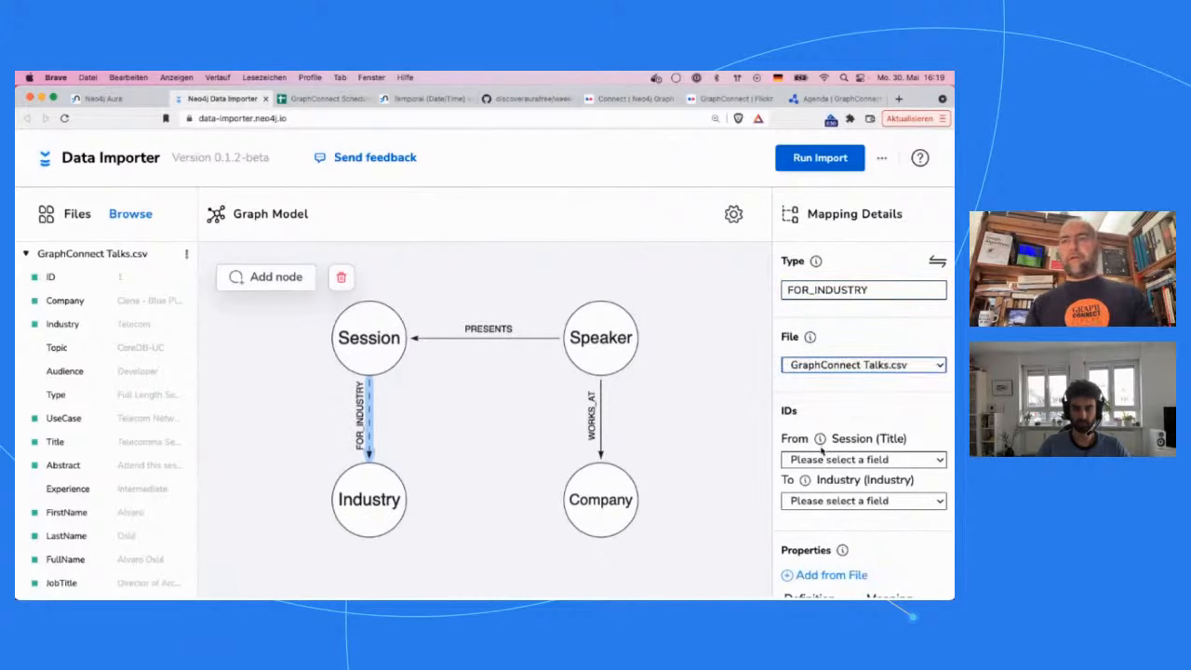
{"action": "left_click", "coordinate": [822, 460]}
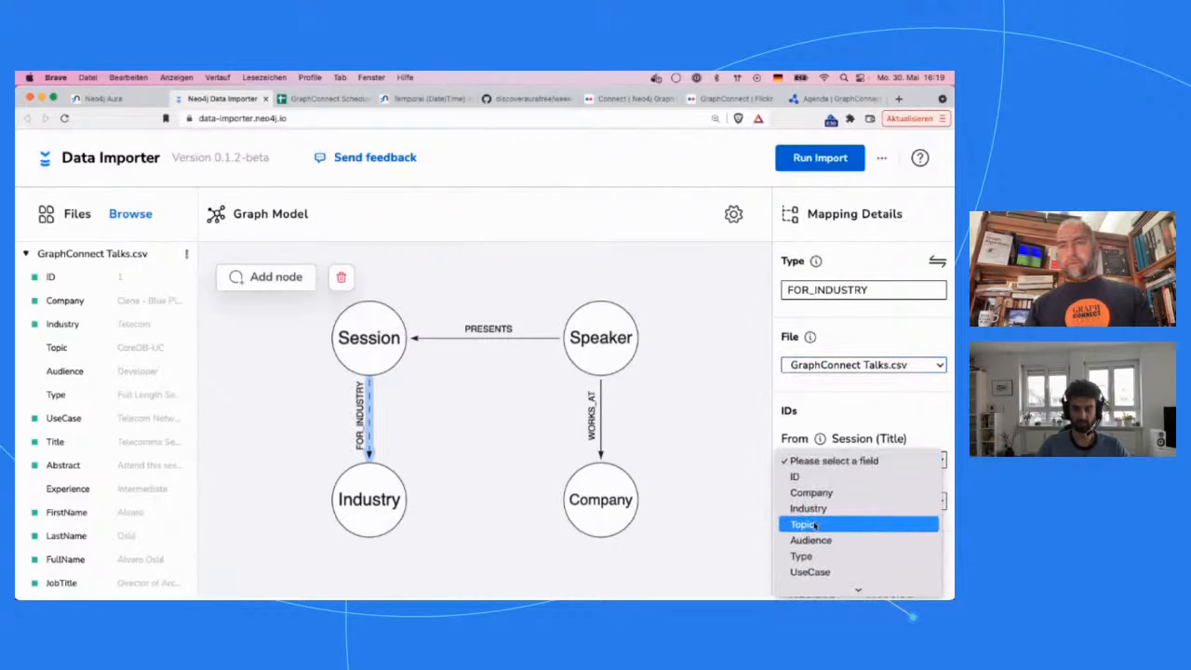
{"action": "scroll", "coordinate": [815, 527], "scroll_direction": "down", "scroll_amount": 5}
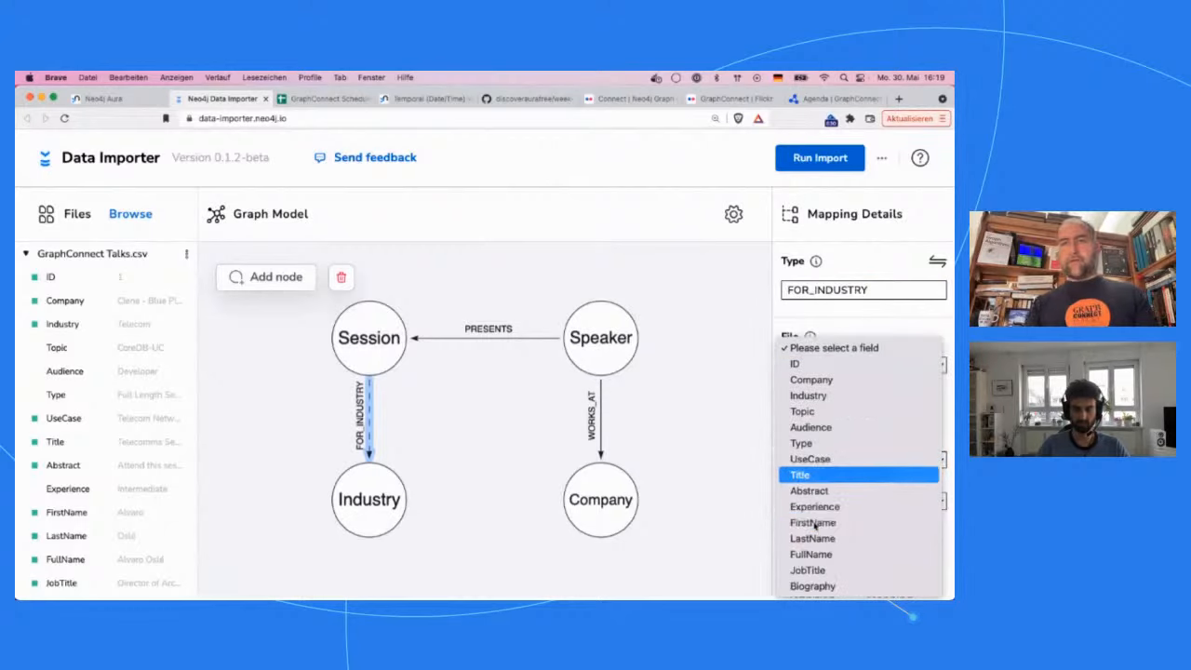
{"action": "left_click", "coordinate": [815, 474]}
{"action": "left_click", "coordinate": [814, 500]}
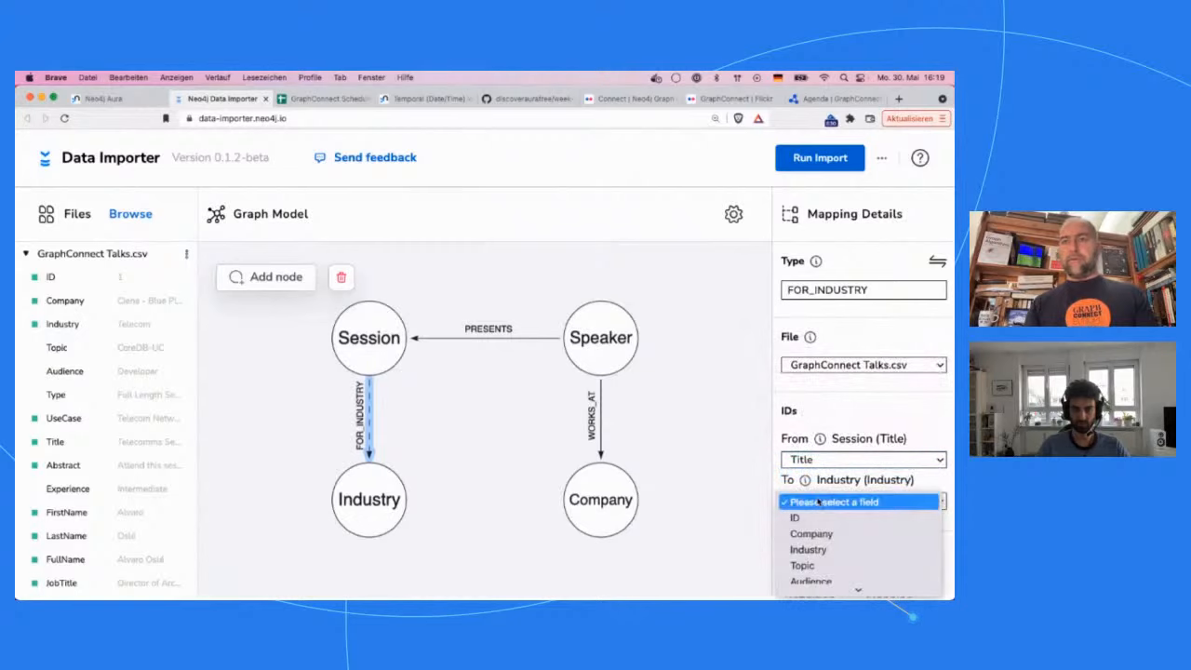
{"action": "left_click", "coordinate": [810, 549]}
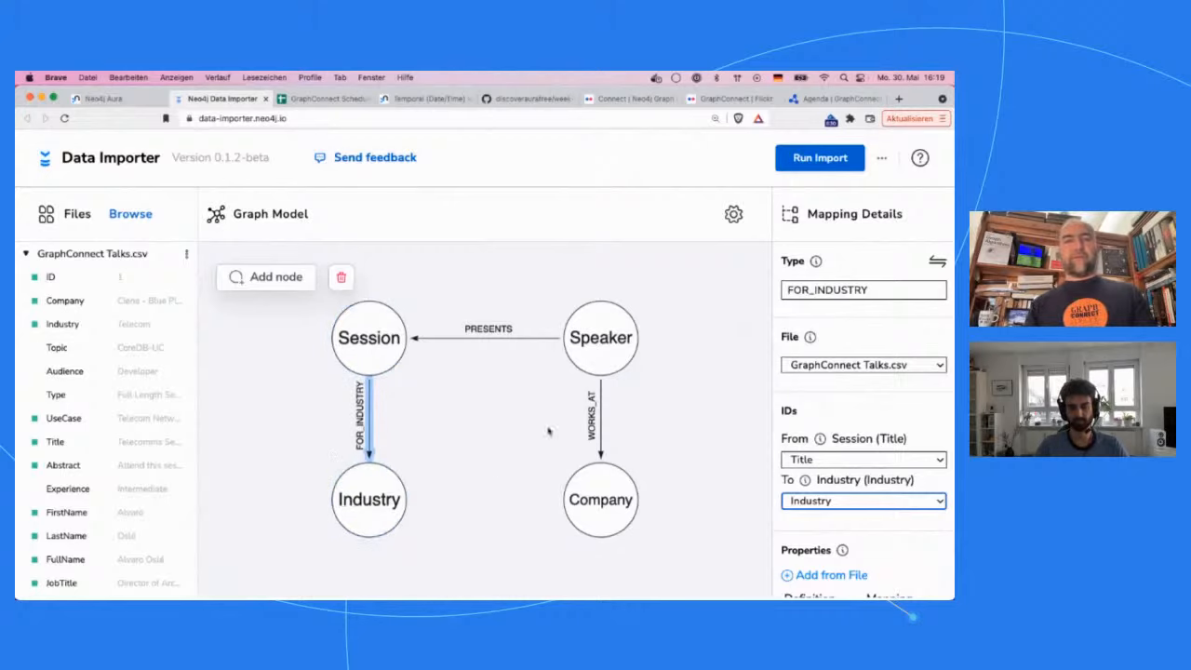
{"action": "left_click", "coordinate": [514, 433]}
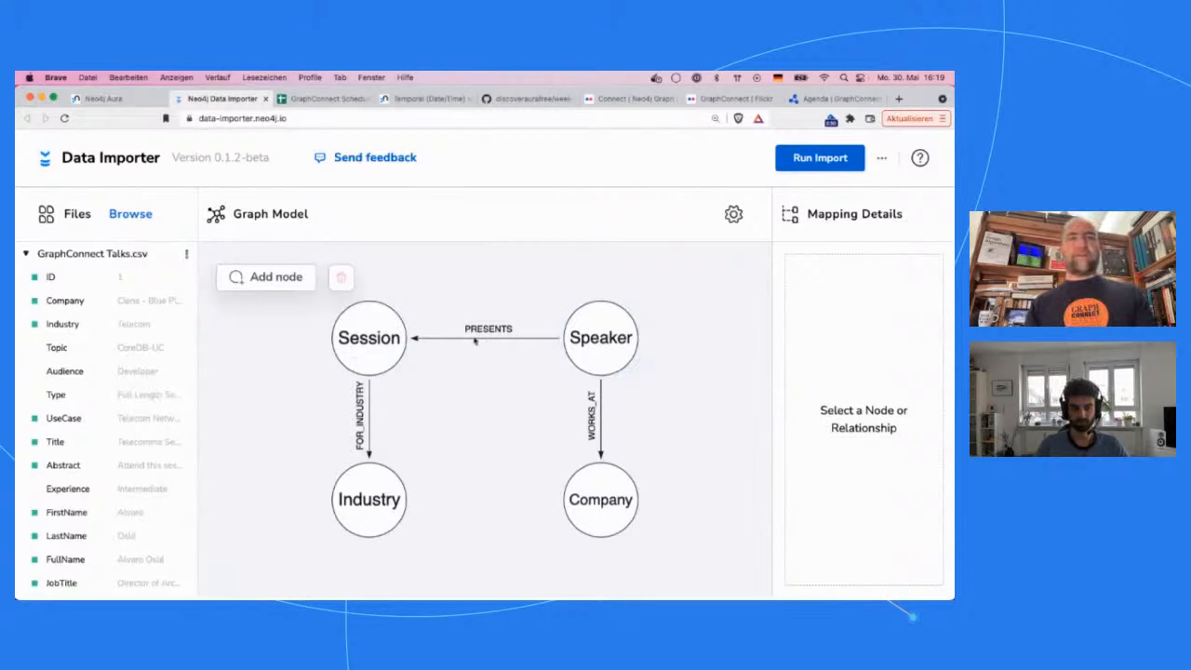
{"action": "scroll", "coordinate": [479, 379], "scroll_direction": "up", "scroll_amount": 1}
{"action": "scroll", "coordinate": [479, 379], "scroll_direction": "right", "scroll_amount": 1}
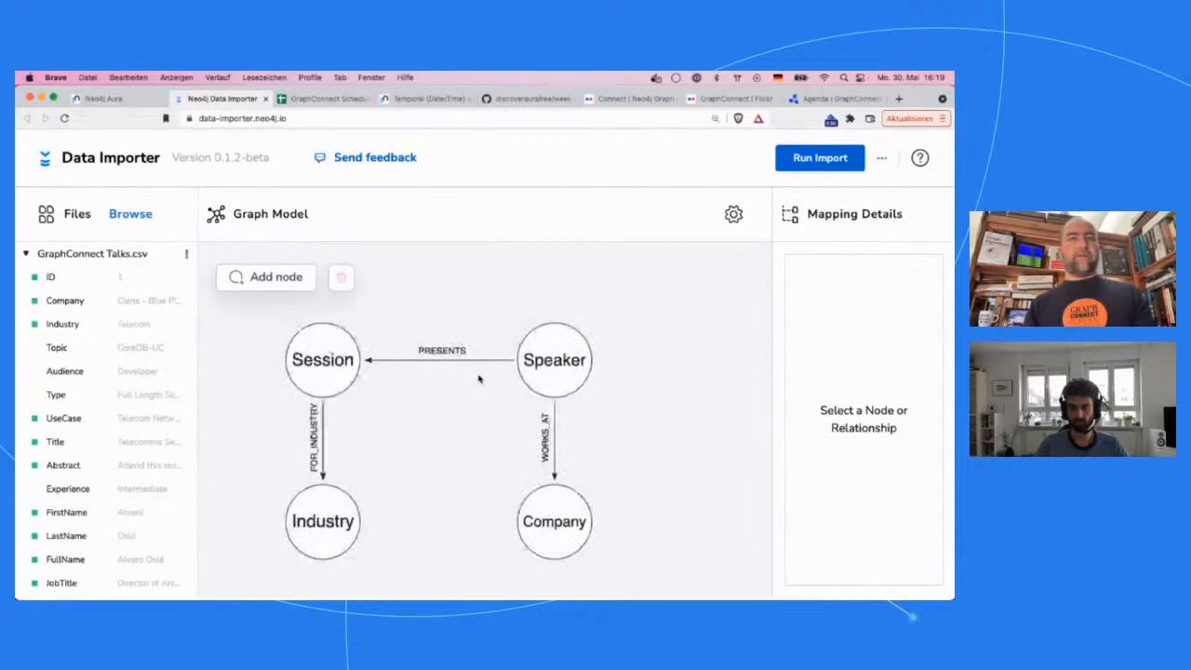
{"action": "scroll", "coordinate": [479, 378], "scroll_direction": "left", "scroll_amount": 1}
{"action": "scroll", "coordinate": [479, 379], "scroll_direction": "right", "scroll_amount": 1}
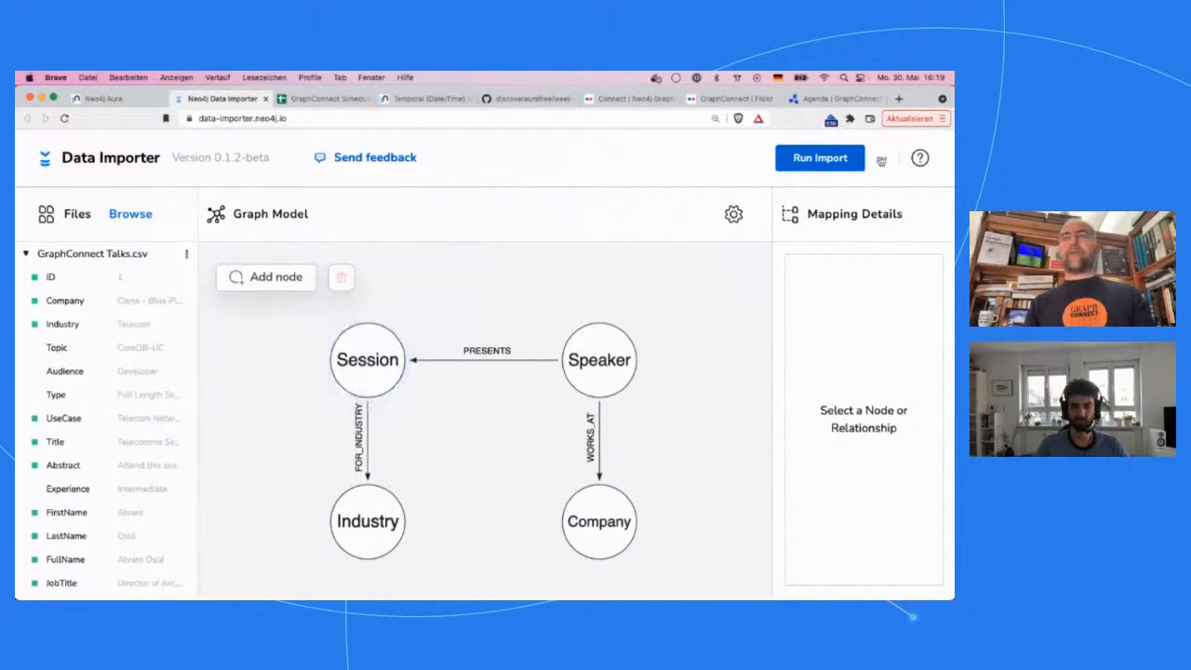
Open the prepared model with its data from data-importer-gc-schedule.zip in the data folder.
{"action": "left_click", "coordinate": [881, 158]}
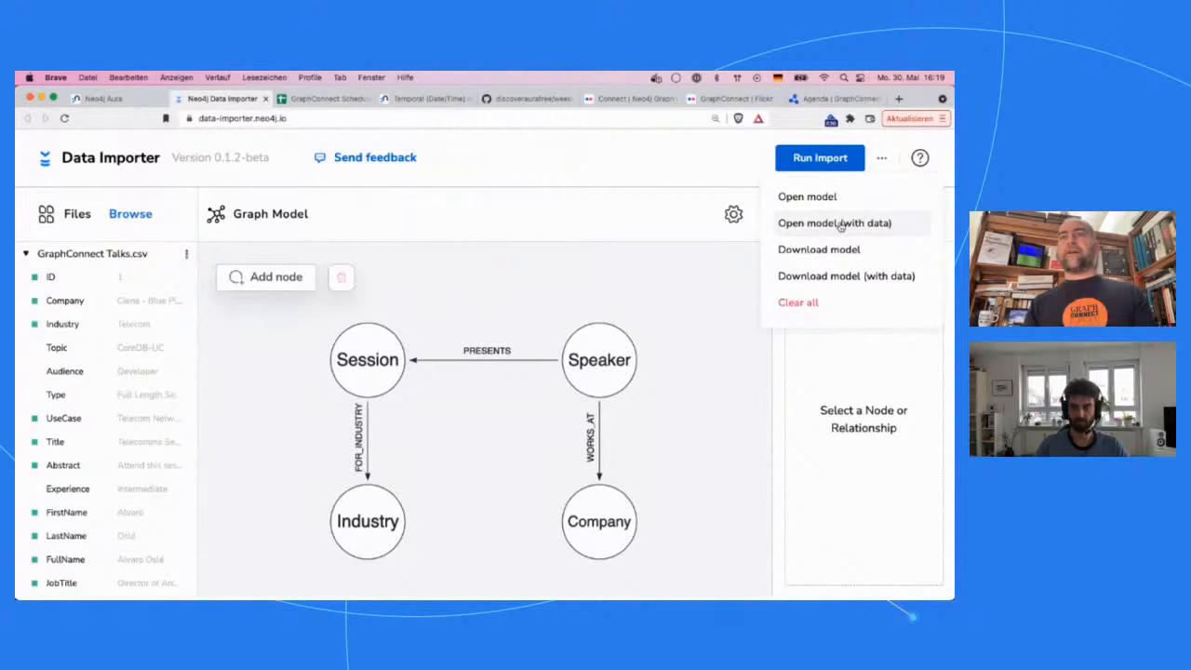
{"action": "left_click", "coordinate": [840, 223]}
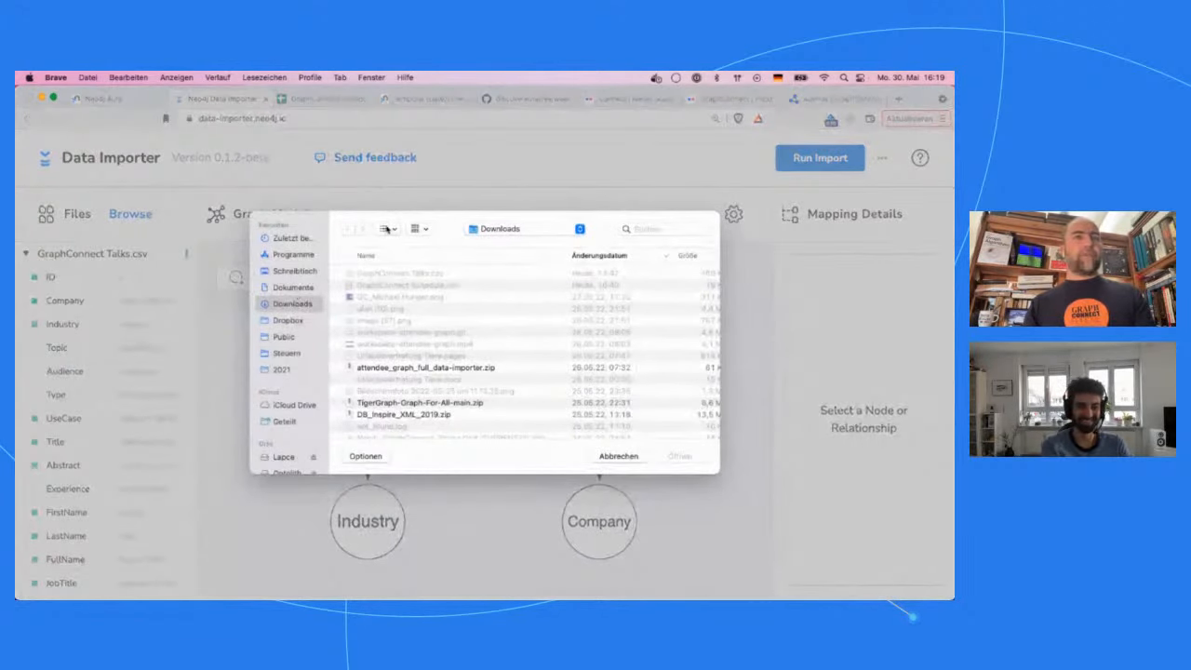
{"action": "left_click", "coordinate": [503, 229]}
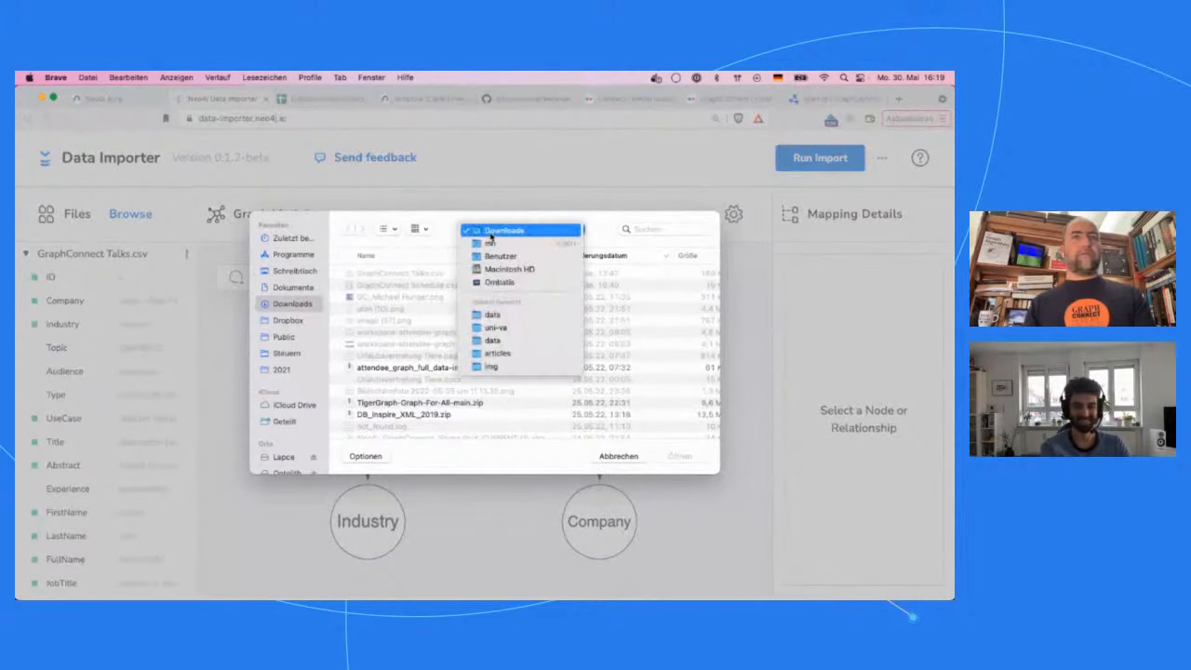
{"action": "left_click", "coordinate": [502, 318]}
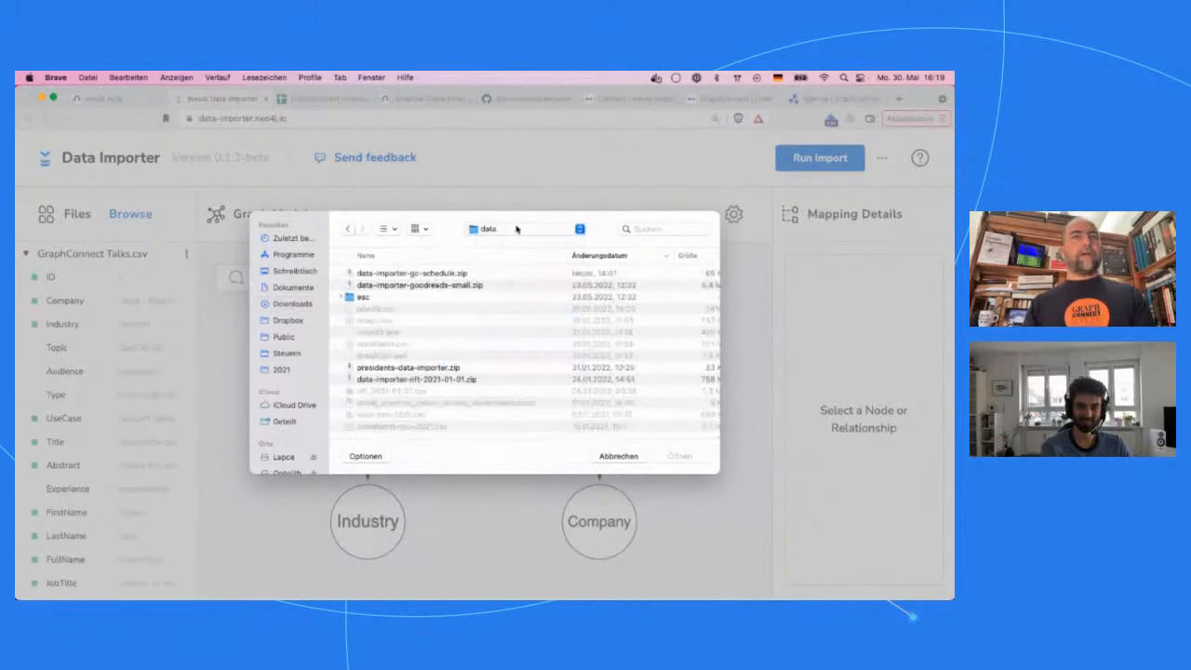
{"action": "double_click", "coordinate": [418, 276]}
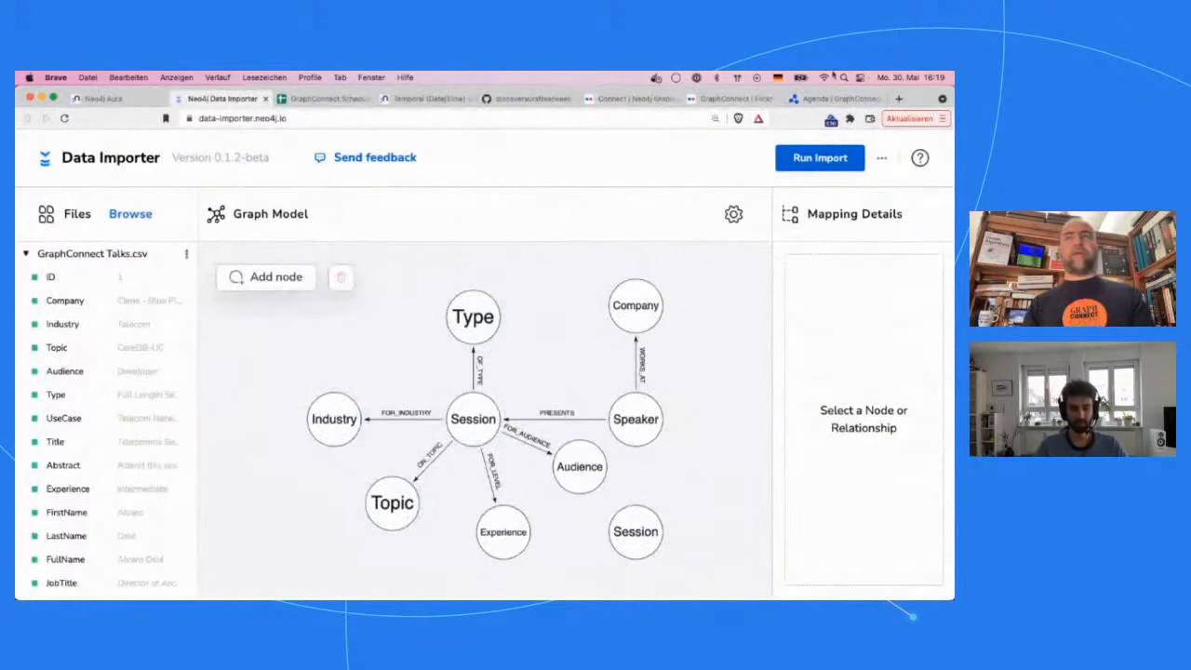
Switch to GitHub and look up the prepared importer archive in the discoveraurafree repository's data folder.
{"action": "left_click", "coordinate": [532, 99]}
{"action": "scroll", "coordinate": [197, 305], "scroll_direction": "up", "scroll_amount": 3}
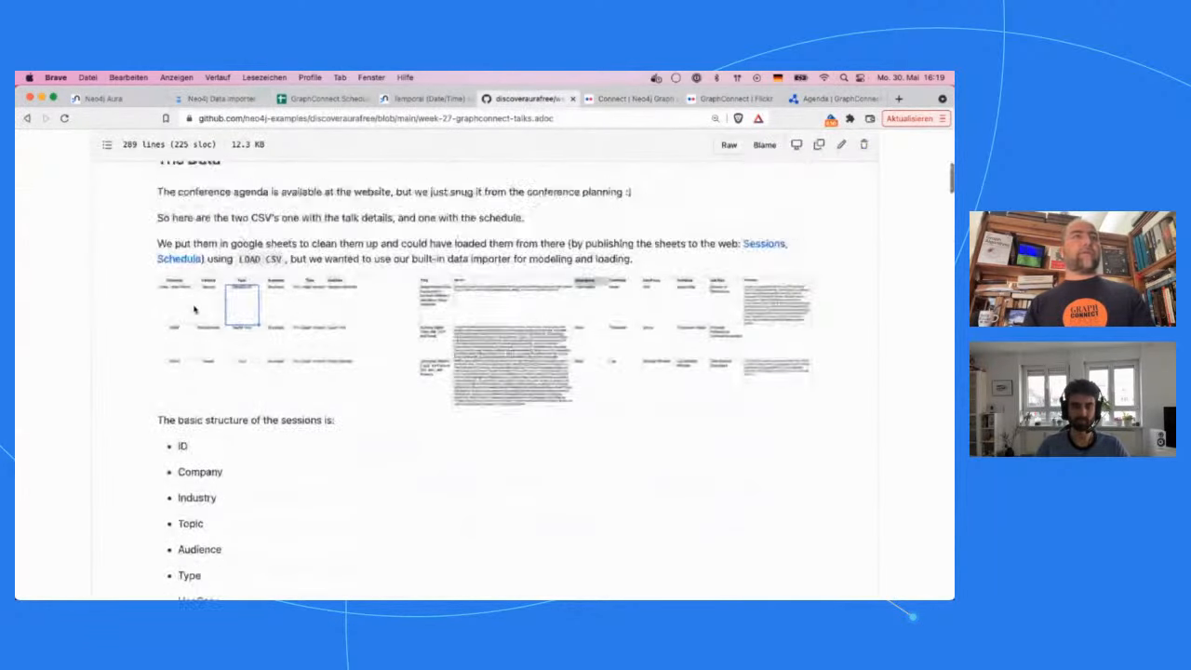
{"action": "scroll", "coordinate": [194, 310], "scroll_direction": "up", "scroll_amount": 10}
{"action": "left_click", "coordinate": [230, 268]}
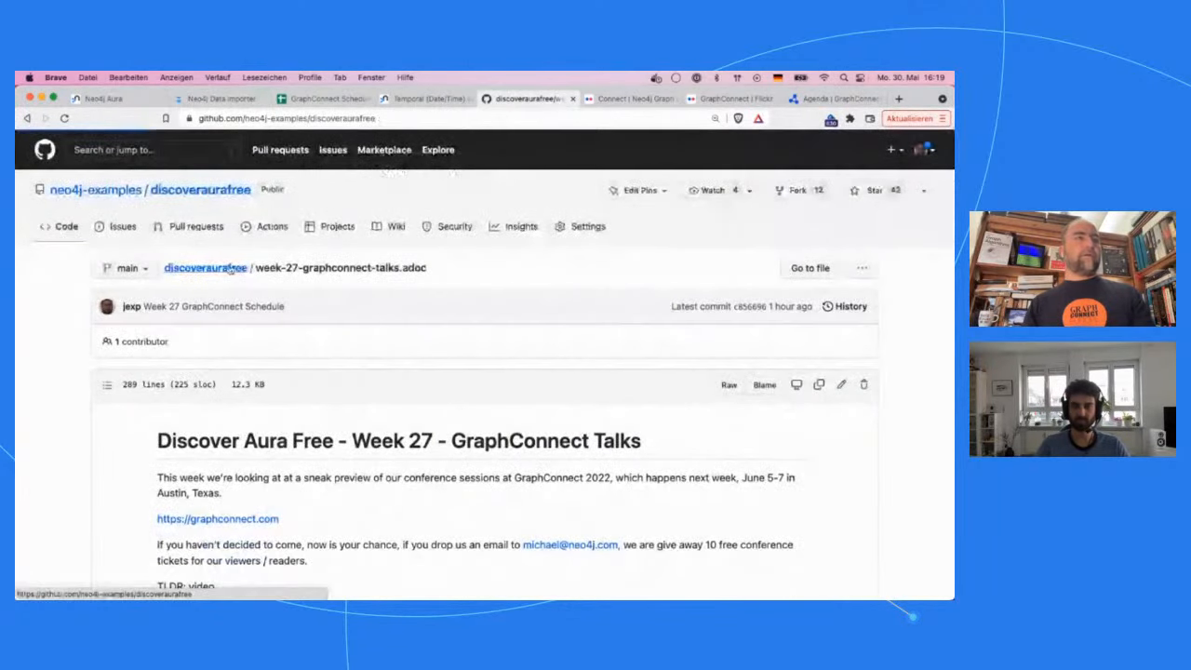
{"action": "left_click", "coordinate": [129, 365]}
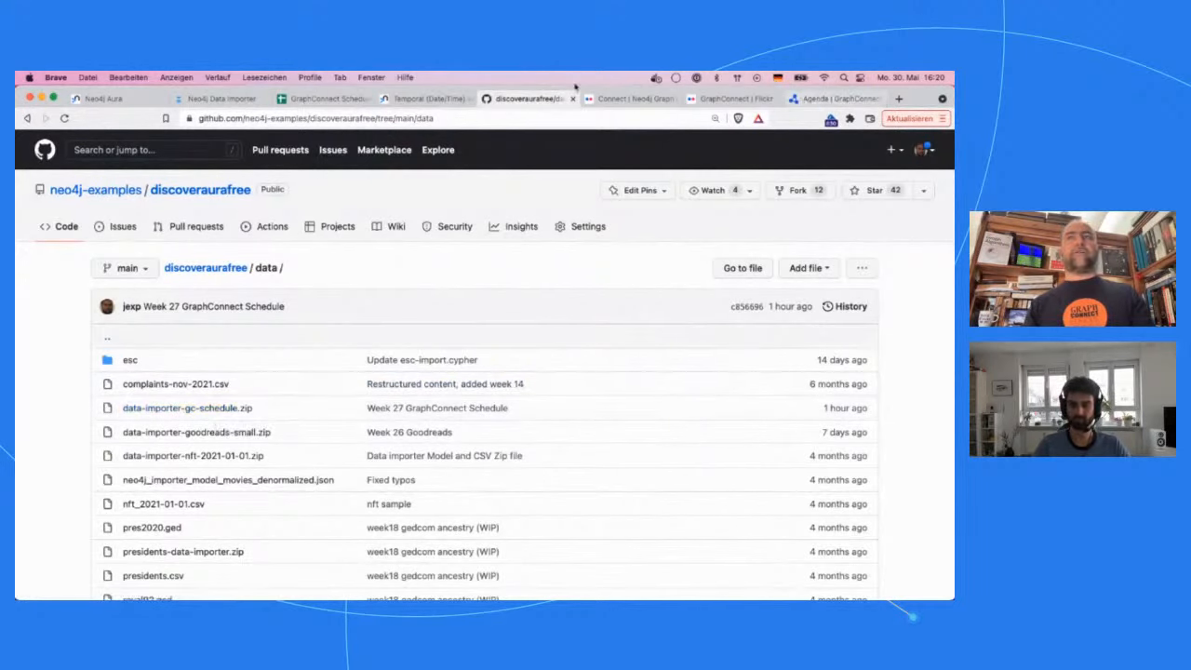
Return to Data Importer and review its options for opening and downloading models alongside the repository's data folder.
{"action": "left_click", "coordinate": [231, 100]}
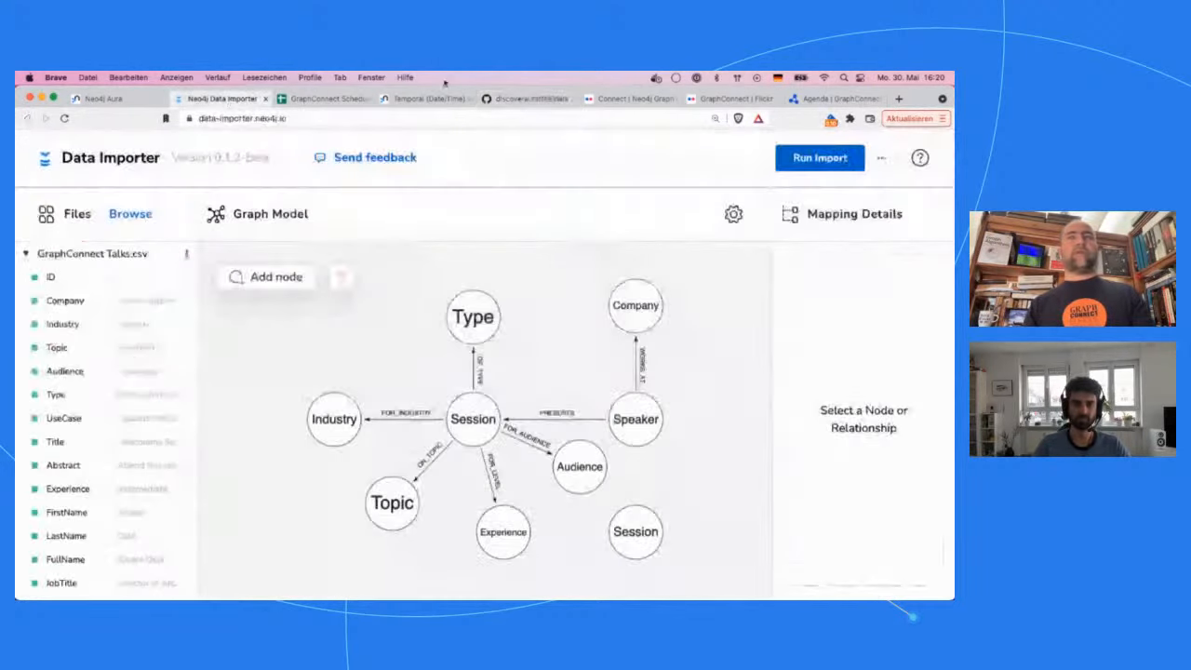
{"action": "left_click", "coordinate": [882, 159]}
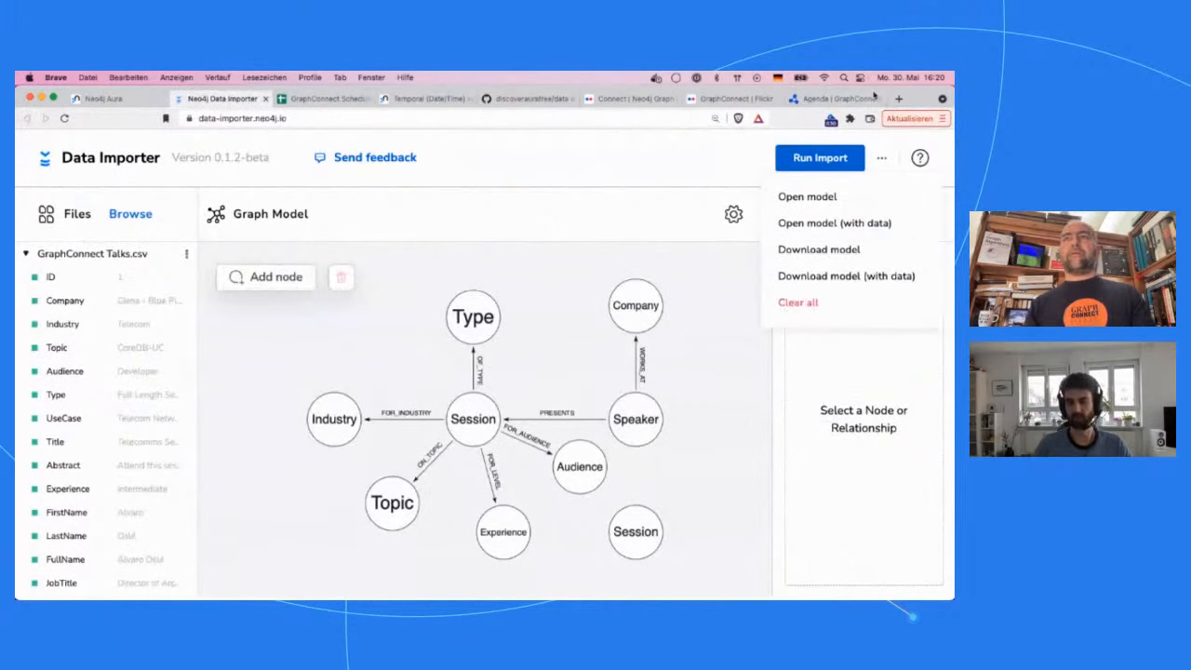
{"action": "left_click", "coordinate": [557, 104]}
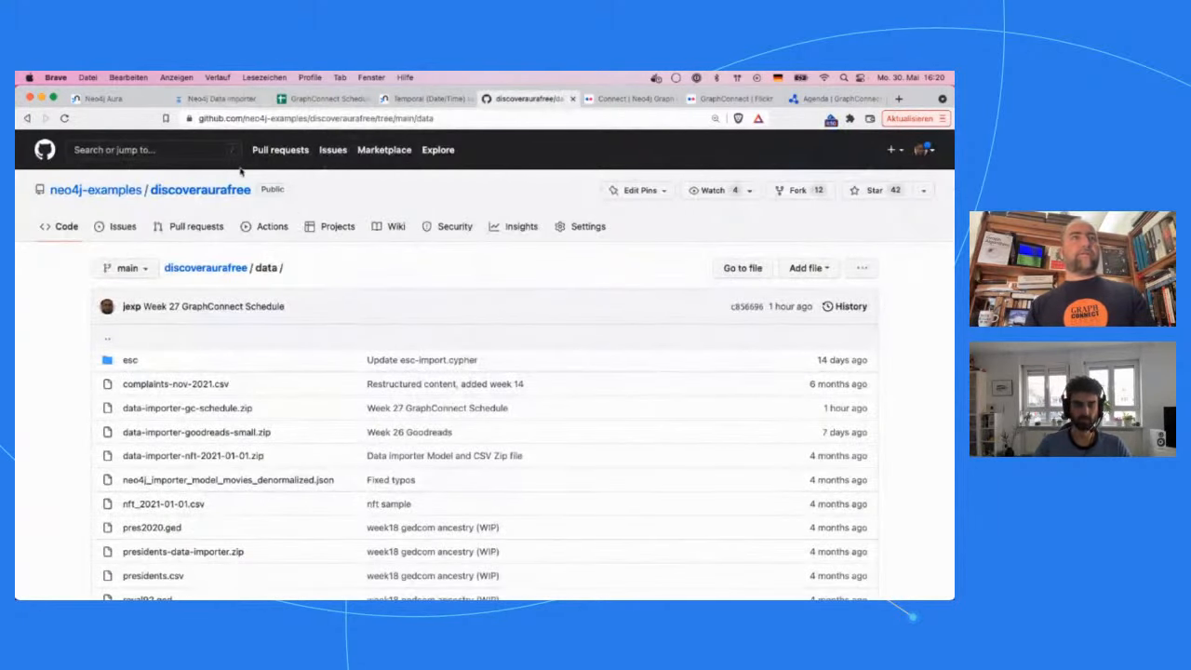
{"action": "left_click", "coordinate": [203, 101]}
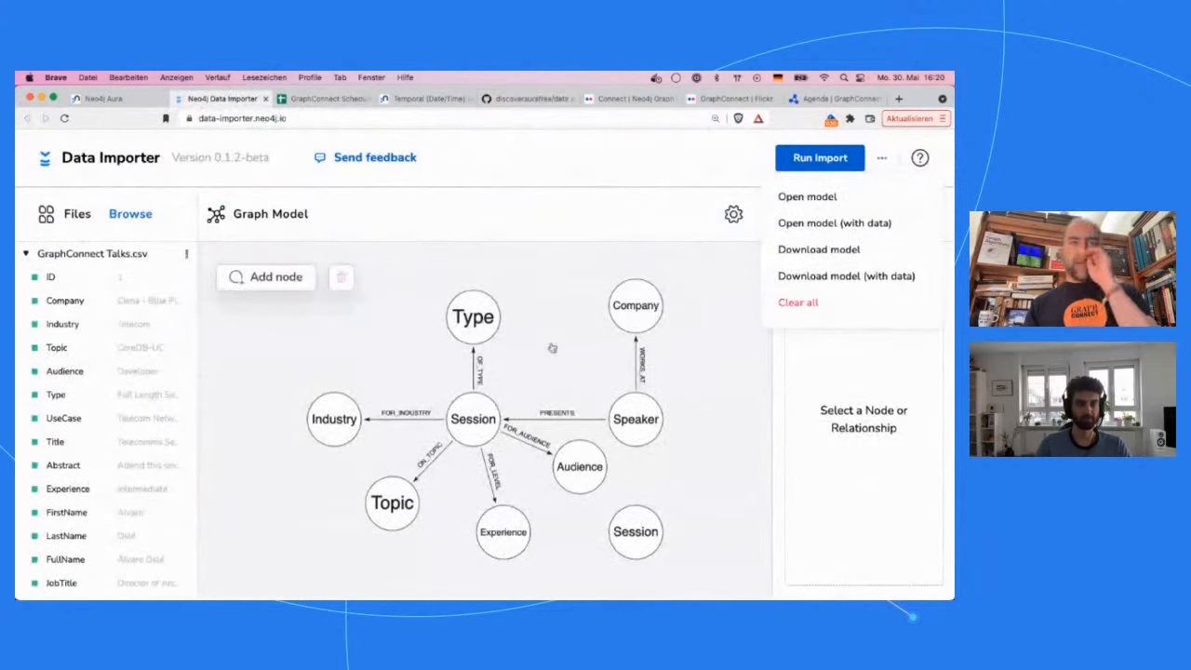
{"action": "left_click", "coordinate": [741, 317]}
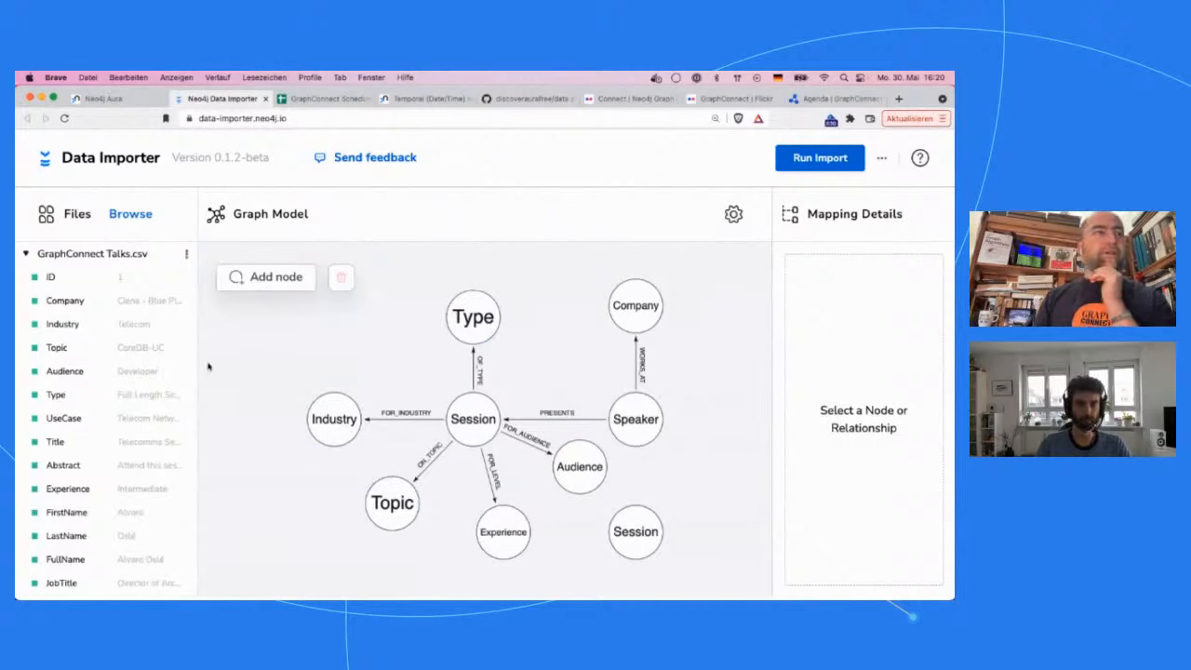
Examine the fields of both CSV files and how the unconnected Session node is mapped to GraphConnect Schedule.csv.
{"action": "scroll", "coordinate": [79, 559], "scroll_direction": "down", "scroll_amount": 3}
{"action": "scroll", "coordinate": [79, 559], "scroll_direction": "up", "scroll_amount": 3}
{"action": "left_click", "coordinate": [26, 255]}
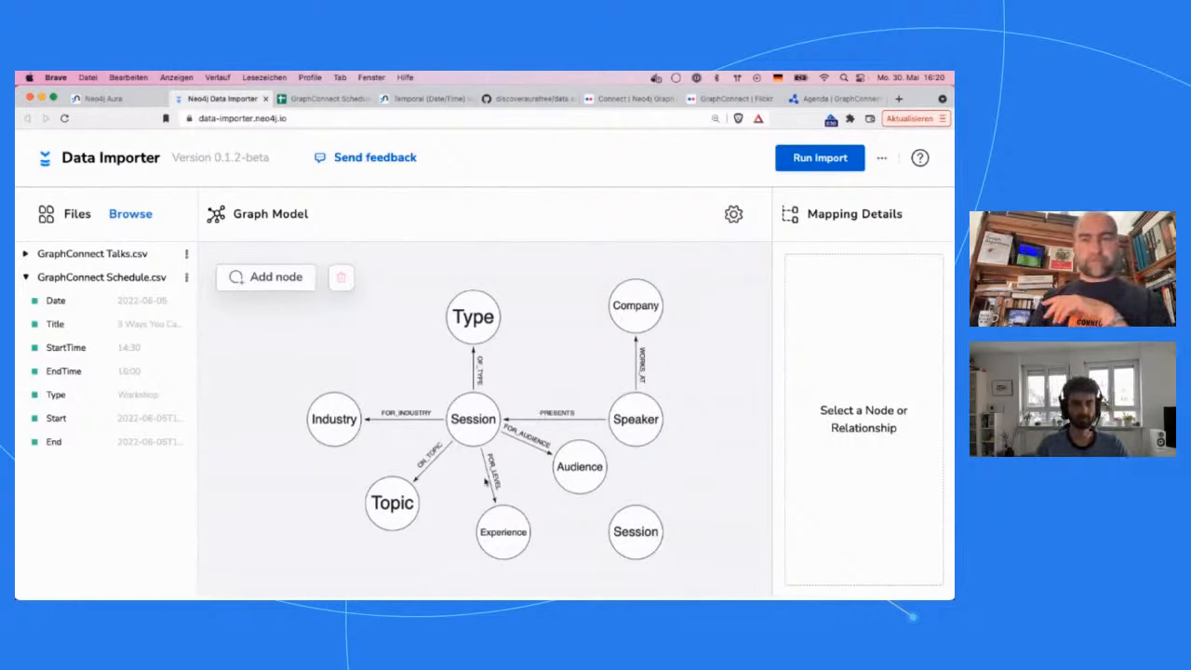
{"action": "left_click", "coordinate": [654, 535]}
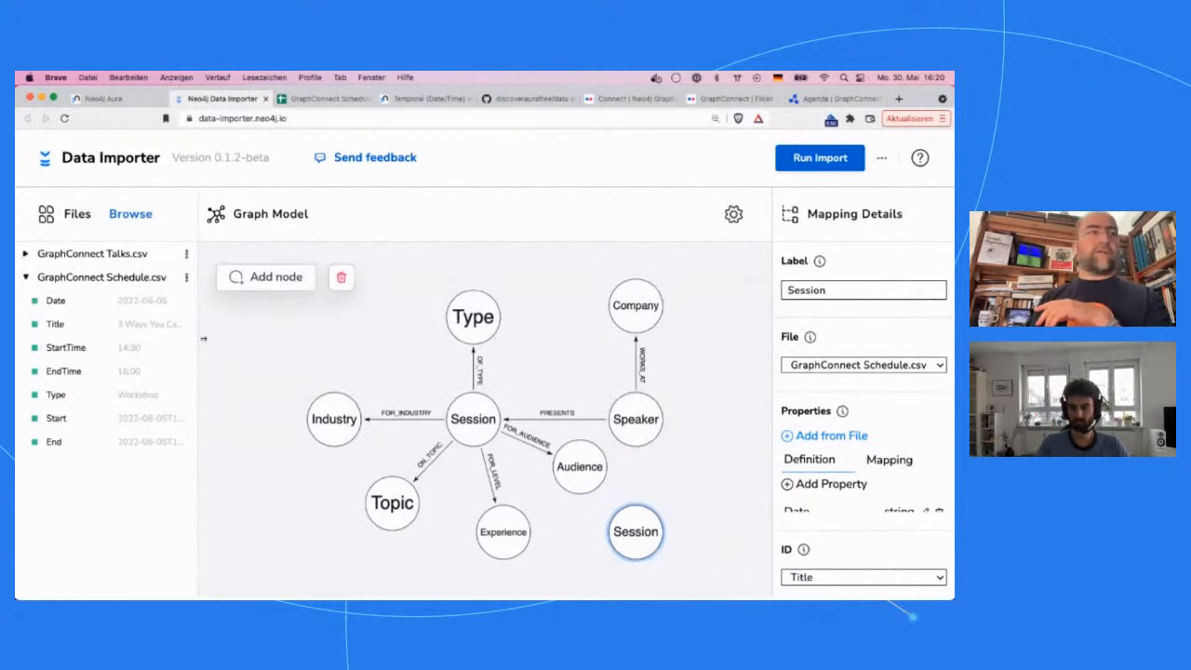
{"action": "left_click", "coordinate": [812, 438]}
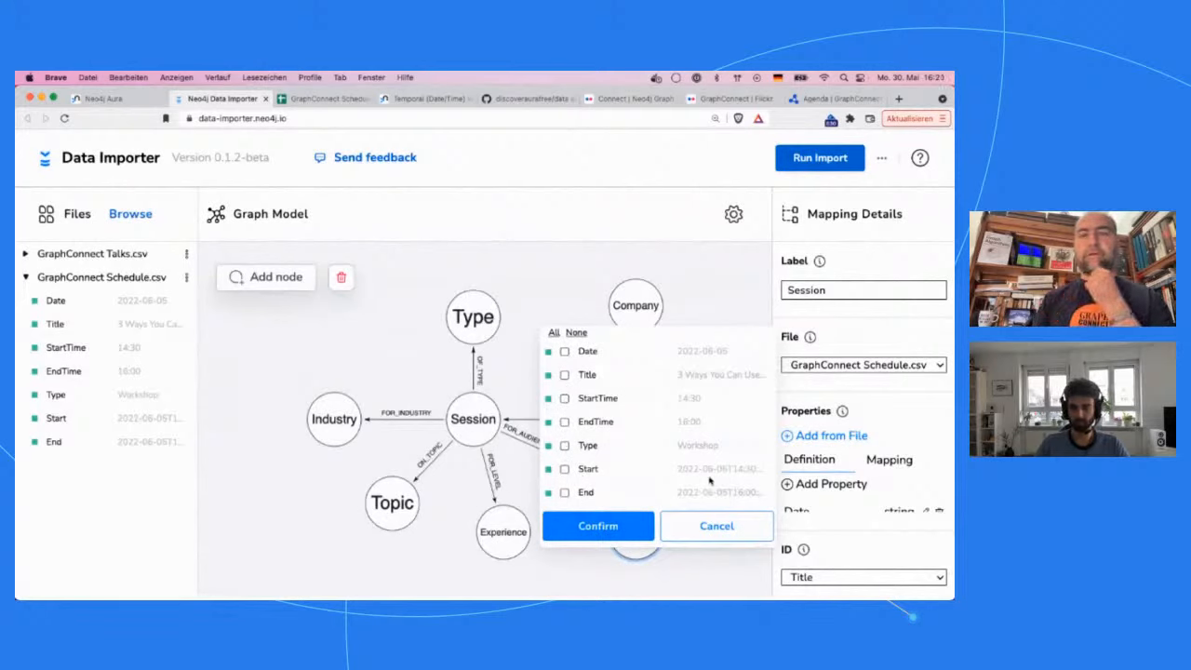
{"action": "left_click", "coordinate": [693, 526]}
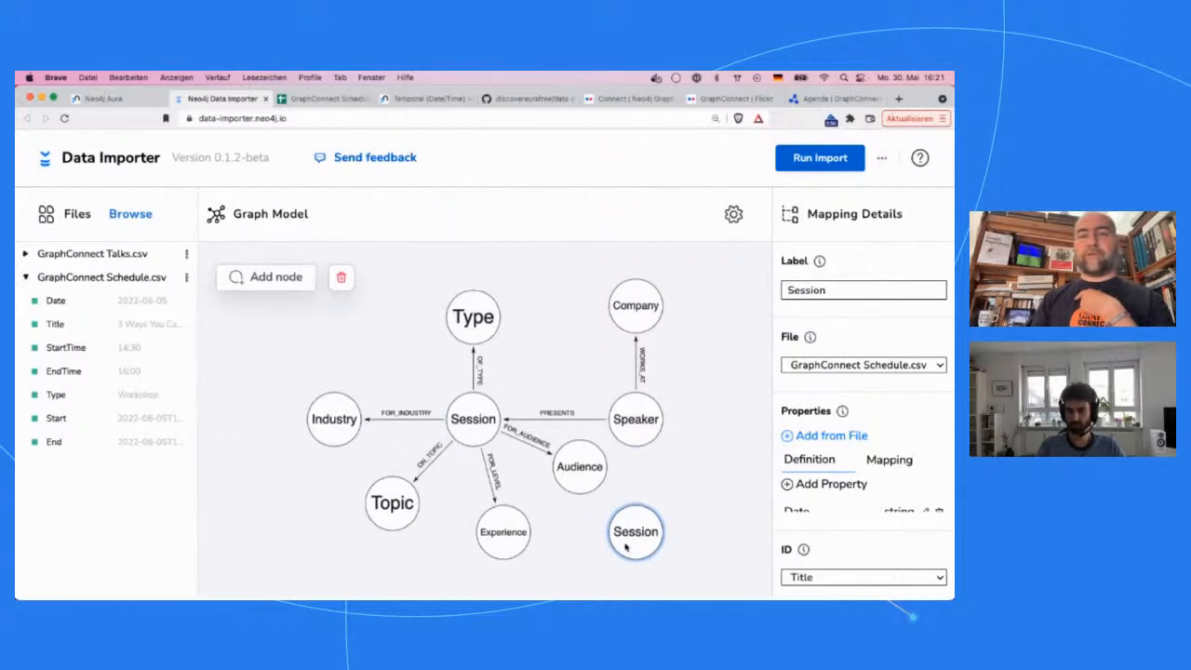
{"action": "scroll", "coordinate": [836, 475], "scroll_direction": "down", "scroll_amount": 1}
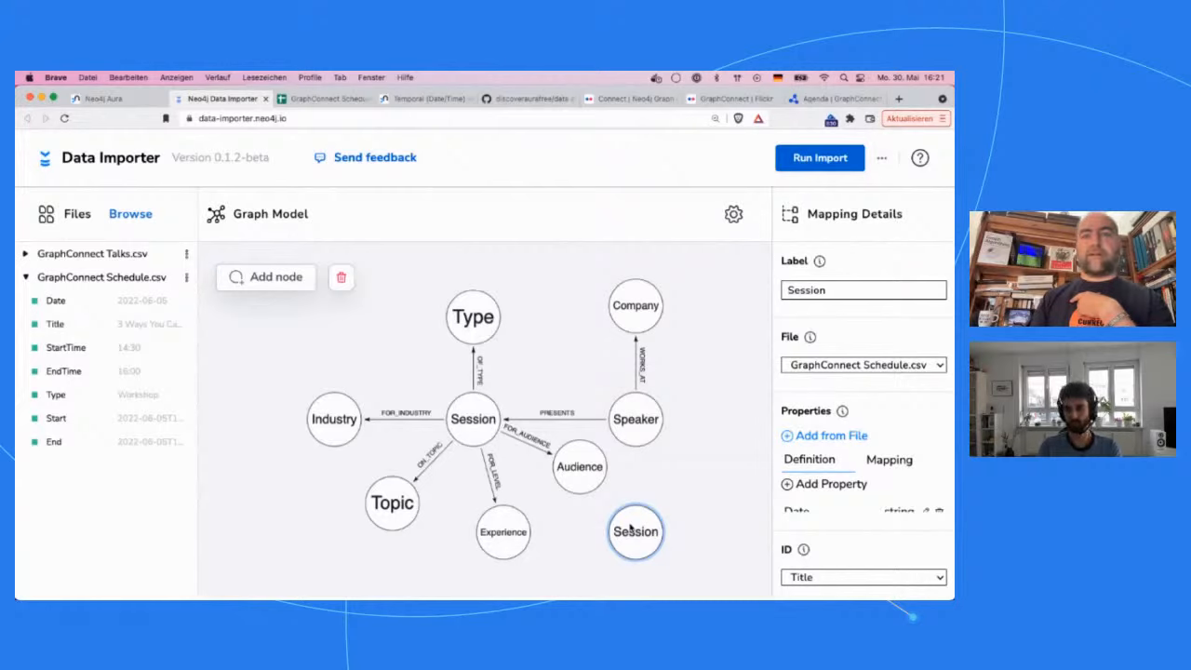
{"action": "left_click", "coordinate": [25, 253]}
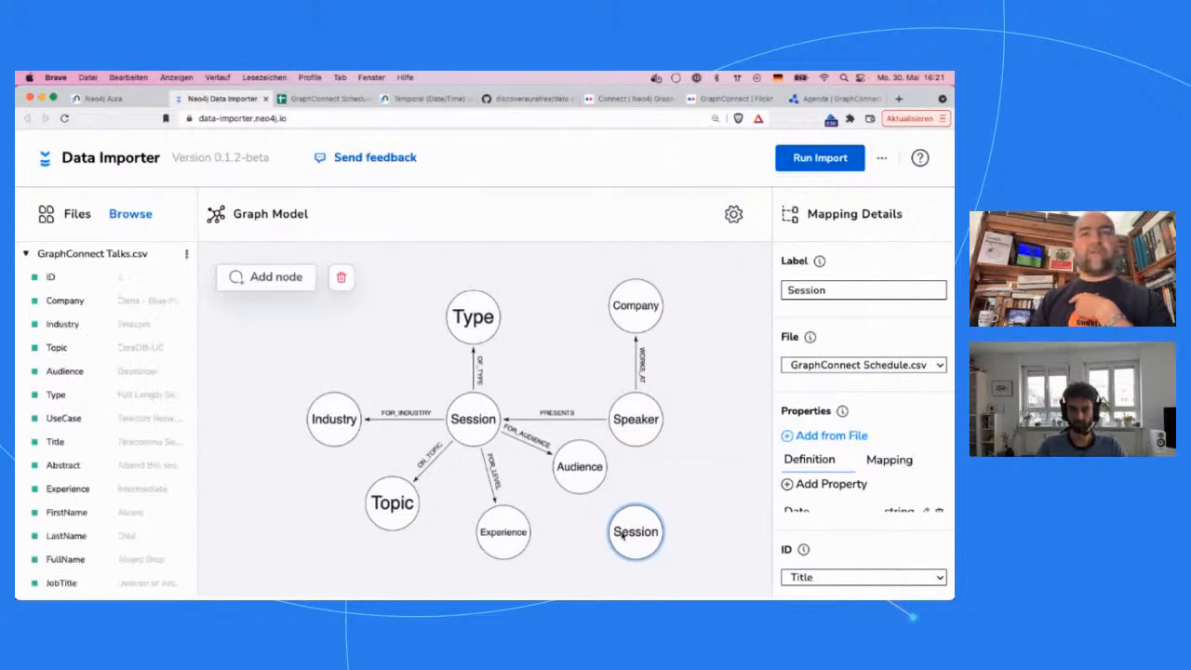
Compare the Session node connected to the graph with the unconnected Session node mapped to GraphConnect Schedule.csv.
{"action": "left_click", "coordinate": [473, 421]}
{"action": "left_click", "coordinate": [636, 535]}
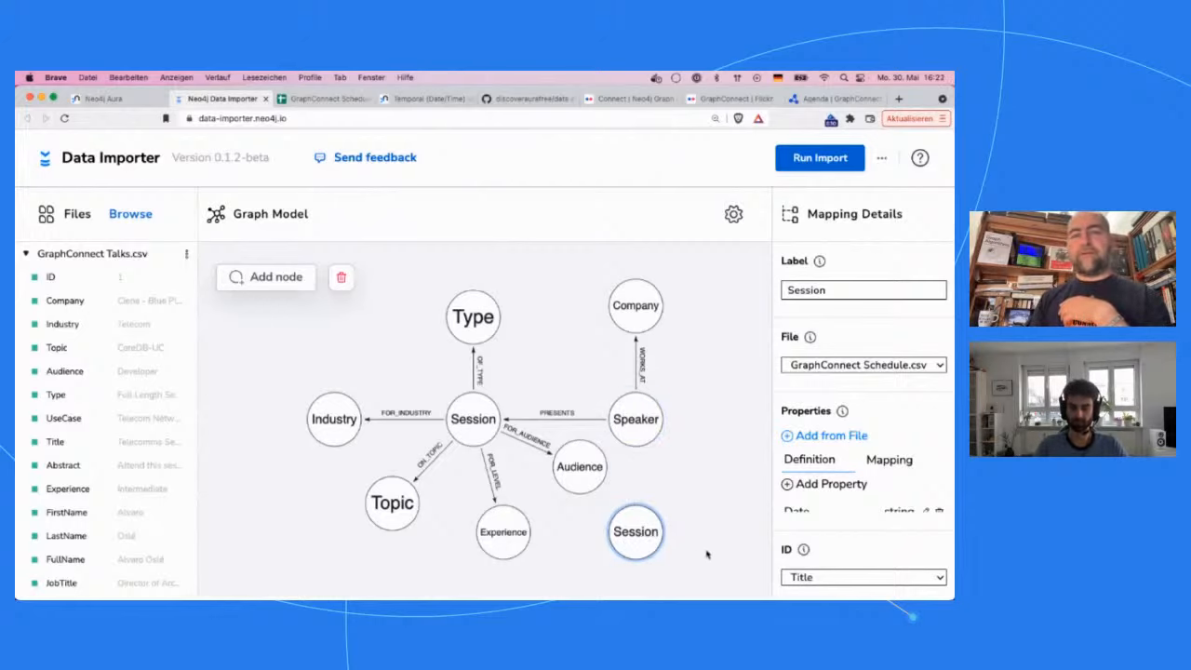
{"action": "scroll", "coordinate": [880, 478], "scroll_direction": "down", "scroll_amount": 1}
{"action": "scroll", "coordinate": [879, 484], "scroll_direction": "up", "scroll_amount": 1}
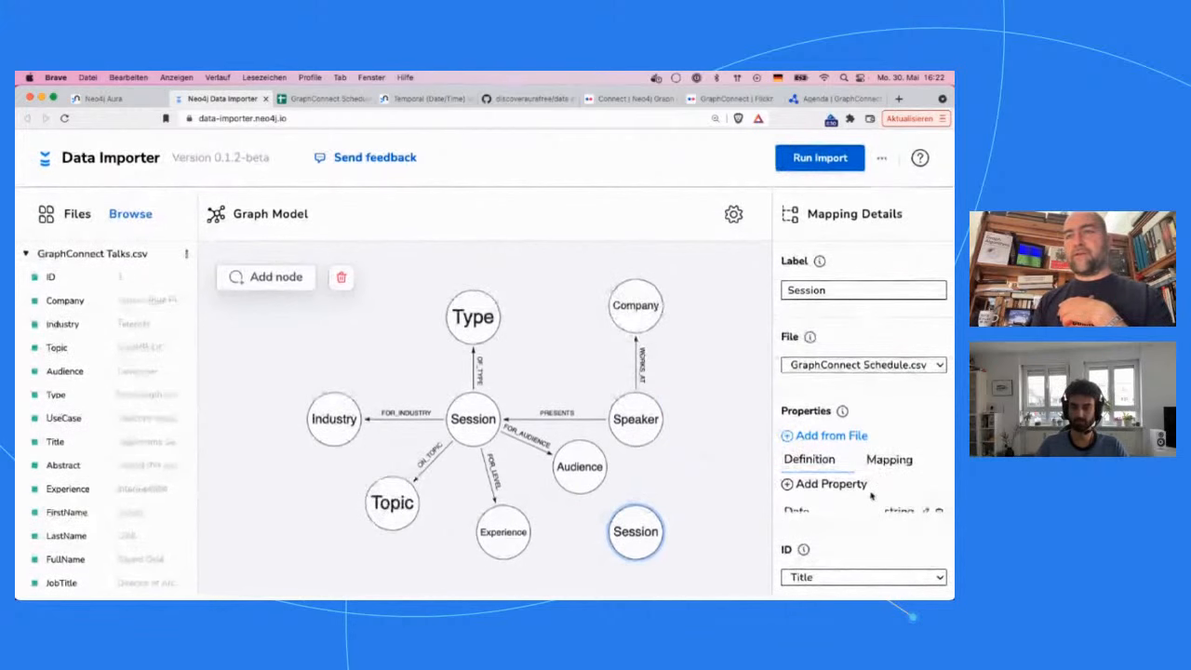
{"action": "scroll", "coordinate": [873, 496], "scroll_direction": "down", "scroll_amount": 1}
{"action": "scroll", "coordinate": [871, 497], "scroll_direction": "up", "scroll_amount": 1}
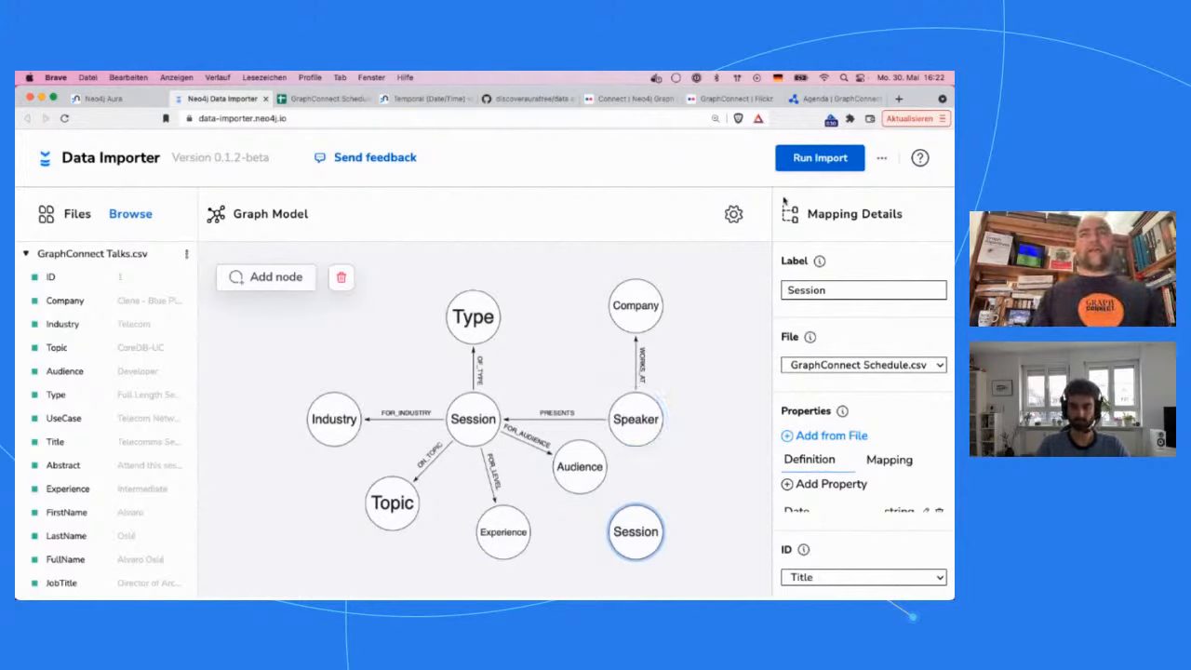
Run the import into the graphconnect database as user neo4j, pasting the database password.
{"action": "left_click", "coordinate": [831, 156]}
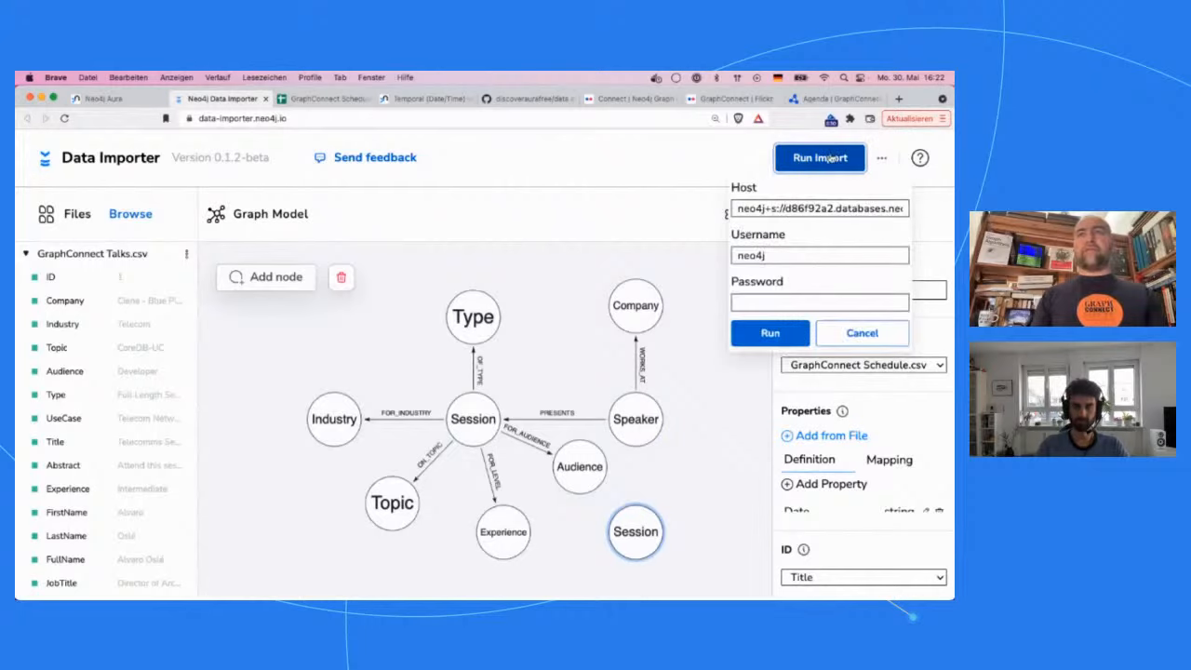
{"action": "left_click", "coordinate": [745, 302]}
{"action": "key", "text": "super+Tab"}
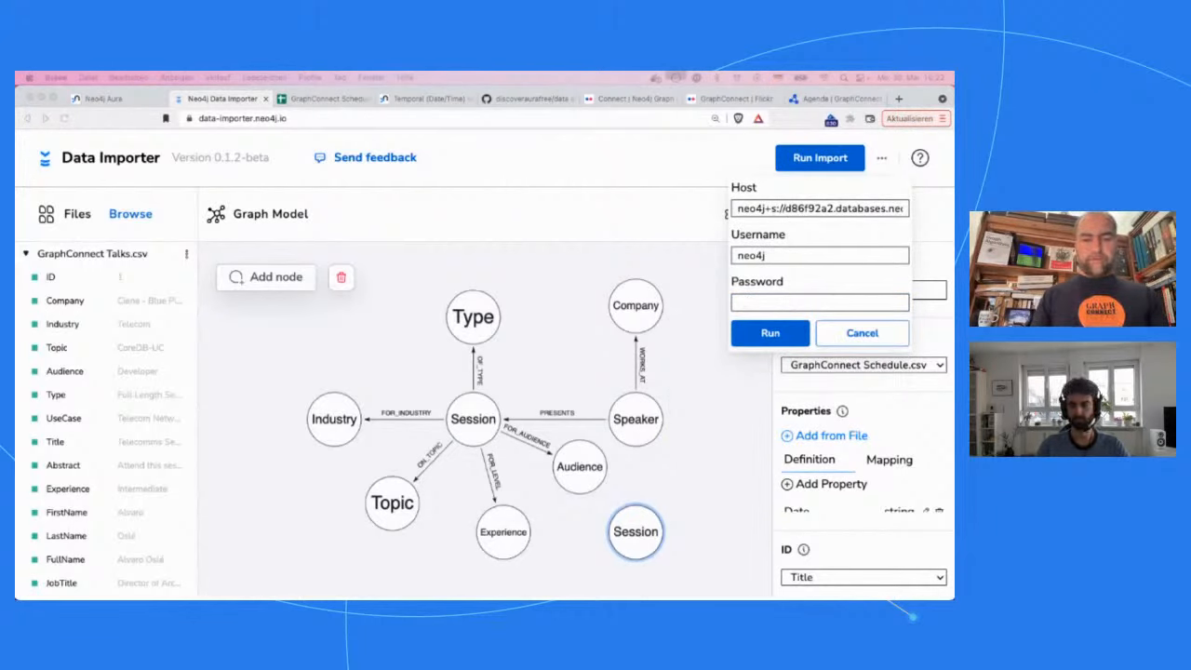
{"action": "left_click", "coordinate": [802, 304]}
{"action": "key", "text": "super+v"}
{"action": "left_click", "coordinate": [784, 332]}
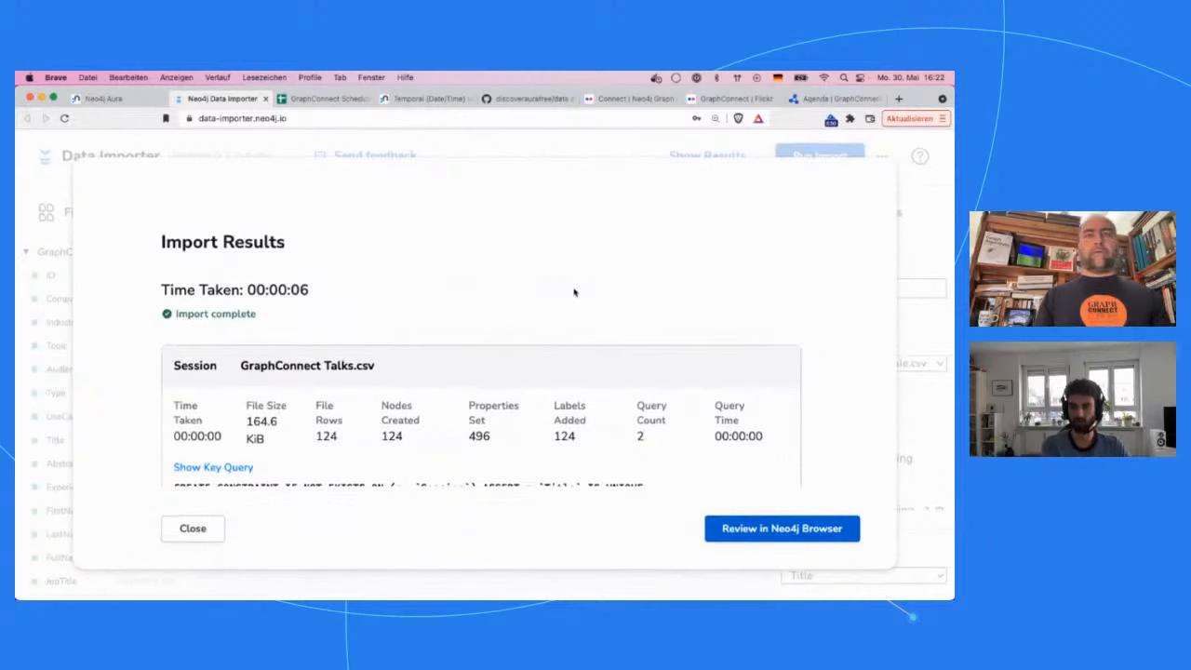
Check the start of the import results and the graphconnect instance page in Neo4j Aura, returning to Data Importer.
{"action": "scroll", "coordinate": [519, 400], "scroll_direction": "down", "scroll_amount": 2}
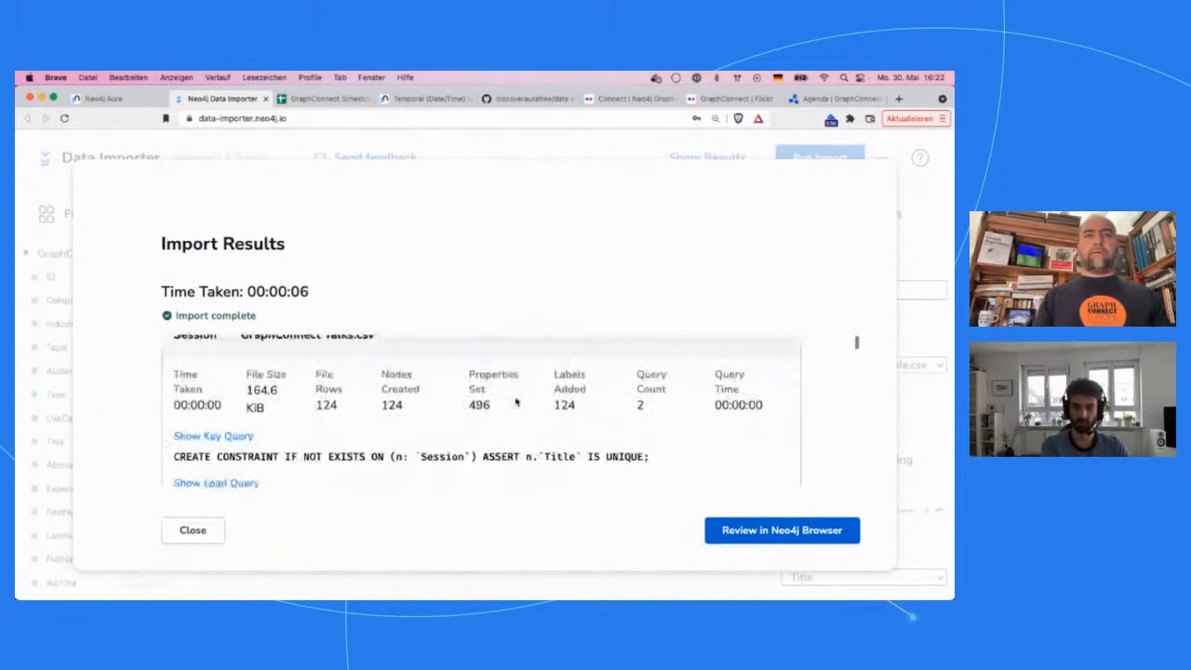
{"action": "scroll", "coordinate": [493, 396], "scroll_direction": "up", "scroll_amount": 2}
{"action": "left_click", "coordinate": [111, 99]}
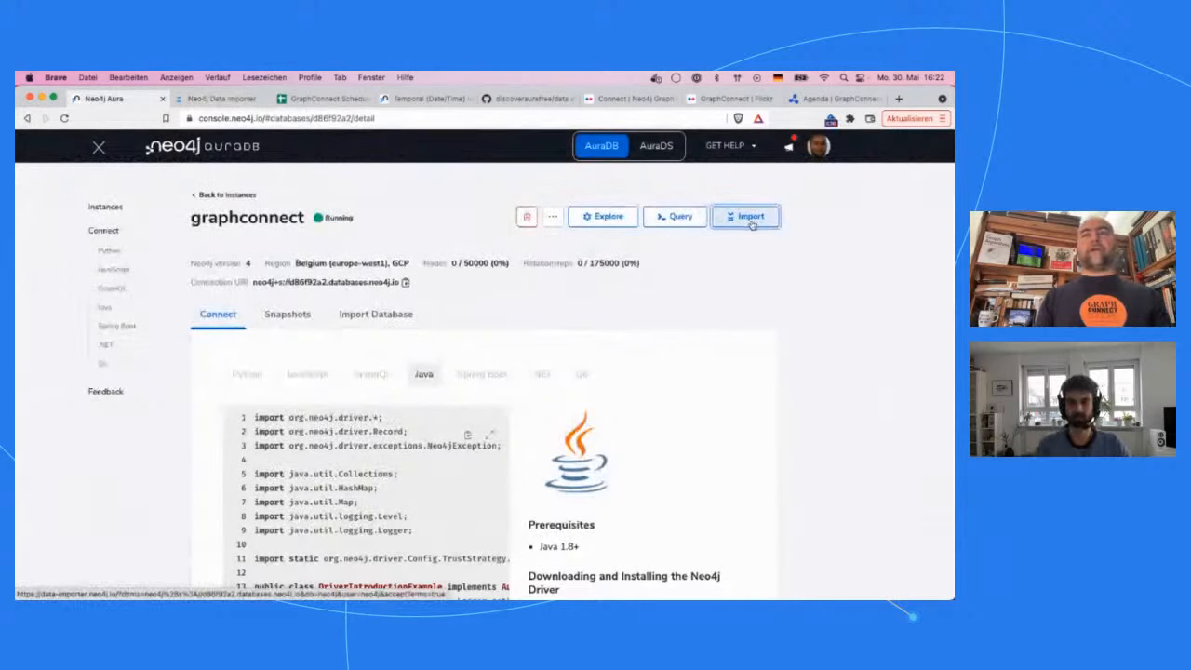
{"action": "left_click", "coordinate": [204, 98]}
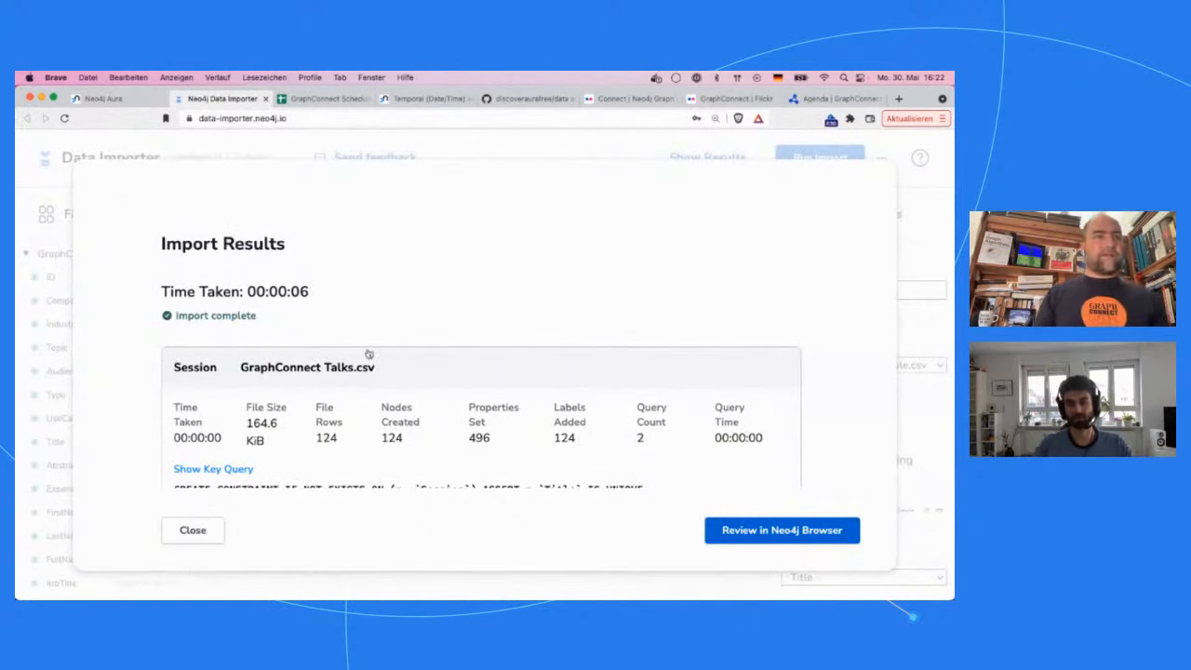
Examine the key and load queries for the Session nodes imported from GraphConnect Talks.csv.
{"action": "scroll", "coordinate": [368, 353], "scroll_direction": "down", "scroll_amount": 2}
{"action": "scroll", "coordinate": [368, 354], "scroll_direction": "up", "scroll_amount": 2}
{"action": "scroll", "coordinate": [290, 441], "scroll_direction": "down", "scroll_amount": 1}
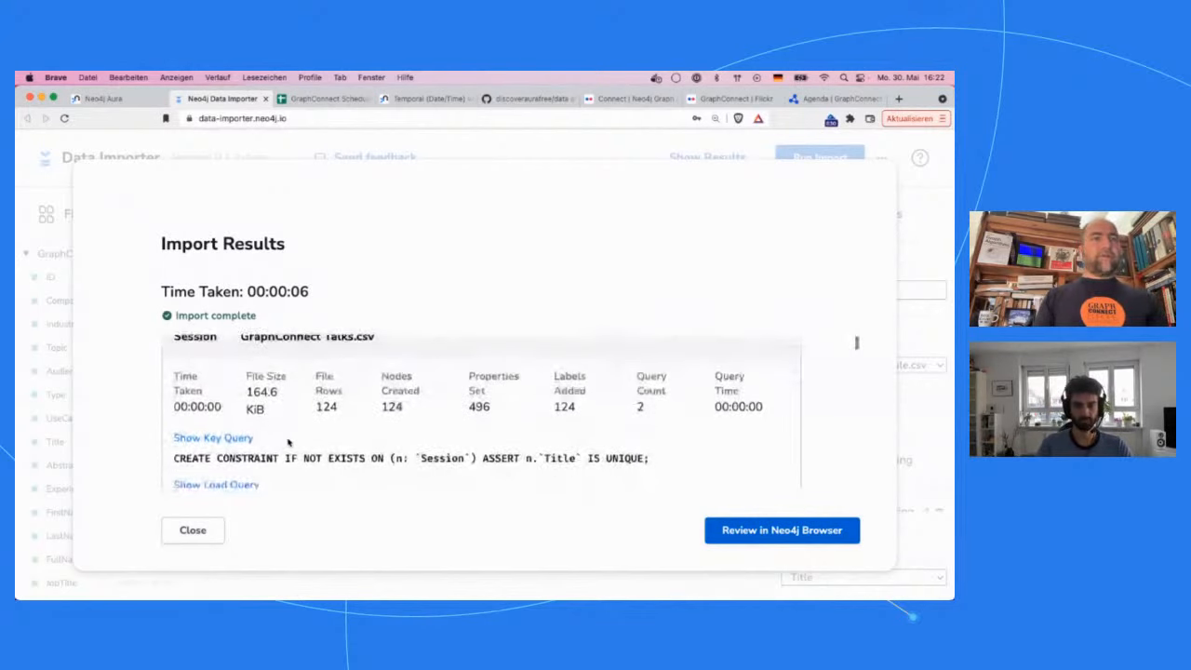
{"action": "scroll", "coordinate": [288, 443], "scroll_direction": "down", "scroll_amount": 4}
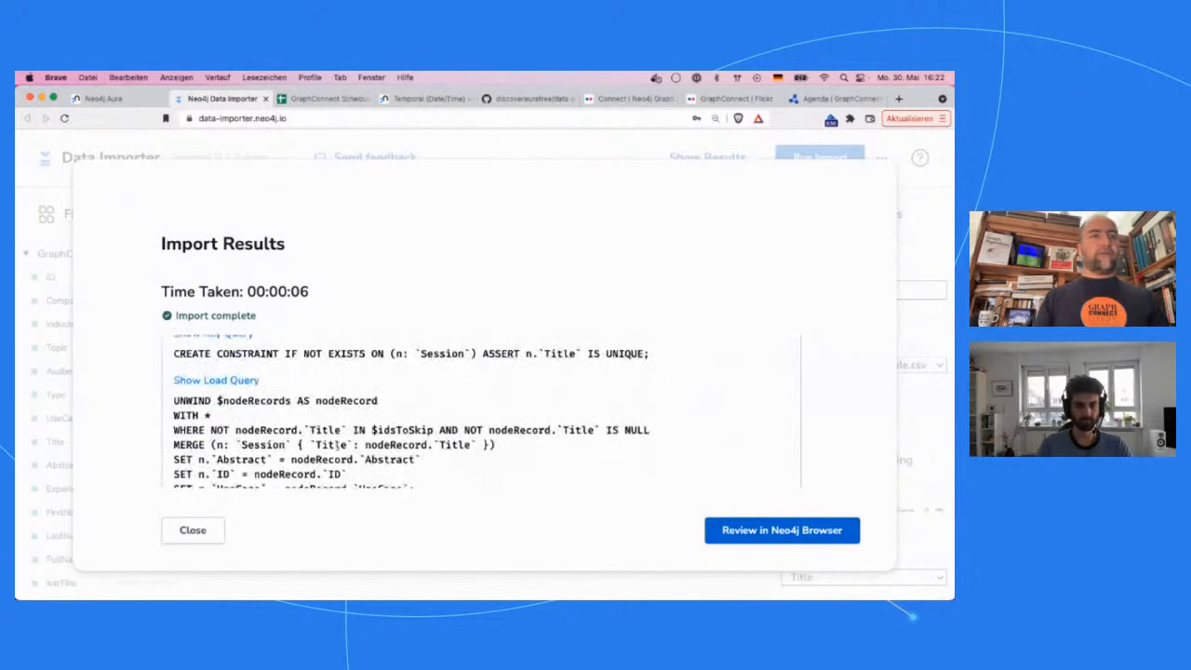
{"action": "scroll", "coordinate": [314, 444], "scroll_direction": "down", "scroll_amount": 2}
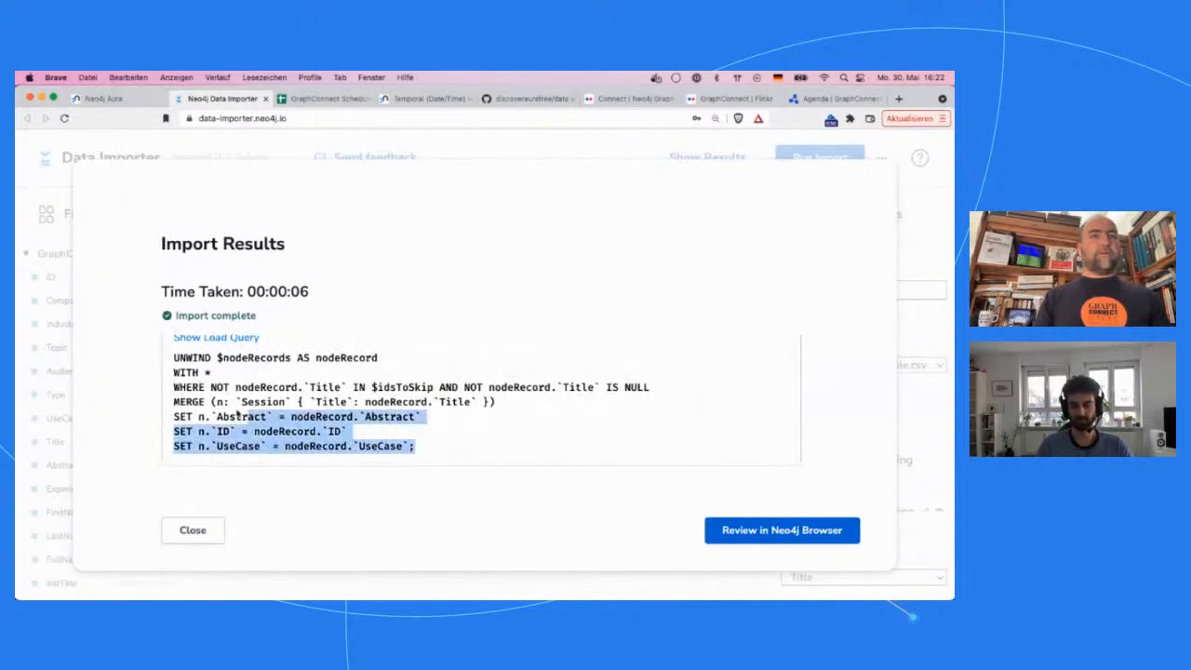
{"action": "left_click_drag", "start_coordinate": [250, 412], "coordinate": [176, 387]}
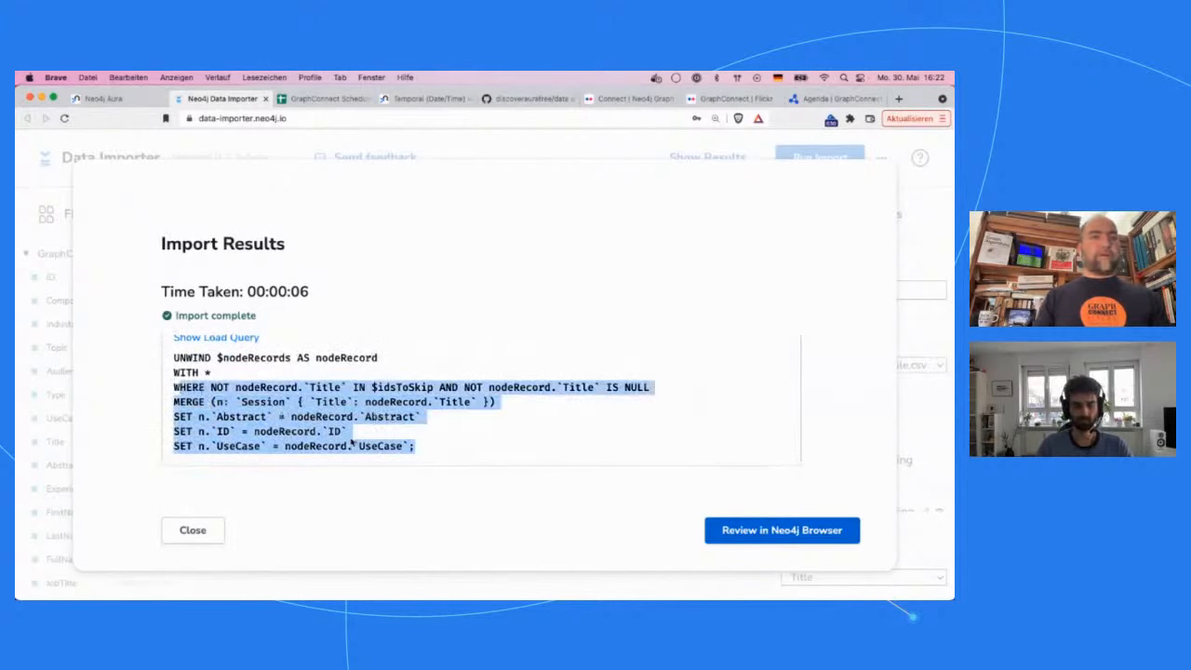
{"action": "scroll", "coordinate": [400, 460], "scroll_direction": "up", "scroll_amount": 5}
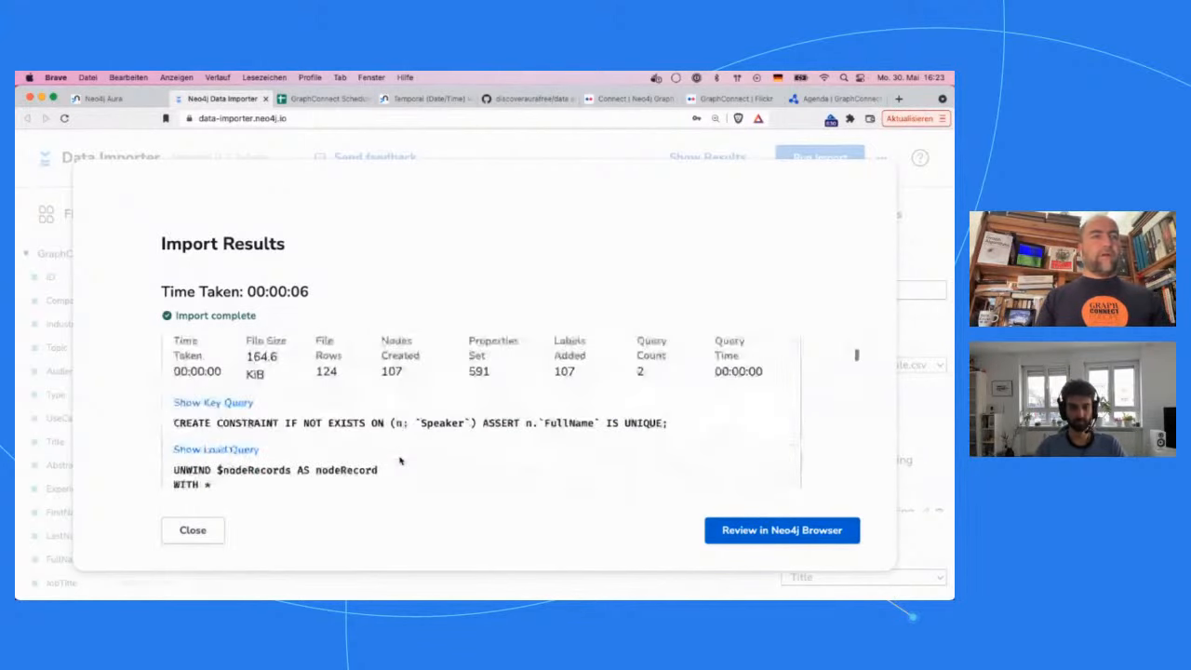
Review the import results for the Speaker, Industry, Topic, Experience, Type and Company nodes.
{"action": "scroll", "coordinate": [400, 460], "scroll_direction": "down", "scroll_amount": 10}
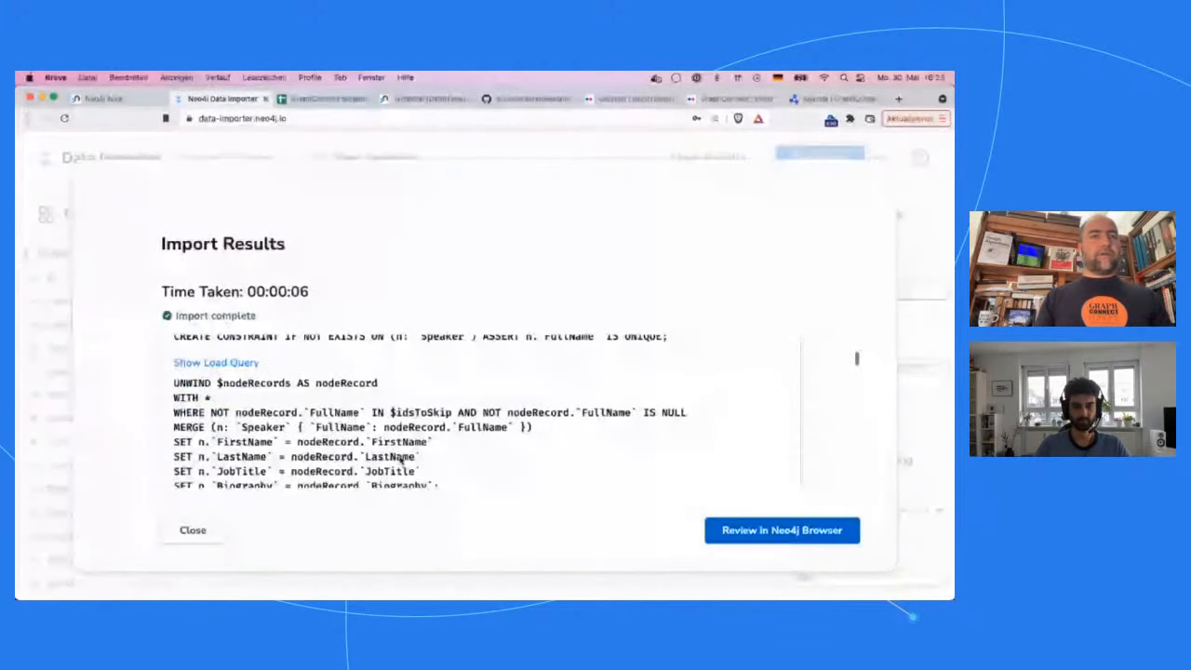
{"action": "scroll", "coordinate": [399, 457], "scroll_direction": "down", "scroll_amount": 5}
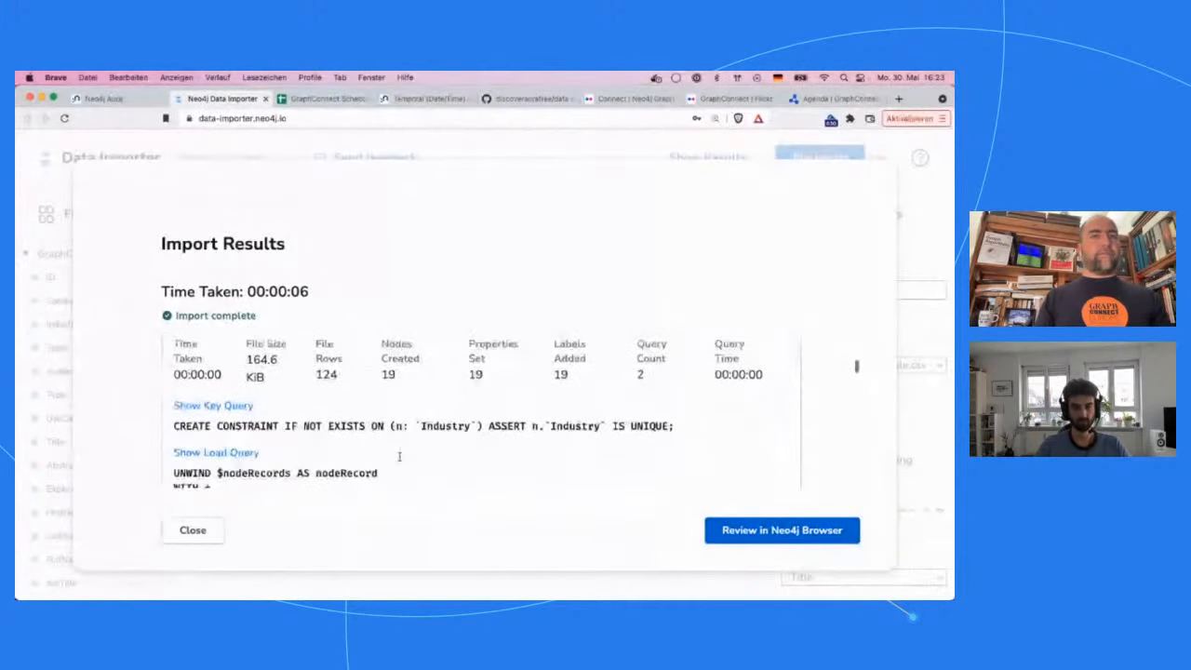
{"action": "scroll", "coordinate": [400, 459], "scroll_direction": "up", "scroll_amount": 2}
{"action": "scroll", "coordinate": [400, 459], "scroll_direction": "down", "scroll_amount": 3}
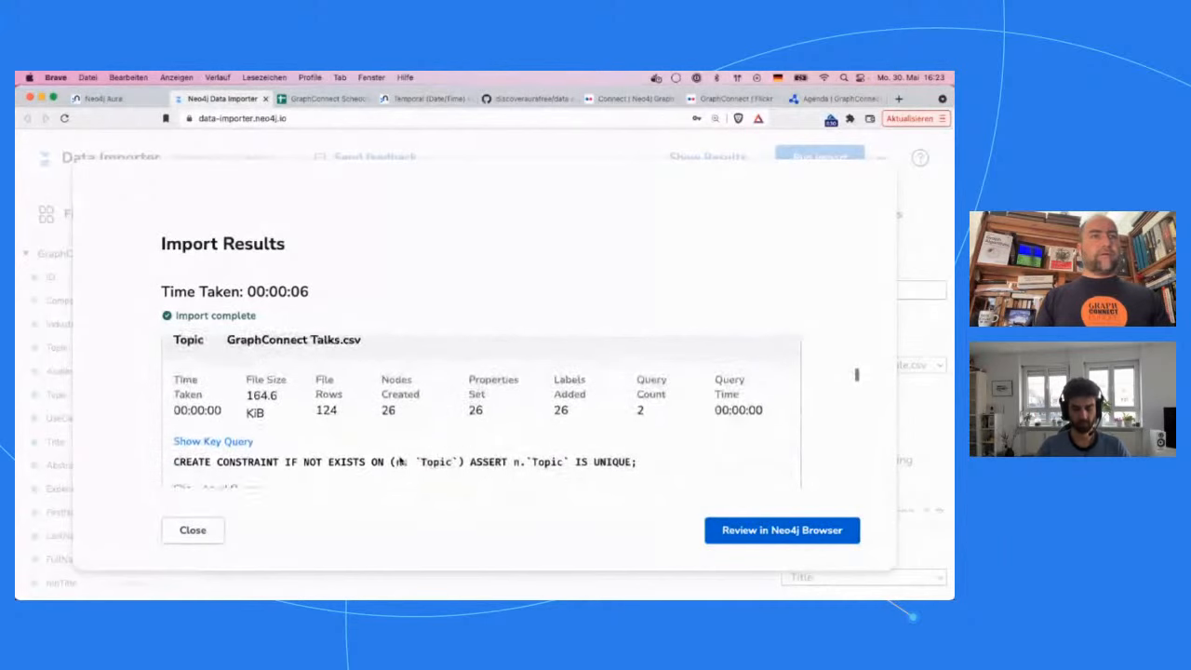
{"action": "scroll", "coordinate": [400, 459], "scroll_direction": "down", "scroll_amount": 8}
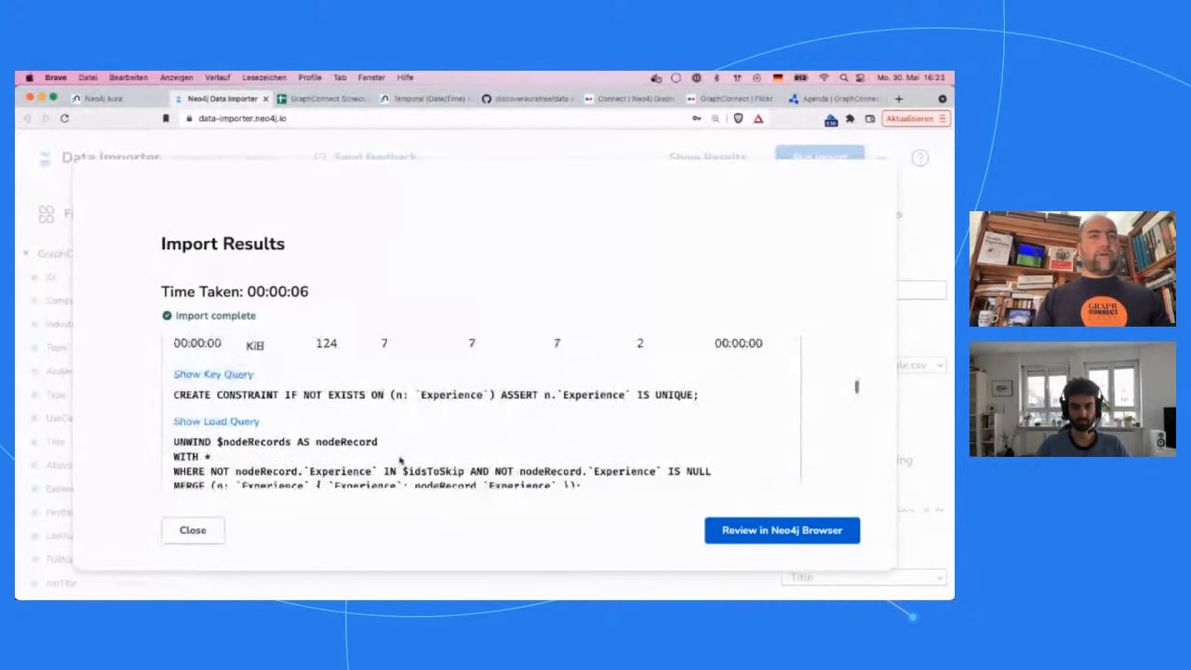
{"action": "scroll", "coordinate": [400, 460], "scroll_direction": "down", "scroll_amount": 6}
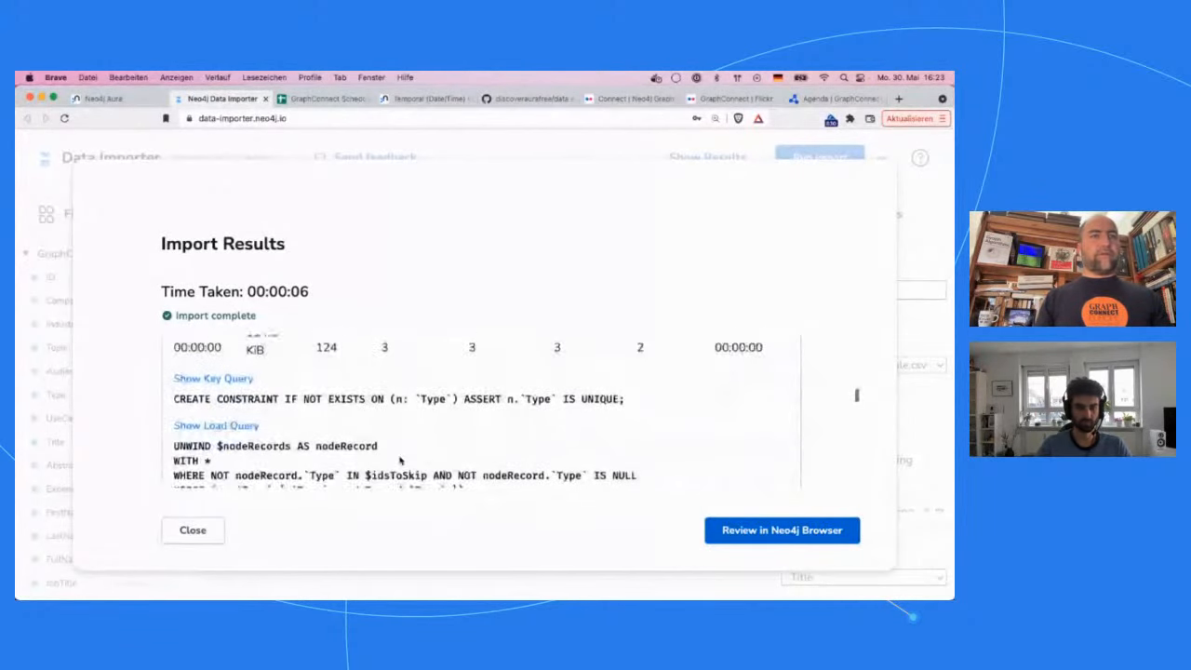
{"action": "scroll", "coordinate": [400, 460], "scroll_direction": "down", "scroll_amount": 6}
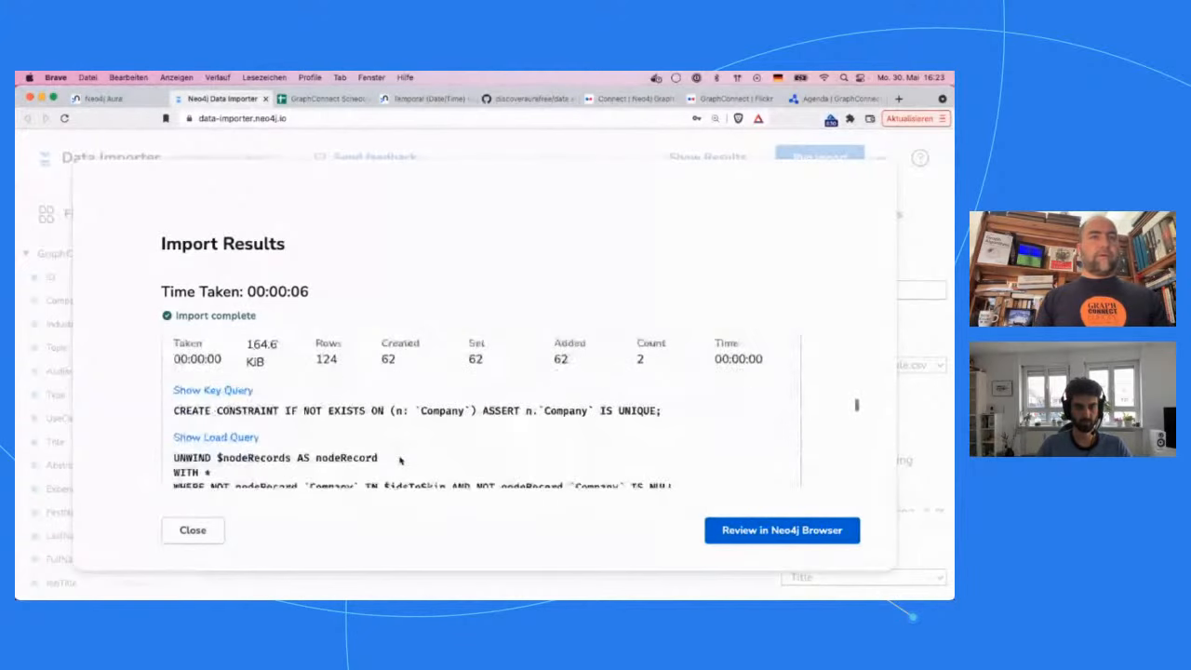
{"action": "scroll", "coordinate": [400, 460], "scroll_direction": "down", "scroll_amount": 3}
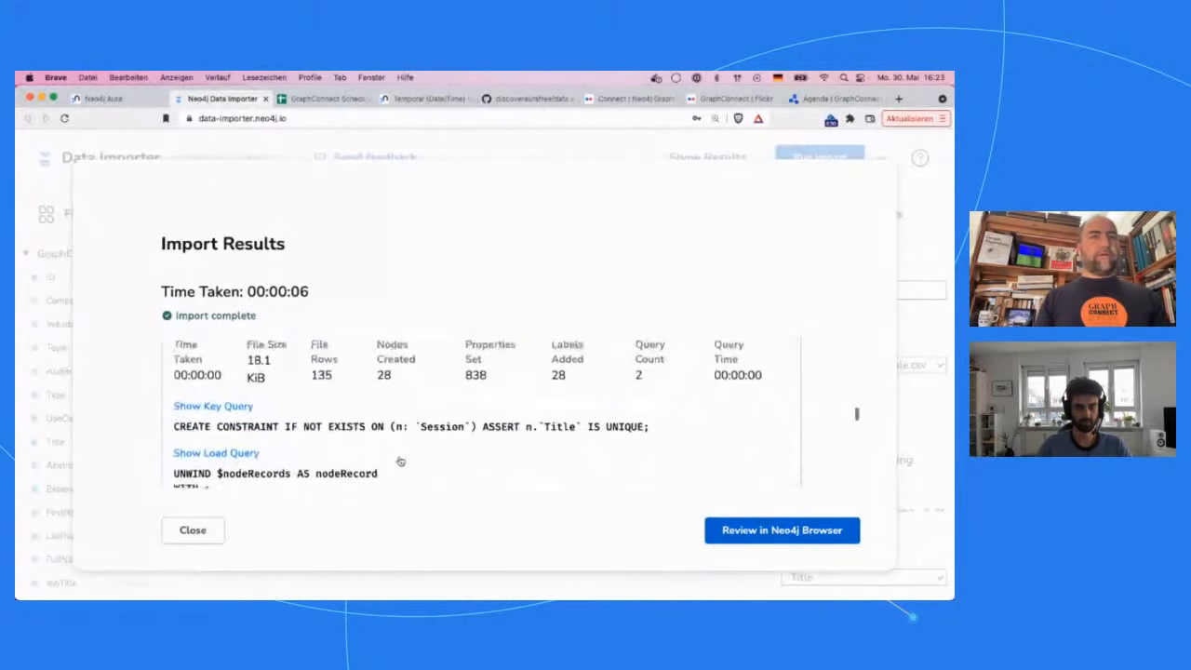
Examine how the GraphConnect Schedule.csv load query merges Session nodes by Title and sets their date, time and type properties.
{"action": "scroll", "coordinate": [400, 461], "scroll_direction": "down", "scroll_amount": 1}
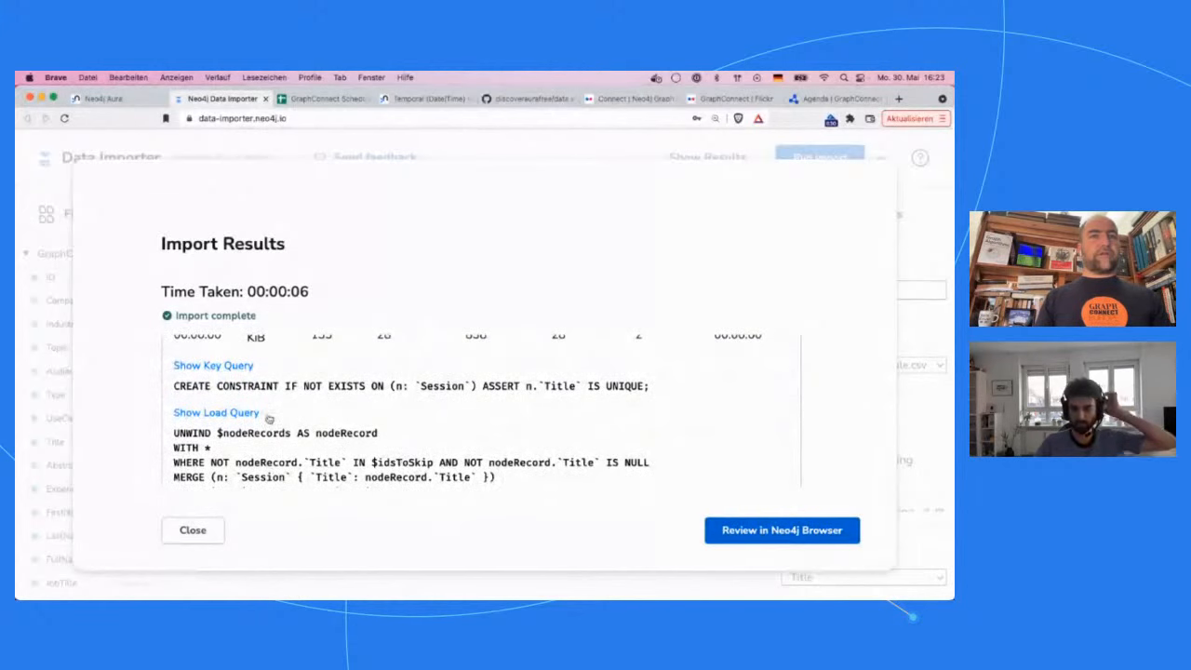
{"action": "scroll", "coordinate": [269, 419], "scroll_direction": "down", "scroll_amount": 2}
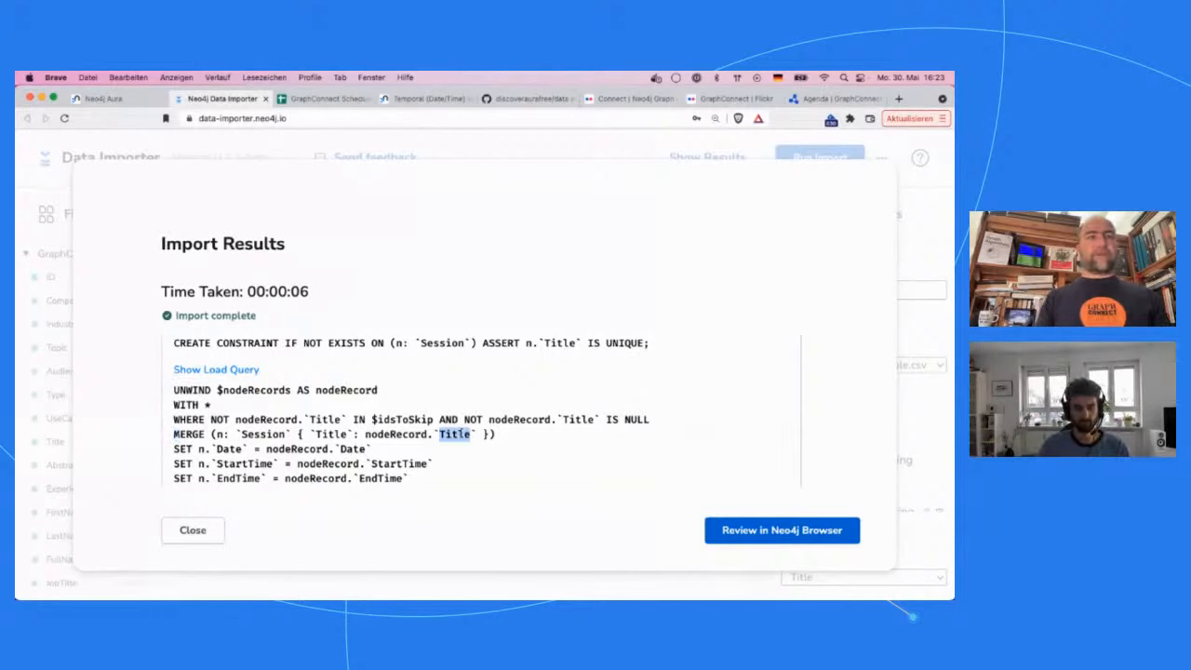
{"action": "left_click", "coordinate": [259, 435]}
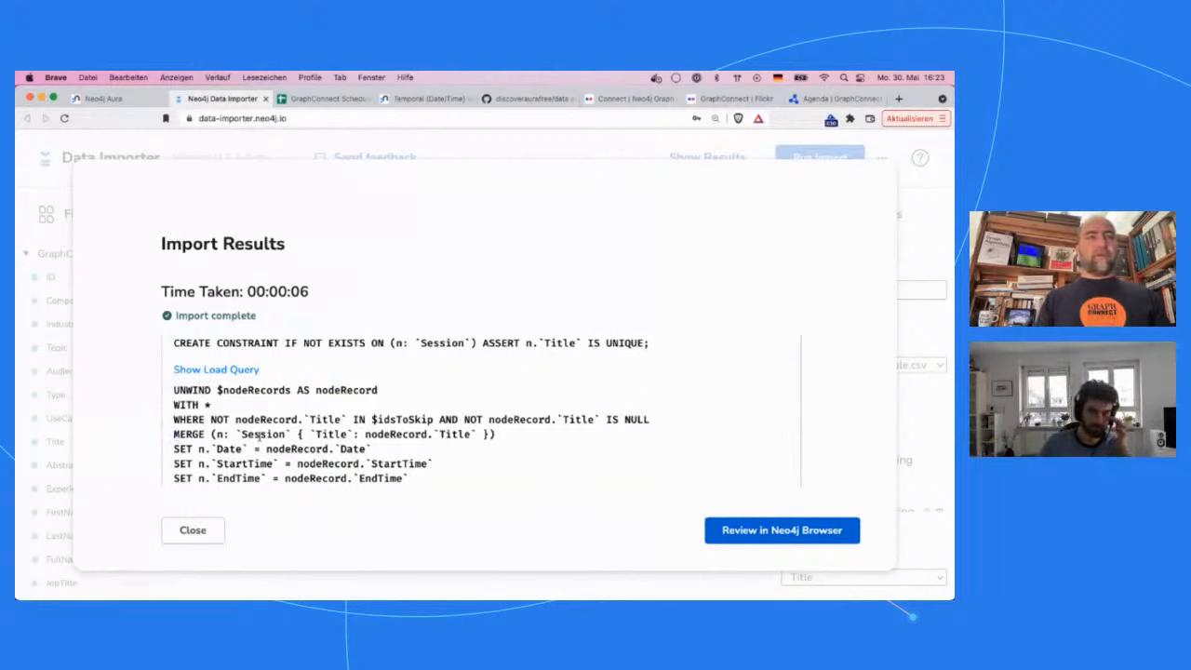
{"action": "left_click_drag", "start_coordinate": [175, 448], "coordinate": [415, 400]}
{"action": "scroll", "coordinate": [417, 400], "scroll_direction": "up", "scroll_amount": 10}
{"action": "scroll", "coordinate": [418, 396], "scroll_direction": "up", "scroll_amount": 8}
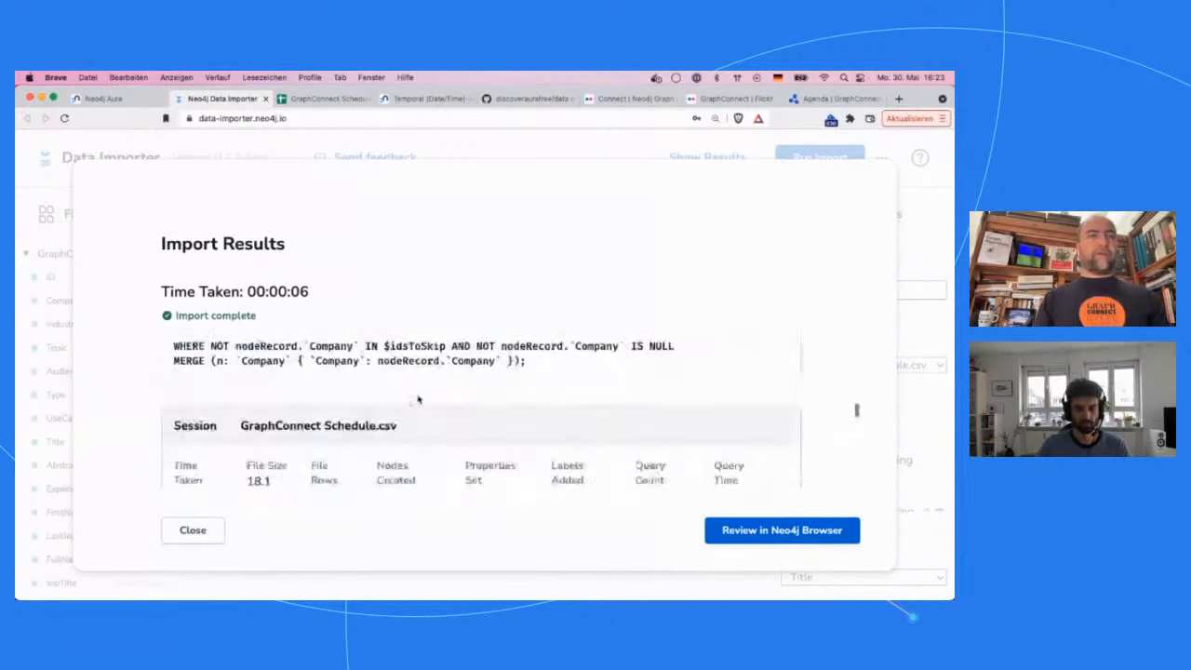
{"action": "scroll", "coordinate": [419, 398], "scroll_direction": "down", "scroll_amount": 3}
{"action": "scroll", "coordinate": [419, 400], "scroll_direction": "down", "scroll_amount": 1}
{"action": "left_click", "coordinate": [419, 421]}
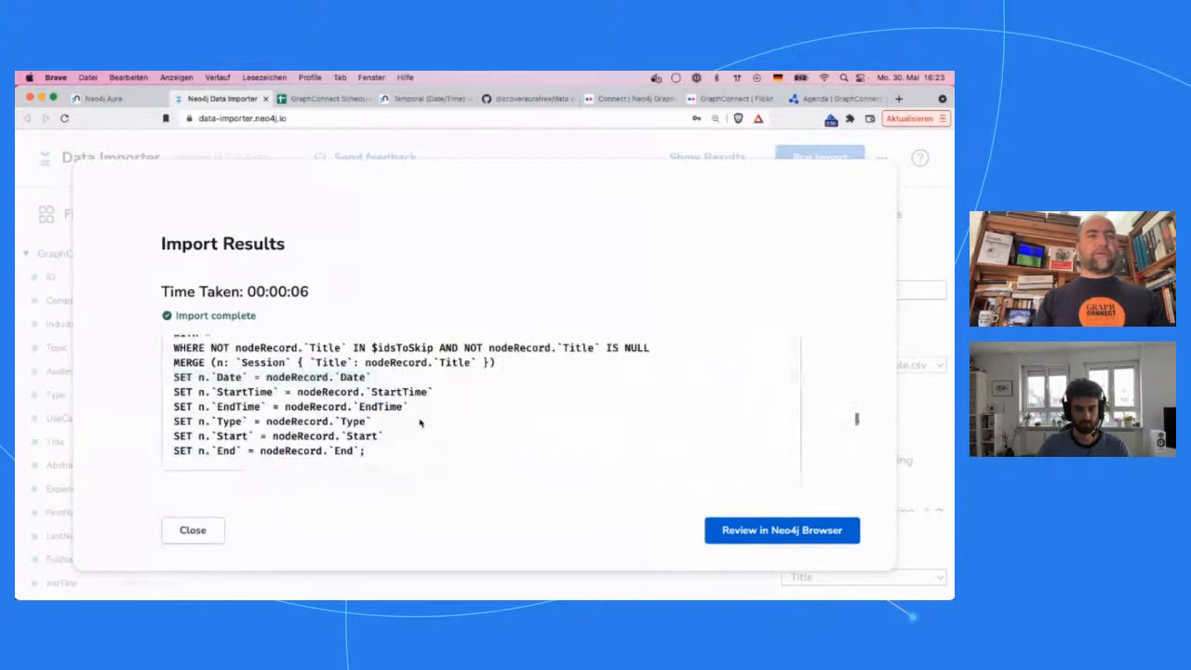
{"action": "left_click_drag", "start_coordinate": [371, 462], "coordinate": [173, 376]}
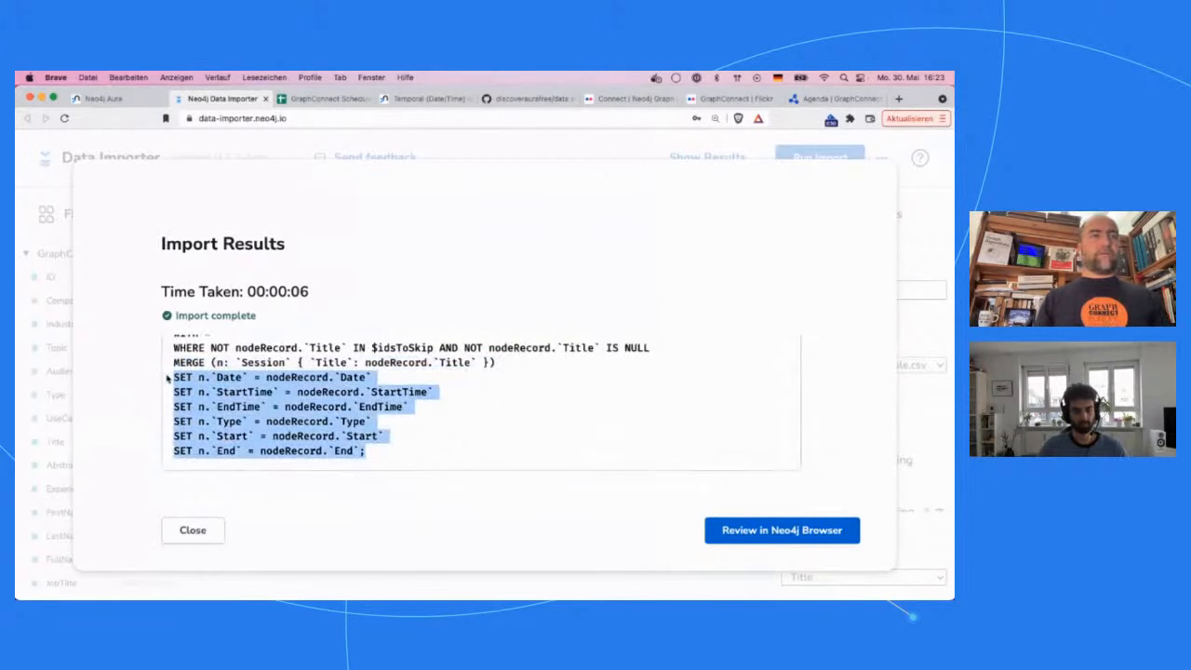
{"action": "left_click", "coordinate": [324, 391]}
Review the Audience node queries and the load query for the PRESENTS relationship in the import results.
{"action": "scroll", "coordinate": [325, 383], "scroll_direction": "down", "scroll_amount": 1}
{"action": "scroll", "coordinate": [323, 384], "scroll_direction": "down", "scroll_amount": 5}
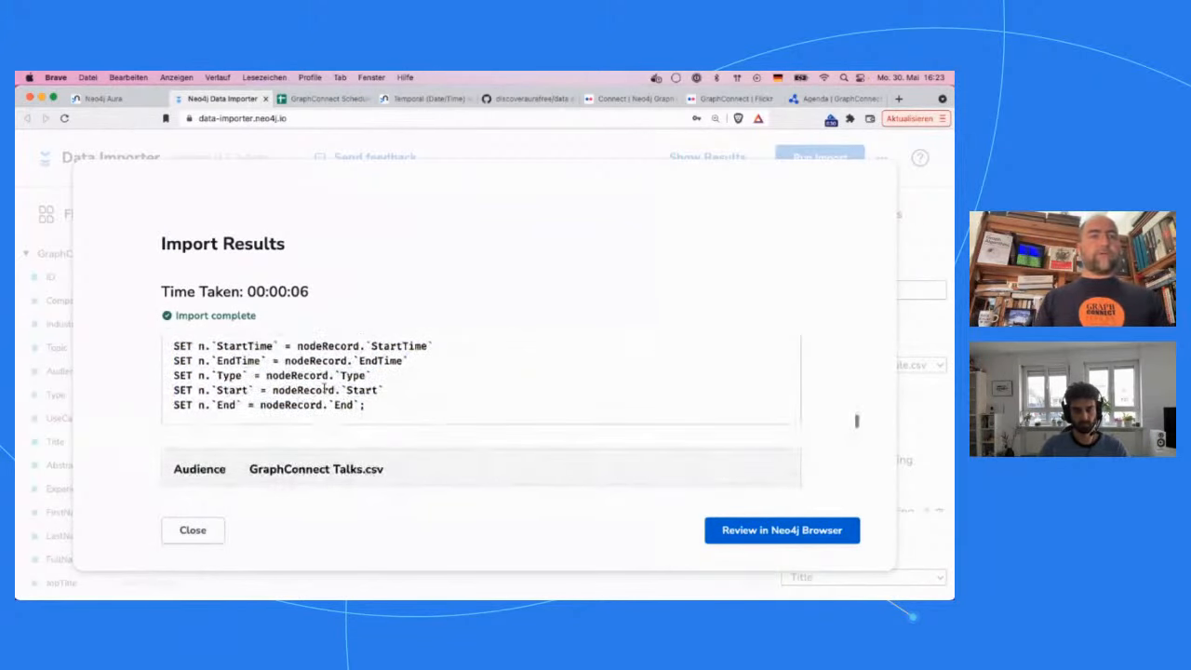
{"action": "scroll", "coordinate": [324, 384], "scroll_direction": "down", "scroll_amount": 5}
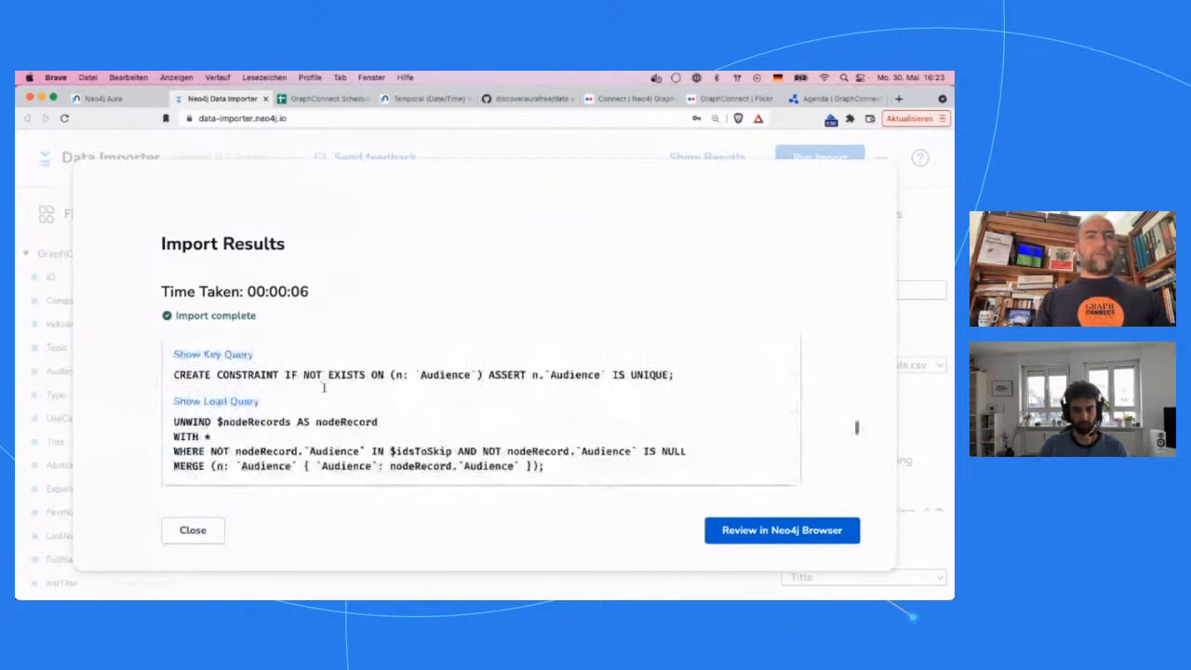
{"action": "scroll", "coordinate": [325, 392], "scroll_direction": "down", "scroll_amount": 1}
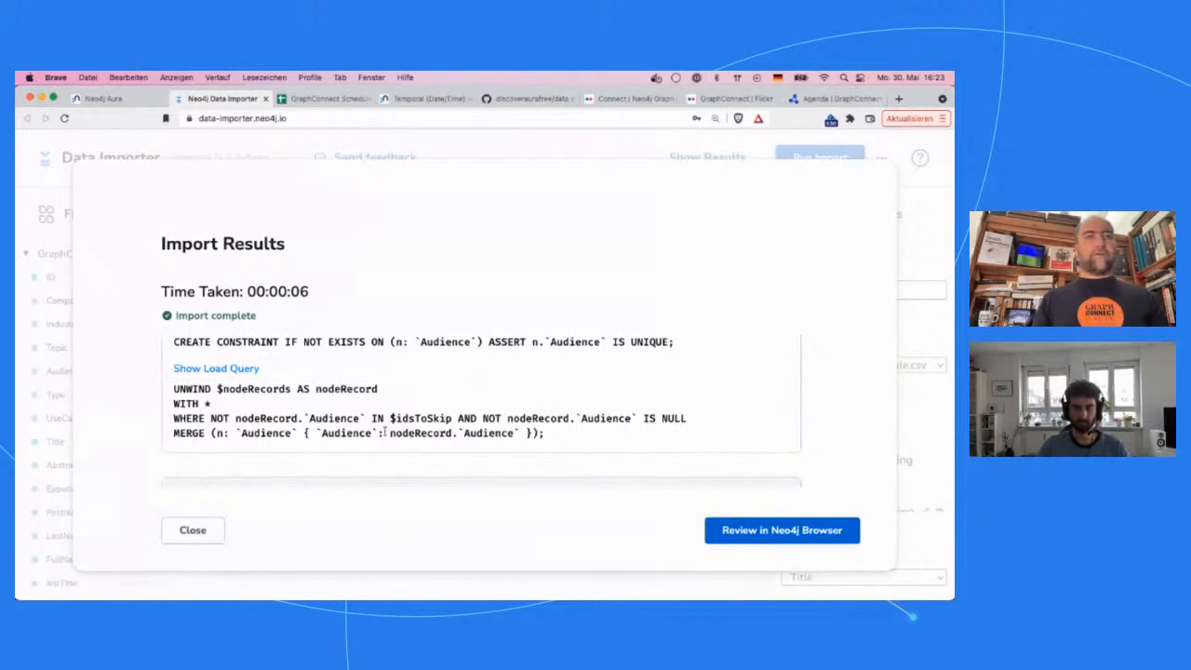
{"action": "scroll", "coordinate": [391, 389], "scroll_direction": "down", "scroll_amount": 10}
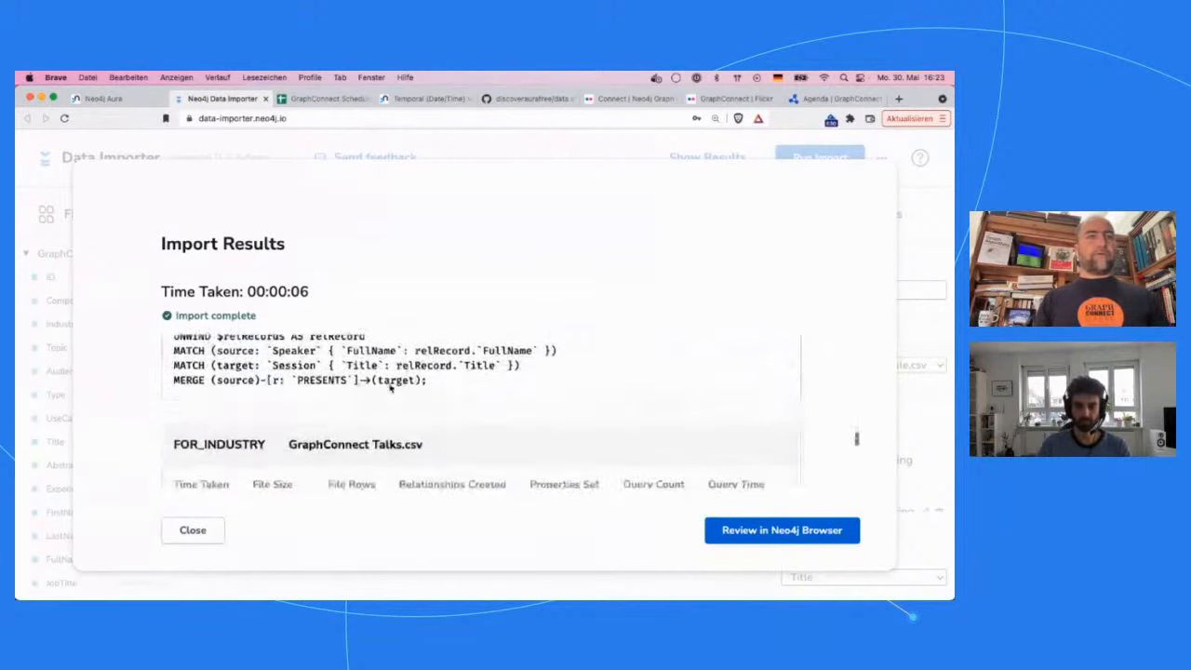
{"action": "scroll", "coordinate": [390, 389], "scroll_direction": "up", "scroll_amount": 15}
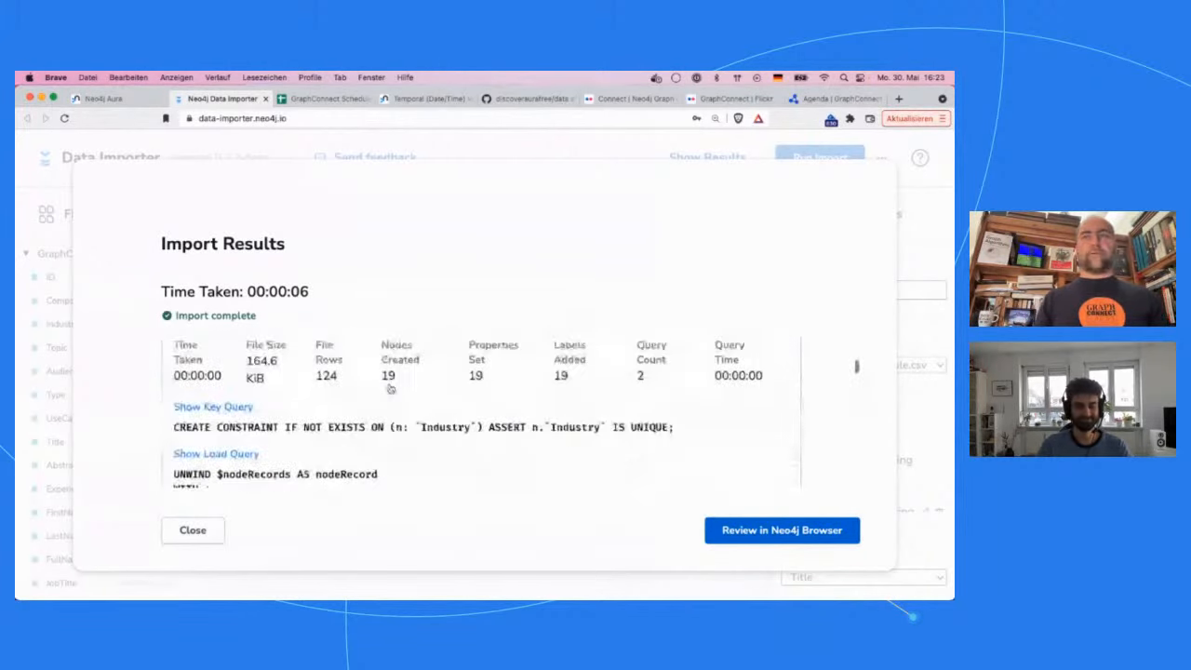
Close the import results and open the graphconnect instance from Neo4j Aura in Neo4j Browser for querying.
{"action": "left_click", "coordinate": [181, 534]}
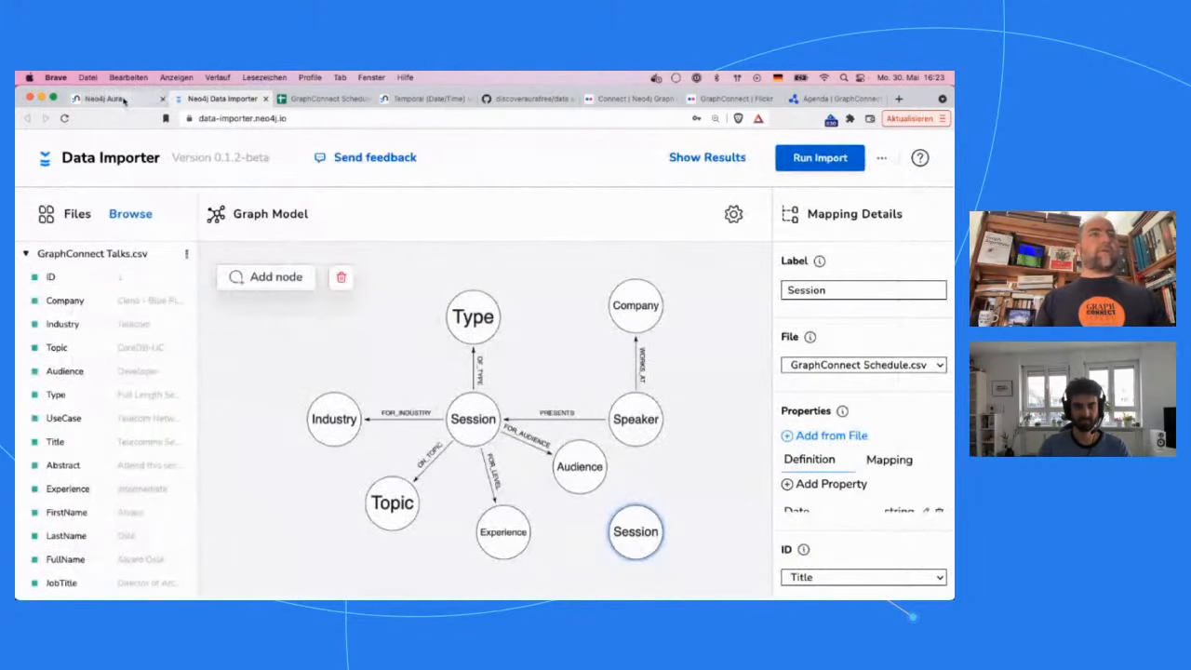
{"action": "left_click", "coordinate": [129, 96]}
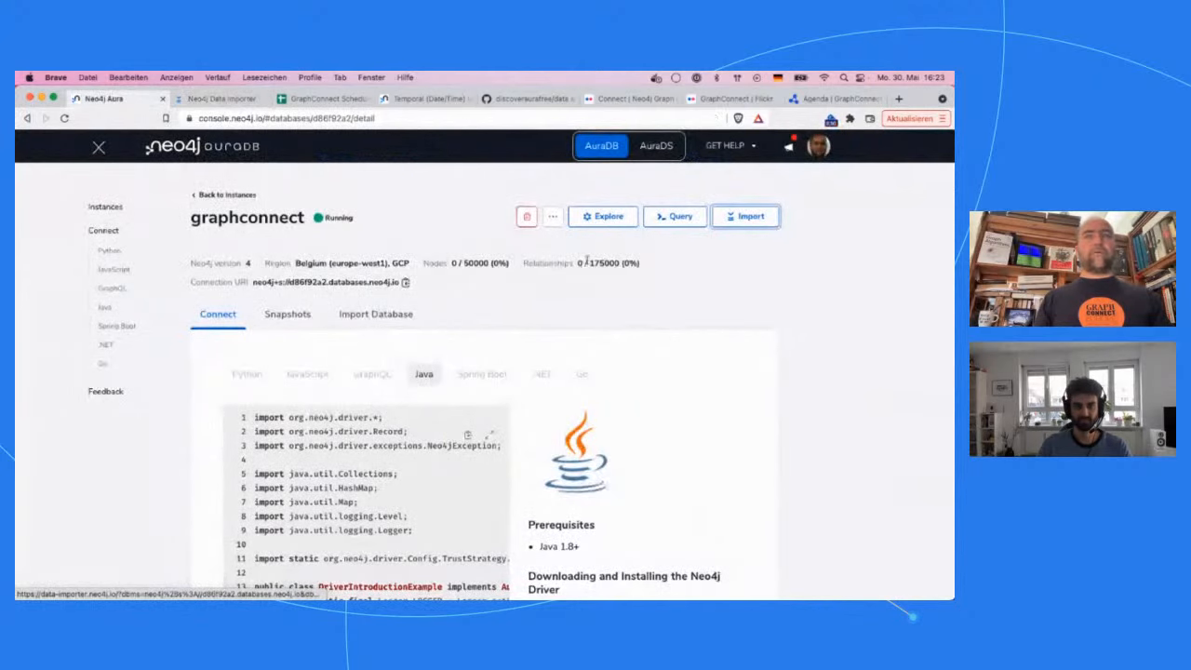
{"action": "left_click", "coordinate": [681, 220]}
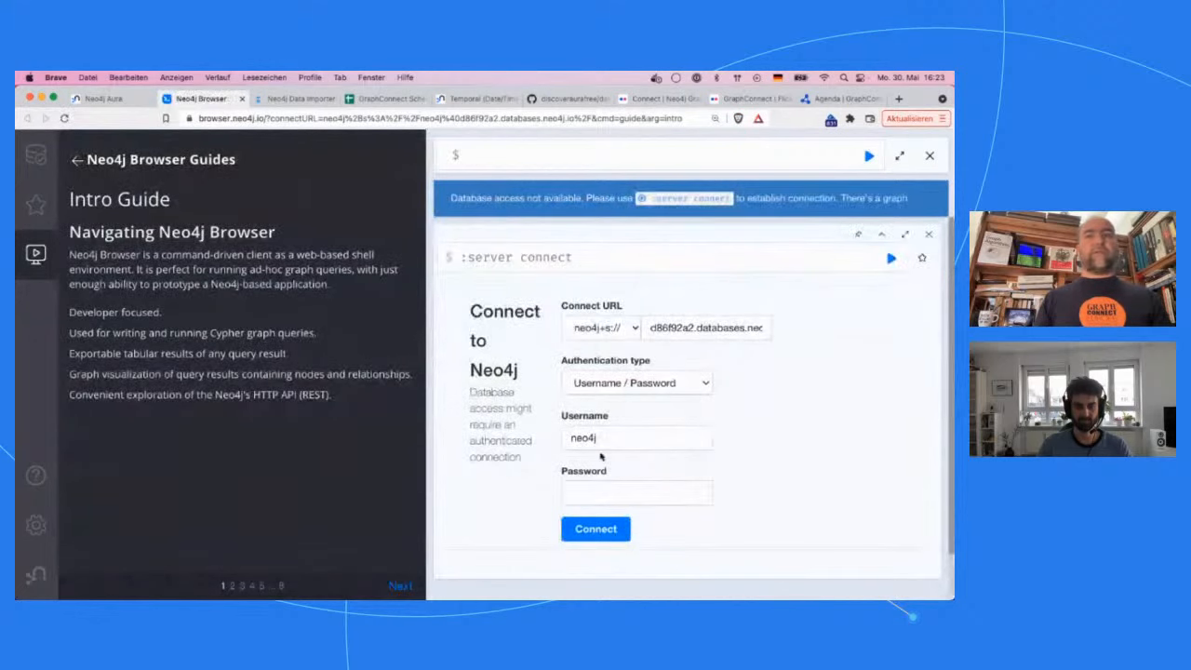
Enter the database password for user neo4j and connect to the instance.
{"action": "left_click", "coordinate": [605, 493]}
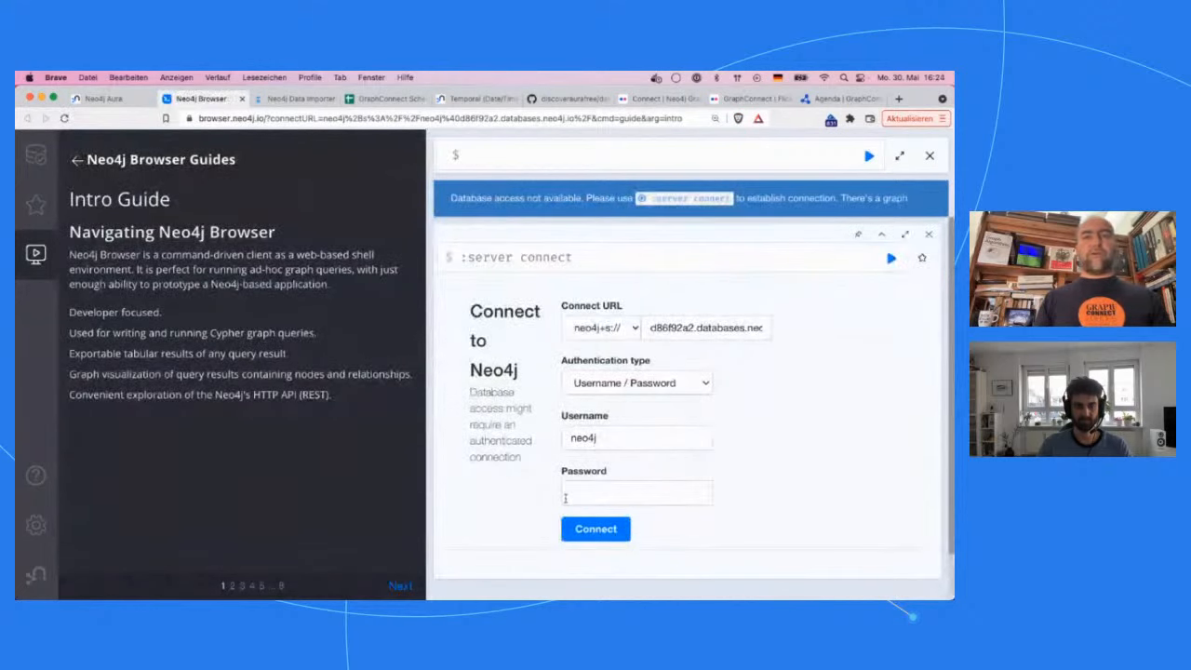
{"action": "key", "text": "super+v"}
{"action": "left_click", "coordinate": [611, 529]}
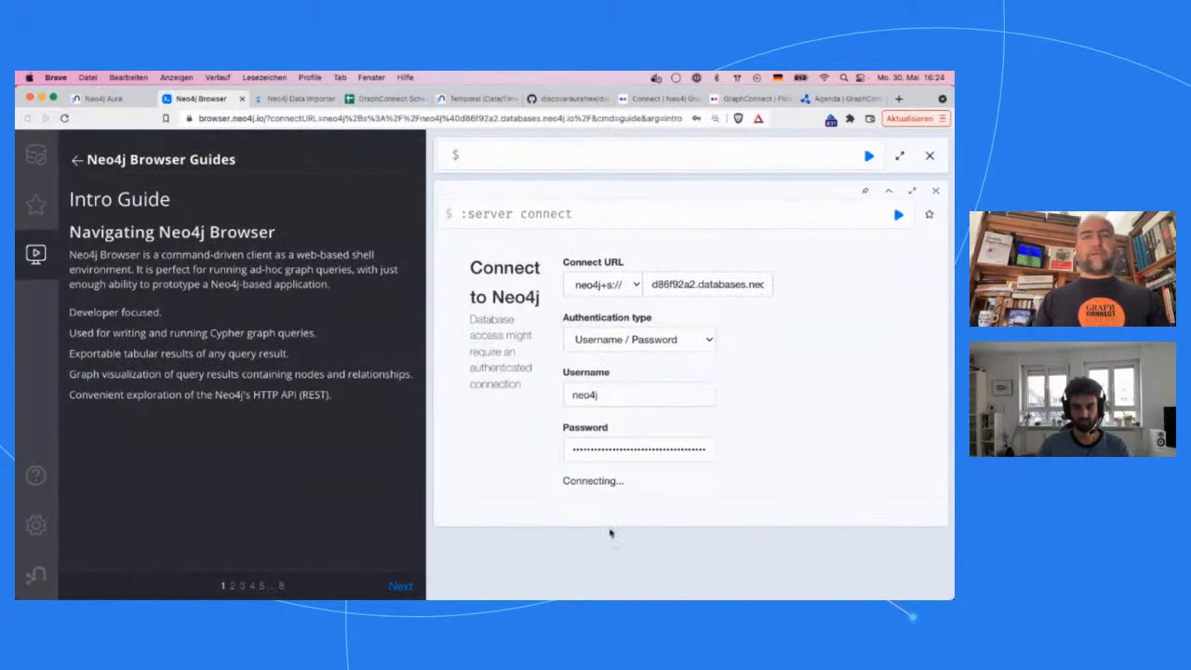
Open the database information and display a sample of 25 paths across all relationship types, then hide the database information.
{"action": "left_click", "coordinate": [28, 256]}
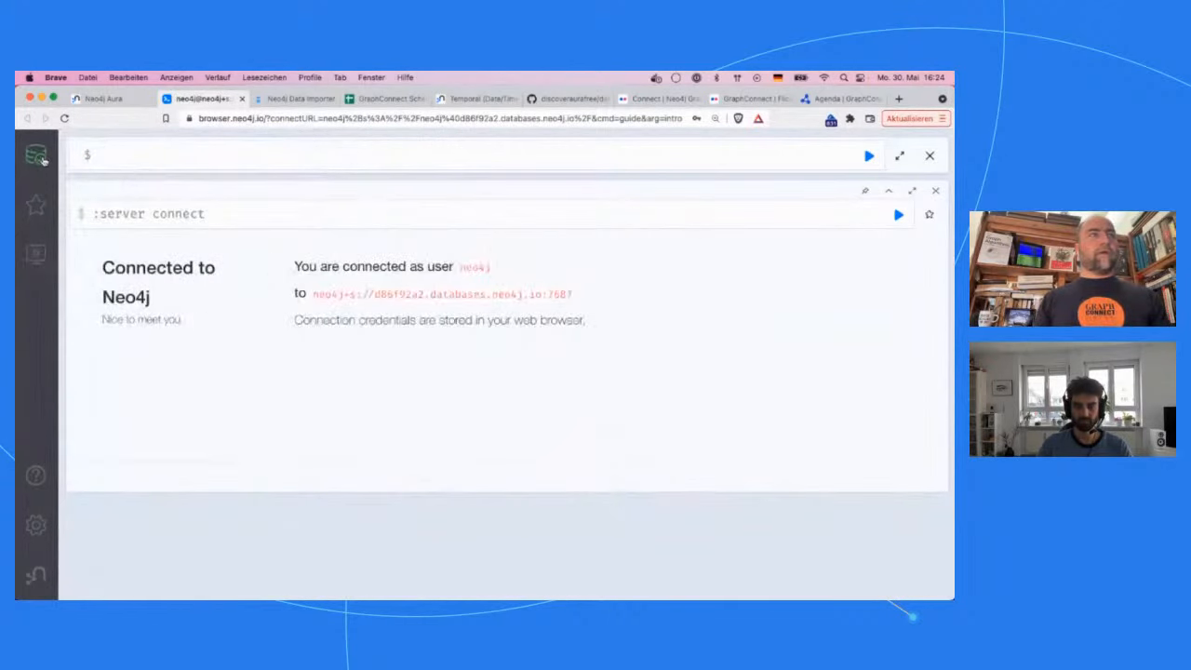
{"action": "left_click", "coordinate": [36, 155]}
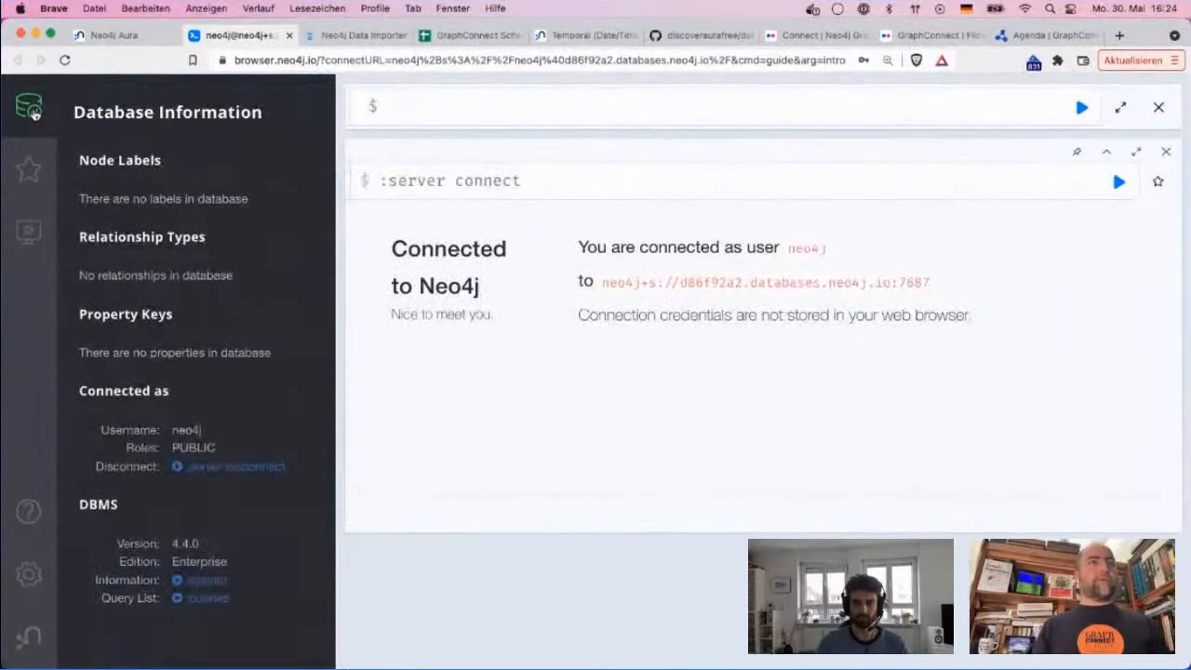
{"action": "left_click", "coordinate": [35, 112]}
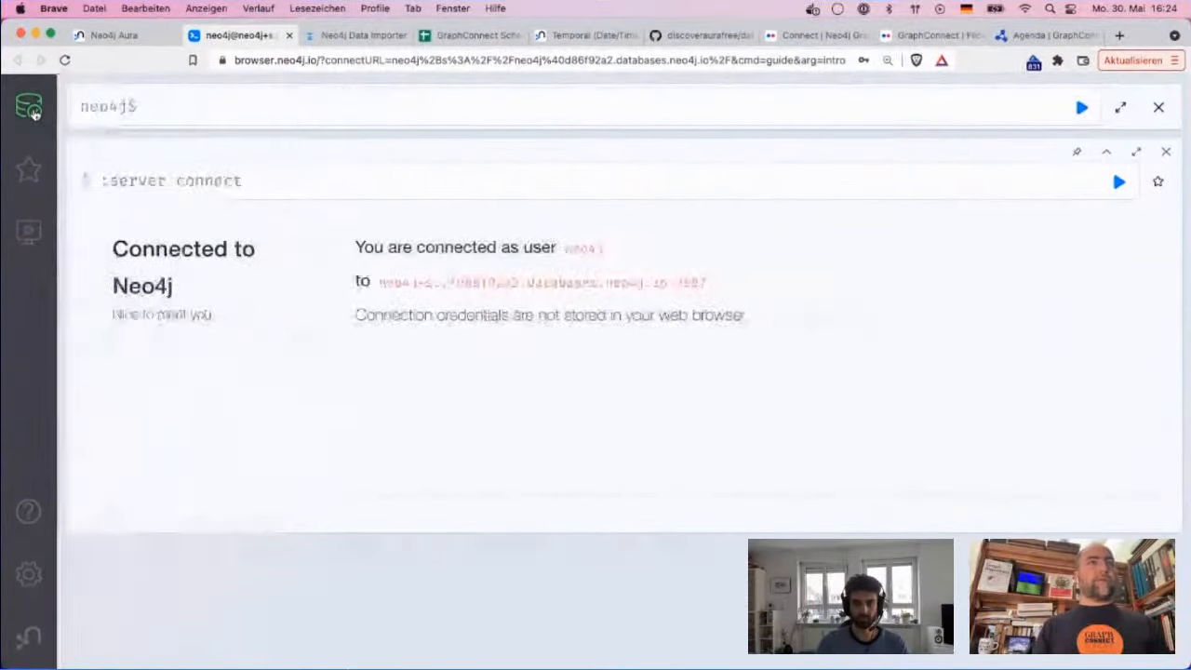
{"action": "left_click", "coordinate": [42, 111]}
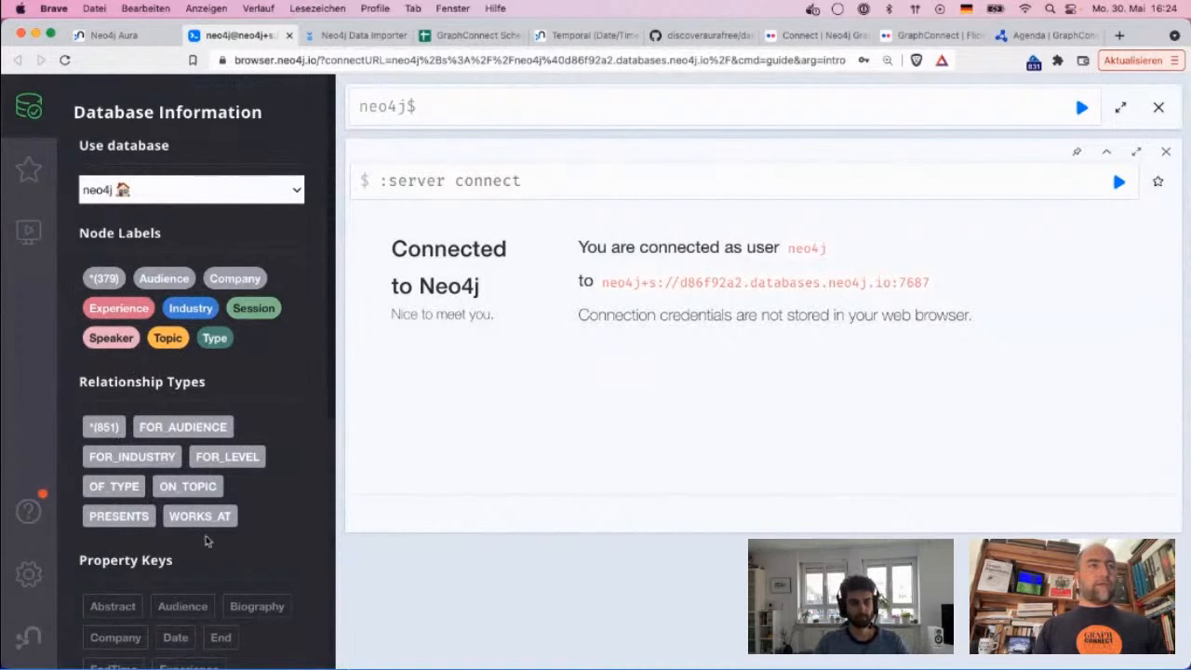
{"action": "left_click", "coordinate": [116, 426]}
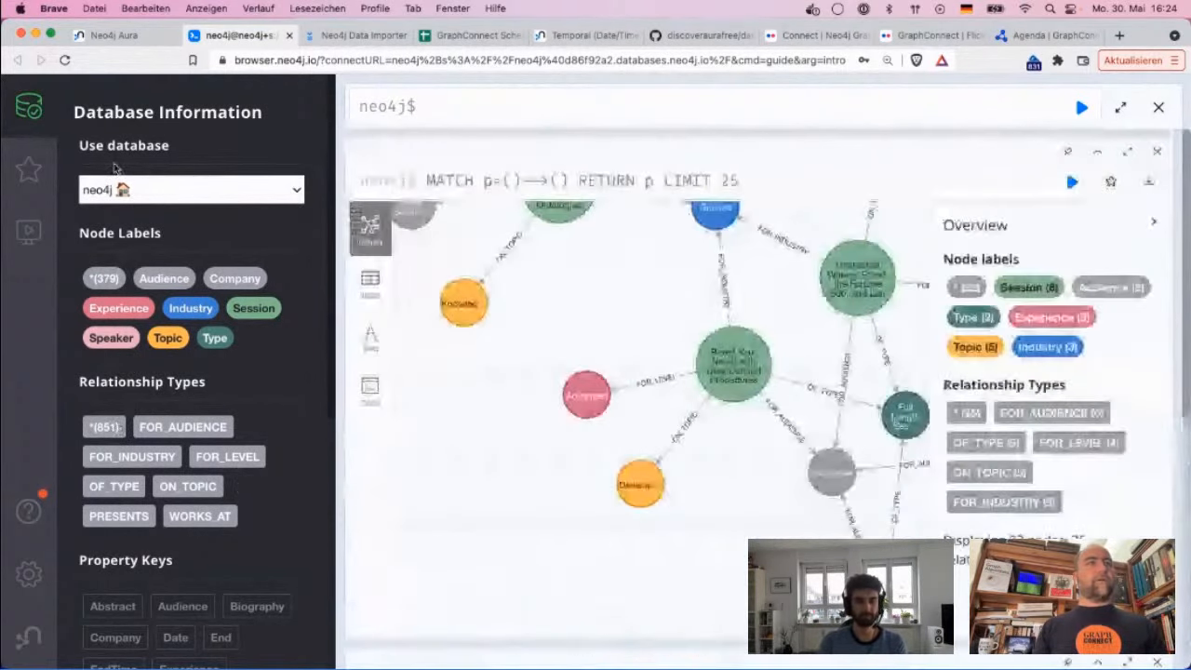
{"action": "left_click", "coordinate": [29, 105]}
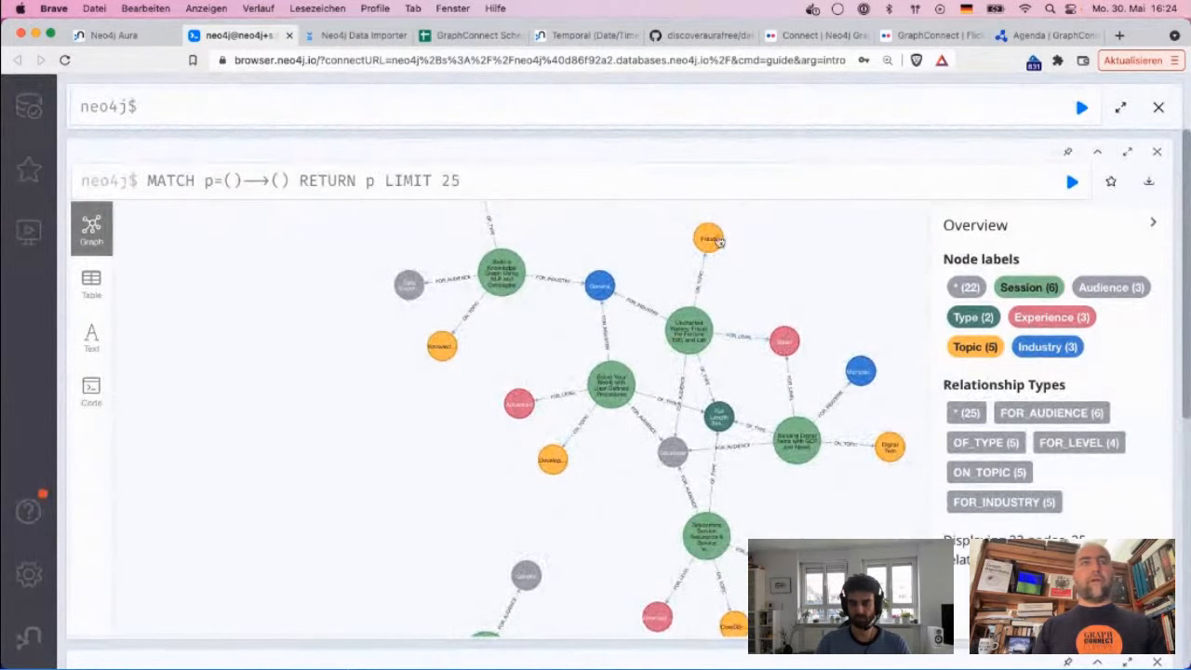
Remove the LIMIT 25 clause and run MATCH p=()-->() RETURN p to display the whole graph.
{"action": "left_click", "coordinate": [627, 178]}
{"action": "key", "text": "BackSpace"}
{"action": "key", "text": "BackSpace"}
{"action": "key", "text": "BackSpace"}
{"action": "key", "text": "BackSpace"}
{"action": "key", "text": "BackSpace"}
{"action": "key", "text": "BackSpace"}
{"action": "key", "text": "BackSpace"}
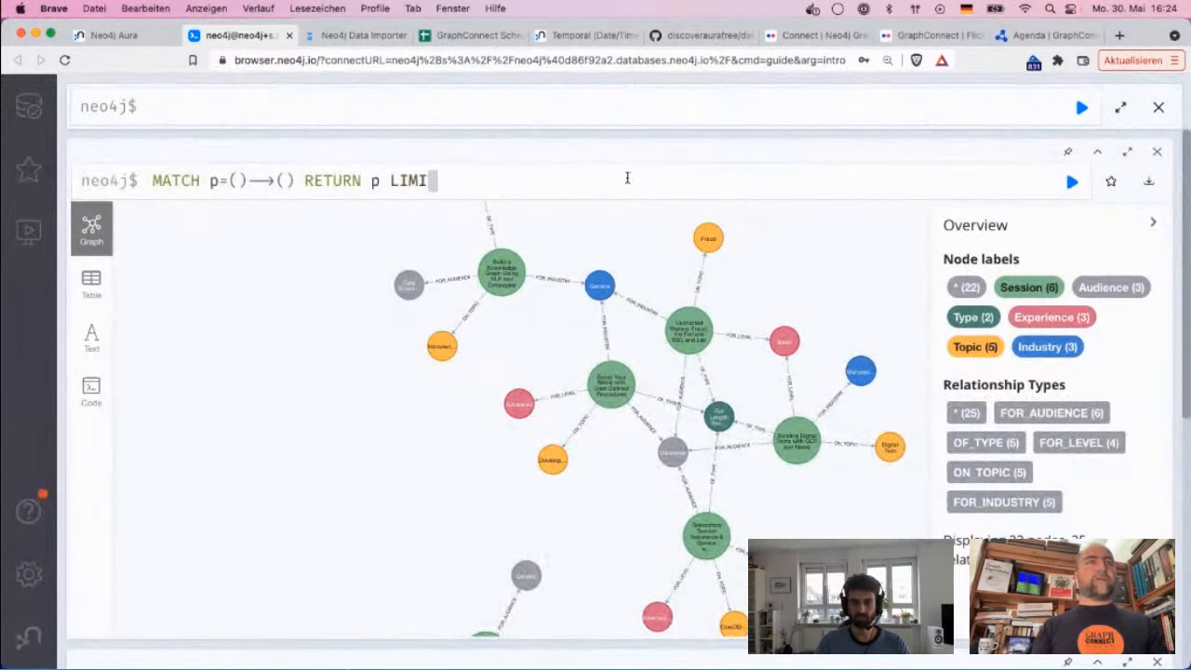
{"action": "key", "text": "Return"}
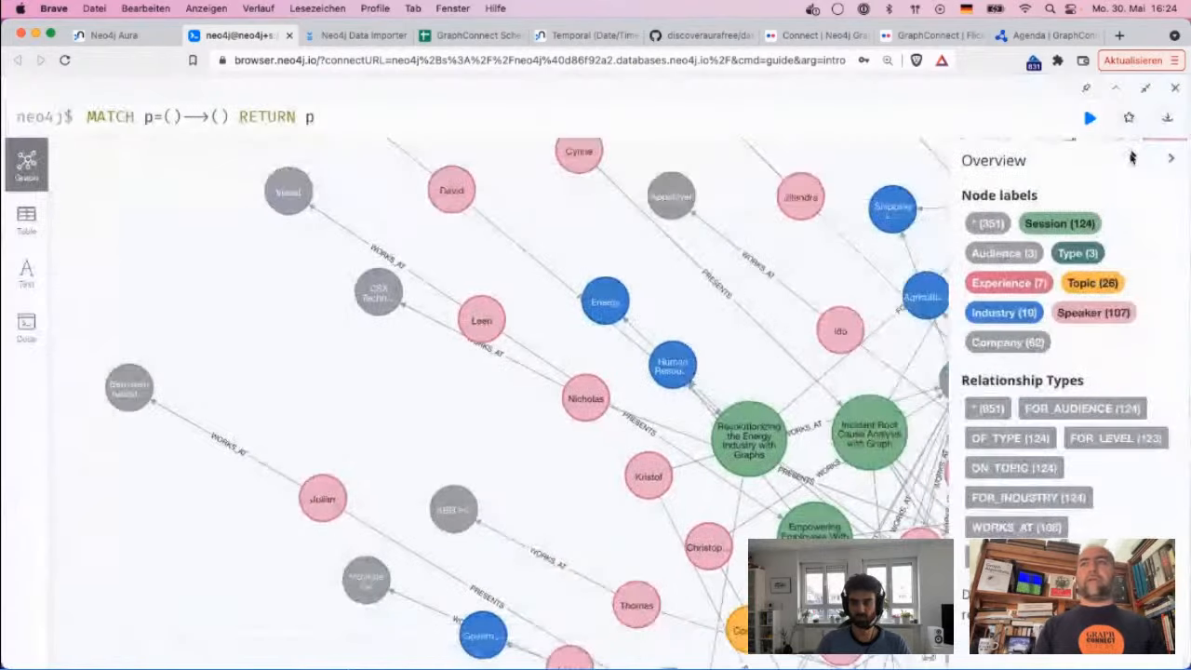
Inspect the whole graph full-screen with the node details collapsed, and return the result to its normal size.
{"action": "left_click", "coordinate": [1126, 151]}
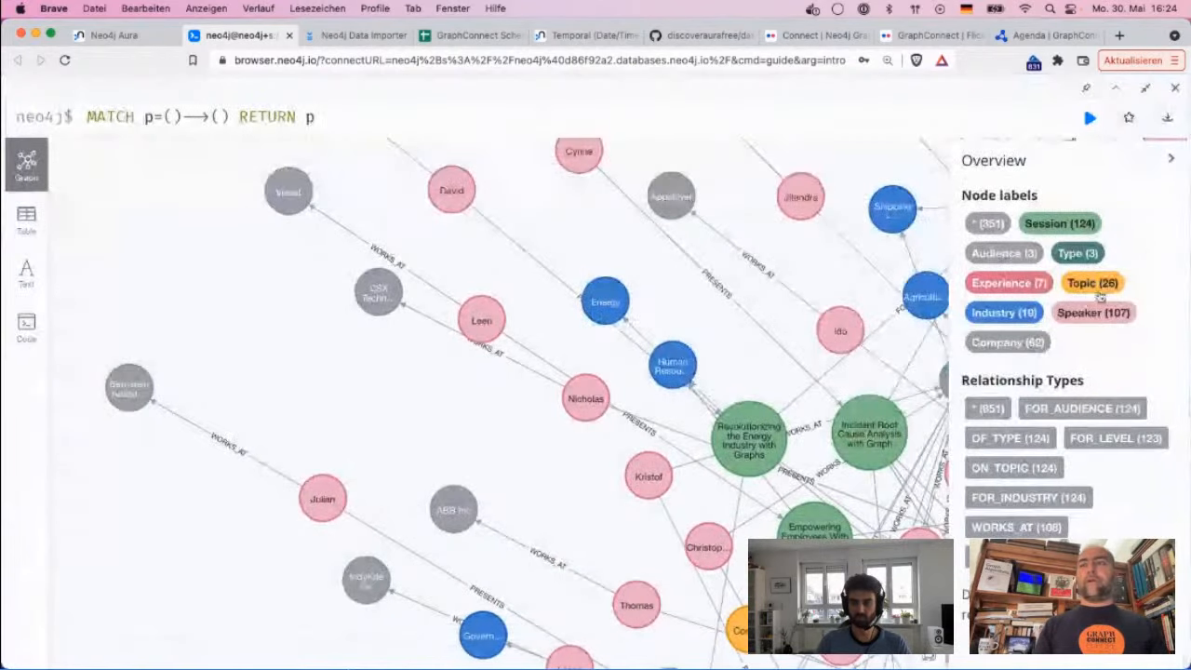
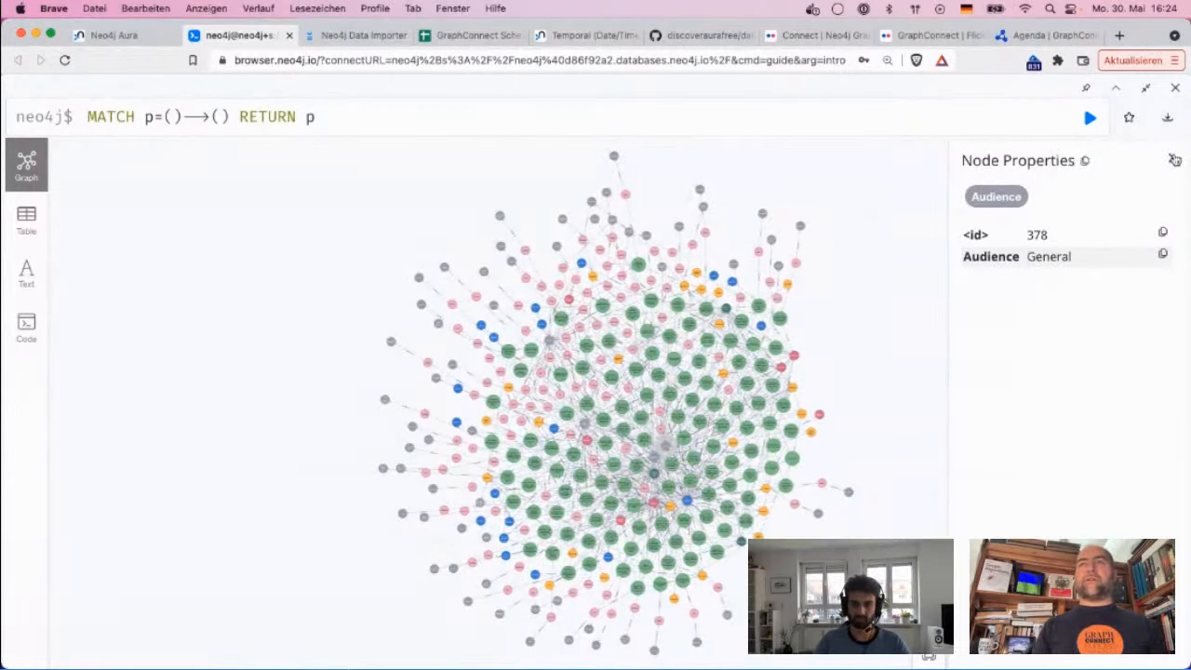
{"action": "left_click", "coordinate": [1174, 160]}
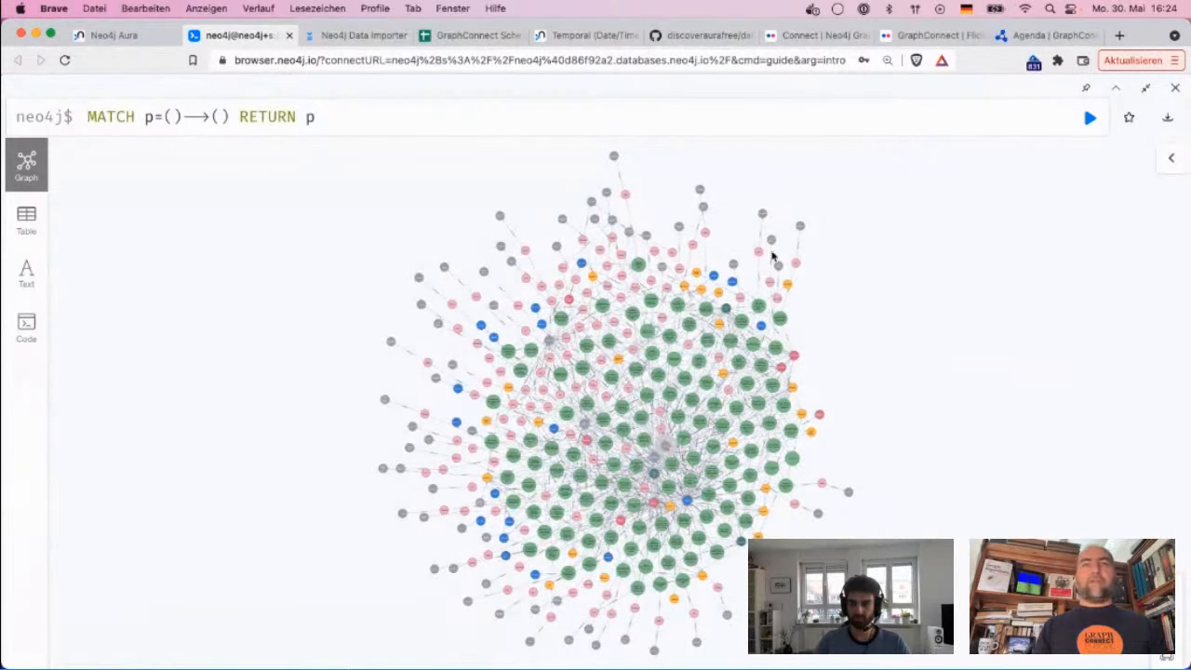
{"action": "left_click", "coordinate": [1148, 89]}
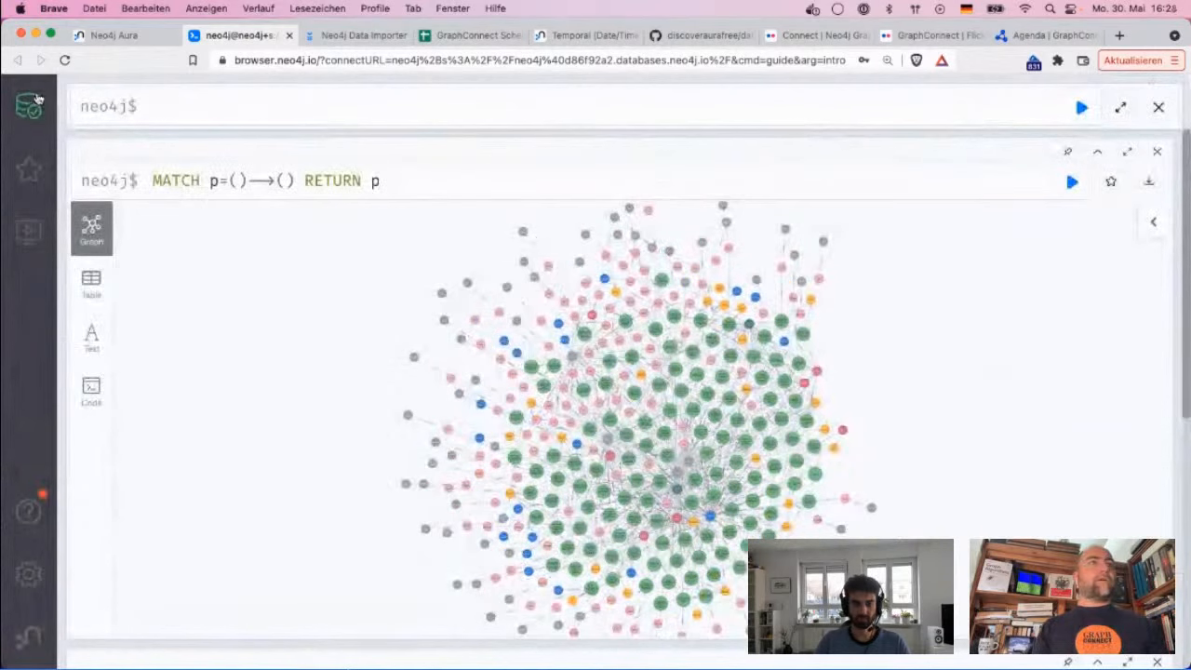
Query 25 Session nodes by their label and inspect the properties of the session about connecting Neo4j Graph Data Science.
{"action": "left_click", "coordinate": [30, 104]}
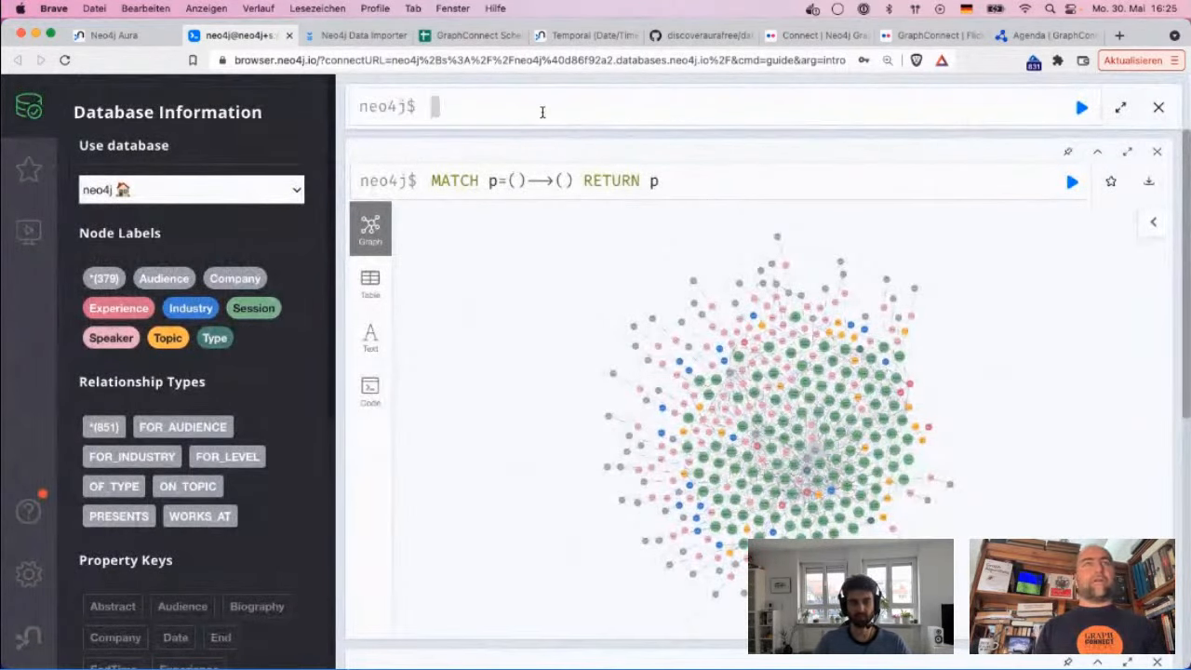
{"action": "left_click", "coordinate": [265, 308]}
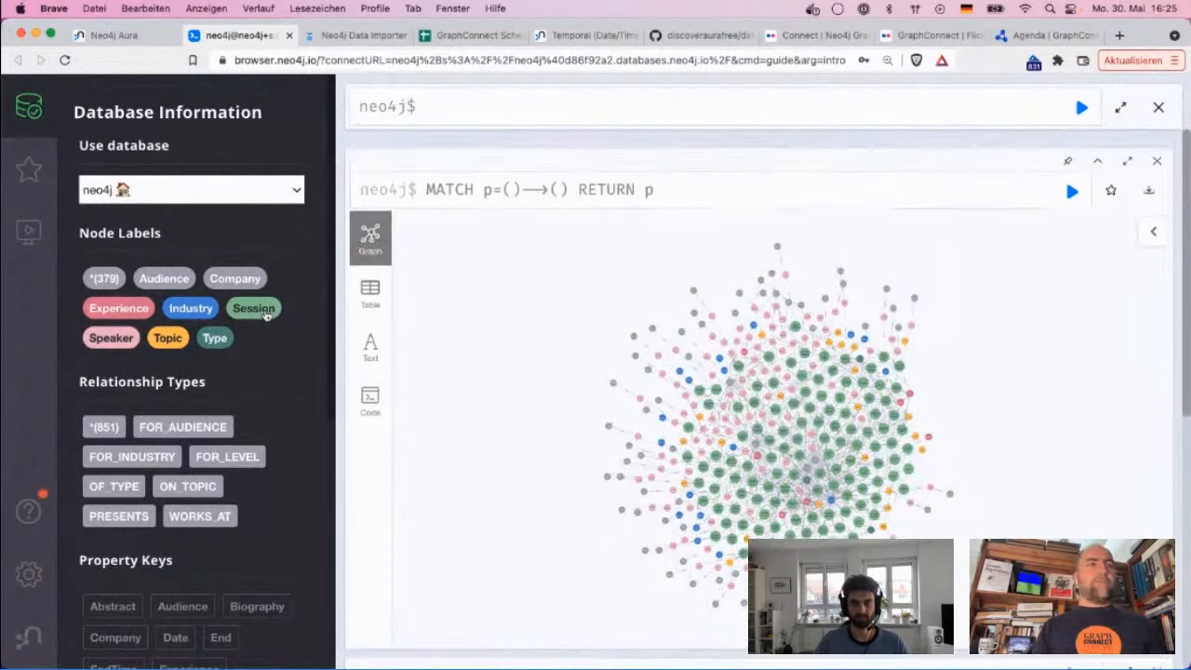
{"action": "left_click", "coordinate": [787, 270]}
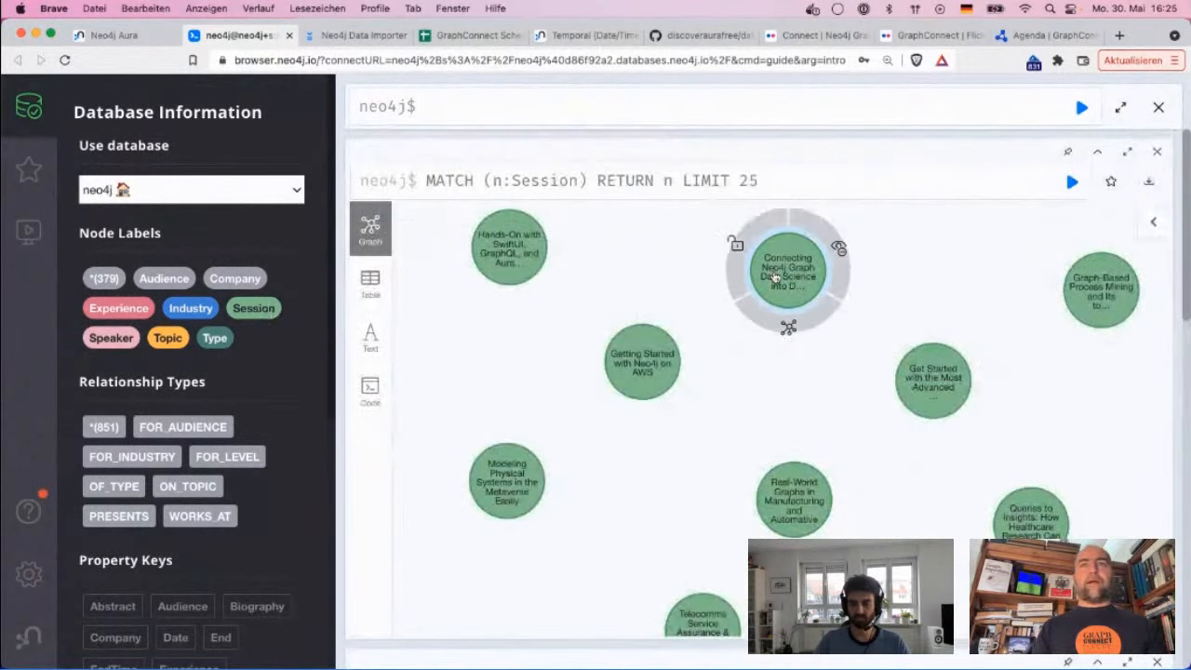
{"action": "left_click", "coordinate": [1154, 222]}
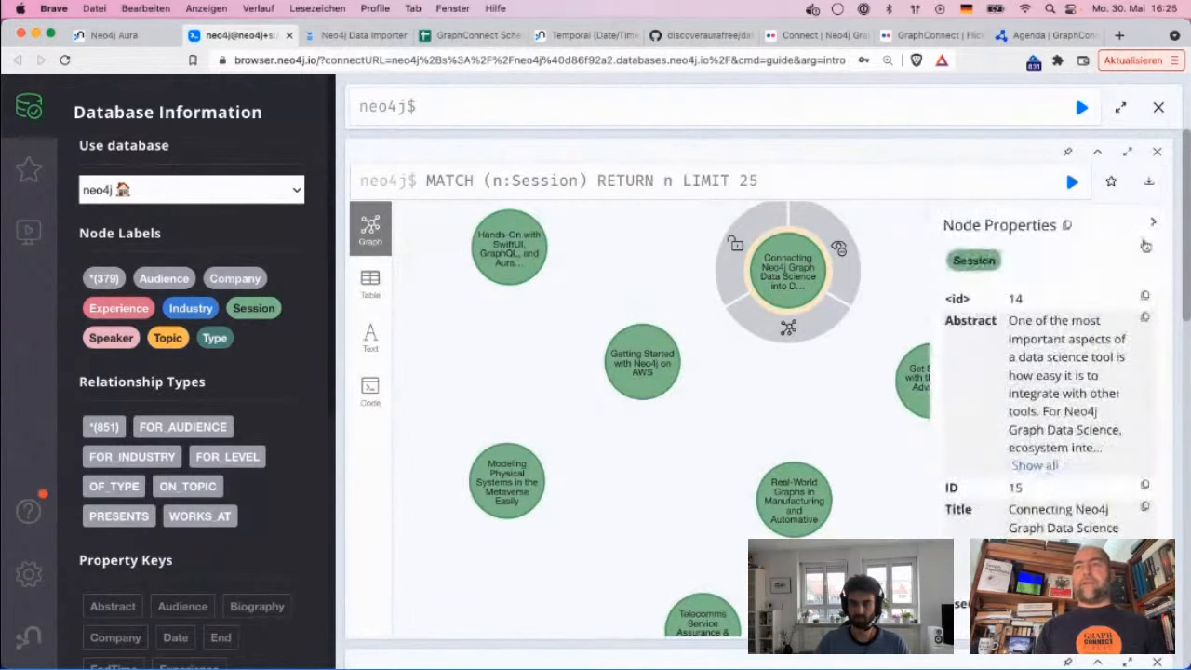
{"action": "scroll", "coordinate": [1033, 397], "scroll_direction": "down", "scroll_amount": 2}
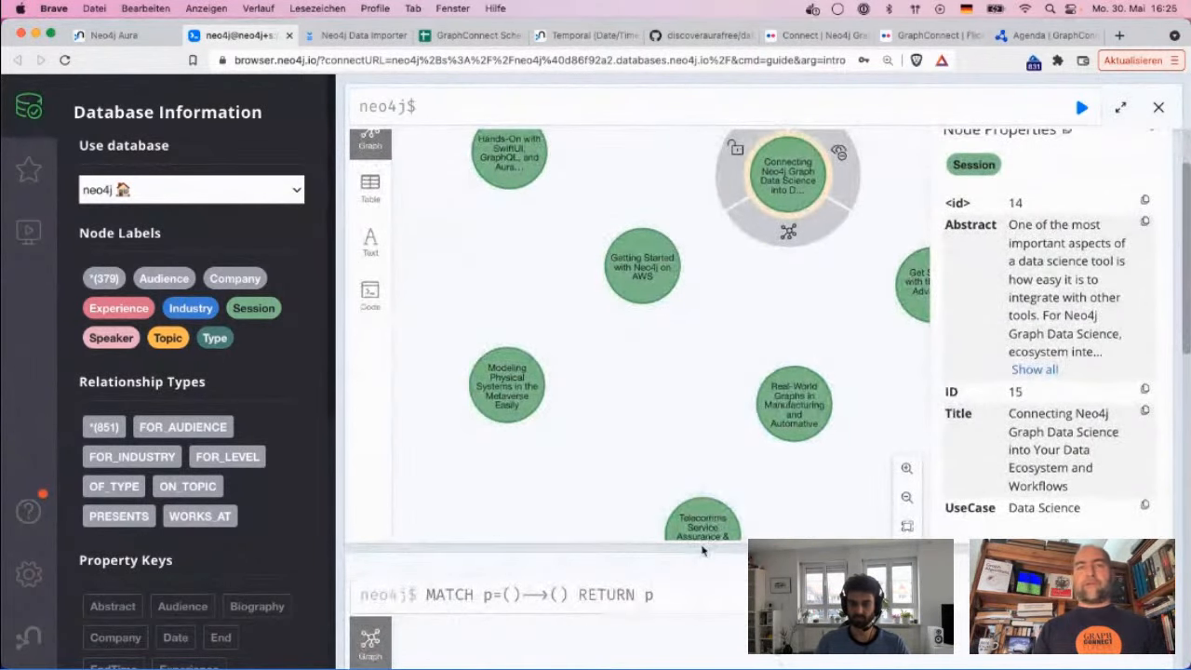
Inspect the properties of the Telecomms Service Assurance and Modeling Physical Systems sessions, focusing on the latter's comma-separated UseCase value.
{"action": "left_click", "coordinate": [702, 526]}
{"action": "scroll", "coordinate": [1084, 404], "scroll_direction": "down", "scroll_amount": 3}
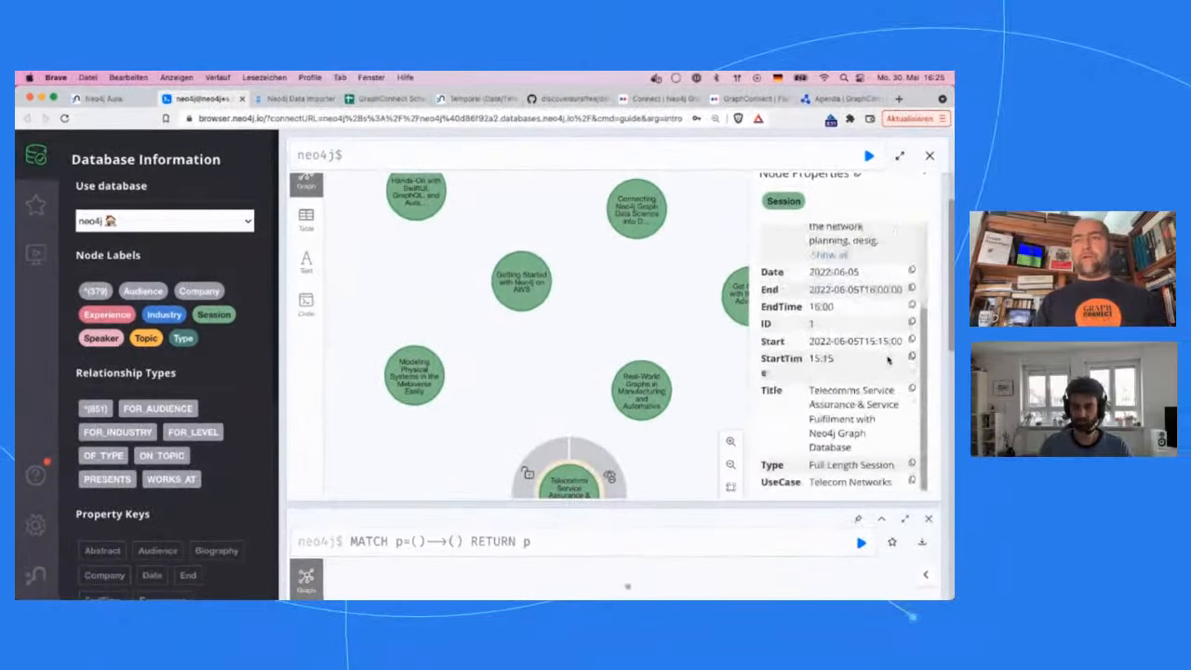
{"action": "left_click", "coordinate": [414, 375]}
{"action": "scroll", "coordinate": [825, 350], "scroll_direction": "down", "scroll_amount": 3}
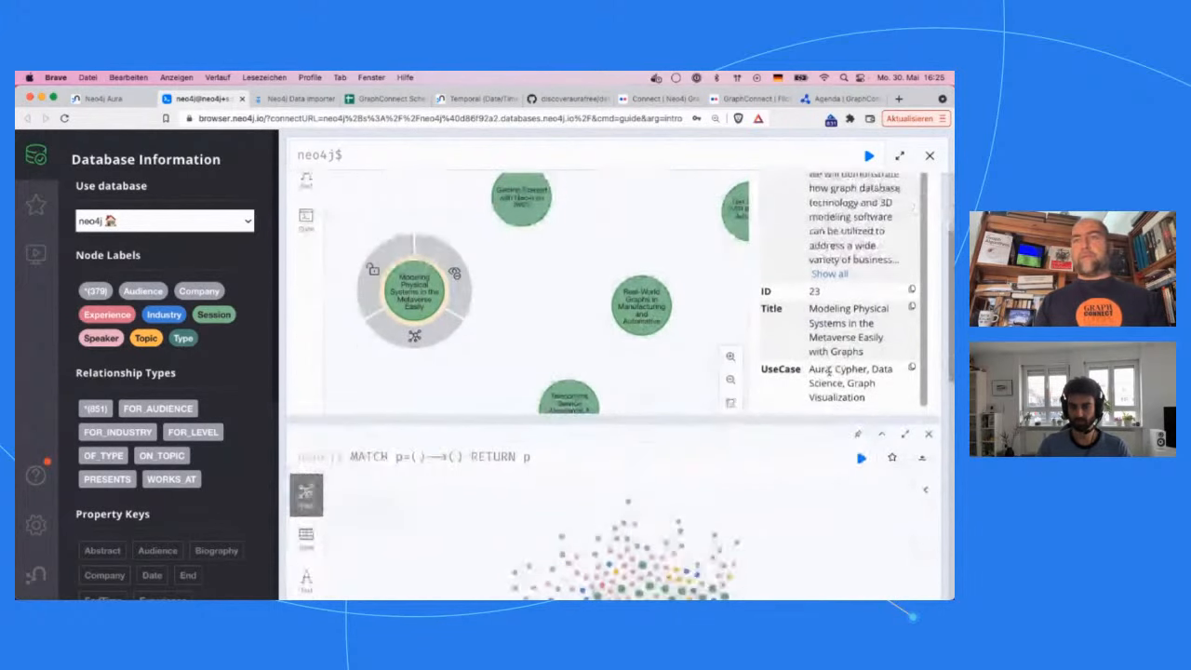
{"action": "left_click_drag", "start_coordinate": [811, 371], "coordinate": [885, 401]}
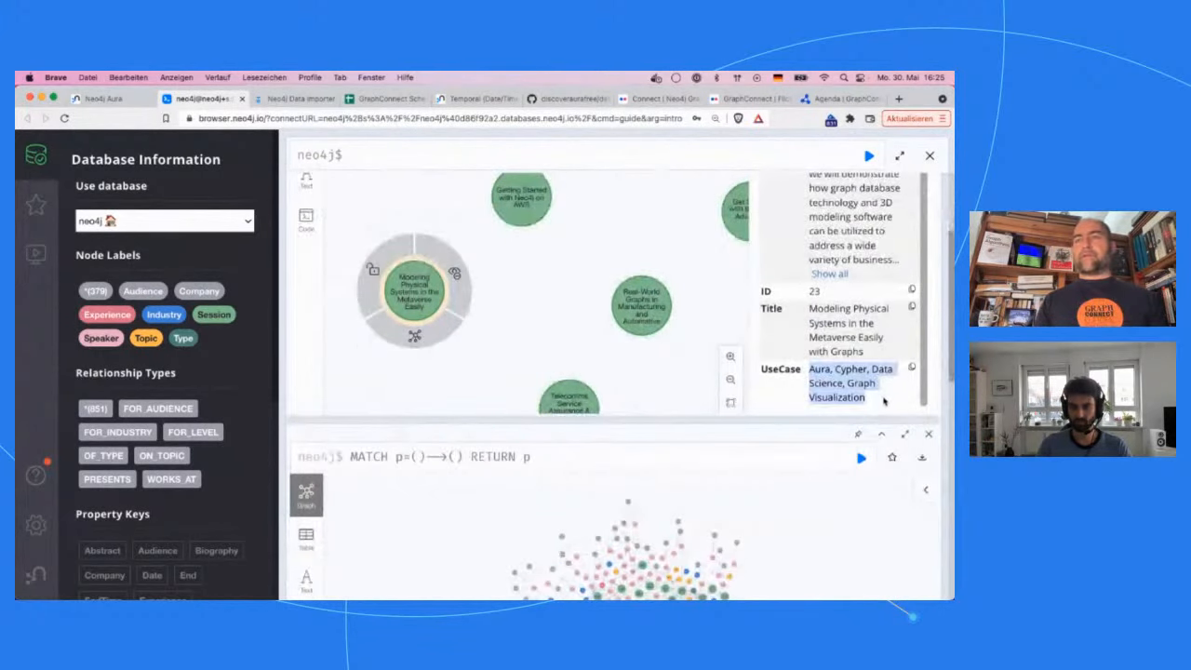
{"action": "left_click", "coordinate": [809, 370]}
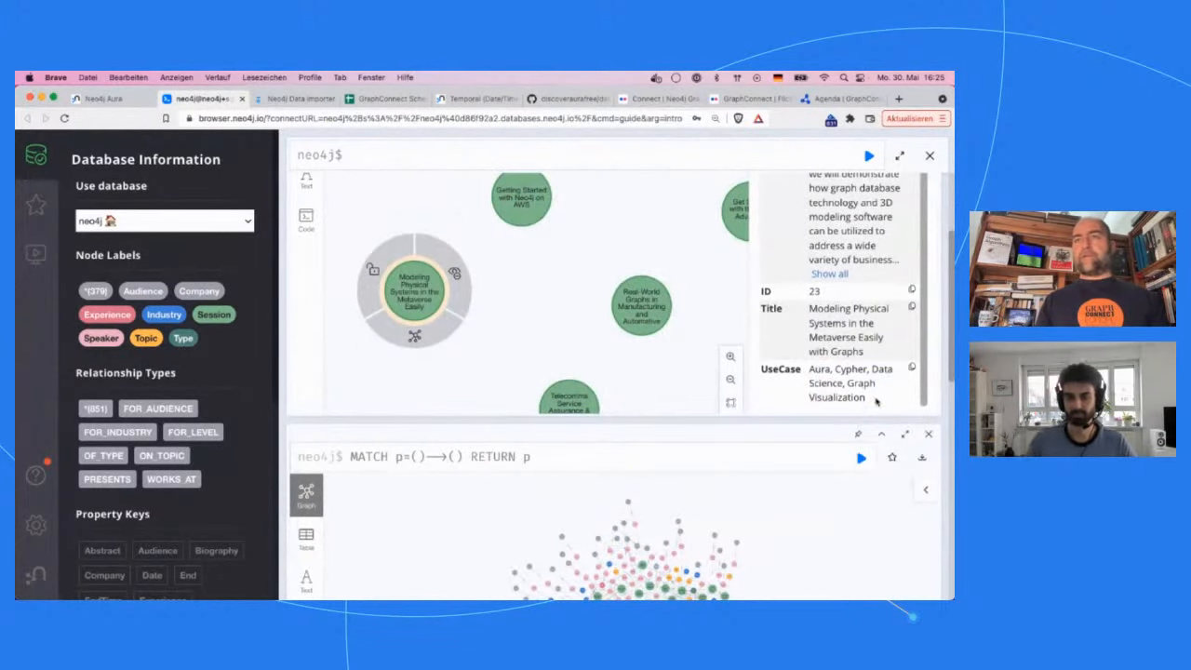
{"action": "left_click_drag", "start_coordinate": [868, 403], "coordinate": [808, 375]}
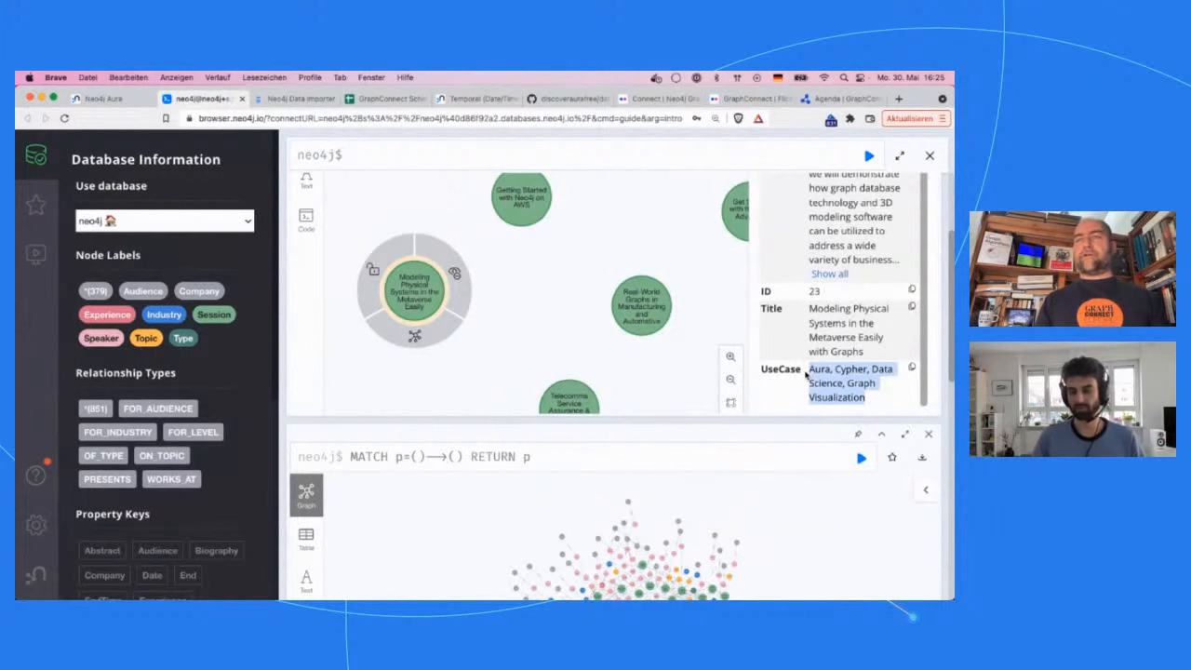
{"action": "scroll", "coordinate": [744, 330], "scroll_direction": "up", "scroll_amount": 3}
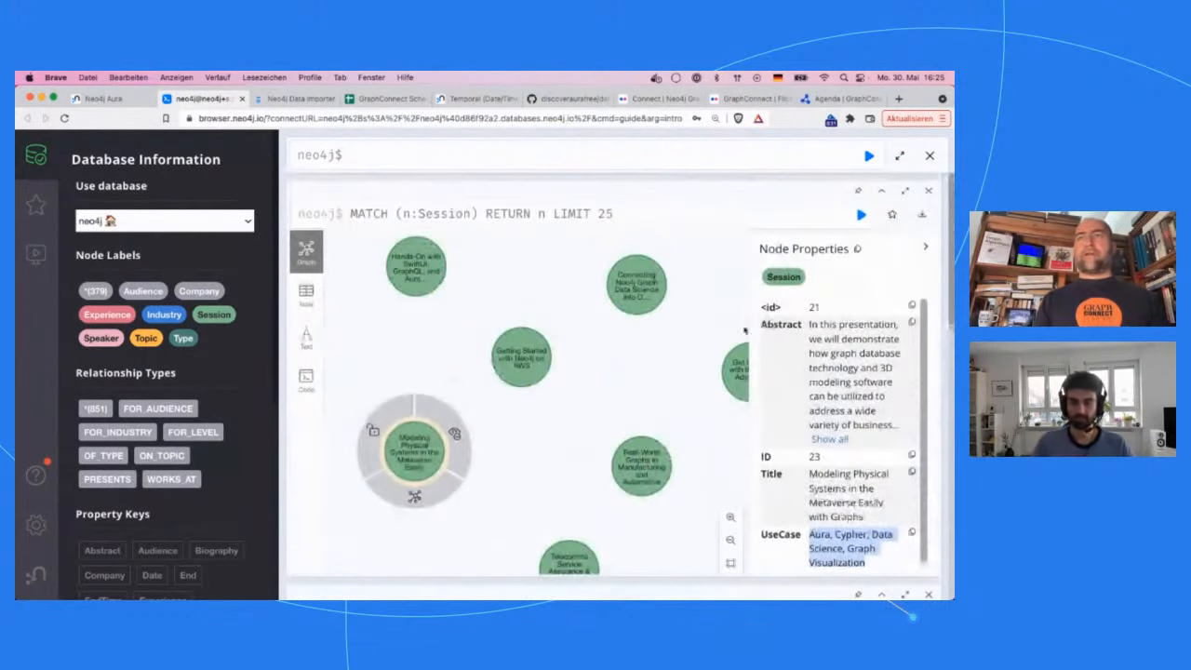
Switch to the discoveraurafree repository on GitHub and find the UseCase splitting and date conversion queries in week-27-graphconnect-talks.adoc.
{"action": "left_click", "coordinate": [565, 98]}
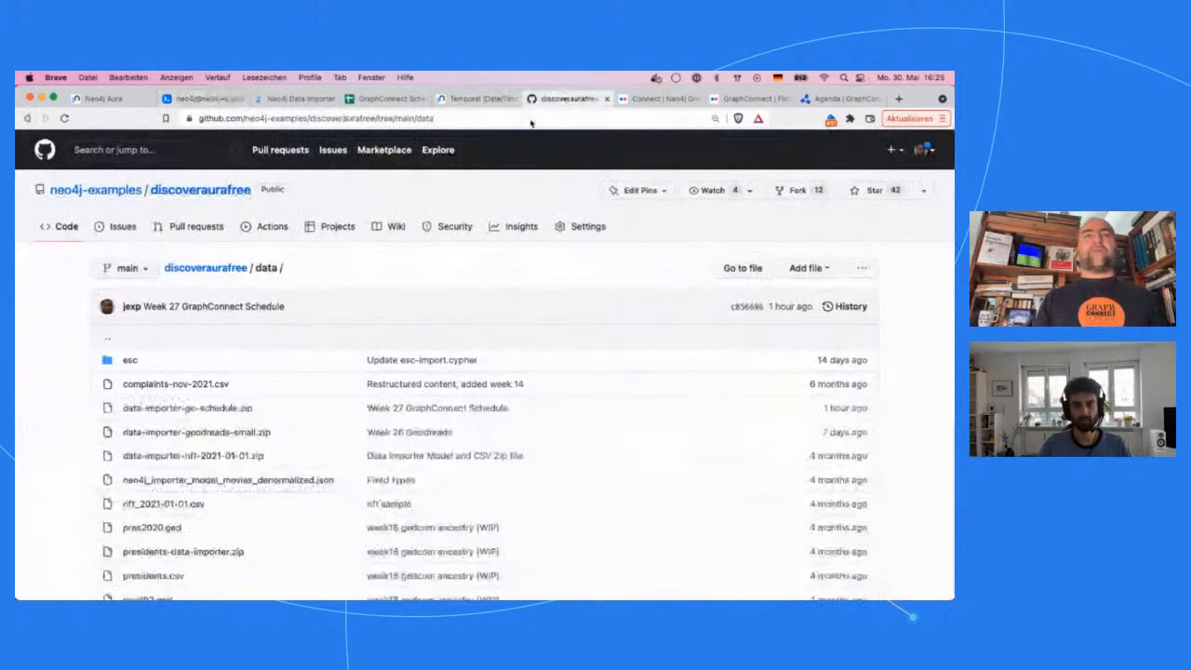
{"action": "key", "text": "super+Left"}
{"action": "key", "text": "super+Left"}
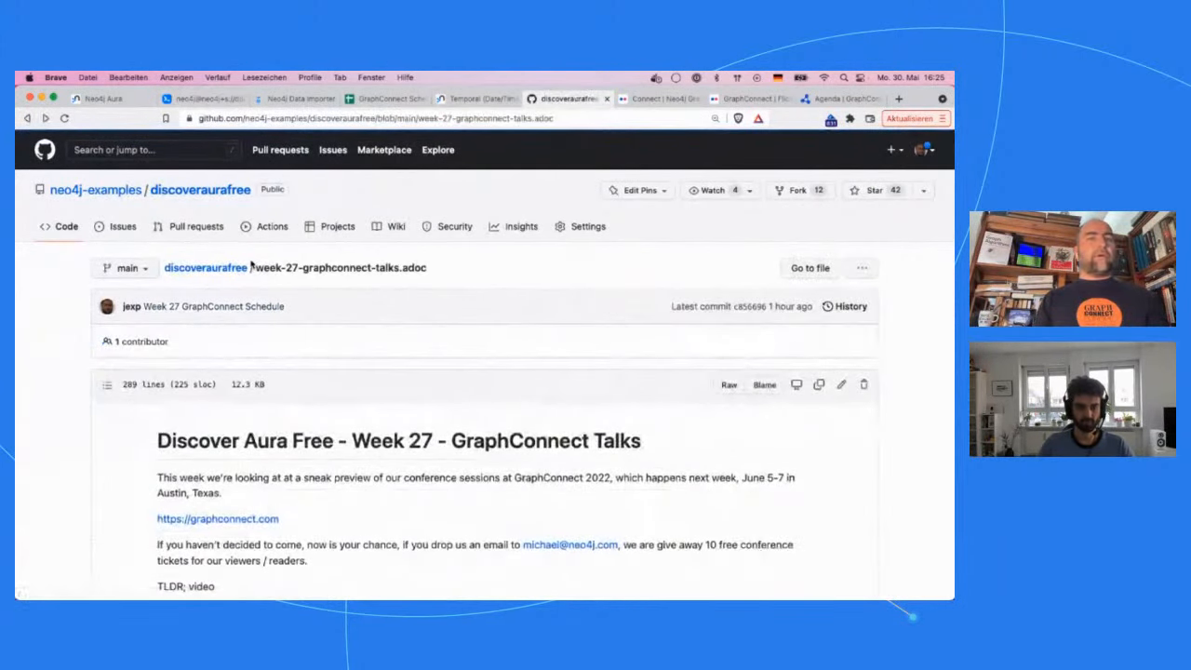
{"action": "scroll", "coordinate": [250, 266], "scroll_direction": "down", "scroll_amount": 15}
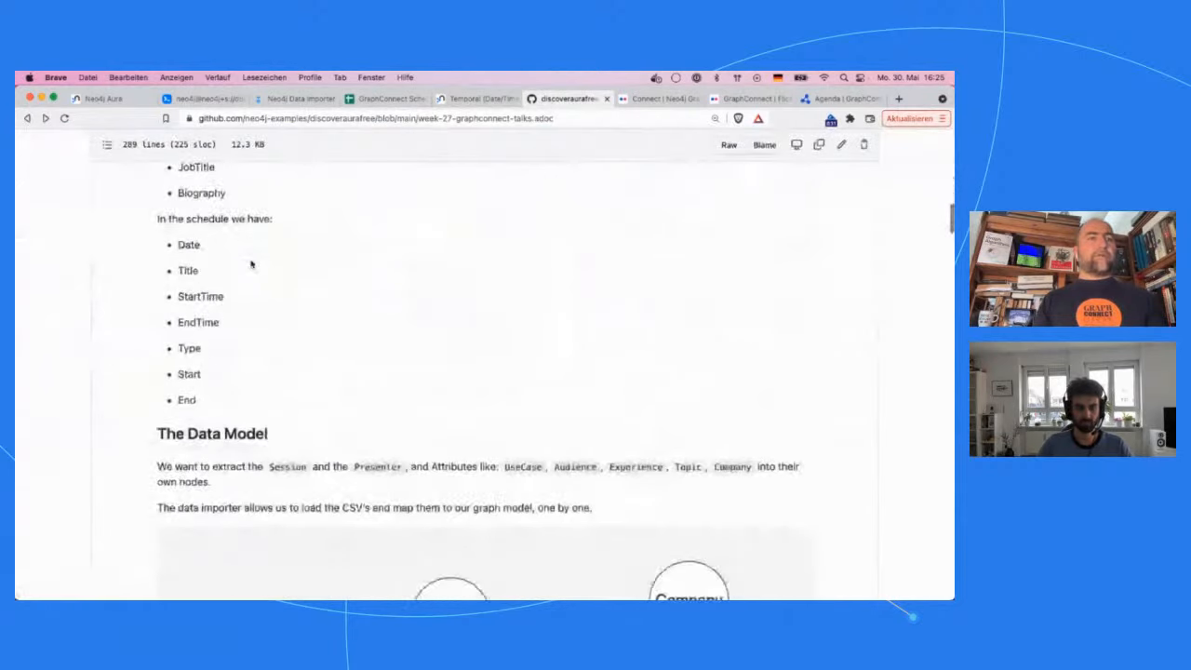
{"action": "scroll", "coordinate": [250, 266], "scroll_direction": "down", "scroll_amount": 15}
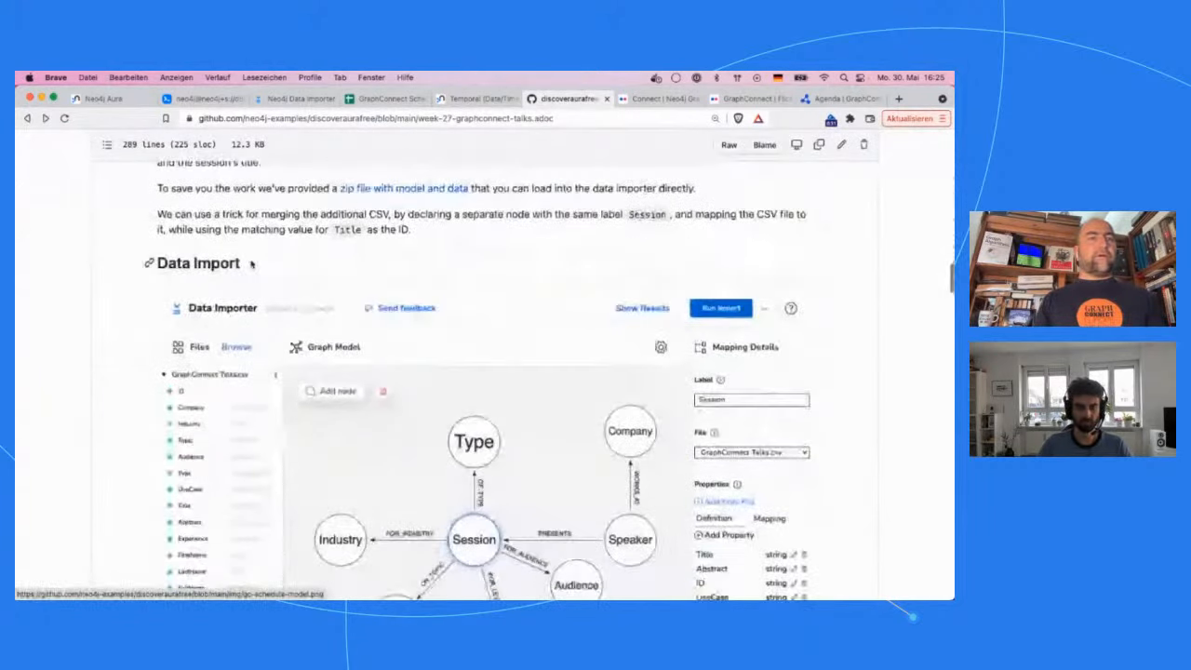
{"action": "scroll", "coordinate": [251, 266], "scroll_direction": "down", "scroll_amount": 15}
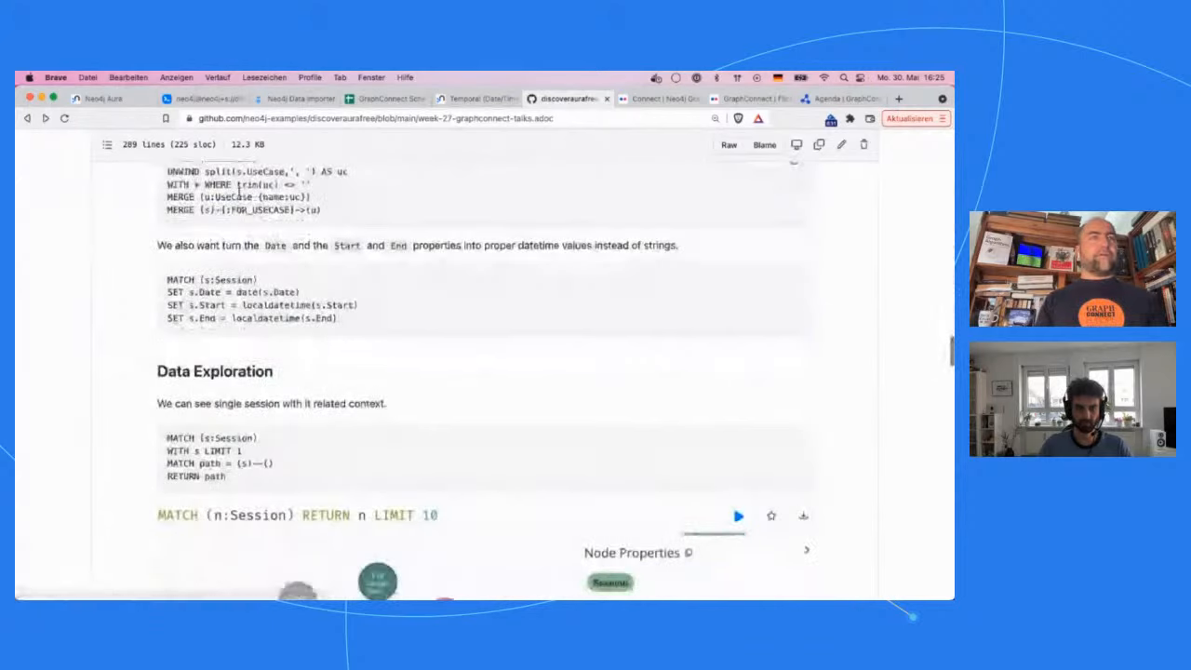
{"action": "scroll", "coordinate": [240, 192], "scroll_direction": "up", "scroll_amount": 2}
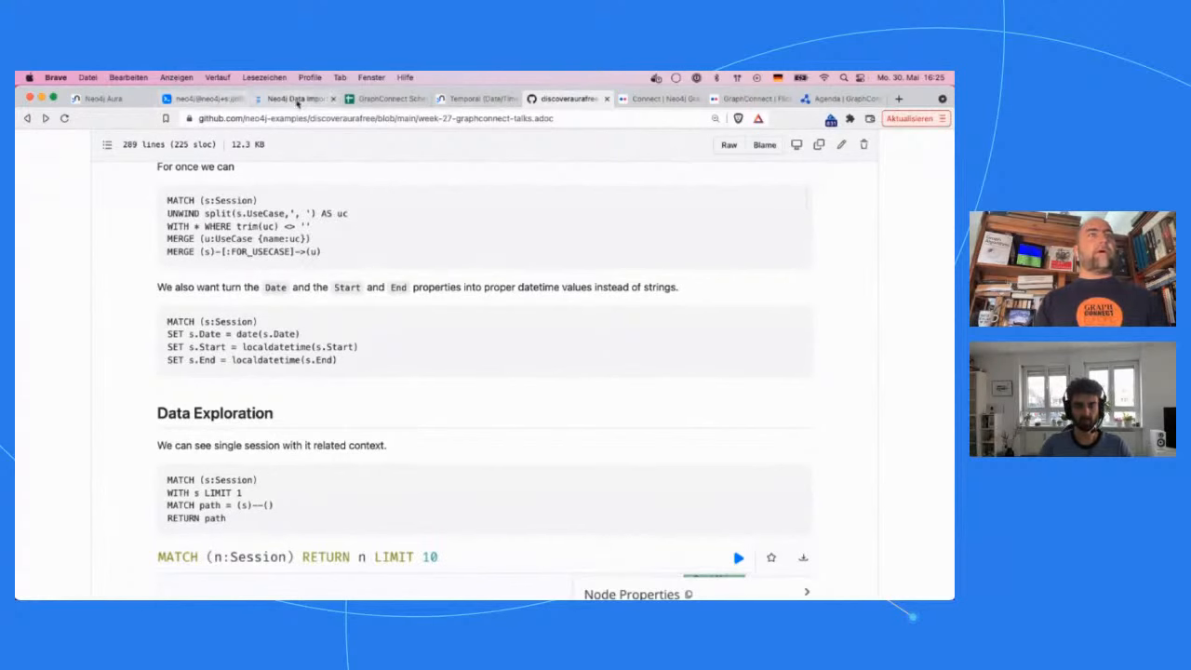
Switch to Neo4j Browser and start a new multi-line query with MATCH (s:Session).
{"action": "left_click", "coordinate": [219, 99]}
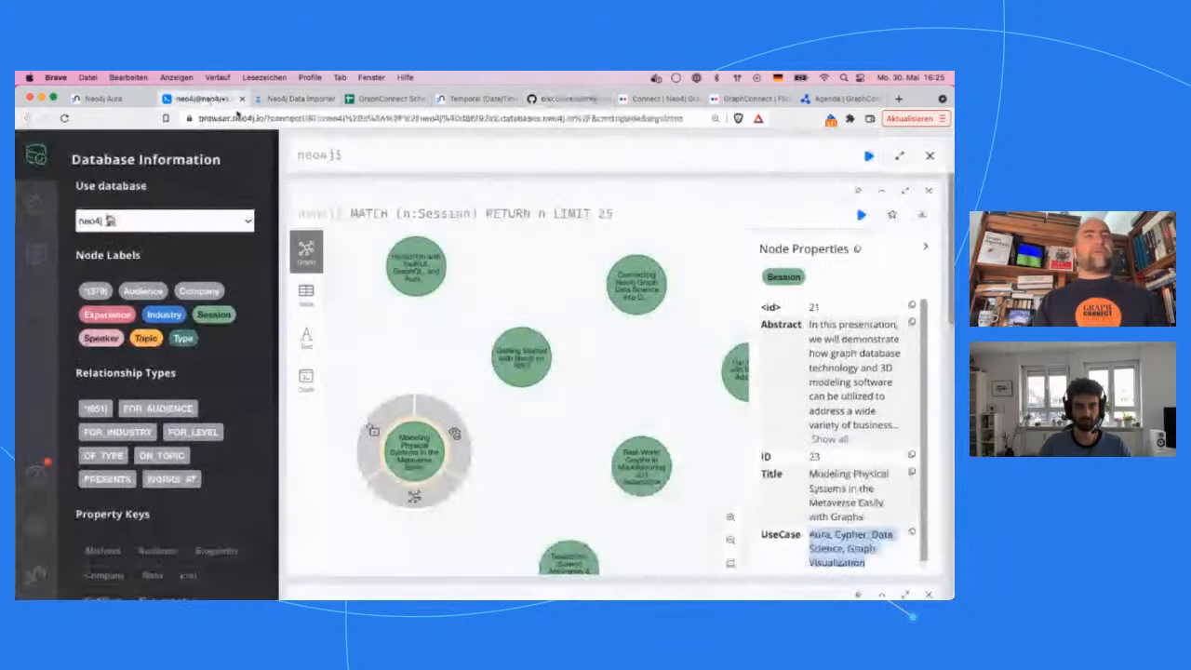
{"action": "left_click", "coordinate": [367, 154]}
{"action": "type", "text": "MAT"}
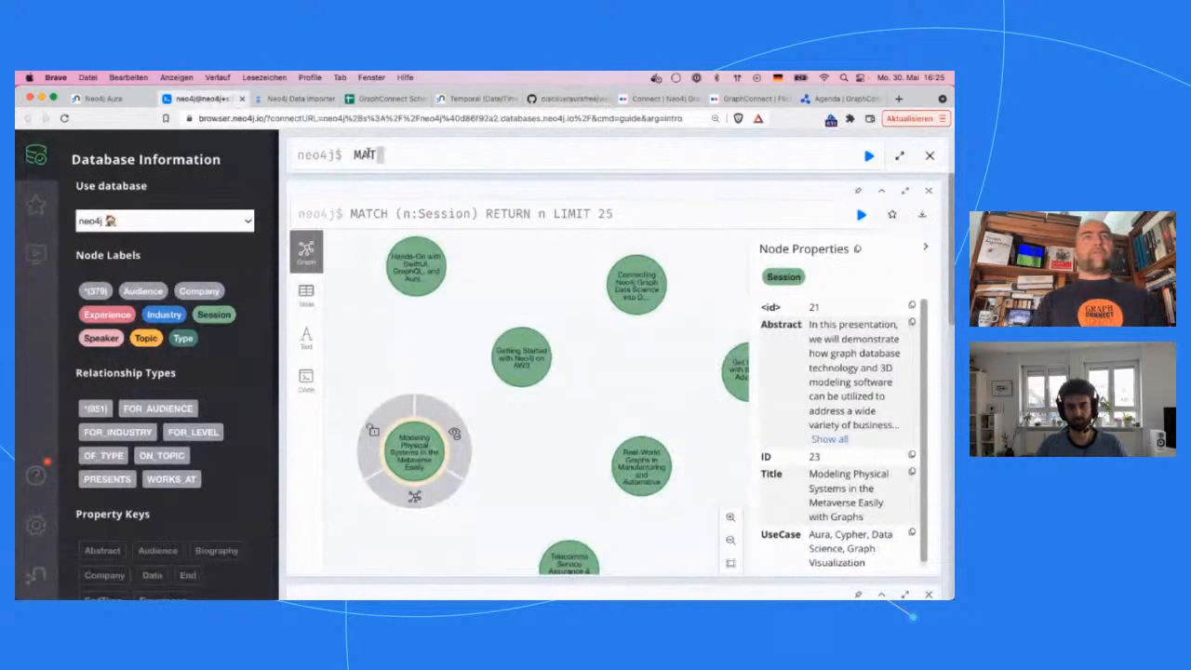
{"action": "type", "text": "CH (s:Session"}
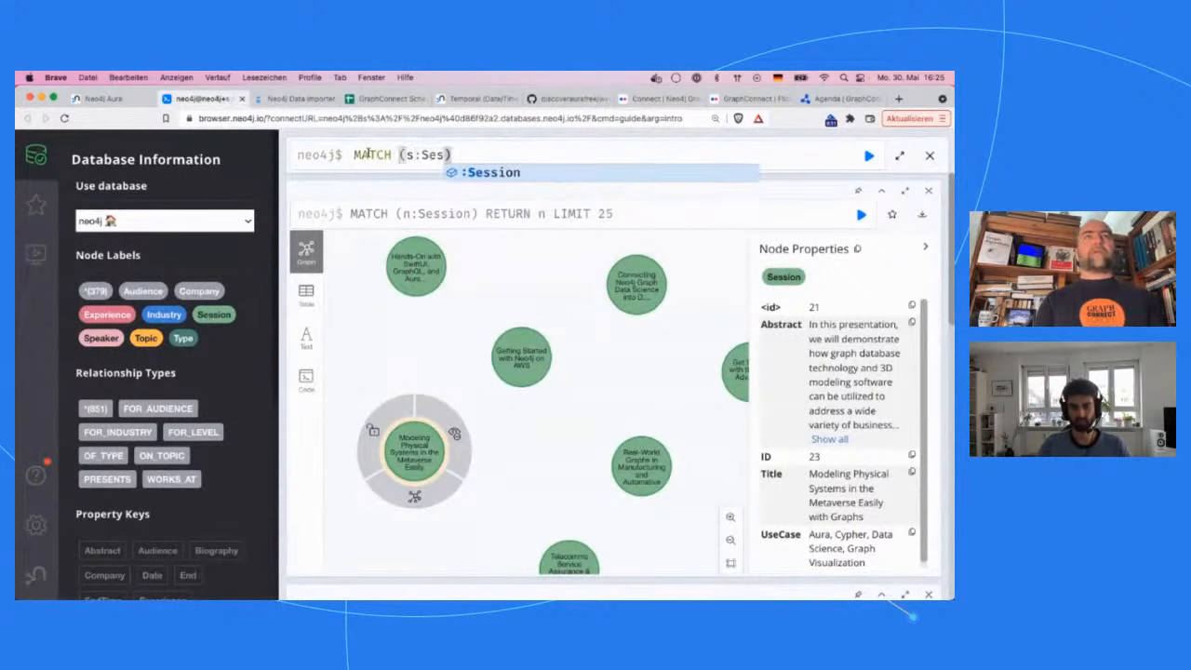
{"action": "key", "text": "shift+Return"}
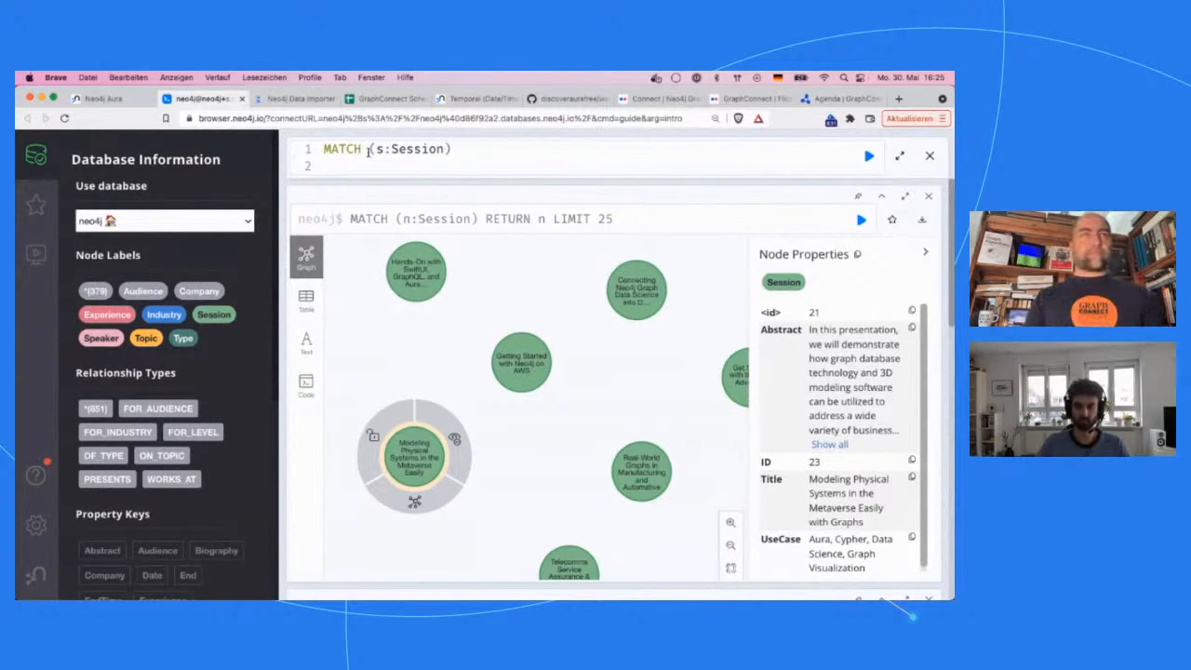
Add the line UNWIND split(s.UseCase,', ') as uc to the query to break the use cases into separate values.
{"action": "type", "text": "U"}
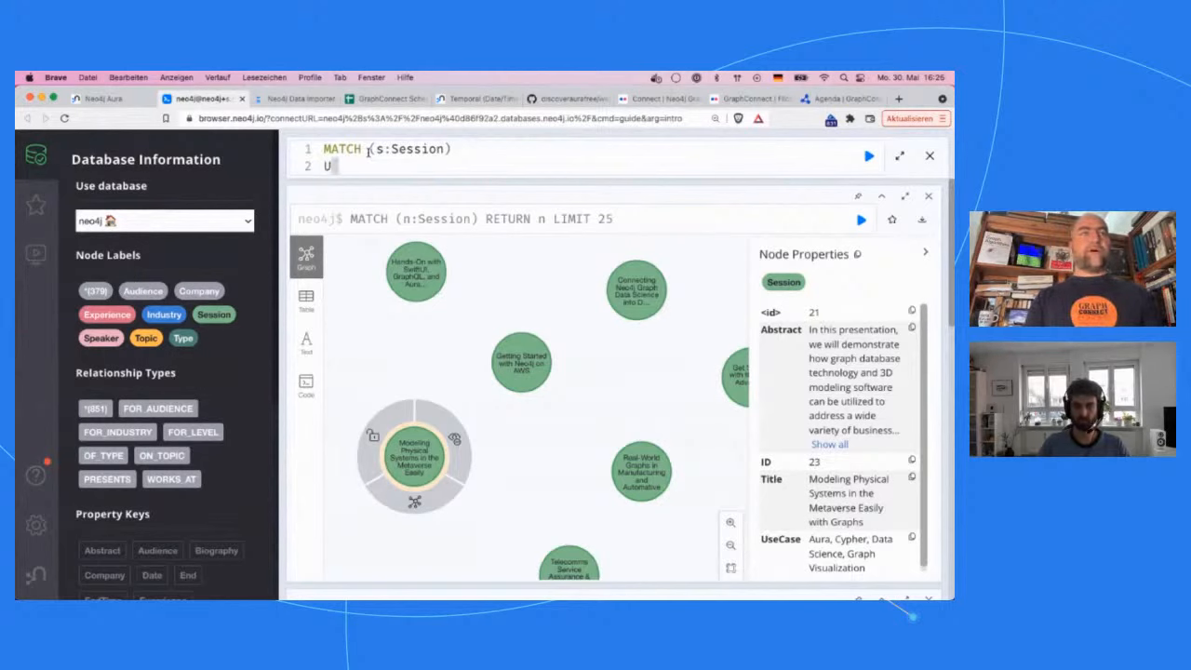
{"action": "type", "text": "NDWI"}
{"action": "key", "text": "BackSpace"}
{"action": "key", "text": "BackSpace"}
{"action": "key", "text": "BackSpace"}
{"action": "key", "text": "BackSpace"}
{"action": "type", "text": "NWI"}
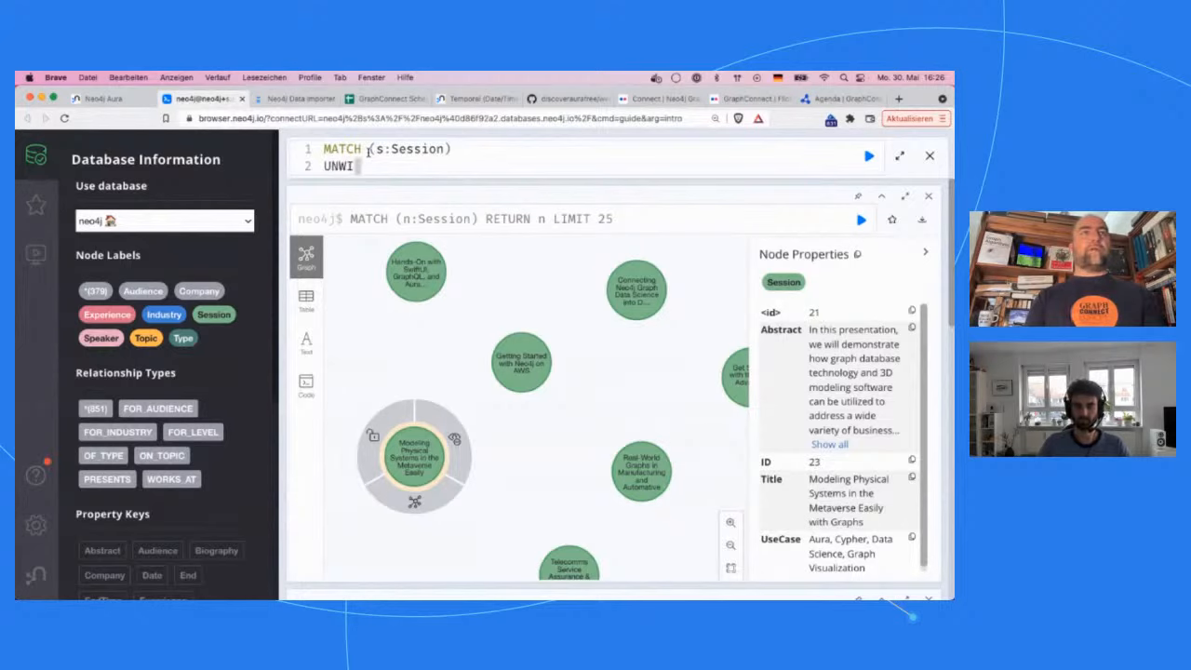
{"action": "type", "text": "ND split(s.U"}
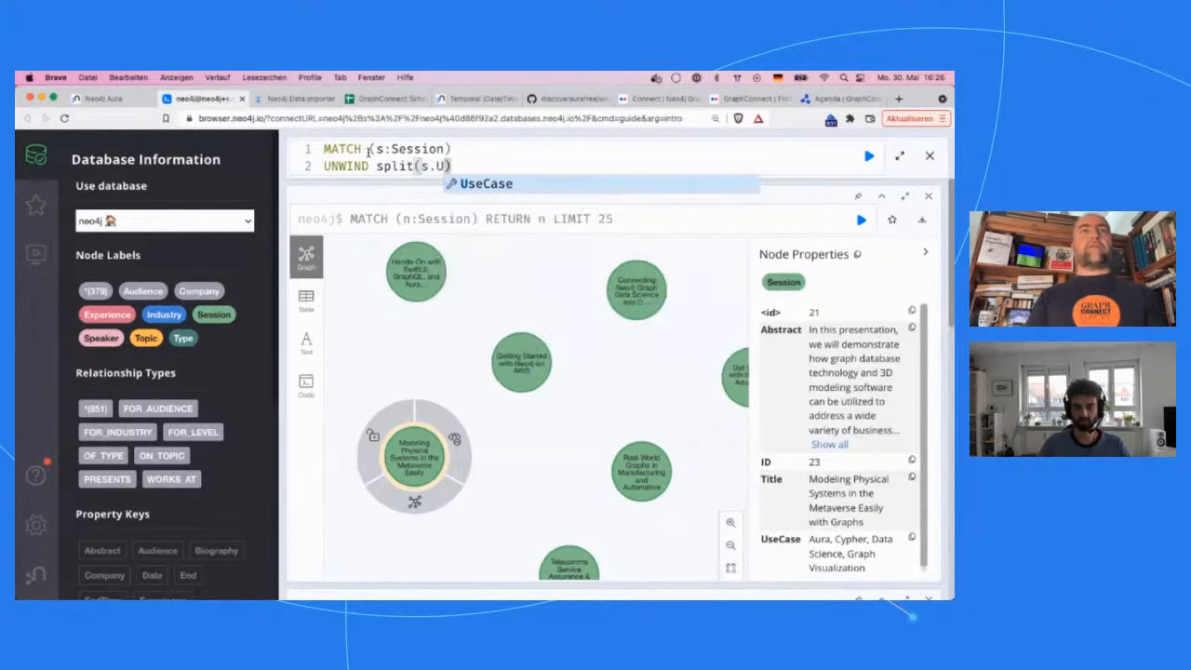
{"action": "key", "text": "Tab"}
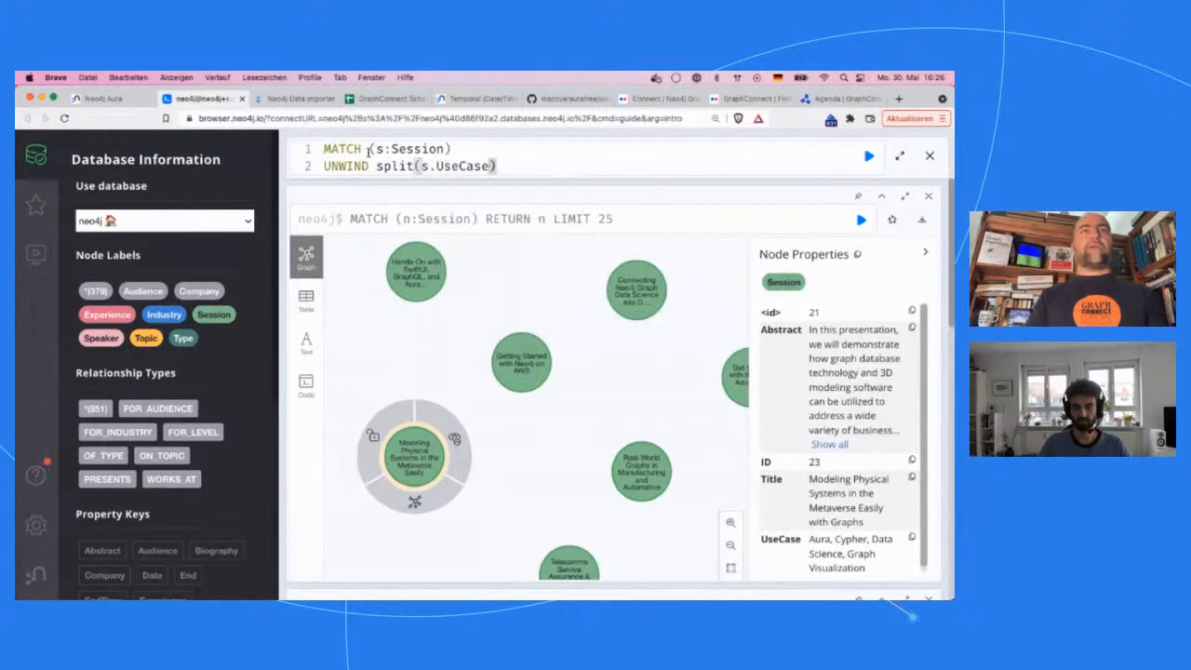
{"action": "type", "text": ", ', "}
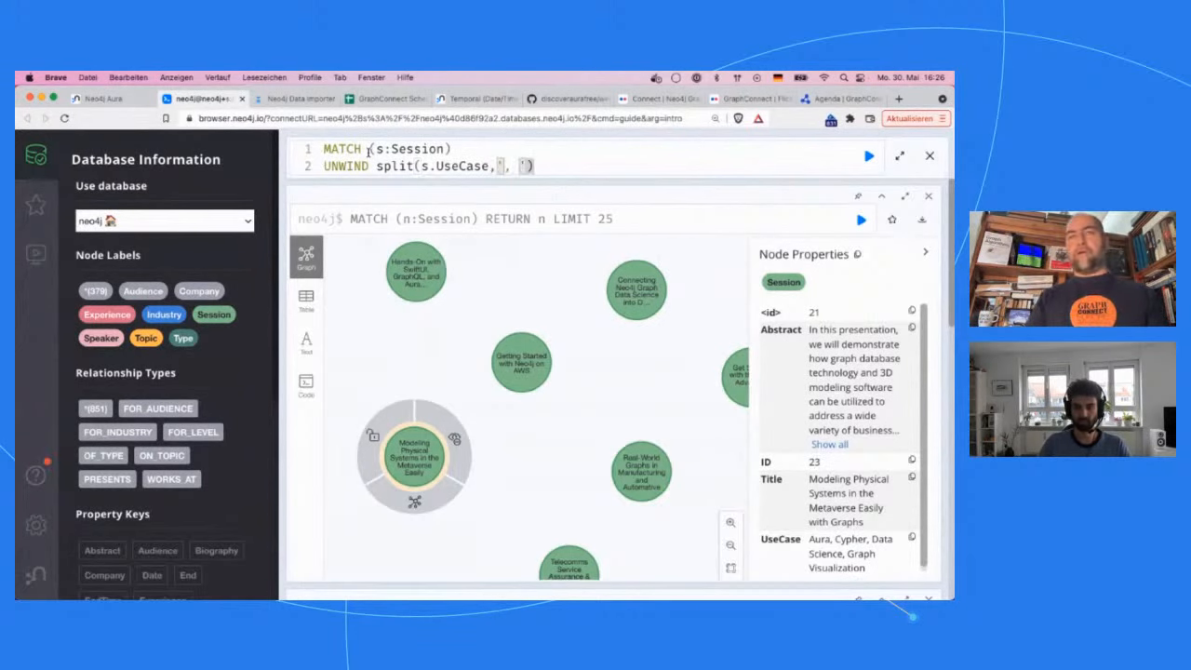
{"action": "type", "text": ") as uc"}
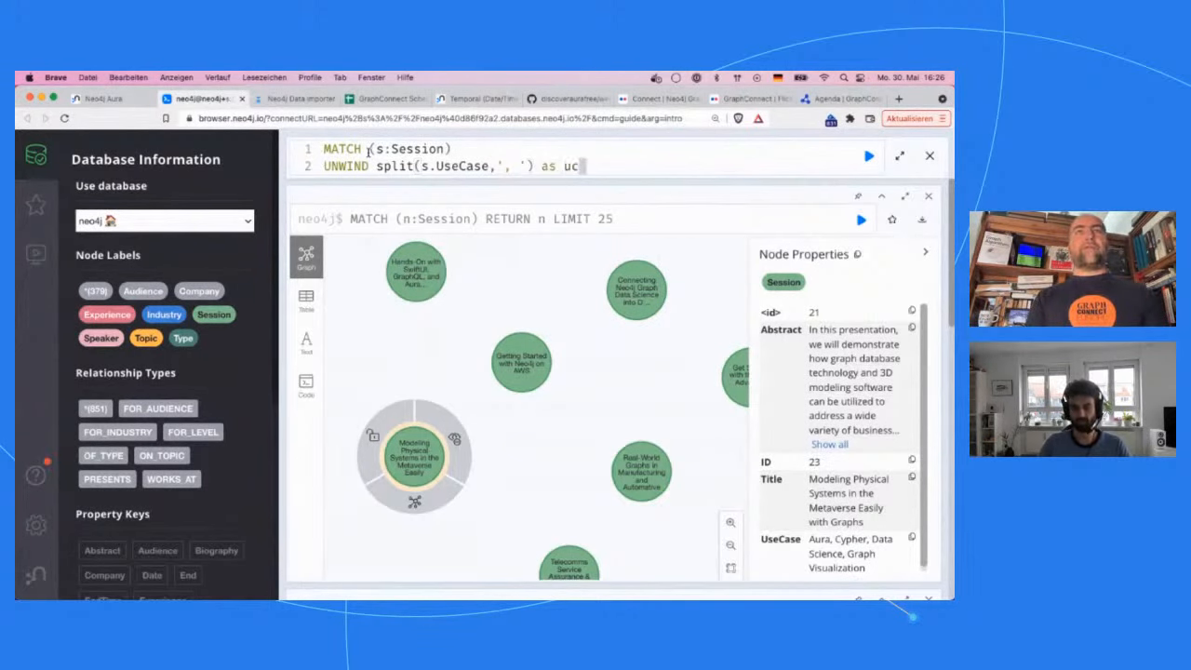
{"action": "key", "text": "Return"}
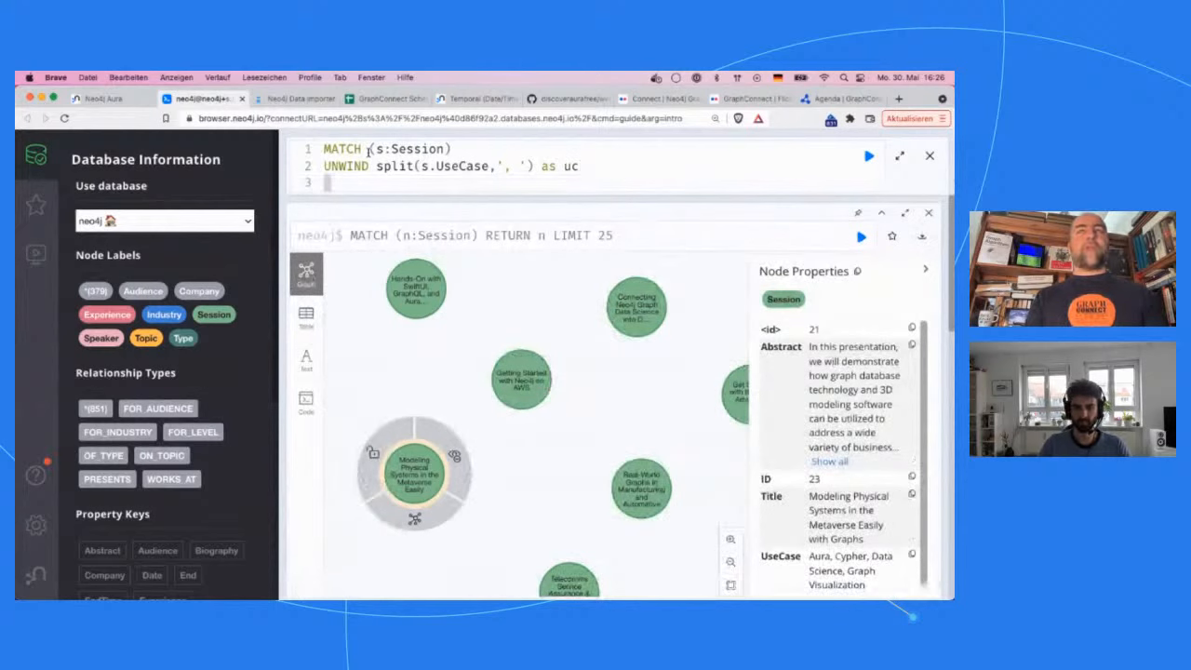
Filter out empty use cases with the query line WITH * WHERE NOT trim(uc) = ''.
{"action": "type", "text": "WITH"}
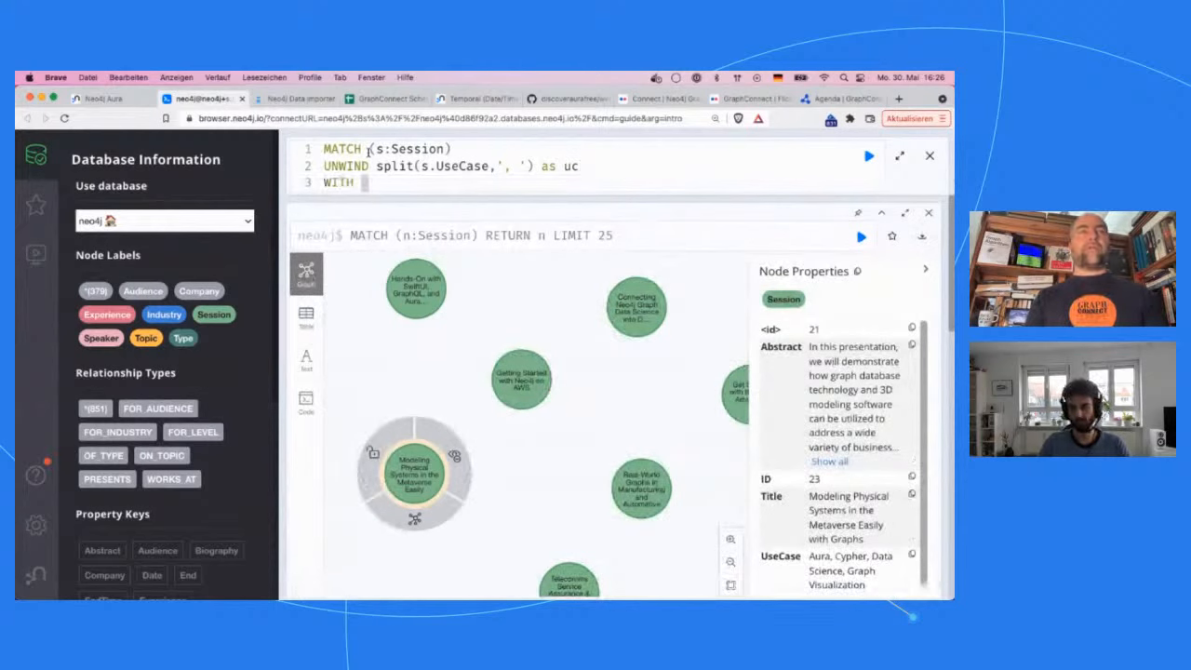
{"action": "type", "text": " * WHERE N"}
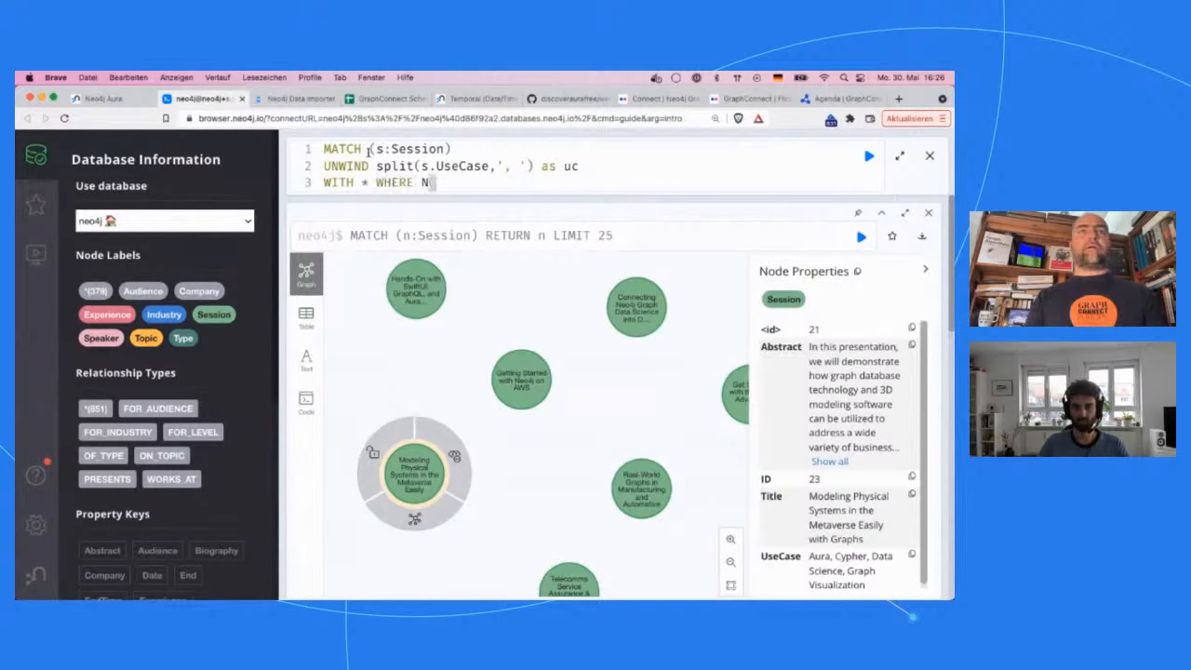
{"action": "type", "text": "T"}
{"action": "type", "text": "T t"}
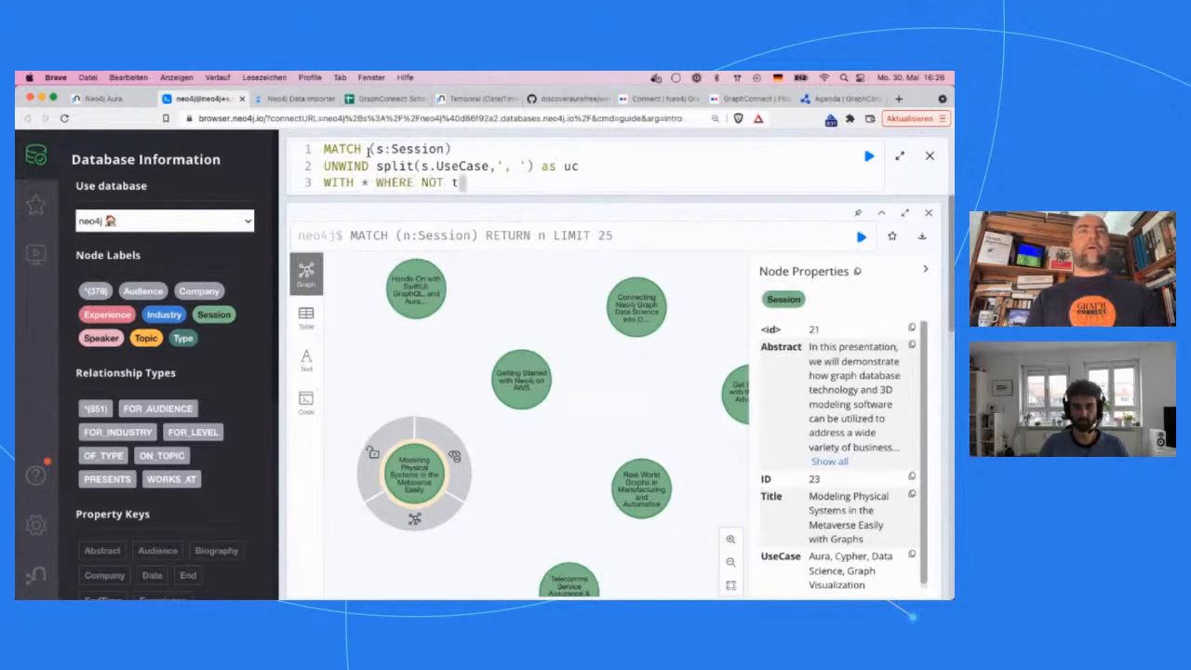
{"action": "type", "text": "rim(uc"}
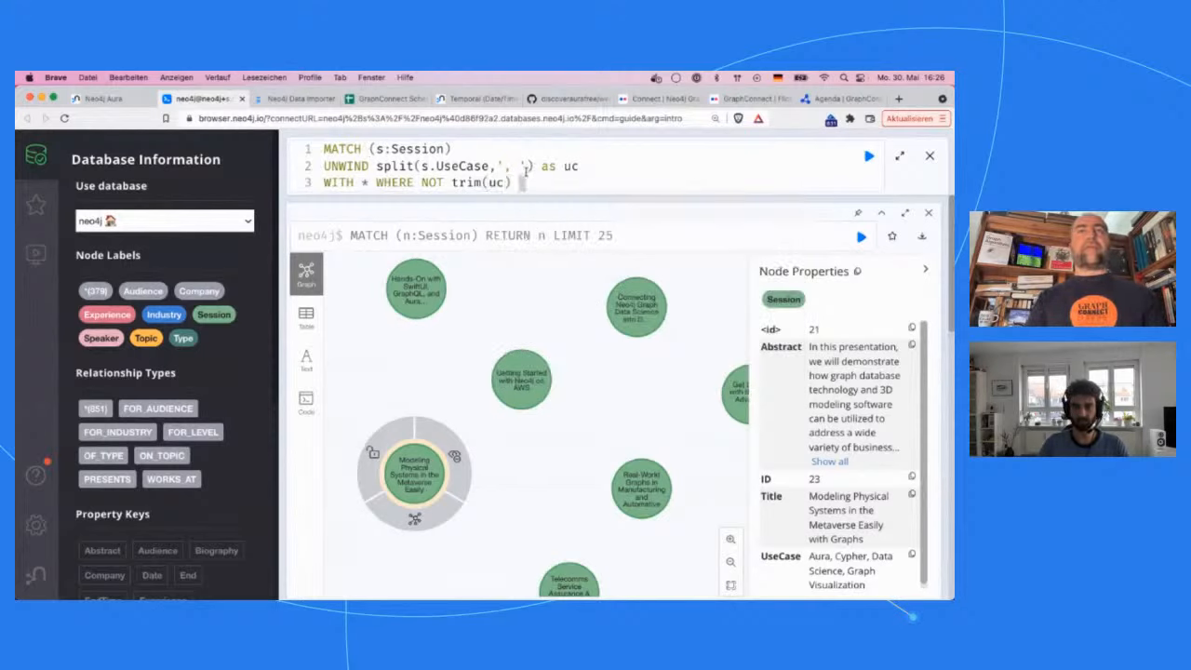
{"action": "type", "text": " <>"}
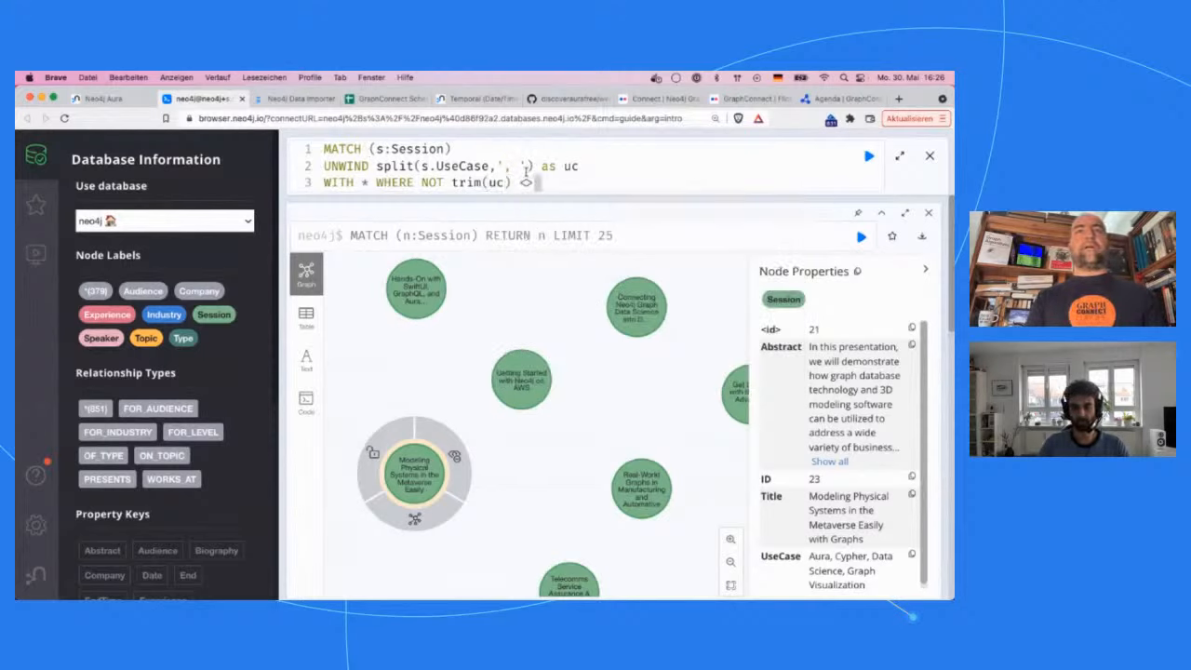
{"action": "key", "text": "BackSpace"}
{"action": "key", "text": "BackSpace"}
{"action": "type", "text": "= ''"}
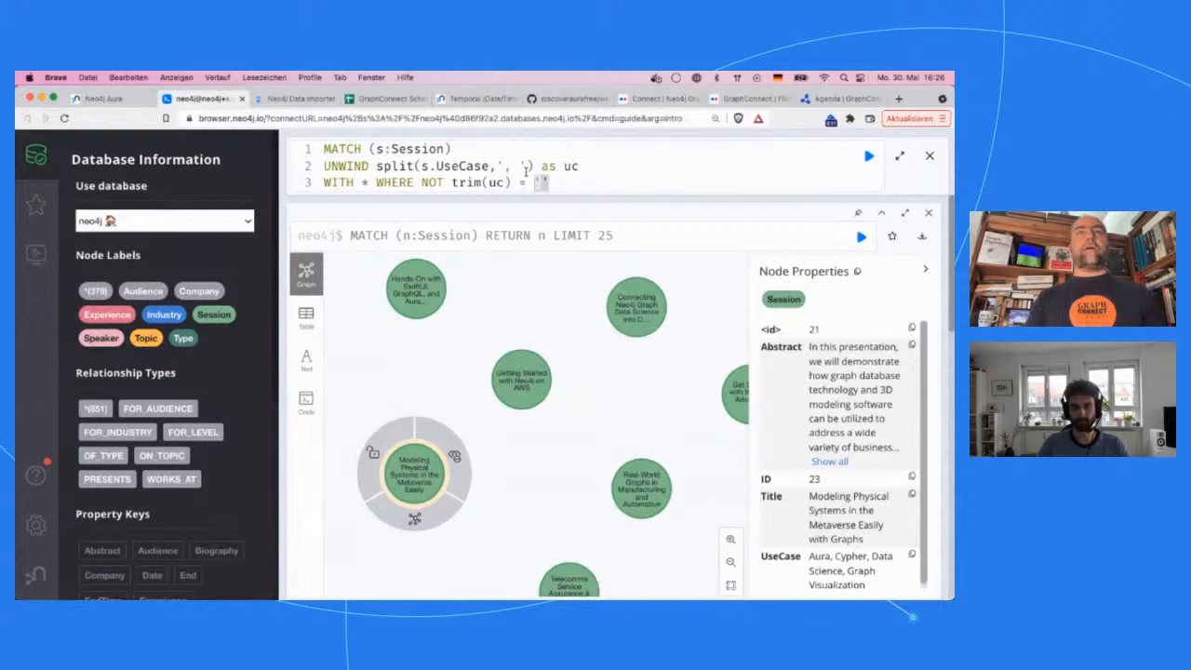
{"action": "key", "text": "Return"}
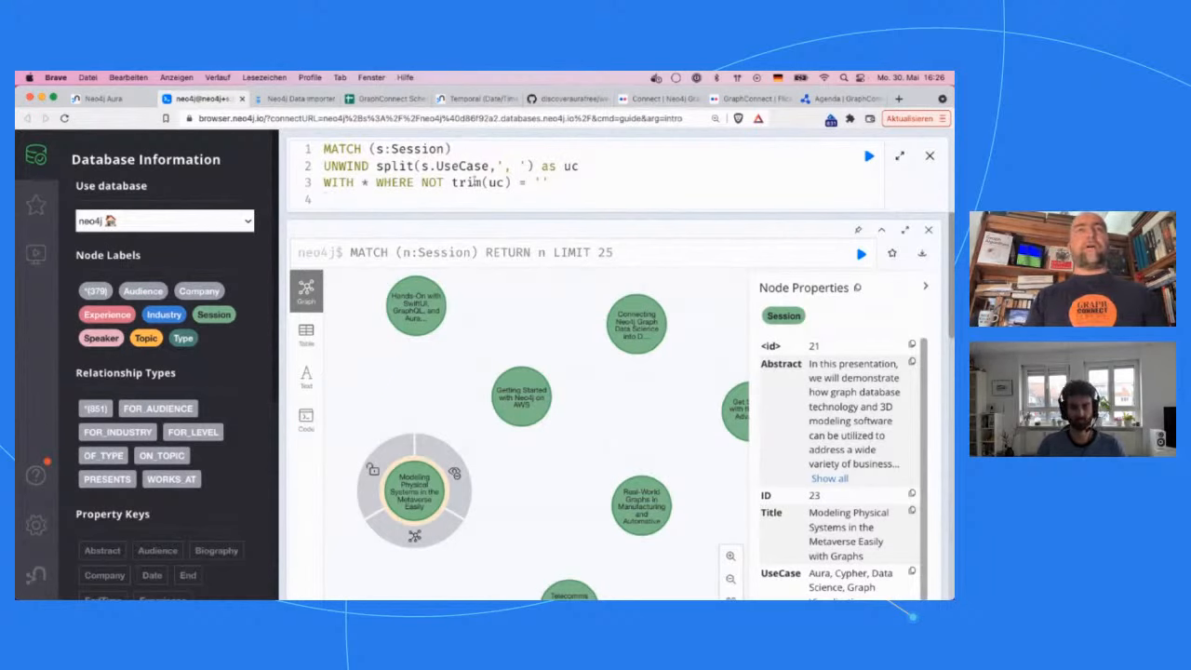
{"action": "left_click_drag", "start_coordinate": [377, 166], "coordinate": [532, 165]}
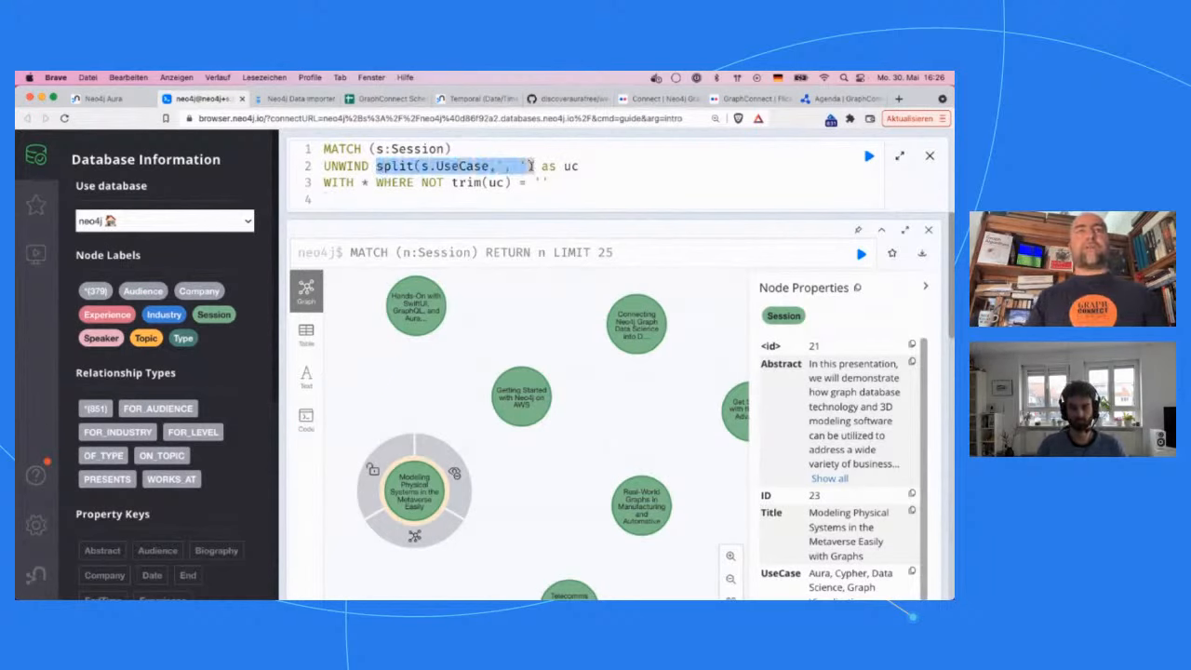
{"action": "double_click", "coordinate": [461, 166]}
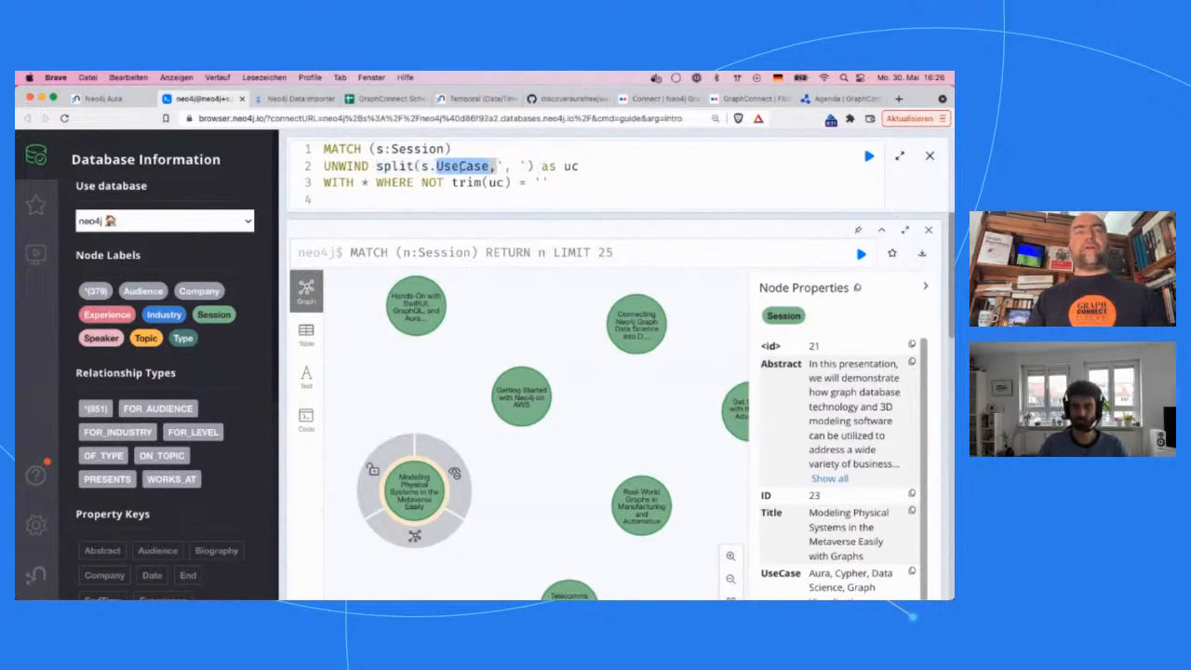
{"action": "double_click", "coordinate": [347, 165]}
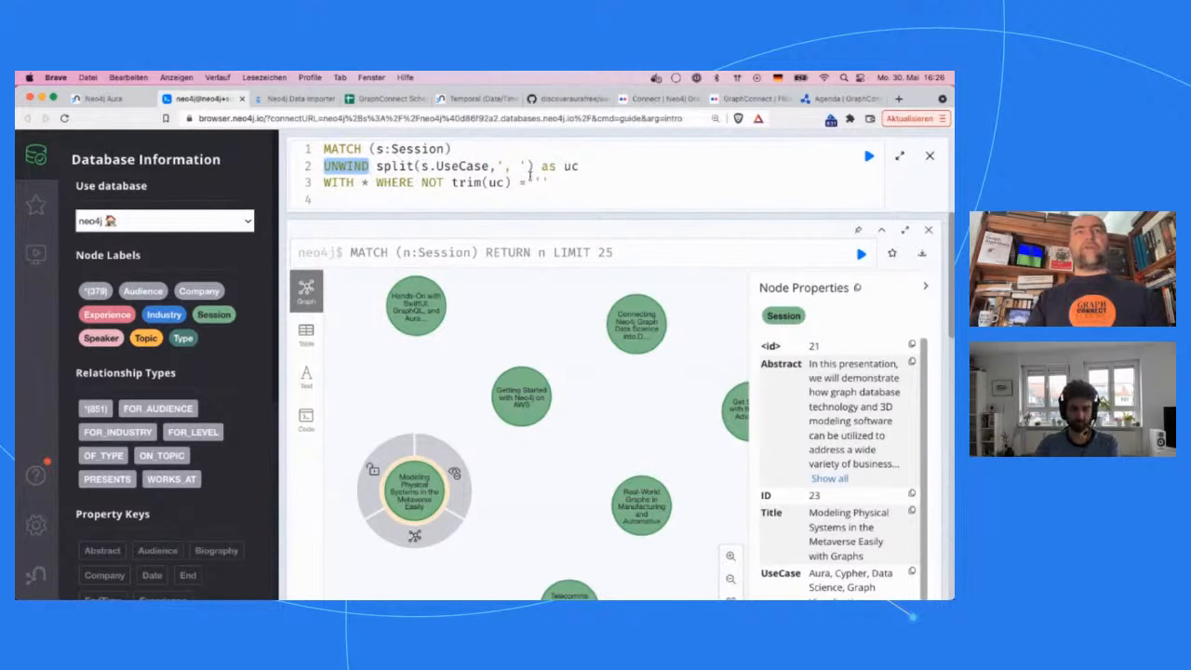
Add the line MERGE (u:UseCase {name:trim(uc)}) after the filter to create a node per use case.
{"action": "left_click", "coordinate": [353, 196]}
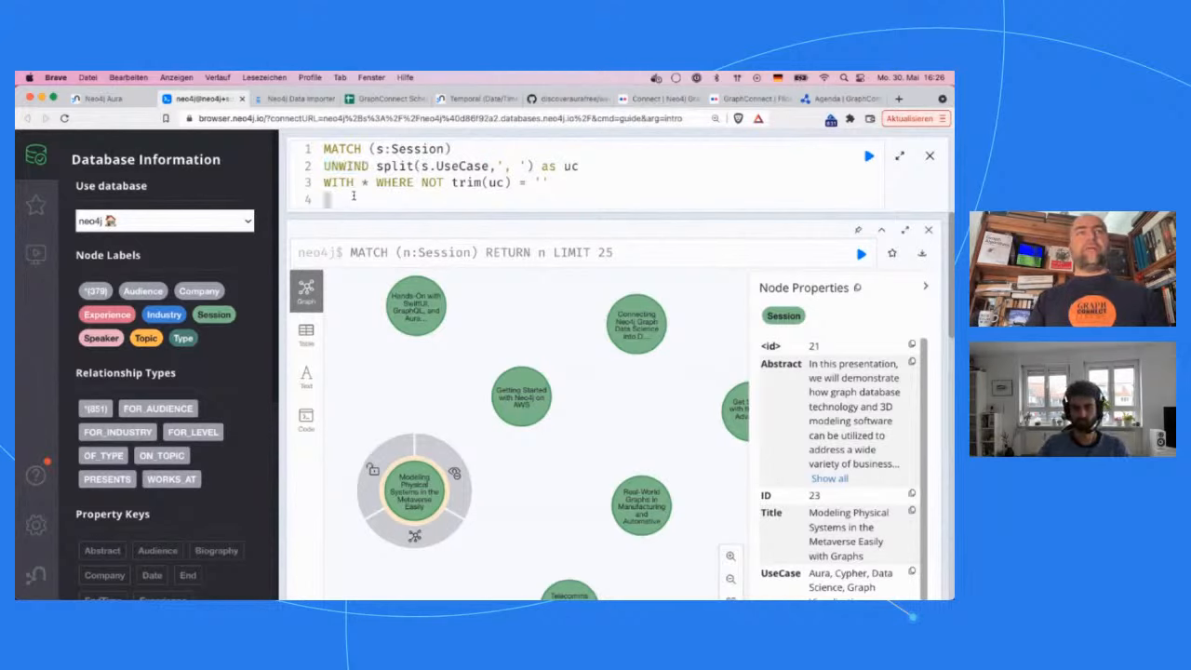
{"action": "type", "text": "MERGE ("}
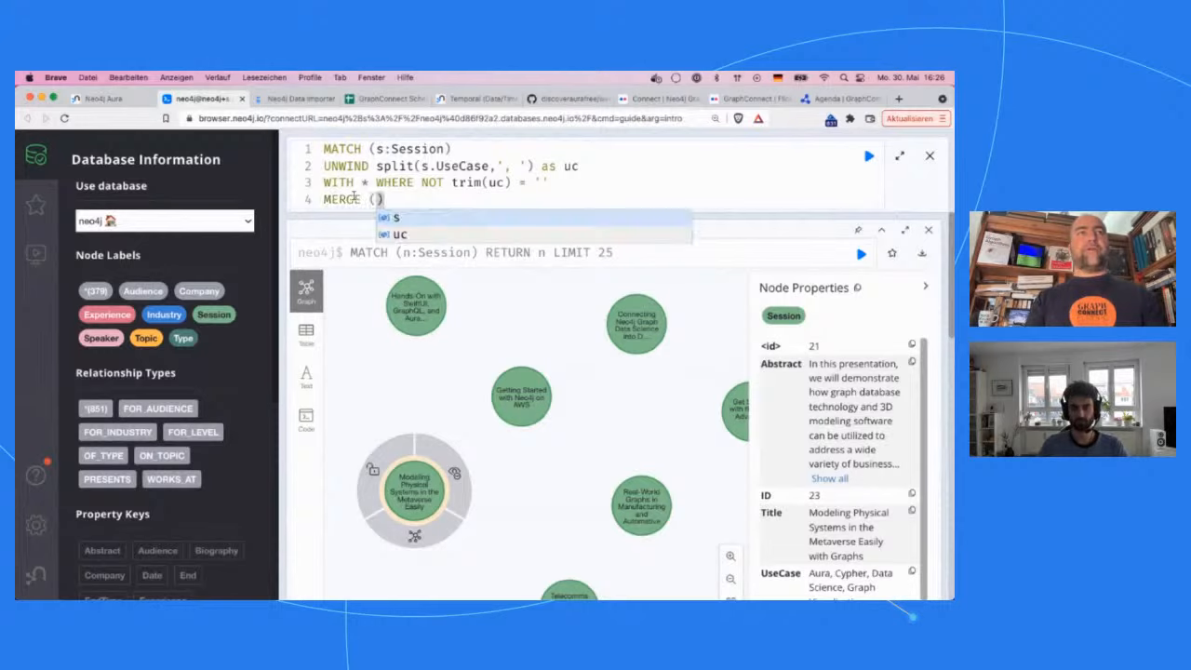
{"action": "type", "text": "u:"}
{"action": "key", "text": "BackSpace"}
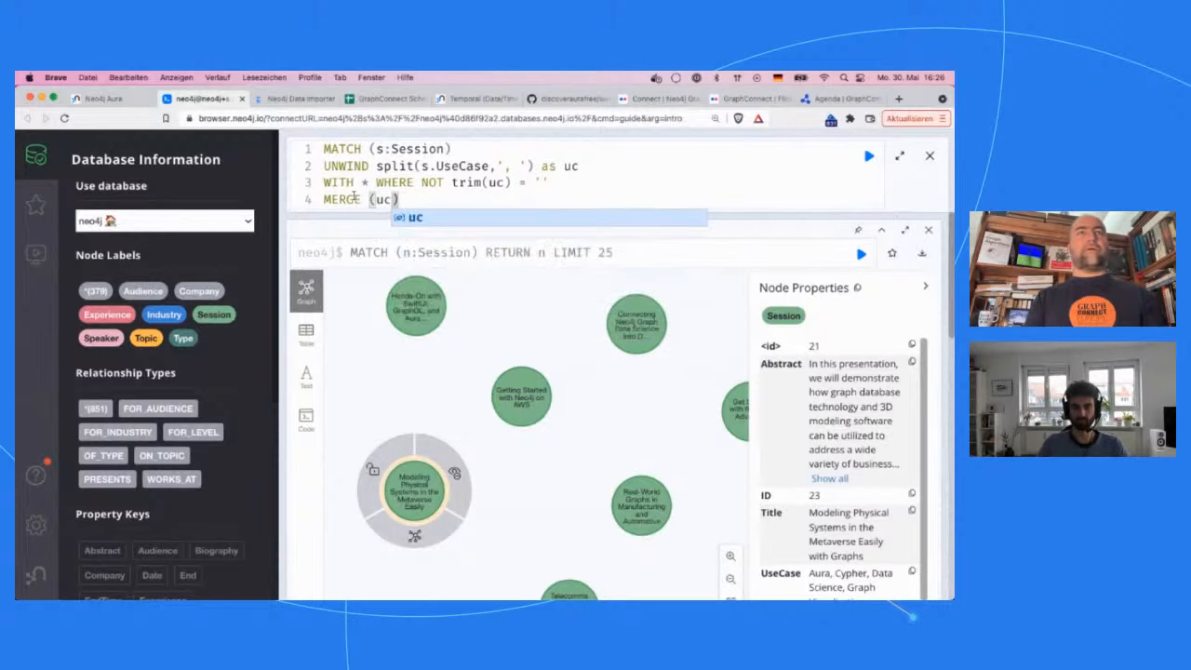
{"action": "type", "text": ":UC"}
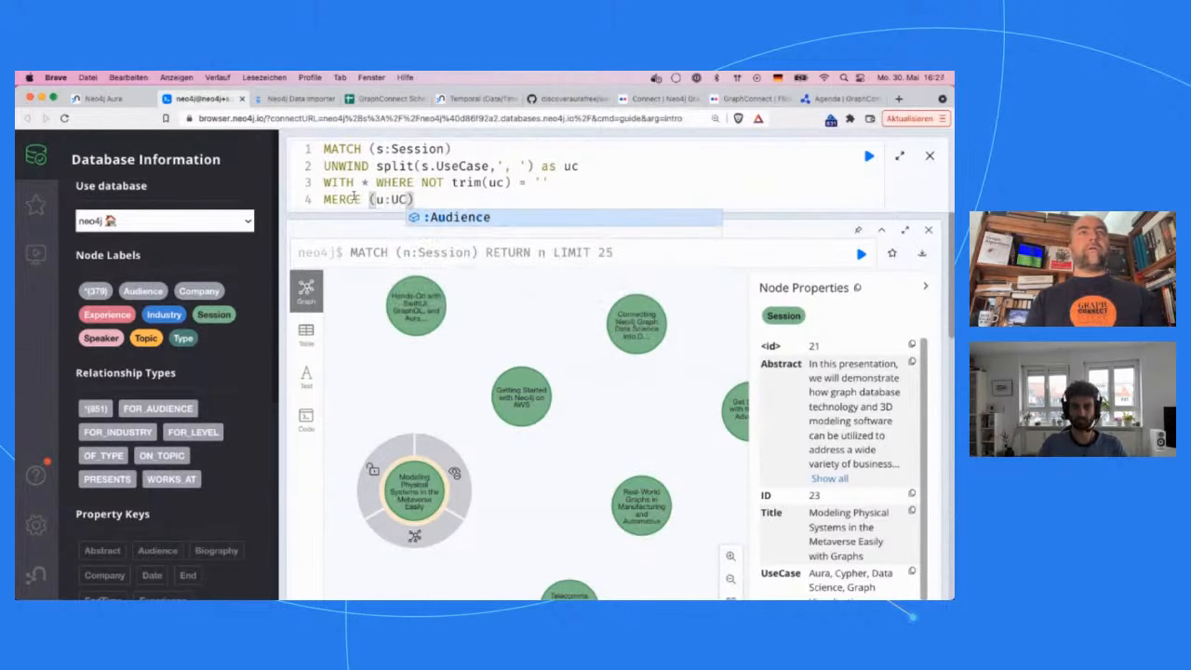
{"action": "key", "text": "BackSpace"}
{"action": "type", "text": "seCase {name:"}
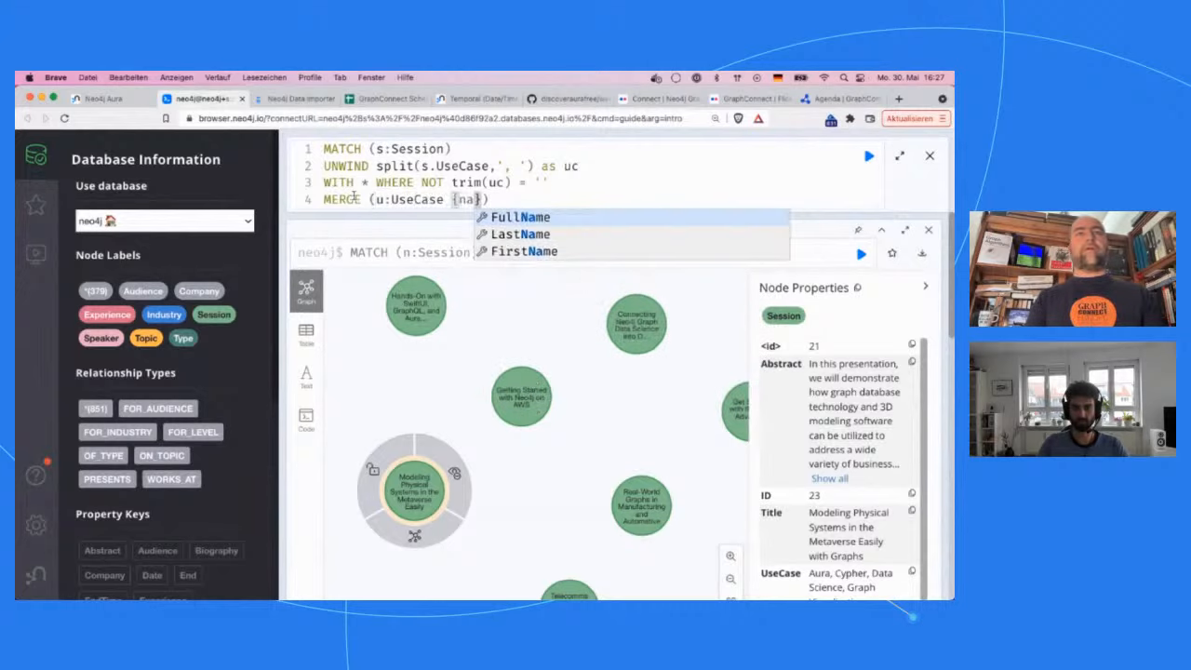
{"action": "type", "text": "trim(tr"}
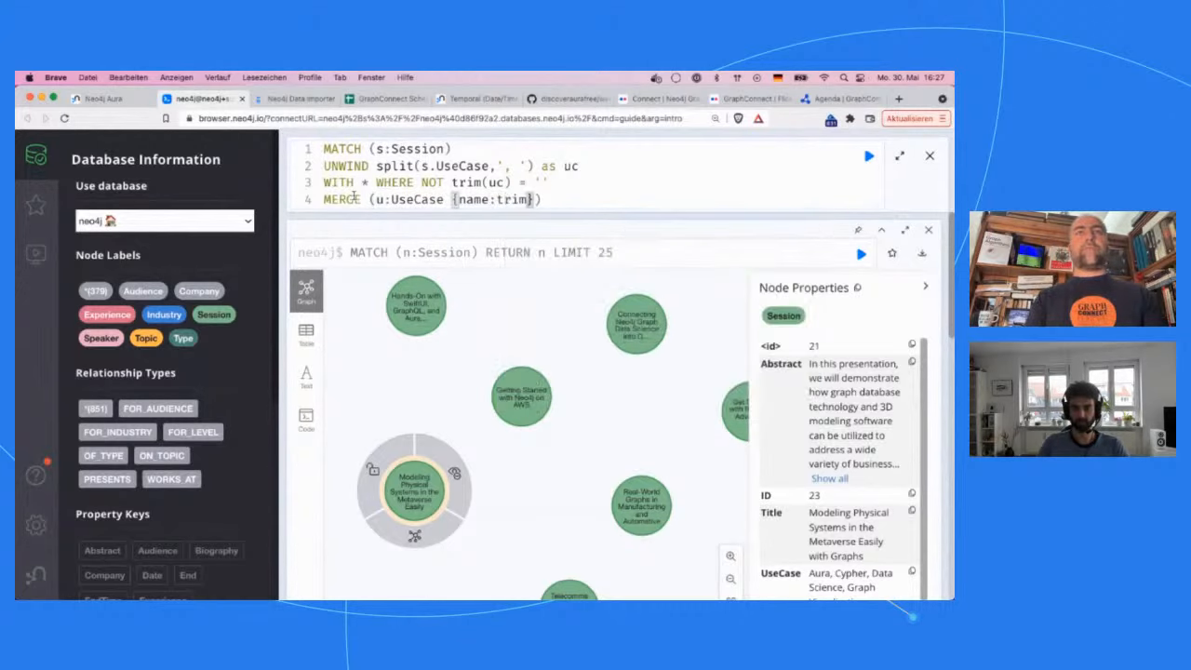
{"action": "key", "text": "BackSpace"}
{"action": "key", "text": "BackSpace"}
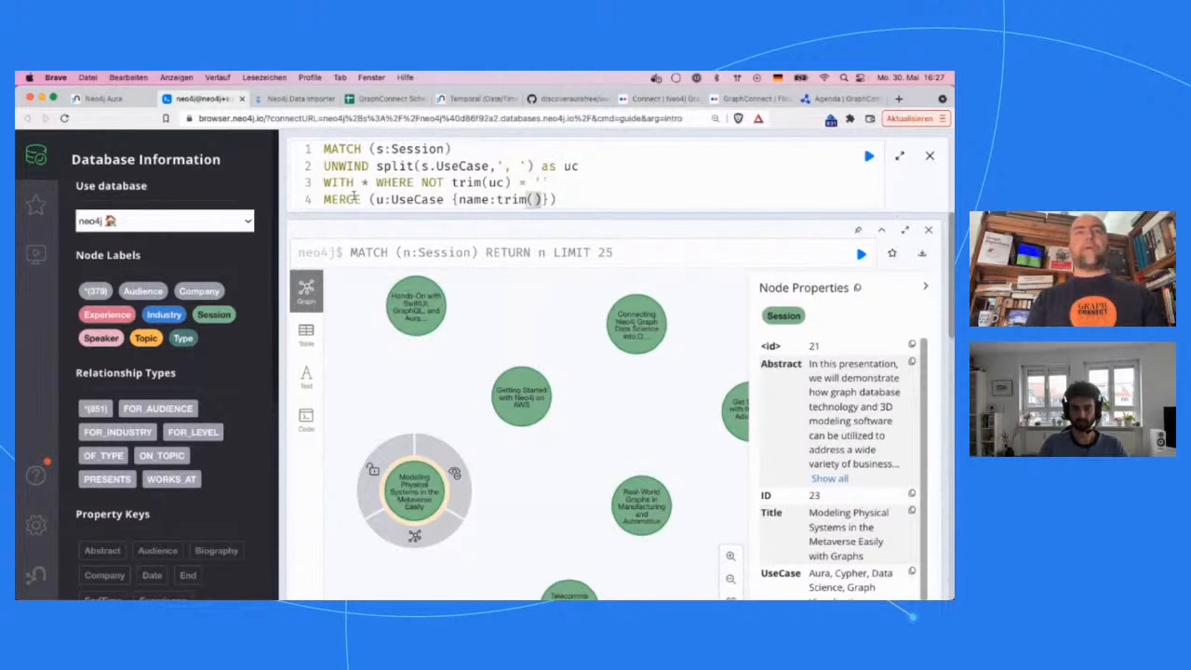
{"action": "type", "text": "uc"}
{"action": "key", "text": "Return"}
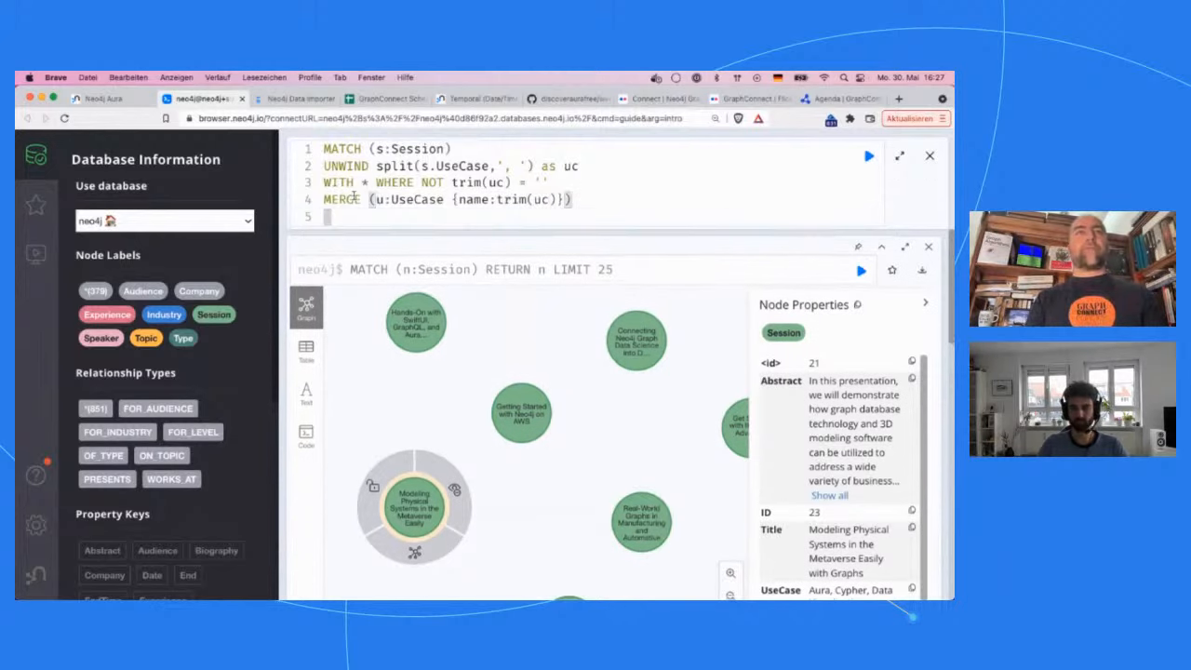
Add the relationship line MERGE (s)-[:FOR_USECASE]->(uc) and insert a blank line above the UseCase node MERGE.
{"action": "type", "text": "MERGE ("}
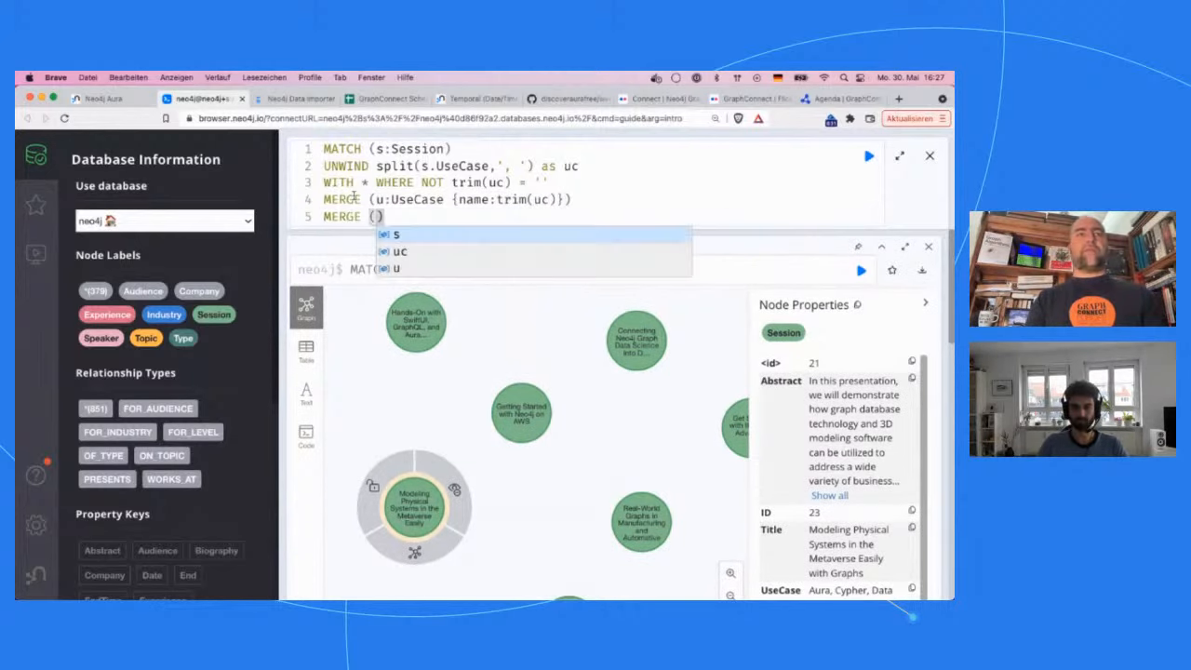
{"action": "type", "text": "s)-"}
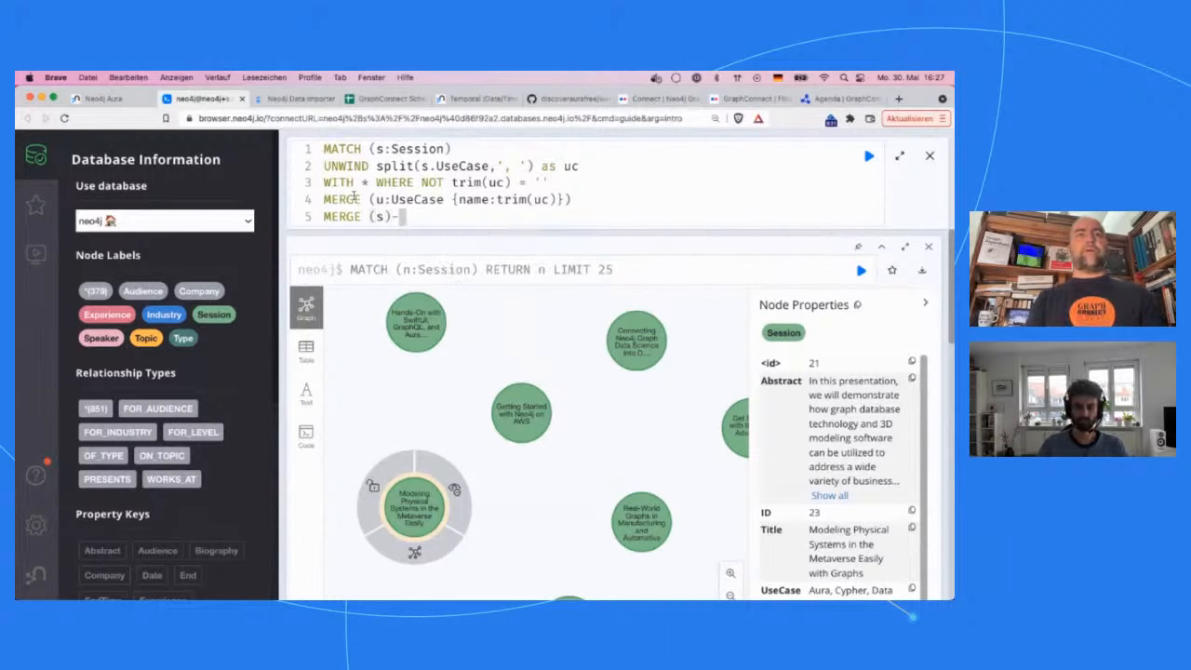
{"action": "type", "text": "[:FOR_USECAS"}
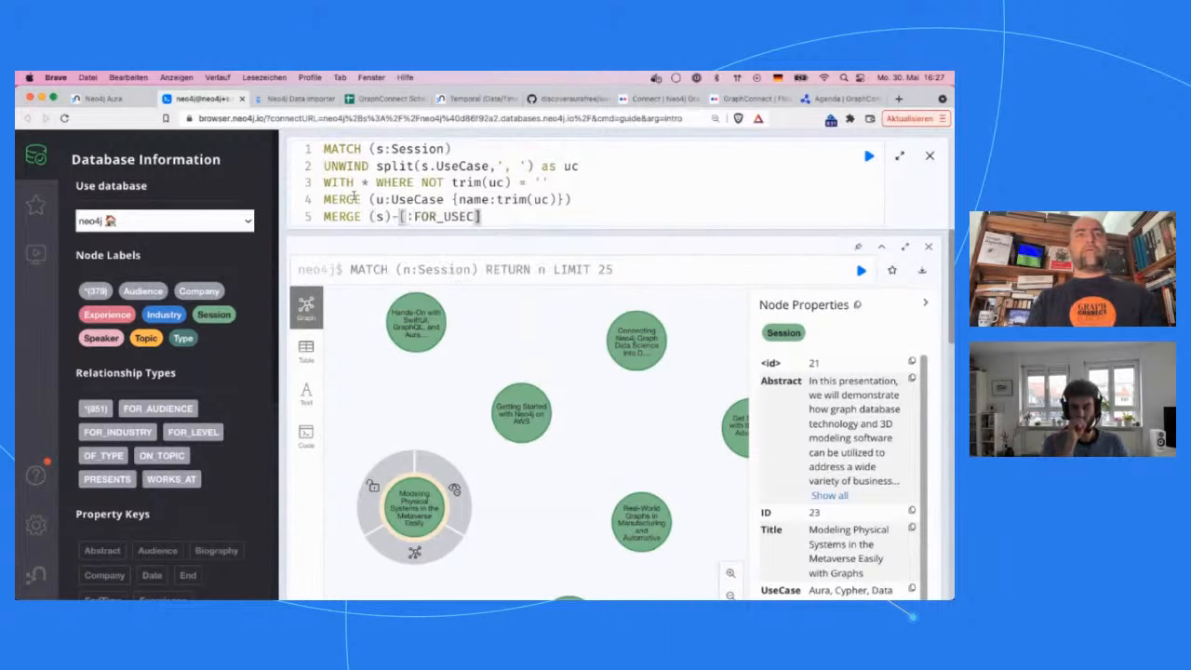
{"action": "type", "text": "E]->("}
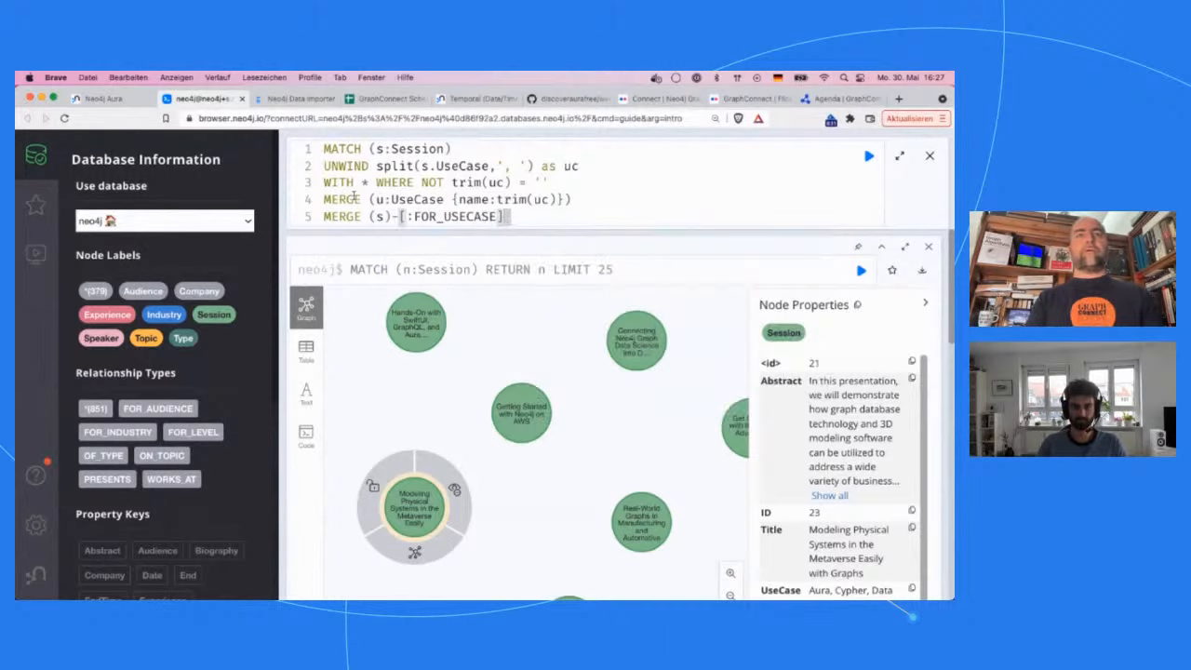
{"action": "type", "text": "uc"}
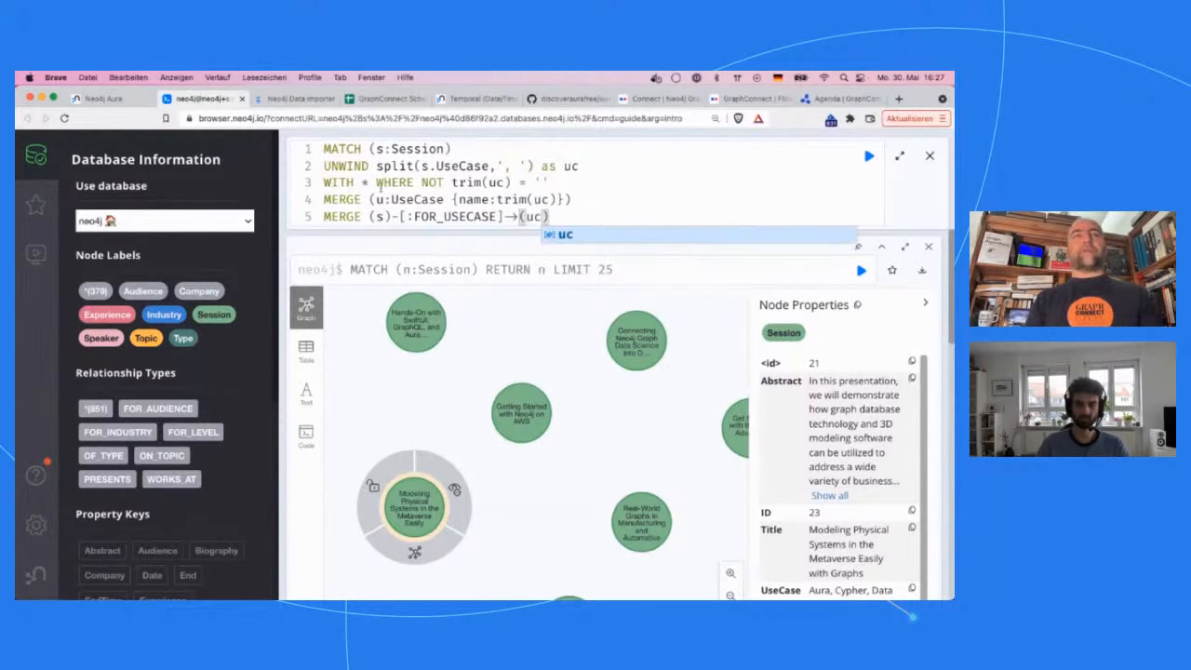
{"action": "left_click", "coordinate": [325, 199]}
{"action": "key", "text": "Return"}
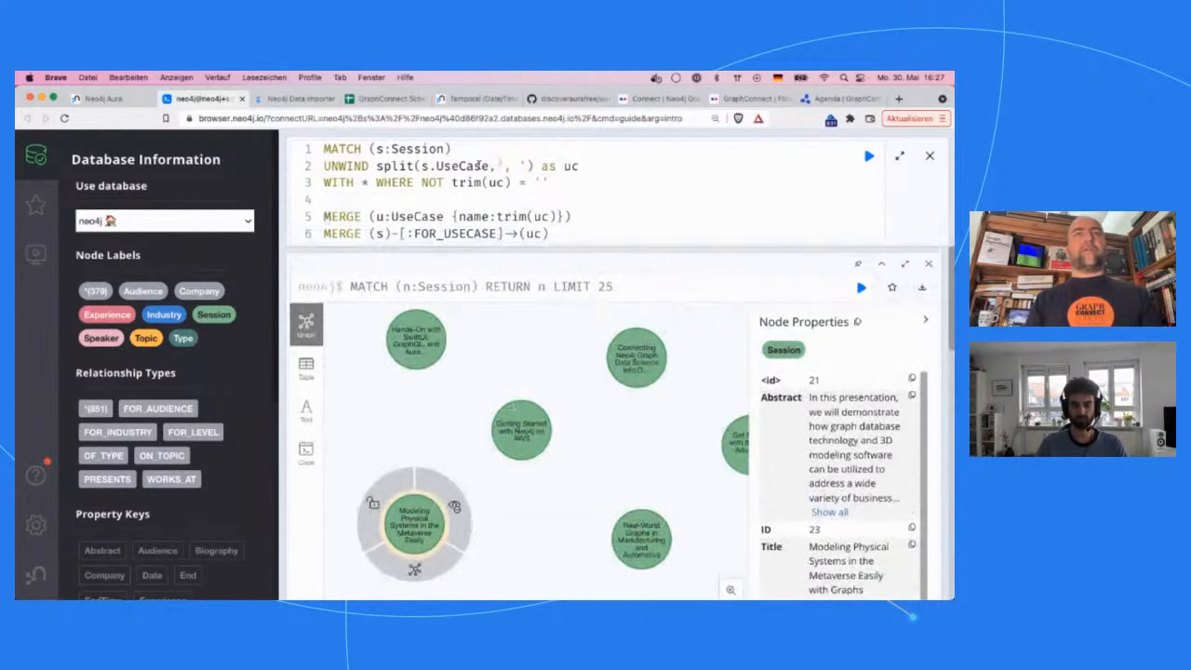
Run the query that creates the UseCase nodes and links each session to them.
{"action": "left_click_drag", "start_coordinate": [370, 215], "coordinate": [577, 216]}
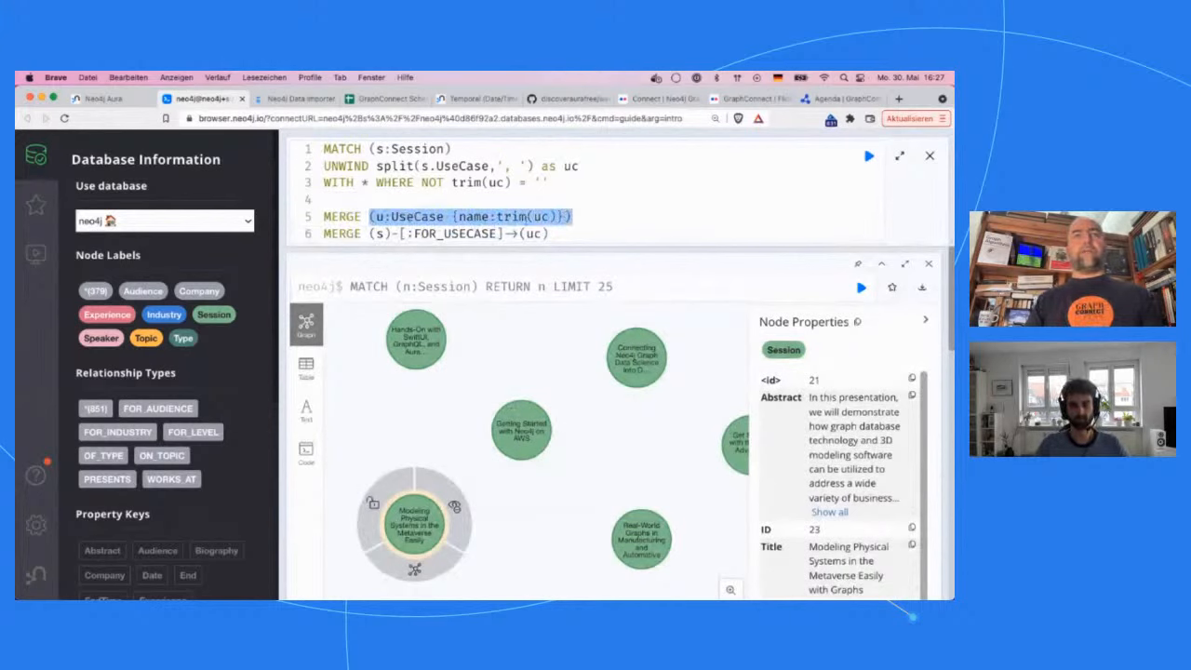
{"action": "left_click", "coordinate": [566, 232]}
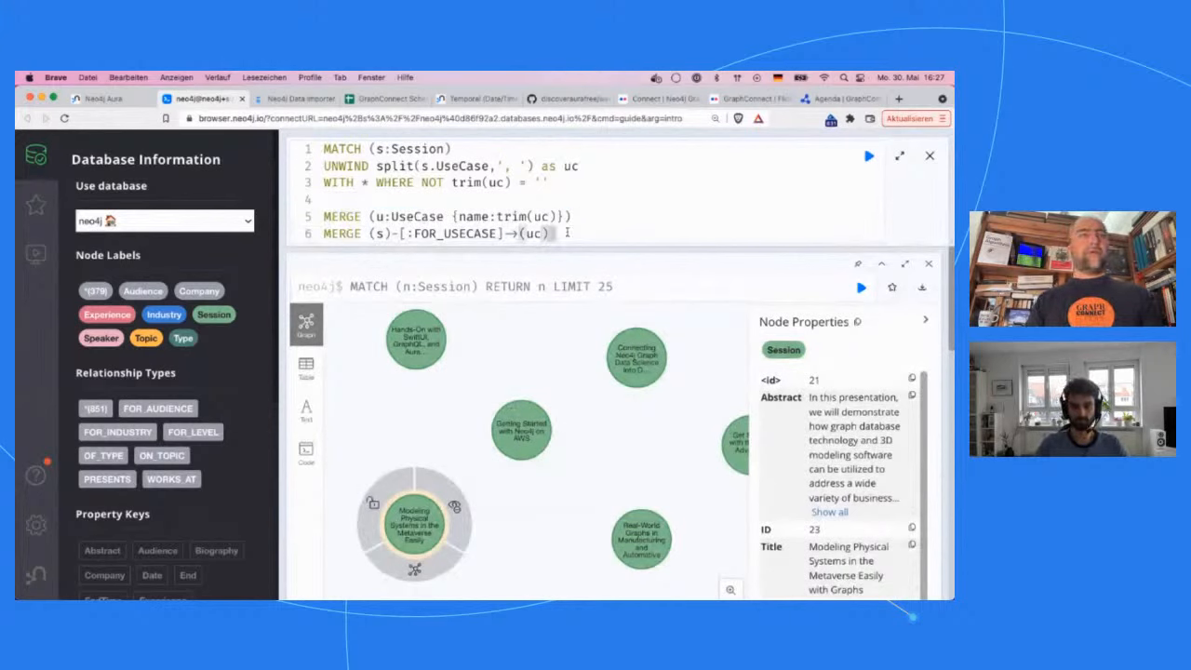
{"action": "key", "text": "super+Return"}
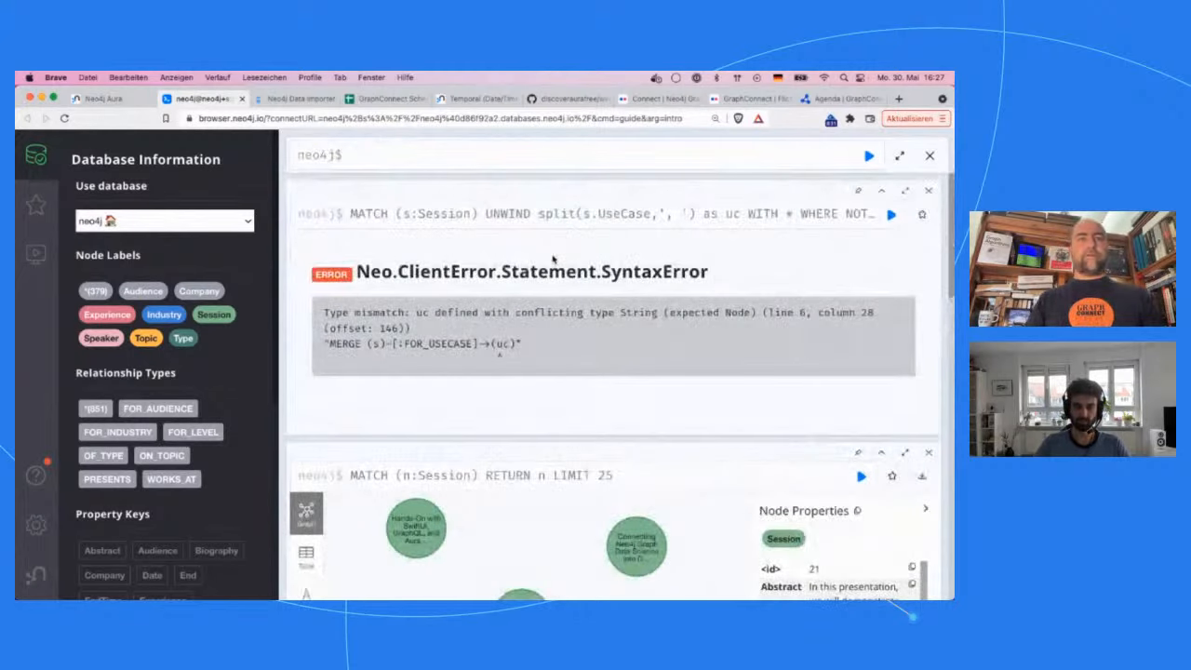
Correct the FOR_USECASE relationship's target to the UseCase node variable u, rerun the query, and check the created labels and relationships.
{"action": "key", "text": "super+Up"}
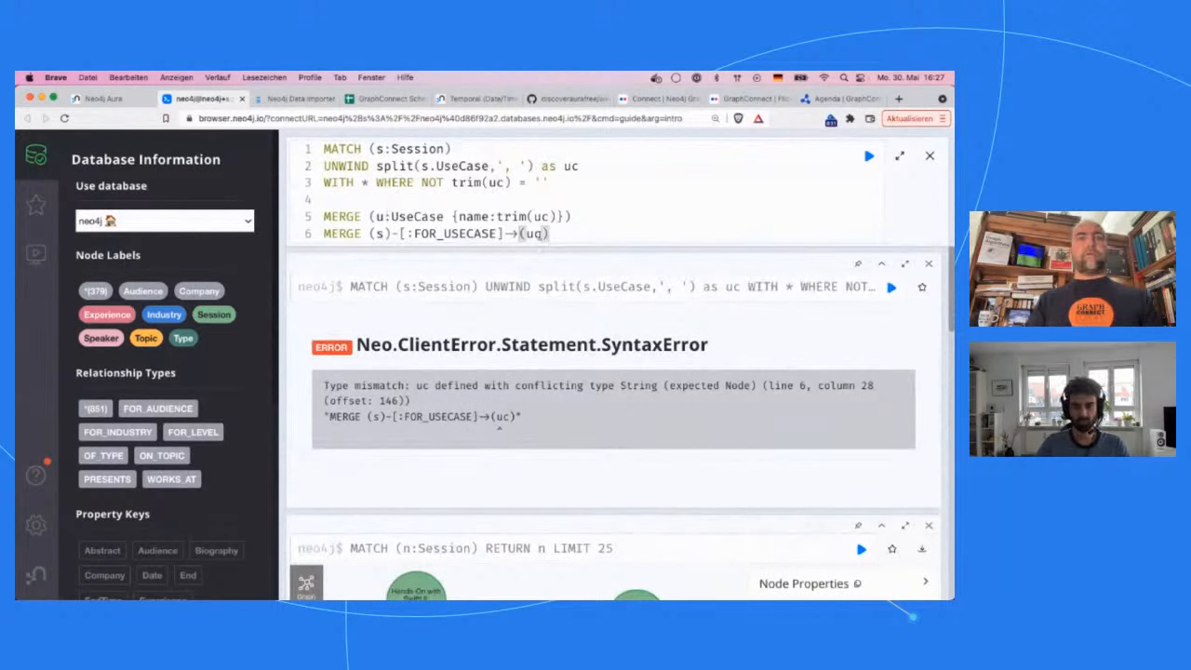
{"action": "key", "text": "super+Return"}
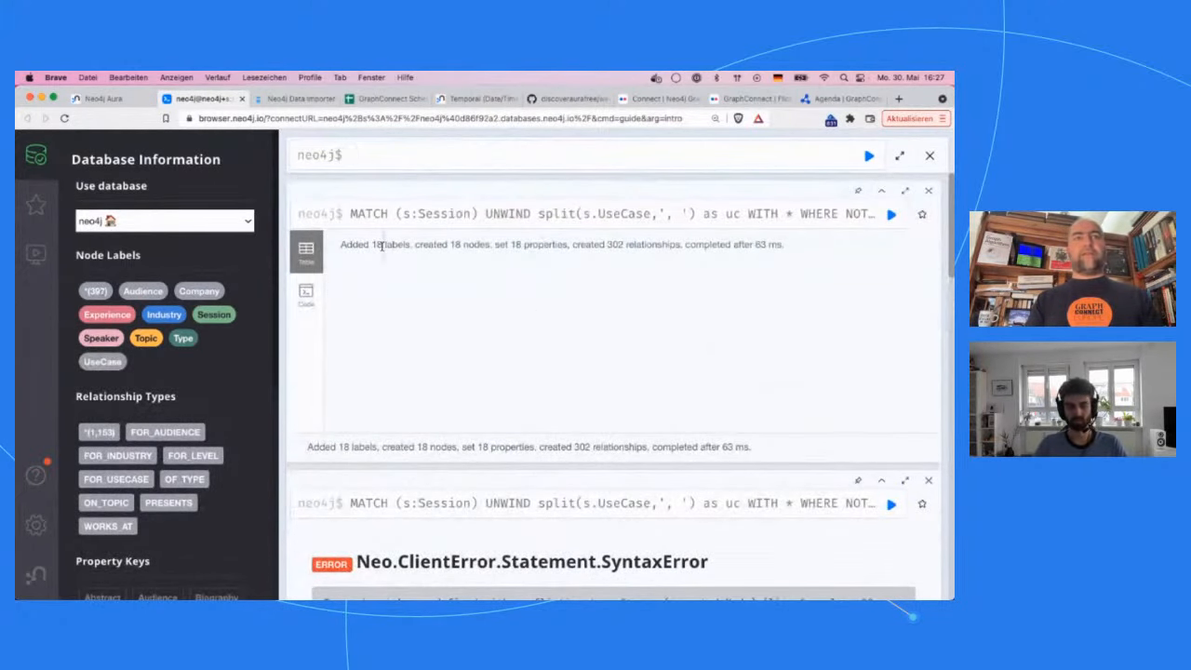
{"action": "double_click", "coordinate": [393, 244]}
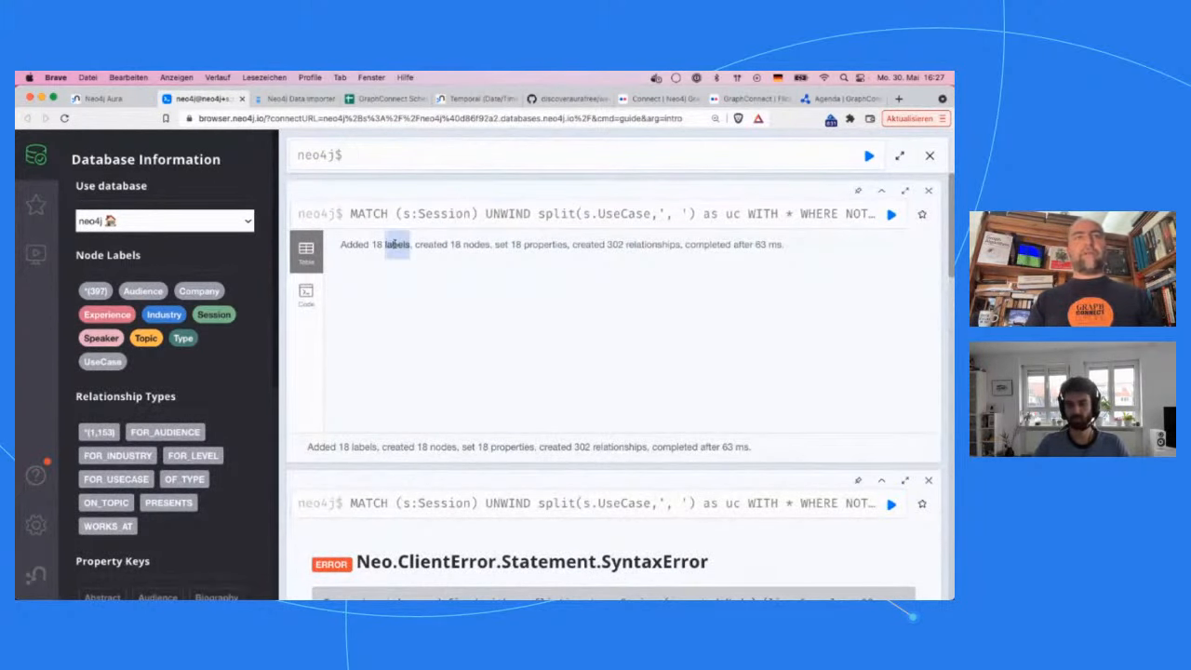
{"action": "double_click", "coordinate": [614, 244]}
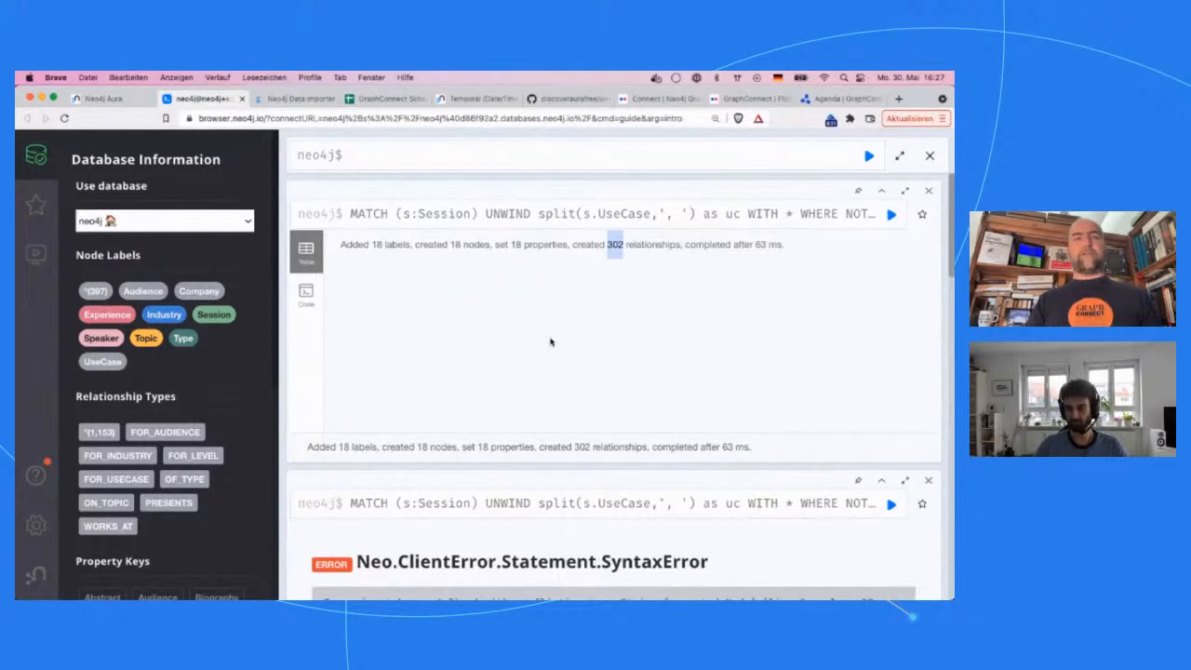
Display the UseCase nodes and expand the Cloud node to show its related sessions.
{"action": "left_click", "coordinate": [102, 365]}
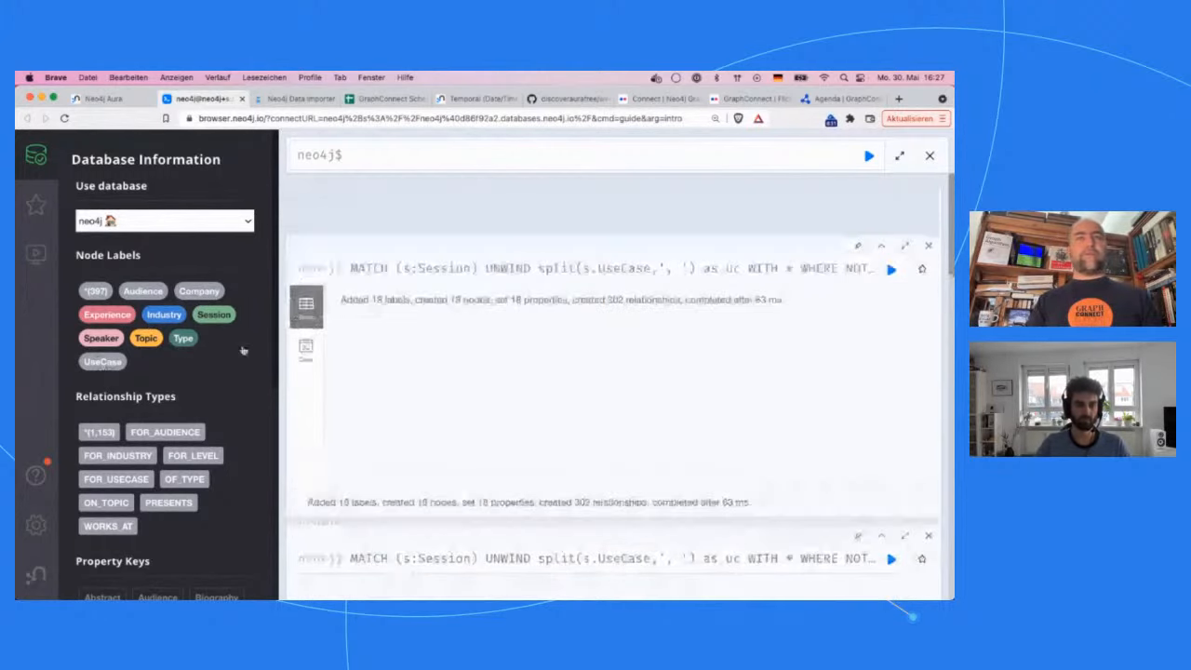
{"action": "left_click", "coordinate": [511, 324]}
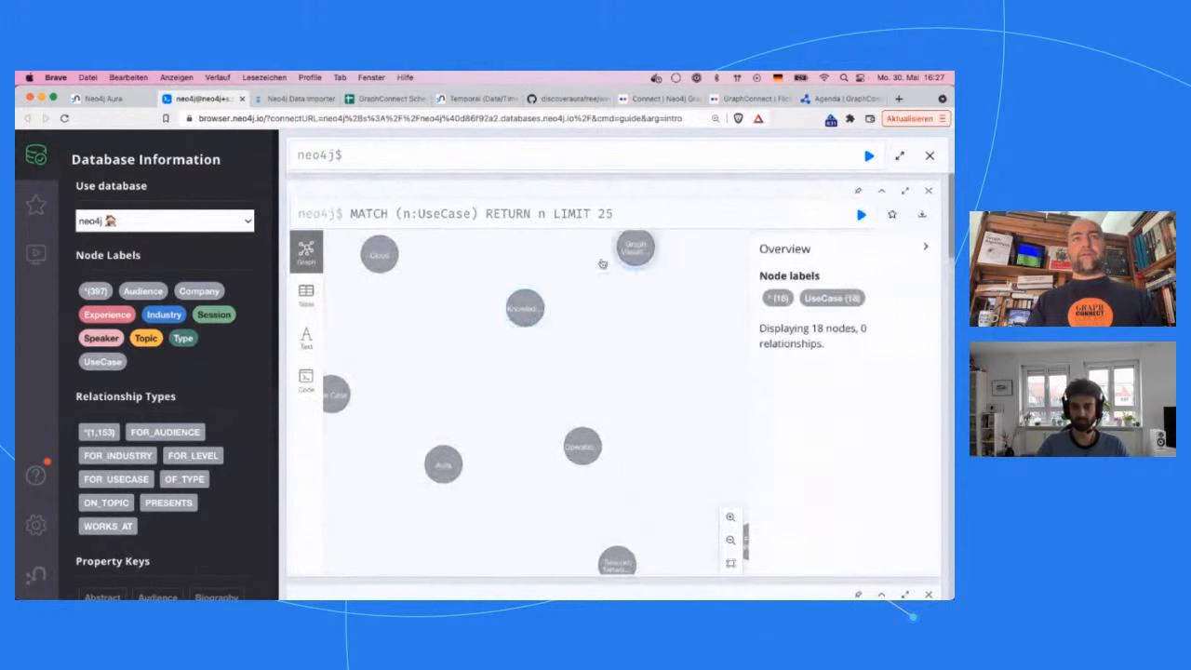
{"action": "left_click", "coordinate": [381, 255]}
{"action": "left_click_drag", "start_coordinate": [381, 255], "coordinate": [445, 336]}
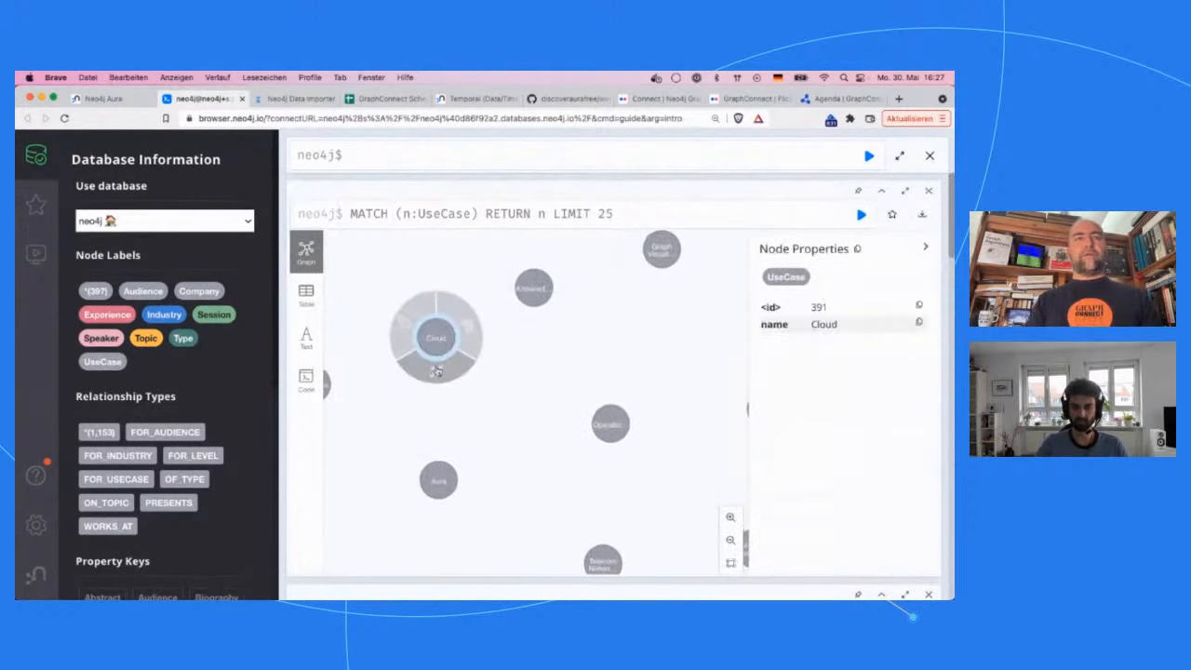
{"action": "left_click", "coordinate": [434, 372]}
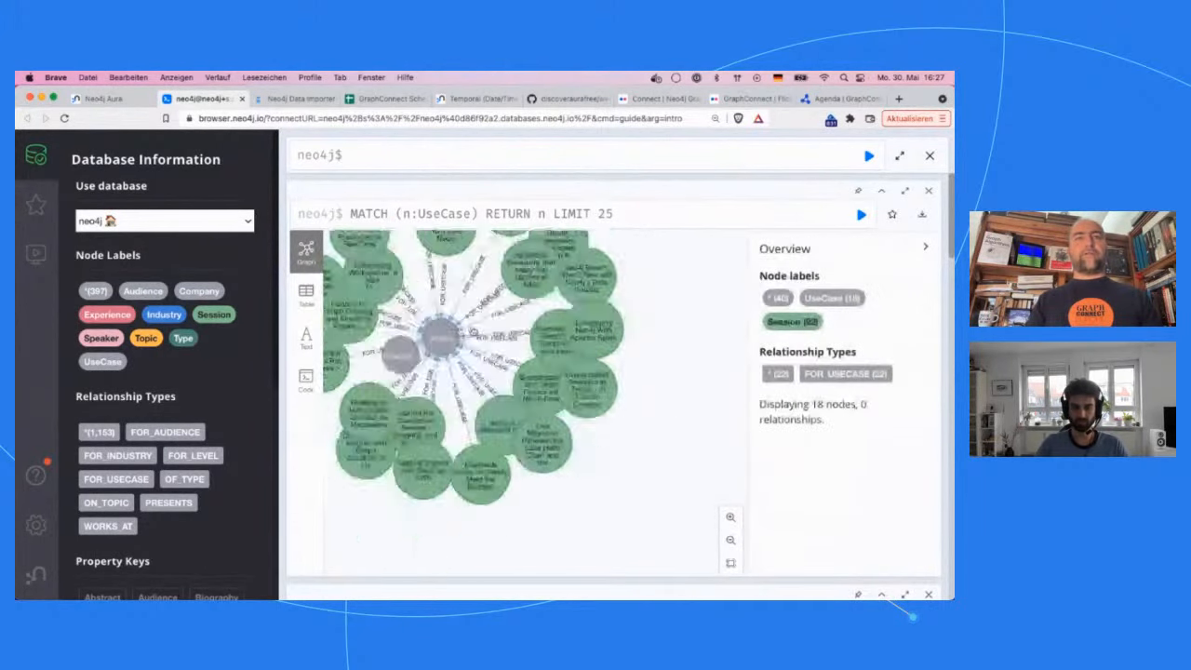
Expand the session on bootstrapping a graph project and pull it apart from the Cloud node to view its connections.
{"action": "left_click", "coordinate": [622, 398]}
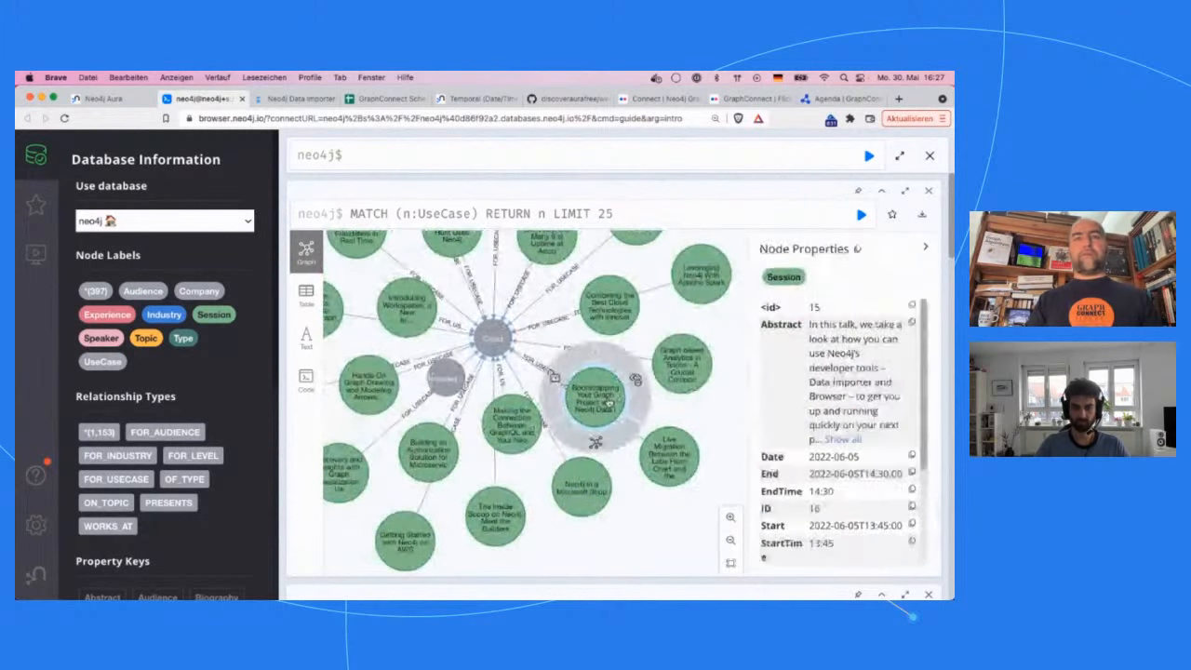
{"action": "left_click", "coordinate": [597, 449]}
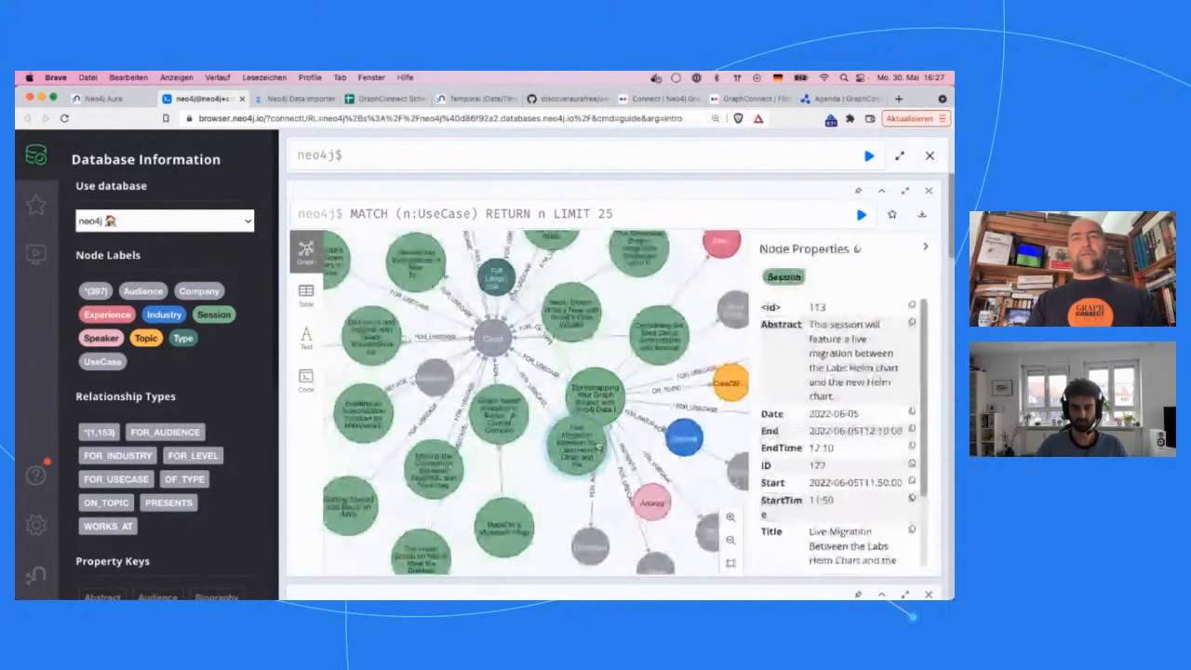
{"action": "left_click_drag", "start_coordinate": [674, 369], "coordinate": [694, 353]}
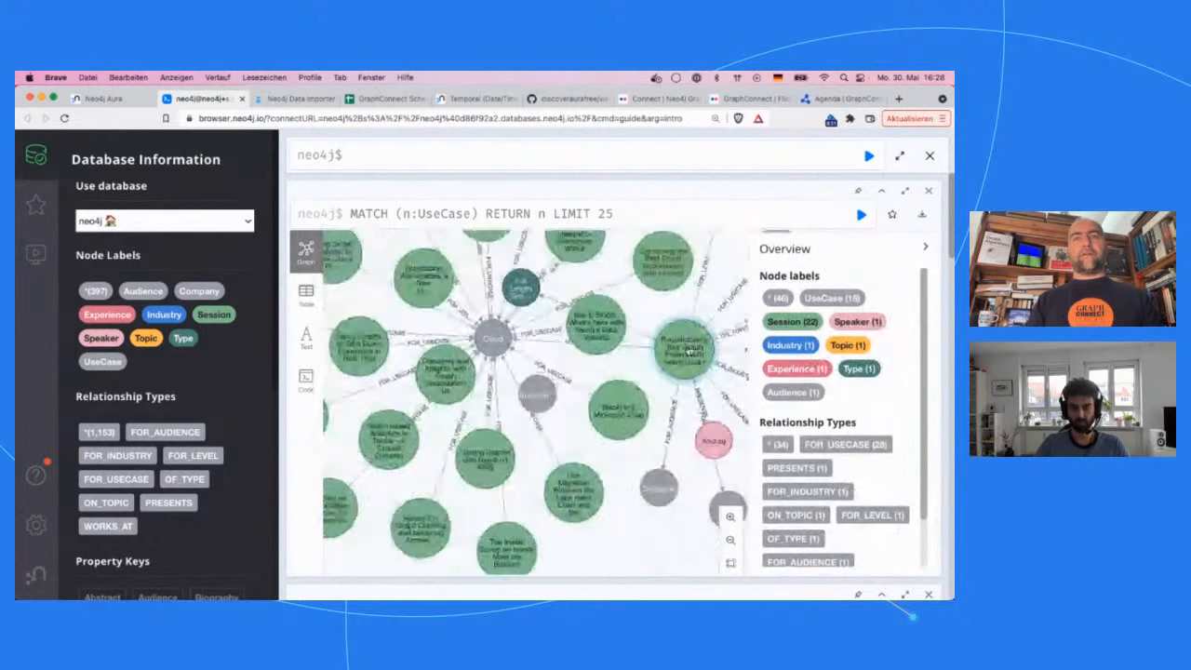
{"action": "left_click_drag", "start_coordinate": [491, 344], "coordinate": [382, 339]}
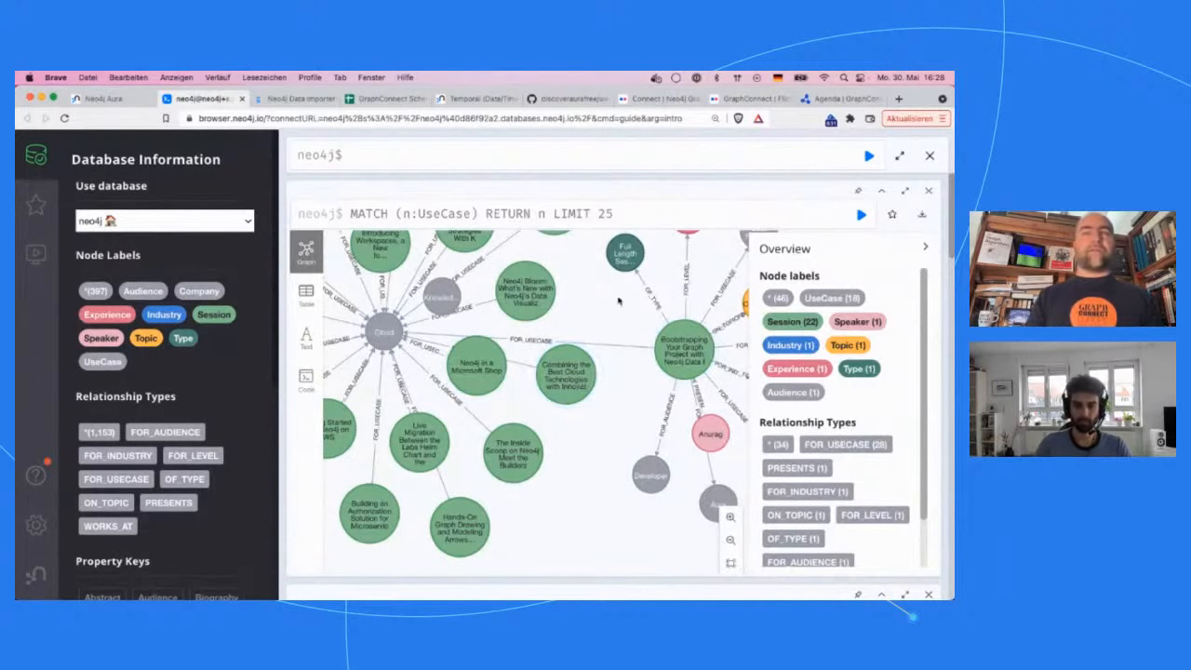
Close the UseCase graph result and both result frames of the use-case splitting query.
{"action": "left_click", "coordinate": [930, 192]}
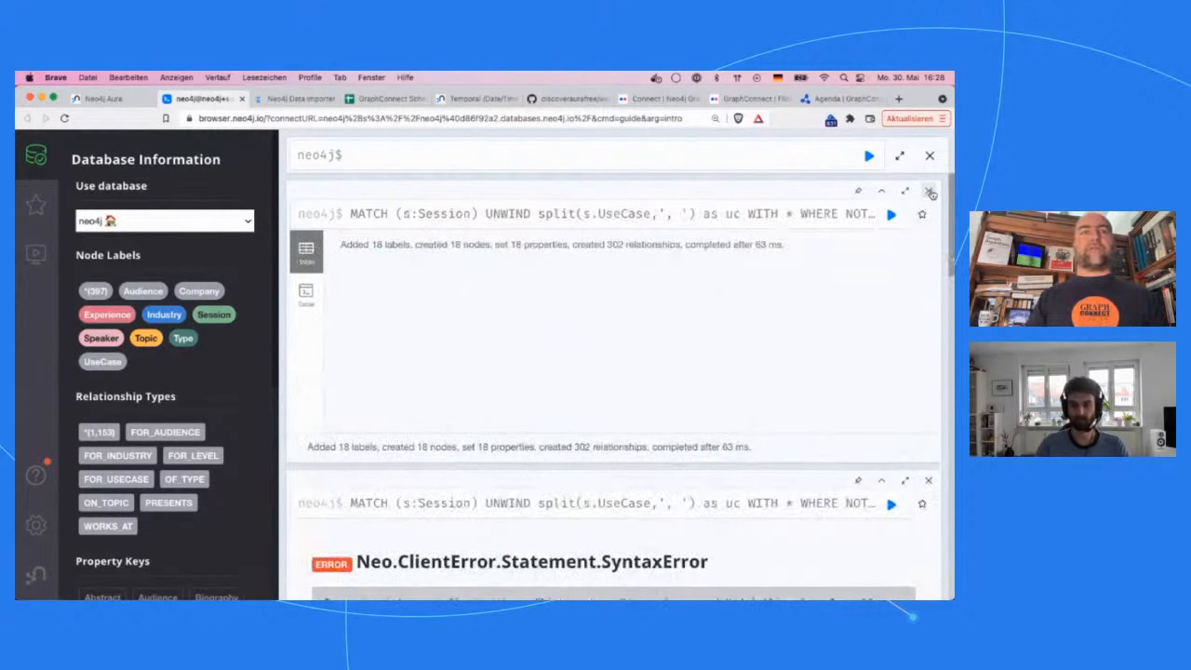
{"action": "left_click", "coordinate": [931, 192]}
{"action": "left_click", "coordinate": [930, 192]}
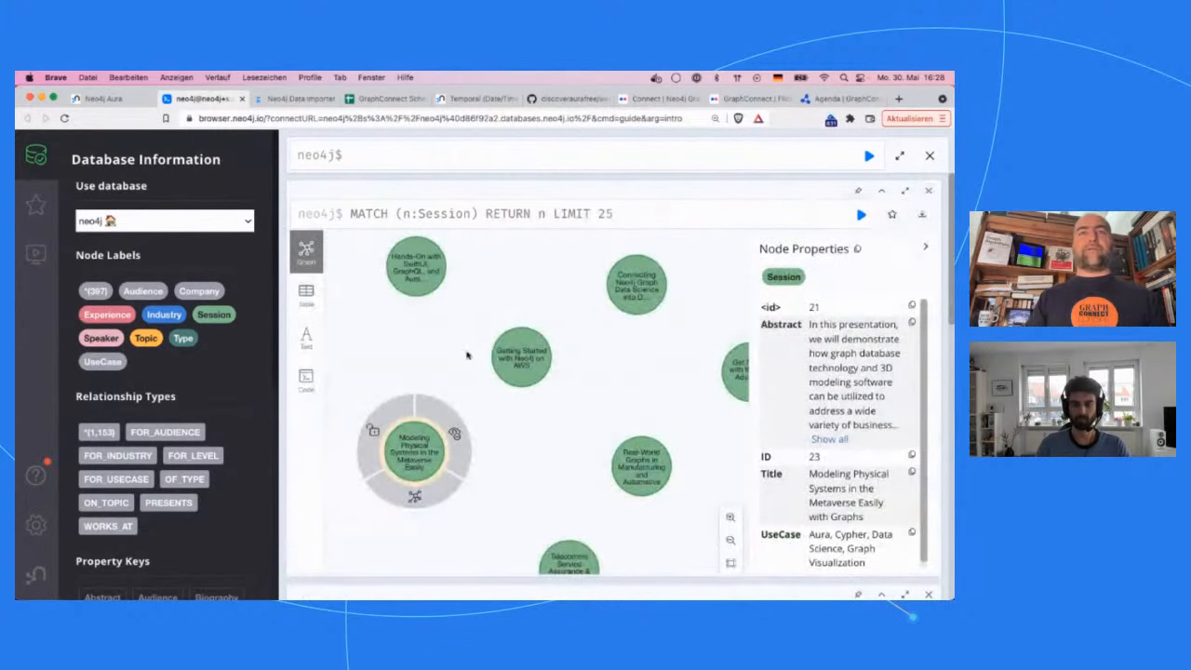
Expand the session Modeling Physical Systems in the Metaverse Easily and move the unrelated Connecting Neo4j Graph Data Science session away from it.
{"action": "left_click_drag", "start_coordinate": [415, 460], "coordinate": [507, 420]}
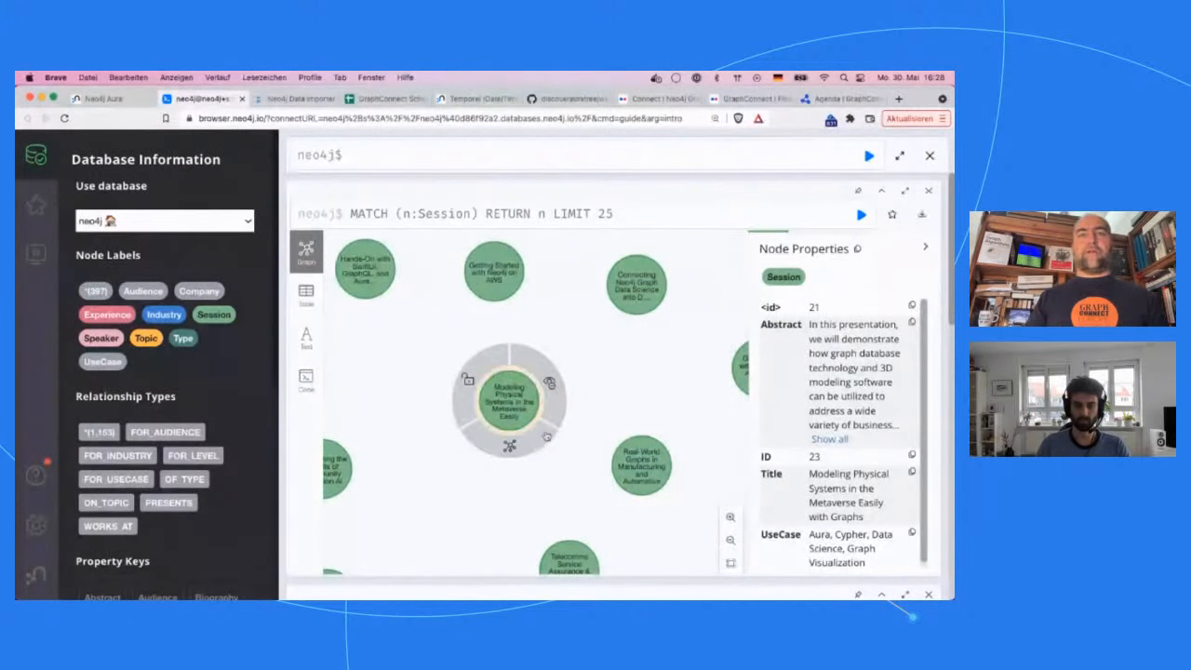
{"action": "left_click", "coordinate": [509, 447]}
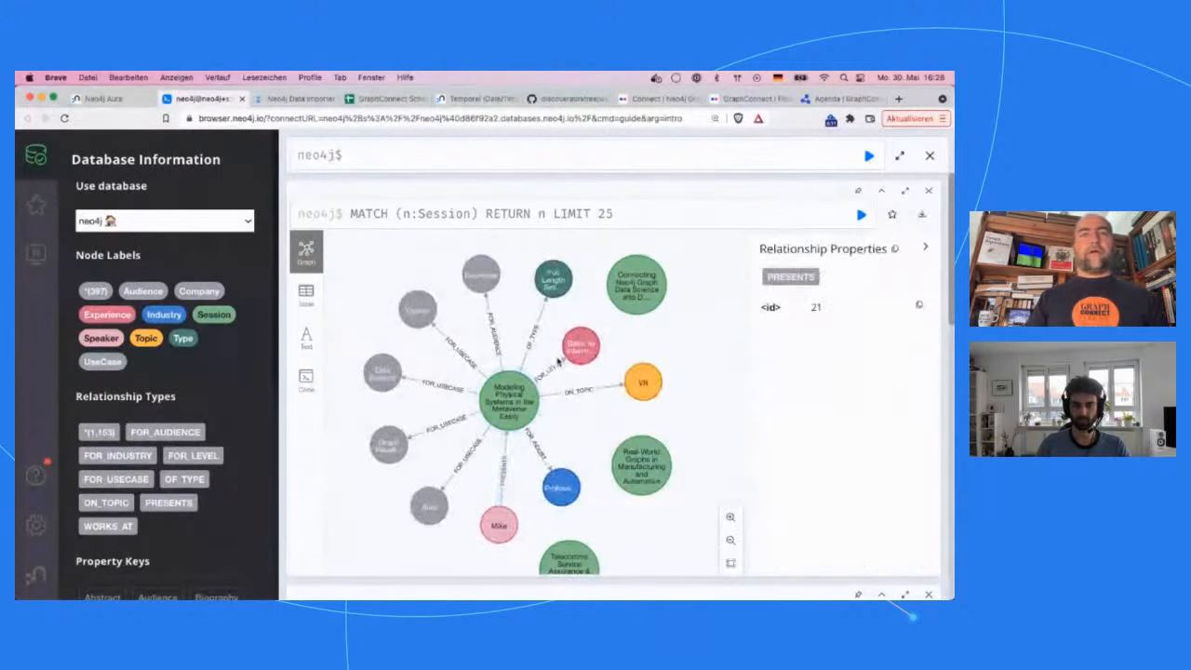
{"action": "left_click_drag", "start_coordinate": [654, 288], "coordinate": [744, 283]}
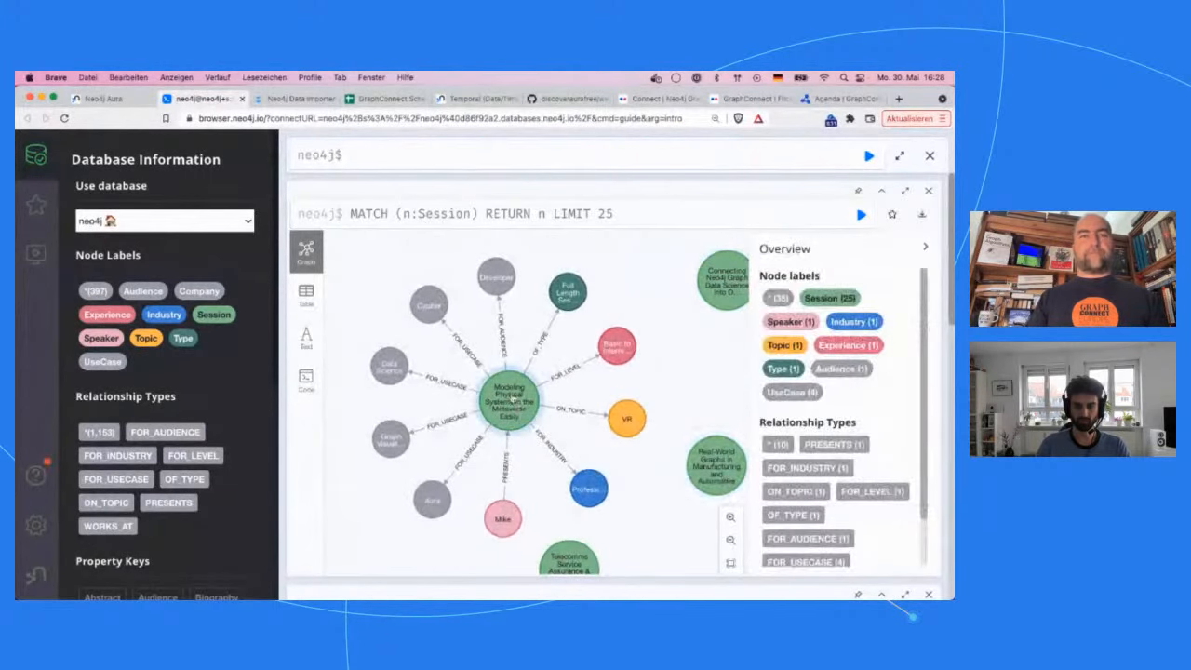
Move the speaker node to one side, caption Speaker nodes with FullName, and collapse the details pane.
{"action": "left_click_drag", "start_coordinate": [505, 516], "coordinate": [701, 382]}
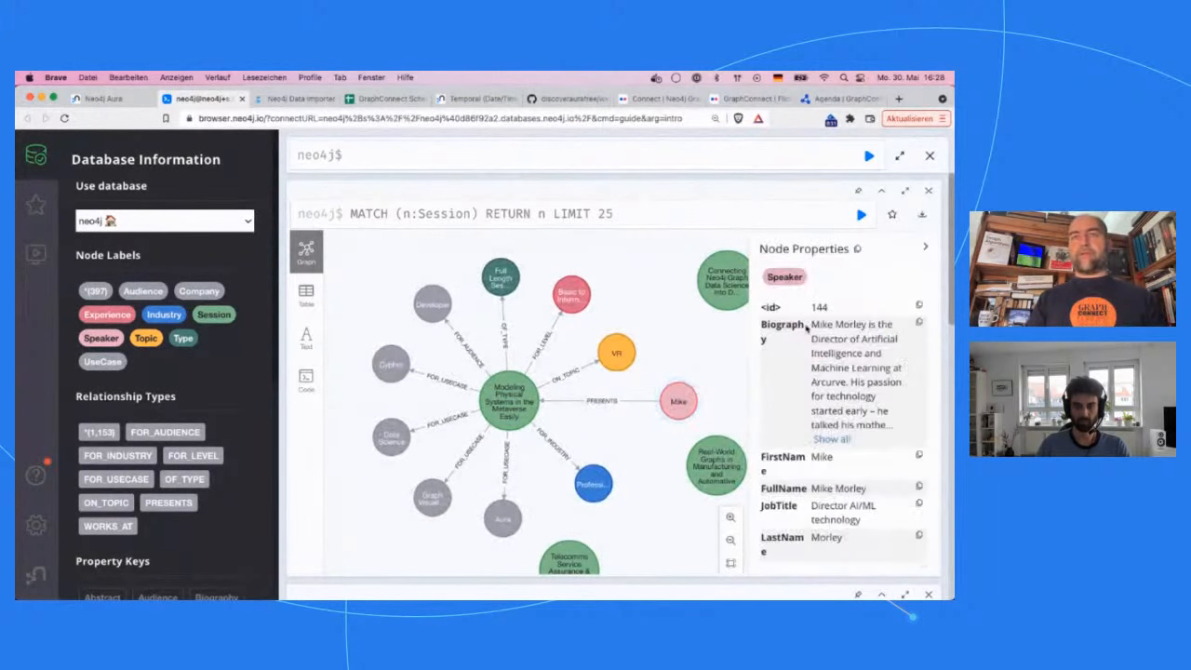
{"action": "left_click", "coordinate": [777, 320]}
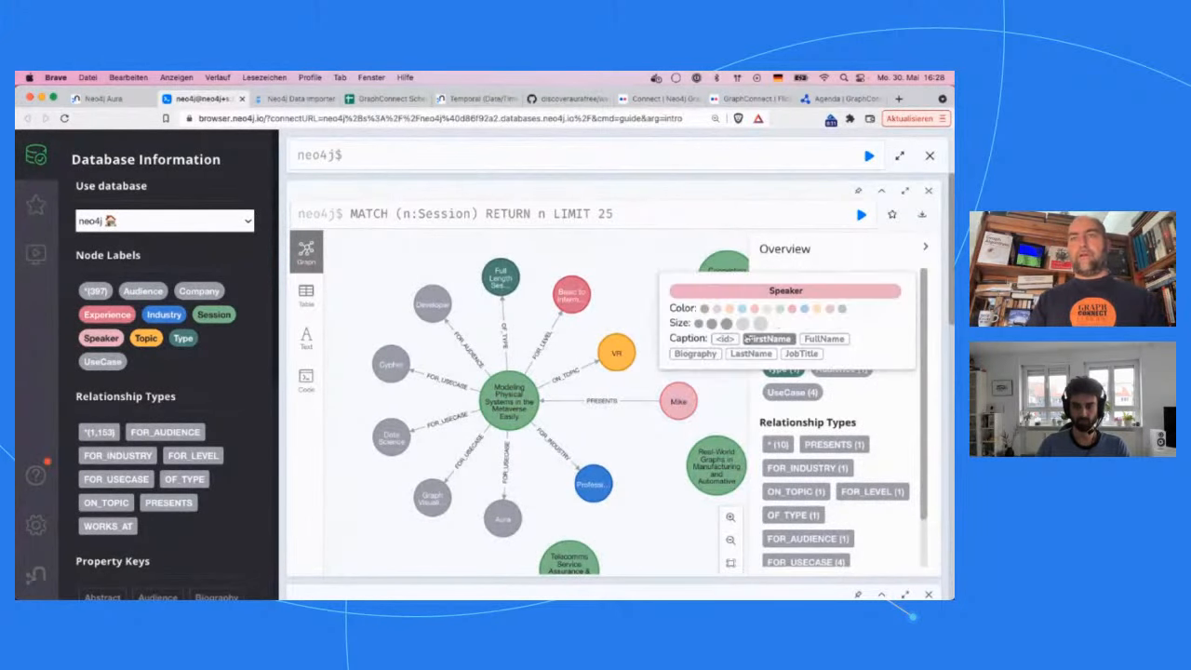
{"action": "left_click", "coordinate": [814, 341]}
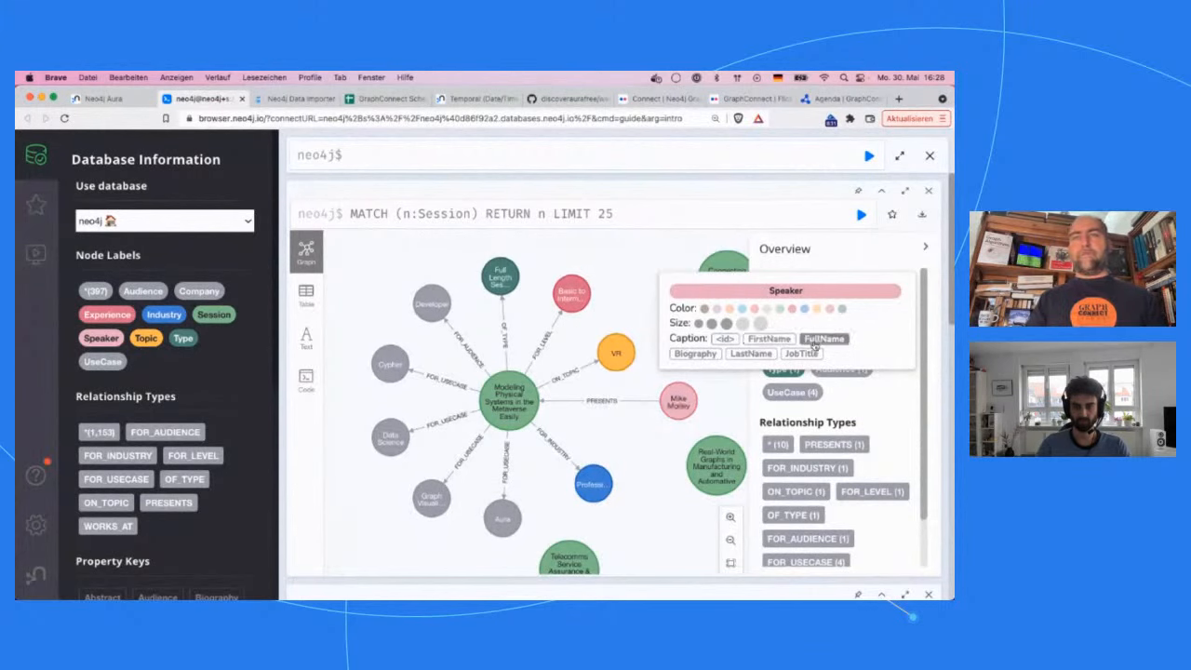
{"action": "left_click", "coordinate": [925, 246]}
Move the Real-World Graphs session away and spread the VR topic, experience level and session type nodes outward from the central session.
{"action": "left_click", "coordinate": [578, 403]}
{"action": "left_click", "coordinate": [714, 471]}
{"action": "left_click_drag", "start_coordinate": [723, 473], "coordinate": [822, 490]}
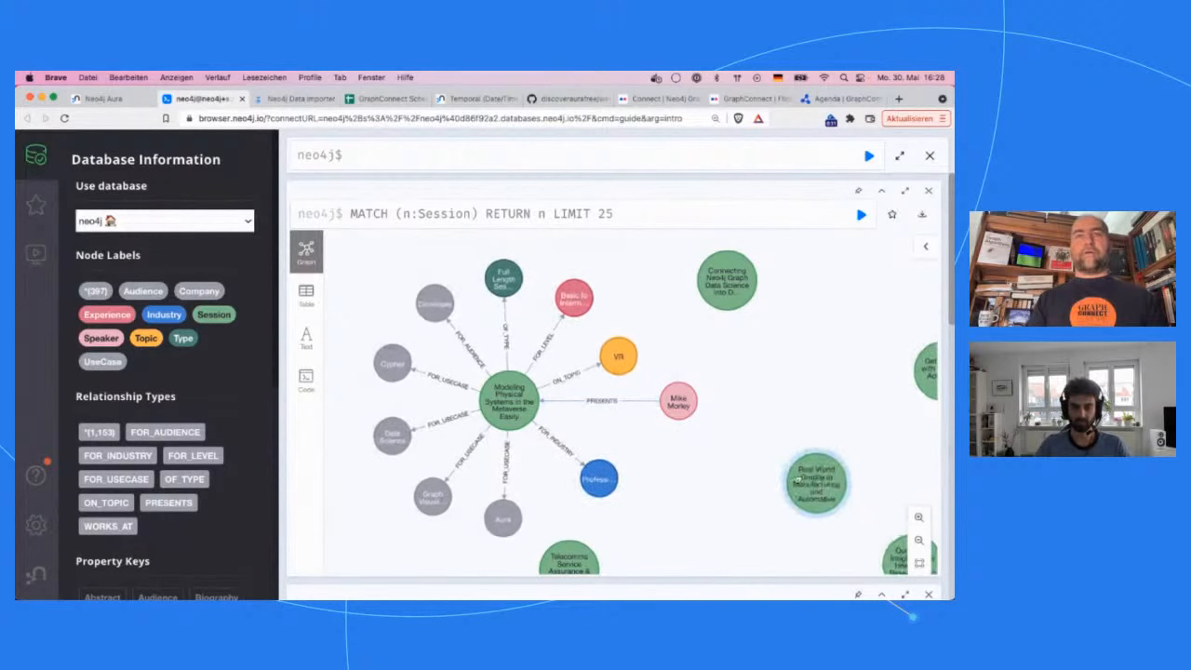
{"action": "left_click_drag", "start_coordinate": [612, 352], "coordinate": [666, 338]}
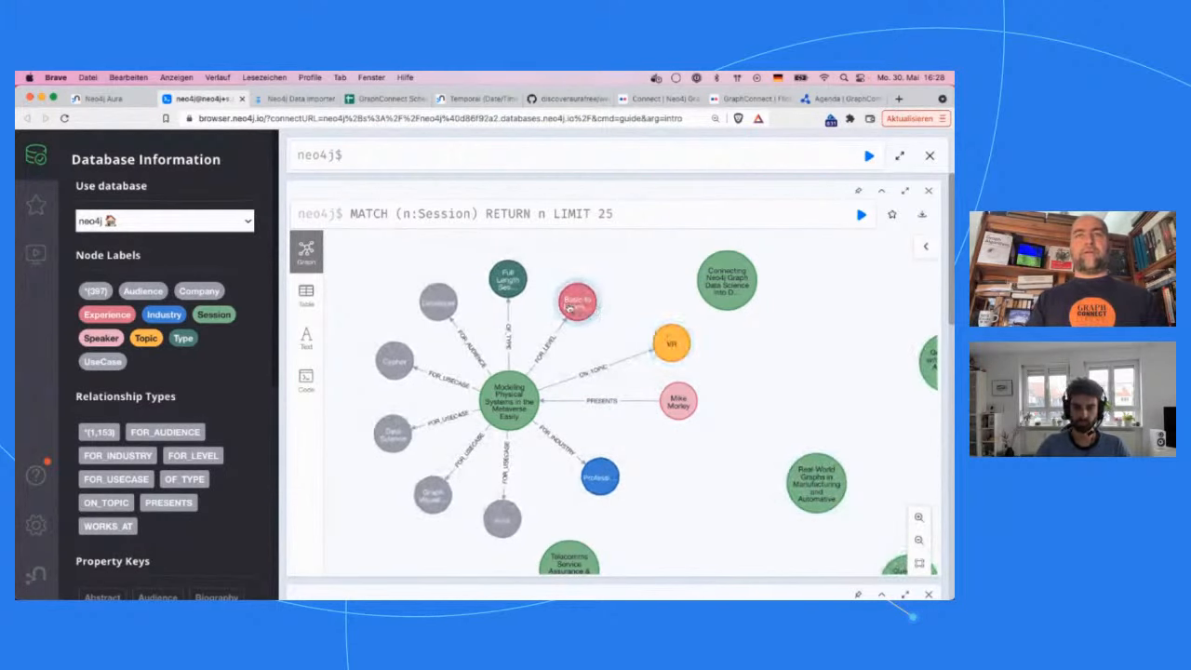
{"action": "left_click_drag", "start_coordinate": [585, 309], "coordinate": [613, 286]}
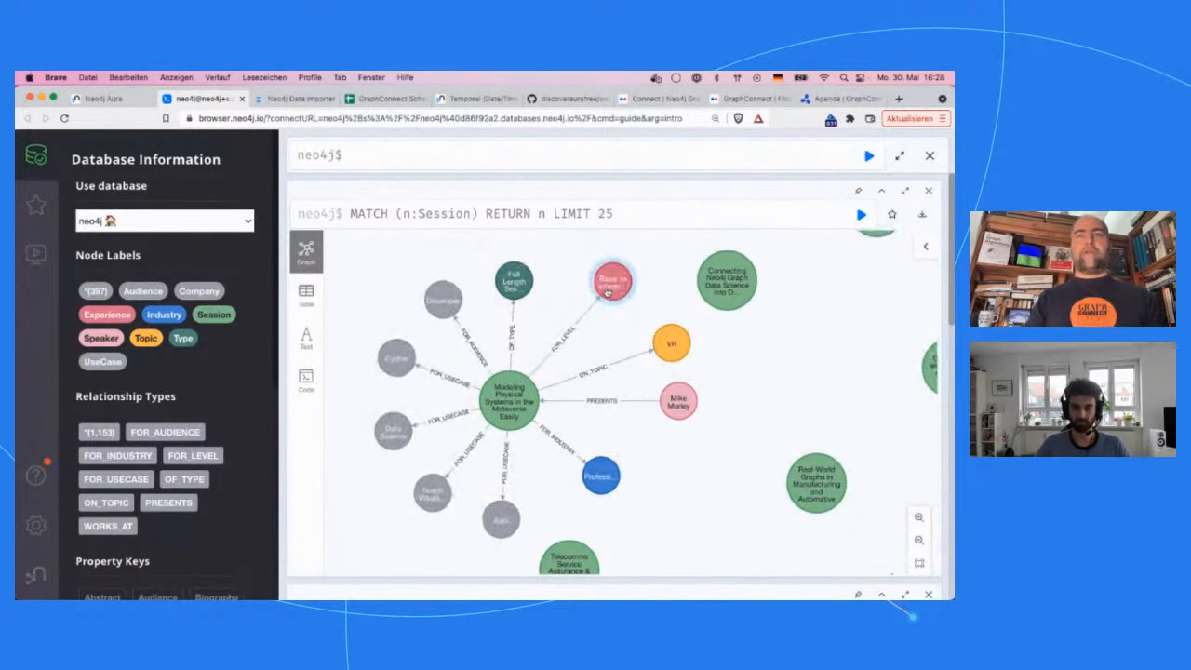
{"action": "left_click", "coordinate": [518, 286]}
{"action": "left_click_drag", "start_coordinate": [517, 282], "coordinate": [520, 258]}
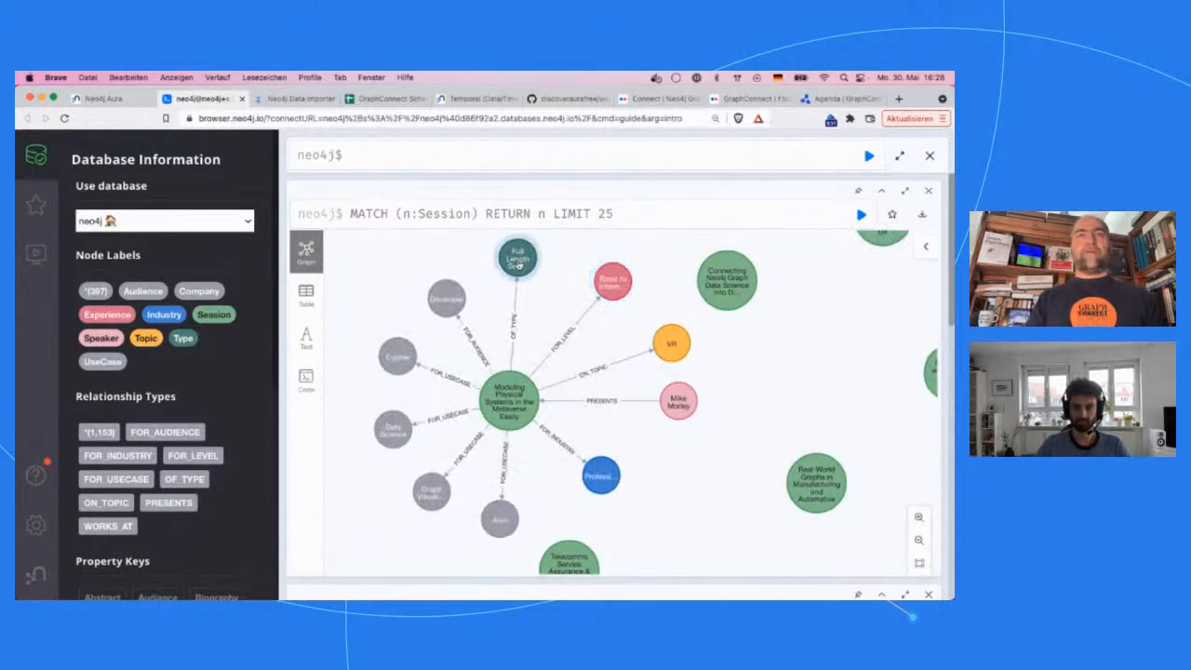
Stack the Cypher, Data Science, Graph Visualization and Aura nodes in a column, and reposition the Developer and industry nodes around the session.
{"action": "left_click_drag", "start_coordinate": [443, 300], "coordinate": [420, 287]}
{"action": "left_click", "coordinate": [396, 360]}
{"action": "left_click_drag", "start_coordinate": [394, 363], "coordinate": [377, 362]}
{"action": "left_click", "coordinate": [393, 430]}
{"action": "left_click_drag", "start_coordinate": [393, 430], "coordinate": [372, 388]}
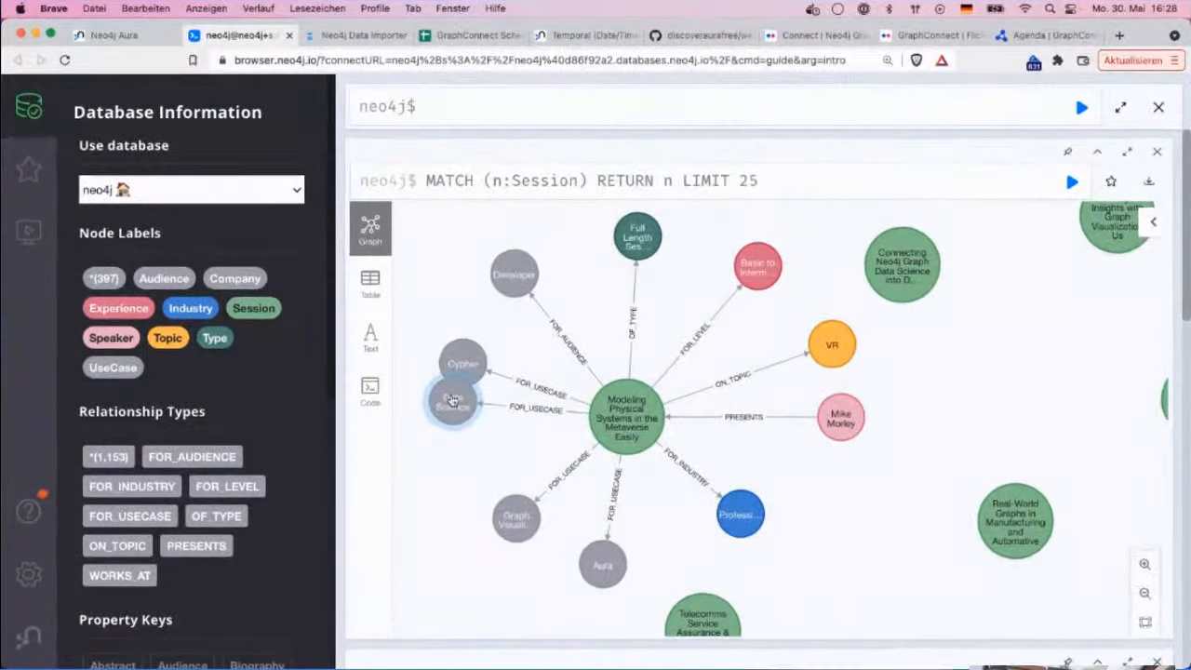
{"action": "left_click", "coordinate": [521, 523]}
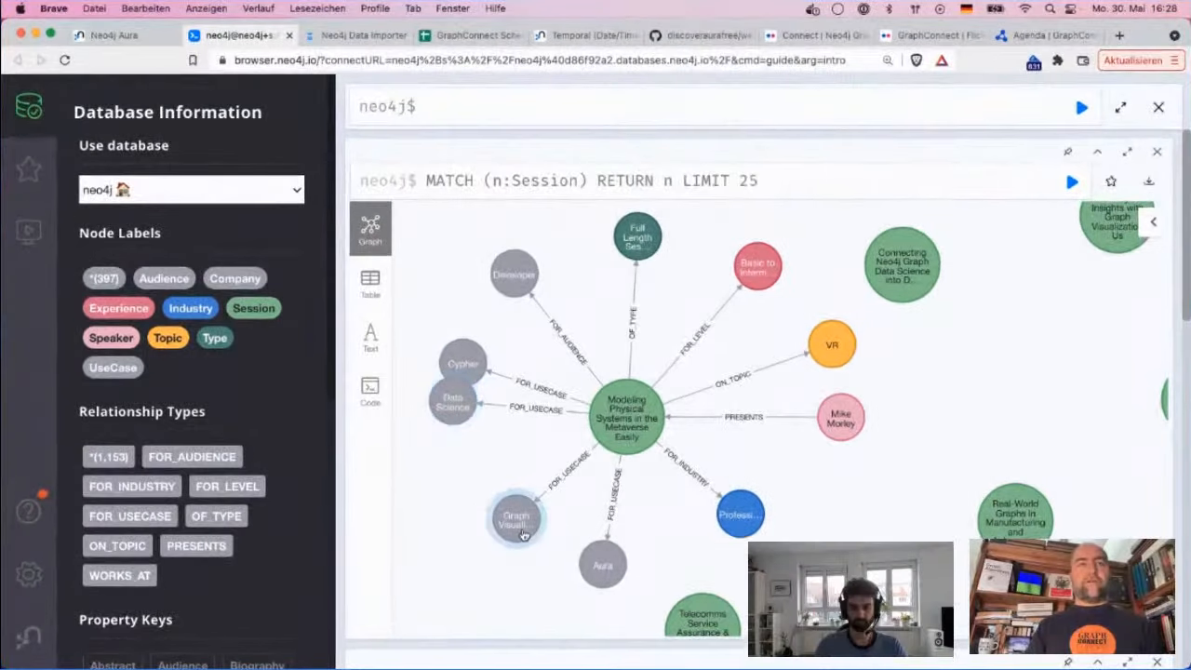
{"action": "left_click_drag", "start_coordinate": [470, 458], "coordinate": [454, 454]}
{"action": "left_click_drag", "start_coordinate": [564, 560], "coordinate": [452, 481]}
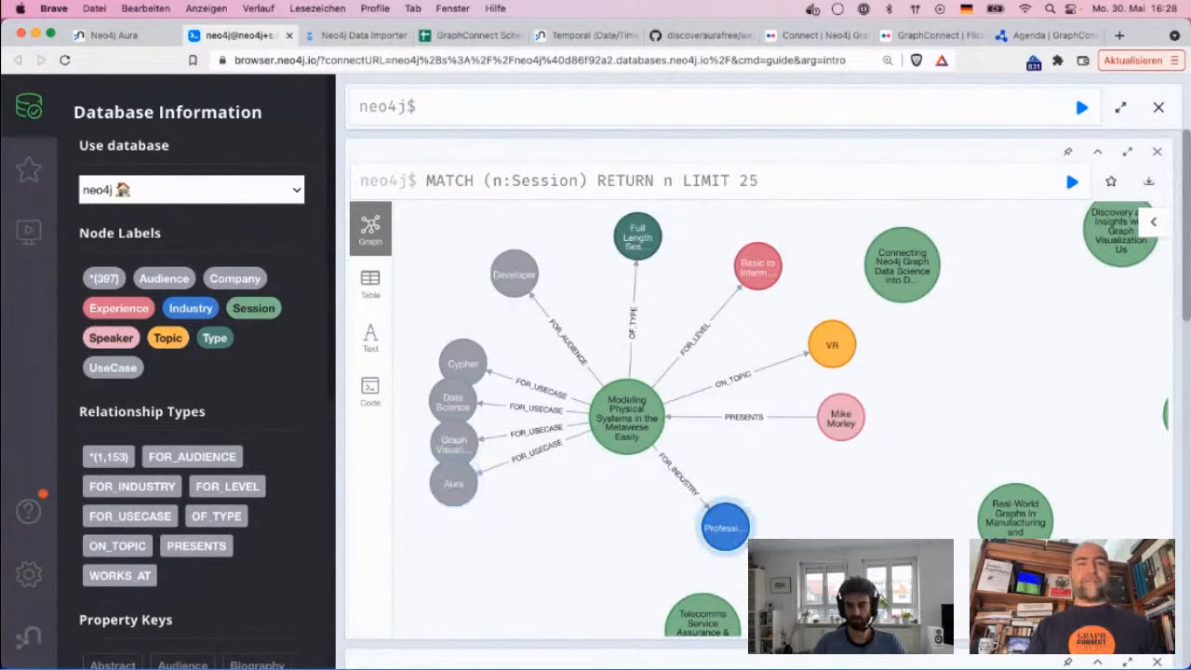
{"action": "left_click_drag", "start_coordinate": [723, 538], "coordinate": [579, 548]}
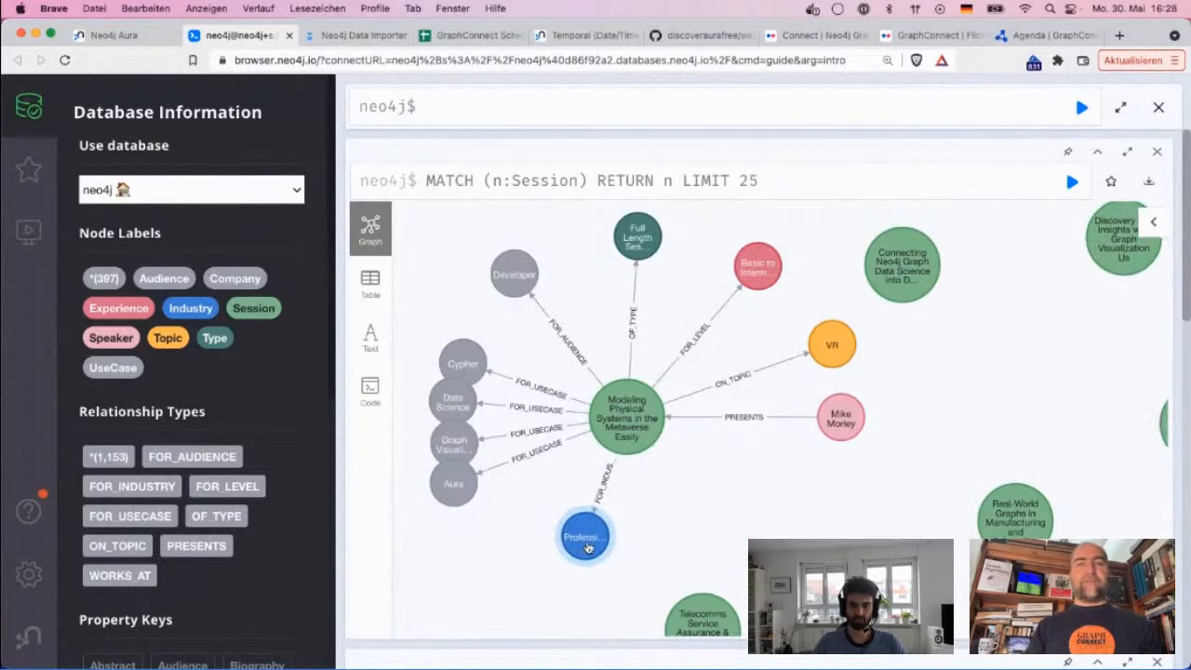
{"action": "left_click", "coordinate": [588, 548]}
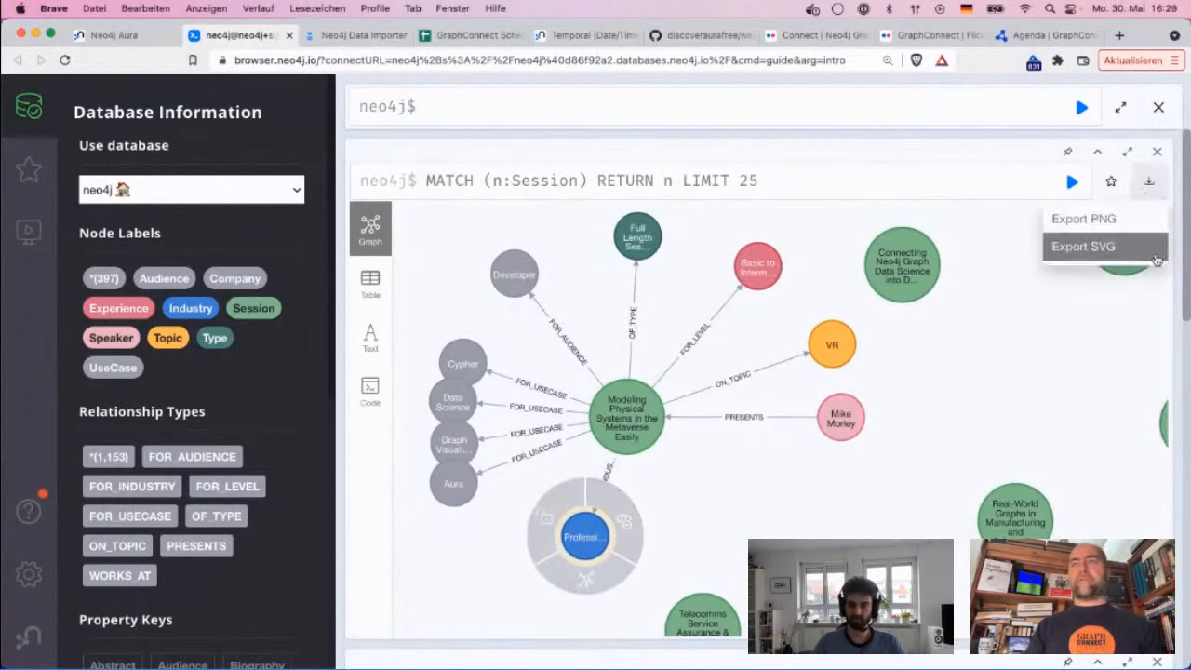
Reopen the details pane and inspect the Aura use case node and the industry node.
{"action": "left_click", "coordinate": [1152, 223]}
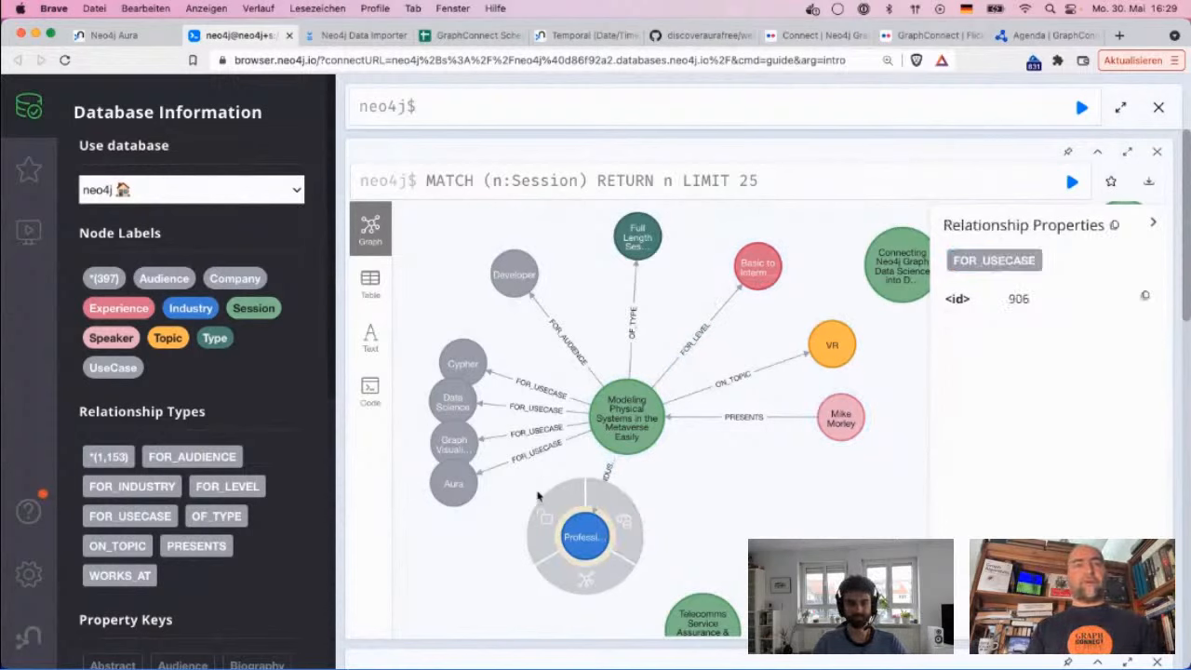
{"action": "left_click", "coordinate": [441, 493]}
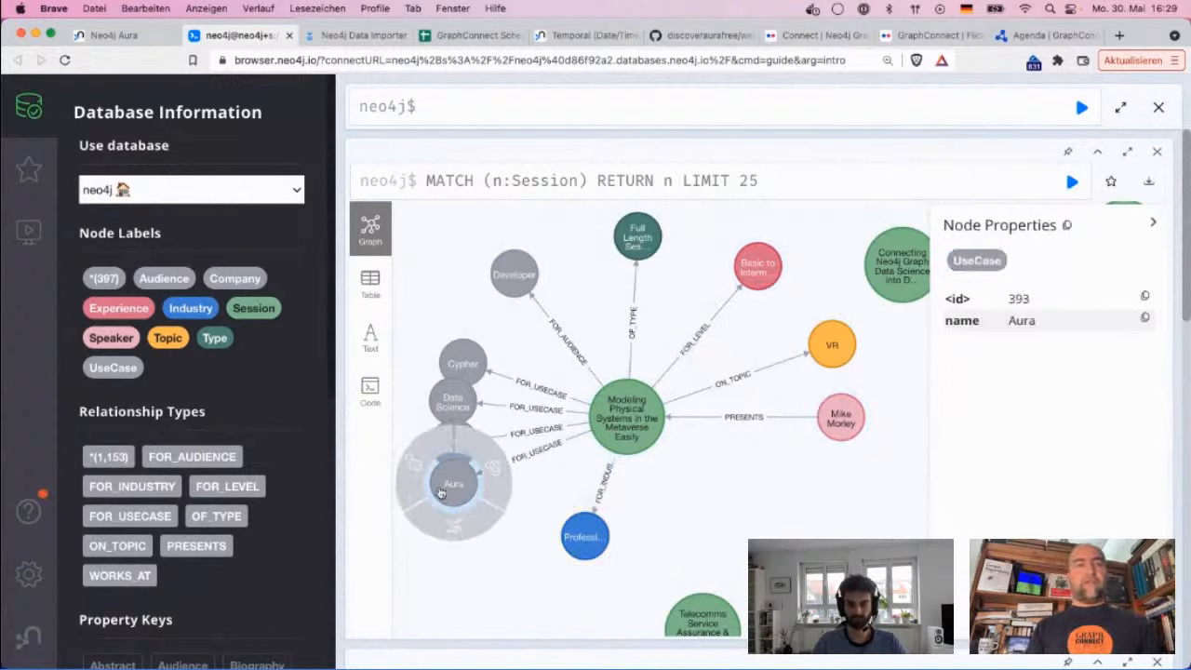
{"action": "left_click", "coordinate": [584, 536]}
{"action": "left_click", "coordinate": [588, 582]}
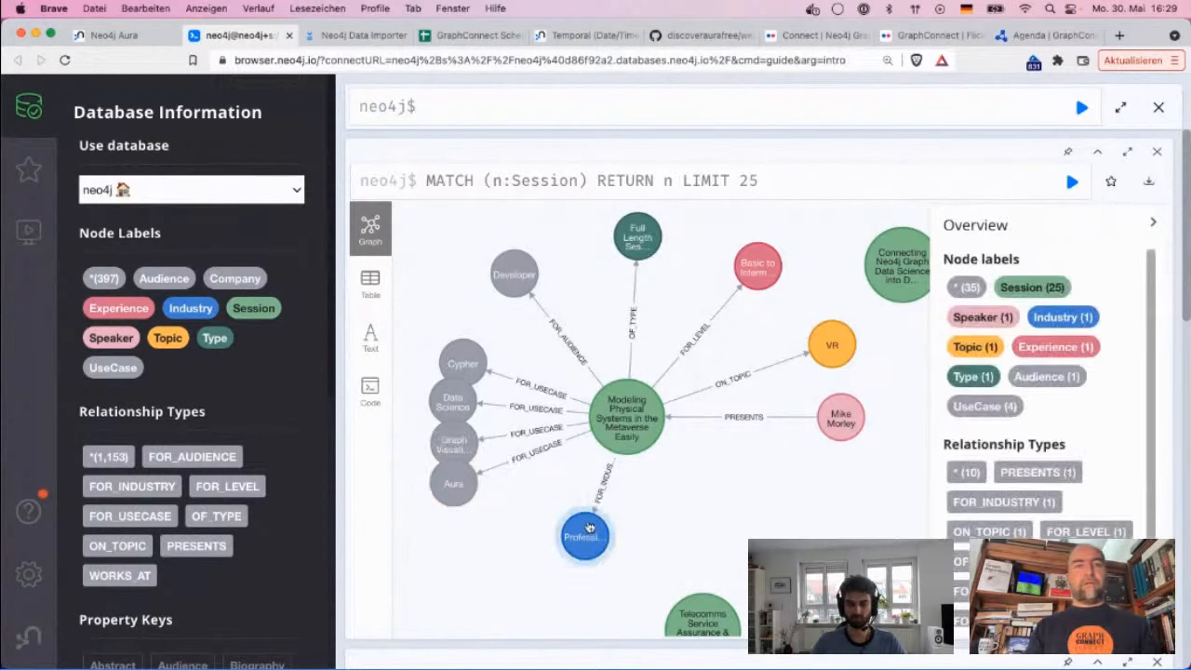
Inspect the industry node, pull the Aura use case node away from its column, and expand Aura's related sessions.
{"action": "left_click", "coordinate": [583, 539]}
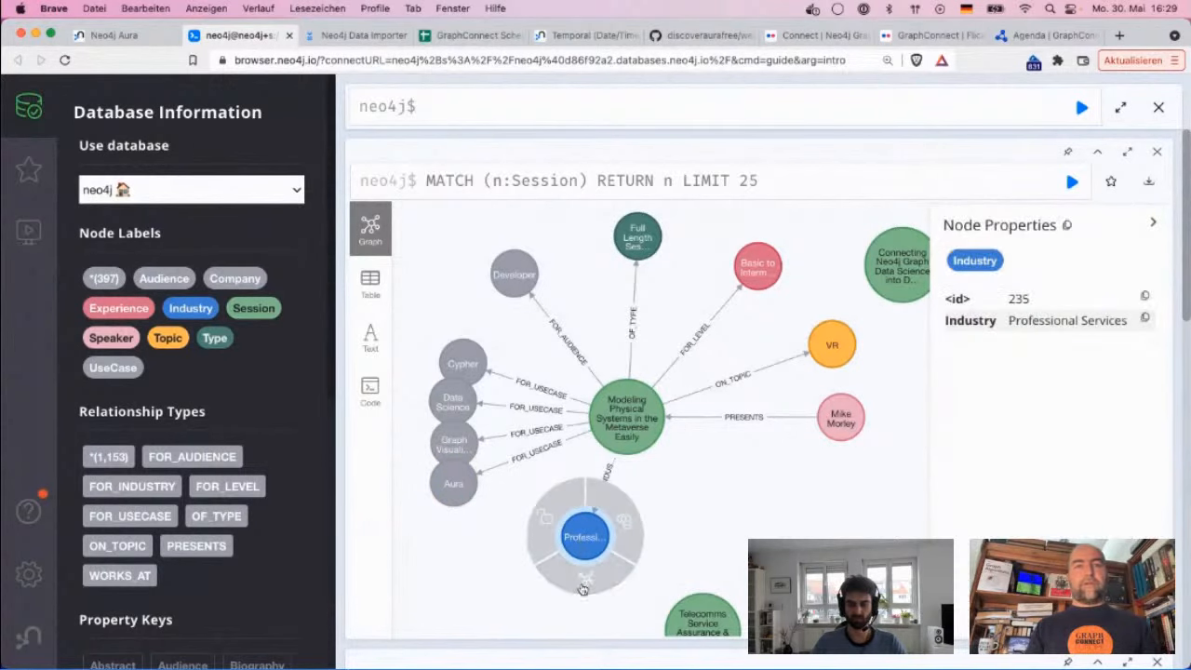
{"action": "left_click", "coordinate": [757, 440]}
{"action": "left_click", "coordinate": [460, 487]}
{"action": "left_click_drag", "start_coordinate": [460, 488], "coordinate": [464, 533]}
{"action": "left_click", "coordinate": [464, 533]}
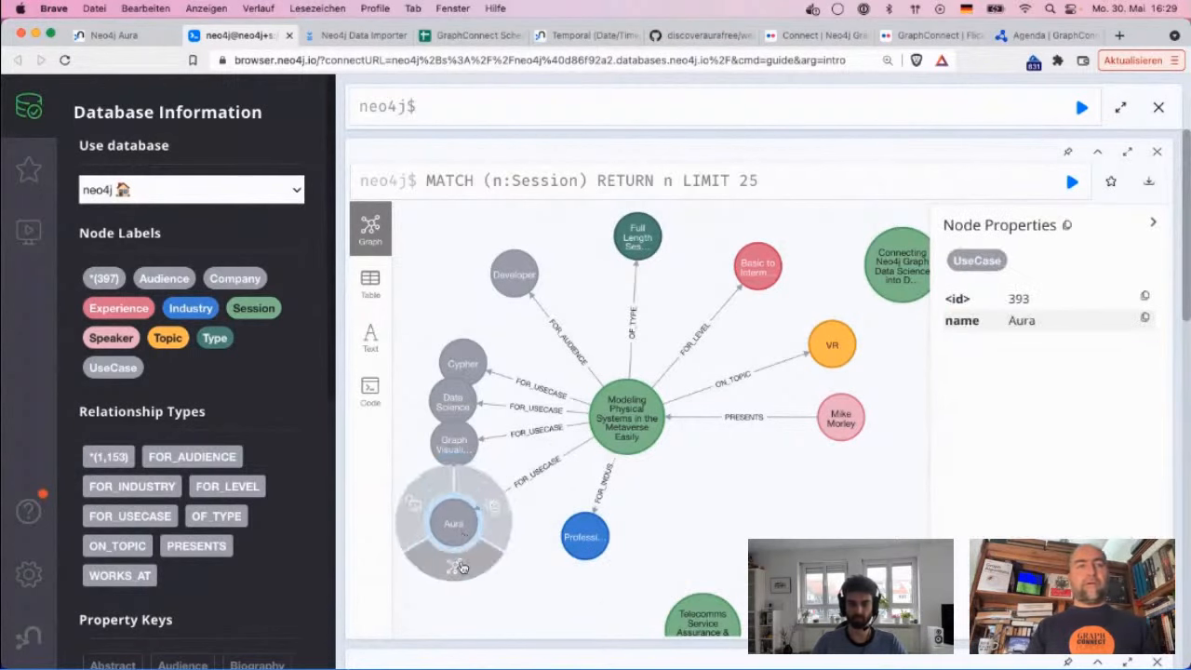
{"action": "left_click", "coordinate": [463, 567]}
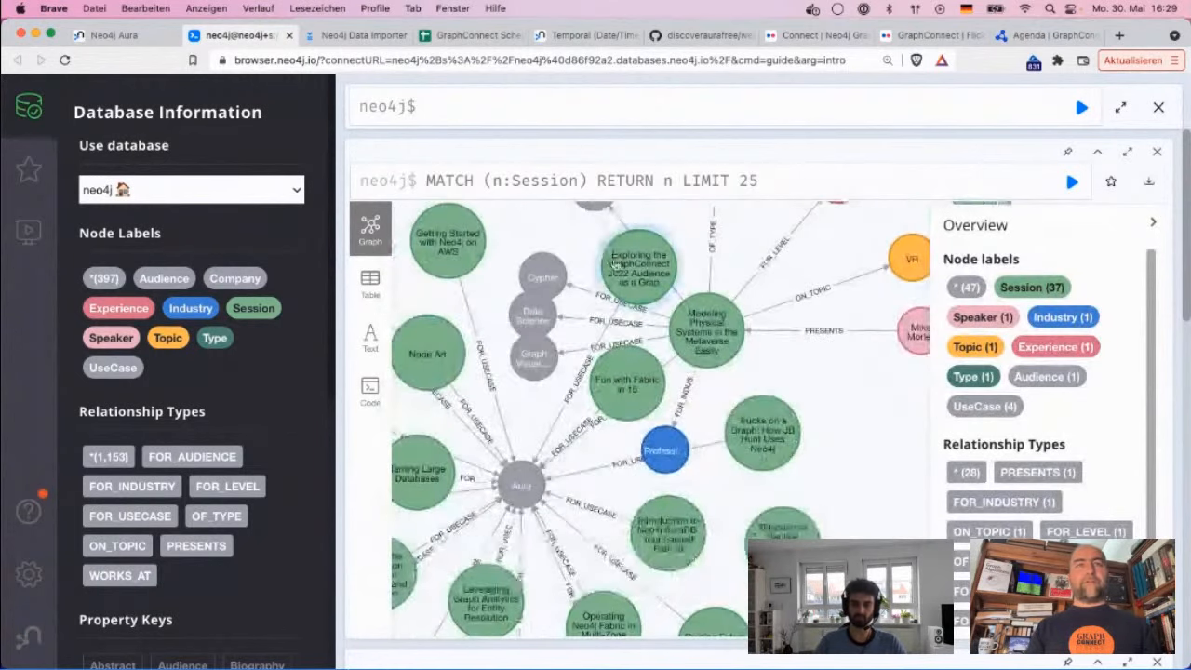
Move the GraphConnect 2022 Audience, Fun with Fabric and AuraDB introduction sessions clear of the central session's relationships.
{"action": "left_click", "coordinate": [449, 328]}
{"action": "left_click_drag", "start_coordinate": [636, 371], "coordinate": [441, 417]}
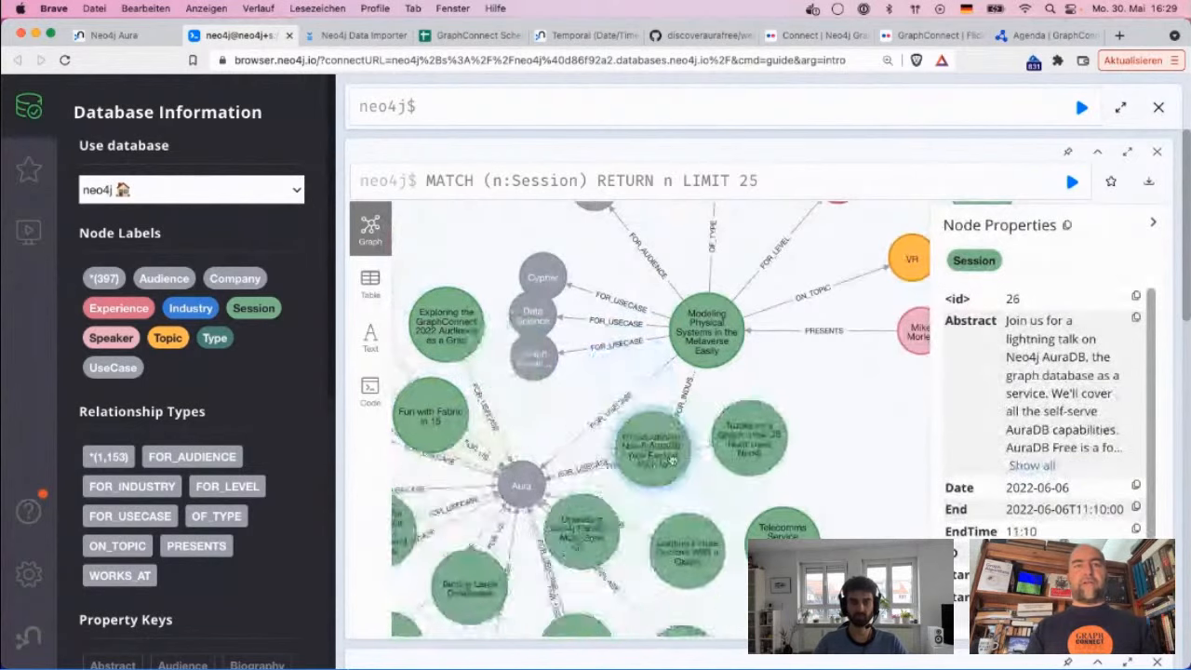
{"action": "left_click_drag", "start_coordinate": [763, 334], "coordinate": [646, 472]}
Expand the speaker node's relationships and place the Arcurve company node level with the speaker.
{"action": "mouse_move", "coordinate": [760, 419]}
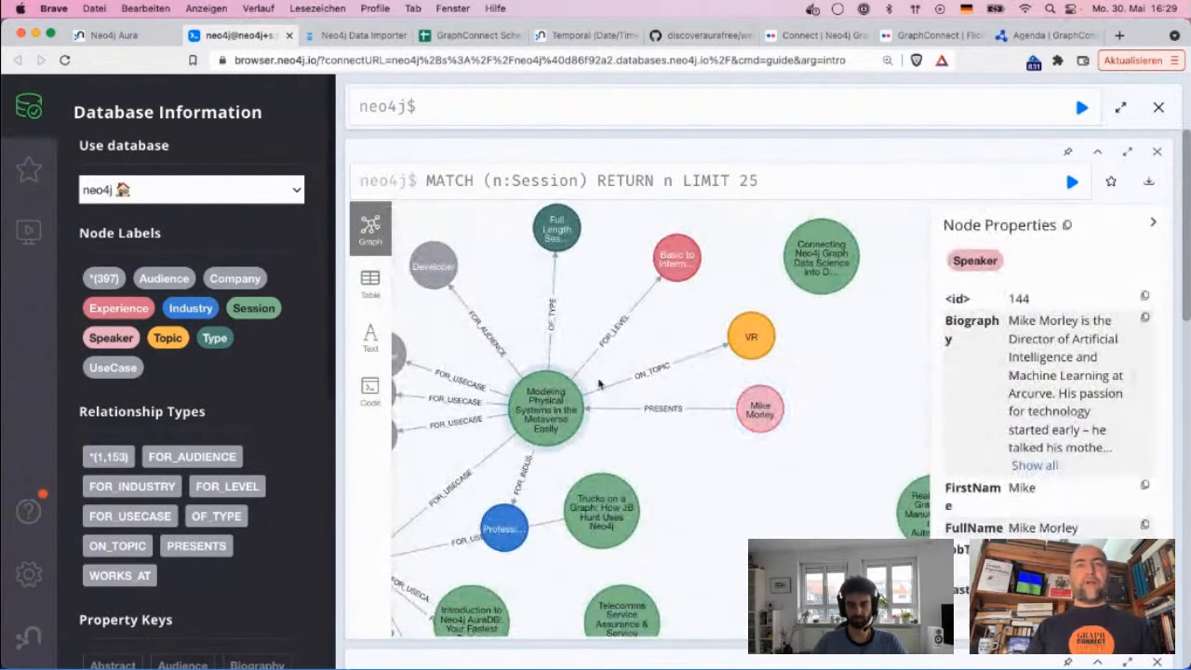
{"action": "left_click", "coordinate": [767, 403]}
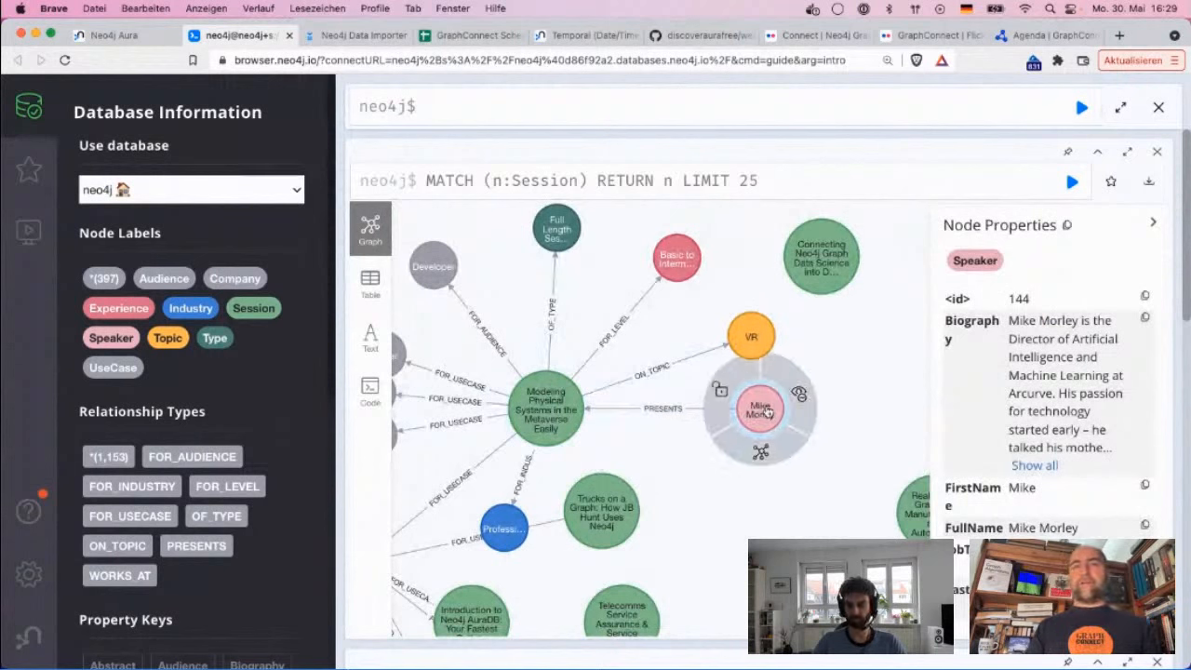
{"action": "left_click", "coordinate": [766, 455]}
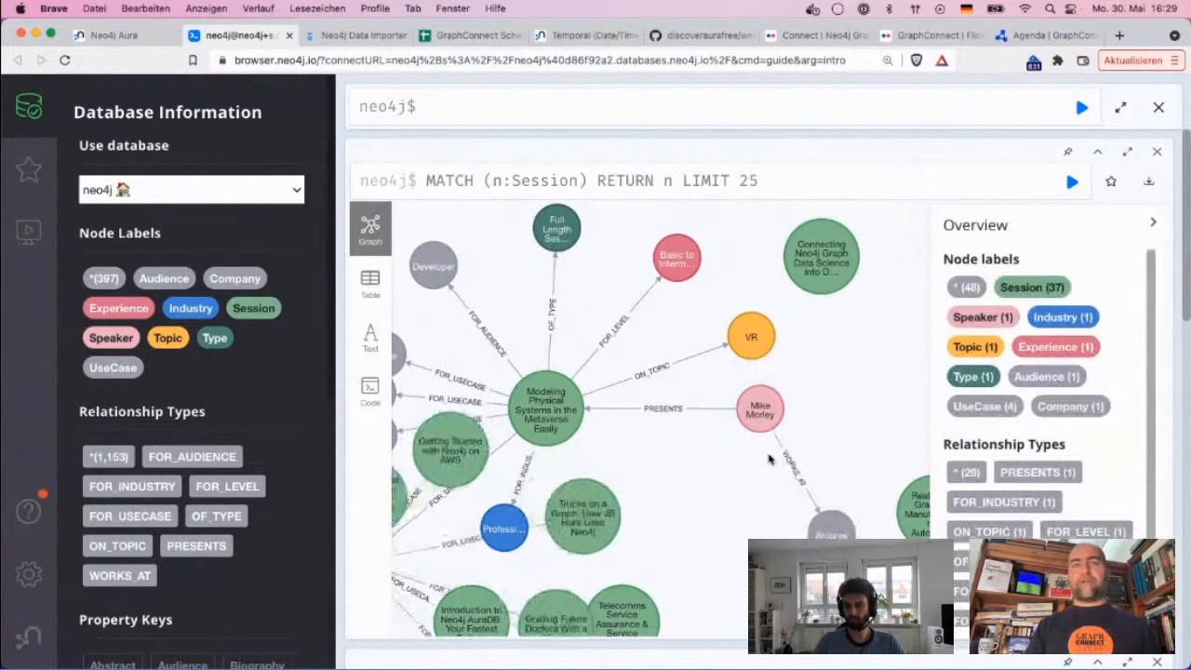
{"action": "left_click", "coordinate": [838, 523]}
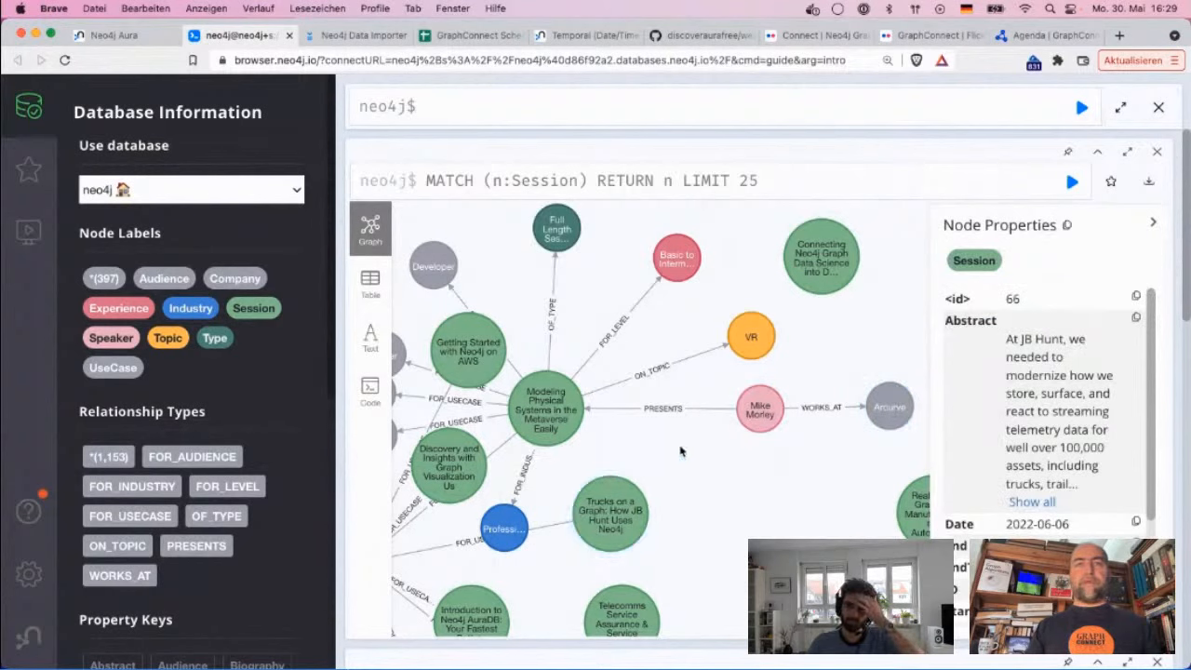
Collapse the relationships of the Modeling Physical Systems in the Metaverse Easily session.
{"action": "left_click", "coordinate": [523, 436]}
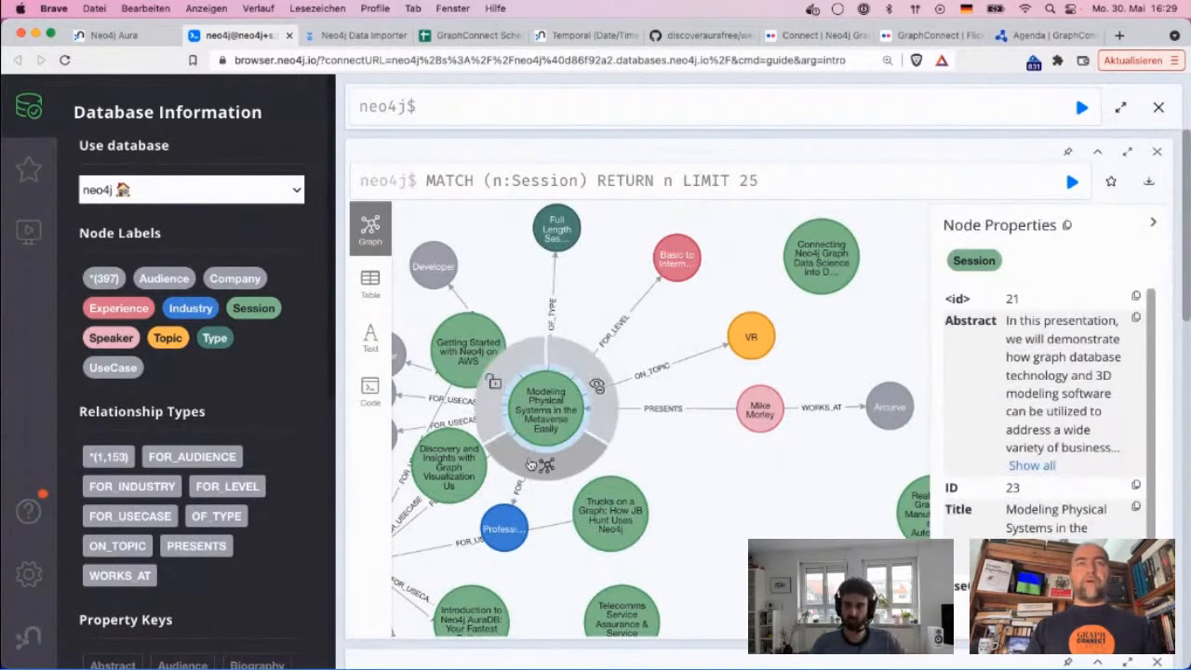
{"action": "left_click", "coordinate": [546, 462]}
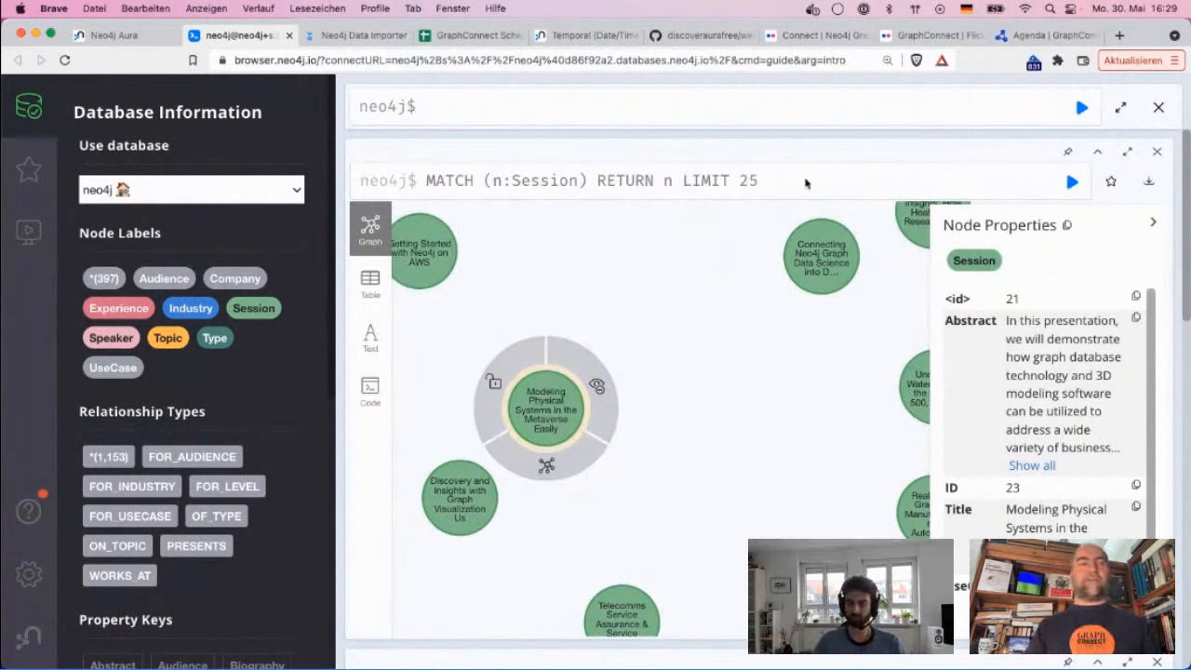
Query the UseCase nodes, then extend the MATCH pattern with -->() and put the RETURN clause on its own line.
{"action": "left_click", "coordinate": [131, 366]}
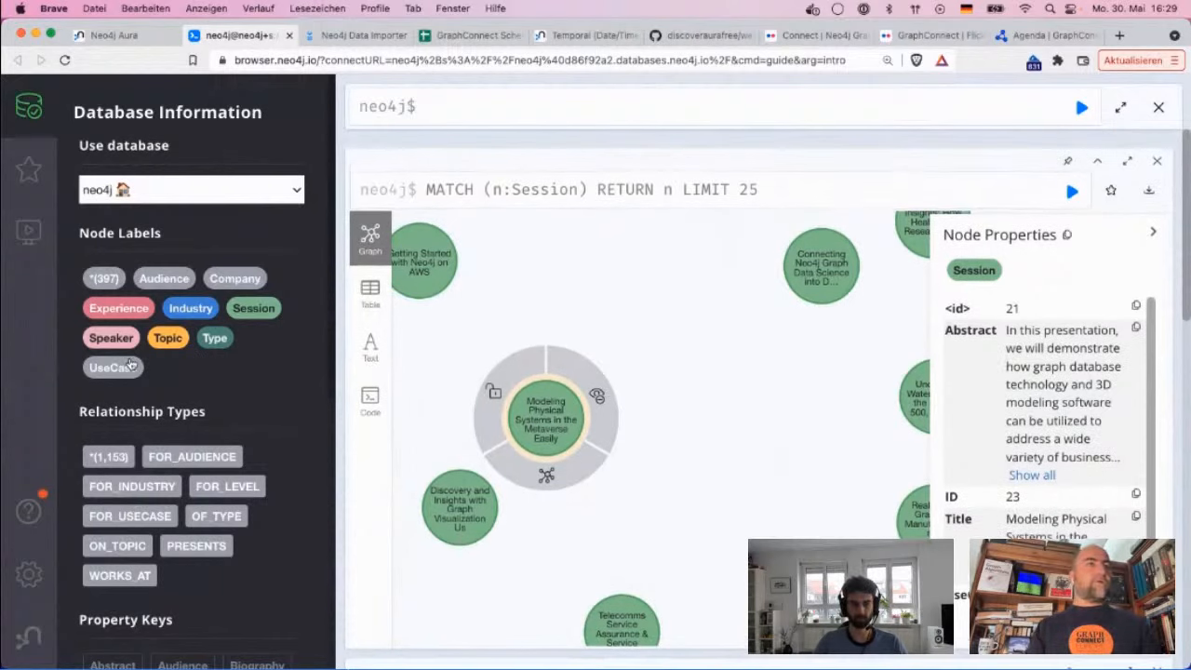
{"action": "left_click", "coordinate": [588, 182]}
{"action": "left_click", "coordinate": [588, 181]}
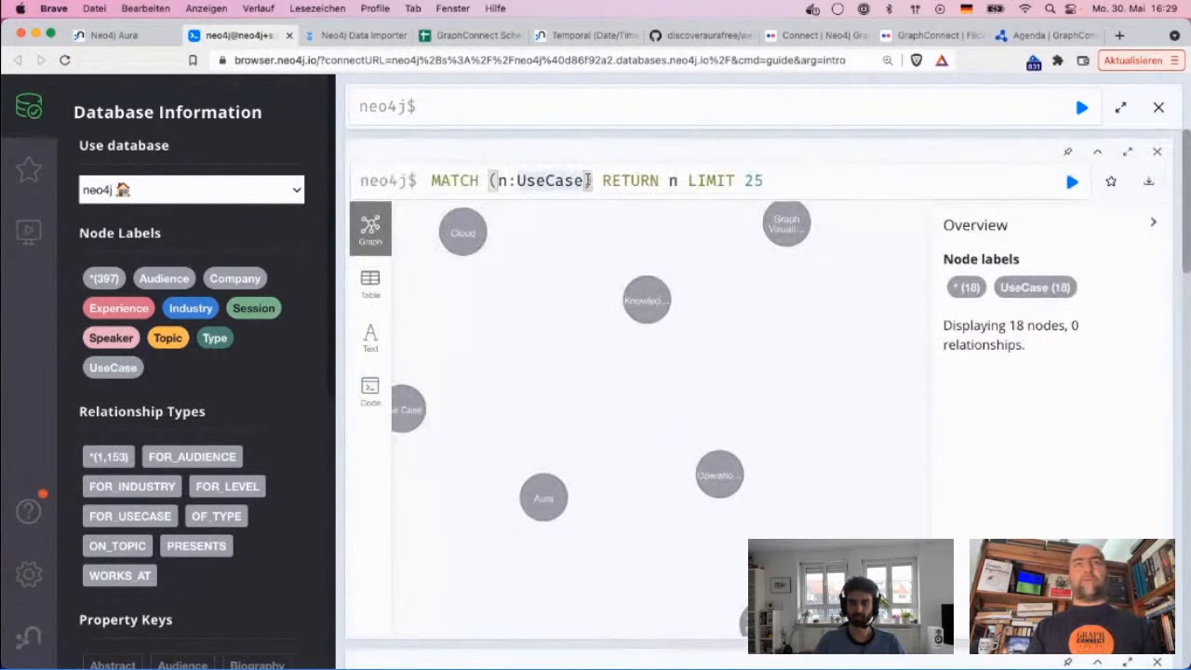
{"action": "type", "text": "-->()"}
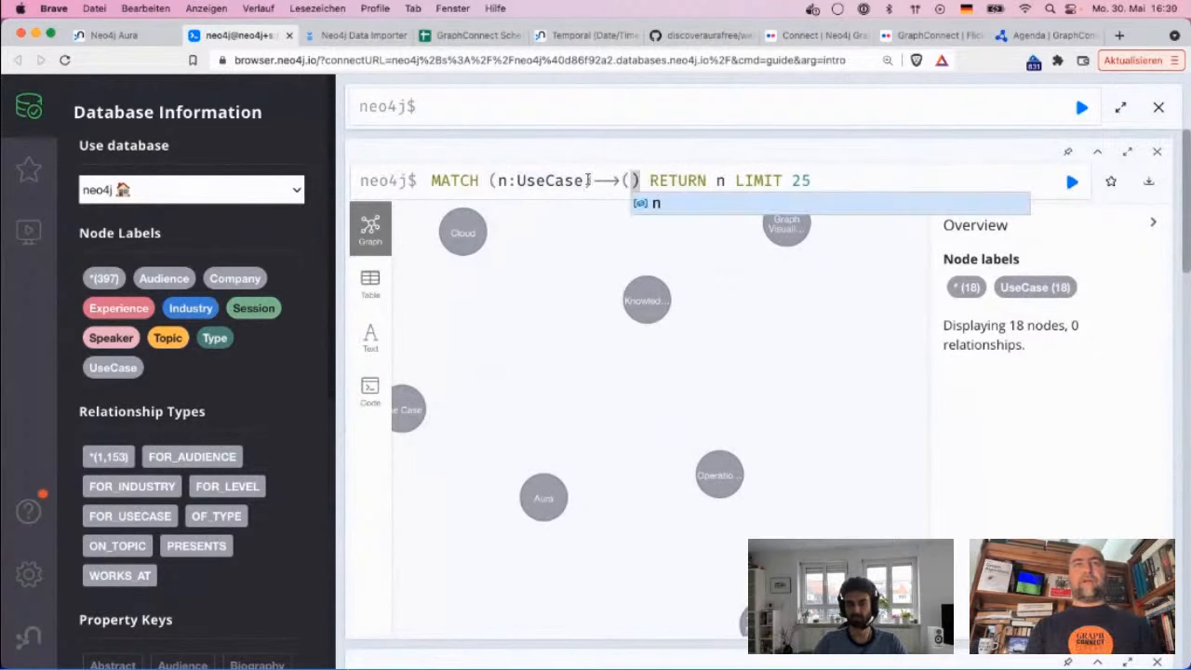
{"action": "key", "text": "shift+Return"}
{"action": "key", "text": "shift+Return"}
{"action": "key", "text": "Right"}
{"action": "key", "text": "Right"}
{"action": "key", "text": "Right"}
{"action": "key", "text": "Right"}
{"action": "key", "text": "Right"}
{"action": "key", "text": "Right"}
{"action": "key", "text": "Right"}
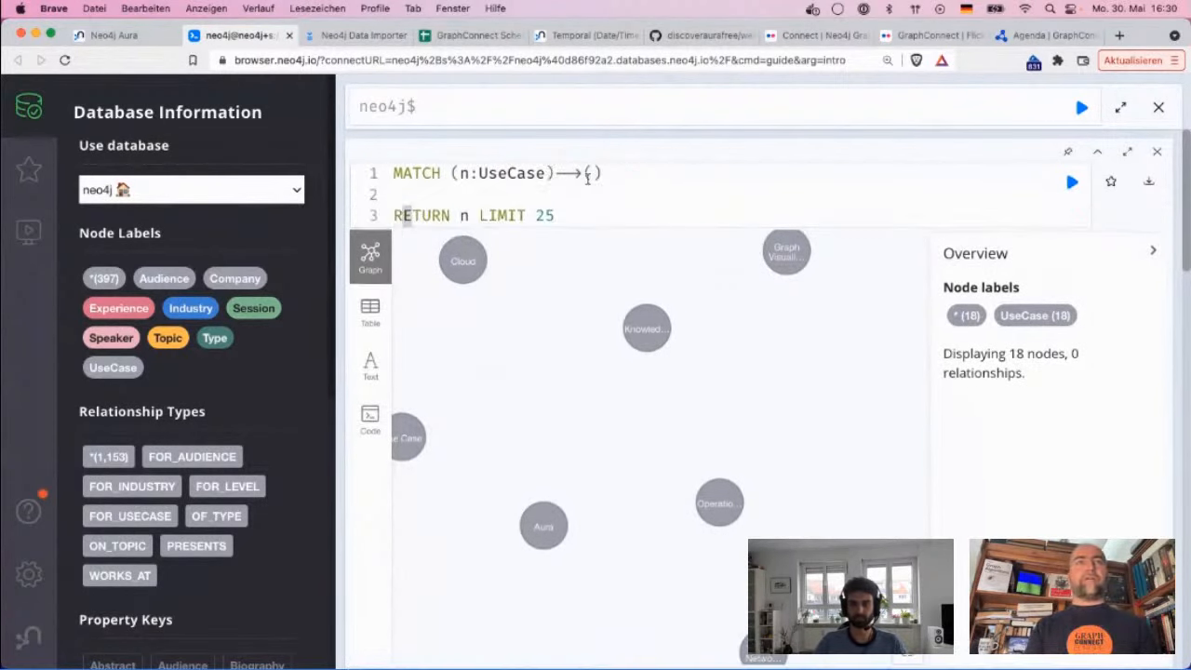
Replace the returned expression and limit with n.name as useCase, followed by a comma for another column.
{"action": "key", "text": "shift+End"}
{"action": "key", "text": "Delete"}
{"action": "type", "text": "n."}
{"action": "type", "text": "name as"}
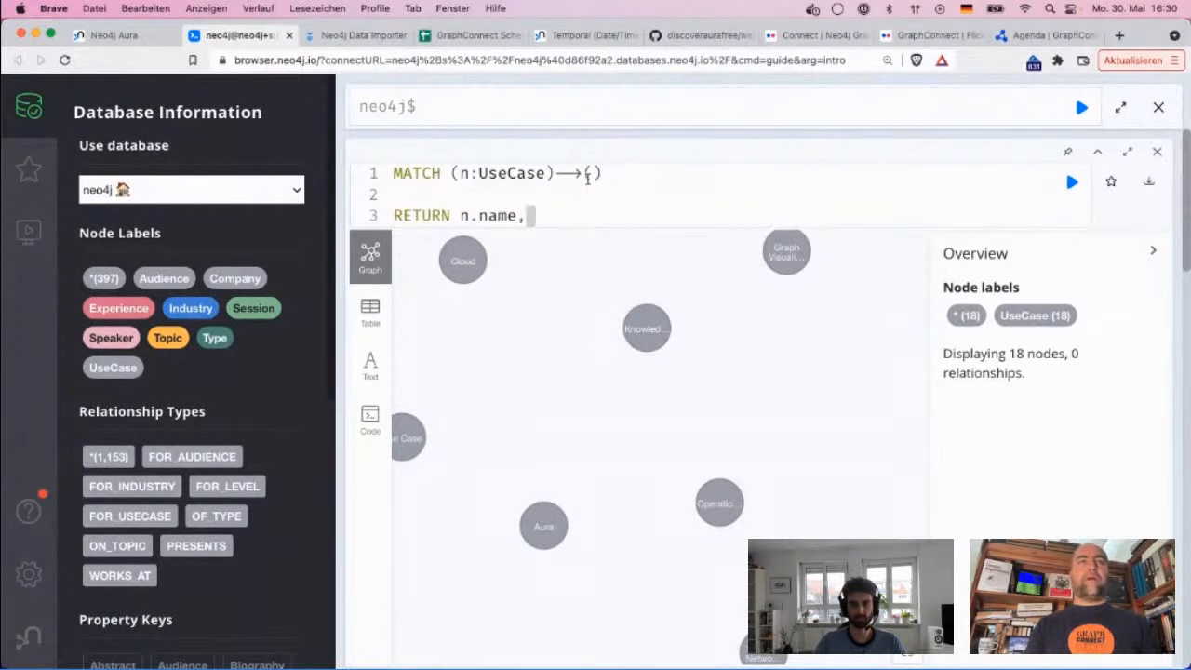
{"action": "type", "text": " uc"}
{"action": "key", "text": "BackSpace"}
{"action": "key", "text": "BackSpace"}
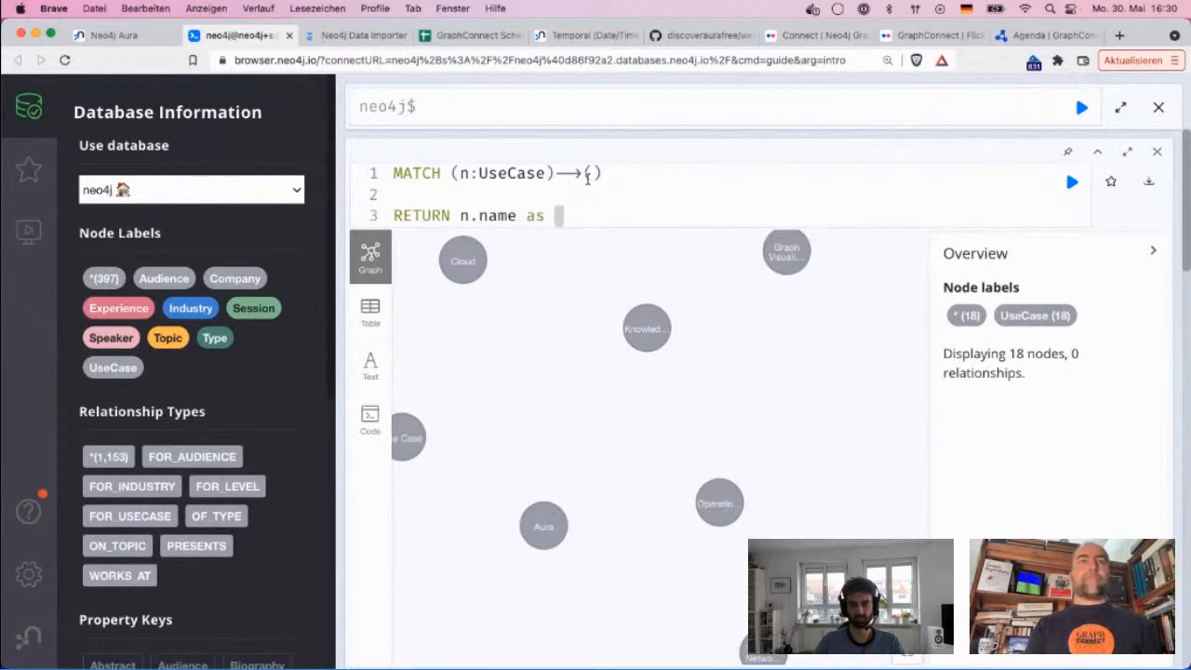
{"action": "type", "text": "useCase,"}
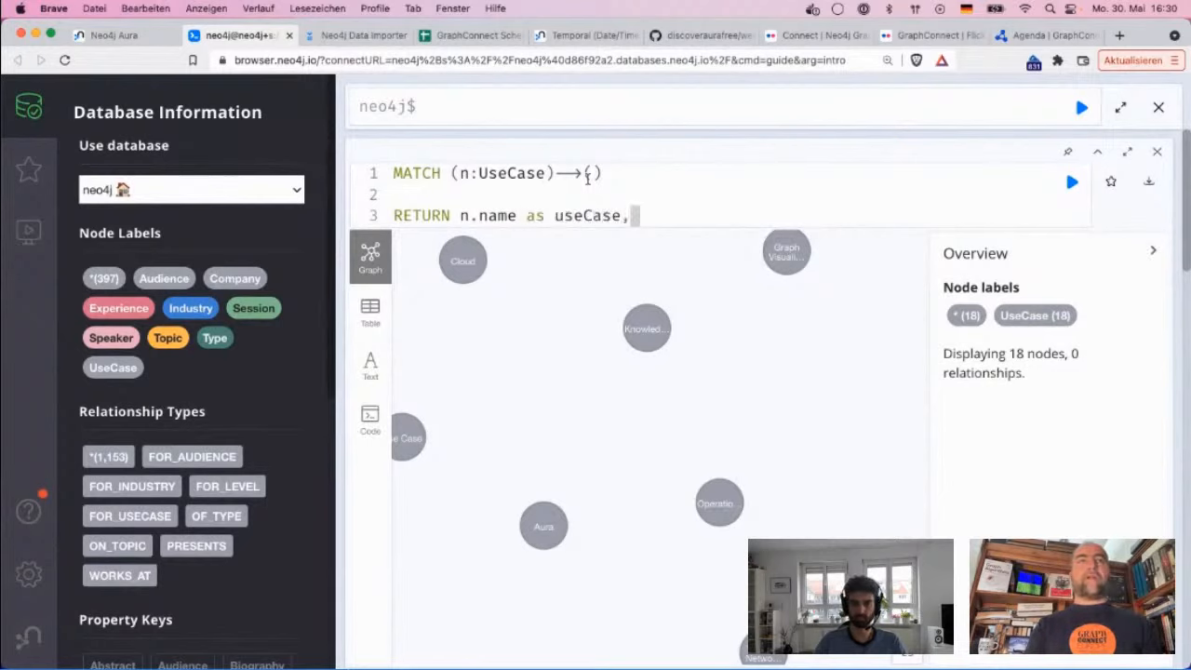
Restrict the pattern's relationship to FOR_USECASE, reverse its direction towards UseCase, and name the other node session.
{"action": "key", "text": "Up"}
{"action": "key", "text": "Up"}
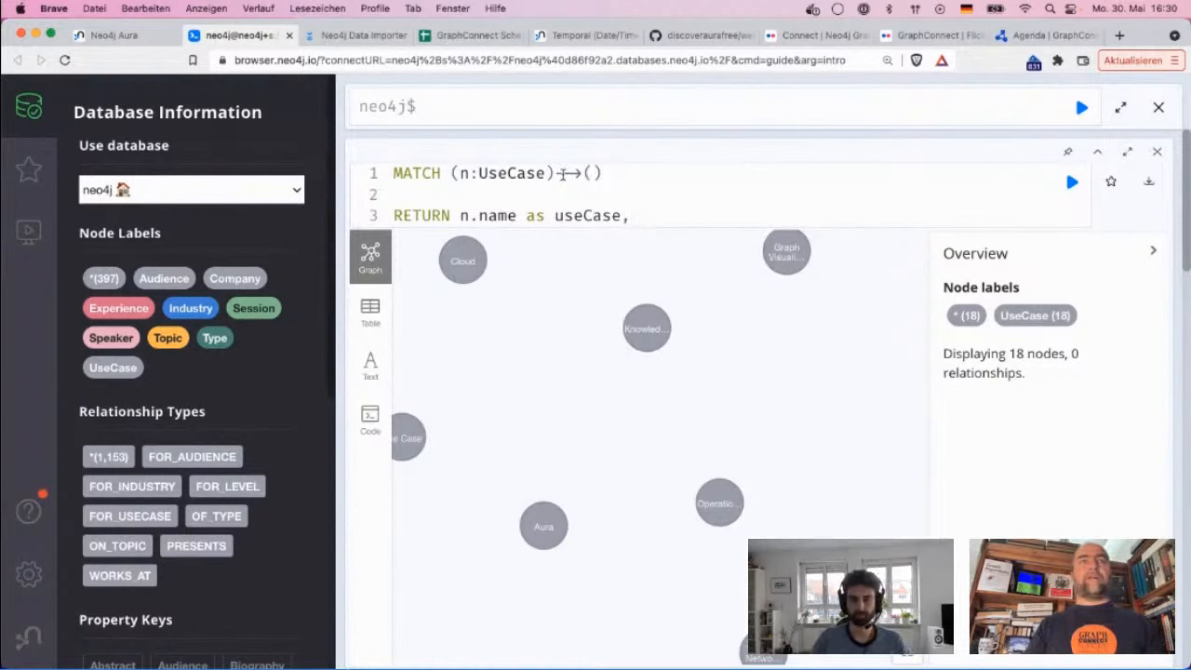
{"action": "left_click", "coordinate": [563, 174]}
{"action": "type", "text": "[:FOR"}
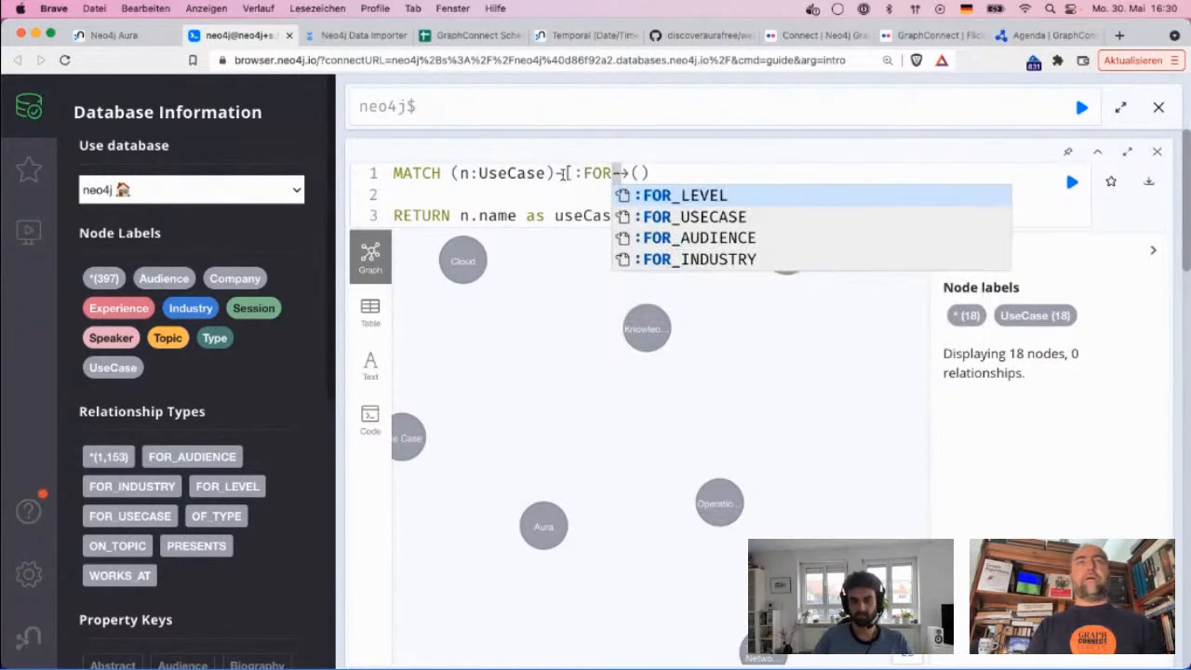
{"action": "key", "text": "Down"}
{"action": "key", "text": "Return"}
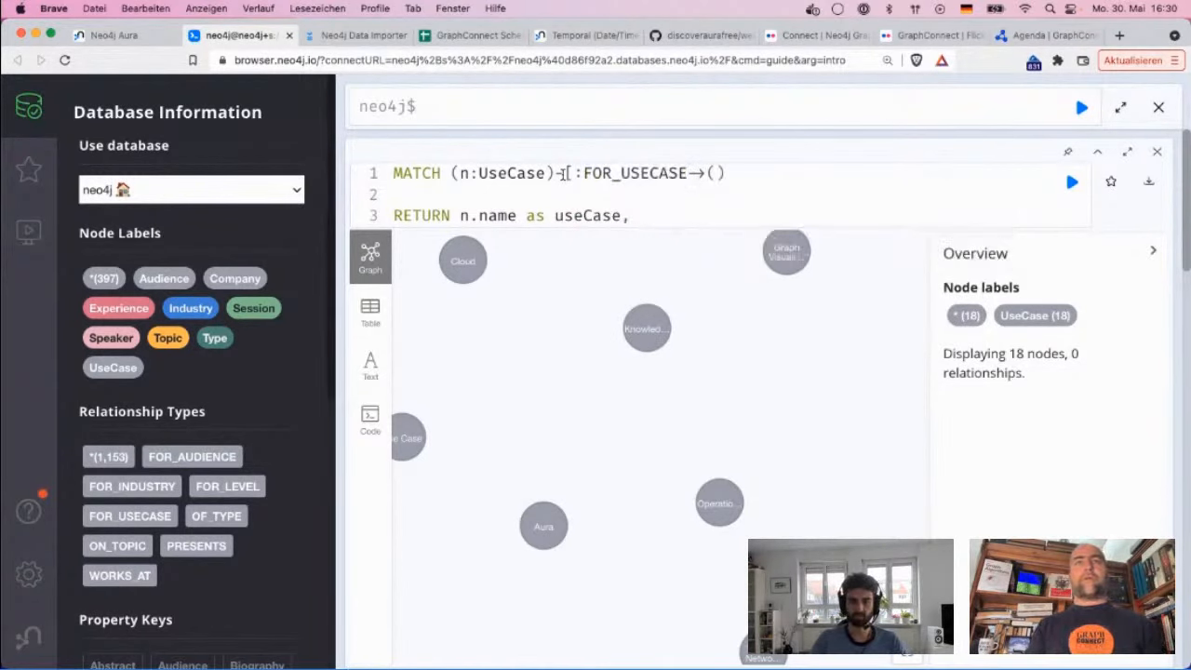
{"action": "type", "text": "]"}
{"action": "left_click", "coordinate": [557, 174]}
{"action": "type", "text": "<"}
{"action": "key", "text": "BackSpace"}
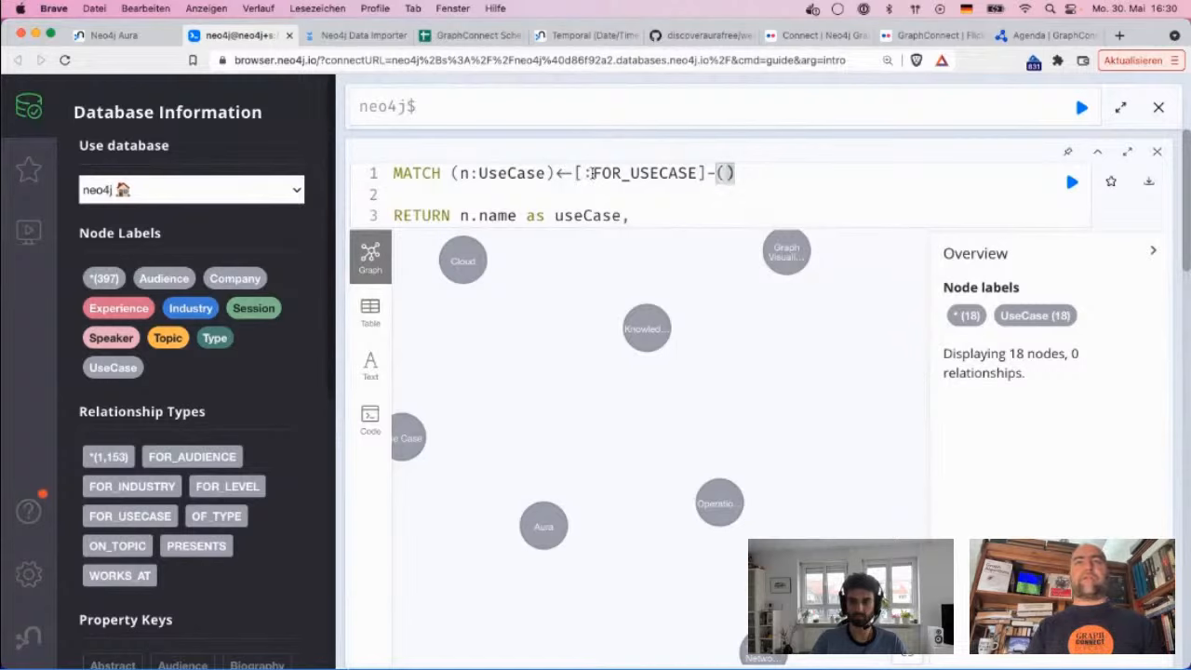
{"action": "type", "text": "session"}
Add count(*) as count to the RETURN clause and sort the results with ORDER BY count DESC.
{"action": "key", "text": "Down"}
{"action": "key", "text": "Down"}
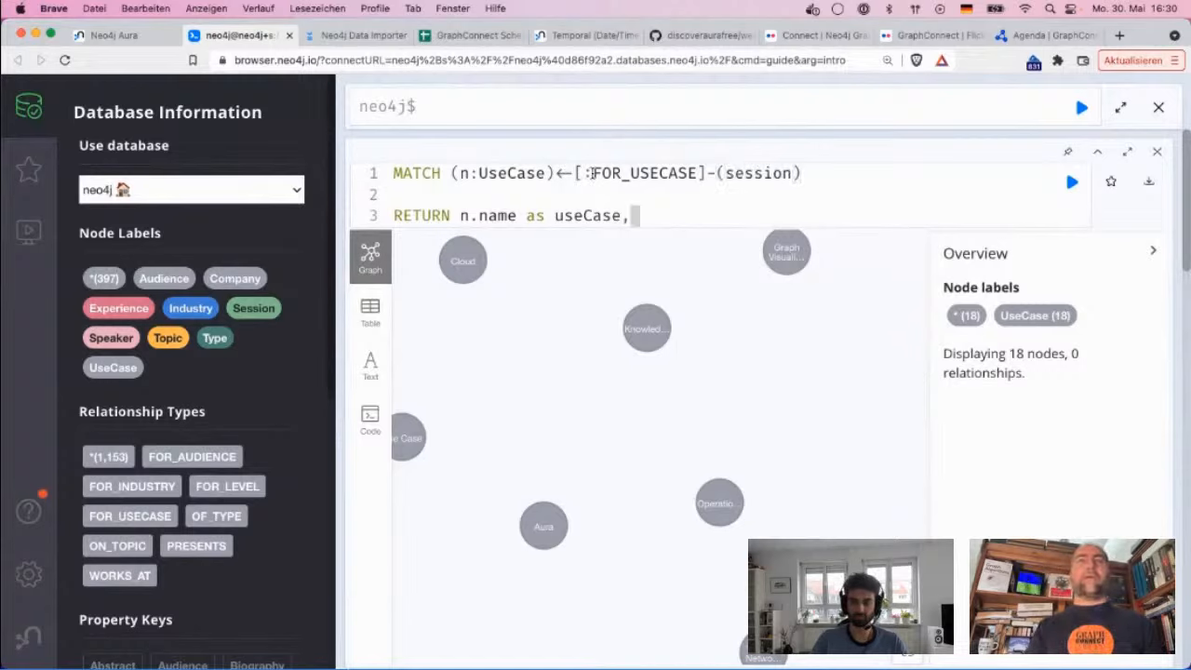
{"action": "type", "text": "count(*)"}
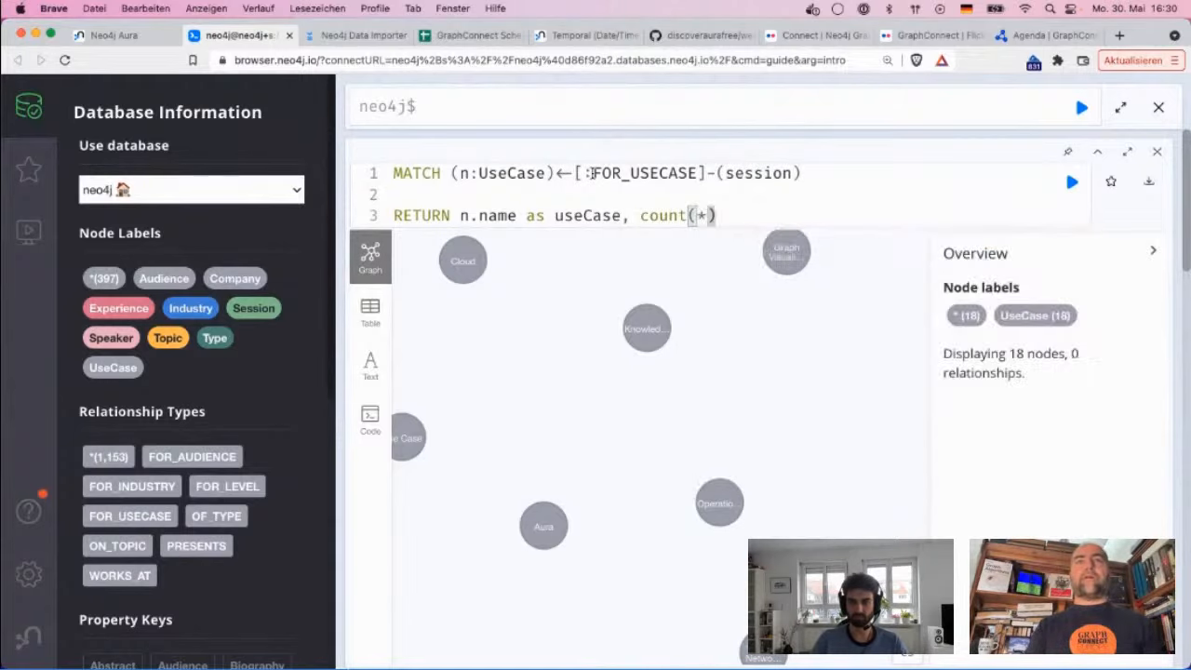
{"action": "type", "text": " as"}
{"action": "type", "text": " count"}
{"action": "key", "text": "Return"}
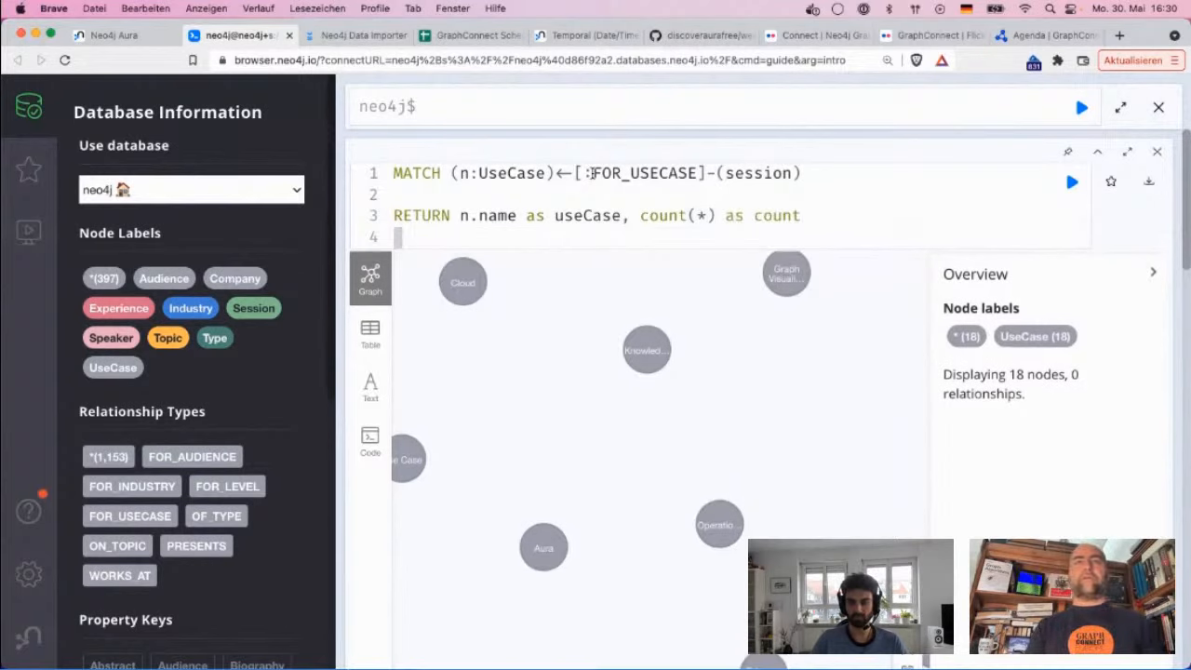
{"action": "type", "text": "ORDER B"}
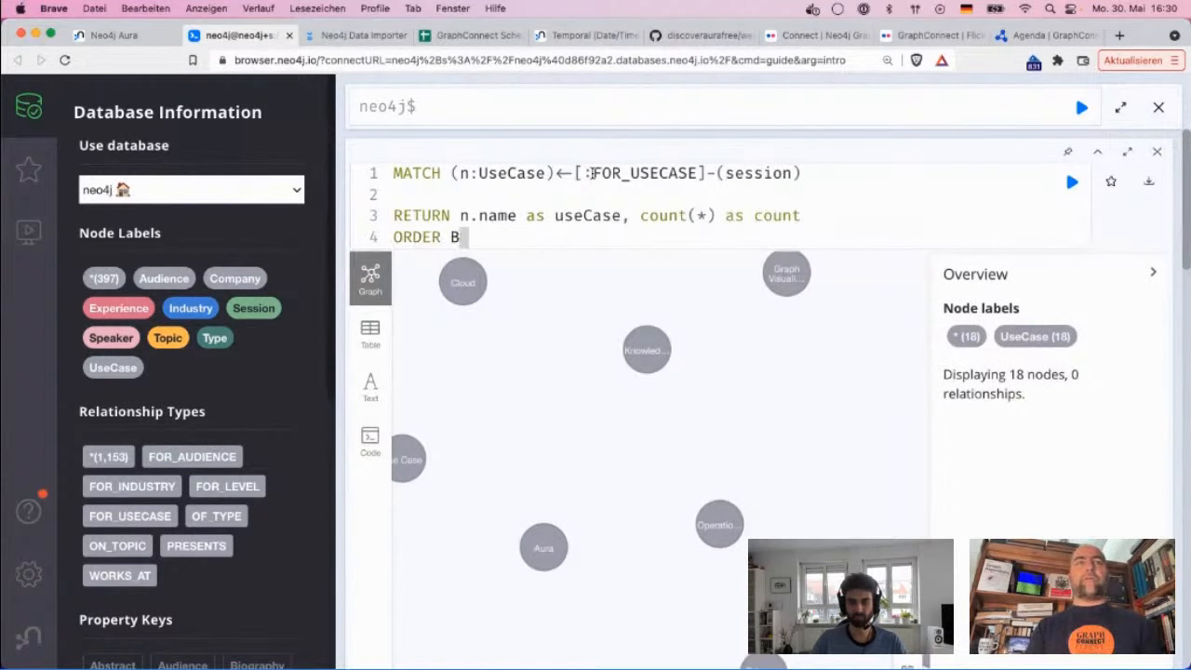
{"action": "type", "text": "Y count DESC"}
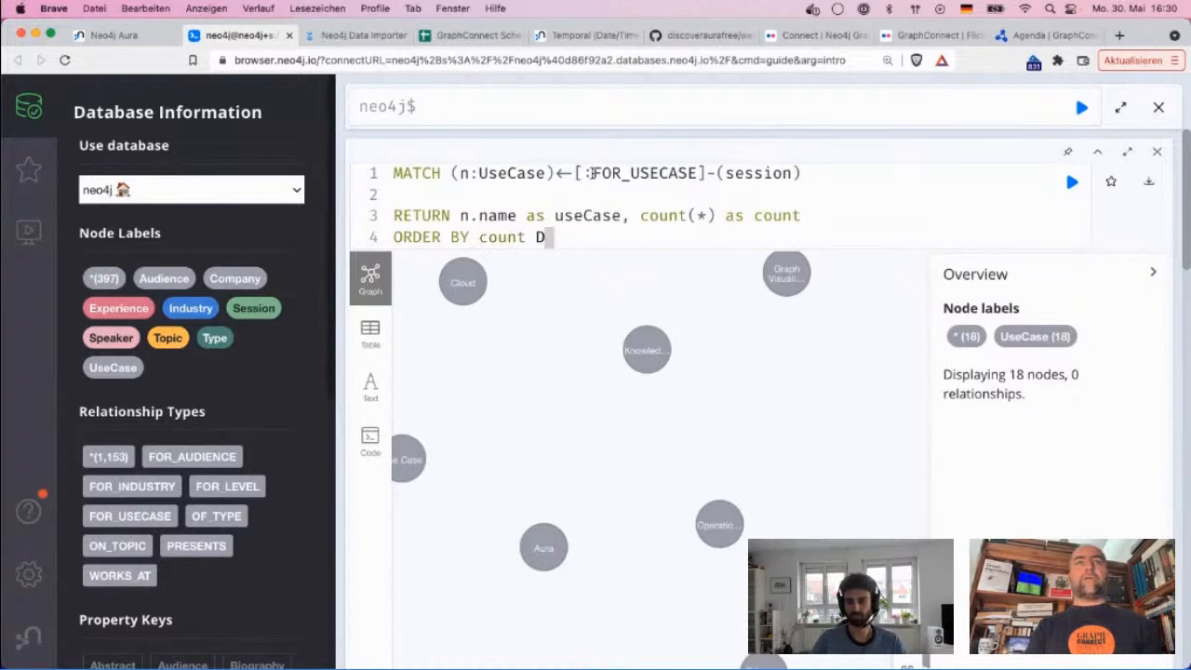
Remove the blank line between MATCH and RETURN and run the use case count query.
{"action": "key", "text": "Up"}
{"action": "key", "text": "Up"}
{"action": "key", "text": "BackSpace"}
{"action": "key", "text": "BackSpace"}
{"action": "key", "text": "super+Return"}
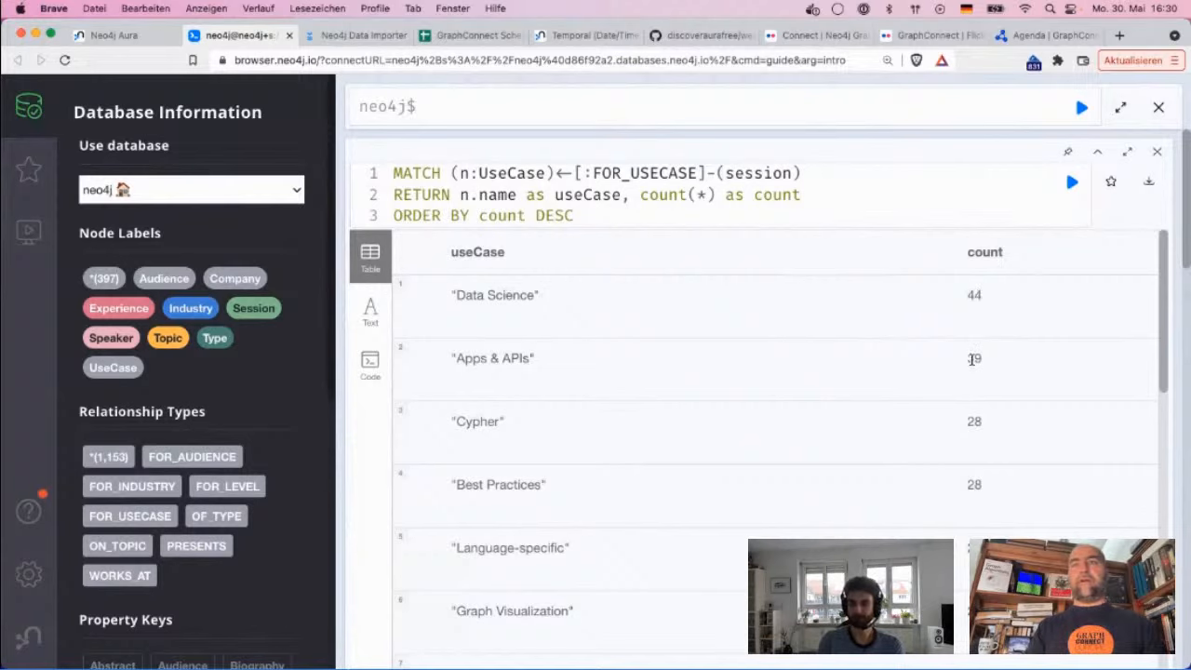
Review the use cases by session count, highlighting Apps & APIs, Language-specific and Graph Visualization, and continue down the list.
{"action": "left_click_drag", "start_coordinate": [454, 358], "coordinate": [536, 360]}
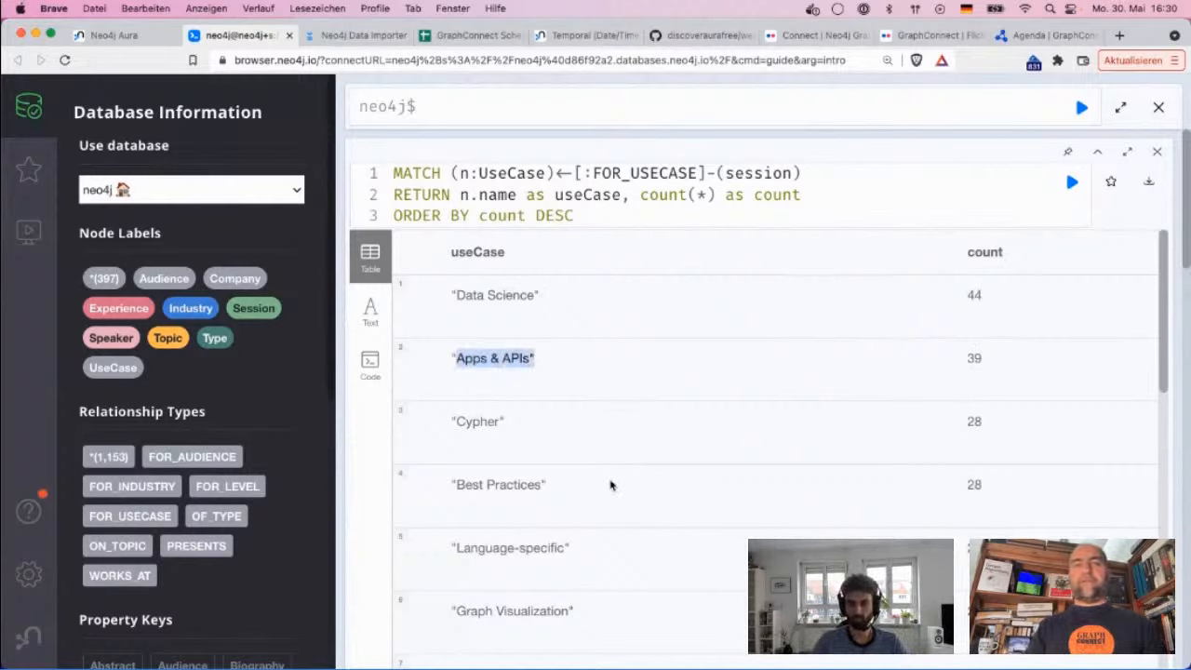
{"action": "scroll", "coordinate": [963, 480], "scroll_direction": "down", "scroll_amount": 2}
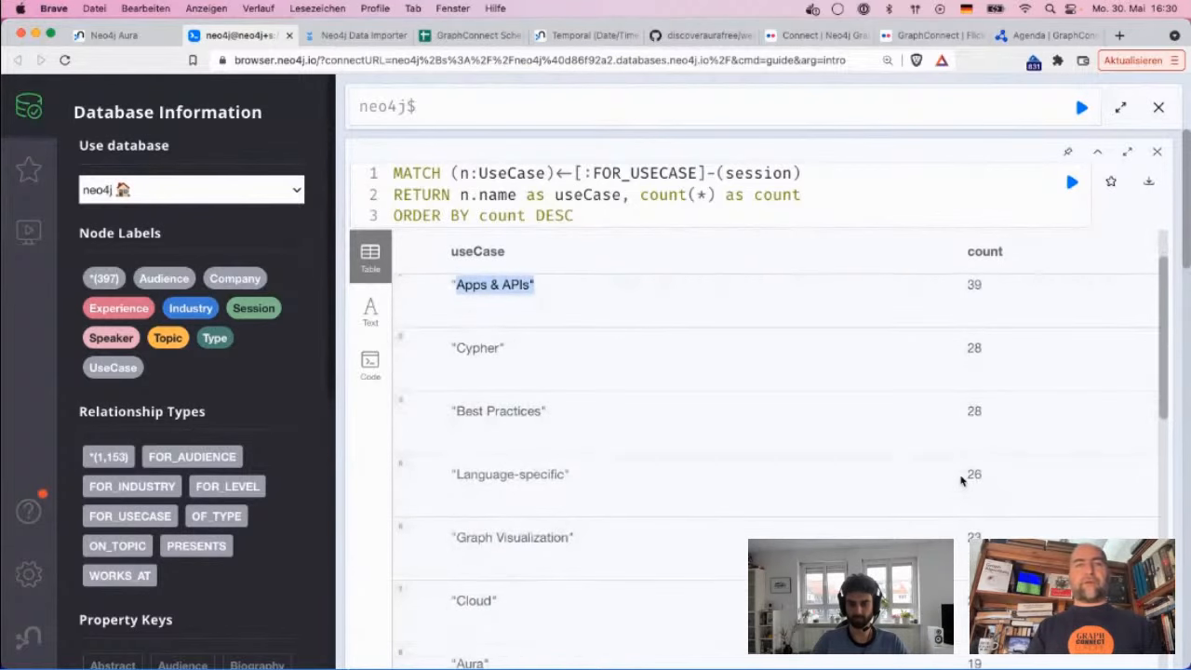
{"action": "scroll", "coordinate": [962, 480], "scroll_direction": "down", "scroll_amount": 2}
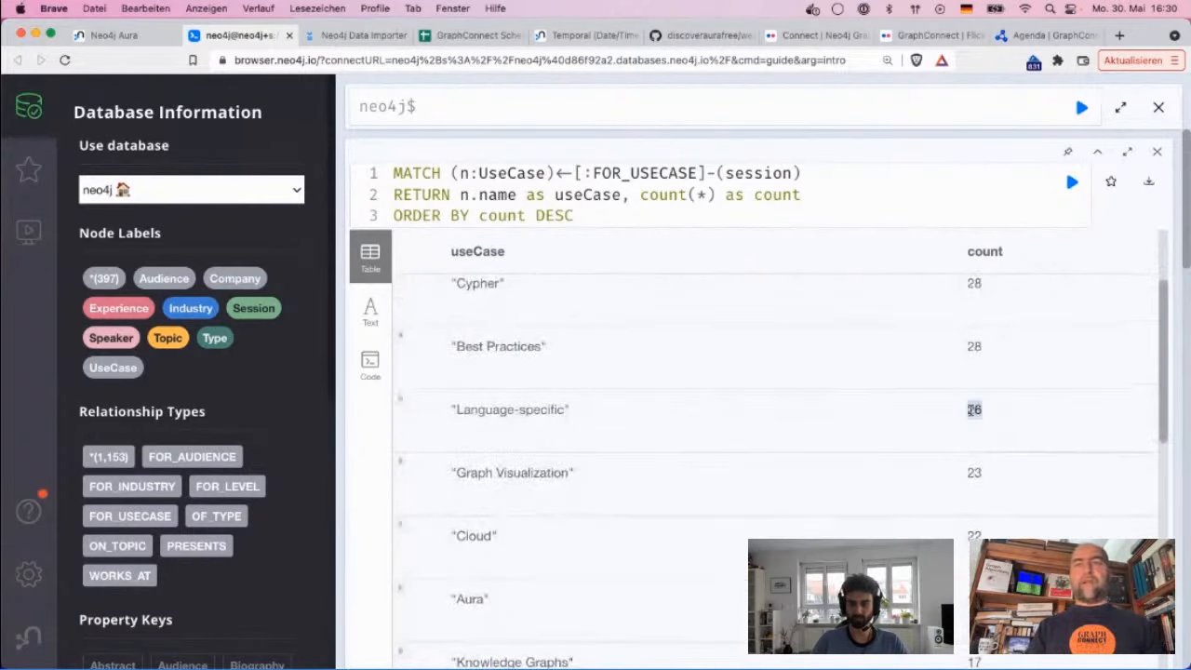
{"action": "left_click_drag", "start_coordinate": [456, 412], "coordinate": [547, 415]}
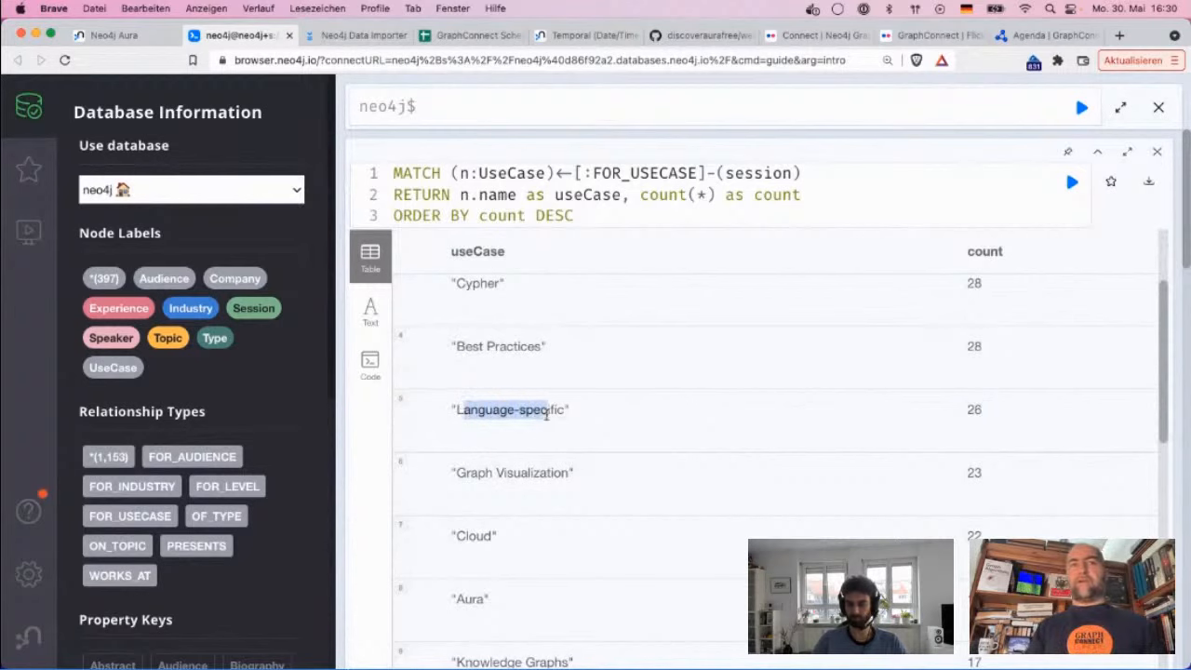
{"action": "left_click", "coordinate": [562, 415]}
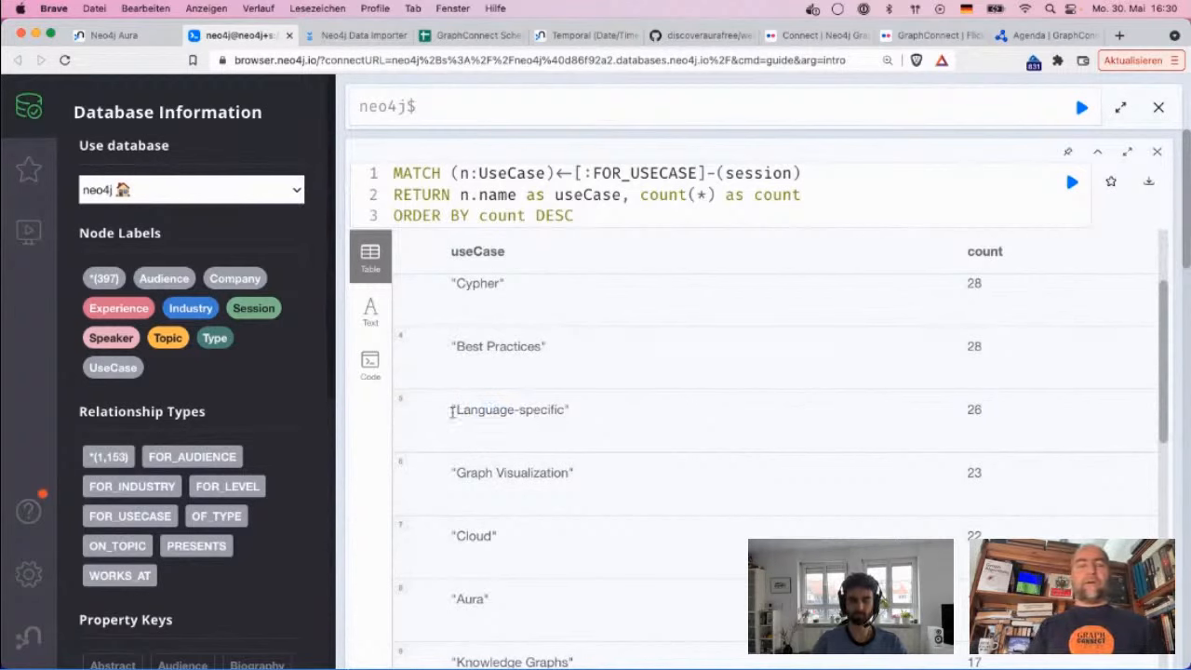
{"action": "left_click_drag", "start_coordinate": [459, 411], "coordinate": [574, 419]}
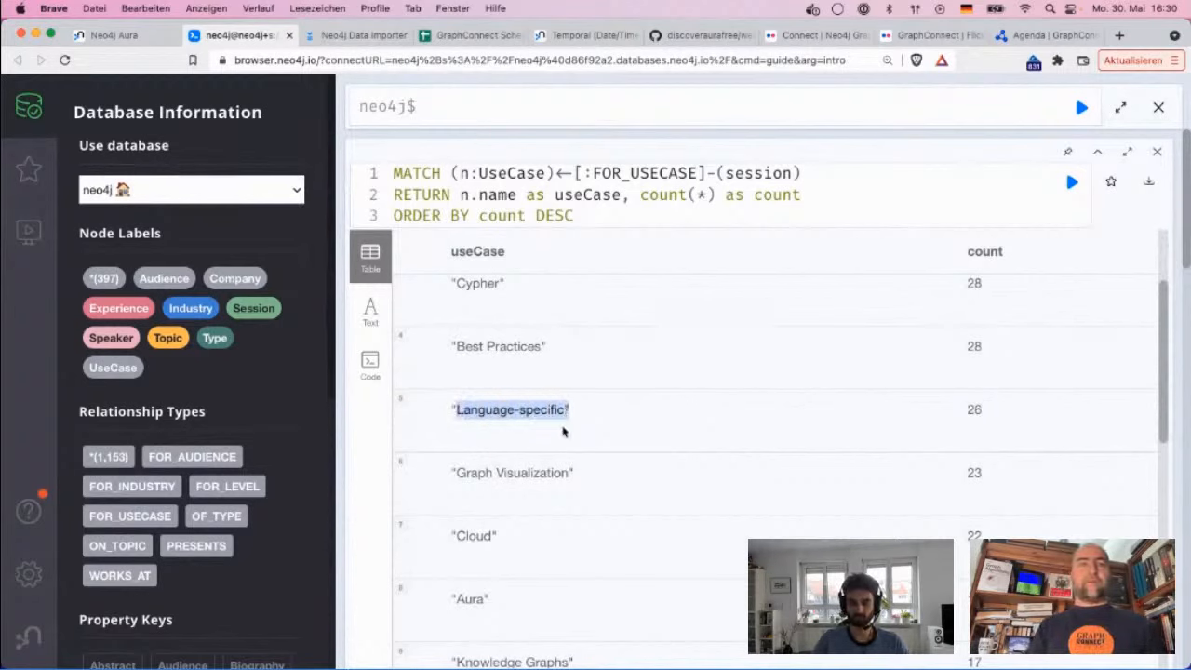
{"action": "left_click_drag", "start_coordinate": [457, 473], "coordinate": [632, 477]}
{"action": "scroll", "coordinate": [847, 533], "scroll_direction": "down", "scroll_amount": 2}
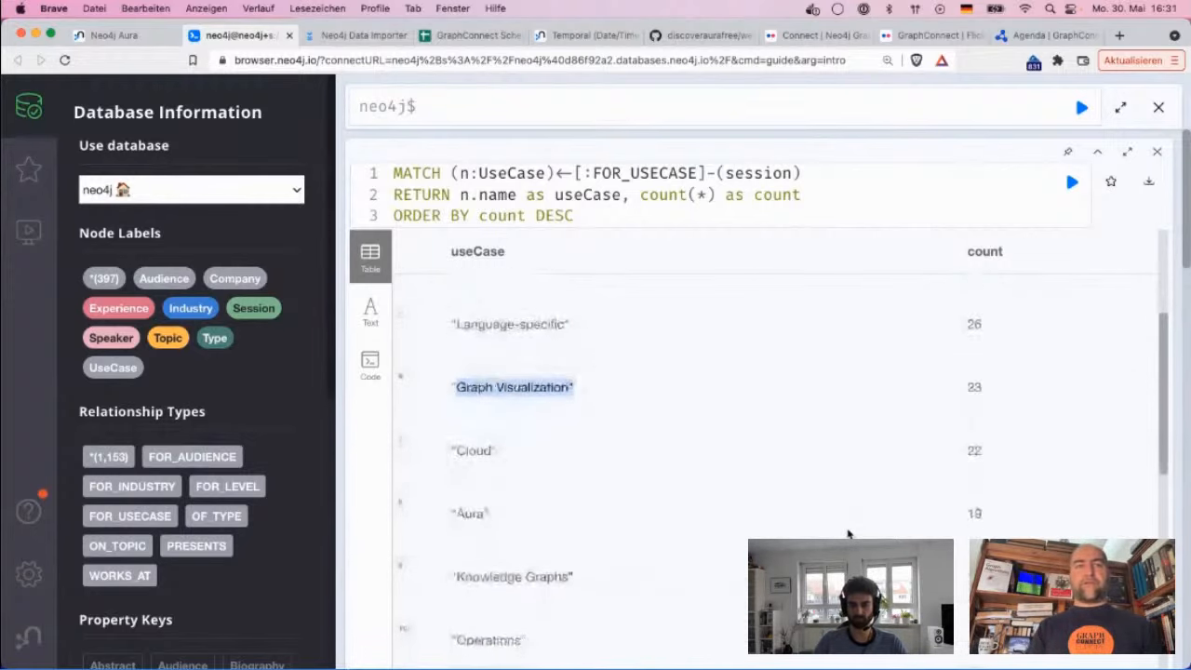
{"action": "scroll", "coordinate": [686, 539], "scroll_direction": "down", "scroll_amount": 5}
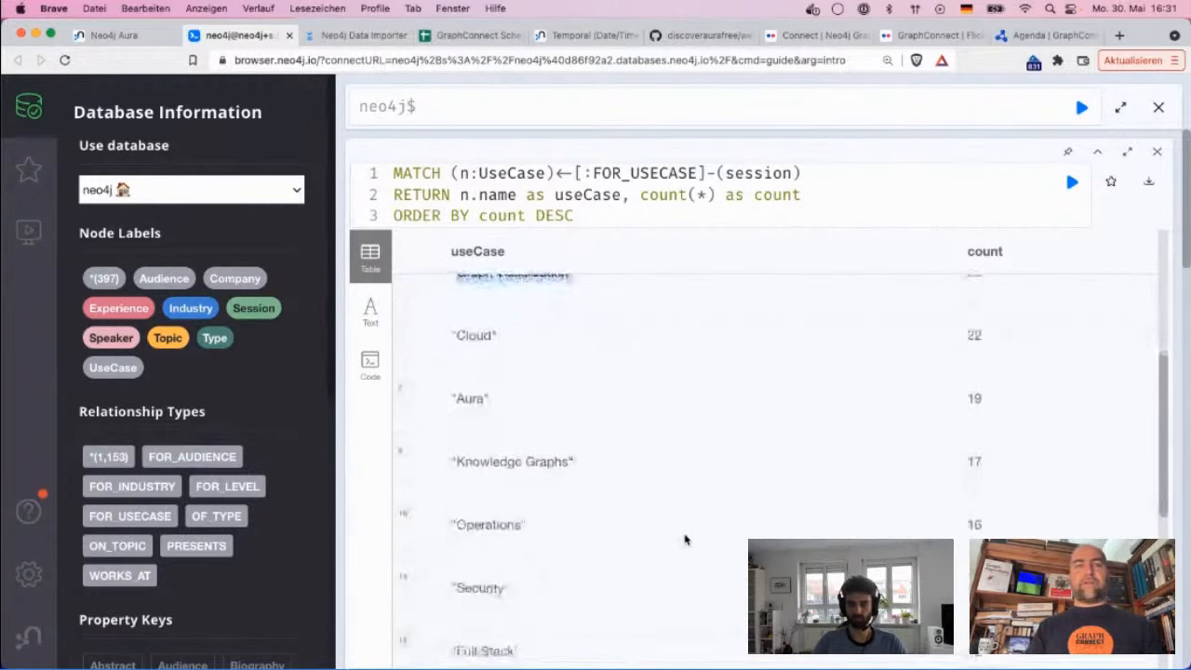
Review the remaining use cases in the results, from Cloud through Knowledge Graph, comparing their session counts.
{"action": "scroll", "coordinate": [685, 539], "scroll_direction": "down", "scroll_amount": 5}
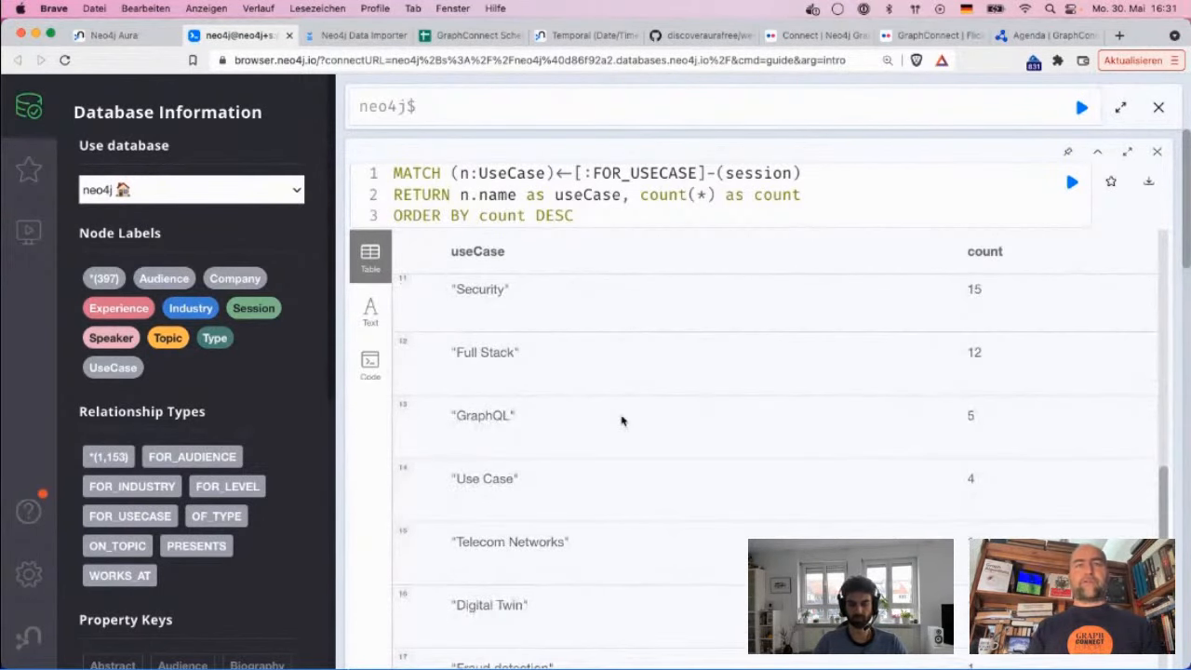
{"action": "scroll", "coordinate": [621, 420], "scroll_direction": "up", "scroll_amount": 2}
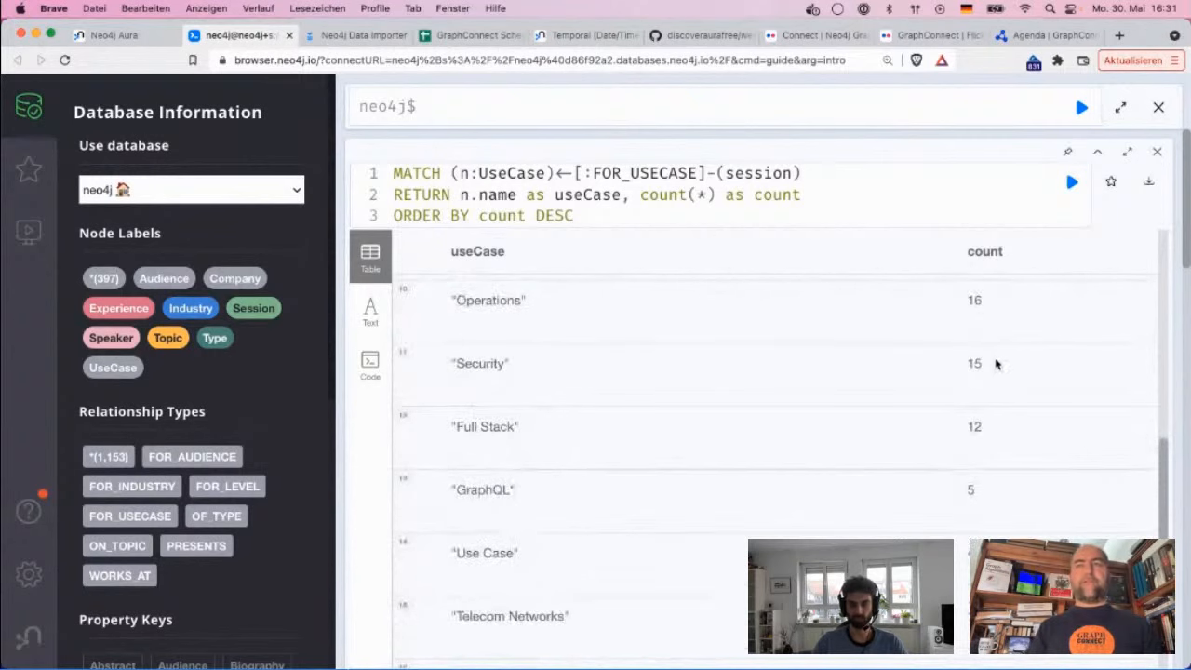
{"action": "scroll", "coordinate": [974, 365], "scroll_direction": "down", "scroll_amount": 5}
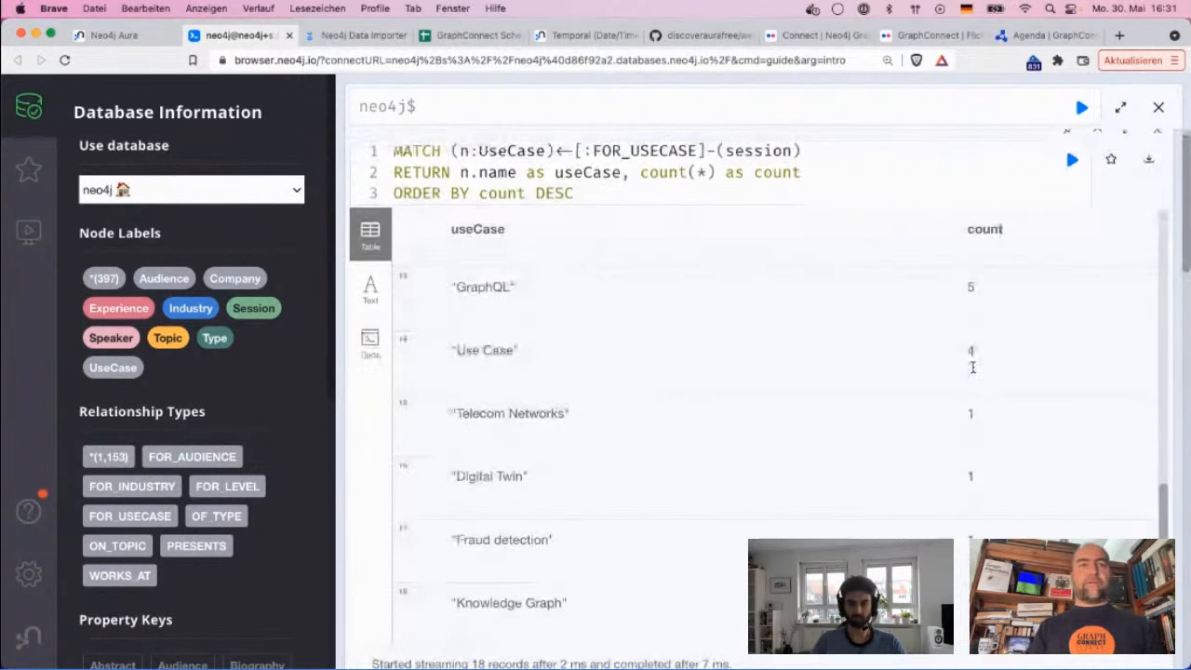
{"action": "scroll", "coordinate": [974, 373], "scroll_direction": "up", "scroll_amount": 10}
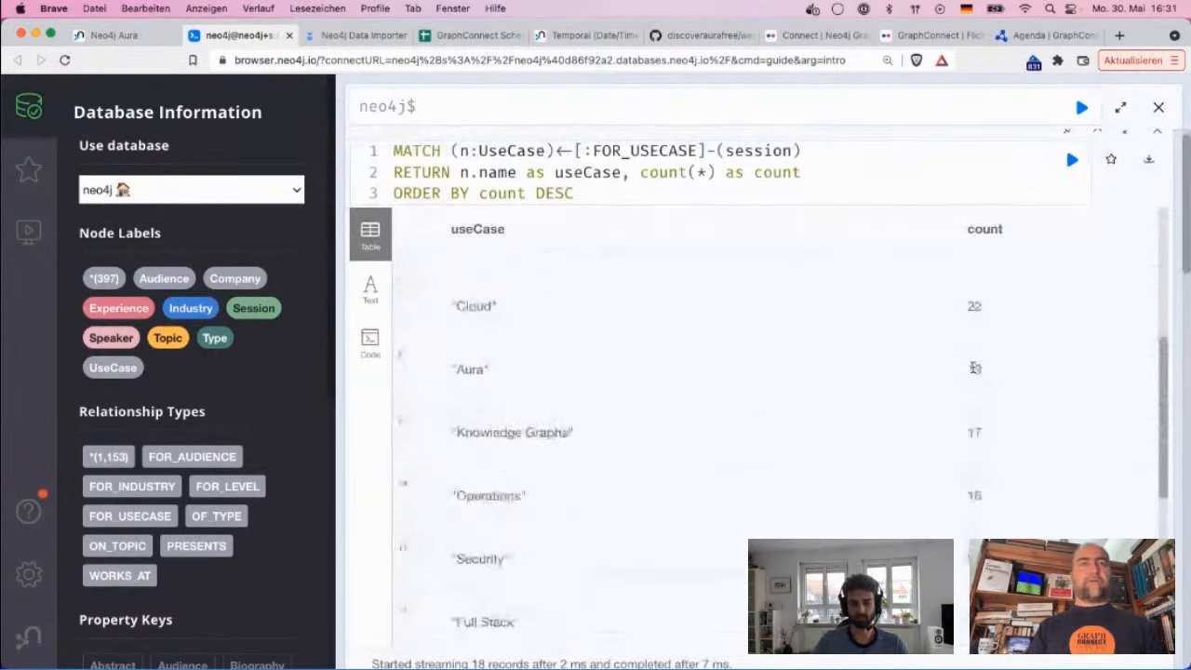
{"action": "scroll", "coordinate": [974, 372], "scroll_direction": "up", "scroll_amount": 6}
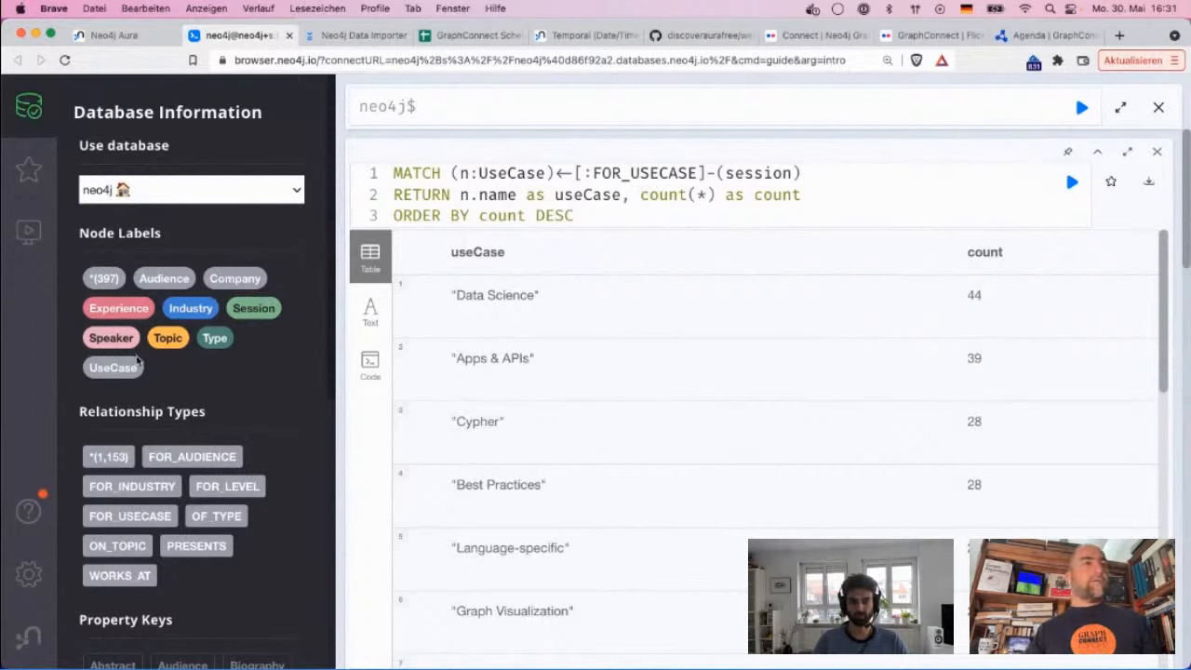
Examine the MATCH pattern, highlighting the UseCase label, the FOR_USECASE relationship and the session node.
{"action": "double_click", "coordinate": [518, 177]}
{"action": "left_click_drag", "start_coordinate": [552, 176], "coordinate": [757, 182]}
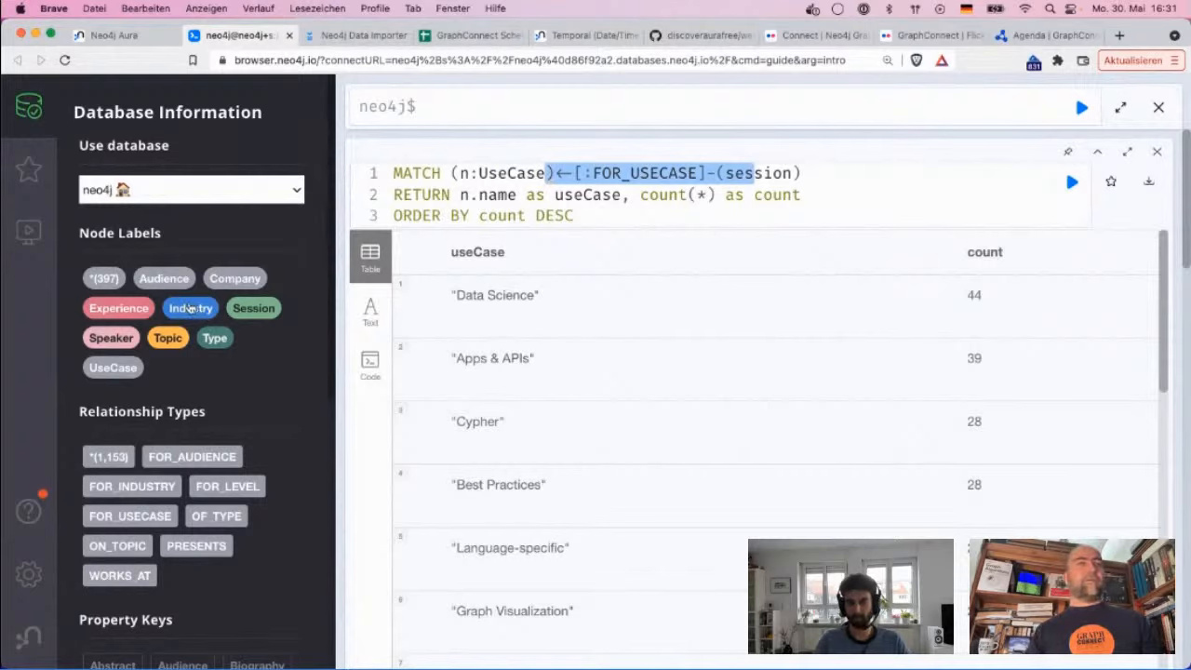
{"action": "double_click", "coordinate": [512, 175]}
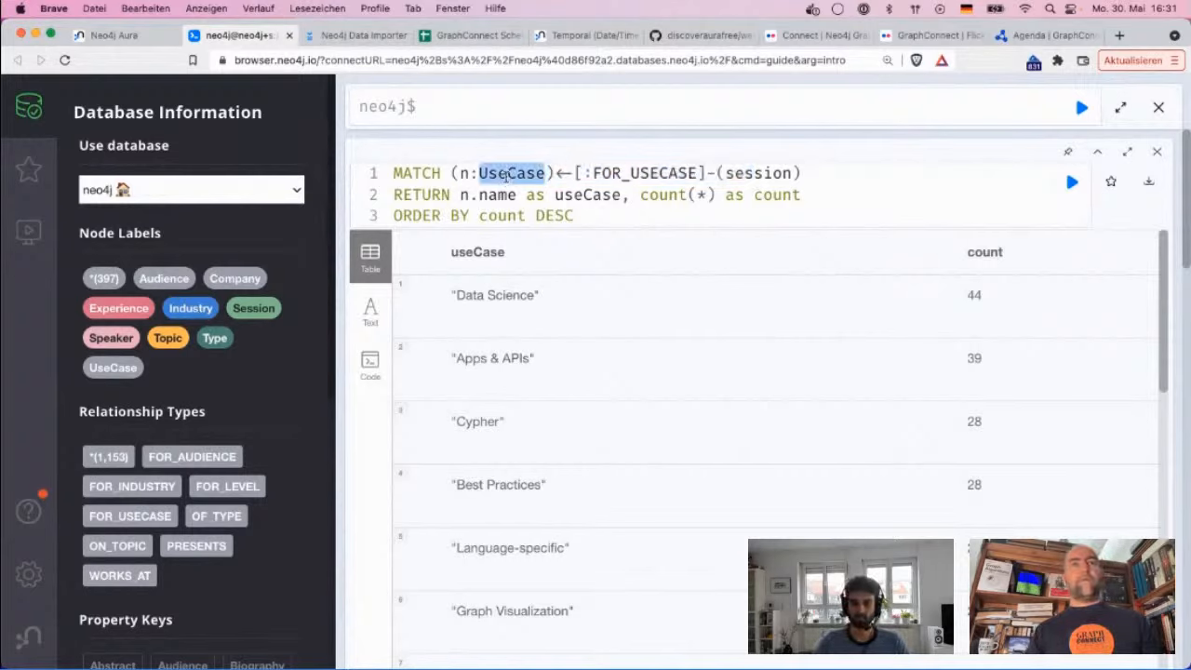
{"action": "left_click", "coordinate": [777, 173]}
{"action": "double_click", "coordinate": [776, 173]}
{"action": "key", "text": "Right"}
{"action": "key", "text": "Right"}
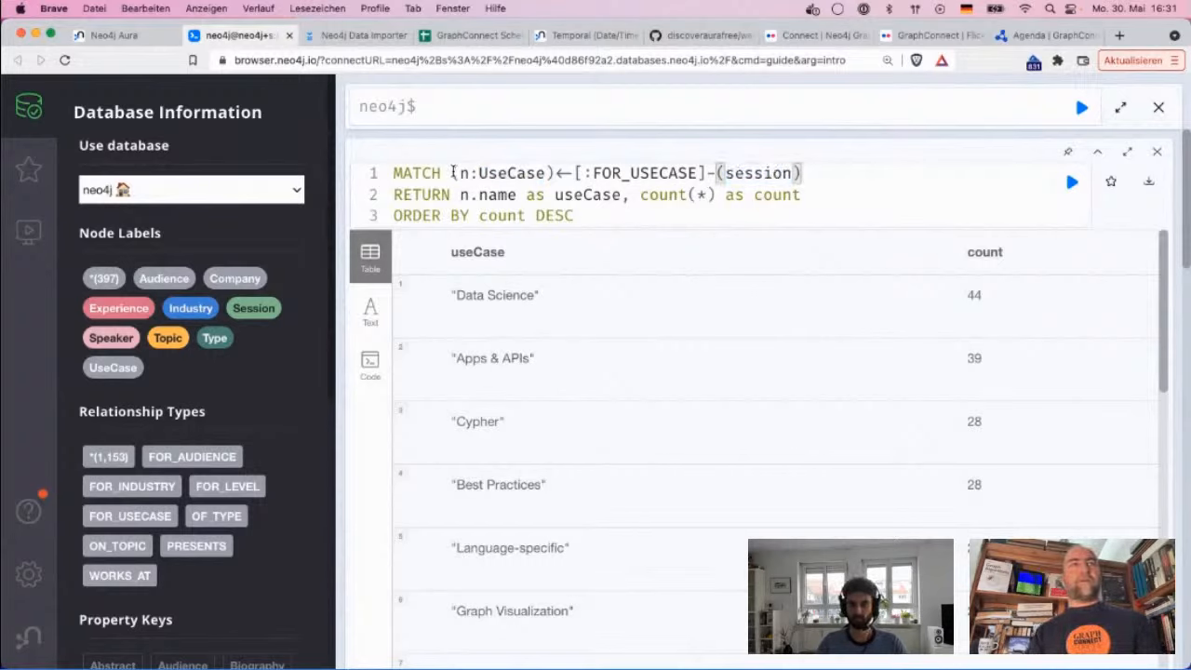
{"action": "left_click_drag", "start_coordinate": [453, 173], "coordinate": [822, 179]}
Begin extending the MATCH pattern after the session node with another typed relationship.
{"action": "left_click", "coordinate": [820, 177]}
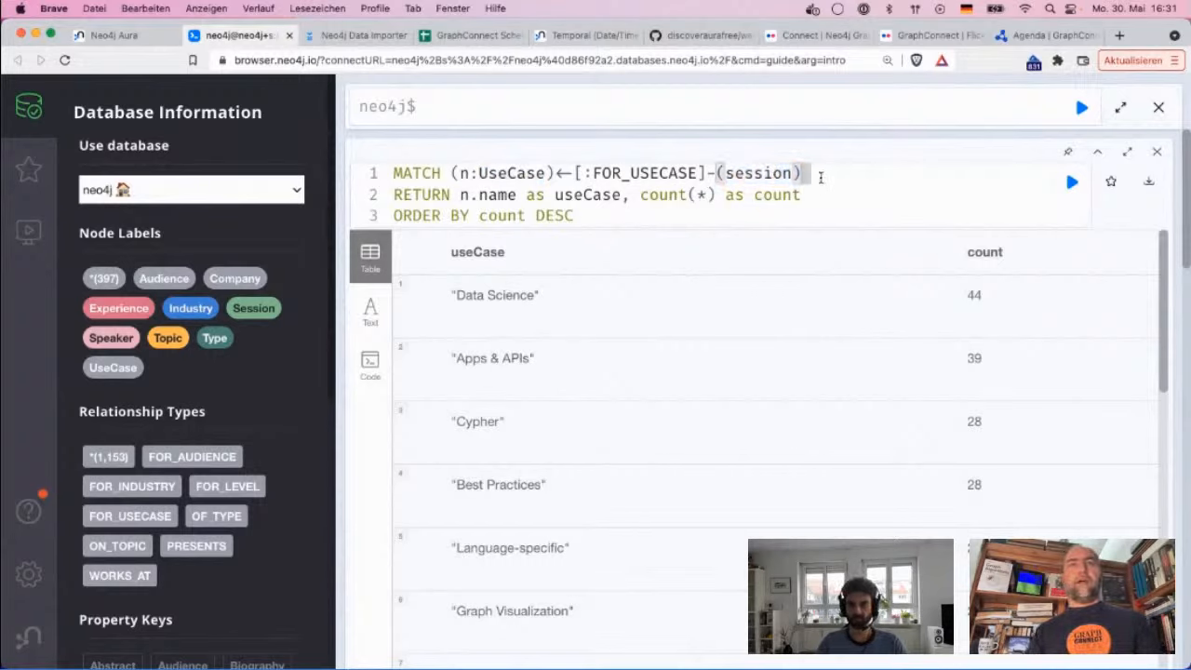
{"action": "type", "text": "-[:I"}
{"action": "key", "text": "BackSpace"}
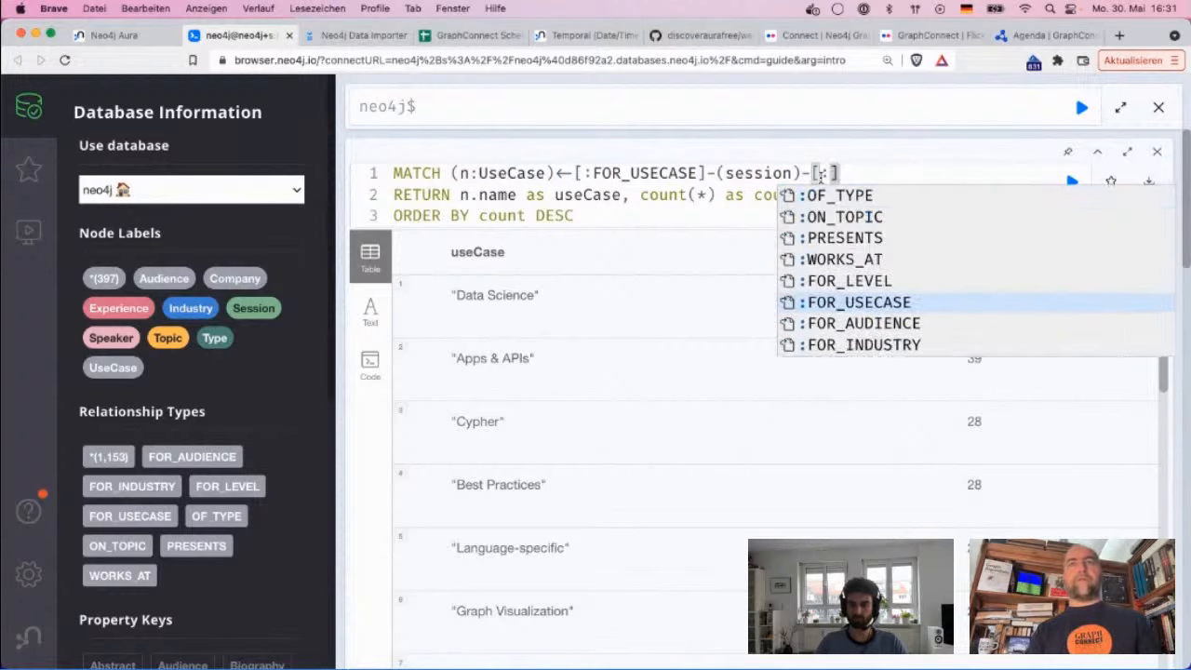
Extend the MATCH pattern from session with -[:FOR_INDUSTRY]->(i:Industry).
{"action": "type", "text": "FOR"}
{"action": "key", "text": "Down"}
{"action": "key", "text": "Down"}
{"action": "key", "text": "Return"}
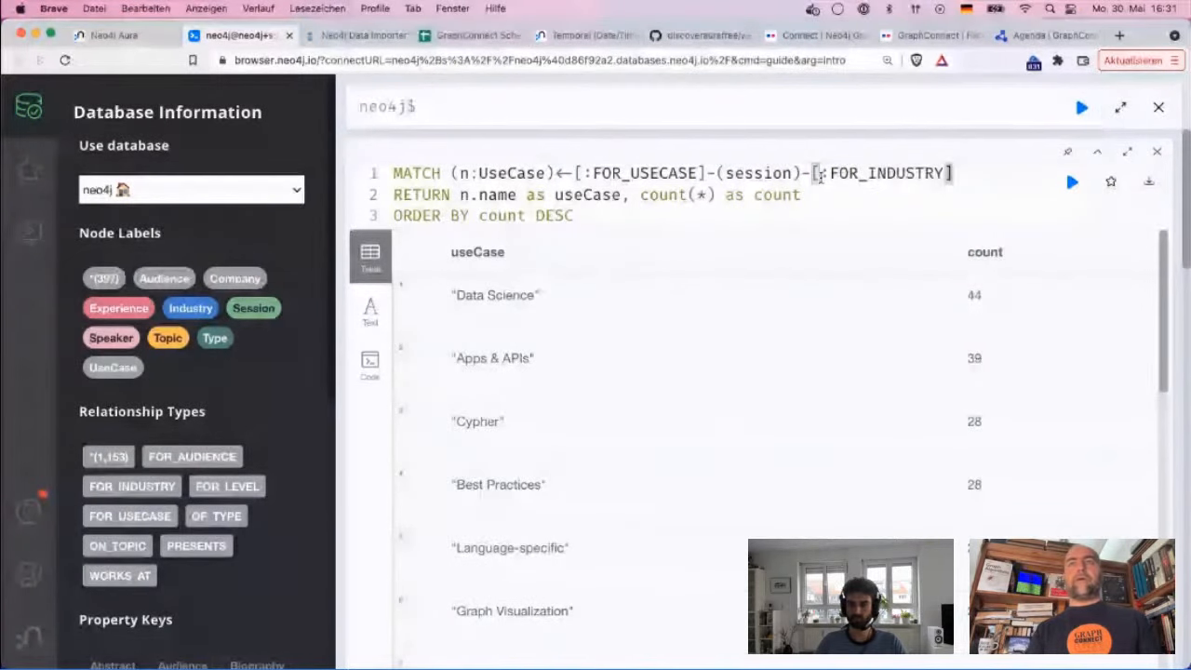
{"action": "type", "text": "->(i"}
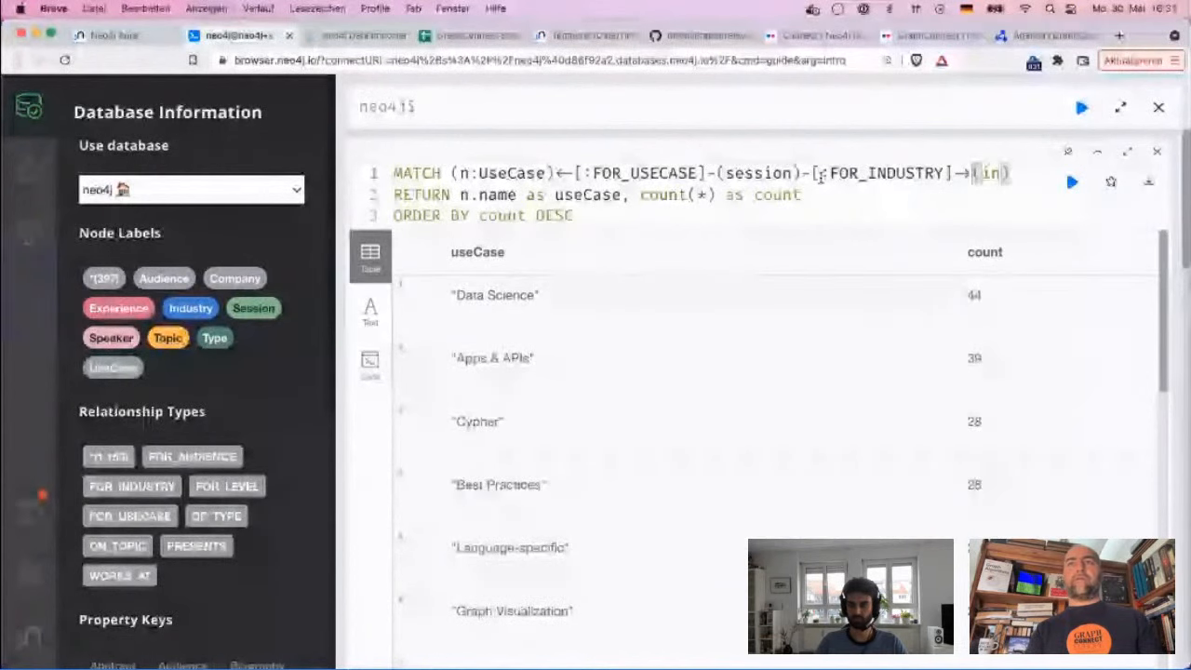
{"action": "type", "text": ":Ind"}
{"action": "key", "text": "Return"}
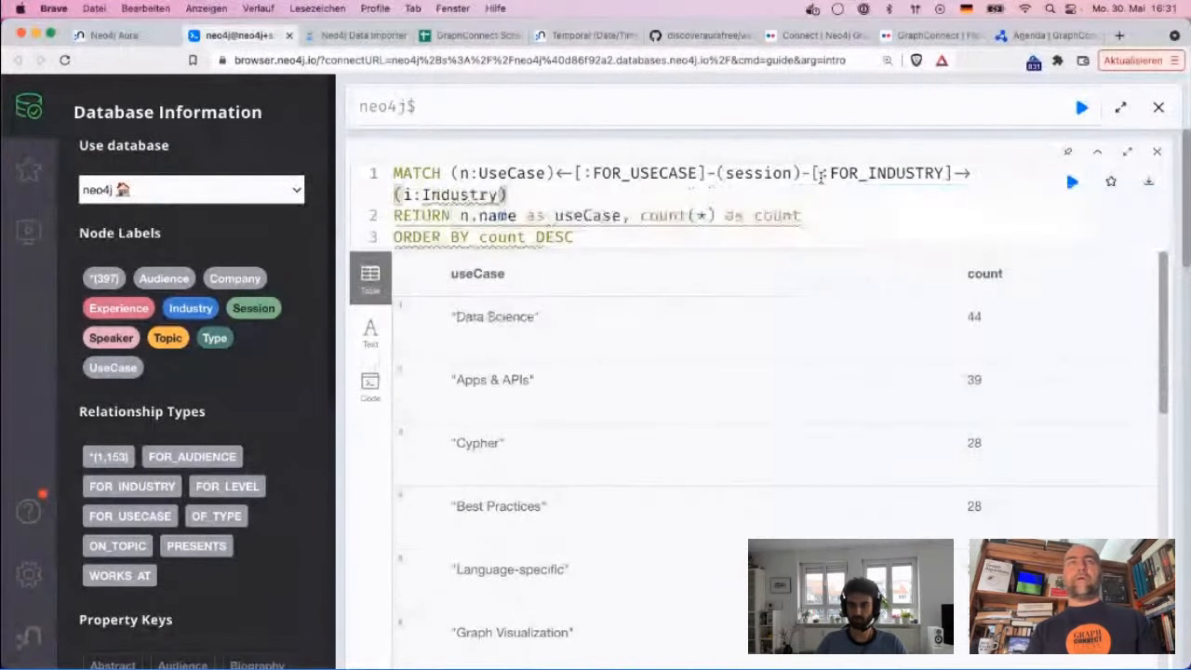
Add i.Industry to the returned columns, append LIMIT 10 to the ordering, and run the query.
{"action": "left_click_drag", "start_coordinate": [461, 218], "coordinate": [620, 219]}
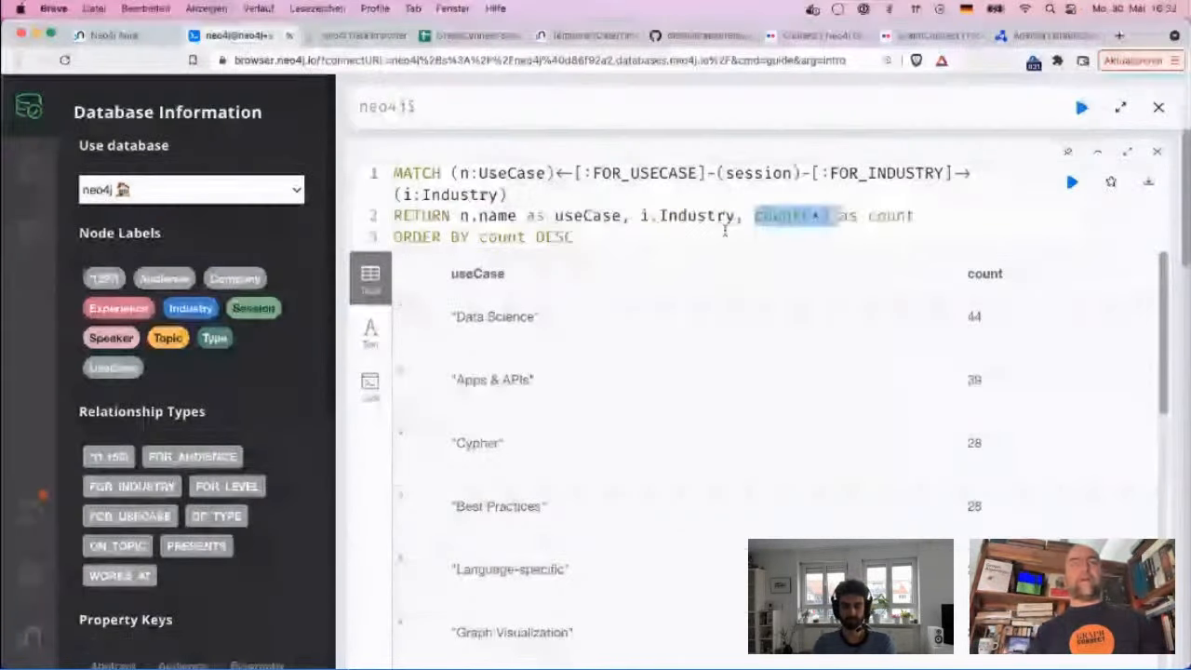
{"action": "left_click", "coordinate": [546, 229]}
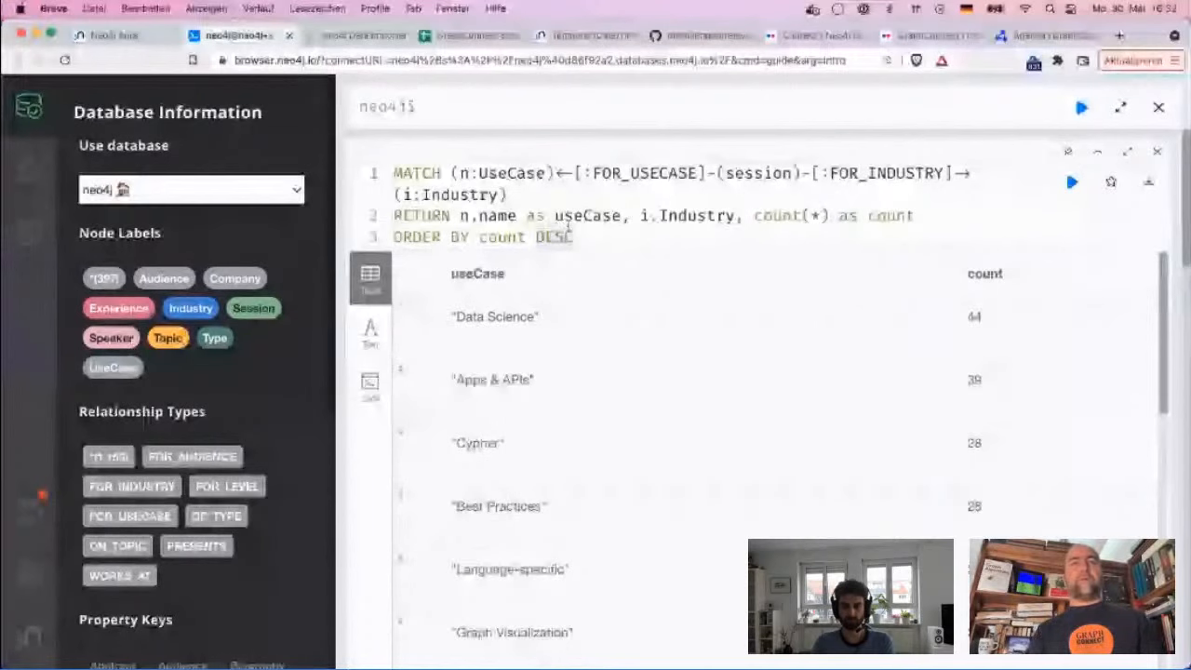
{"action": "type", "text": "LIMIT 10"}
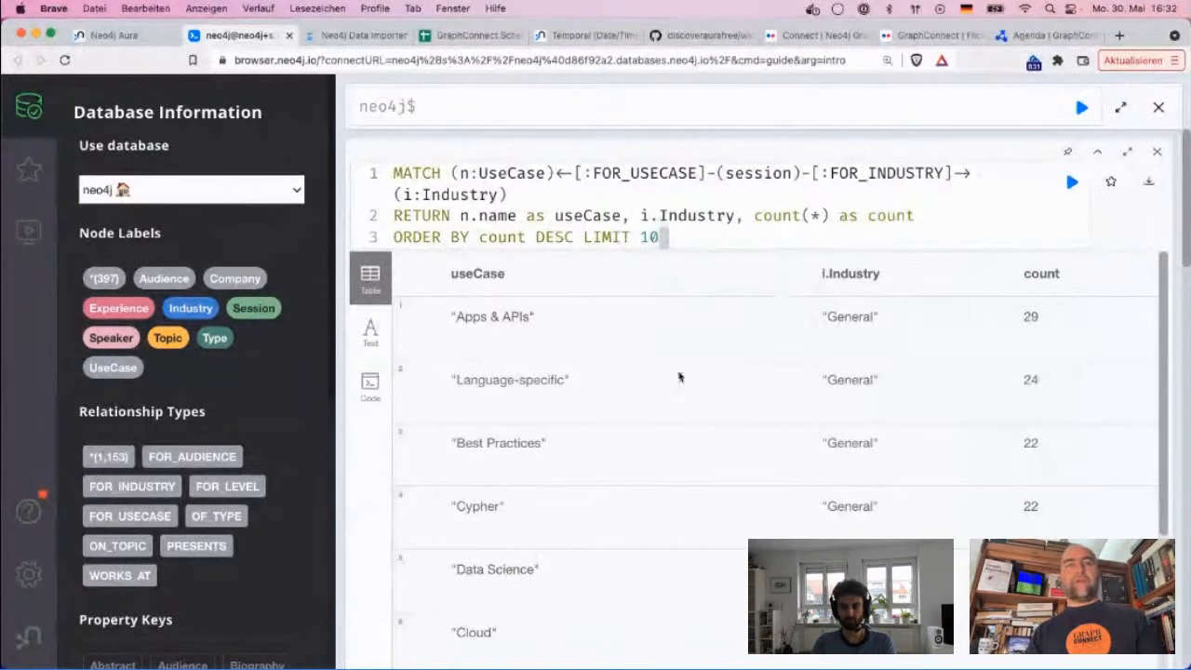
{"action": "scroll", "coordinate": [802, 401], "scroll_direction": "down", "scroll_amount": 5}
{"action": "scroll", "coordinate": [805, 403], "scroll_direction": "down", "scroll_amount": 2}
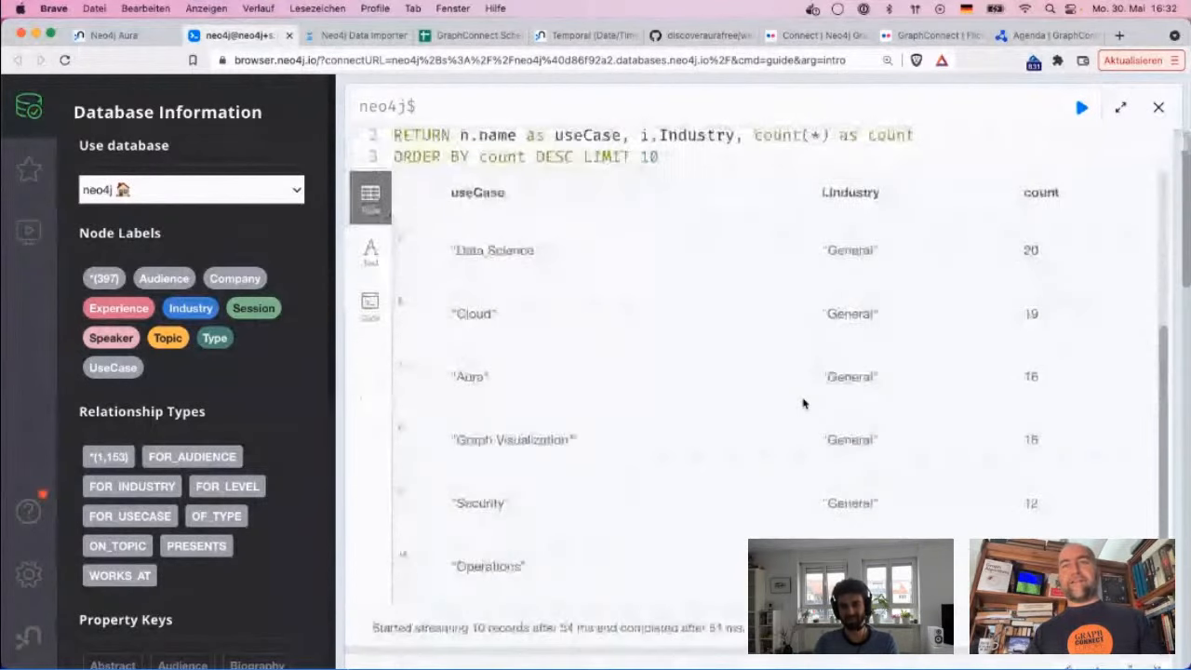
Insert a WHERE NOT condition on i.Industry on its own line between the MATCH pattern and RETURN.
{"action": "scroll", "coordinate": [805, 403], "scroll_direction": "up", "scroll_amount": 2}
{"action": "left_click", "coordinate": [595, 203]}
{"action": "key", "text": "Return"}
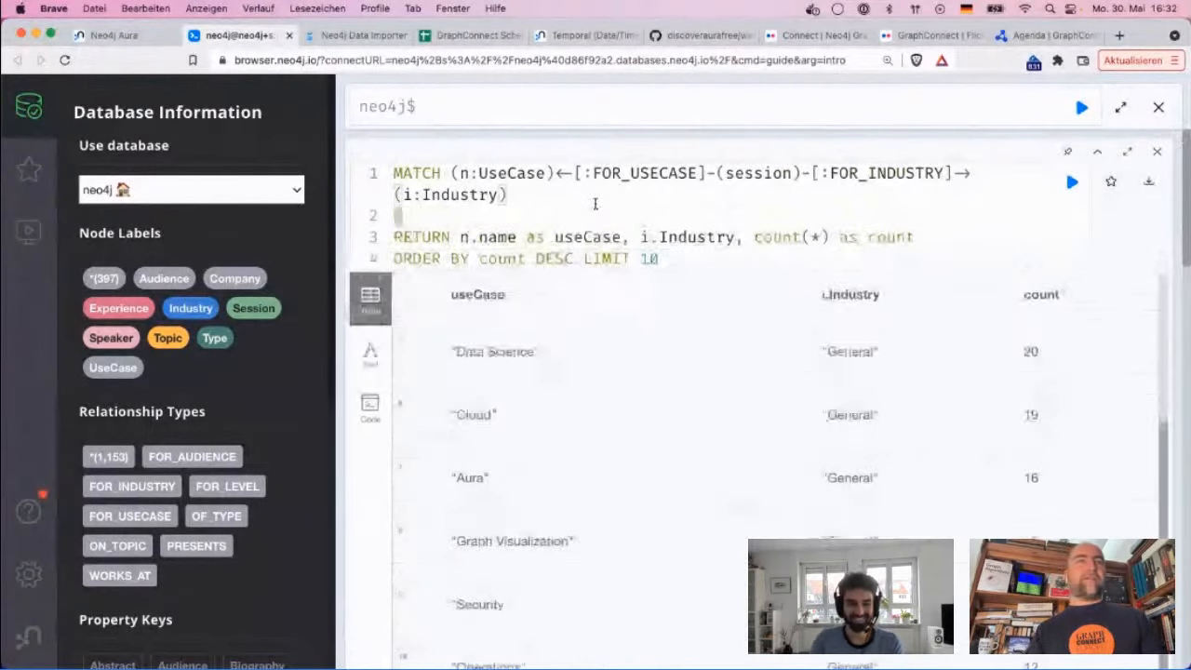
{"action": "type", "text": "WHERE"}
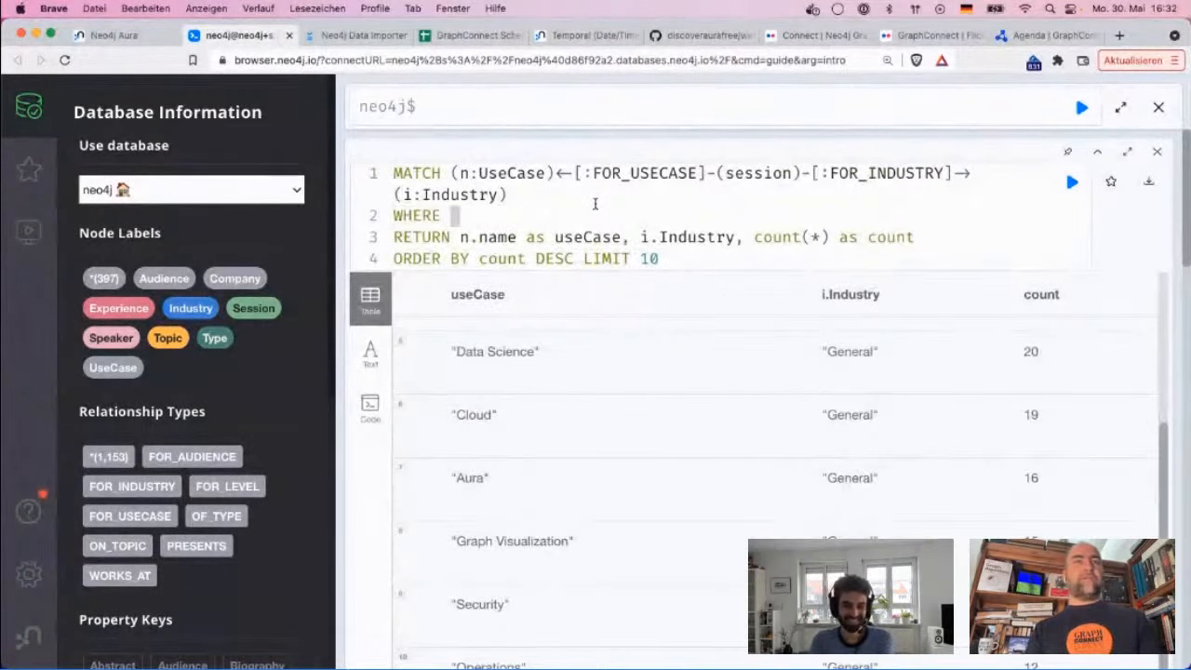
{"action": "type", "text": " NOT in"}
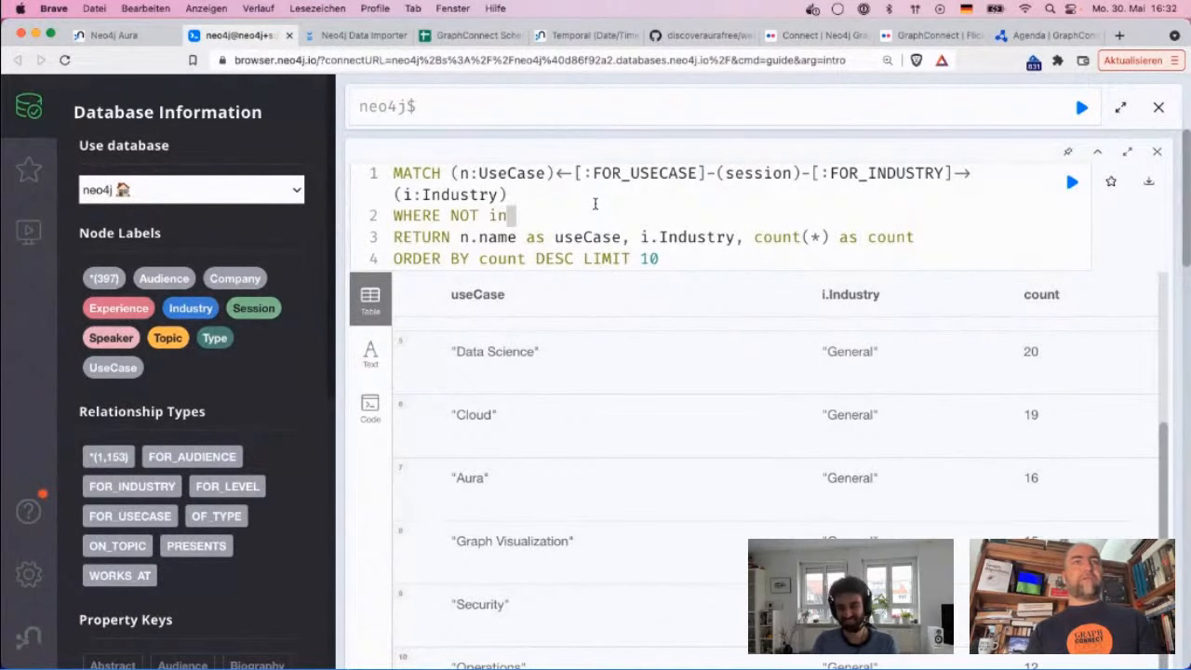
{"action": "key", "text": "BackSpace"}
{"action": "type", "text": ".Id"}
{"action": "key", "text": "Down"}
{"action": "key", "text": "Return"}
{"action": "type", "text": "i"}
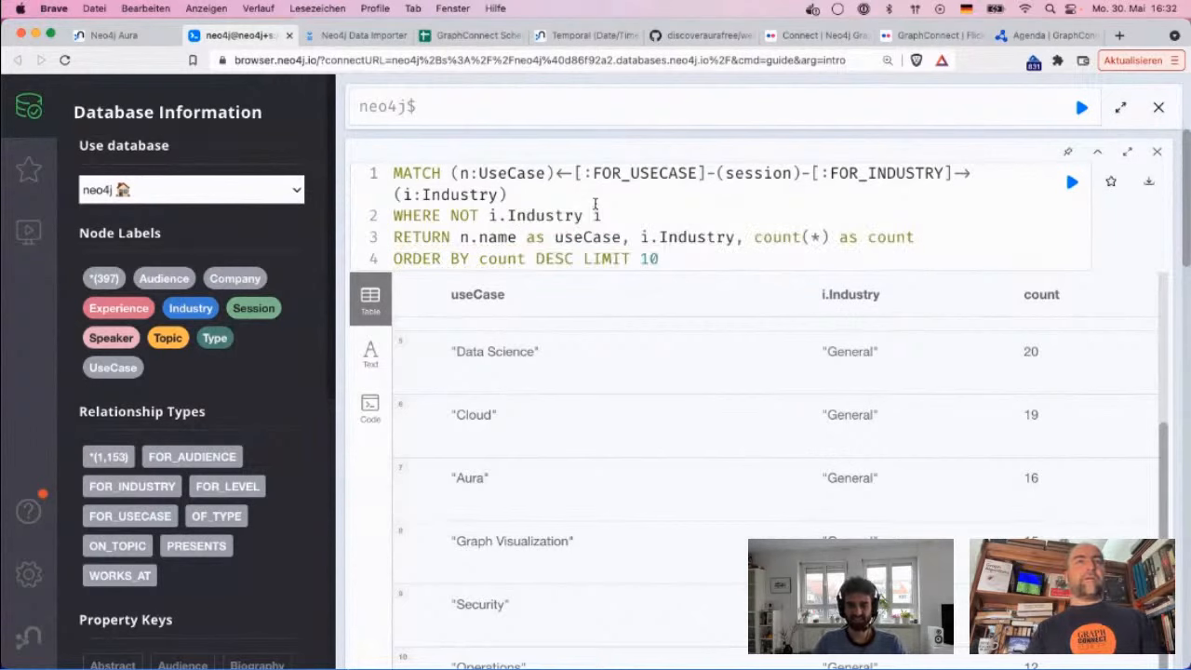
Complete the WHERE NOT i.Industry condition with IN ['General'] and run the query.
{"action": "key", "text": "BackSpace"}
{"action": "type", "text": "IN ['"}
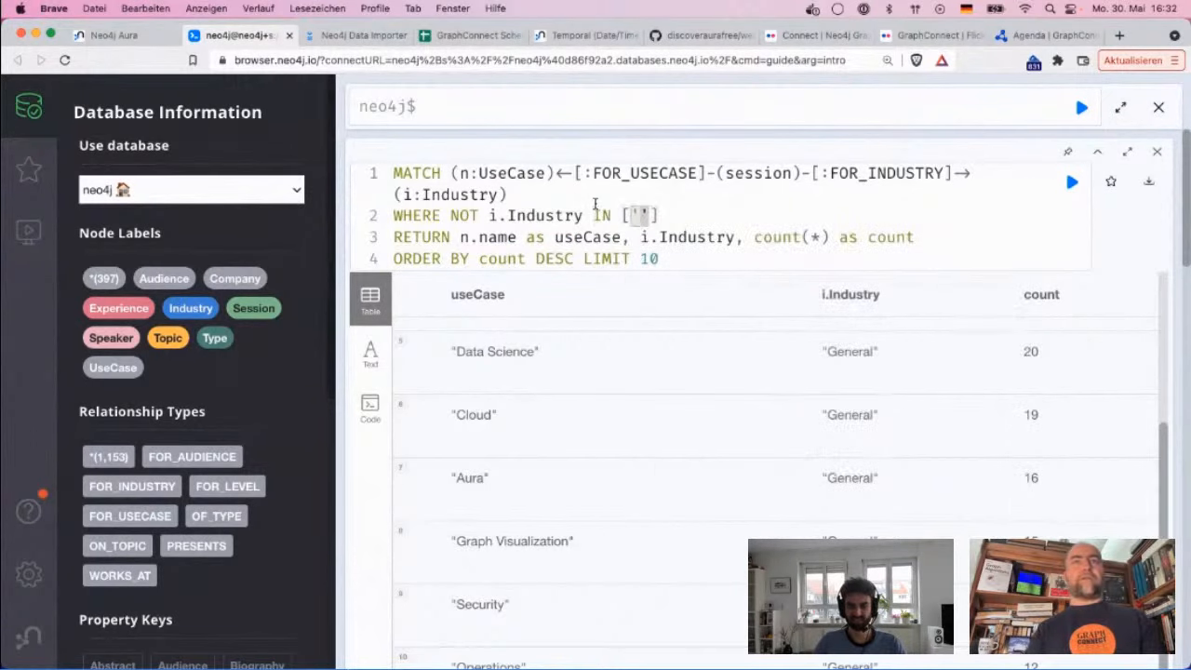
{"action": "type", "text": "Gere"}
{"action": "key", "text": "BackSpace"}
{"action": "key", "text": "BackSpace"}
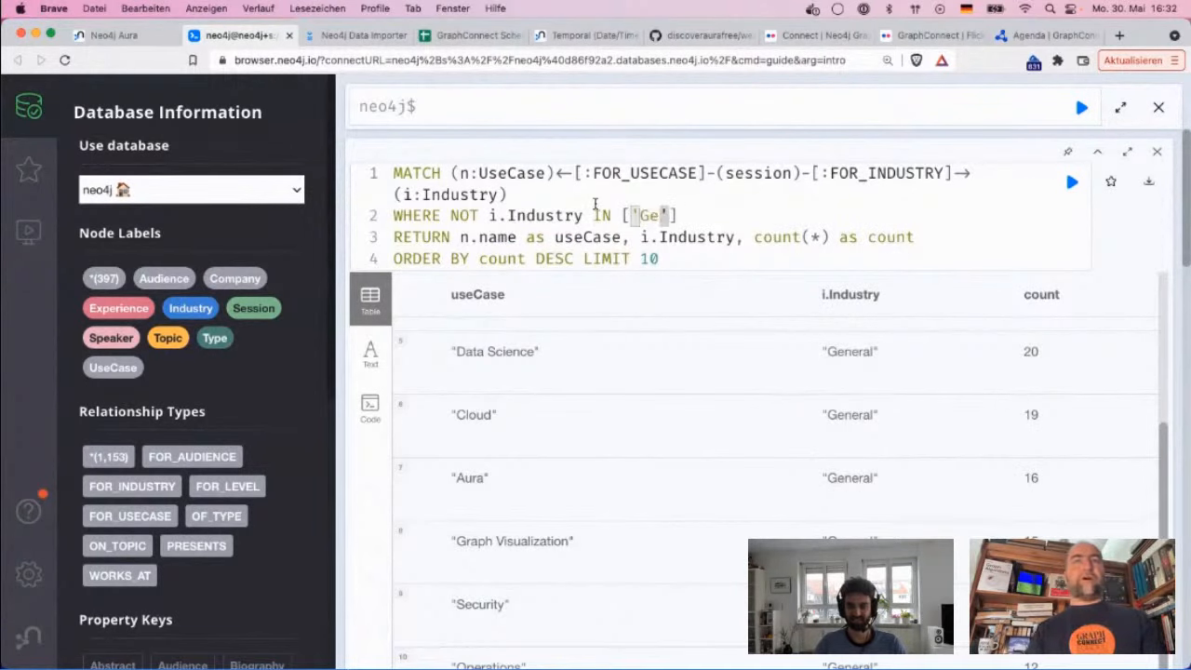
{"action": "type", "text": "neral"}
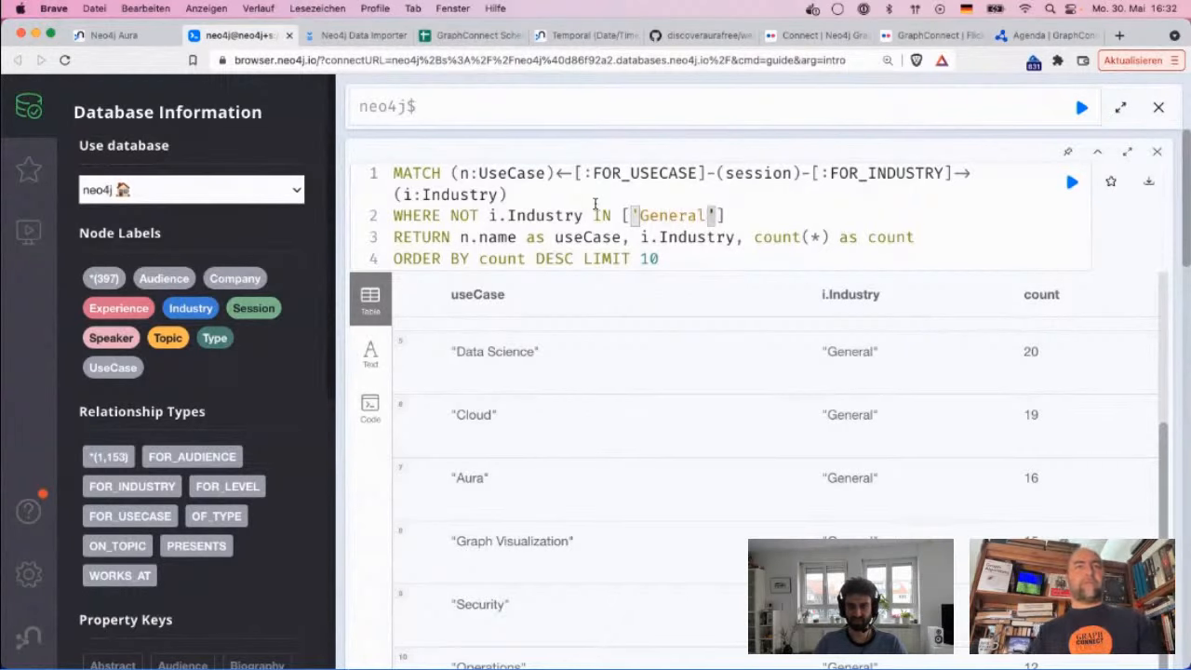
{"action": "key", "text": "Home"}
{"action": "key", "text": "shift+End"}
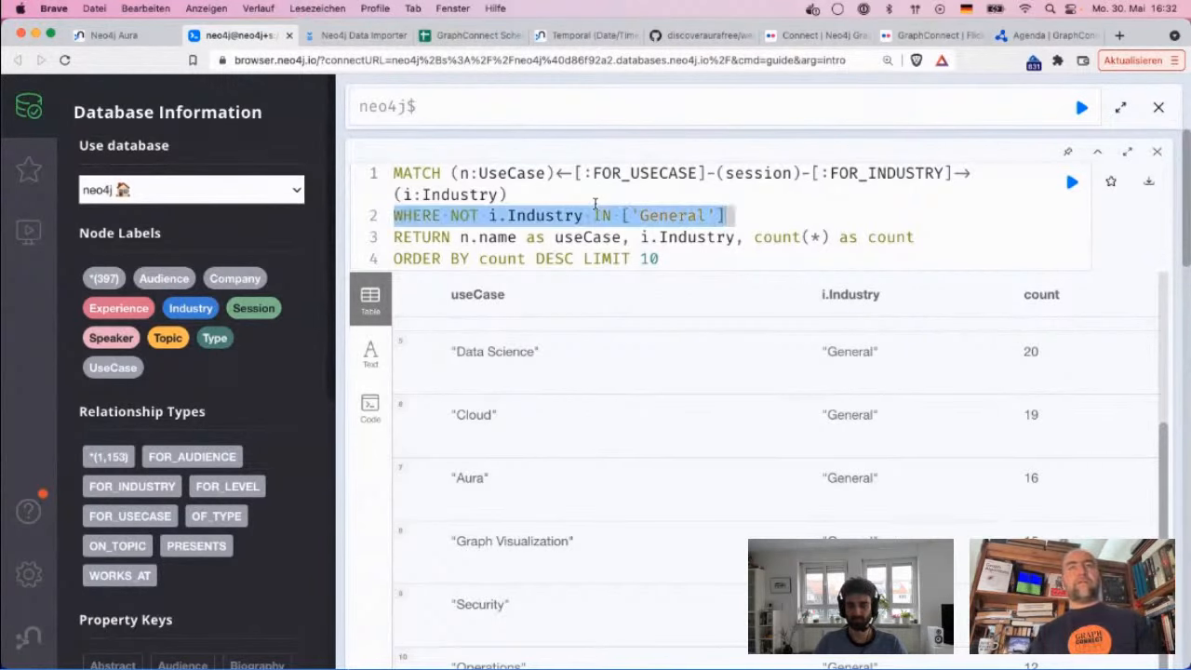
{"action": "key", "text": "ctrl+Return"}
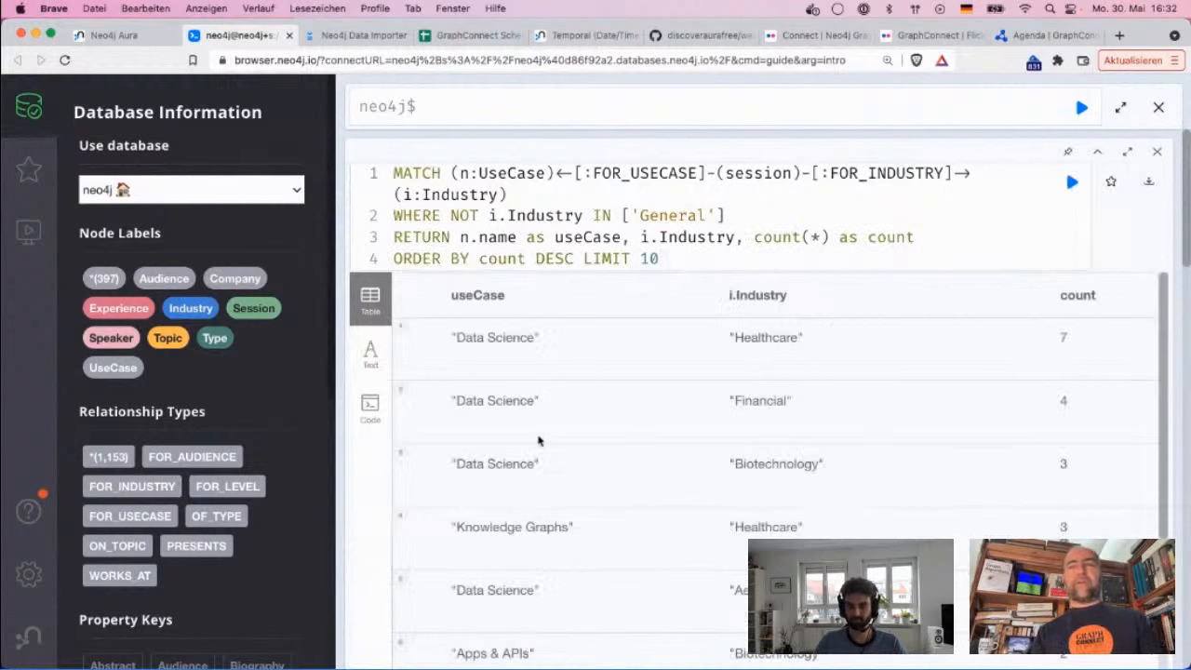
Examine the use case and industry combinations in the result table, from the highest count to the last row.
{"action": "left_click_drag", "start_coordinate": [463, 338], "coordinate": [899, 343]}
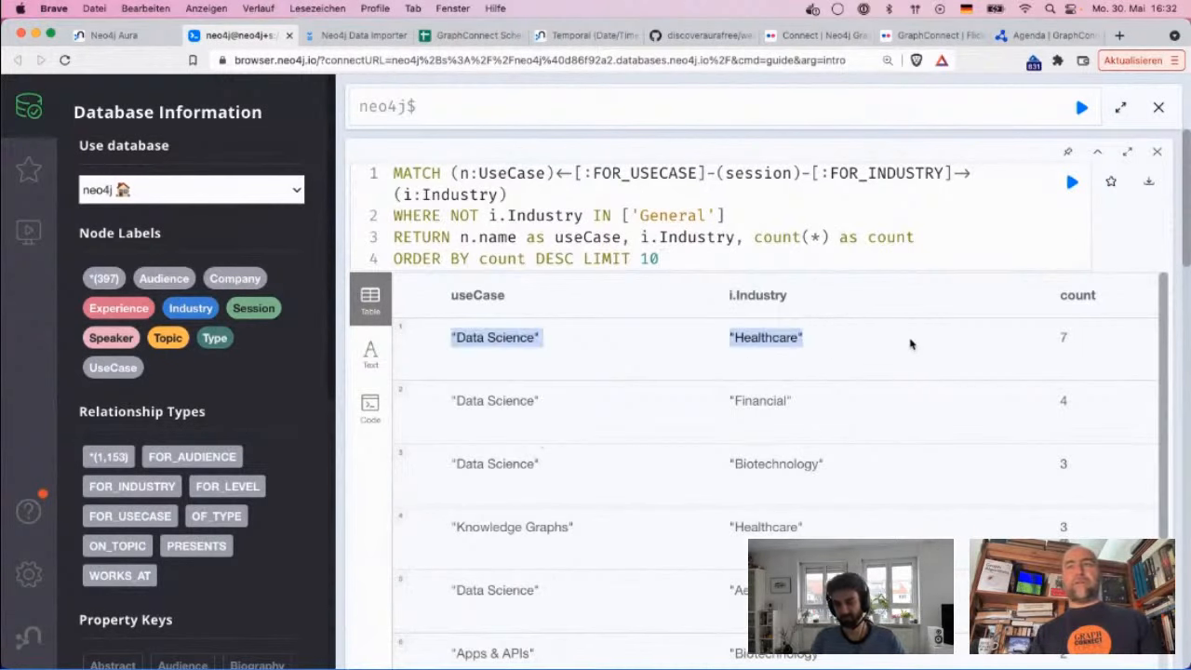
{"action": "double_click", "coordinate": [780, 342]}
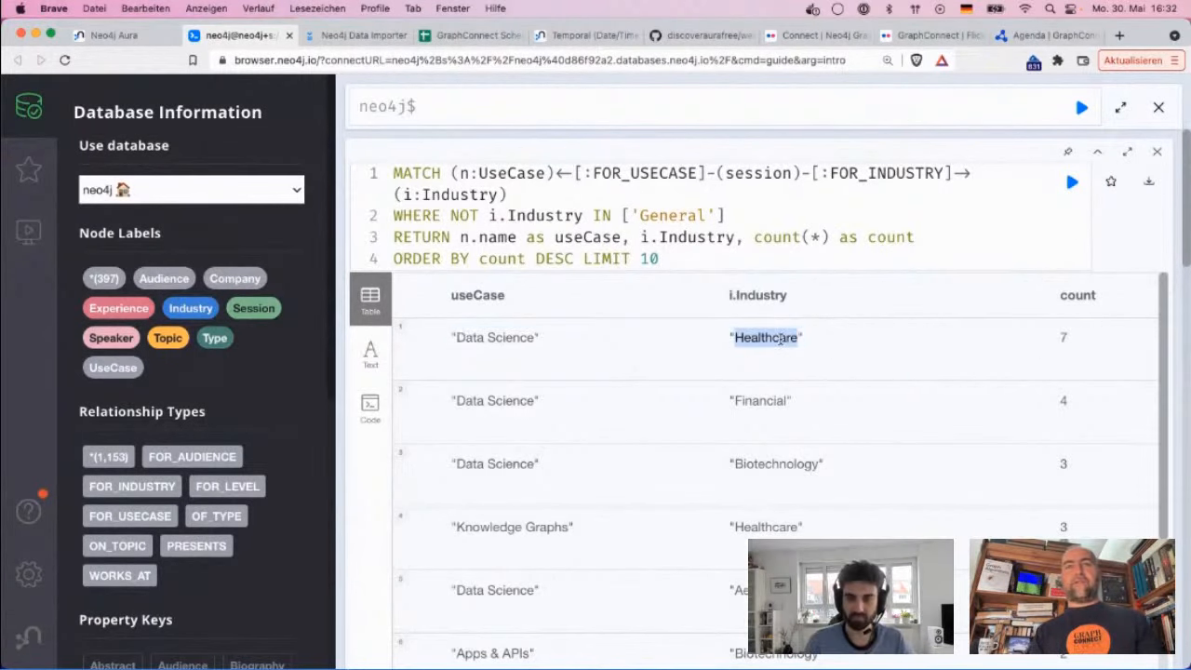
{"action": "left_click_drag", "start_coordinate": [452, 342], "coordinate": [853, 350]}
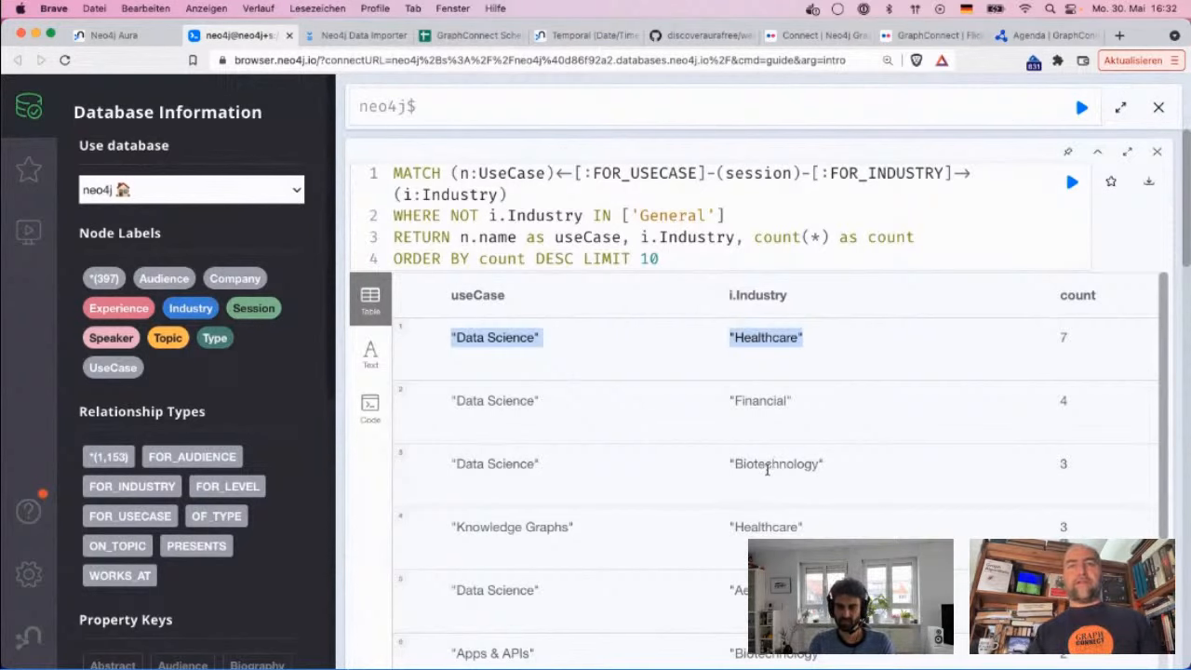
{"action": "scroll", "coordinate": [564, 568], "scroll_direction": "down", "scroll_amount": 2}
{"action": "scroll", "coordinate": [564, 567], "scroll_direction": "up", "scroll_amount": 2}
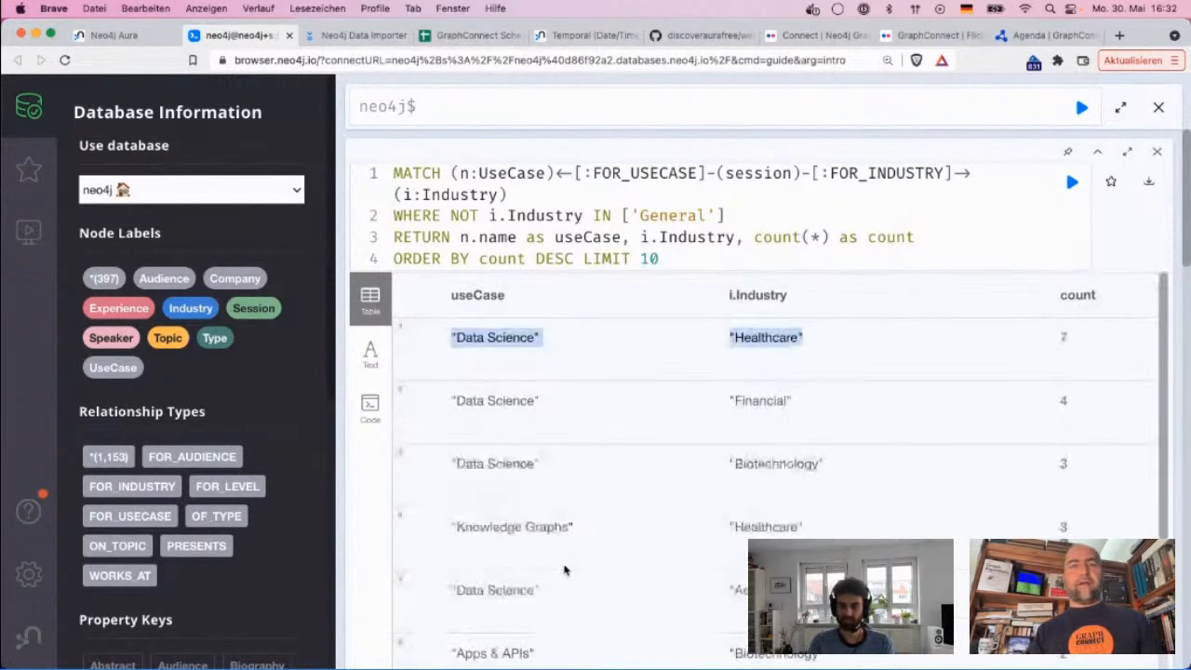
{"action": "scroll", "coordinate": [765, 397], "scroll_direction": "down", "scroll_amount": 5}
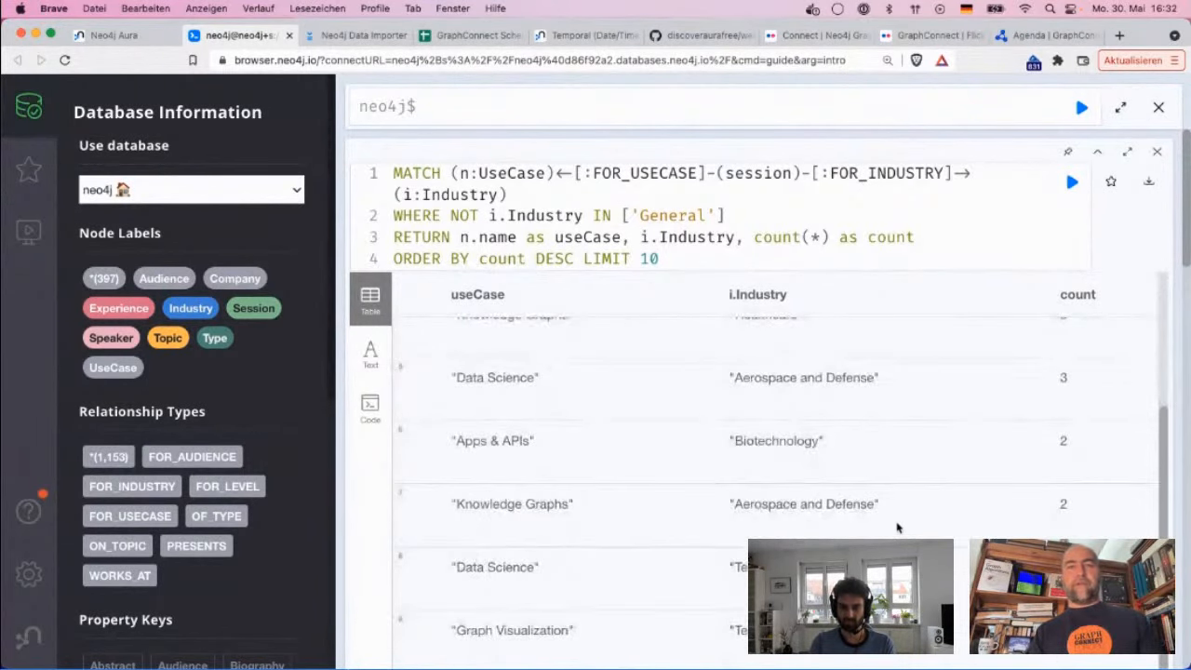
{"action": "scroll", "coordinate": [496, 605], "scroll_direction": "down", "scroll_amount": 1}
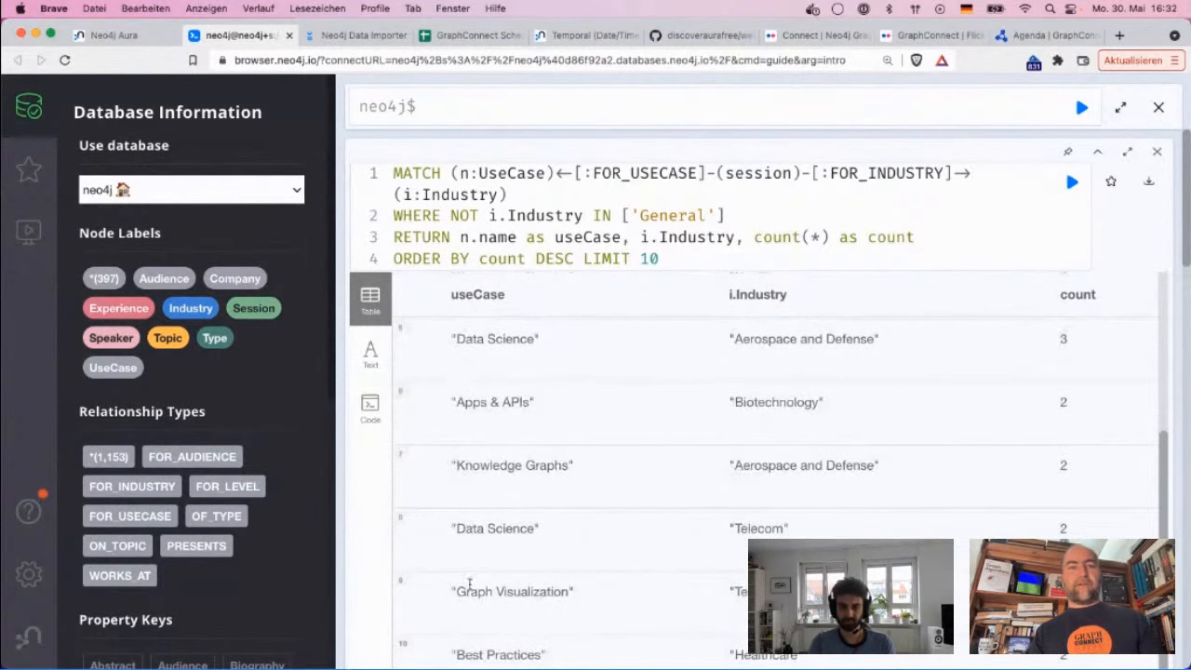
{"action": "scroll", "coordinate": [710, 613], "scroll_direction": "down", "scroll_amount": 2}
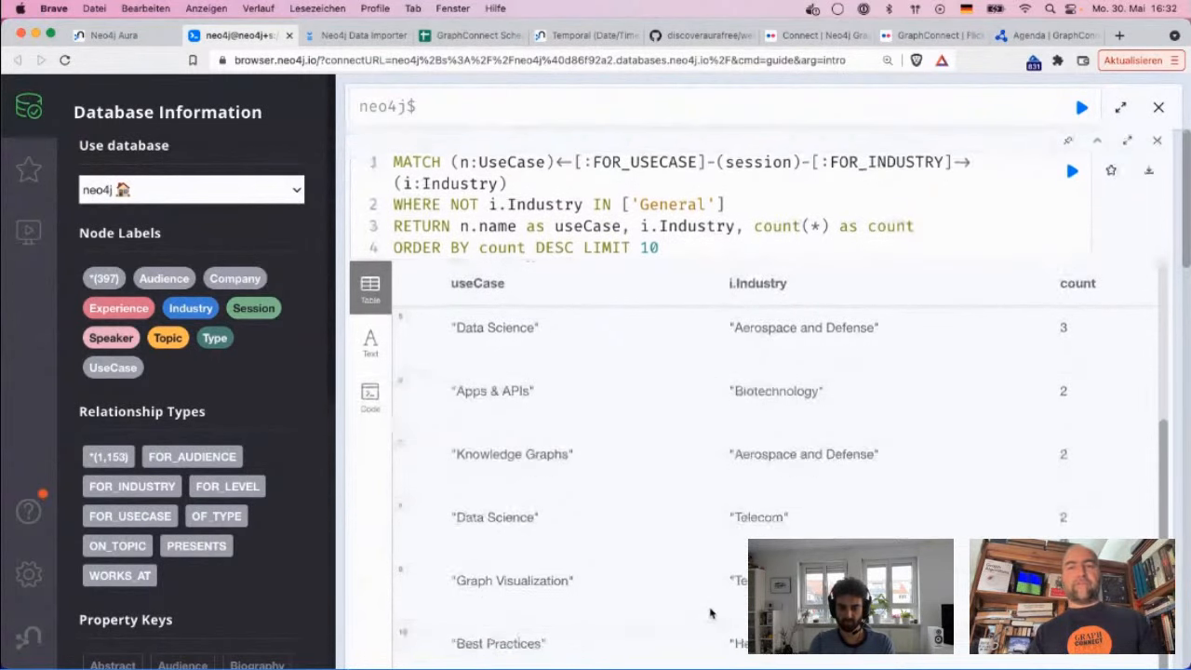
{"action": "scroll", "coordinate": [710, 613], "scroll_direction": "up", "scroll_amount": 3}
{"action": "scroll", "coordinate": [710, 613], "scroll_direction": "up", "scroll_amount": 5}
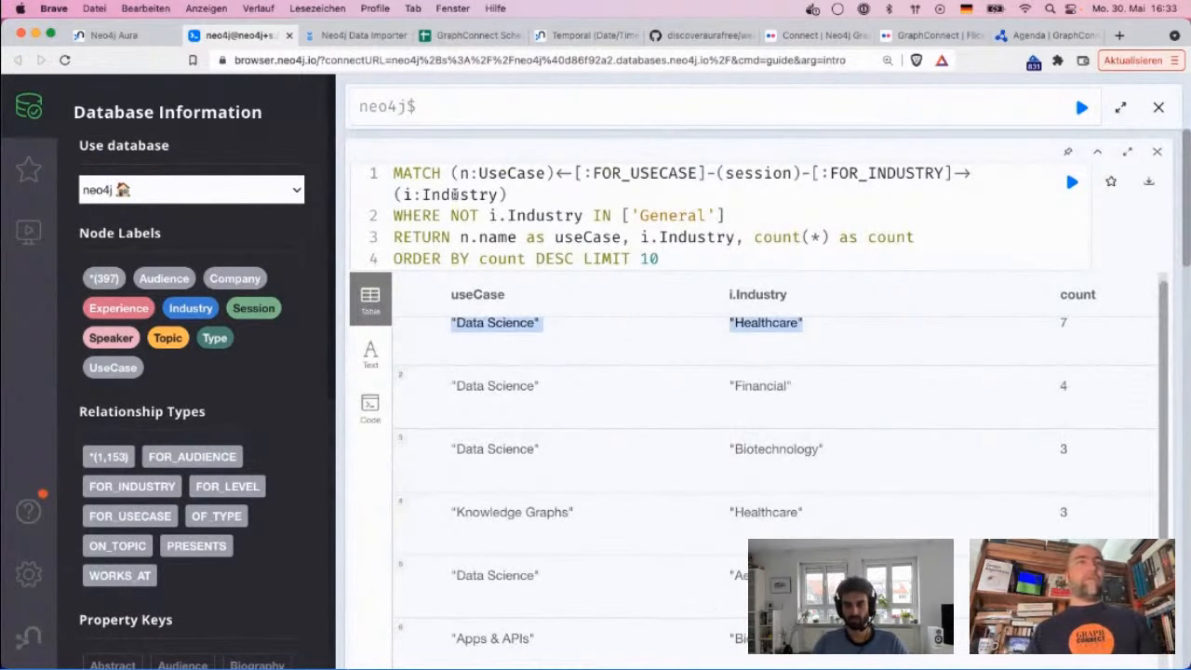
Replace the UseCase label in the MATCH pattern with Topic and its FOR_USECASE relationship with ON_TOPIC.
{"action": "double_click", "coordinate": [464, 197]}
{"action": "double_click", "coordinate": [503, 173]}
{"action": "type", "text": "Topic"}
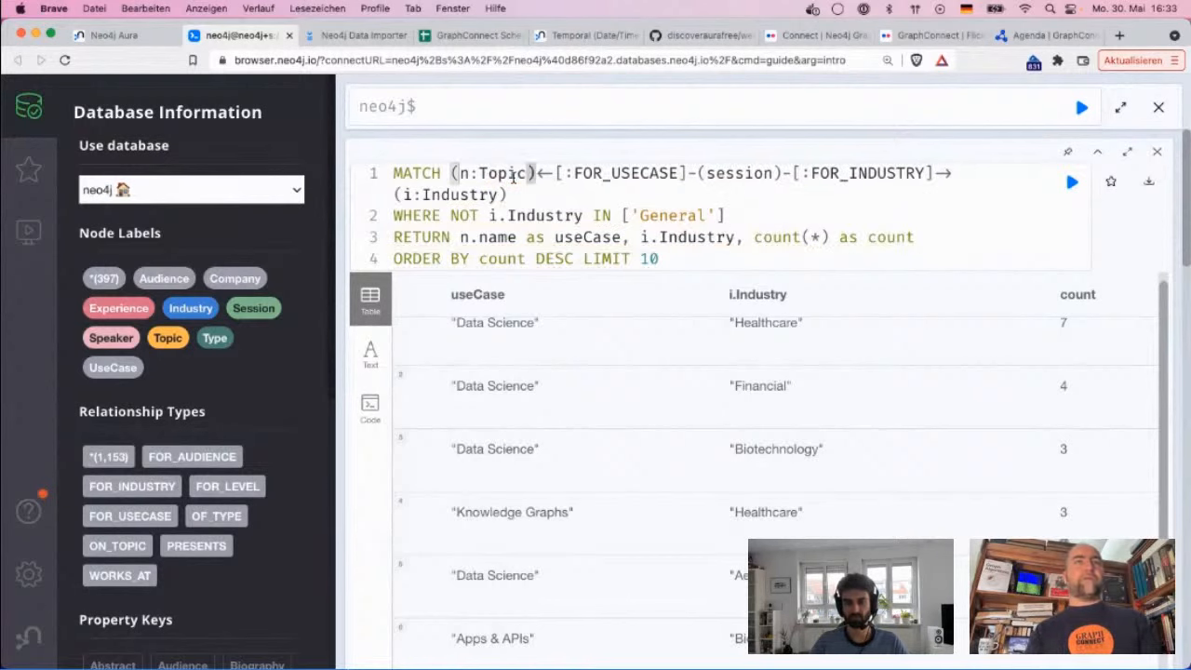
{"action": "double_click", "coordinate": [611, 173]}
{"action": "type", "text": "FOR"}
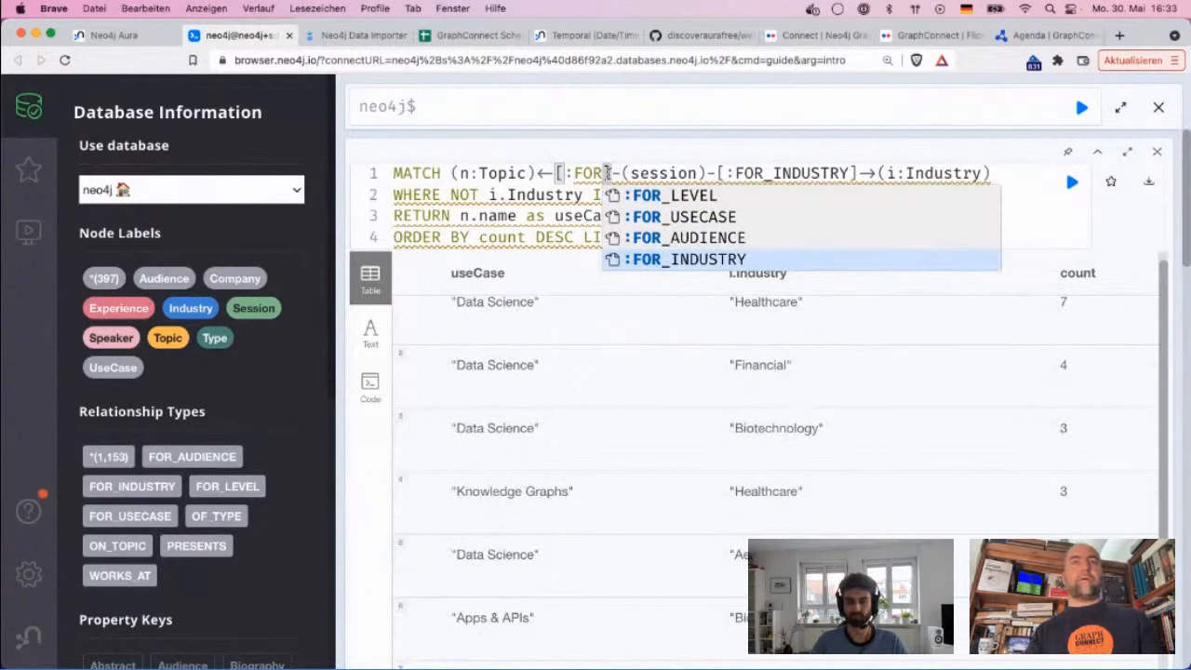
{"action": "double_click", "coordinate": [596, 173]}
{"action": "type", "text": "ON"}
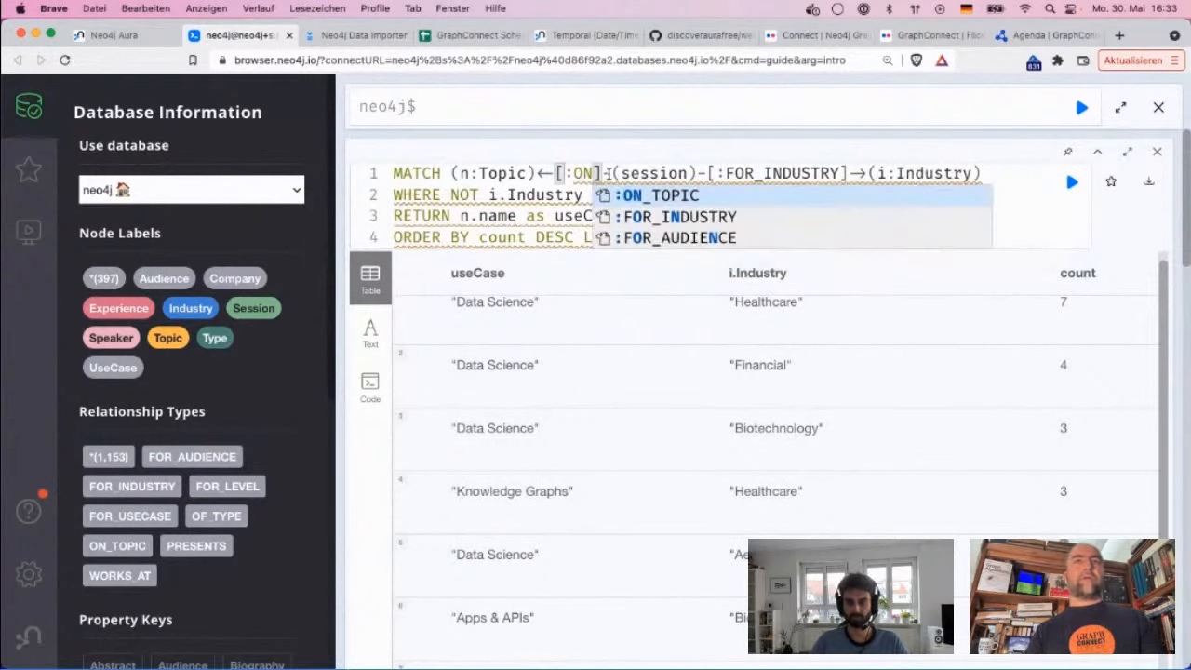
{"action": "key", "text": "Return"}
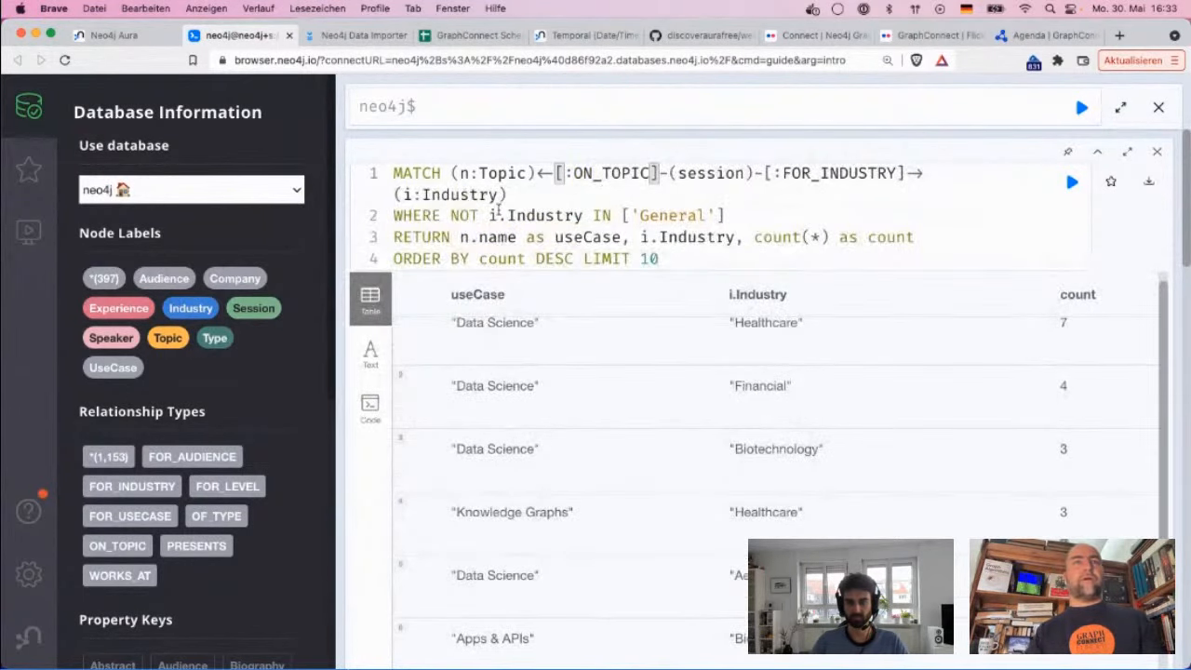
Return t.Topic in place of n.name and rename the Topic node's variable to t in the MATCH pattern.
{"action": "double_click", "coordinate": [493, 238]}
{"action": "key", "text": "BackSpace"}
{"action": "key", "text": "BackSpace"}
{"action": "key", "text": "BackSpace"}
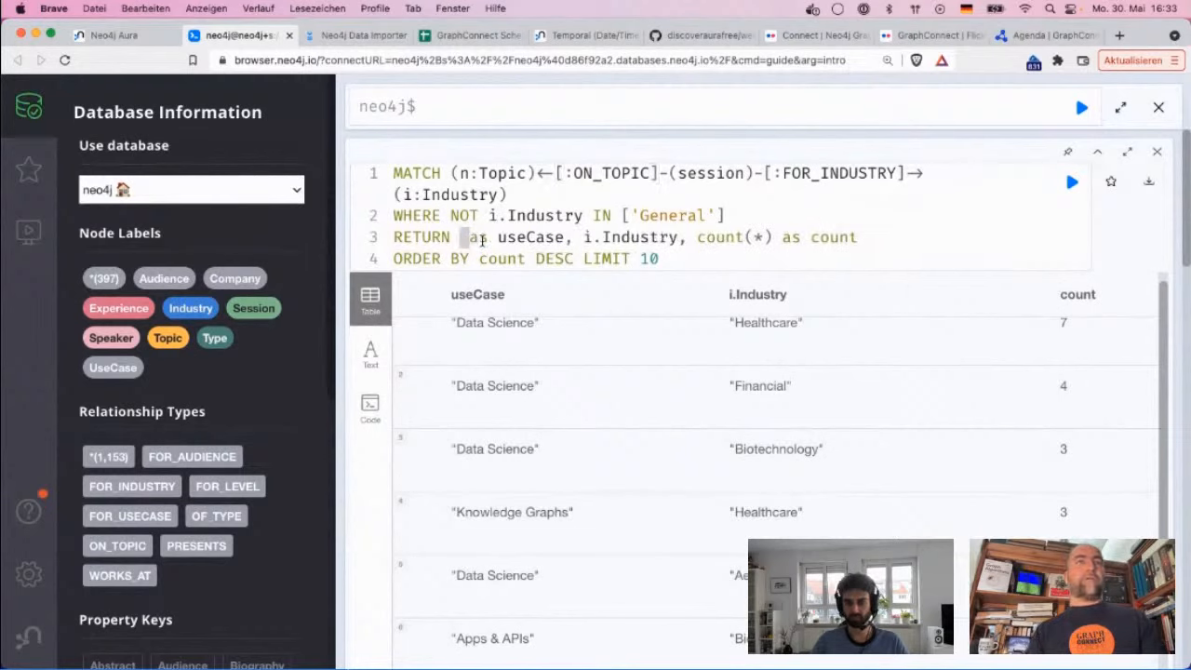
{"action": "type", "text": "t.To"}
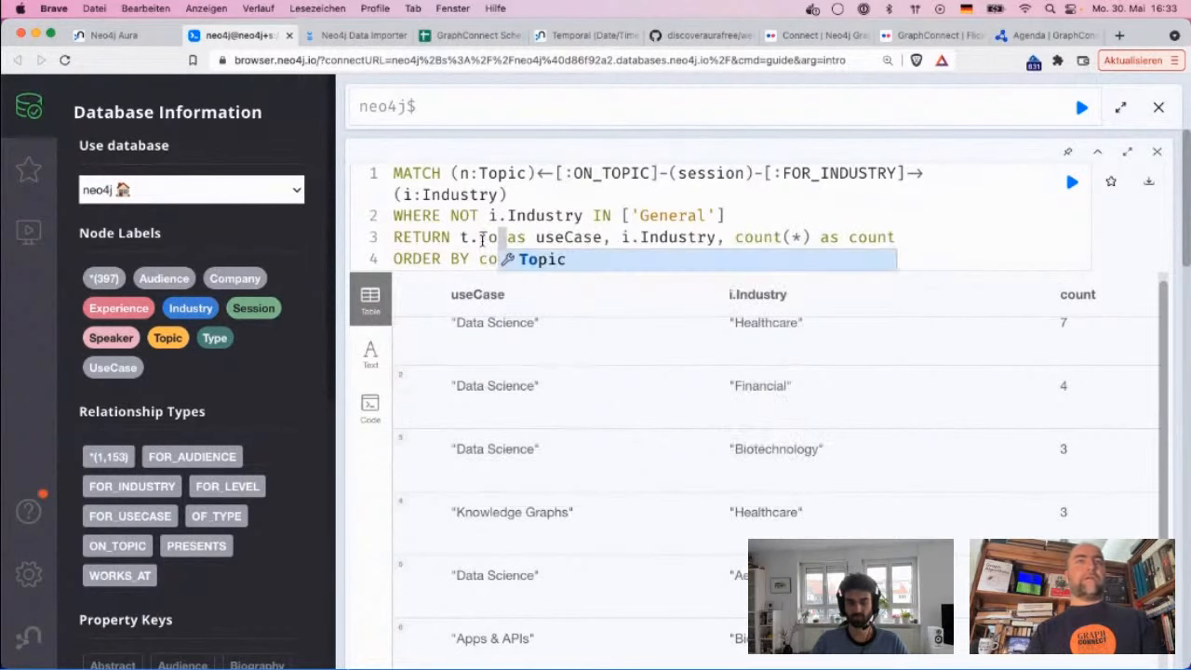
{"action": "key", "text": "Return"}
{"action": "left_click", "coordinate": [470, 173]}
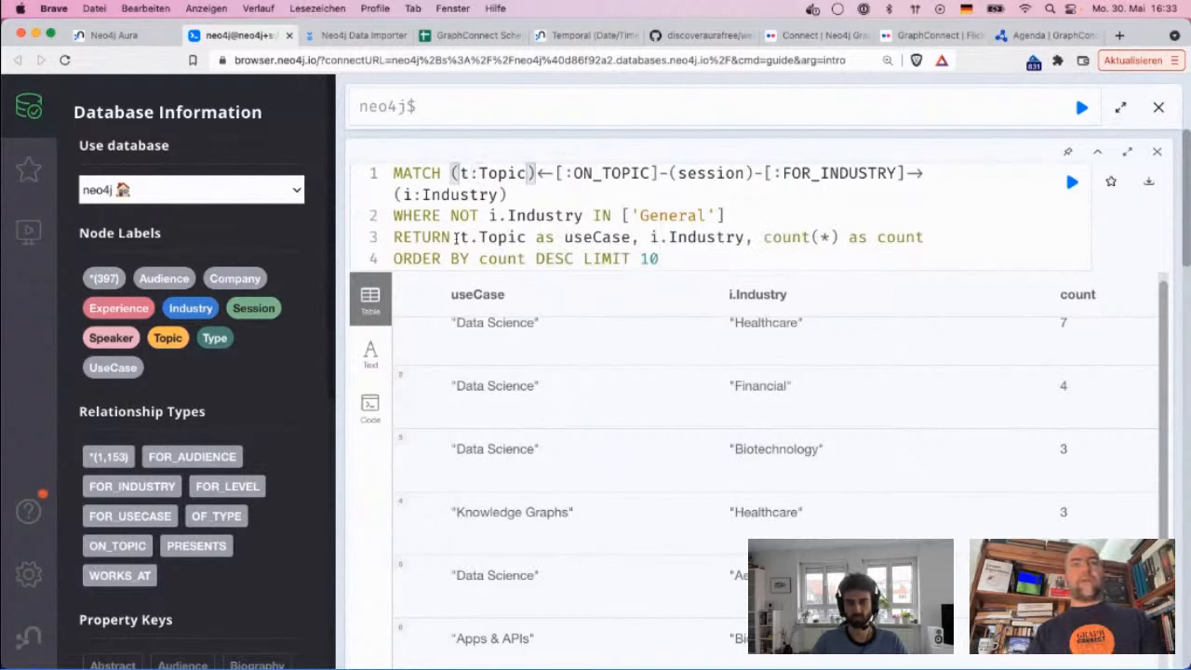
Remove the useCase alias from t.Topic in the RETURN clause and run the query.
{"action": "double_click", "coordinate": [600, 236]}
{"action": "key", "text": "BackSpace"}
{"action": "key", "text": "BackSpace"}
{"action": "key", "text": "BackSpace"}
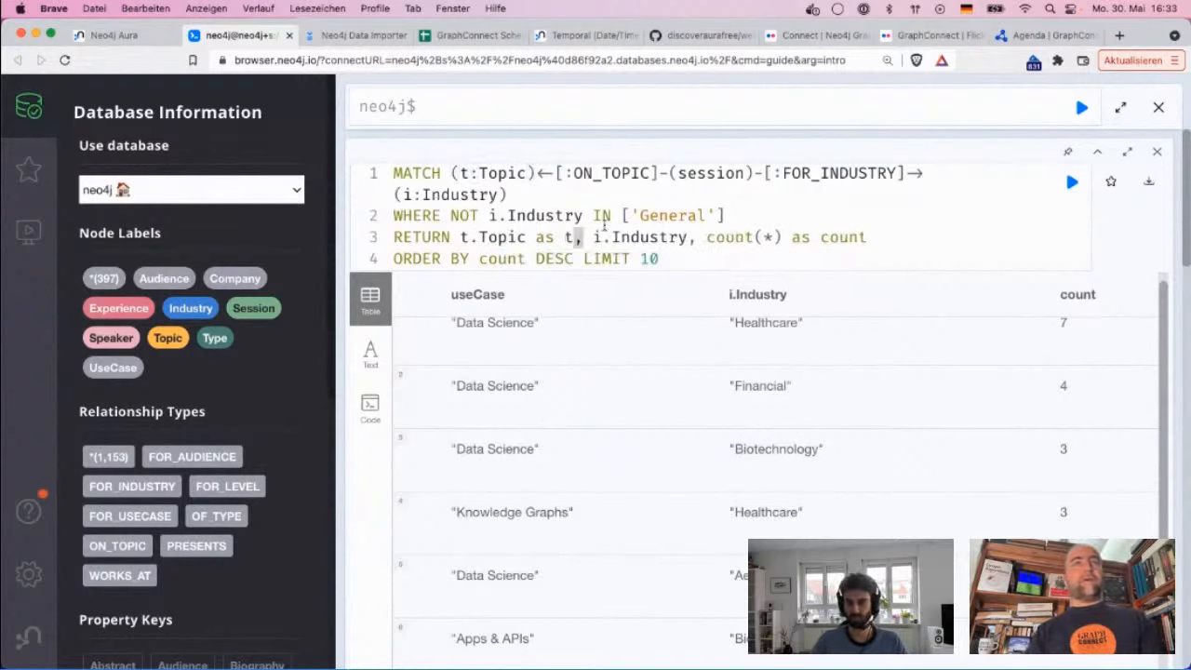
{"action": "key", "text": "BackSpace"}
{"action": "key", "text": "BackSpace"}
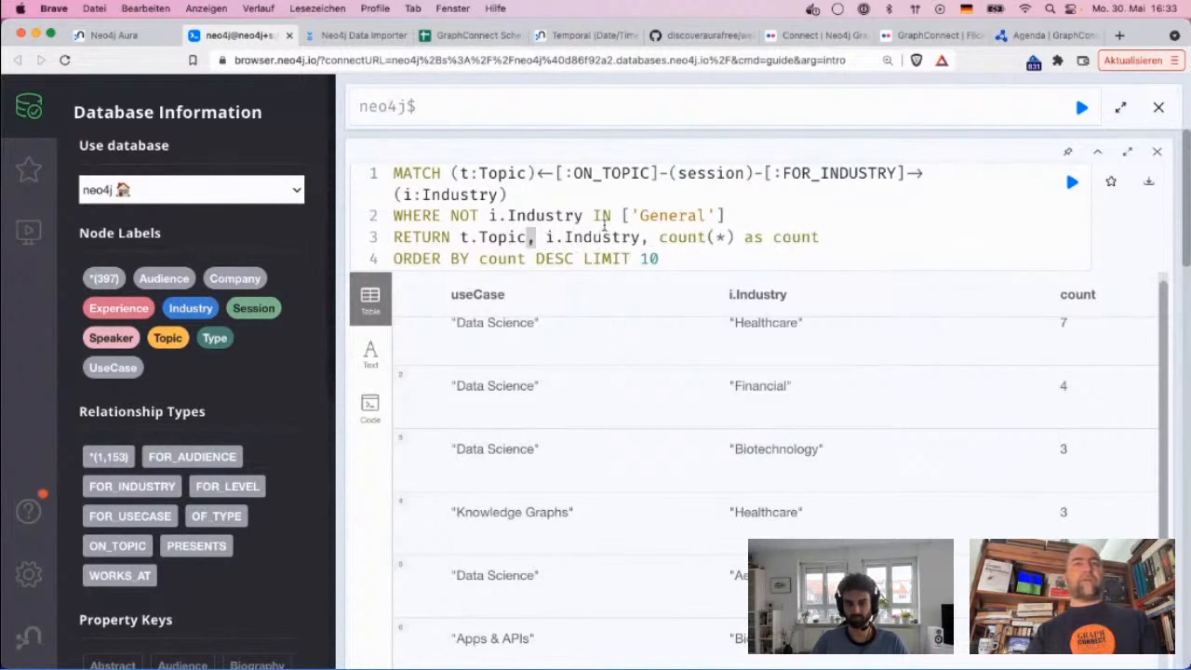
{"action": "key", "text": "super+Return"}
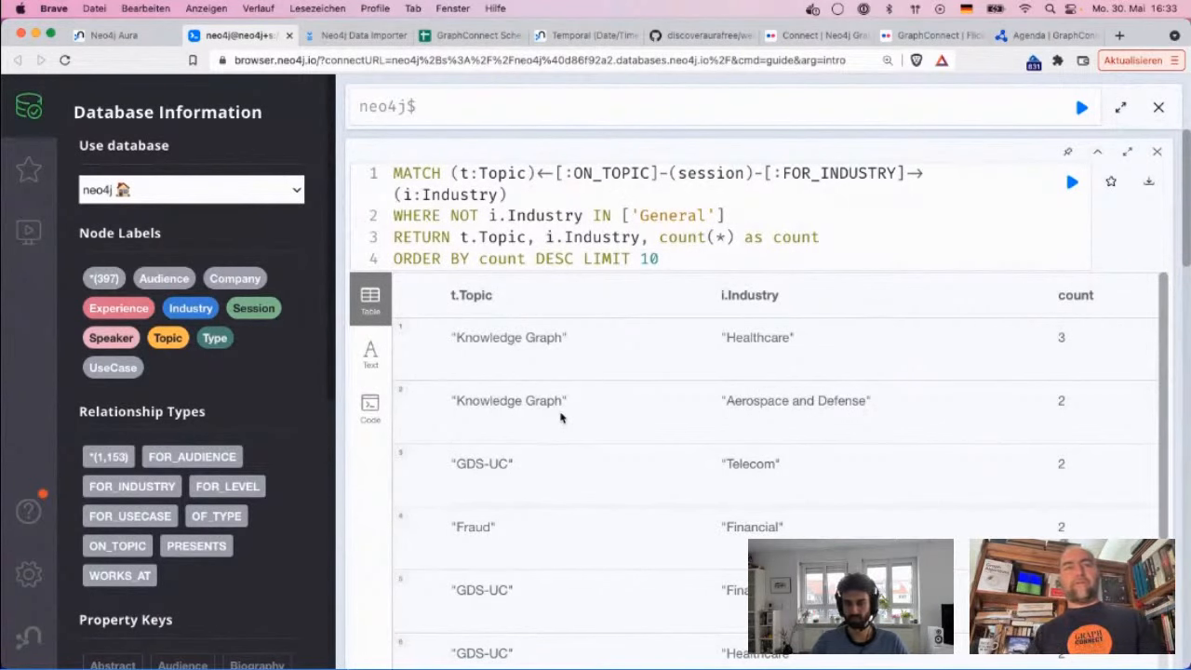
{"action": "scroll", "coordinate": [560, 418], "scroll_direction": "down", "scroll_amount": 1}
{"action": "scroll", "coordinate": [560, 418], "scroll_direction": "up", "scroll_amount": 1}
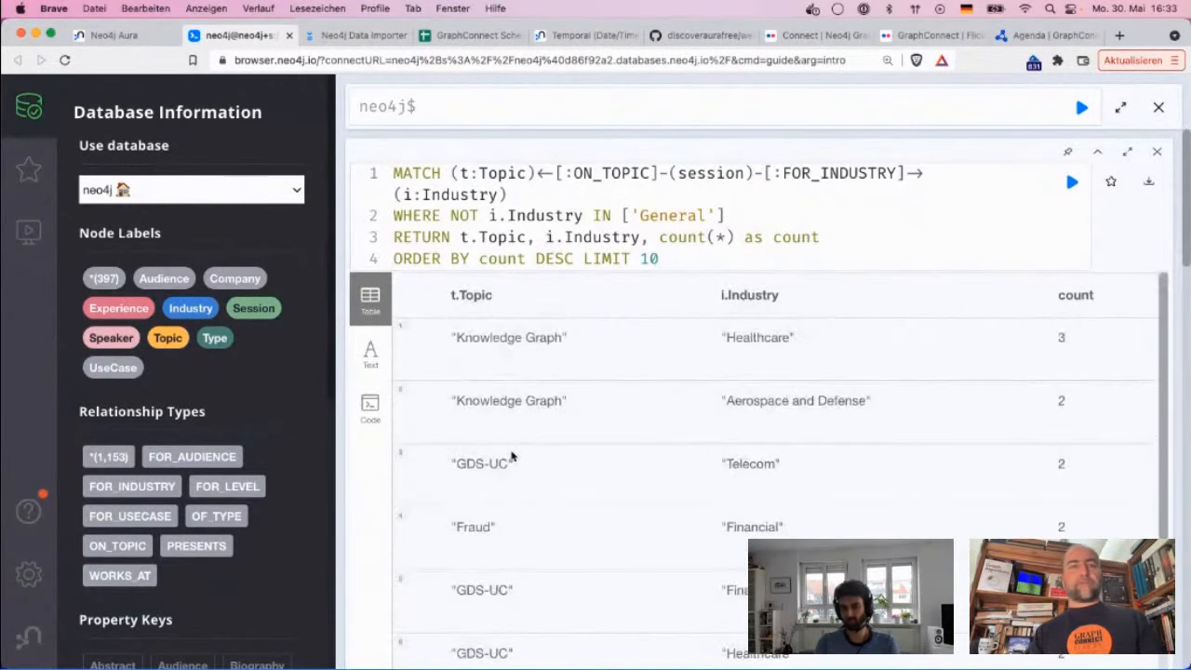
Examine the topic and industry combinations in the result table, including the GDS-UC and Fraud rows.
{"action": "left_click_drag", "start_coordinate": [449, 463], "coordinate": [525, 466]}
{"action": "scroll", "coordinate": [525, 465], "scroll_direction": "down", "scroll_amount": 2}
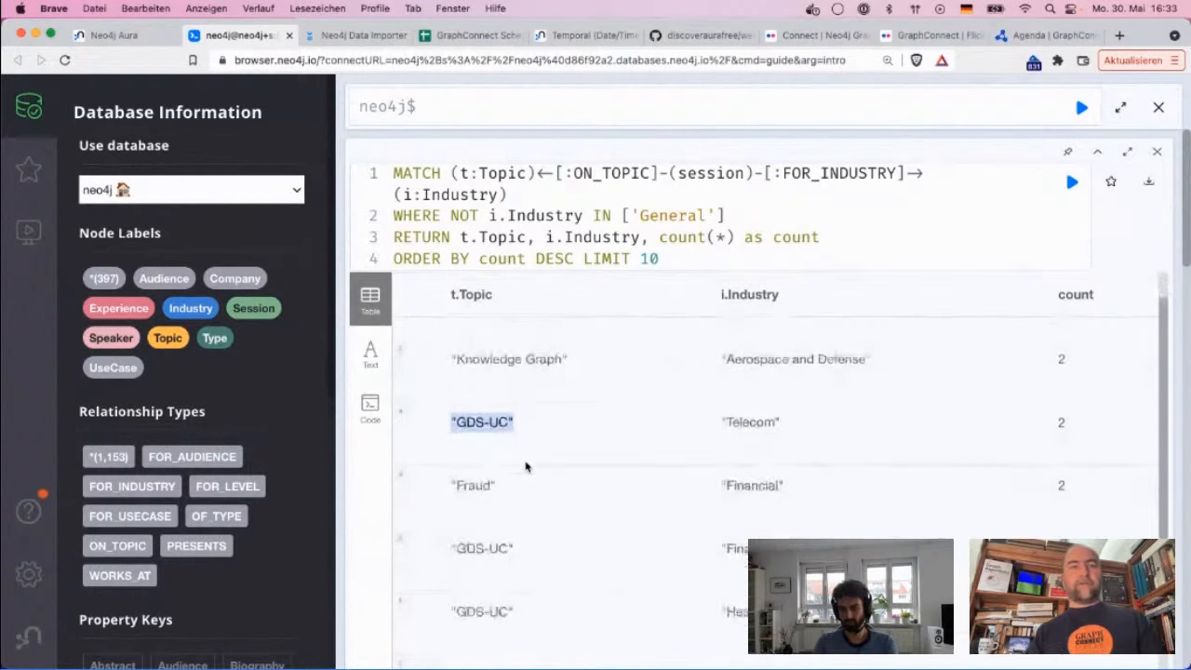
{"action": "left_click", "coordinate": [474, 485]}
{"action": "left_click_drag", "start_coordinate": [474, 485], "coordinate": [785, 498]}
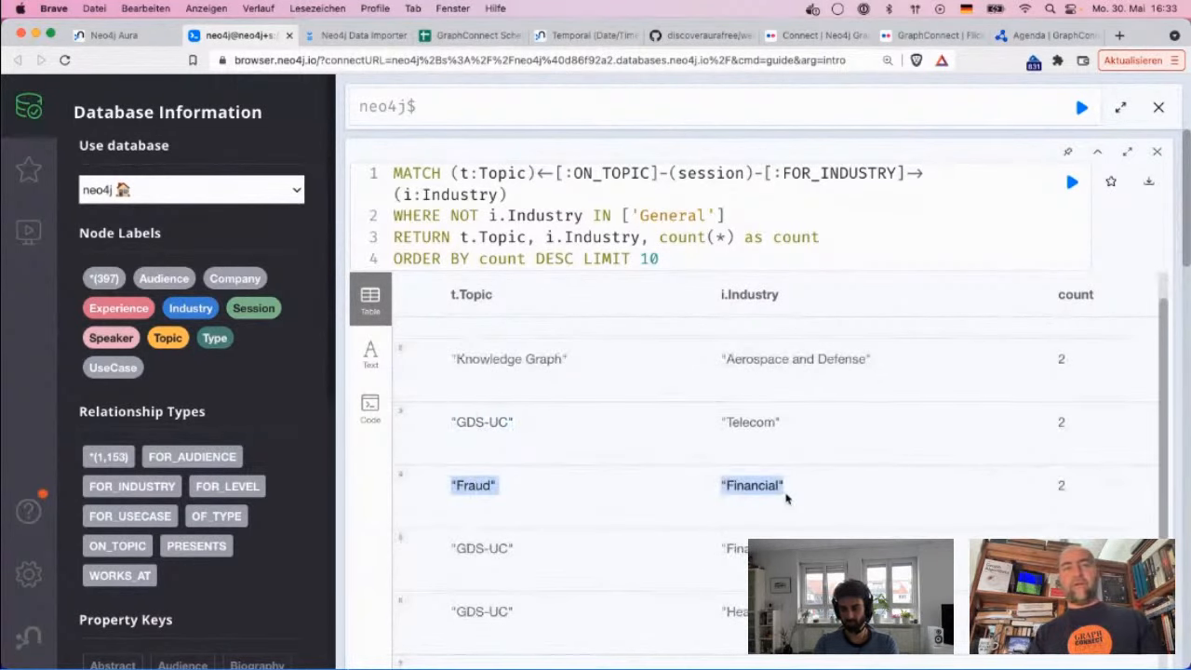
{"action": "scroll", "coordinate": [786, 498], "scroll_direction": "up", "scroll_amount": 1}
{"action": "scroll", "coordinate": [785, 498], "scroll_direction": "down", "scroll_amount": 2}
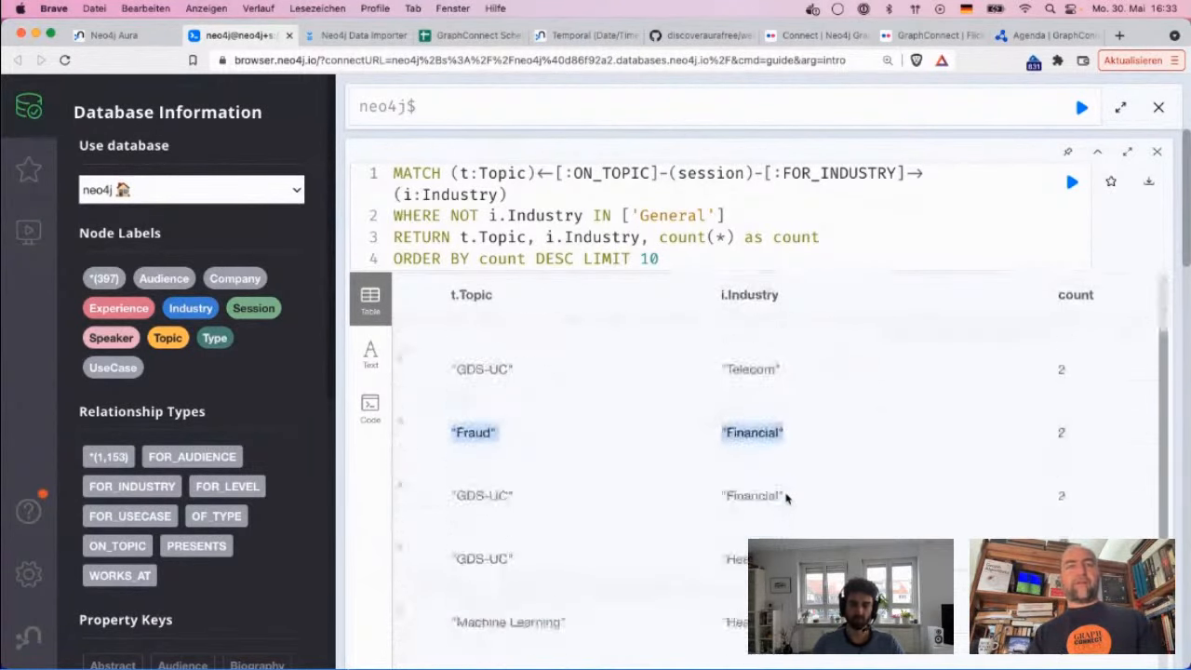
{"action": "scroll", "coordinate": [785, 497], "scroll_direction": "down", "scroll_amount": 2}
{"action": "scroll", "coordinate": [785, 493], "scroll_direction": "down", "scroll_amount": 1}
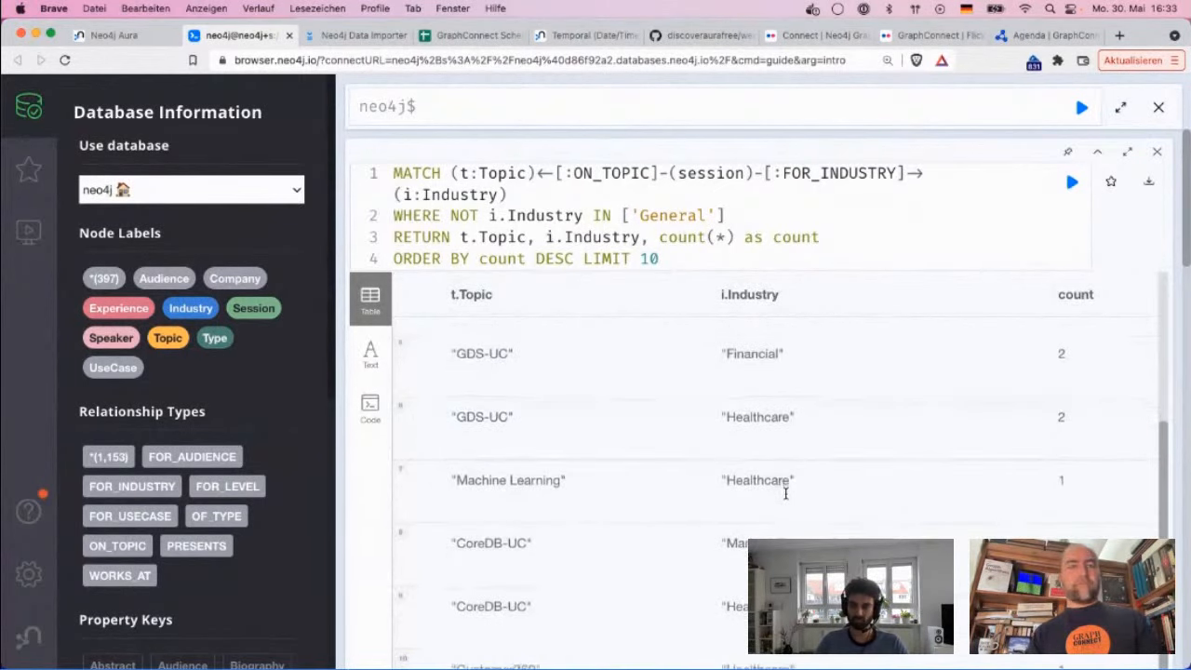
{"action": "scroll", "coordinate": [785, 493], "scroll_direction": "up", "scroll_amount": 4}
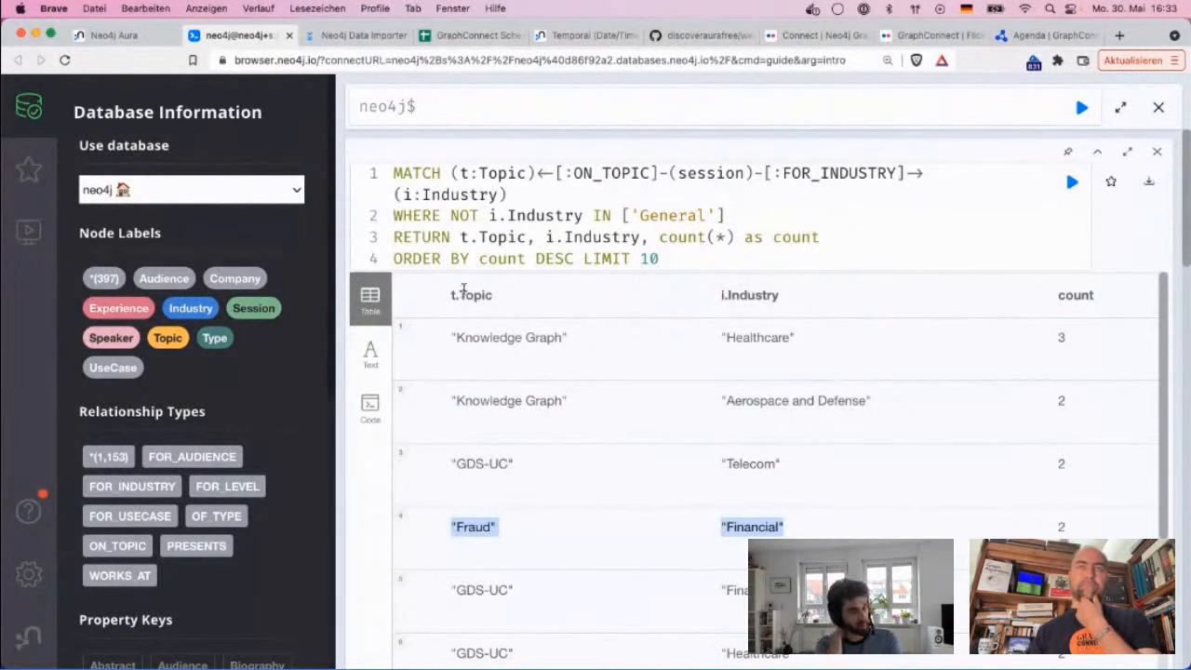
Restore the UseCase version of the query with FOR_USECASE and n.name as useCase, and run it.
{"action": "left_click", "coordinate": [869, 208]}
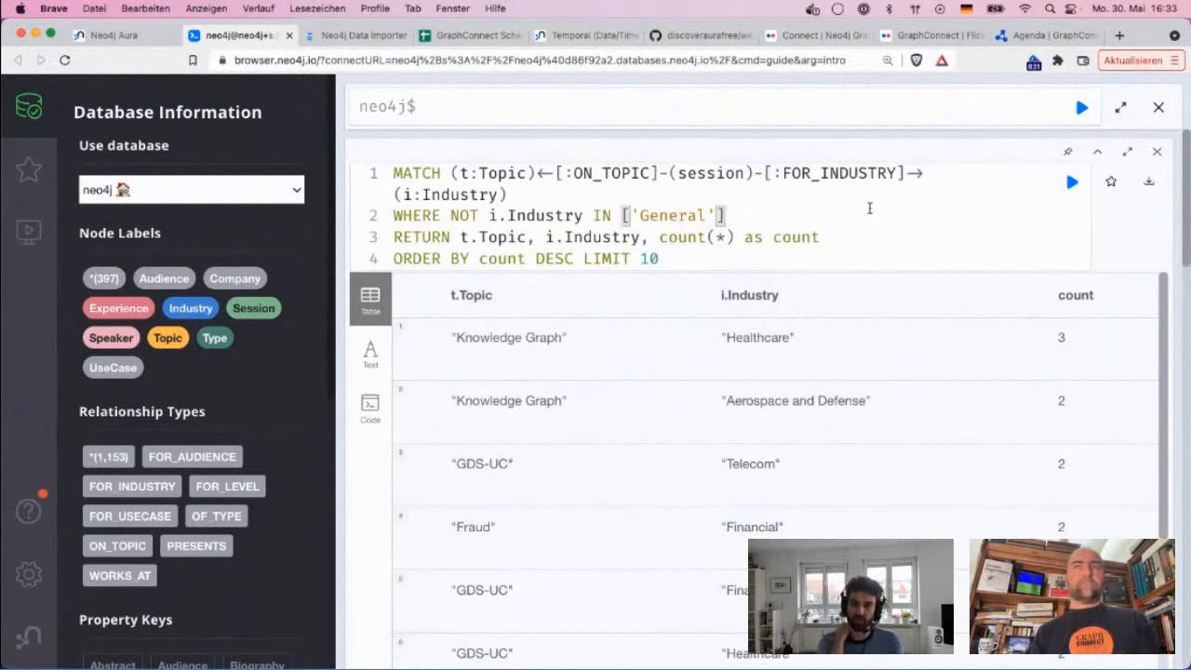
{"action": "key", "text": "super+a"}
{"action": "type", "text": "MATCH (n:UseCase)<-[:FOR_USECASE]-(session)-[:FOR_INDUSTRY]->(i:Industry) WHERE NOT i.Industry IN ['General'] RETURN n.name as useCase, i.Industry, count(*) as count ORDER BY count DESC LIMIT 10"}
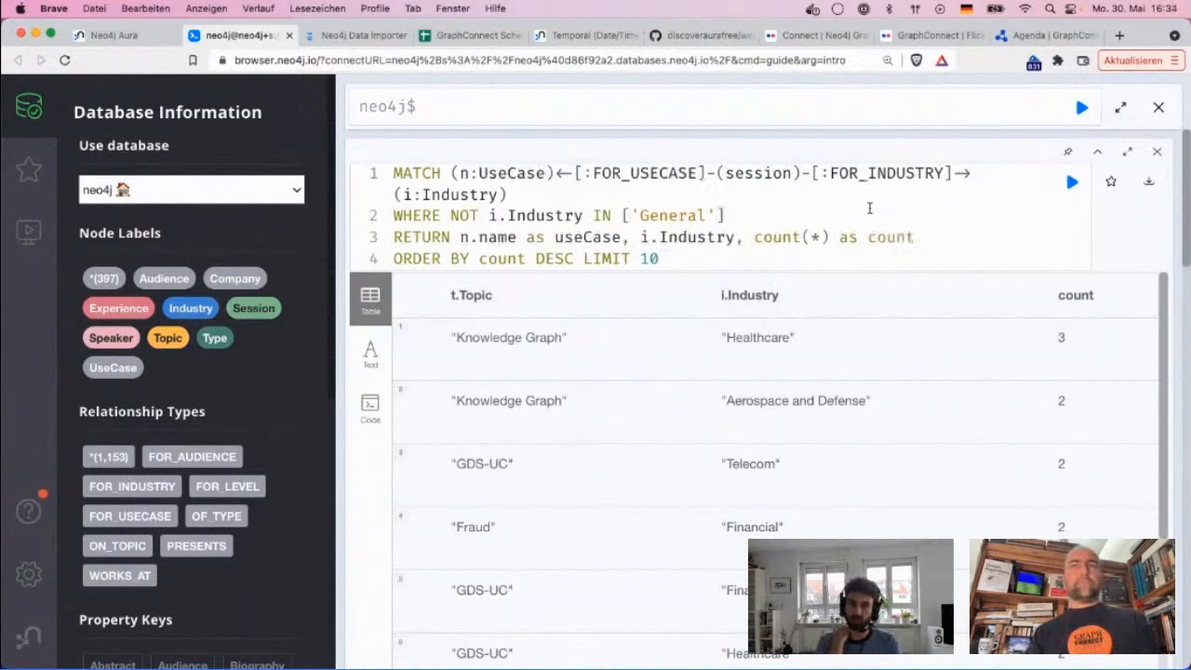
{"action": "key", "text": "super+Return"}
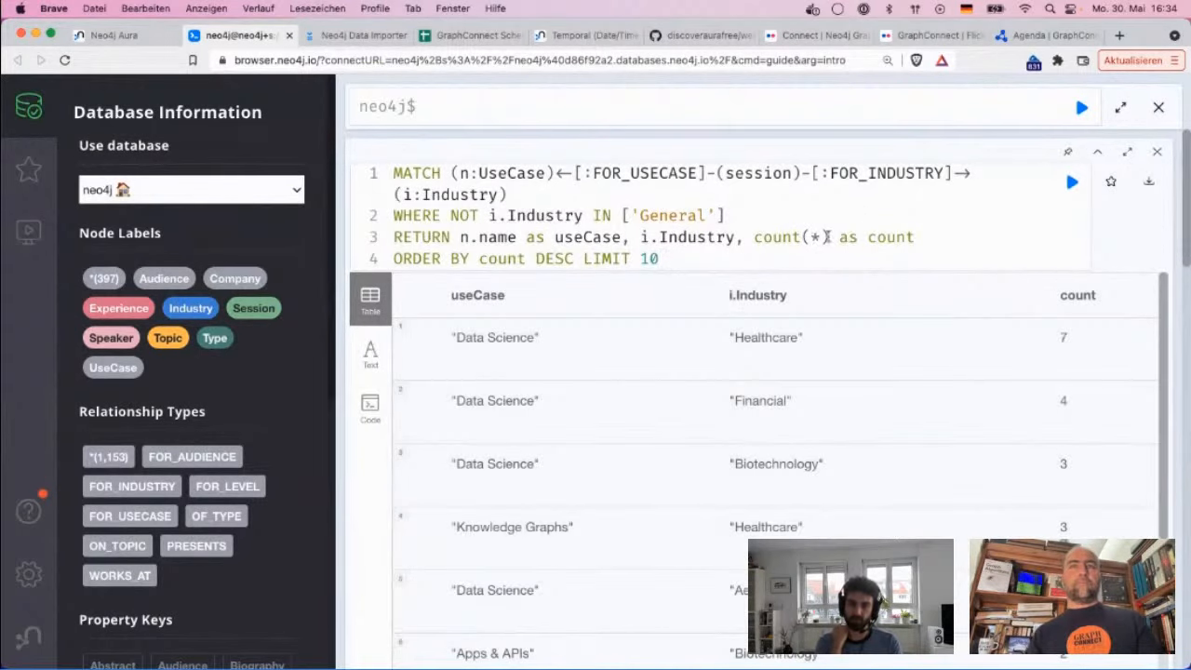
Insert a new line with a MATCH keyword above the existing MATCH clause.
{"action": "double_click", "coordinate": [864, 183]}
{"action": "key", "text": "super+Up"}
{"action": "key", "text": "super+Down"}
{"action": "left_click", "coordinate": [842, 180]}
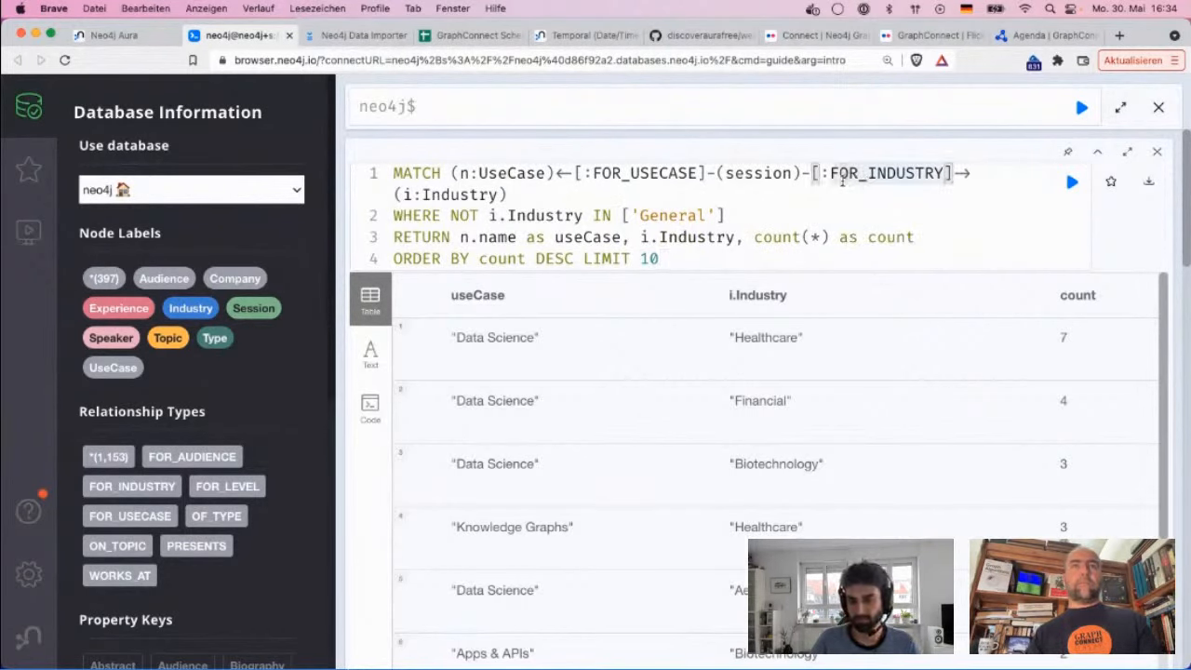
{"action": "key", "text": "super+Left"}
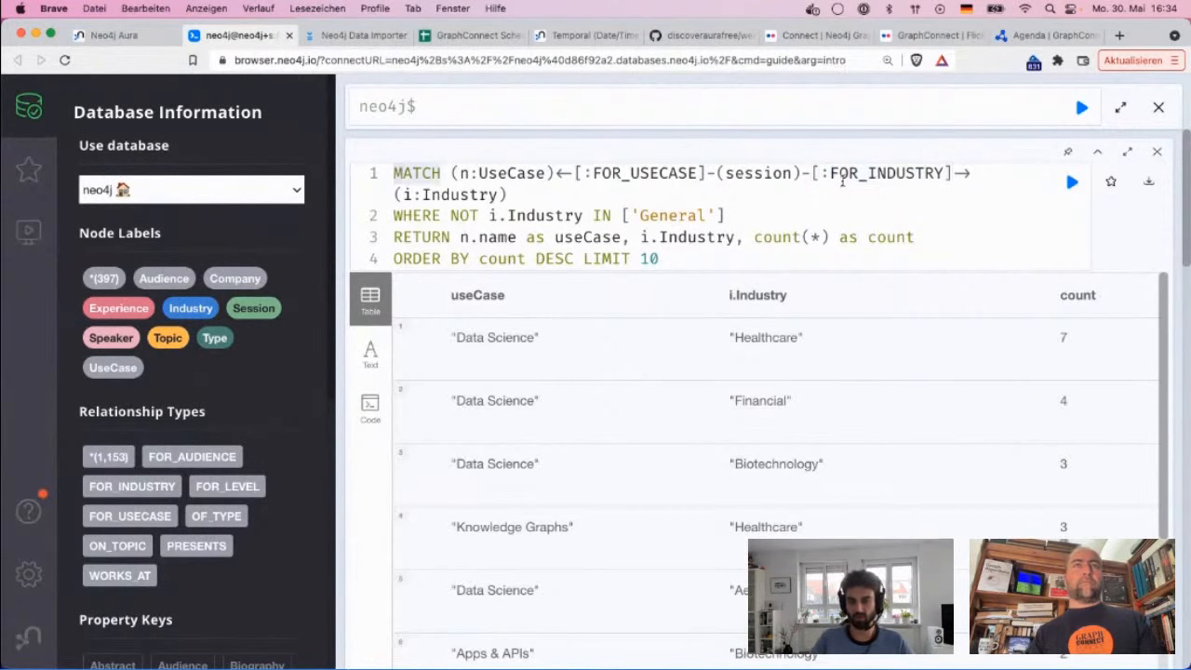
{"action": "key", "text": "Return"}
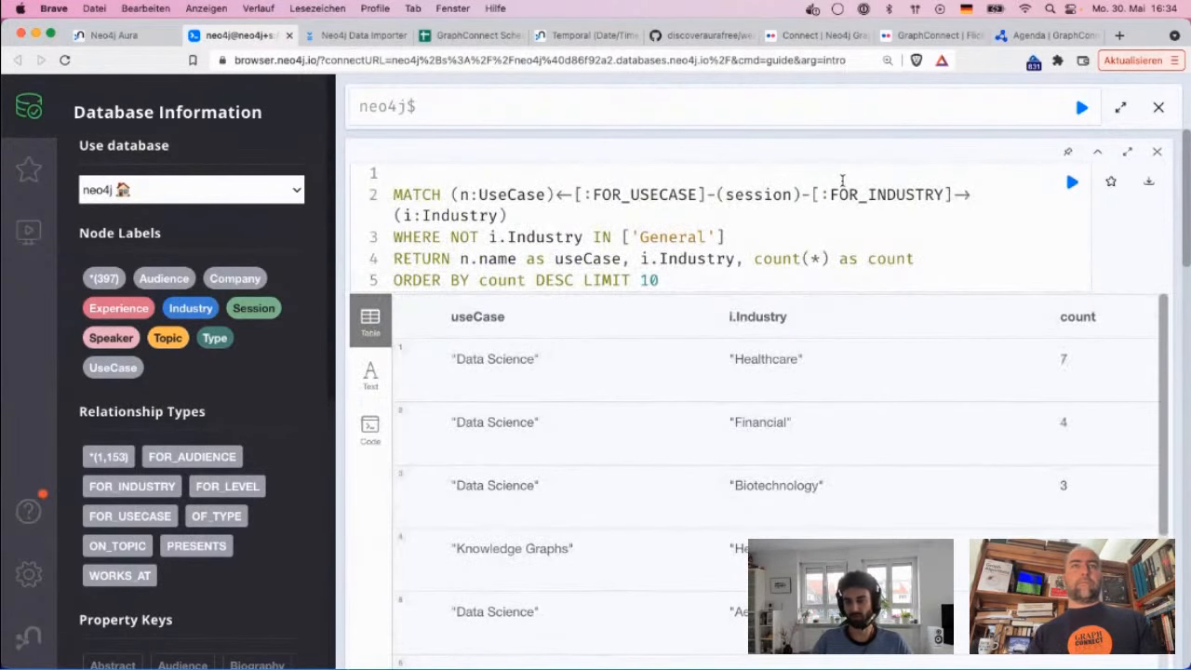
{"action": "type", "text": "MATCH"}
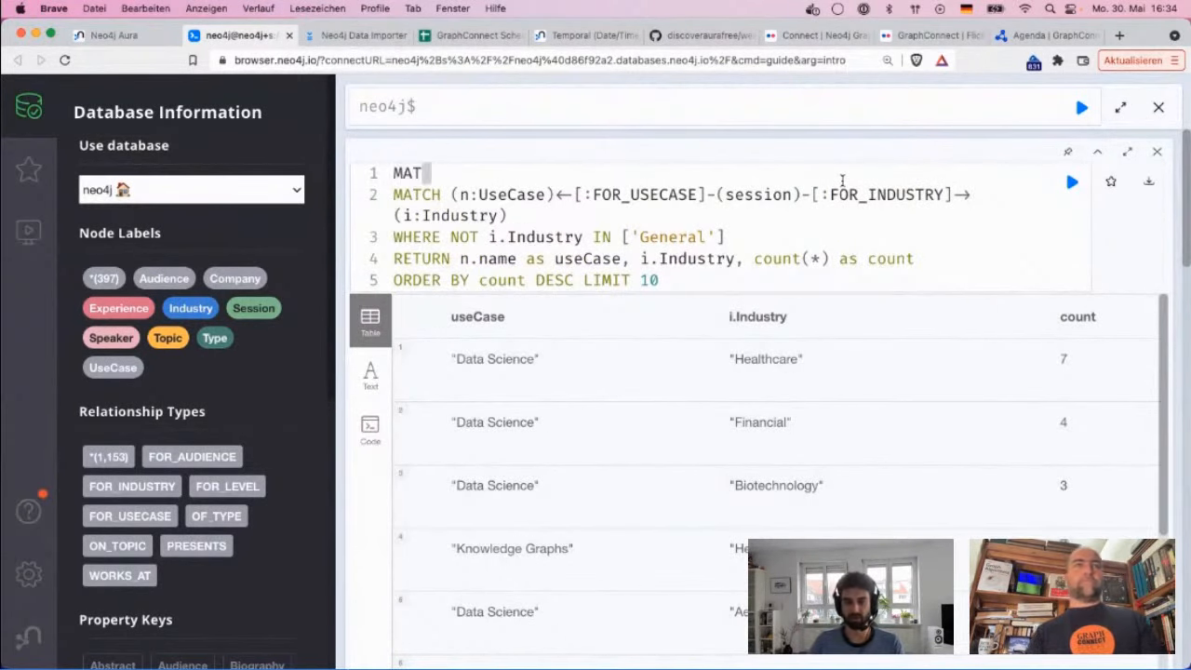
Copy the (i:Industry) node pattern from the existing MATCH clause into the new MATCH line.
{"action": "left_click", "coordinate": [653, 213]}
{"action": "key", "text": "shift+alt+Left"}
{"action": "key", "text": "shift+alt+Left"}
{"action": "key", "text": "shift+alt+Left"}
{"action": "key", "text": "shift+alt+Left"}
{"action": "key", "text": "super+c"}
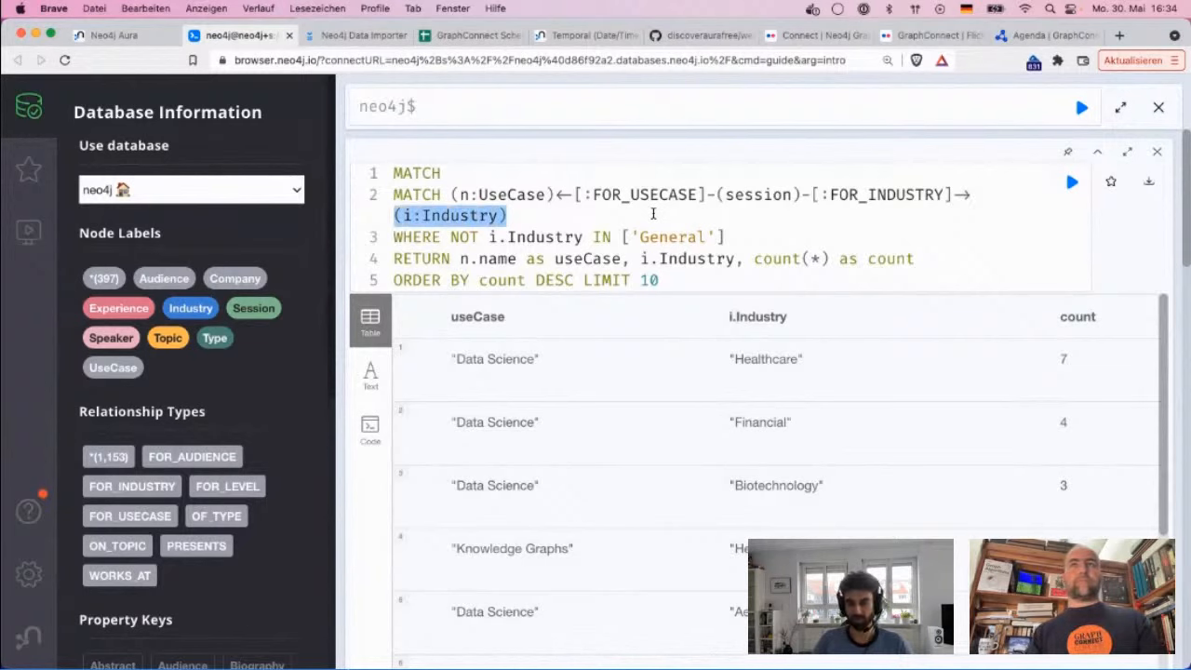
{"action": "left_click", "coordinate": [585, 173]}
{"action": "key", "text": "super+v"}
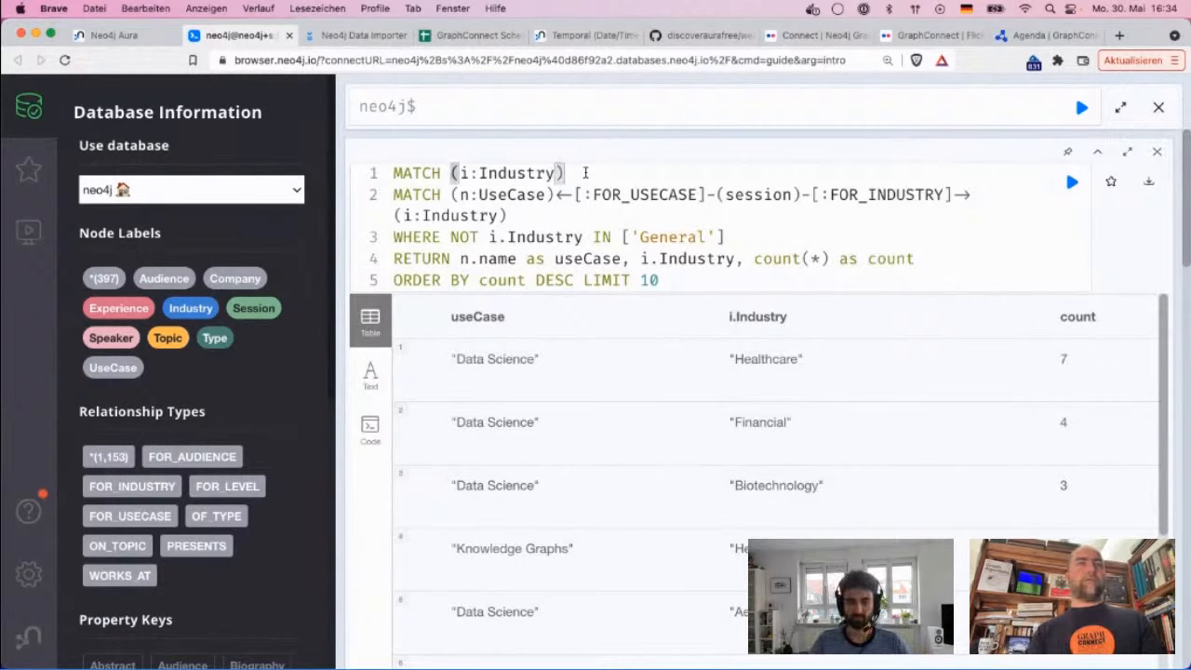
Put ()<-[:FOR_INDUSTRY]- in front of (i:Industry) in the first MATCH clause.
{"action": "type", "text": "()--[:"}
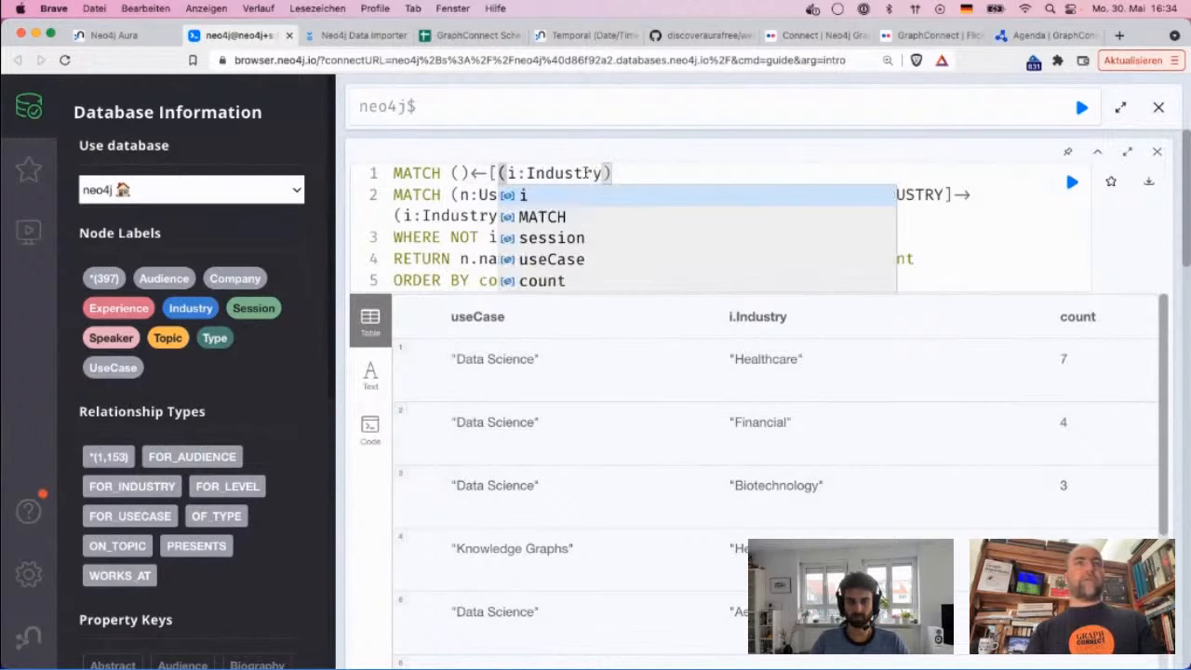
{"action": "type", "text": "In"}
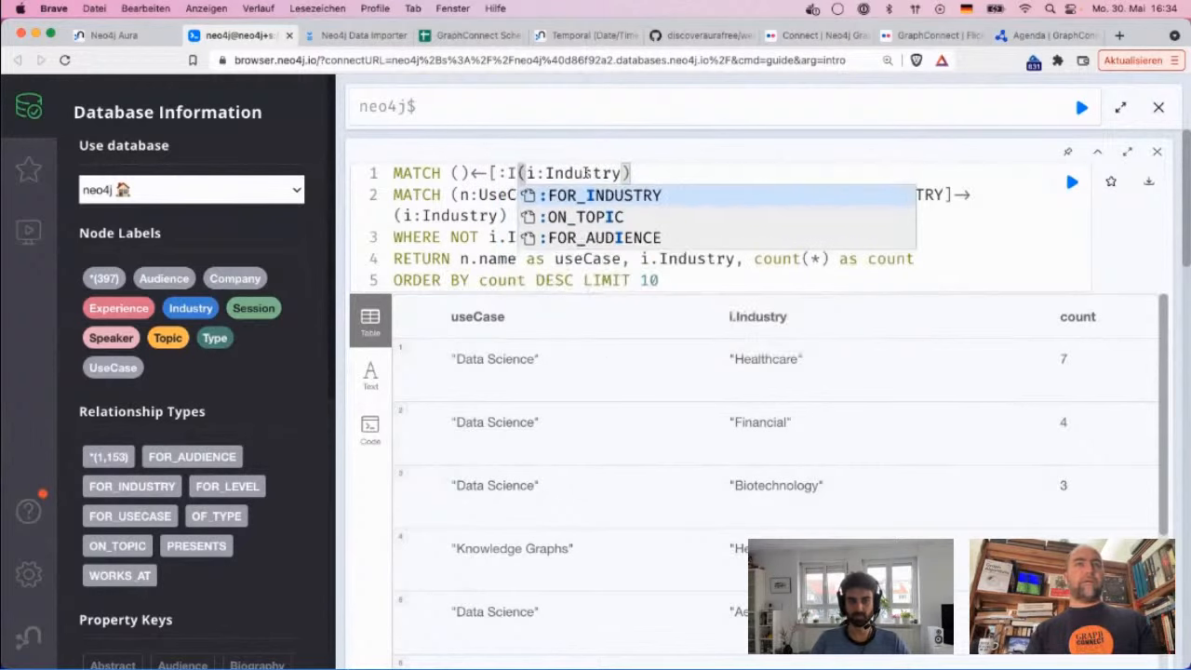
{"action": "key", "text": "Return"}
{"action": "type", "text": "-"}
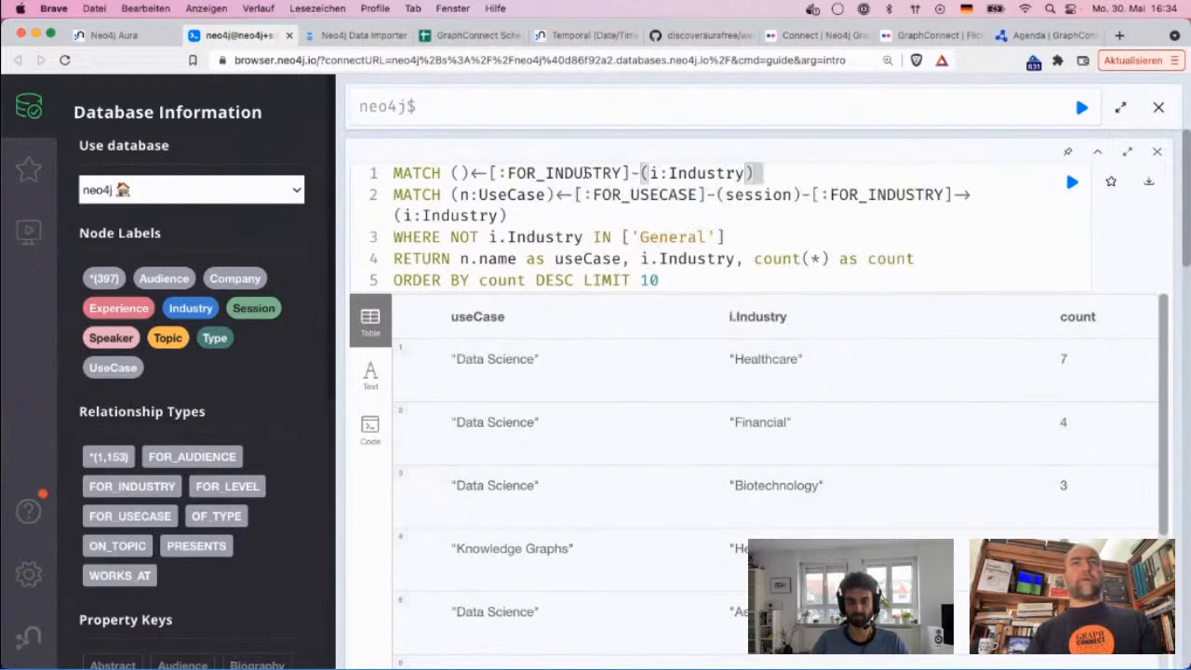
Add the line WITH i, count(*) as totalIndustry below the first MATCH clause.
{"action": "key", "text": "Return"}
{"action": "type", "text": "W"}
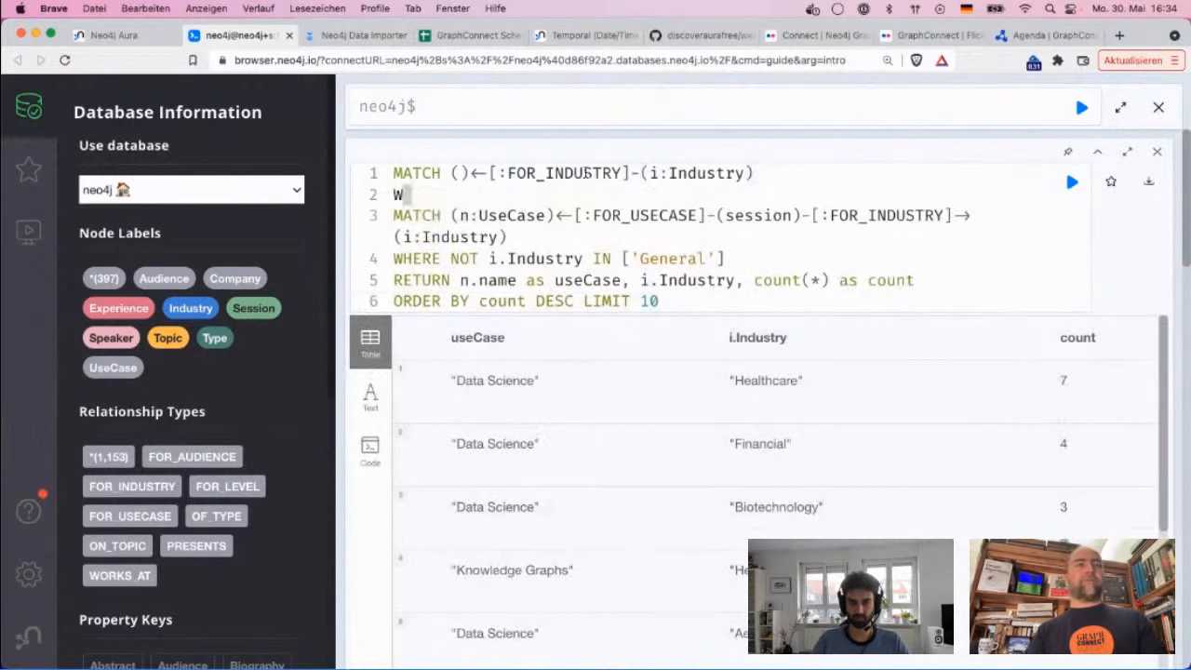
{"action": "type", "text": "ITH count(*)"}
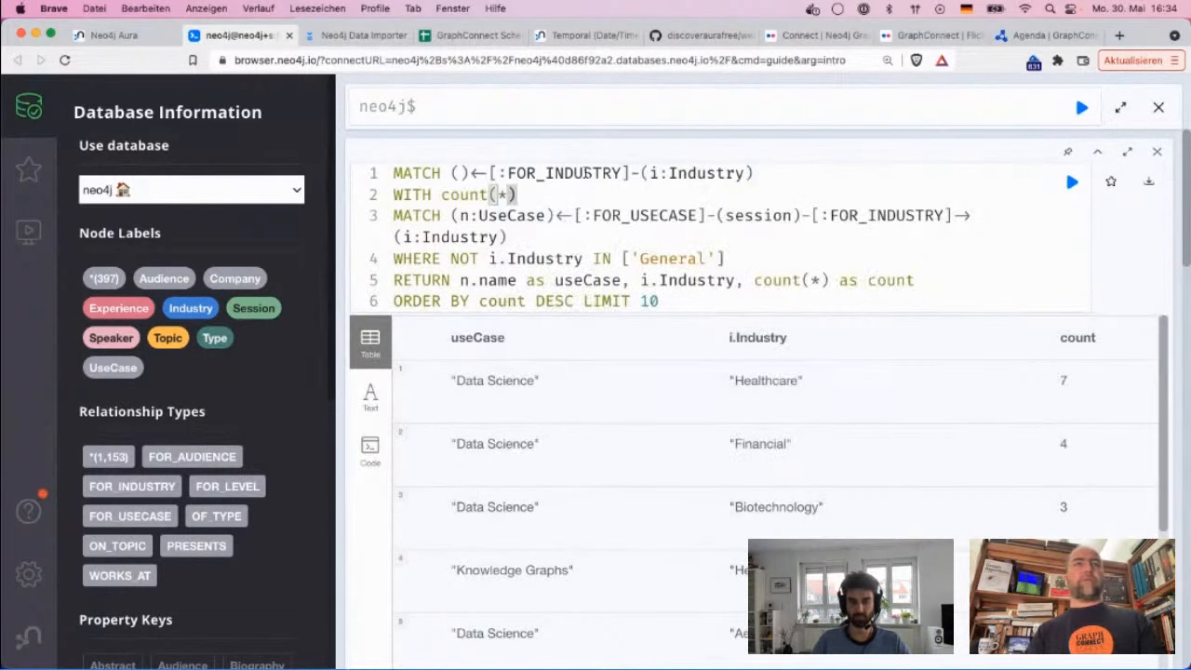
{"action": "key", "text": "Left"}
{"action": "key", "text": "Left"}
{"action": "key", "text": "Left"}
{"action": "key", "text": "Left"}
{"action": "key", "text": "Left"}
{"action": "key", "text": "Left"}
{"action": "key", "text": "Left"}
{"action": "key", "text": "Left"}
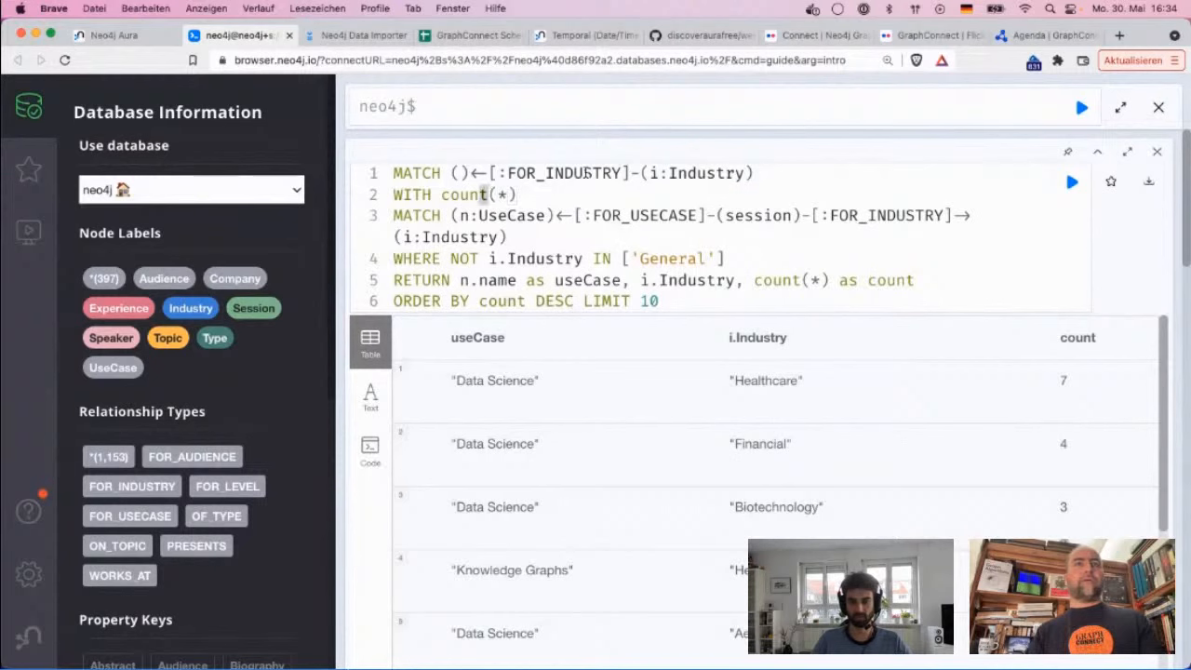
{"action": "type", "text": "i,"}
{"action": "key", "text": "Right"}
{"action": "key", "text": "Right"}
{"action": "key", "text": "Right"}
{"action": "key", "text": "Right"}
{"action": "key", "text": "Right"}
{"action": "key", "text": "Right"}
{"action": "key", "text": "Right"}
{"action": "key", "text": "Right"}
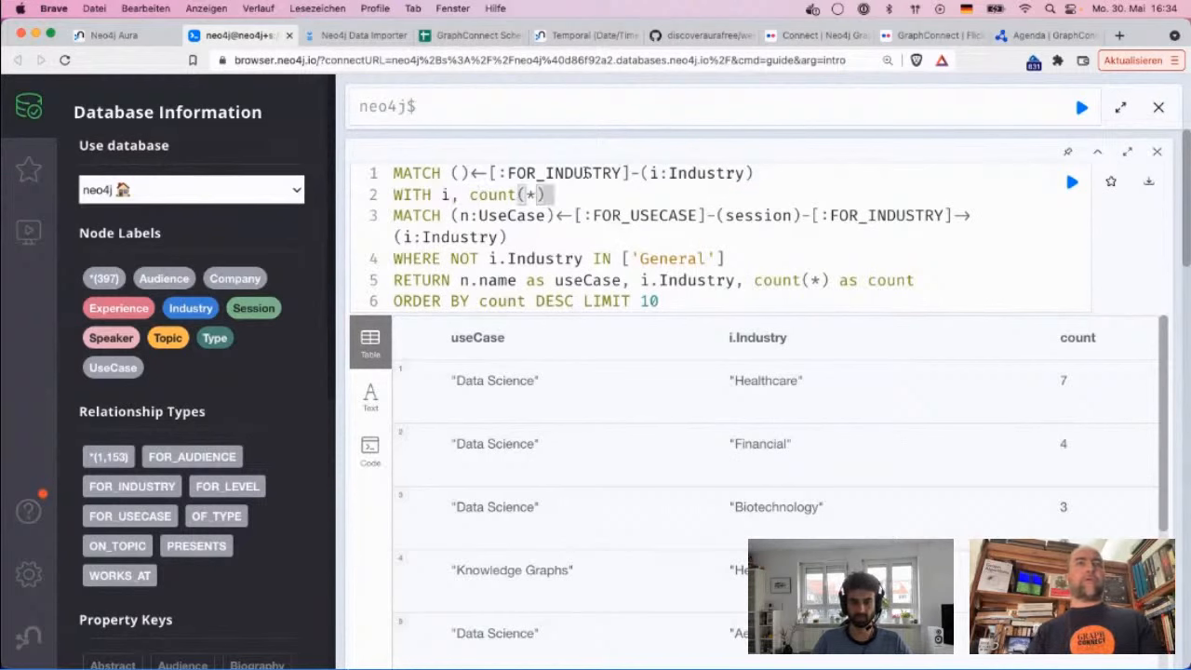
{"action": "type", "text": "as totalIndustry"}
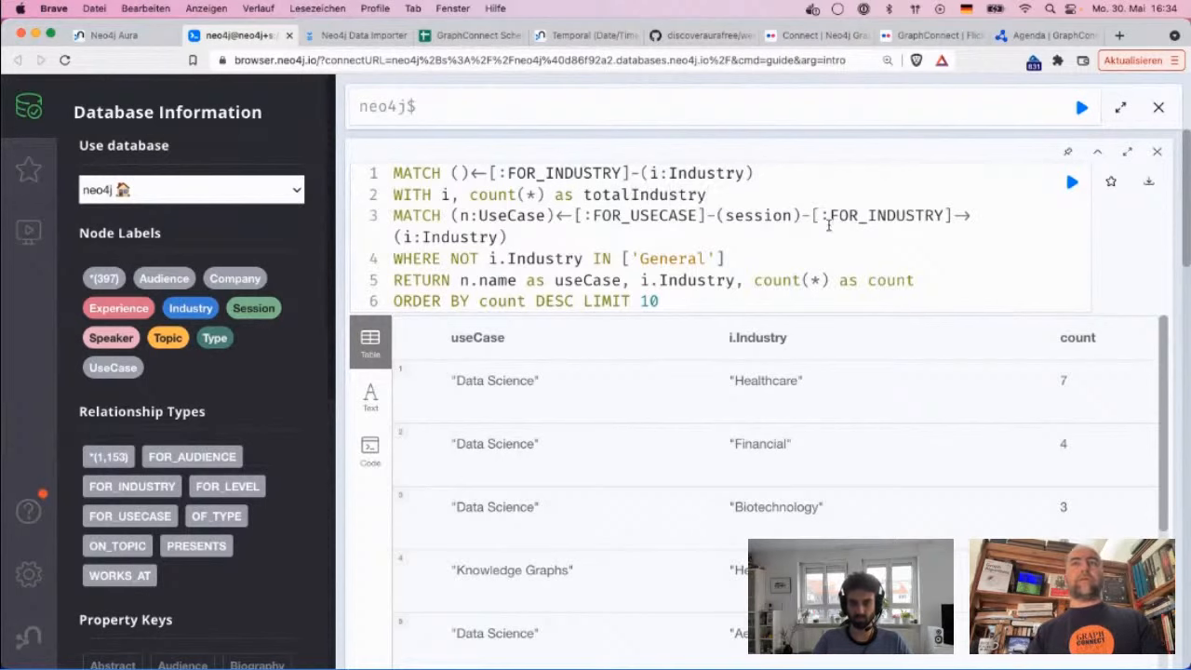
Shorten the (i:Industry) node in the second MATCH clause to (i).
{"action": "double_click", "coordinate": [475, 238]}
{"action": "key", "text": "BackSpace"}
{"action": "key", "text": "BackSpace"}
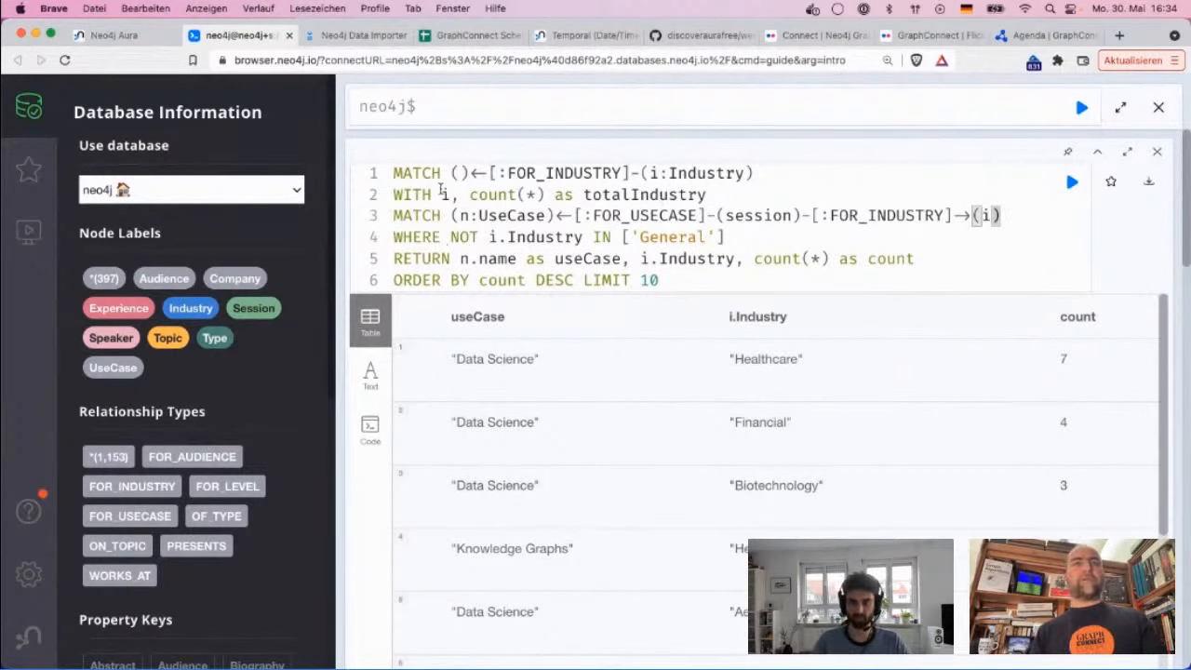
Add the expression count*100/total as percent after count in the RETURN clause.
{"action": "left_click", "coordinate": [918, 258]}
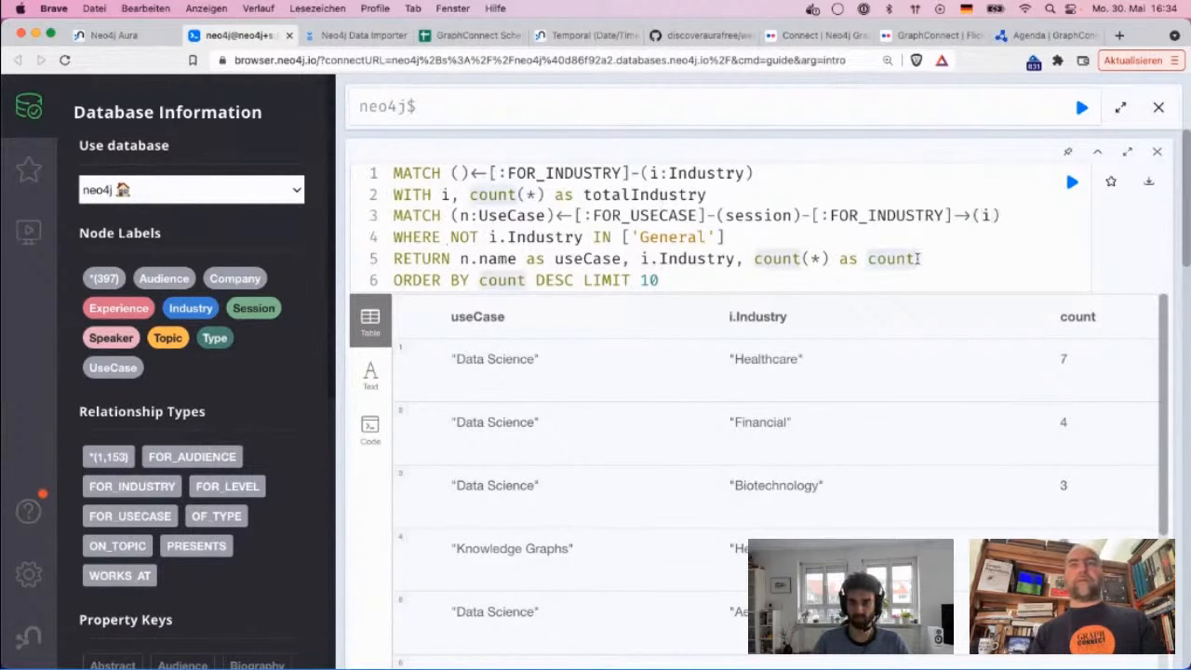
{"action": "type", "text": "count/"}
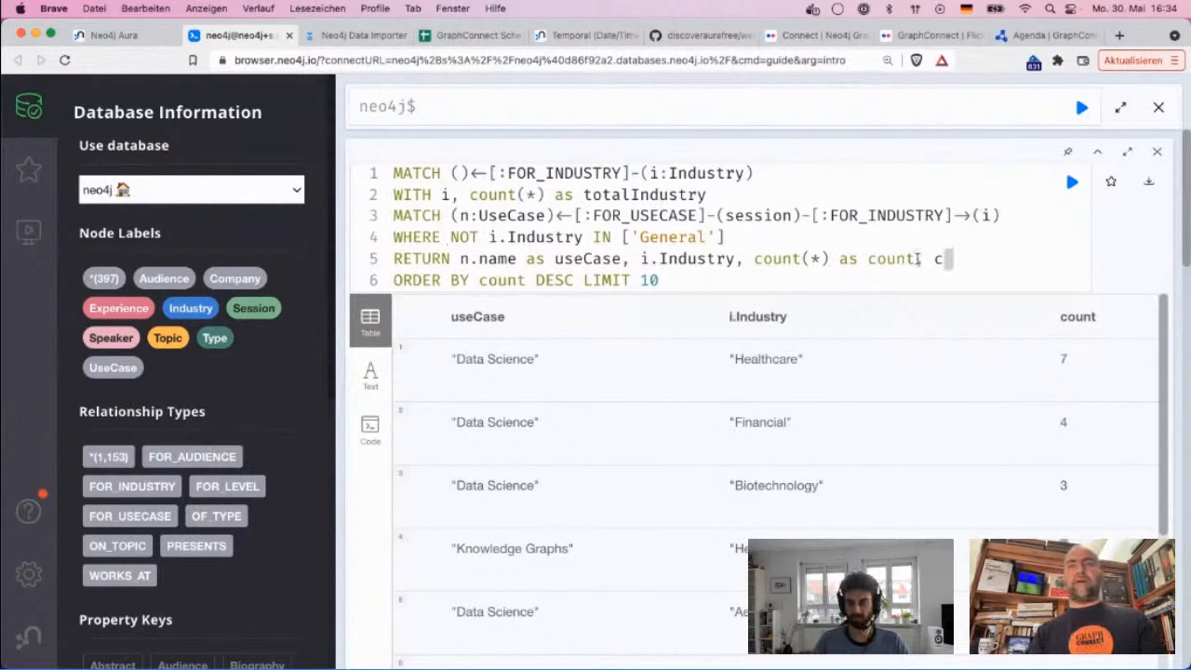
{"action": "key", "text": "BackSpace"}
{"action": "type", "text": "*"}
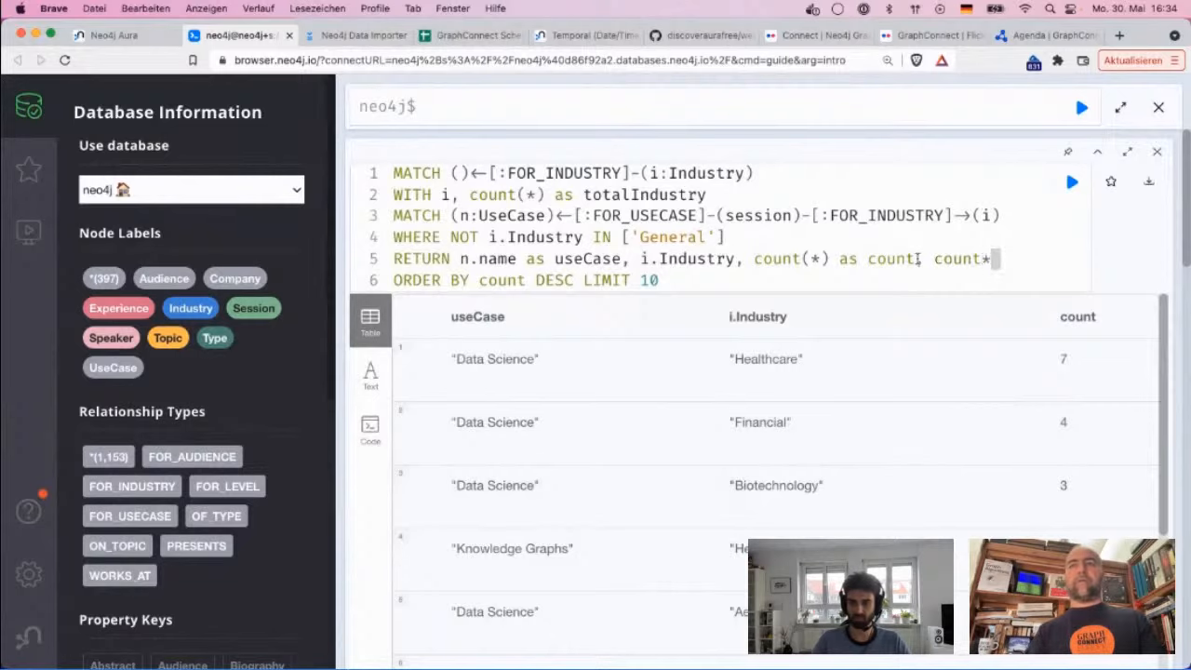
{"action": "type", "text": "100/total as perce"}
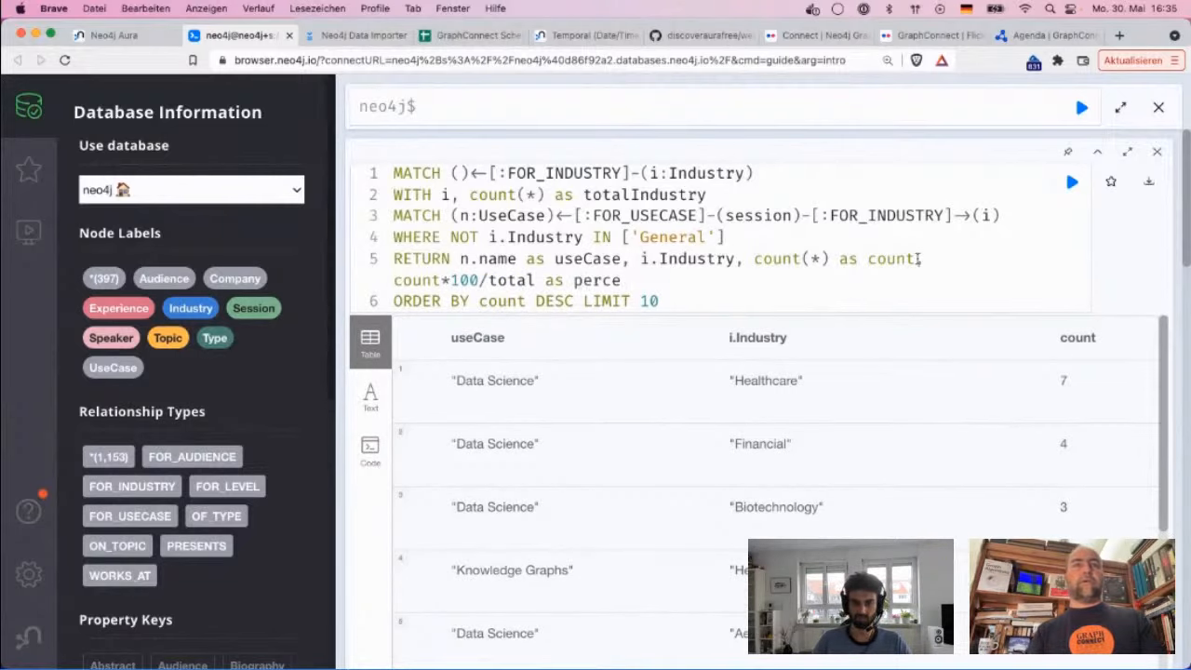
{"action": "type", "text": "nt"}
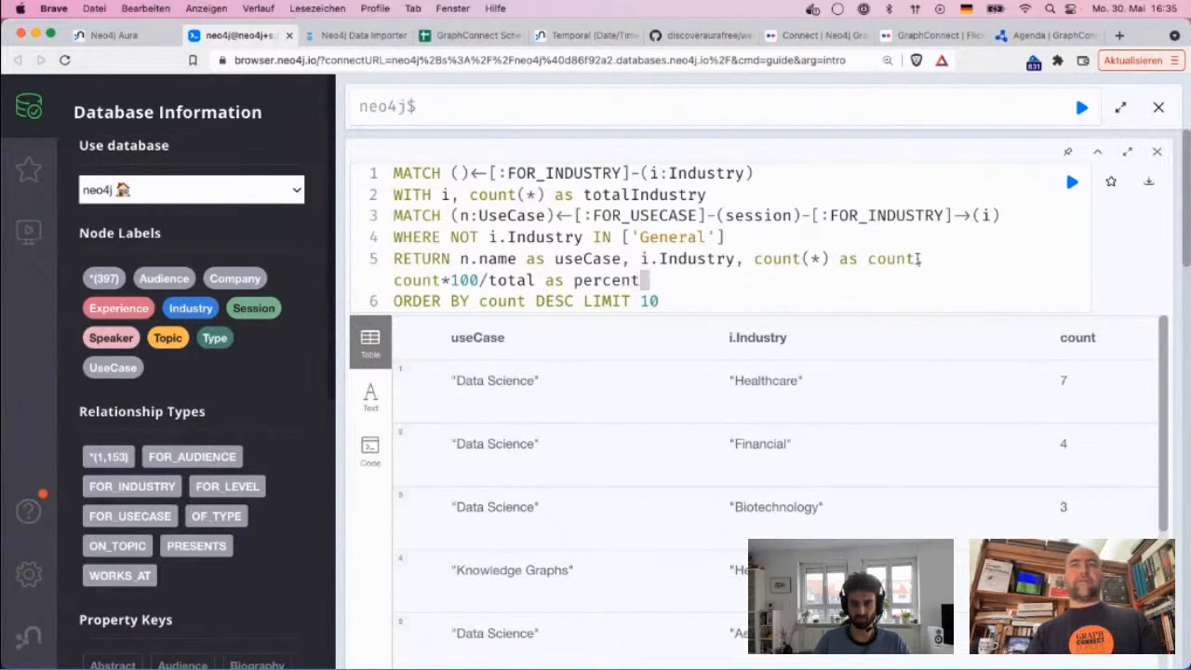
Append total to the RETURN clause, separate count from the percent expression with a comma, and run the query.
{"action": "type", "text": ", total"}
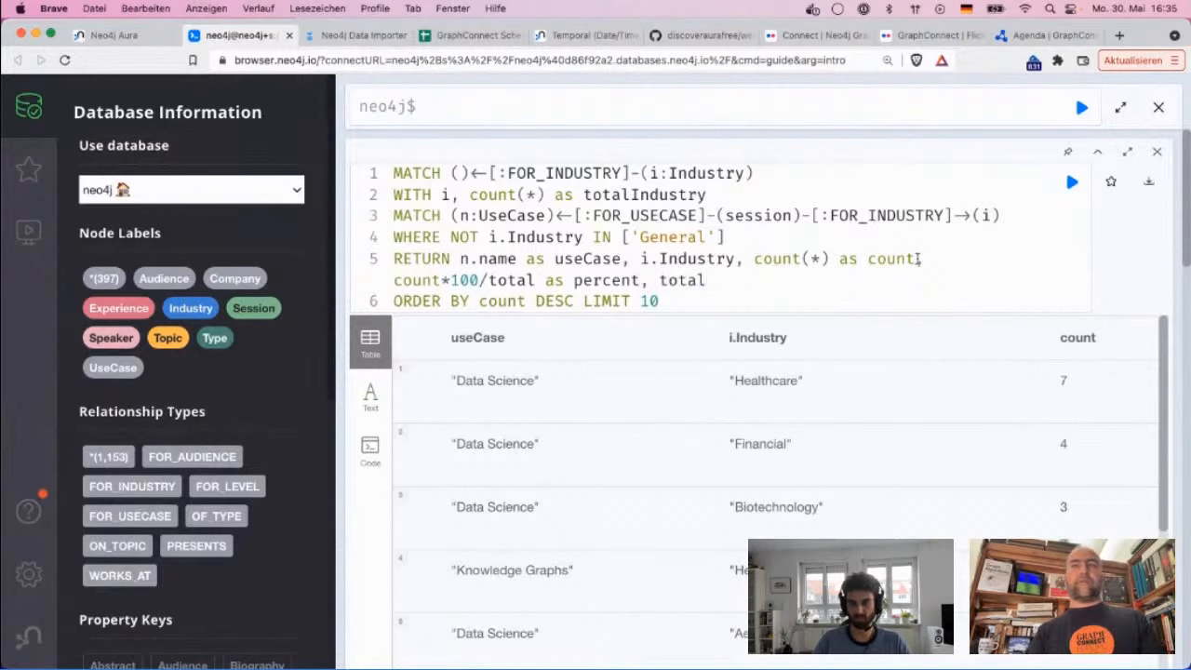
{"action": "left_click", "coordinate": [919, 259]}
{"action": "type", "text": ","}
{"action": "key", "text": "super+Return"}
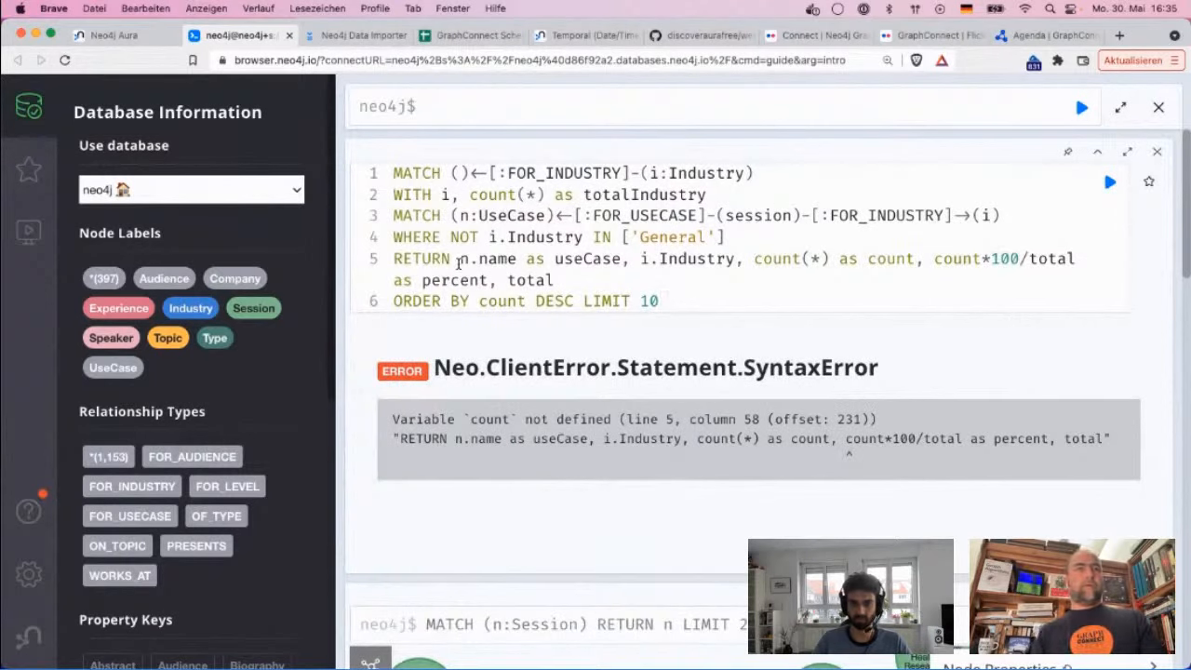
Try to replace total in the percent expression with the totalIndustry alias from the WITH clause.
{"action": "double_click", "coordinate": [680, 196]}
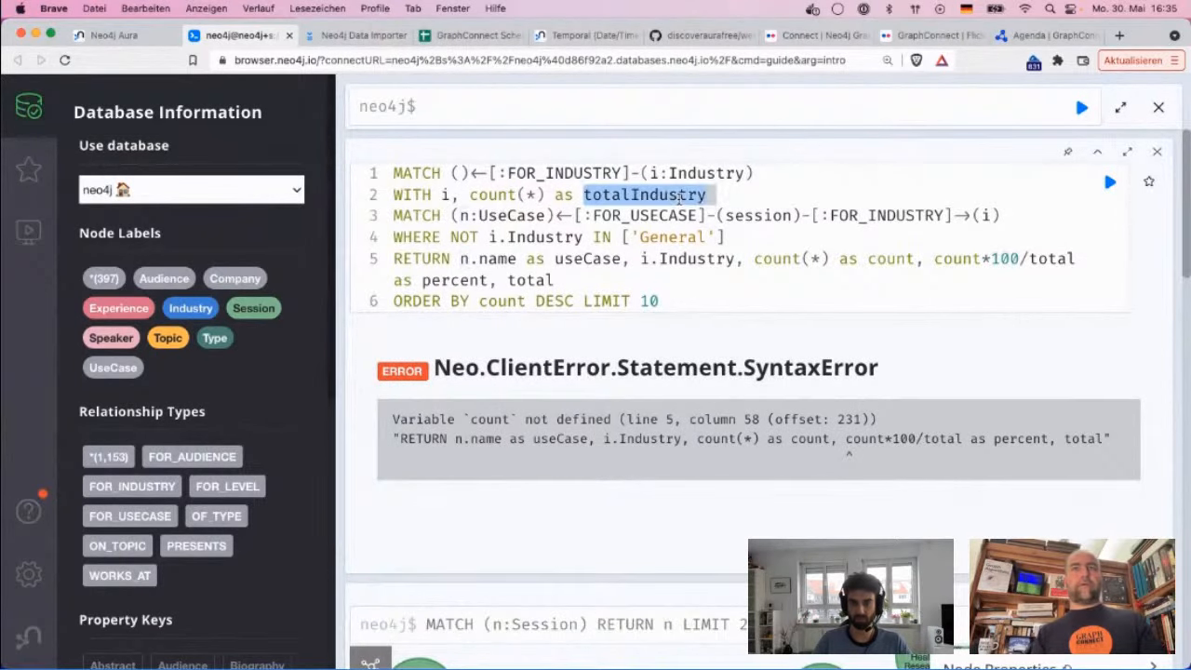
{"action": "double_click", "coordinate": [1049, 372]}
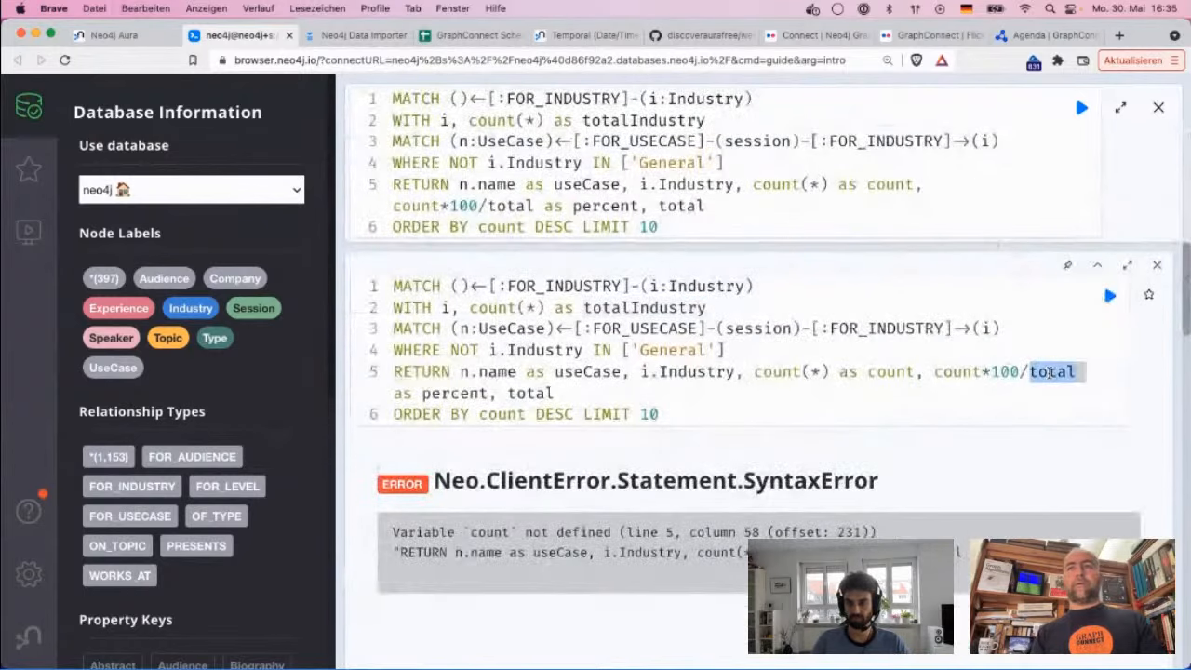
{"action": "type", "text": "ORDER BY count DESC LIMIT 10"}
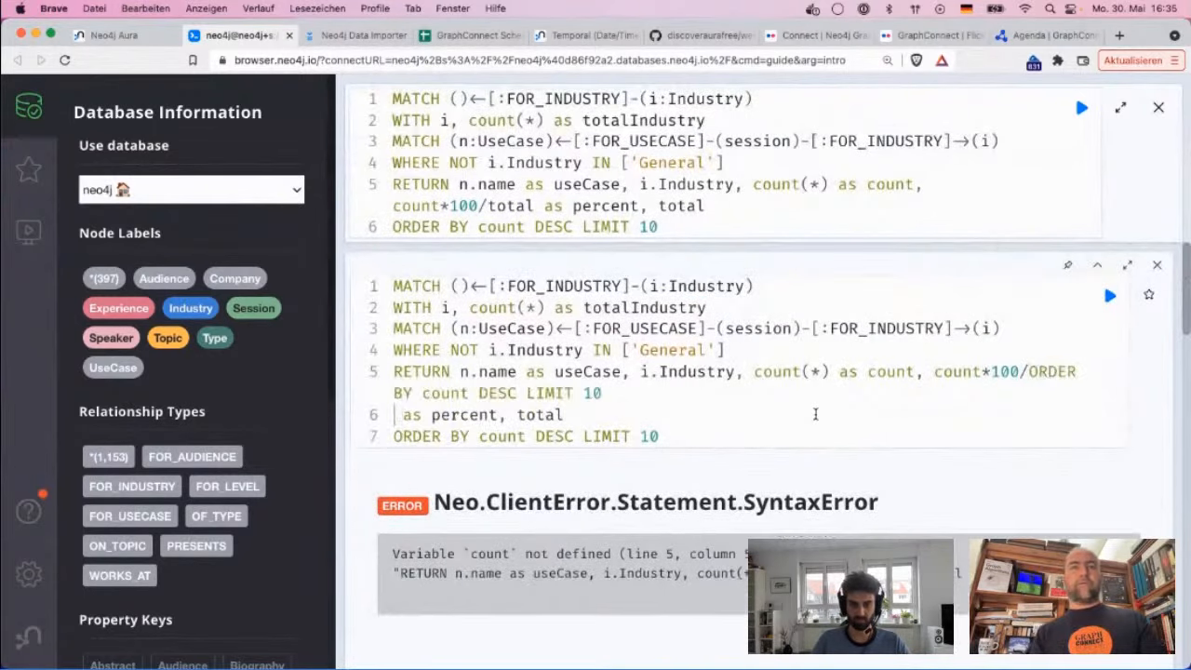
{"action": "key", "text": "super+z"}
Replace total with totalIndustry in both the percent expression and the last RETURN column, and run the query.
{"action": "double_click", "coordinate": [613, 307]}
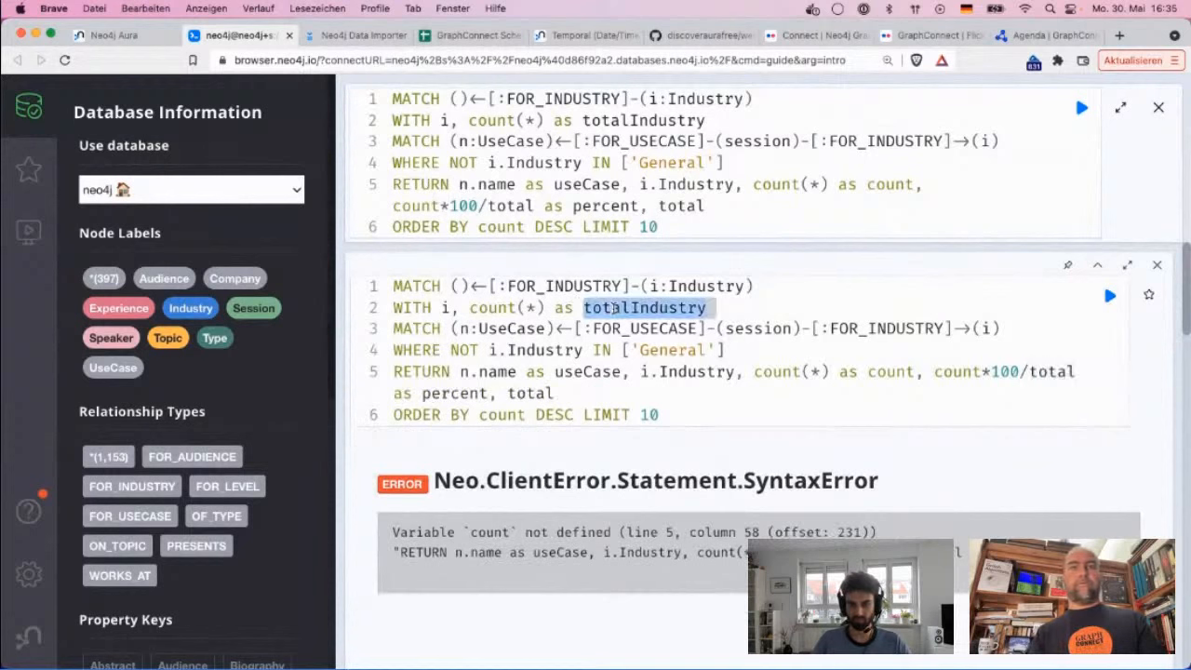
{"action": "type", "text": "c"}
{"action": "key", "text": "super+z"}
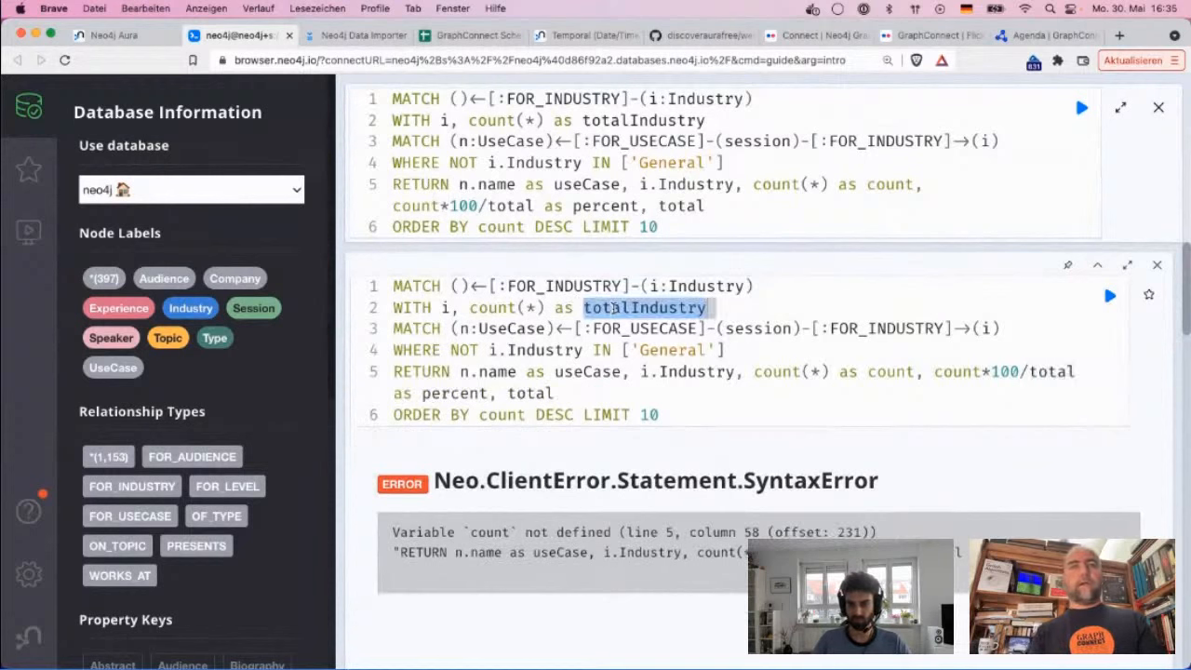
{"action": "double_click", "coordinate": [1051, 372]}
{"action": "type", "text": "toal"}
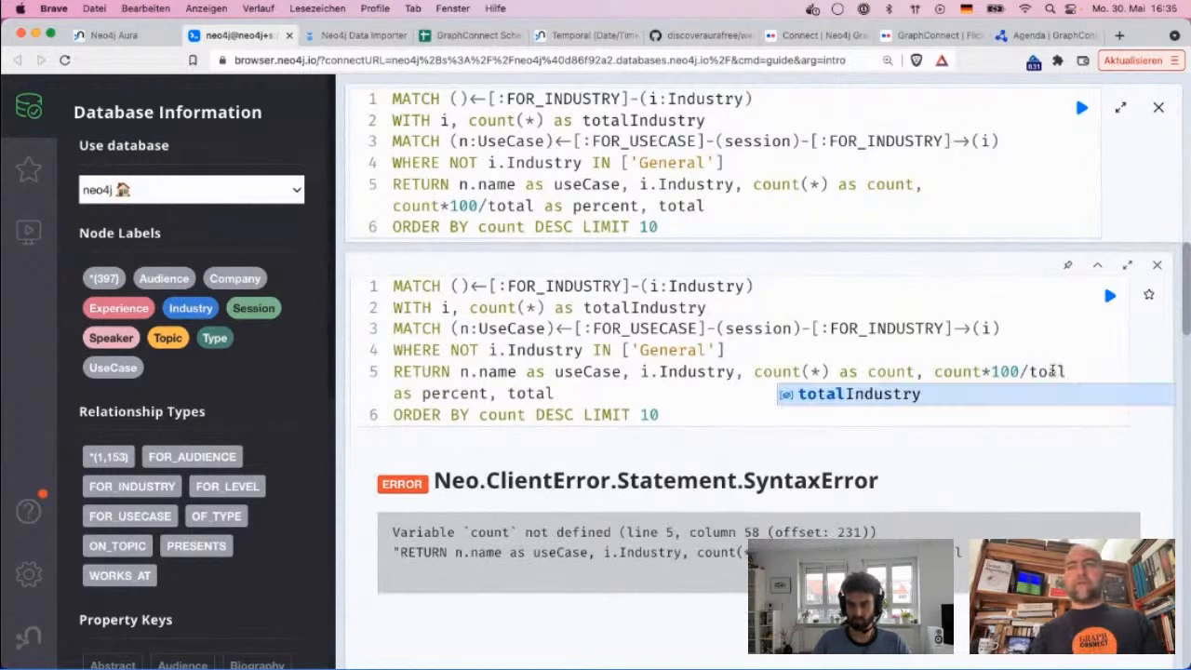
{"action": "key", "text": "BackSpace"}
{"action": "key", "text": "Return"}
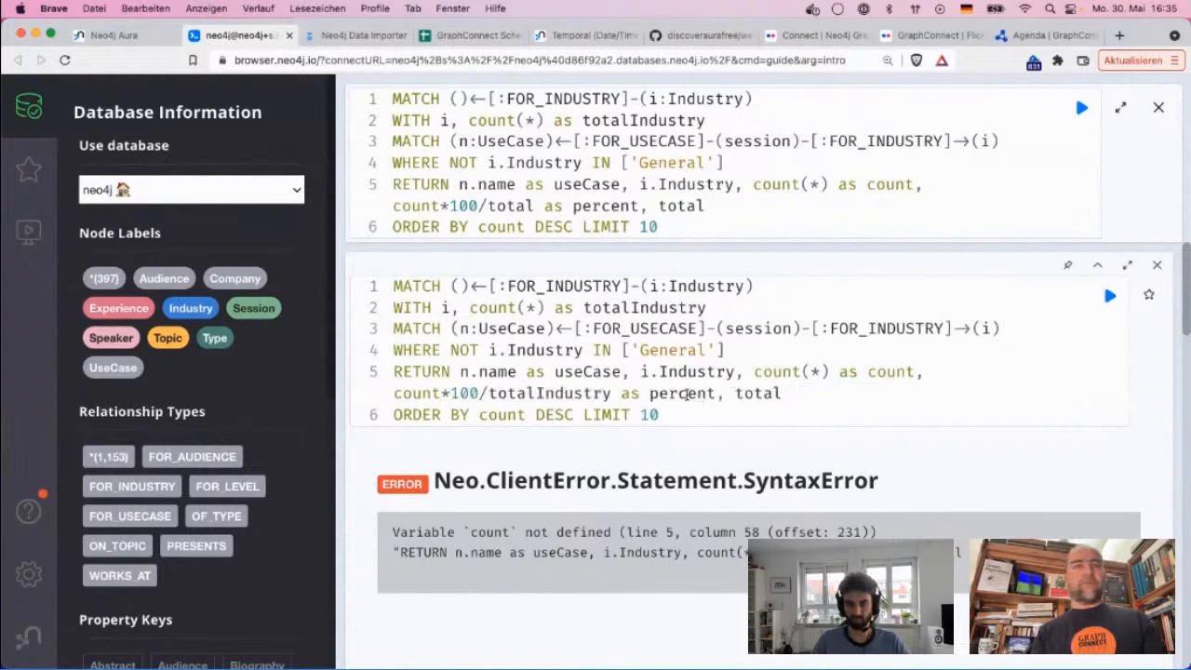
{"action": "left_click", "coordinate": [793, 391]}
{"action": "key", "text": "ctrl+space"}
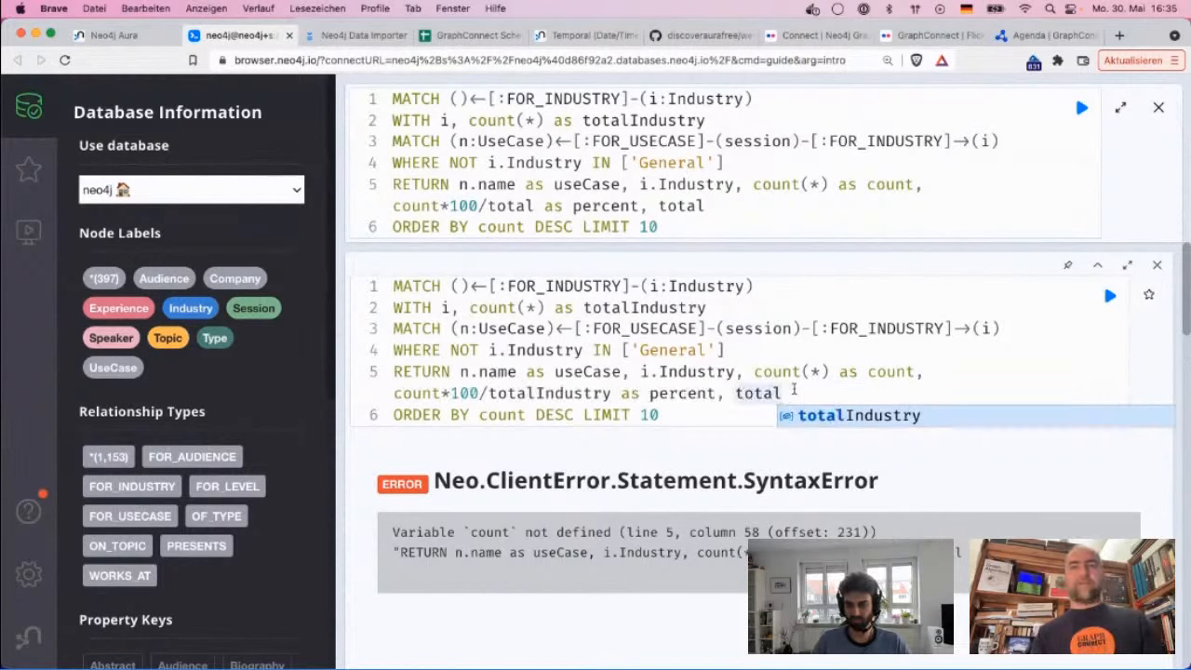
{"action": "key", "text": "Return"}
{"action": "key", "text": "ctrl+Return"}
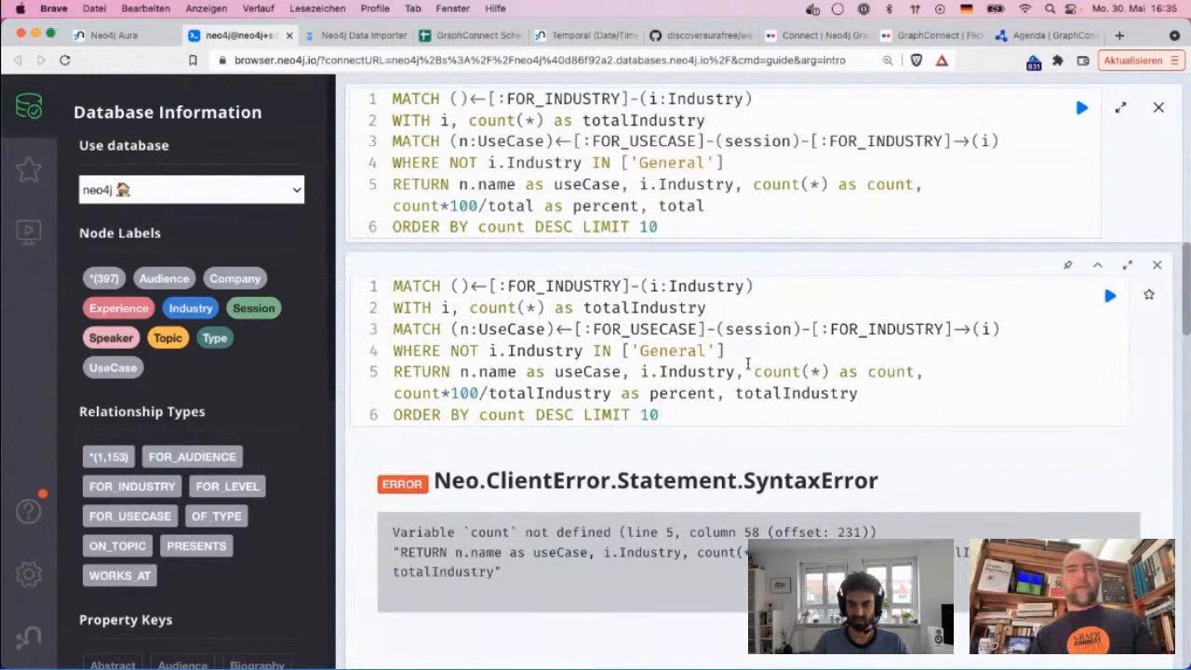
Try to turn the RETURN clause into a WITH clause ending in totalIndustry, with the percent expression on its own line.
{"action": "left_click", "coordinate": [743, 392]}
{"action": "left_click", "coordinate": [742, 383]}
{"action": "key", "text": "End"}
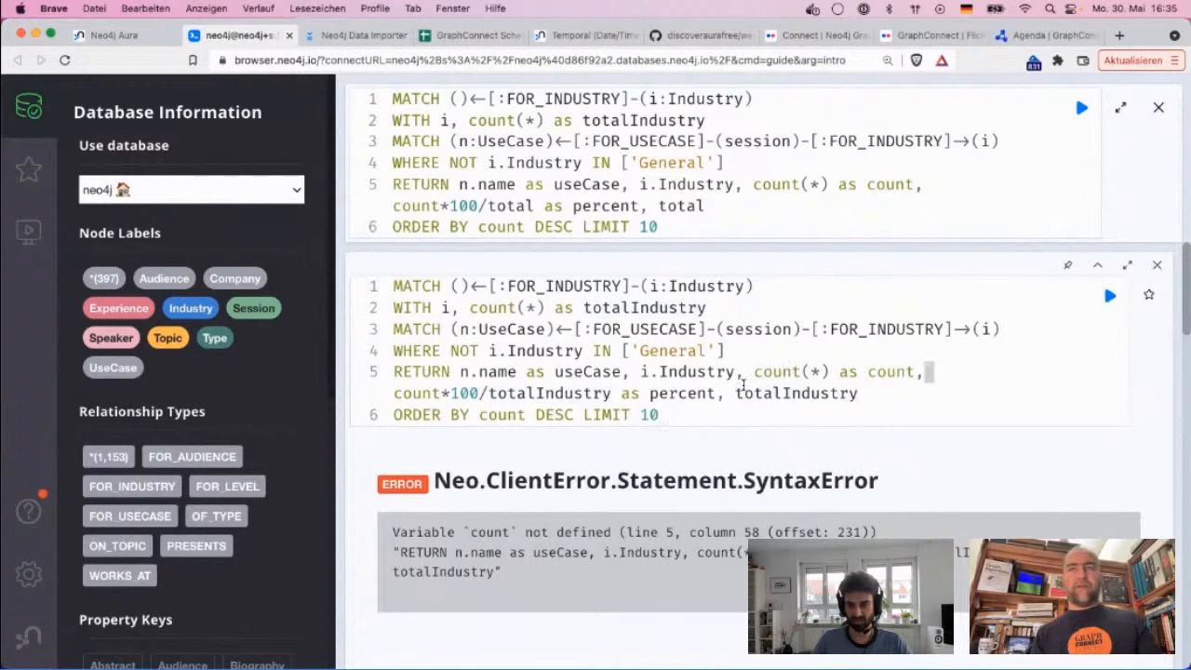
{"action": "key", "text": "shift+Right"}
{"action": "type", "text": "to"}
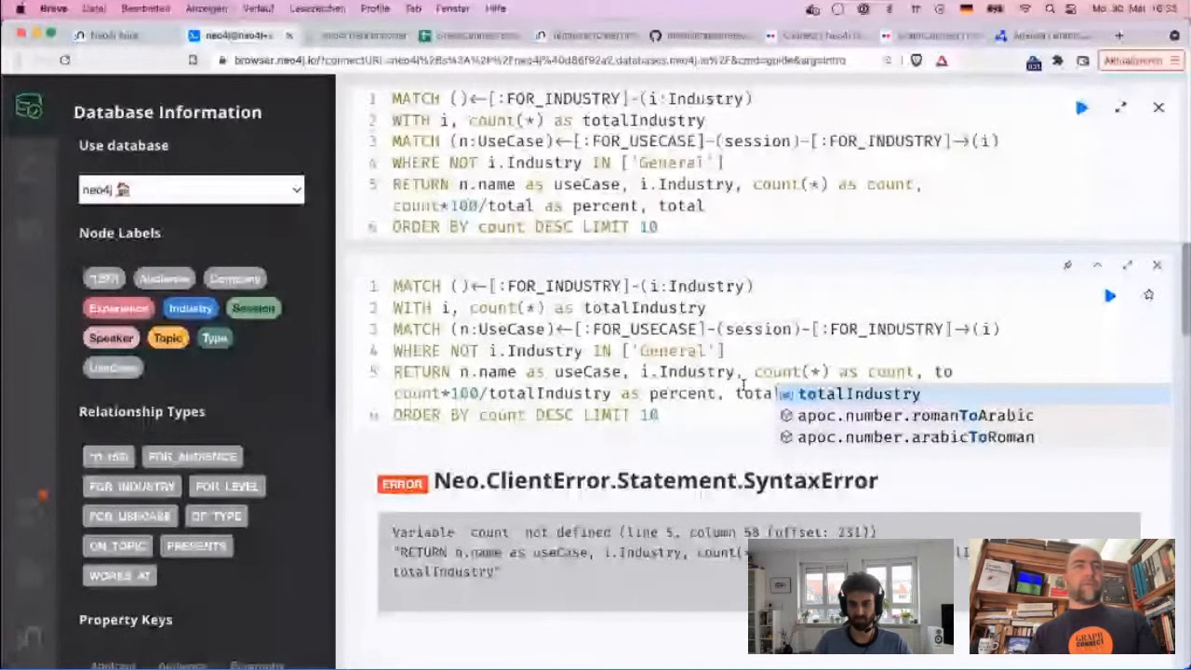
{"action": "key", "text": "Return"}
{"action": "key", "text": "Return"}
{"action": "key", "text": "Up"}
{"action": "key", "text": "alt+shift+Right"}
{"action": "type", "text": "WITH"}
{"action": "key", "text": "shift+Right"}
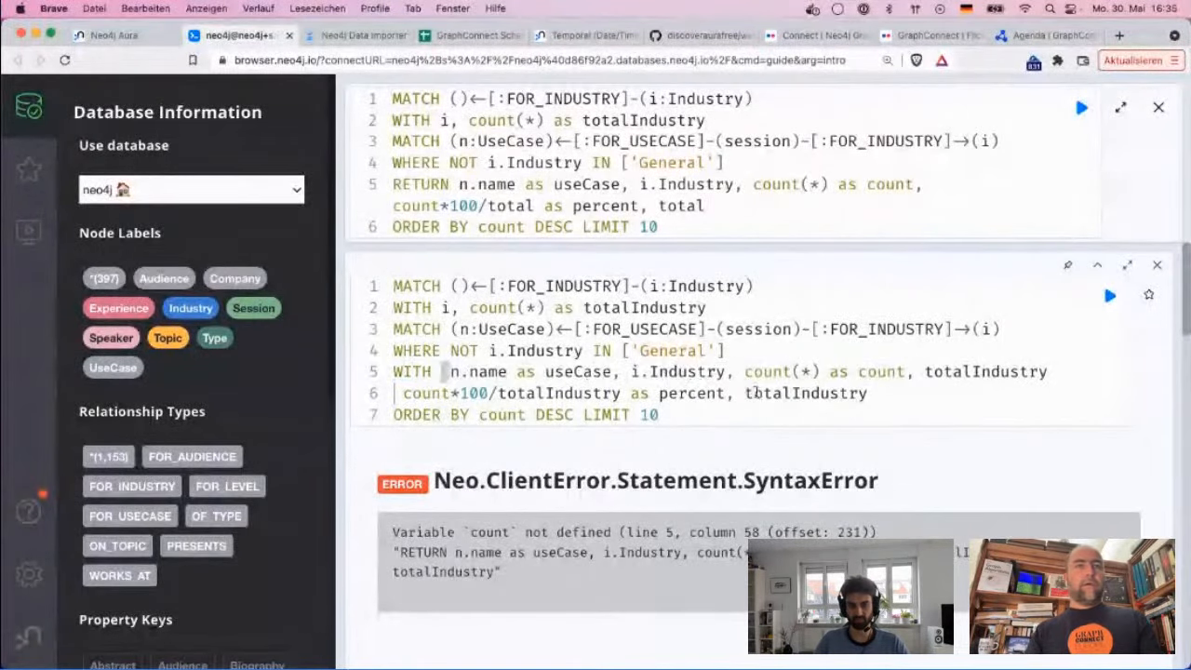
{"action": "key", "text": "BackSpace"}
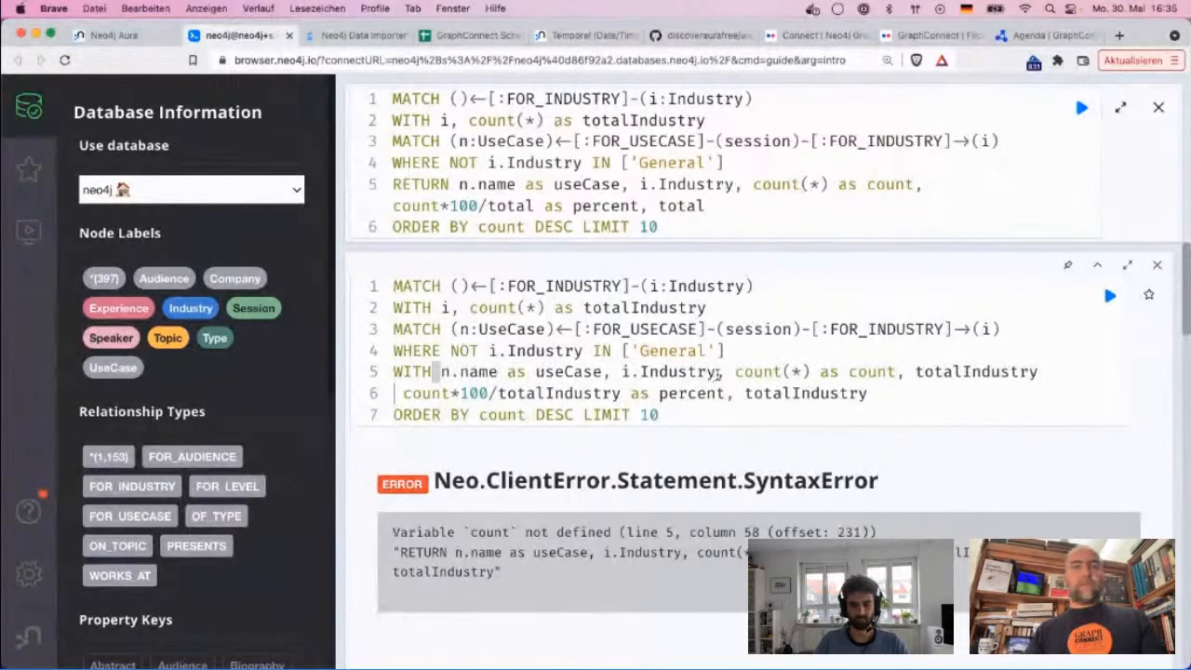
Alias i.Industry as industry in the new WITH clause and begin the percent line with RETURN.
{"action": "left_click", "coordinate": [717, 372]}
{"action": "type", "text": "as"}
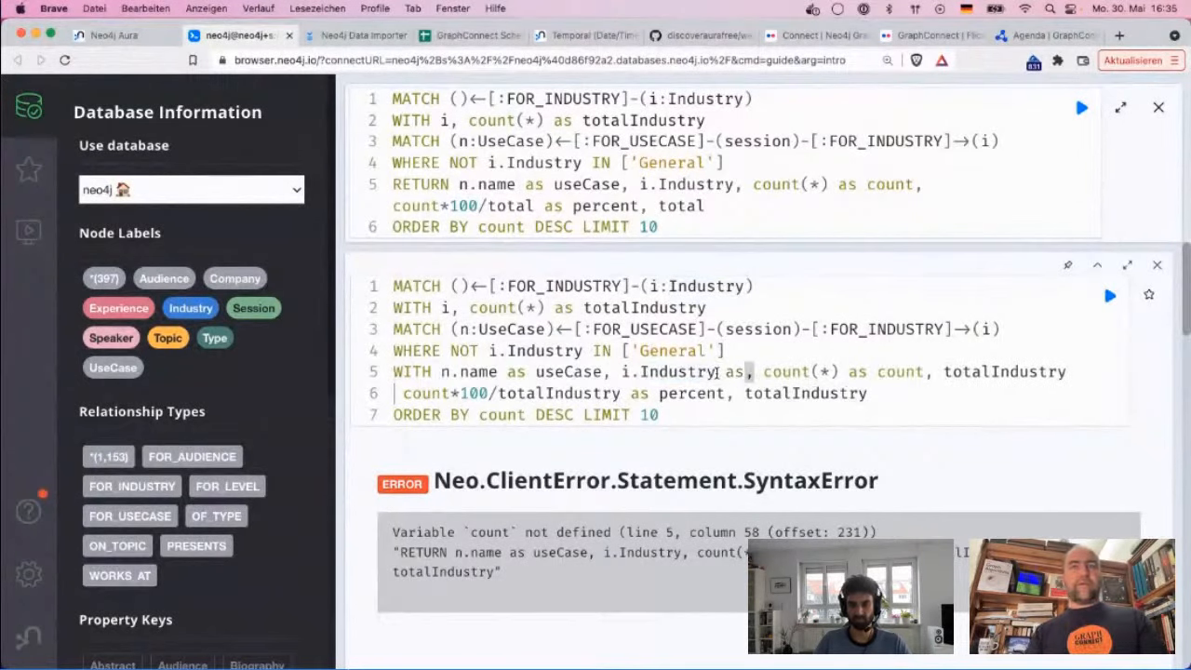
{"action": "type", "text": " ind"}
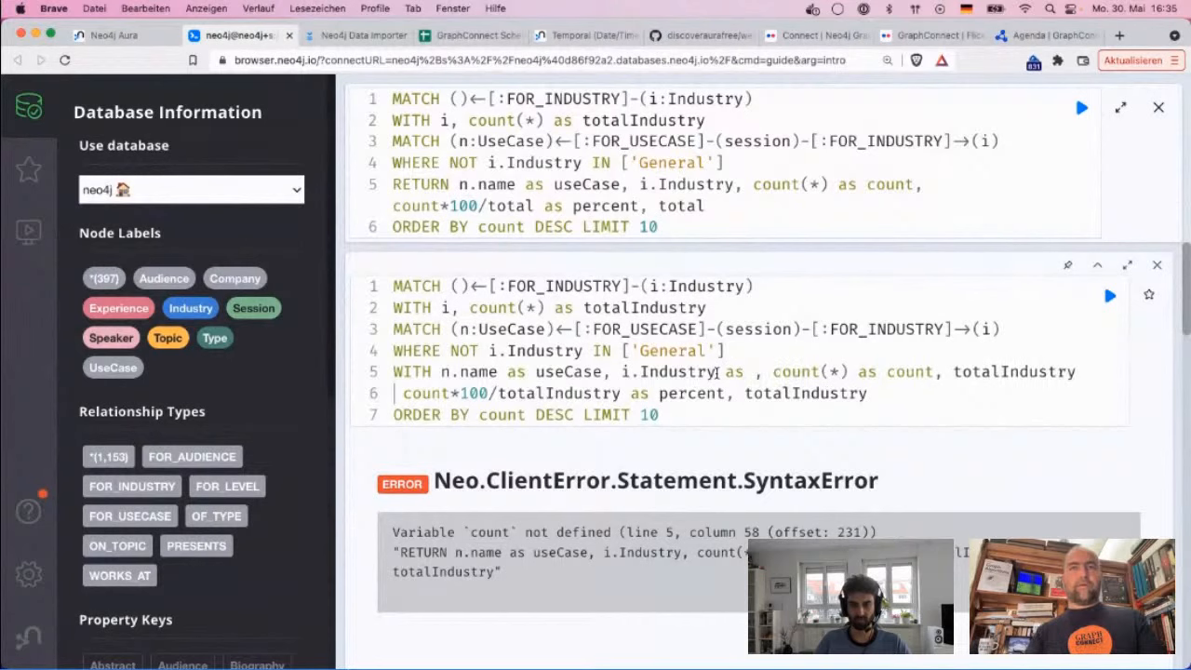
{"action": "type", "text": "ustry"}
{"action": "left_click", "coordinate": [421, 410]}
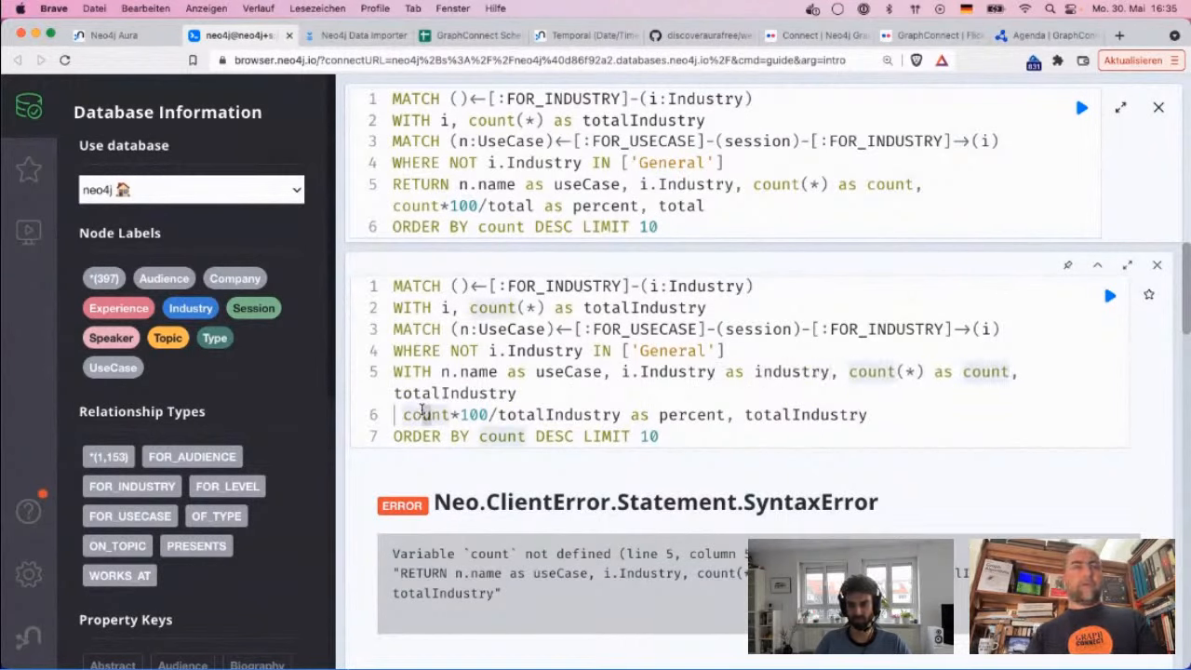
{"action": "type", "text": "RETURn"}
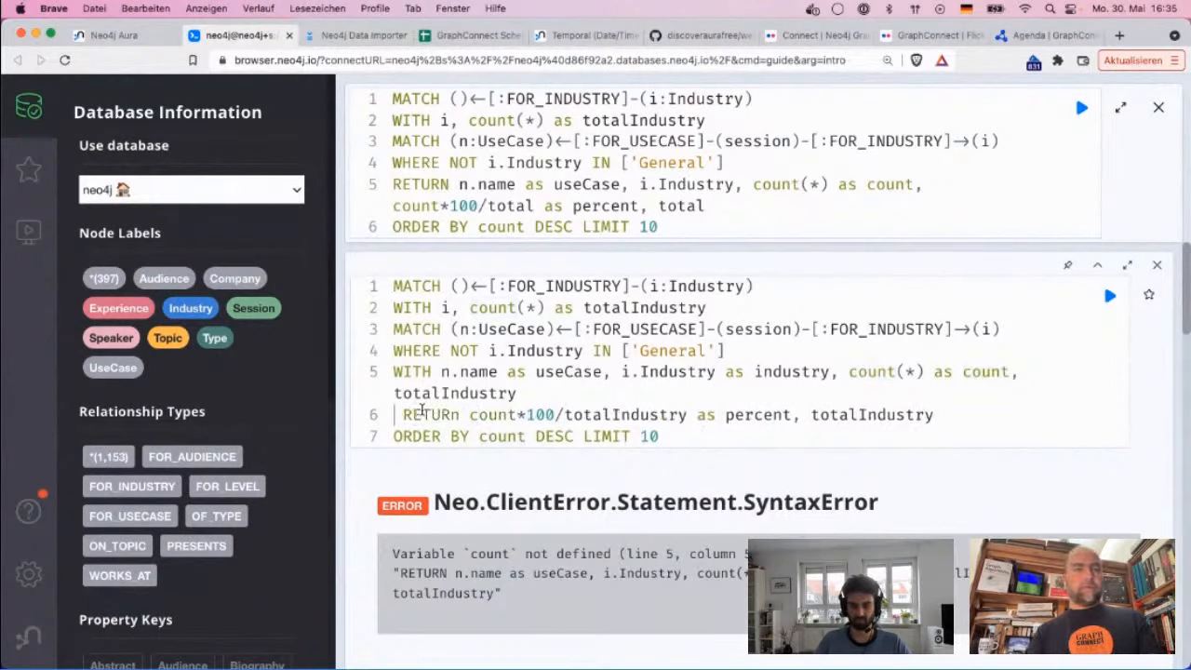
{"action": "double_click", "coordinate": [422, 410]}
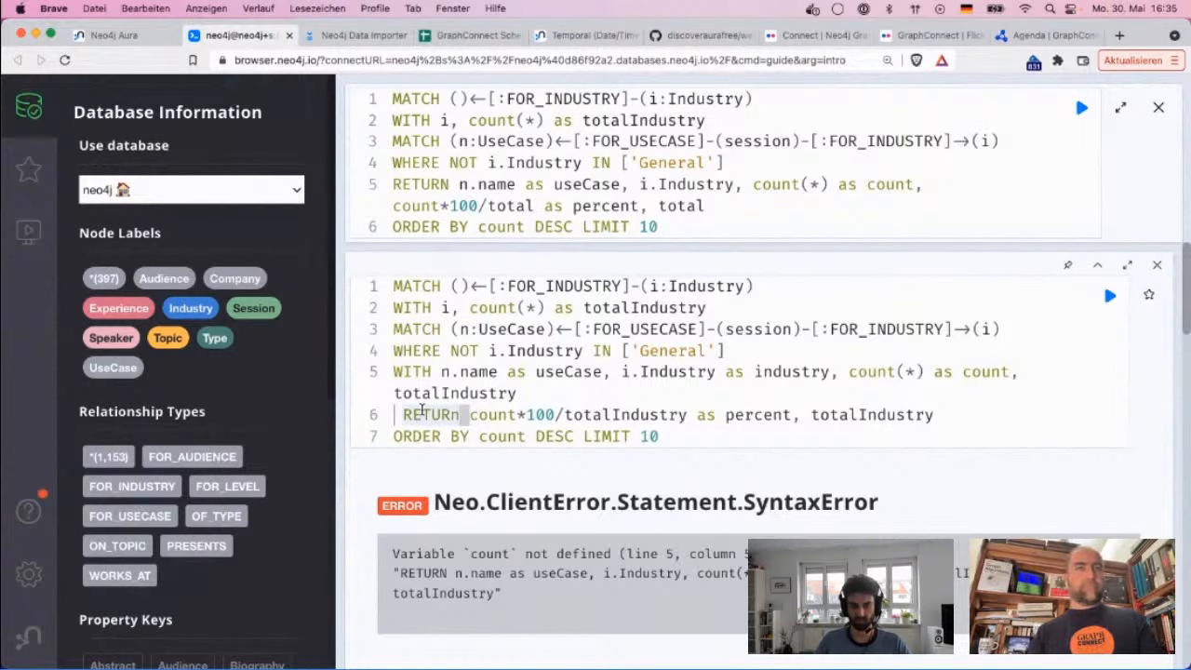
Restore the previous query with its single RETURN clause, change the percent expression to count(*)*100/total, and run it.
{"action": "key", "text": "super+Up"}
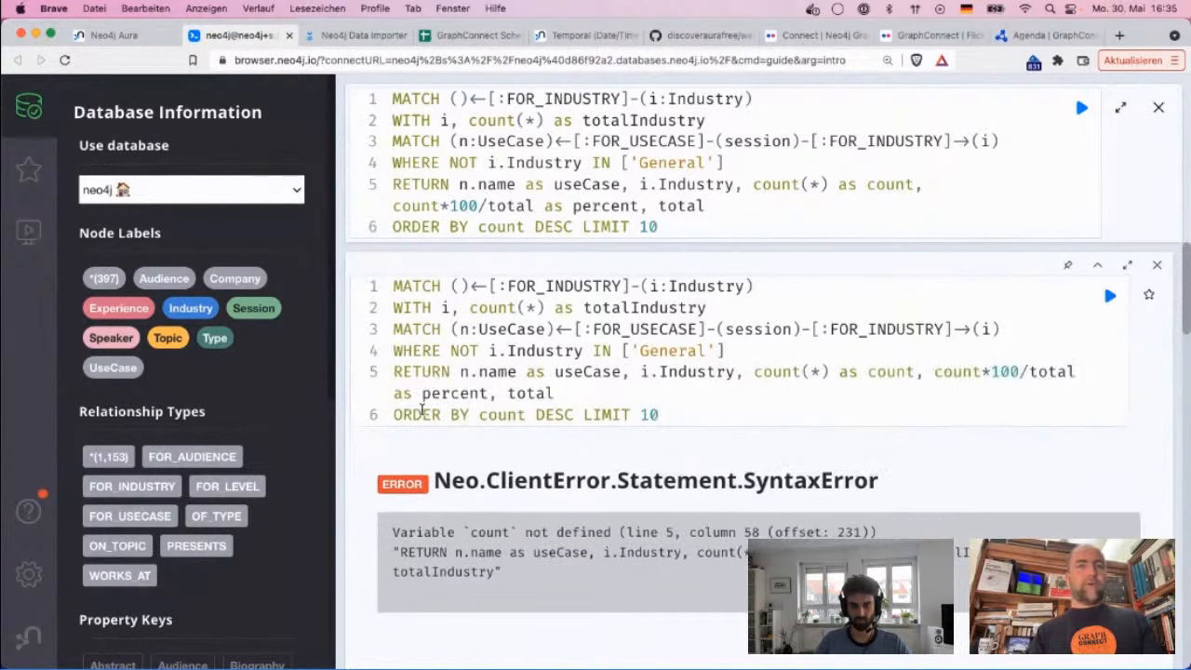
{"action": "left_click", "coordinate": [982, 371]}
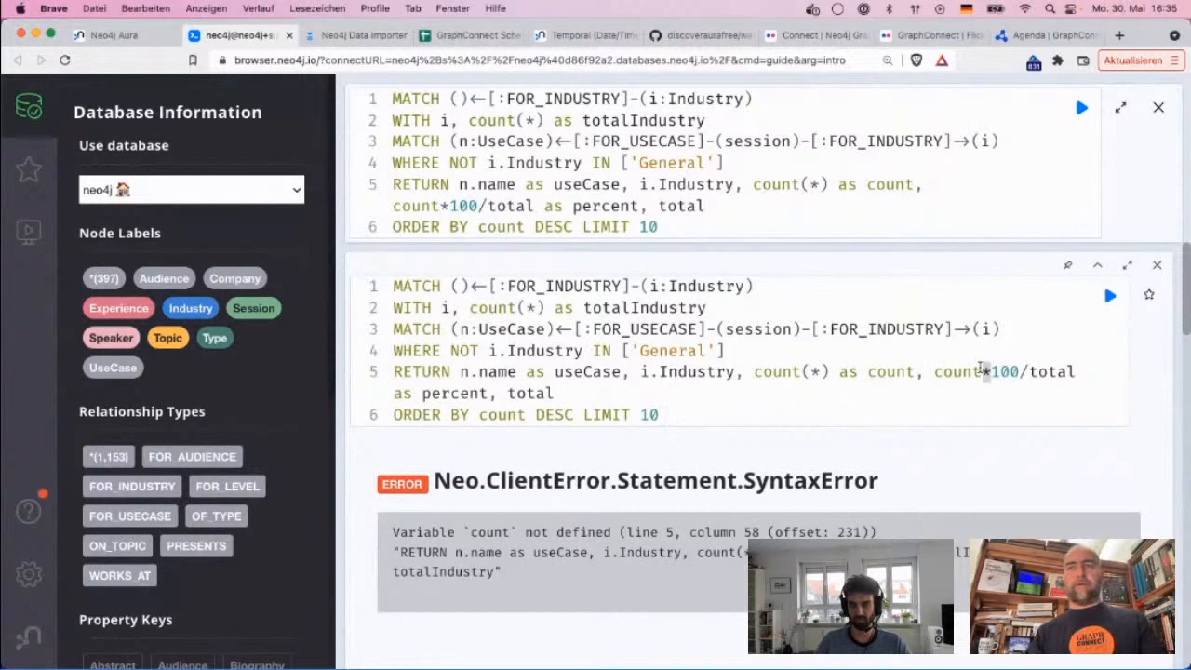
{"action": "type", "text": "(*)"}
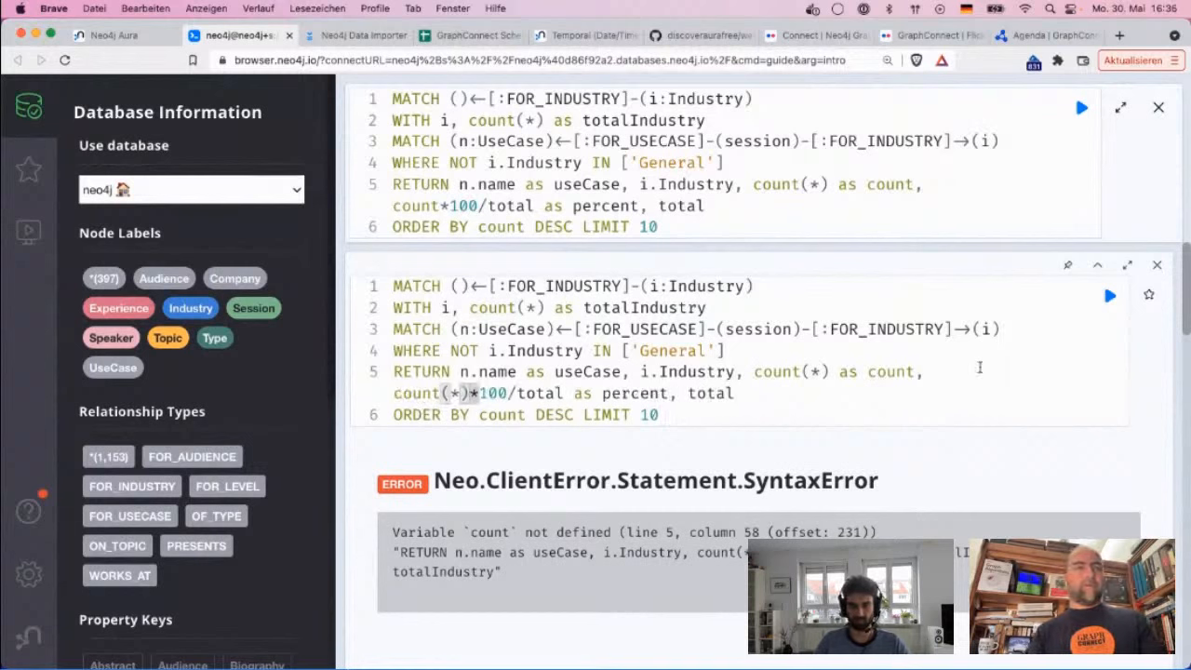
{"action": "key", "text": "Right"}
{"action": "key", "text": "super+Return"}
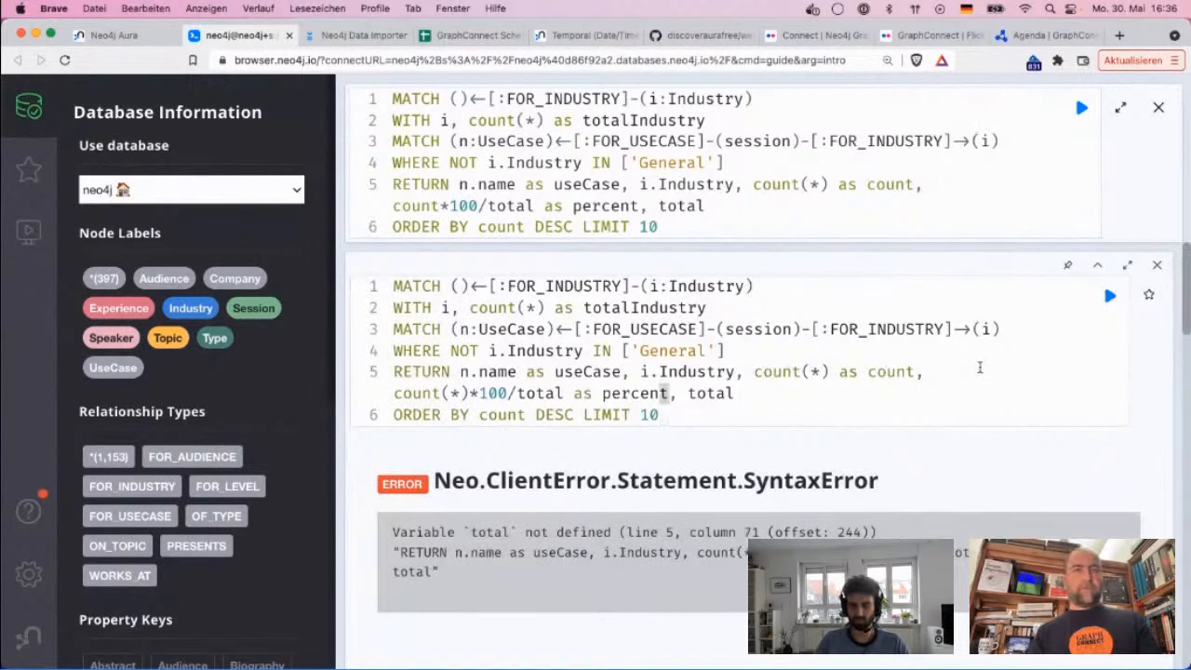
Complete total to totalIndustry in the count(*)*100 percent expression and in the final RETURN column, and rerun the query.
{"action": "key", "text": "Left"}
{"action": "key", "text": "Left"}
{"action": "key", "text": "Left"}
{"action": "key", "text": "Left"}
{"action": "key", "text": "Left"}
{"action": "key", "text": "Left"}
{"action": "key", "text": "Left"}
{"action": "key", "text": "Left"}
{"action": "key", "text": "Left"}
{"action": "key", "text": "Left"}
{"action": "key", "text": "ctrl+space"}
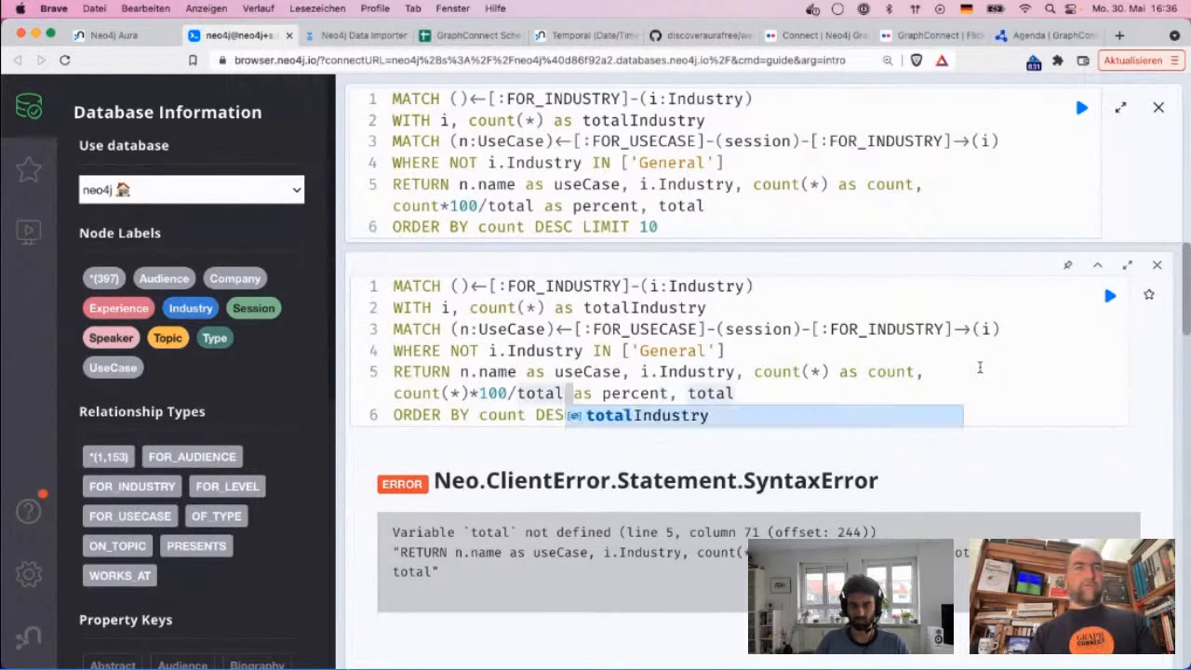
{"action": "key", "text": "Return"}
{"action": "key", "text": "End"}
{"action": "key", "text": "ctrl+space"}
{"action": "key", "text": "Return"}
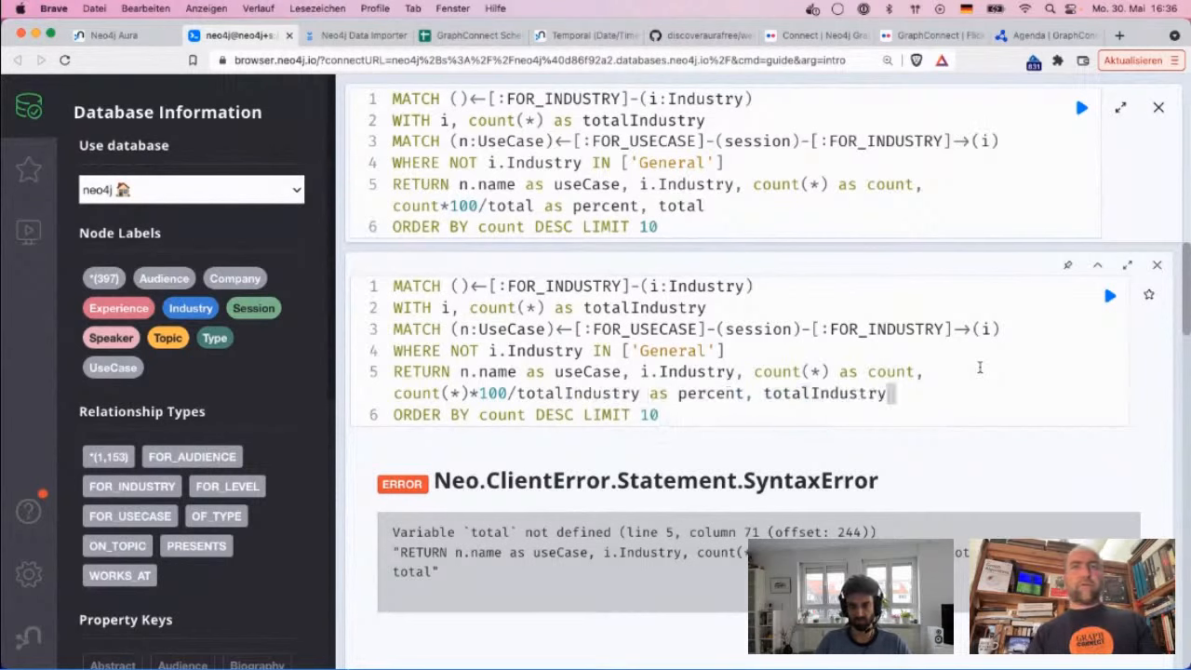
{"action": "key", "text": "Down"}
{"action": "key", "text": "super+Return"}
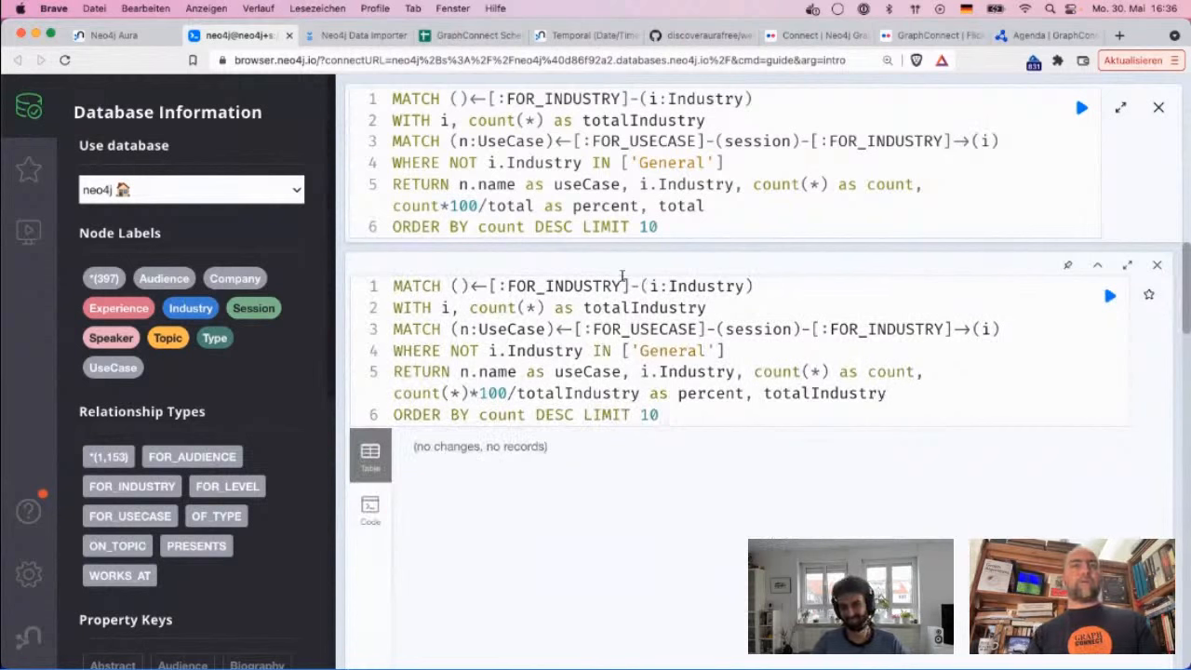
Reverse the FOR_INDUSTRY relationship in the first MATCH to ()-[:FOR_INDUSTRY]->(i:Industry) and run the query.
{"action": "left_click", "coordinate": [644, 286]}
{"action": "type", "text": ">"}
{"action": "left_click", "coordinate": [474, 288]}
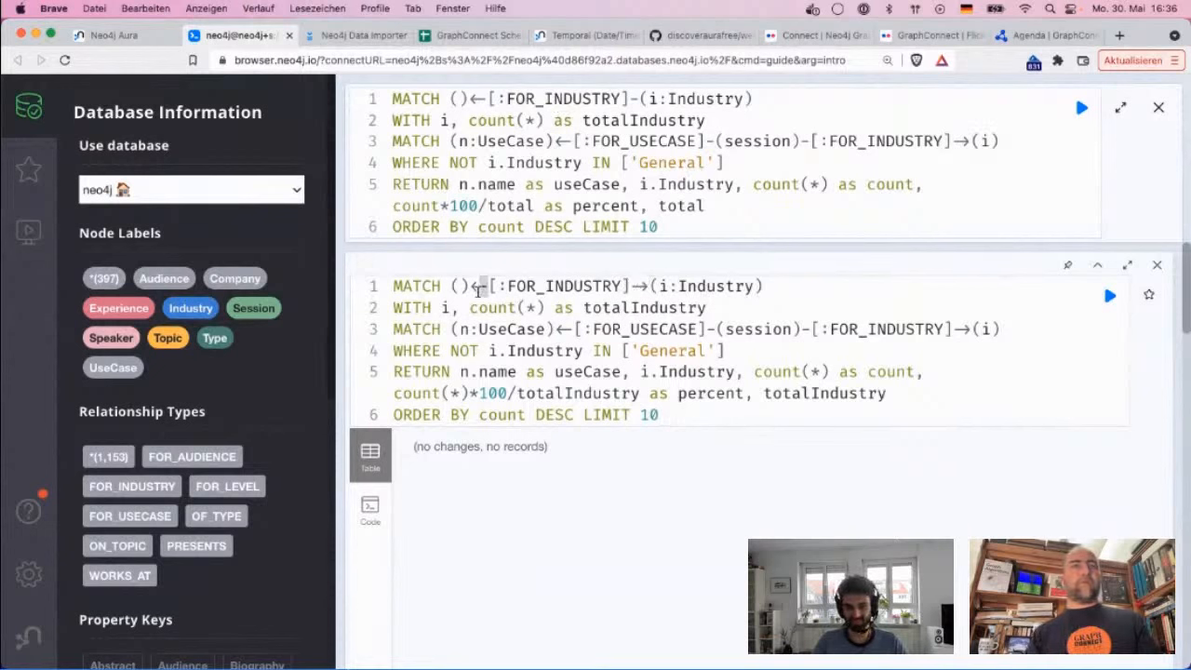
{"action": "key", "text": "BackSpace"}
{"action": "key", "text": "ctrl+Return"}
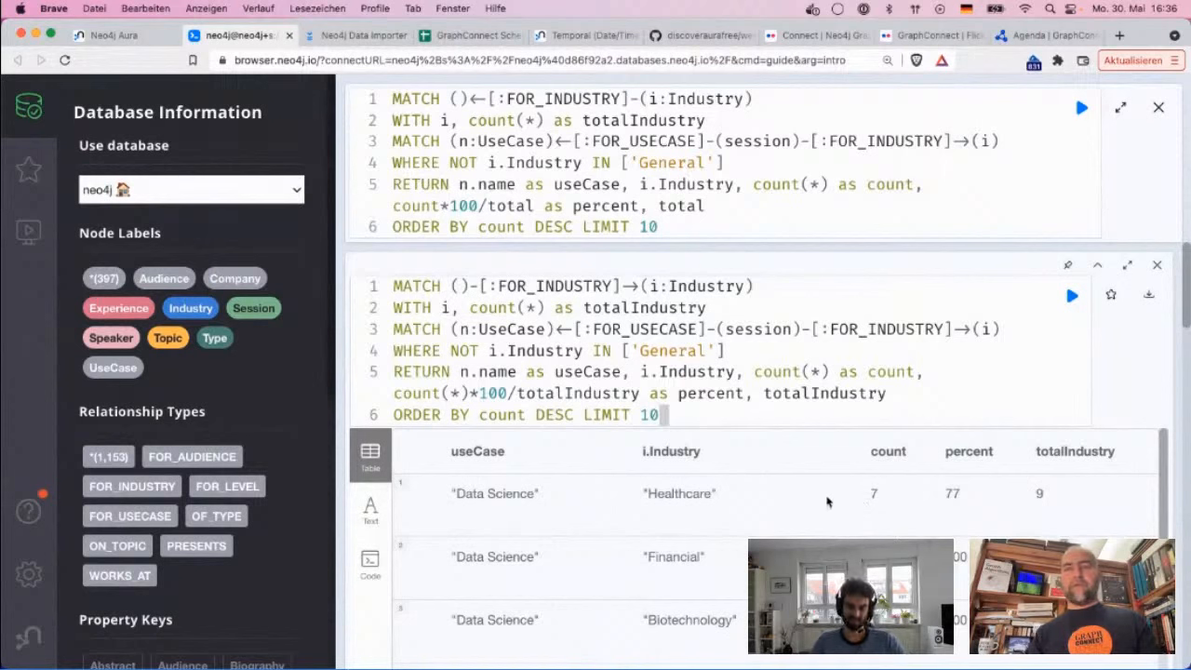
Examine the count, percent and totalIndustry values for each use case and industry in the result table.
{"action": "double_click", "coordinate": [951, 494]}
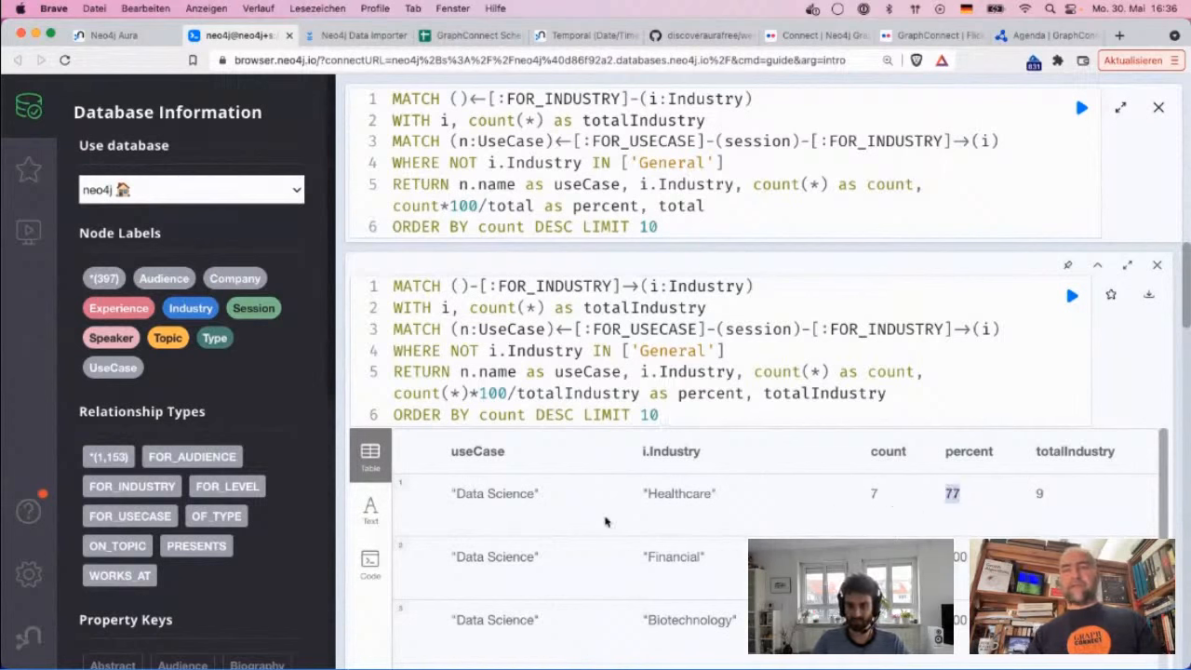
{"action": "double_click", "coordinate": [1039, 493]}
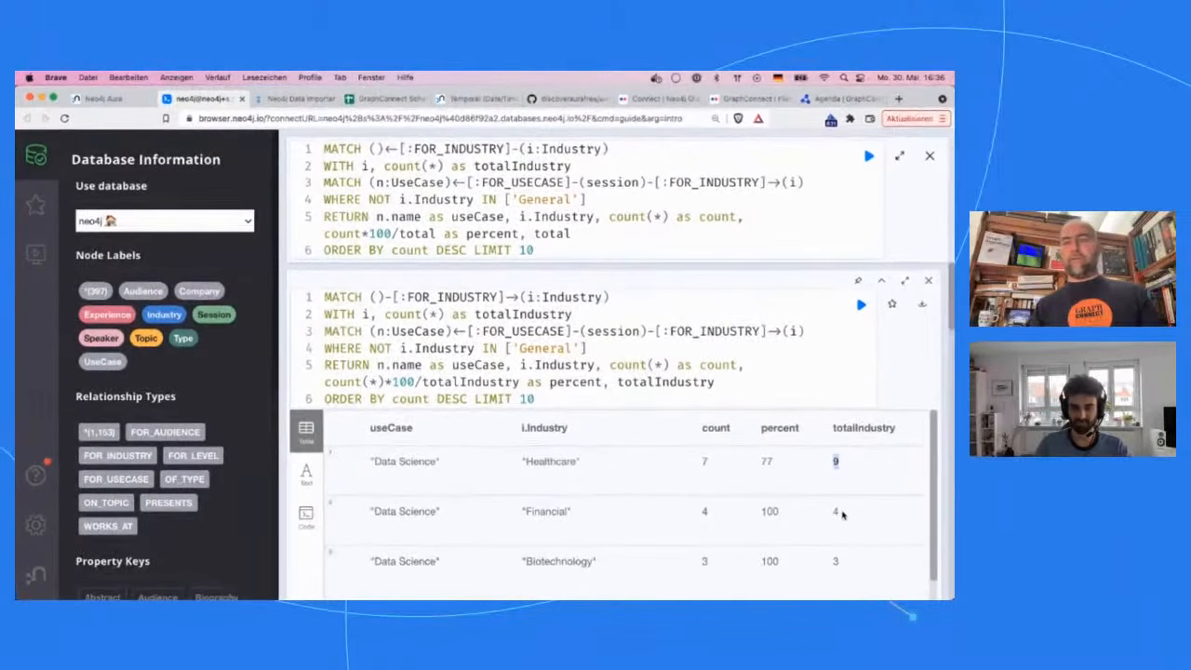
{"action": "left_click_drag", "start_coordinate": [828, 512], "coordinate": [673, 511]}
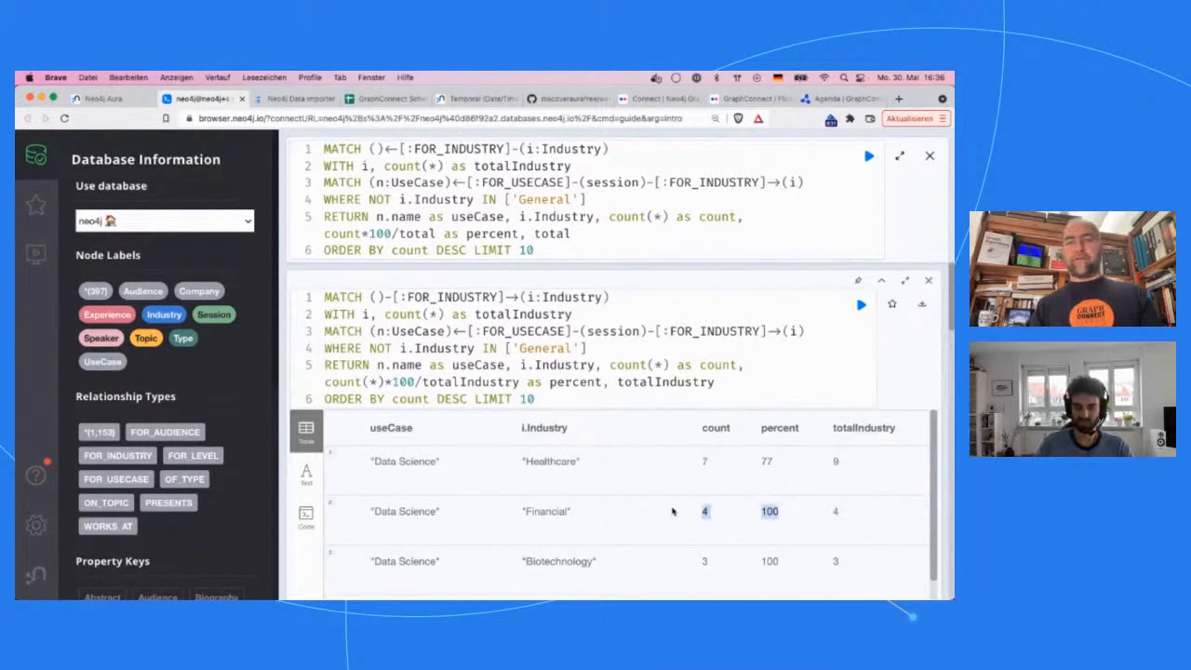
{"action": "left_click", "coordinate": [672, 511]}
{"action": "scroll", "coordinate": [672, 511], "scroll_direction": "down", "scroll_amount": 1}
{"action": "scroll", "coordinate": [673, 511], "scroll_direction": "down", "scroll_amount": 1}
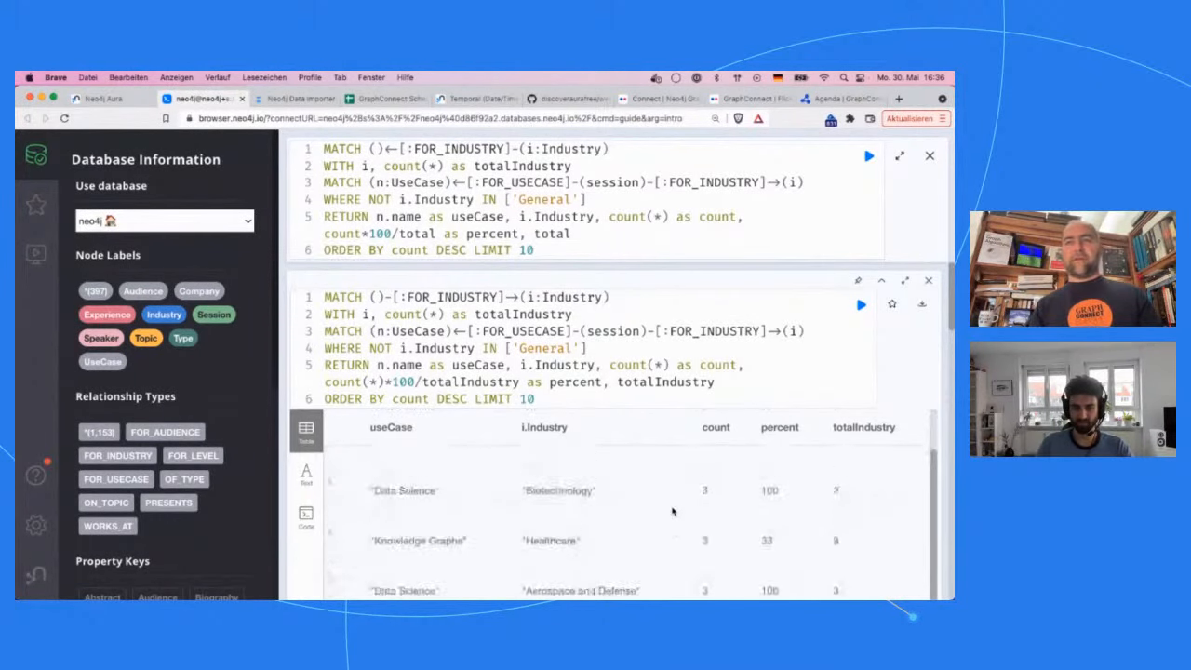
{"action": "scroll", "coordinate": [672, 511], "scroll_direction": "up", "scroll_amount": 2}
{"action": "scroll", "coordinate": [673, 511], "scroll_direction": "down", "scroll_amount": 2}
{"action": "scroll", "coordinate": [673, 511], "scroll_direction": "up", "scroll_amount": 2}
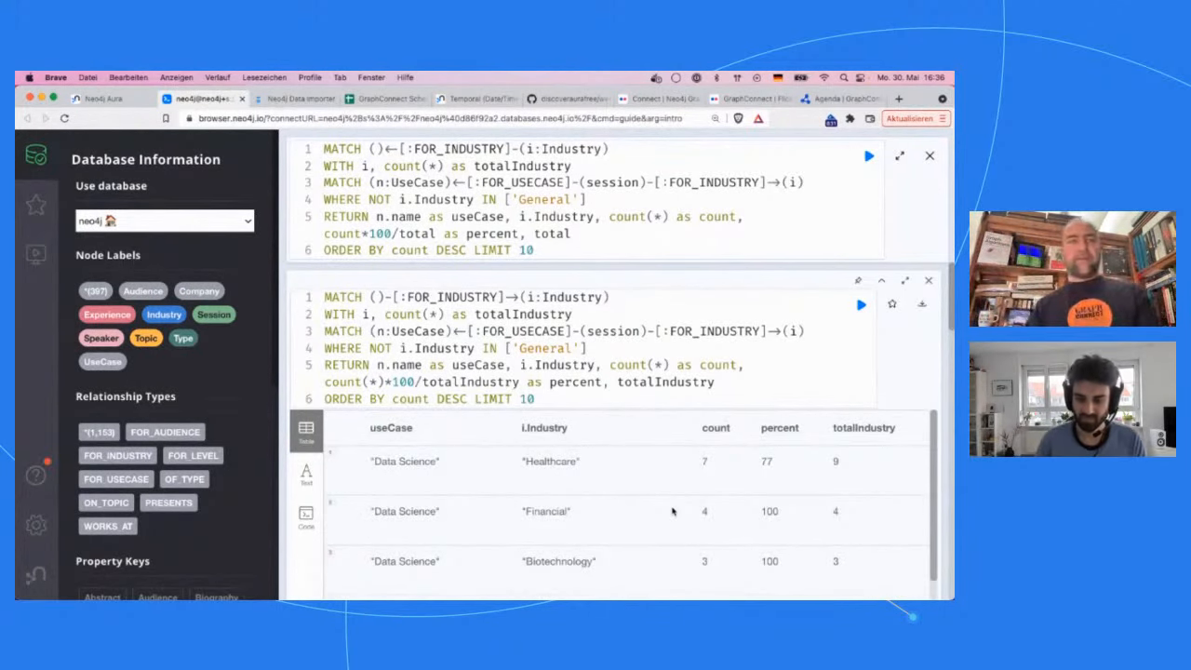
{"action": "scroll", "coordinate": [672, 511], "scroll_direction": "down", "scroll_amount": 1}
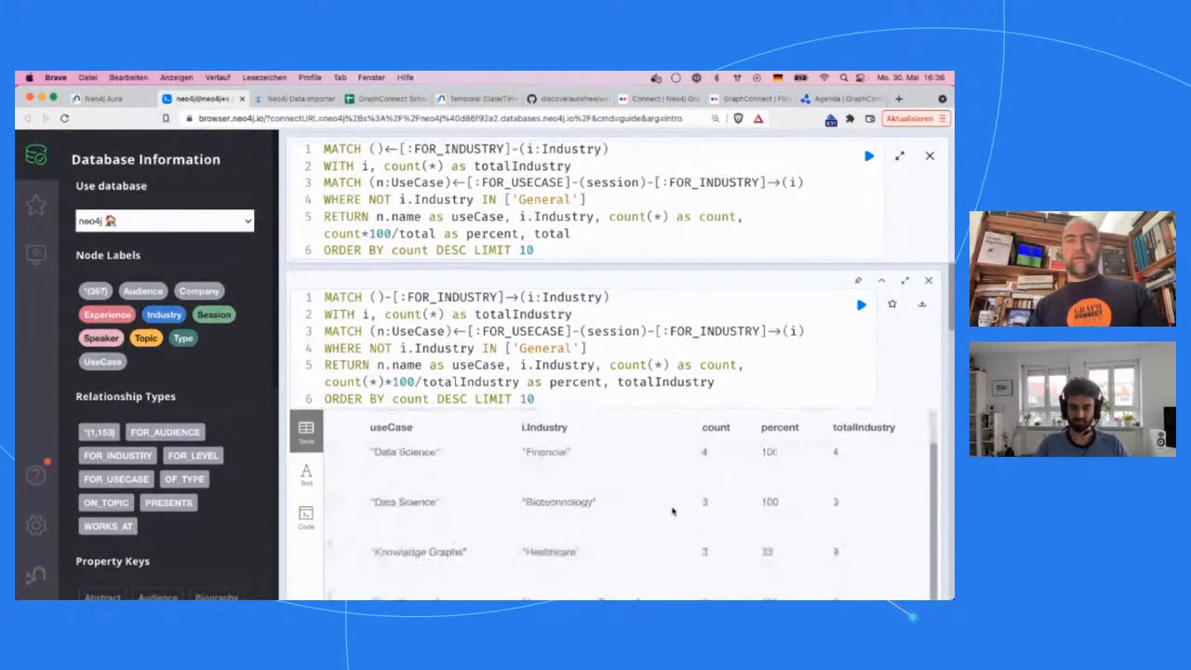
{"action": "scroll", "coordinate": [672, 510], "scroll_direction": "down", "scroll_amount": 1}
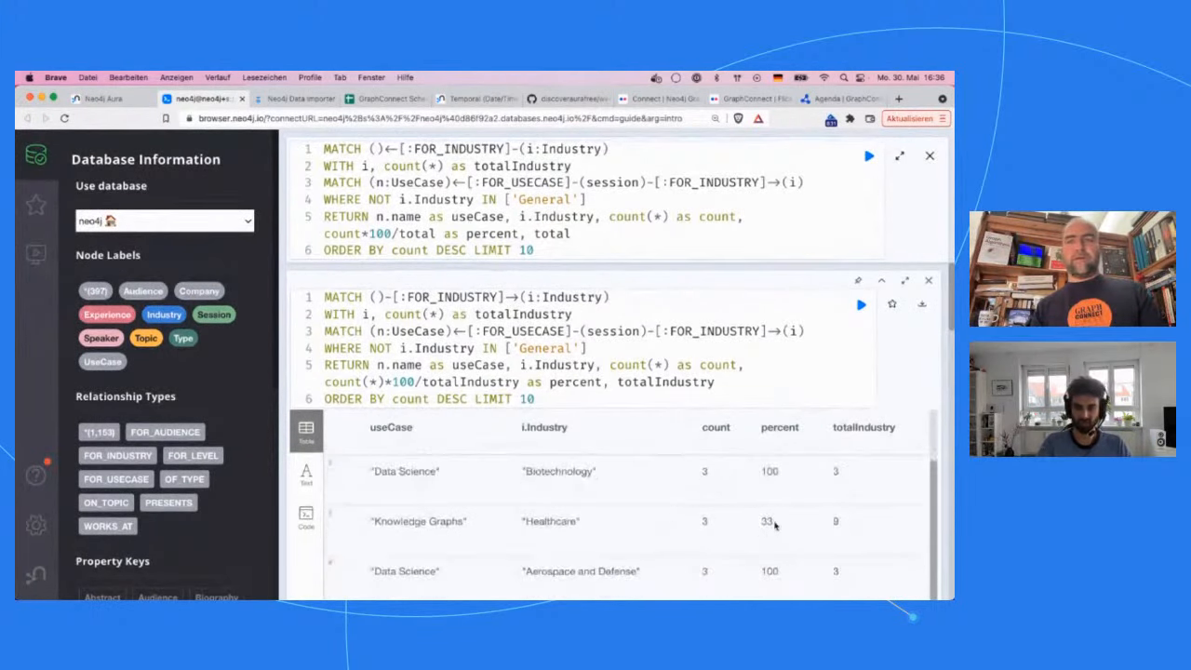
{"action": "scroll", "coordinate": [671, 543], "scroll_direction": "down", "scroll_amount": 1}
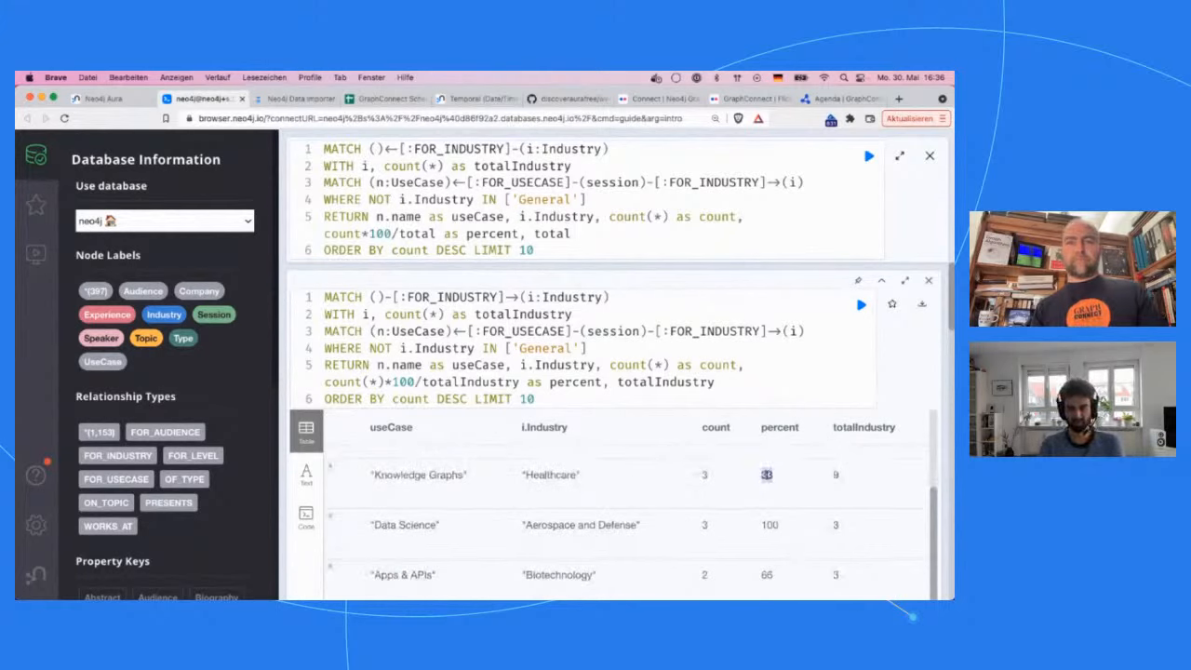
{"action": "scroll", "coordinate": [543, 503], "scroll_direction": "down", "scroll_amount": 2}
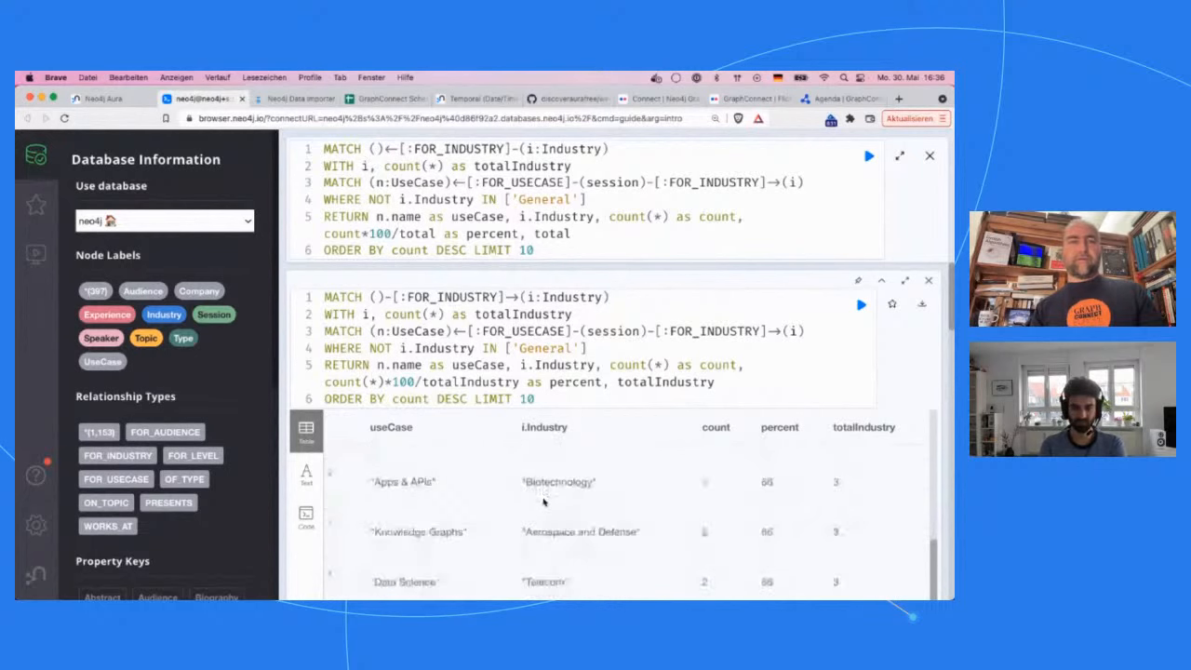
{"action": "scroll", "coordinate": [544, 502], "scroll_direction": "down", "scroll_amount": 1}
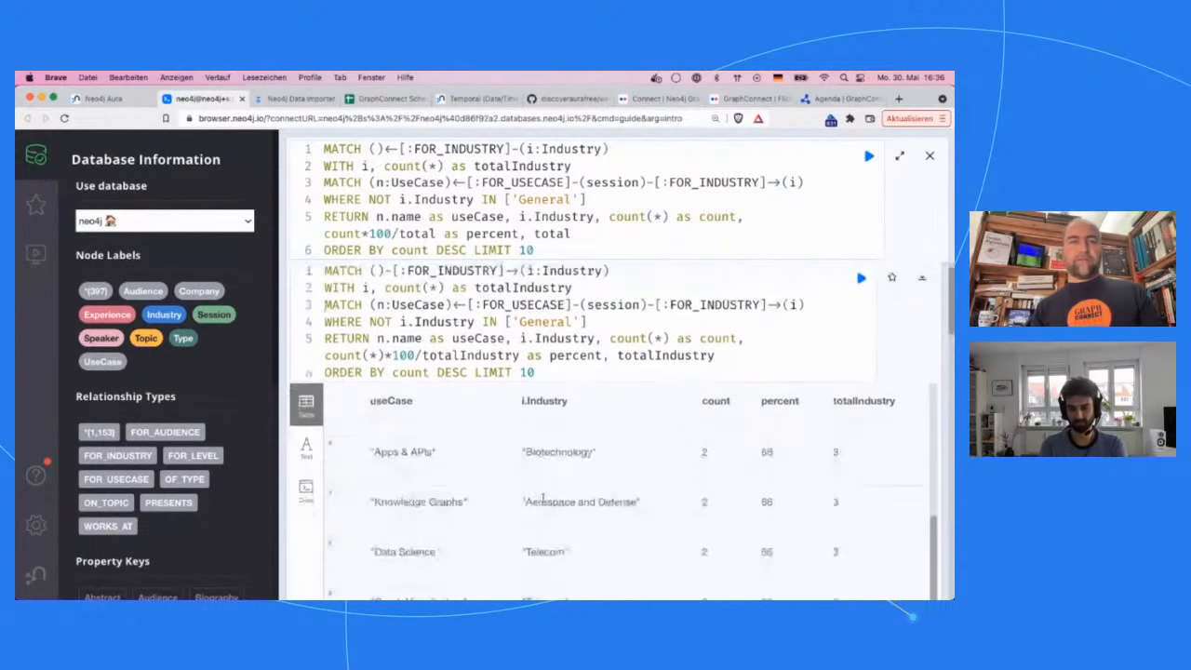
{"action": "scroll", "coordinate": [544, 498], "scroll_direction": "up", "scroll_amount": 5}
{"action": "left_click", "coordinate": [598, 216]}
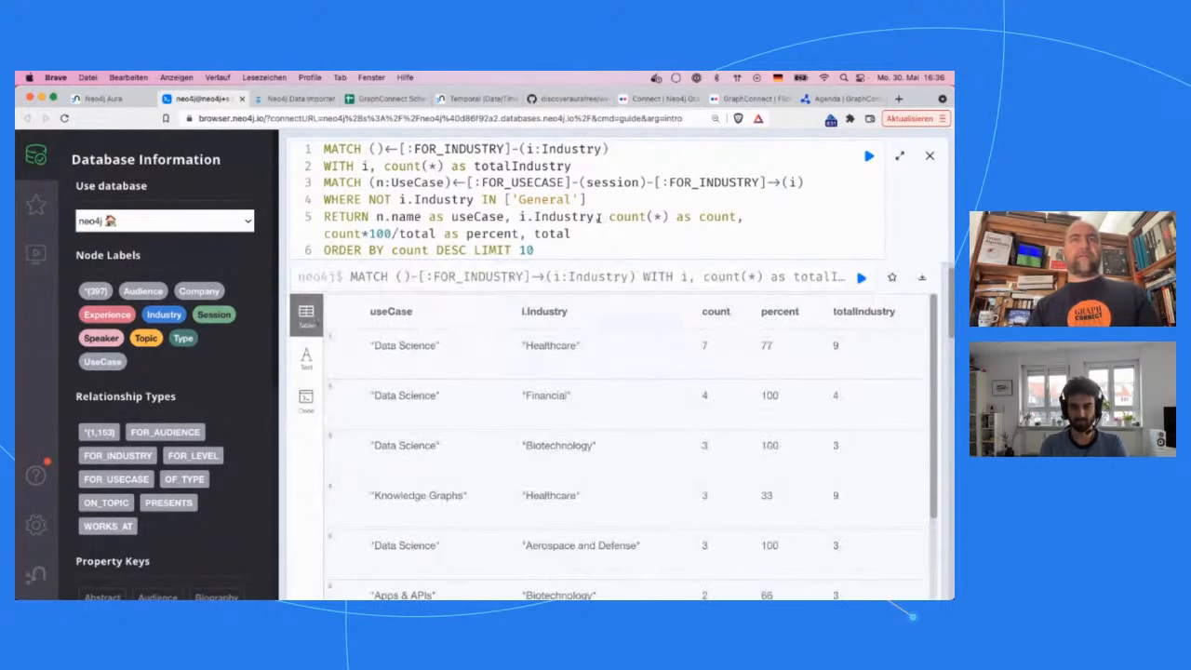
Clear the current Cypher query and list the Session nodes with the default limit of 25.
{"action": "key", "text": "Escape"}
{"action": "key", "text": "Escape"}
{"action": "key", "text": "super+a"}
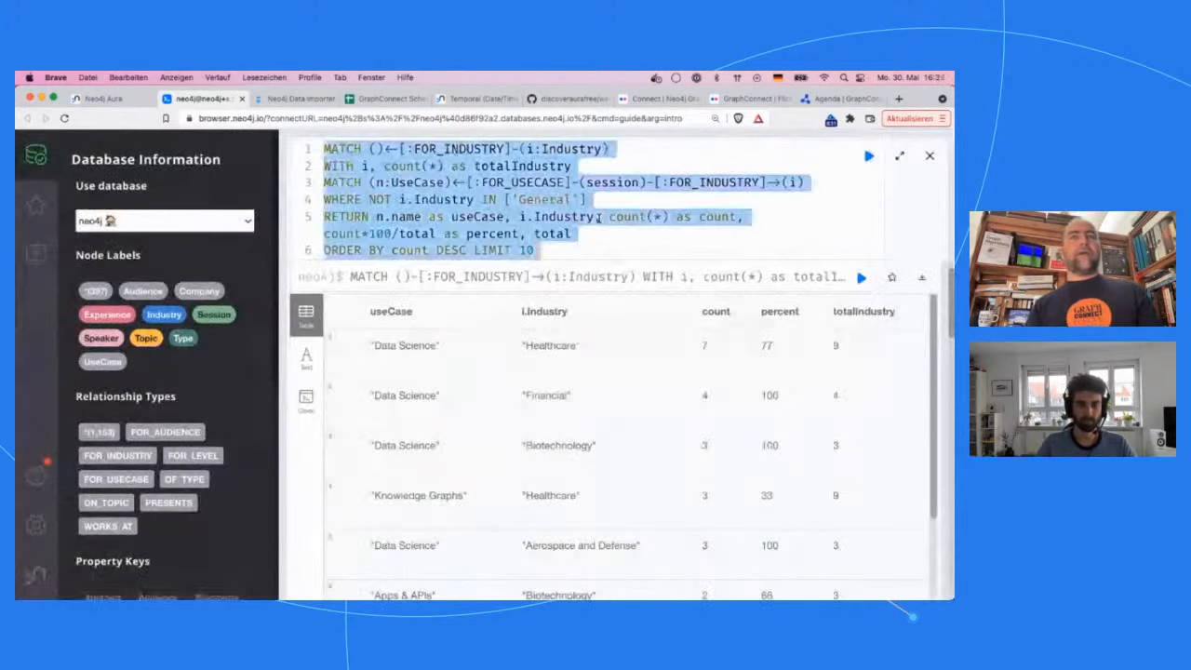
{"action": "key", "text": "BackSpace"}
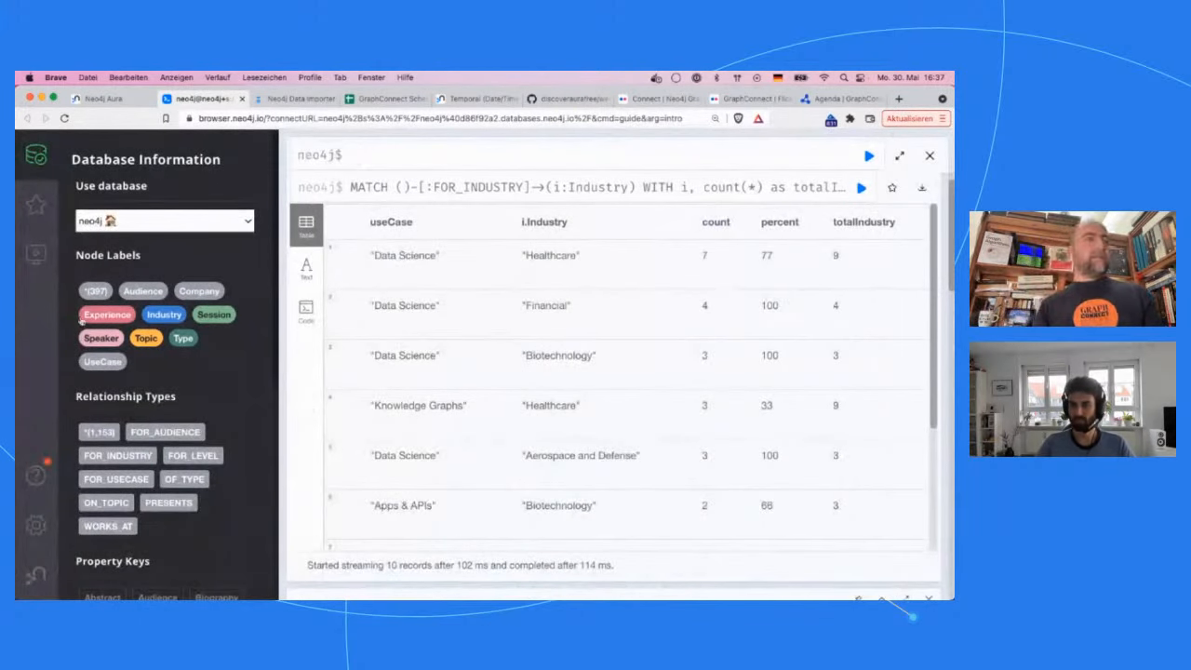
{"action": "left_click", "coordinate": [214, 314]}
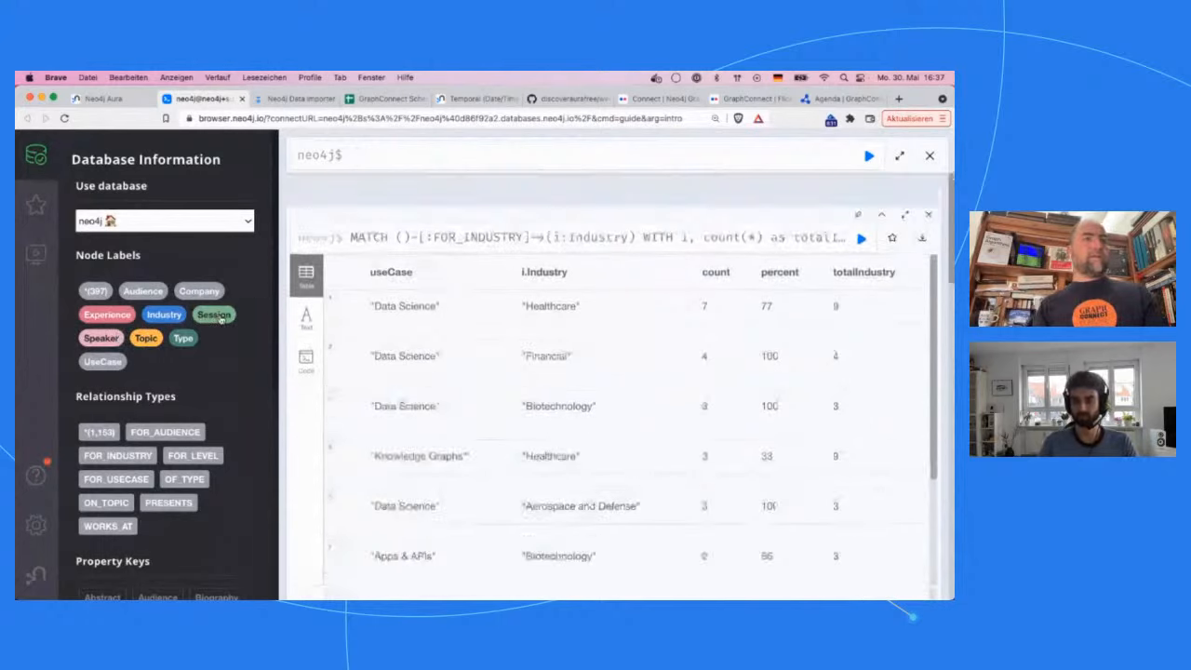
Examine the properties of several Session nodes, including the date, start and end values of Getting Started with Neo4j on AWS.
{"action": "left_click", "coordinate": [635, 289]}
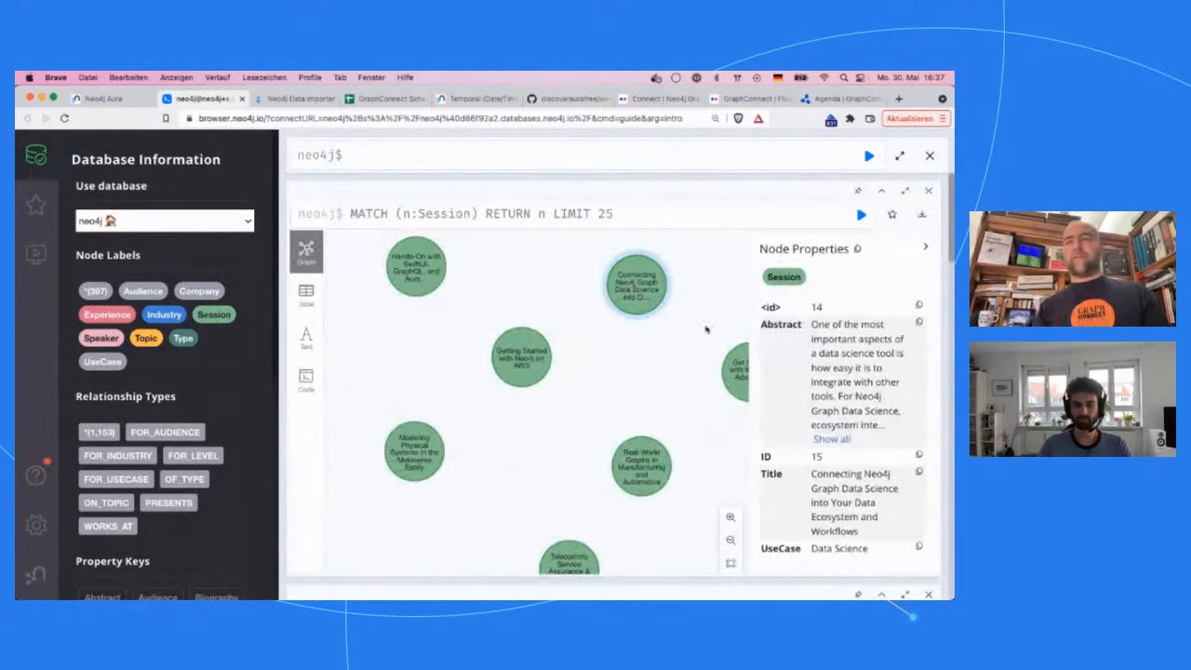
{"action": "scroll", "coordinate": [888, 470], "scroll_direction": "down", "scroll_amount": 1}
{"action": "scroll", "coordinate": [888, 471], "scroll_direction": "up", "scroll_amount": 1}
{"action": "mouse_move", "coordinate": [626, 297]}
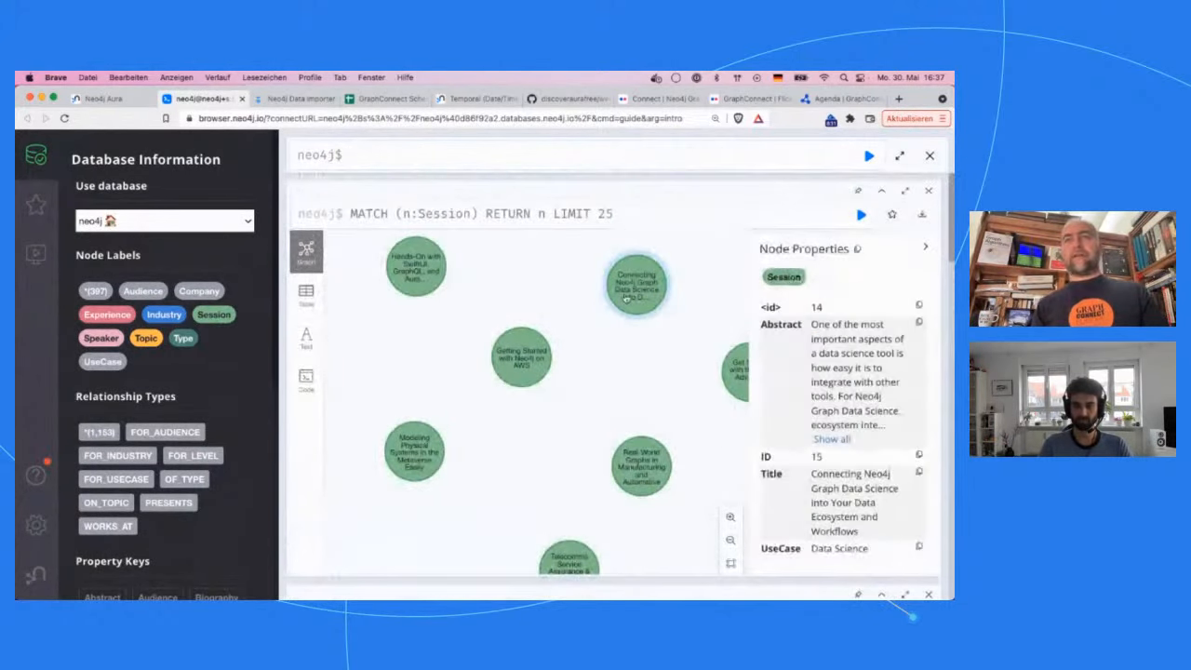
{"action": "scroll", "coordinate": [797, 407], "scroll_direction": "down", "scroll_amount": 1}
{"action": "scroll", "coordinate": [816, 363], "scroll_direction": "up", "scroll_amount": 1}
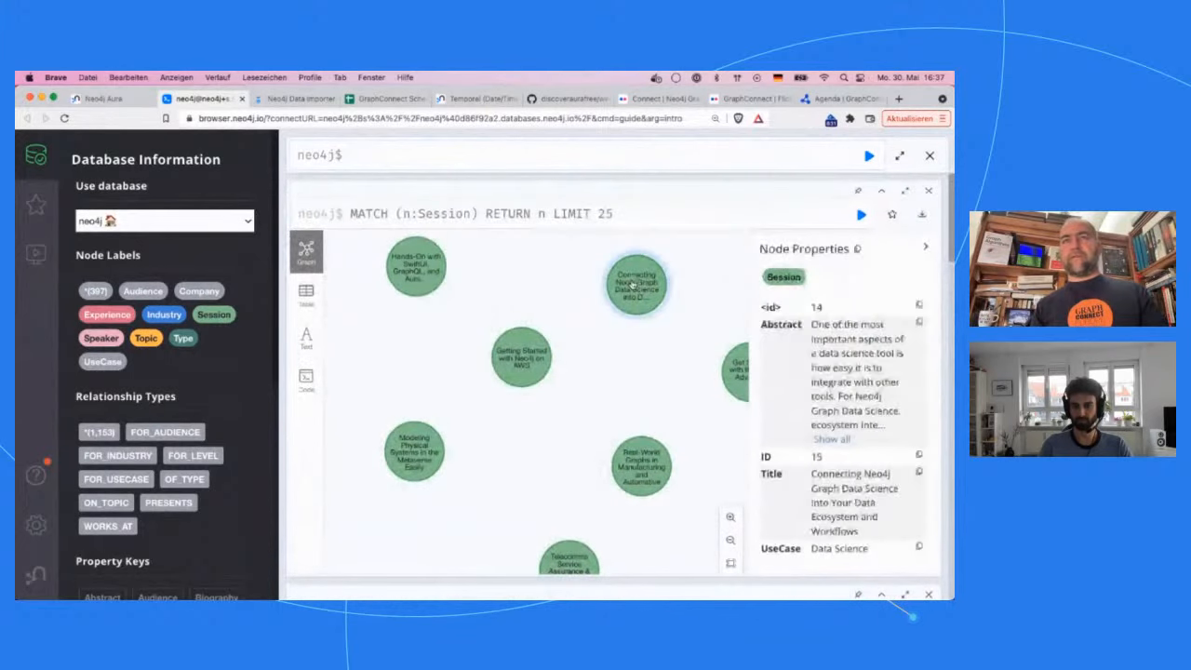
{"action": "left_click", "coordinate": [633, 285]}
{"action": "scroll", "coordinate": [835, 318], "scroll_direction": "down", "scroll_amount": 2}
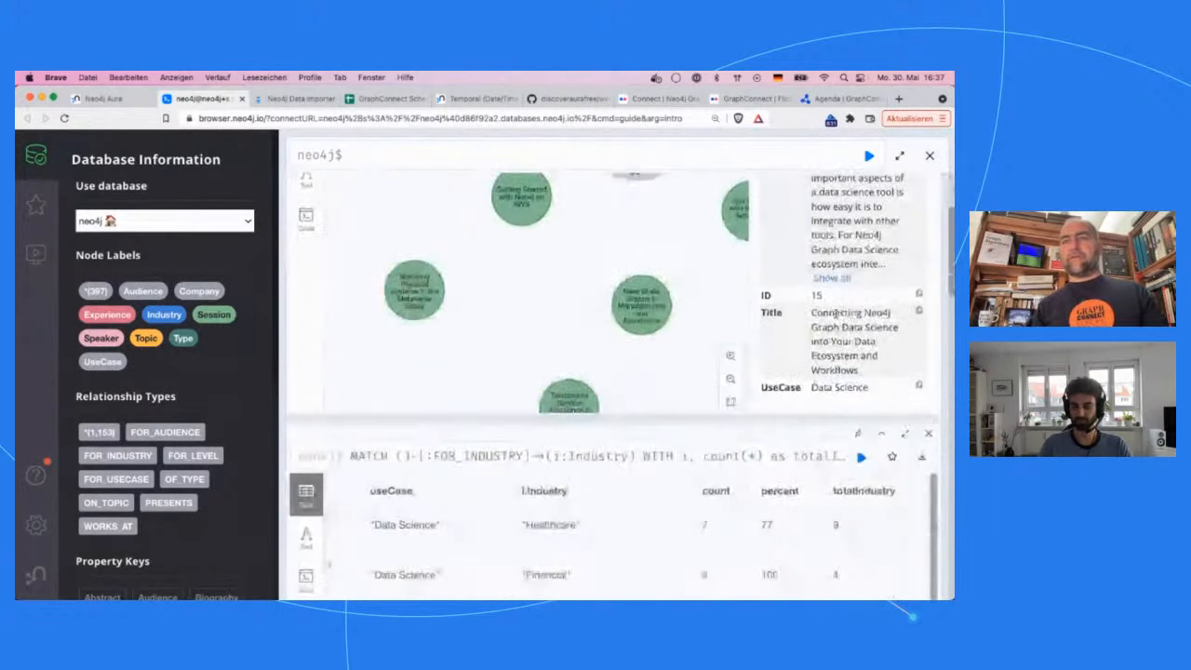
{"action": "scroll", "coordinate": [836, 318], "scroll_direction": "up", "scroll_amount": 2}
{"action": "left_click", "coordinate": [641, 465]}
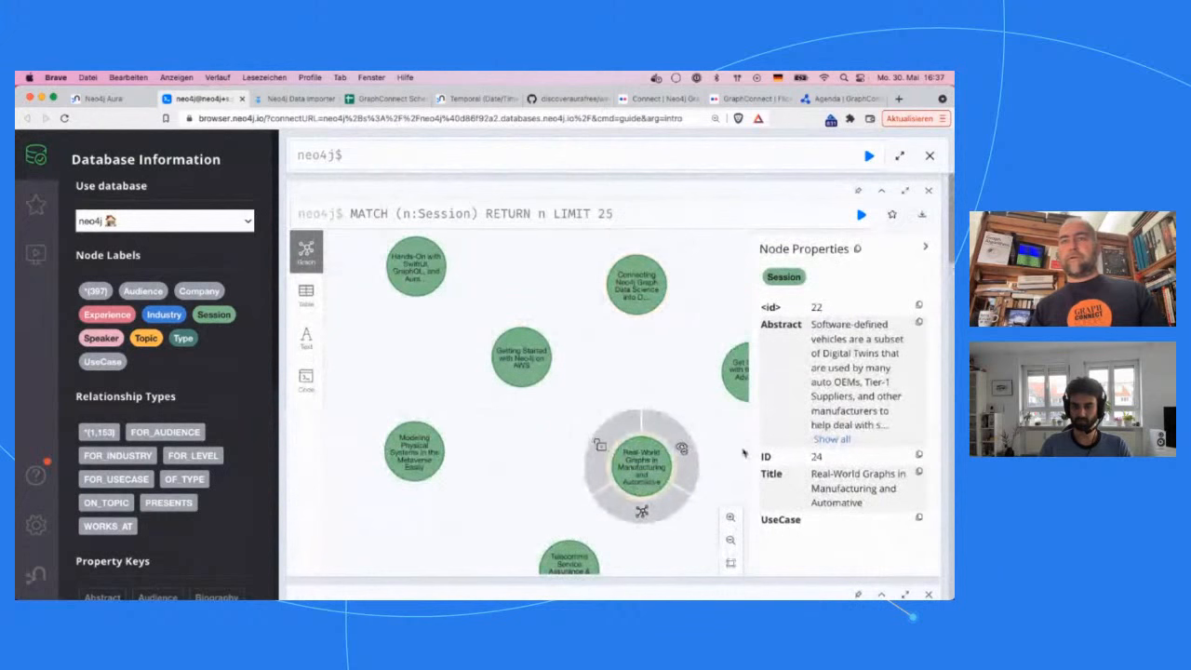
{"action": "scroll", "coordinate": [782, 459], "scroll_direction": "down", "scroll_amount": 1}
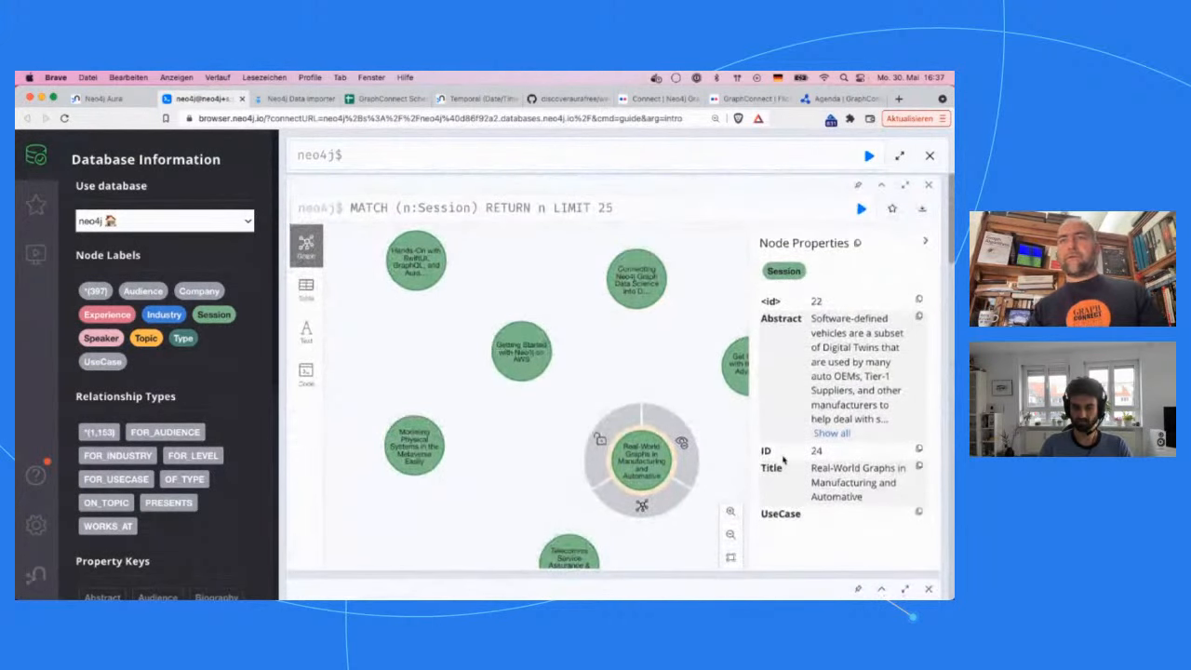
{"action": "left_click", "coordinate": [517, 355]}
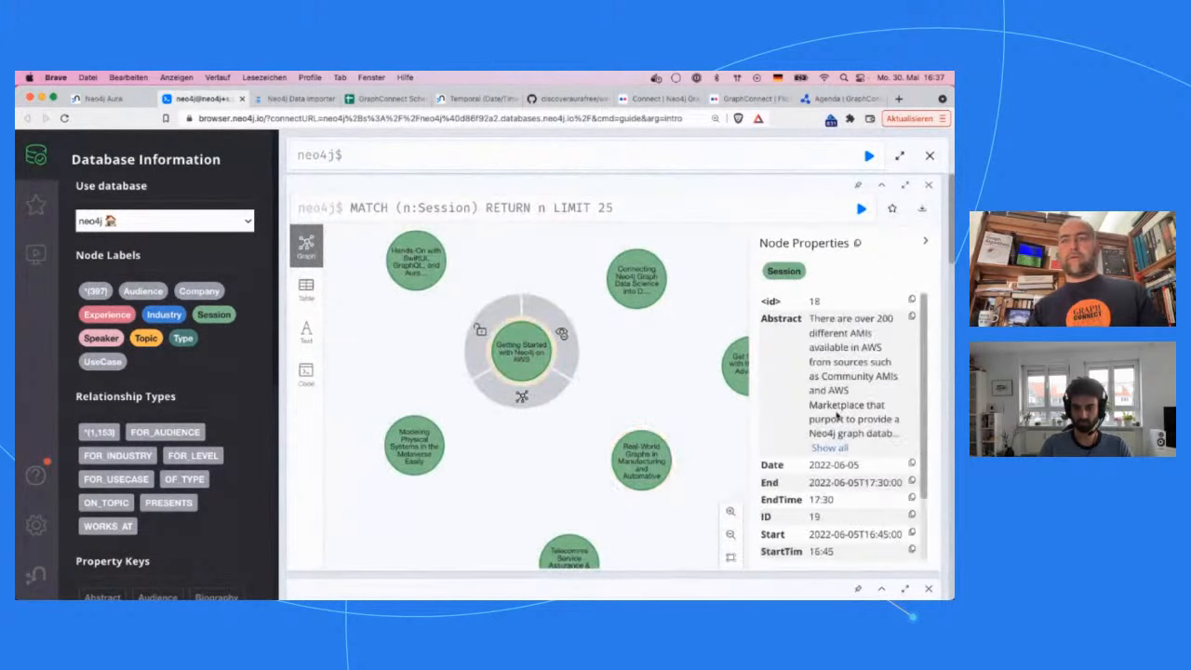
{"action": "scroll", "coordinate": [836, 415], "scroll_direction": "down", "scroll_amount": 2}
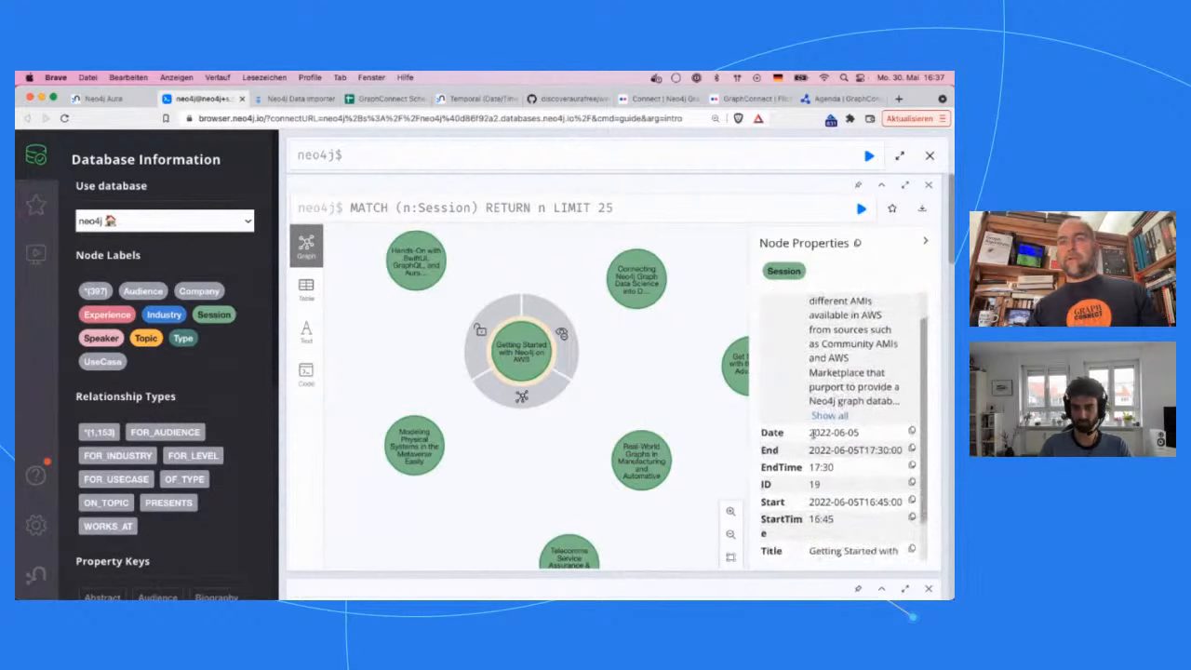
{"action": "left_click_drag", "start_coordinate": [810, 433], "coordinate": [872, 450]}
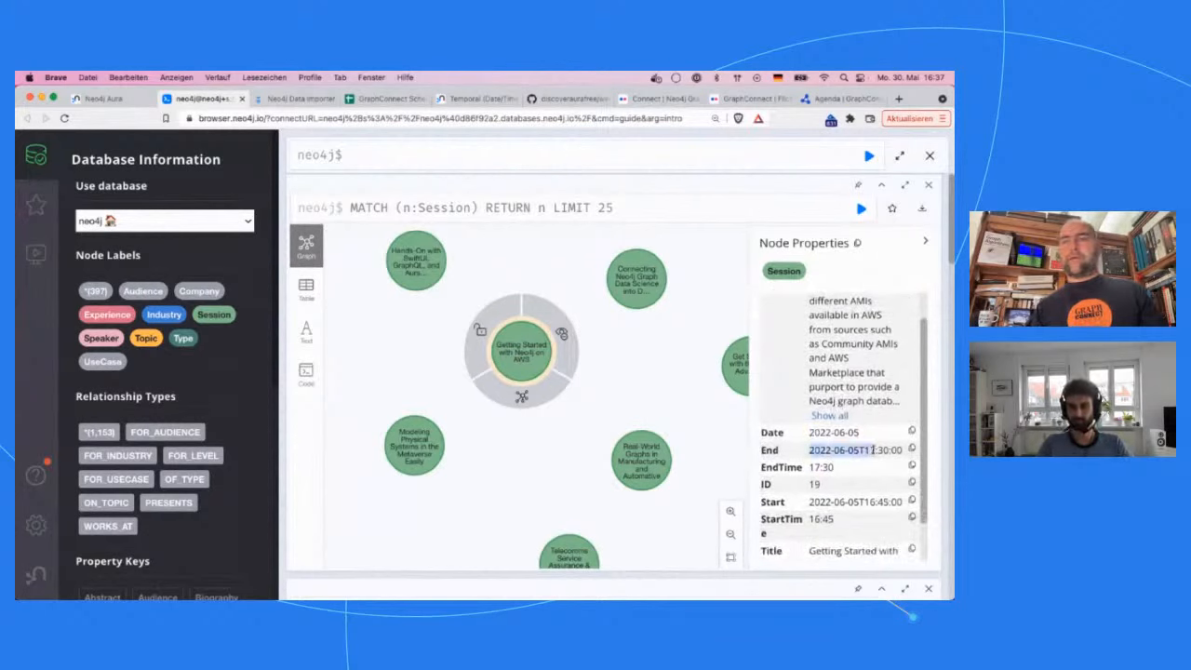
{"action": "scroll", "coordinate": [872, 451], "scroll_direction": "down", "scroll_amount": 1}
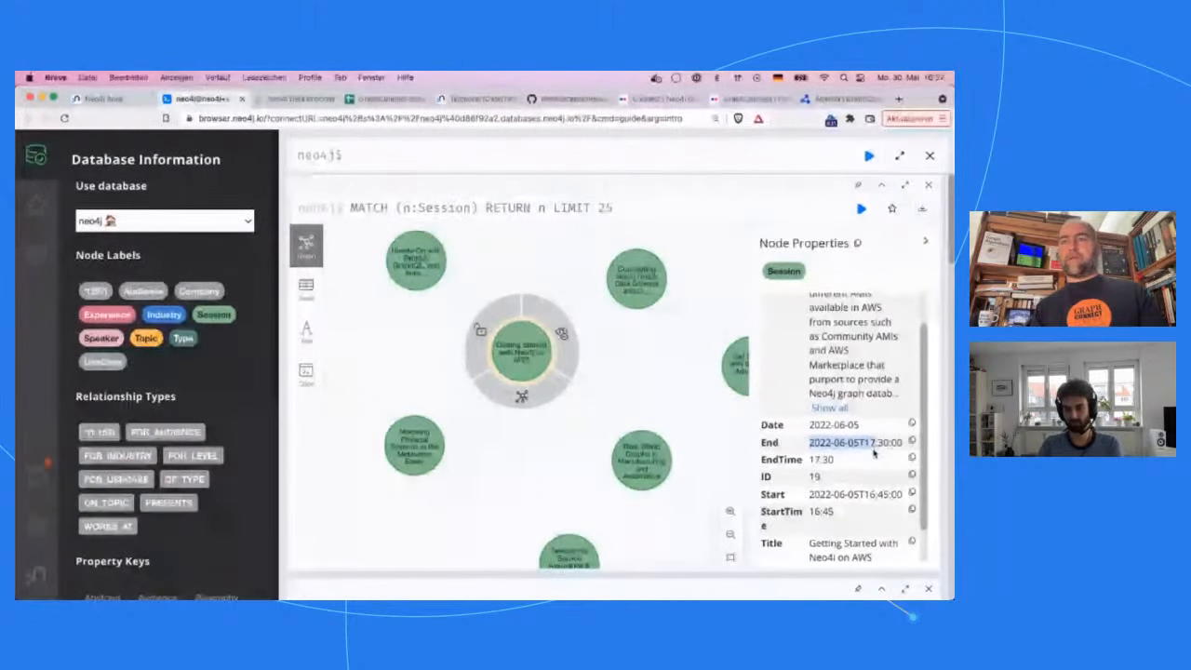
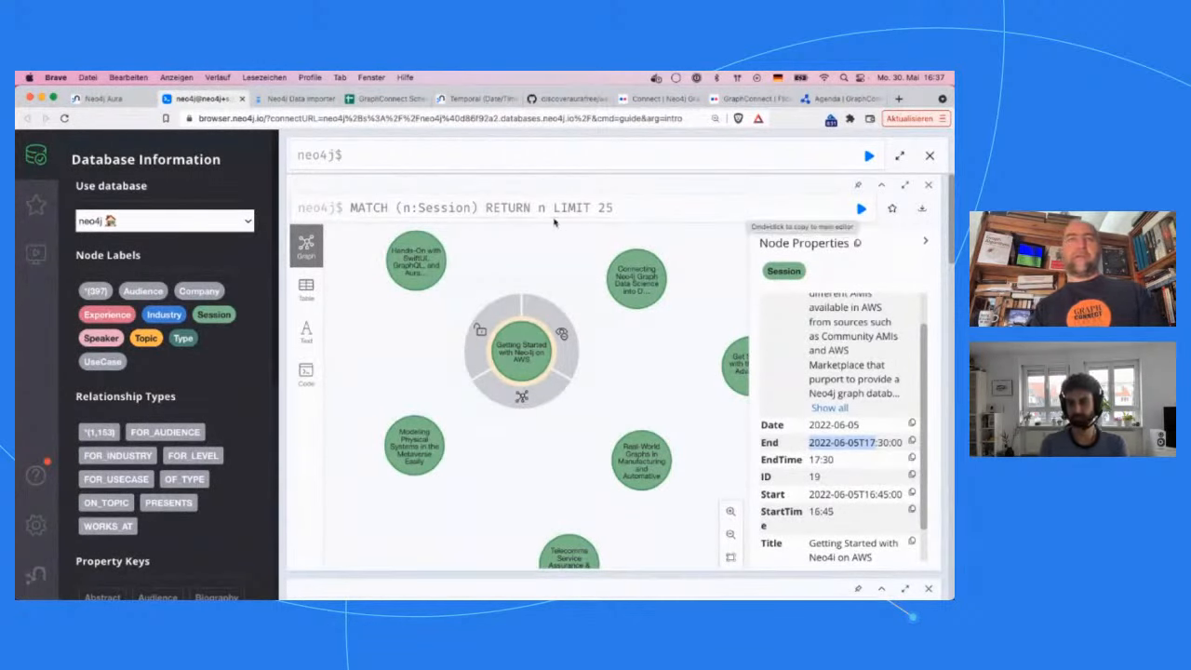
Replace the RETURN and LIMIT part of the Session query with a SET clause on a new line.
{"action": "left_click", "coordinate": [479, 207]}
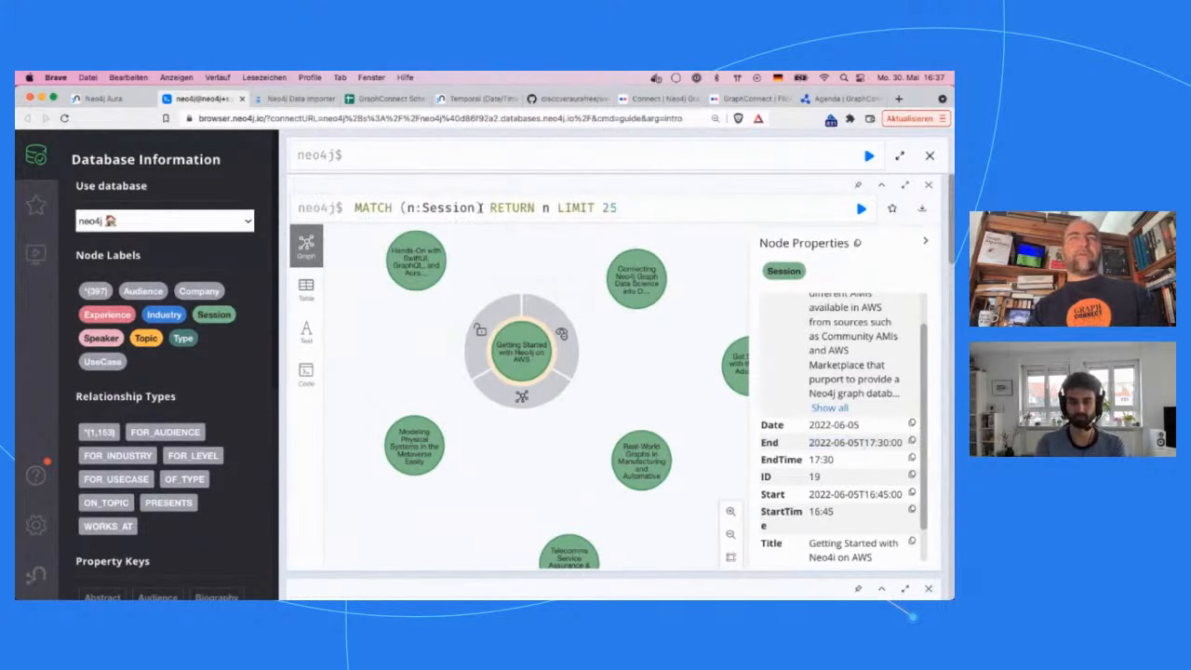
{"action": "key", "text": "shift+End"}
{"action": "key", "text": "BackSpace"}
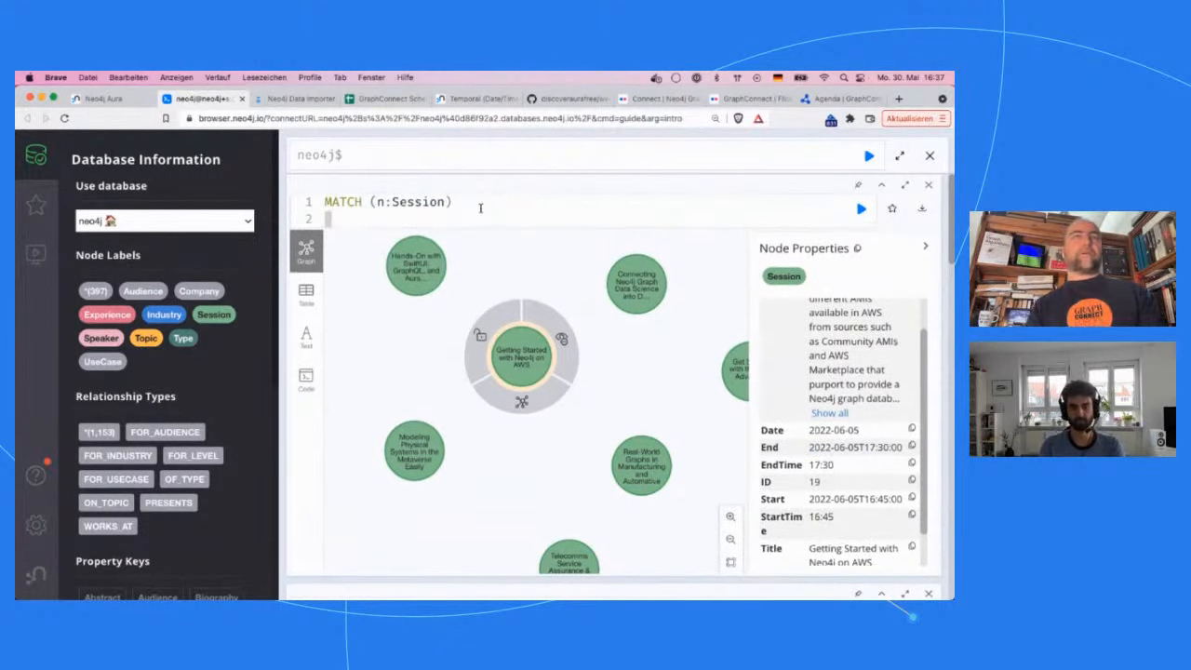
{"action": "key", "text": "shift+Return"}
{"action": "type", "text": "SET "}
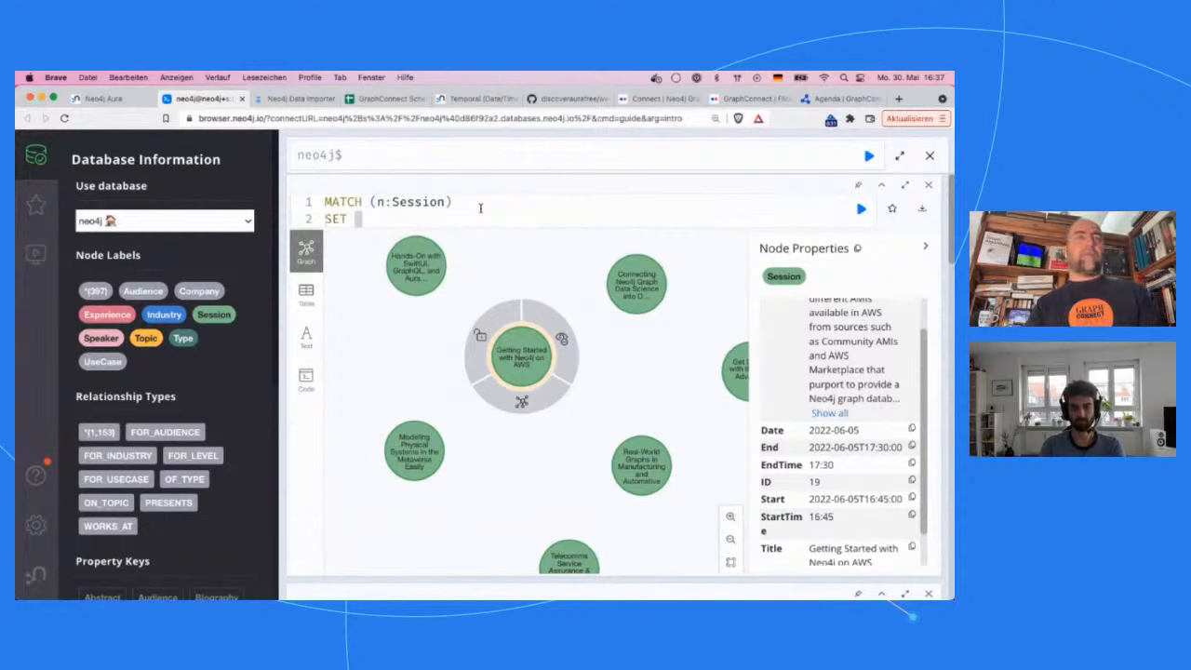
Complete the clause as SET s.Date = date(s.Date) and rename the matched Session variable to s.
{"action": "type", "text": "s."}
{"action": "key", "text": "BackSpace"}
{"action": "key", "text": "BackSpace"}
{"action": "type", "text": "s."}
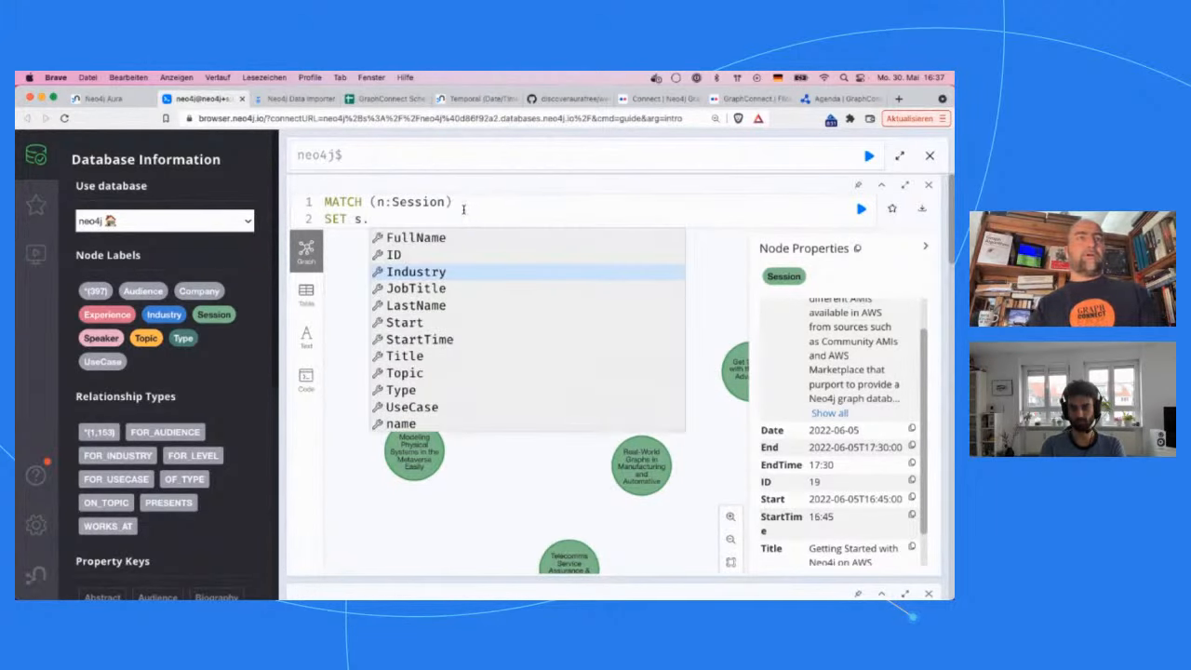
{"action": "type", "text": "Date = "}
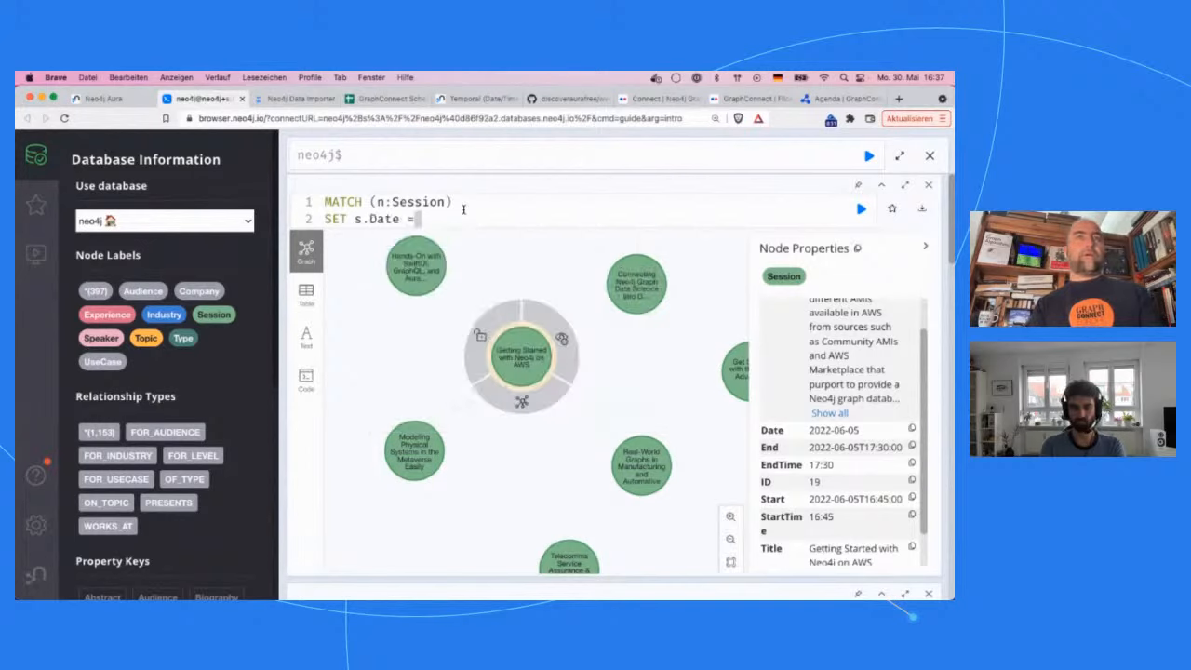
{"action": "type", "text": "date("}
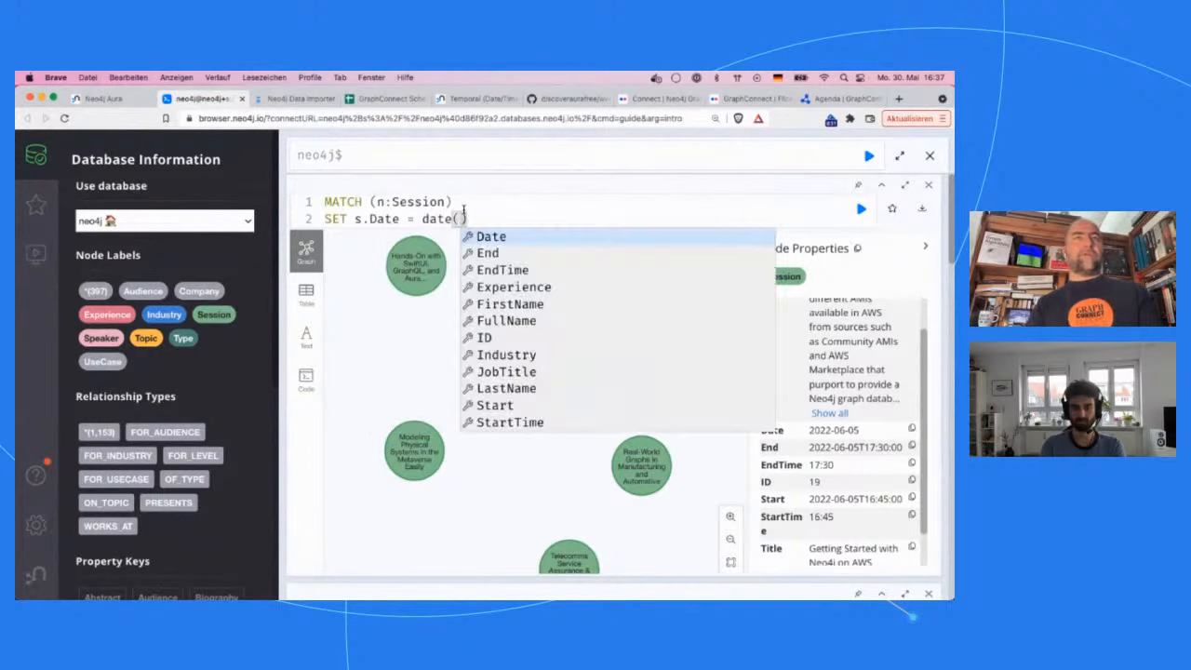
{"action": "type", "text": "s.Date"}
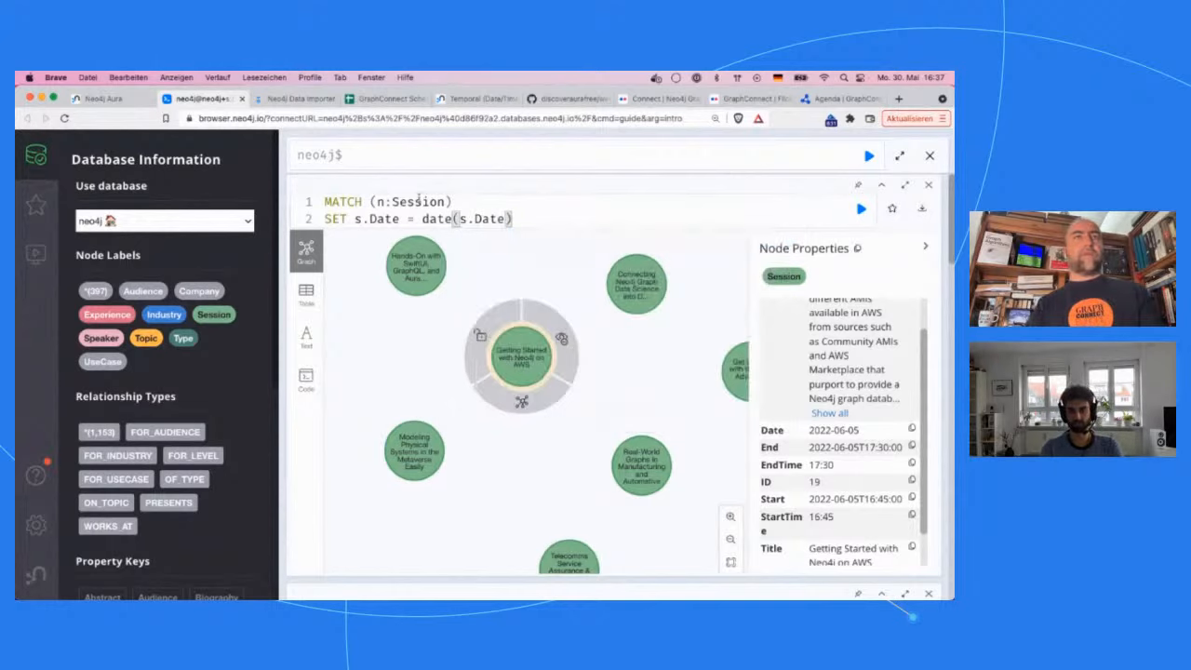
{"action": "left_click", "coordinate": [380, 201]}
{"action": "key", "text": "BackSpace"}
{"action": "type", "text": "s"}
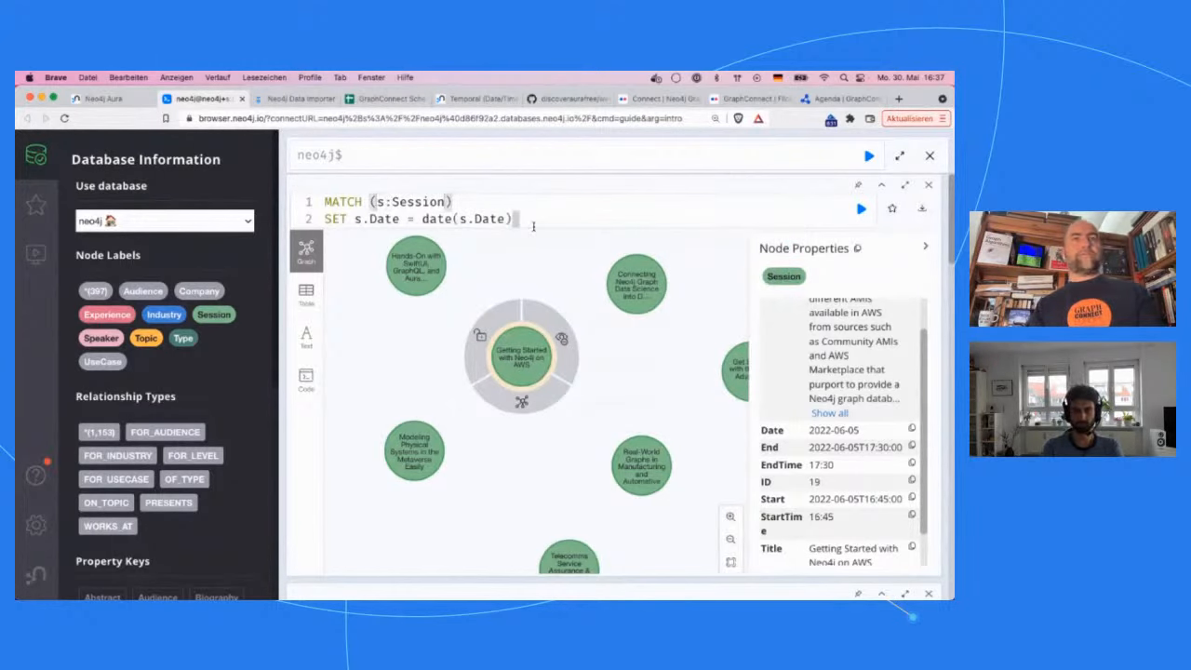
Add a second SET clause on a new line targeting the s.Start property.
{"action": "left_click", "coordinate": [531, 221]}
{"action": "key", "text": "Return"}
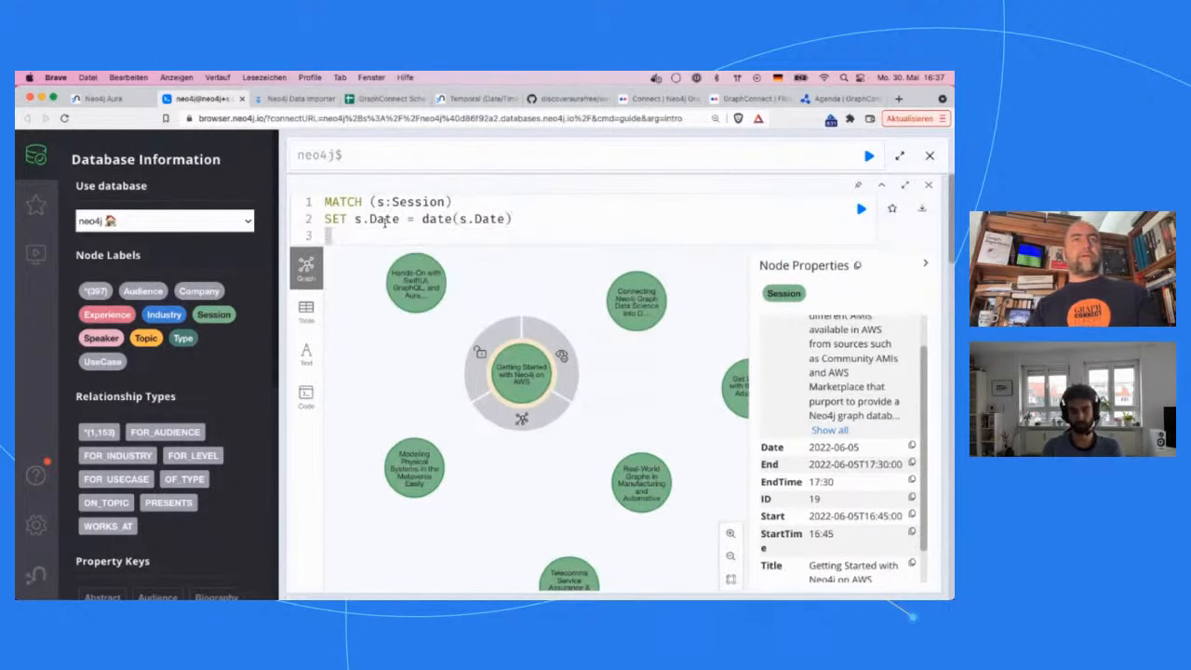
{"action": "double_click", "coordinate": [382, 220]}
{"action": "left_click_drag", "start_coordinate": [474, 220], "coordinate": [402, 220]}
{"action": "double_click", "coordinate": [432, 219]}
{"action": "left_click", "coordinate": [414, 235]}
{"action": "type", "text": "SET ."}
{"action": "key", "text": "Left"}
{"action": "type", "text": "s"}
{"action": "key", "text": "Right"}
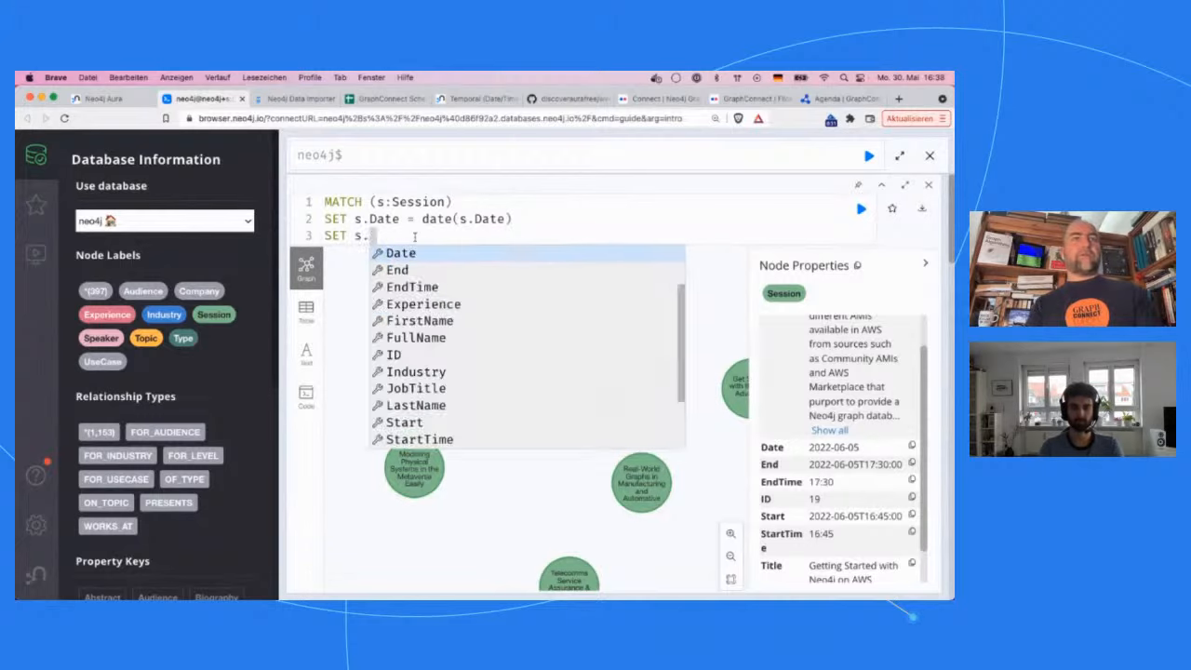
{"action": "type", "text": "St"}
{"action": "key", "text": "Return"}
Assign localtime(s.Start) to the s.Start property in the second SET clause.
{"action": "type", "text": "= dat"}
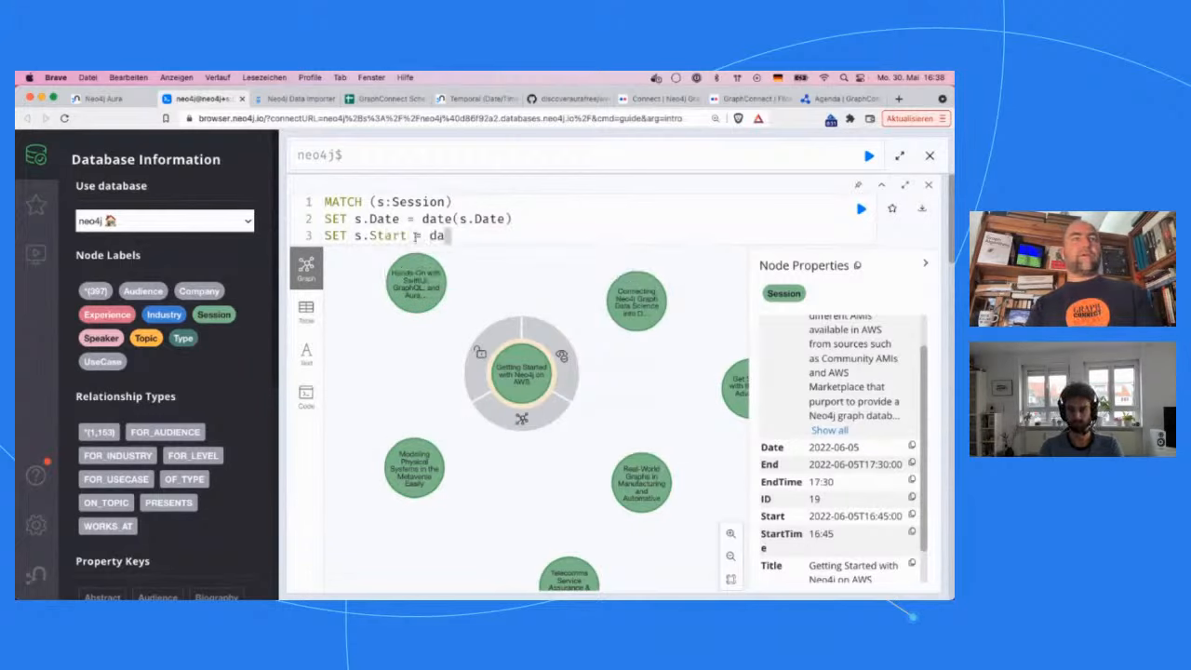
{"action": "key", "text": "BackSpace"}
{"action": "key", "text": "BackSpace"}
{"action": "key", "text": "BackSpace"}
{"action": "type", "text": "loc"}
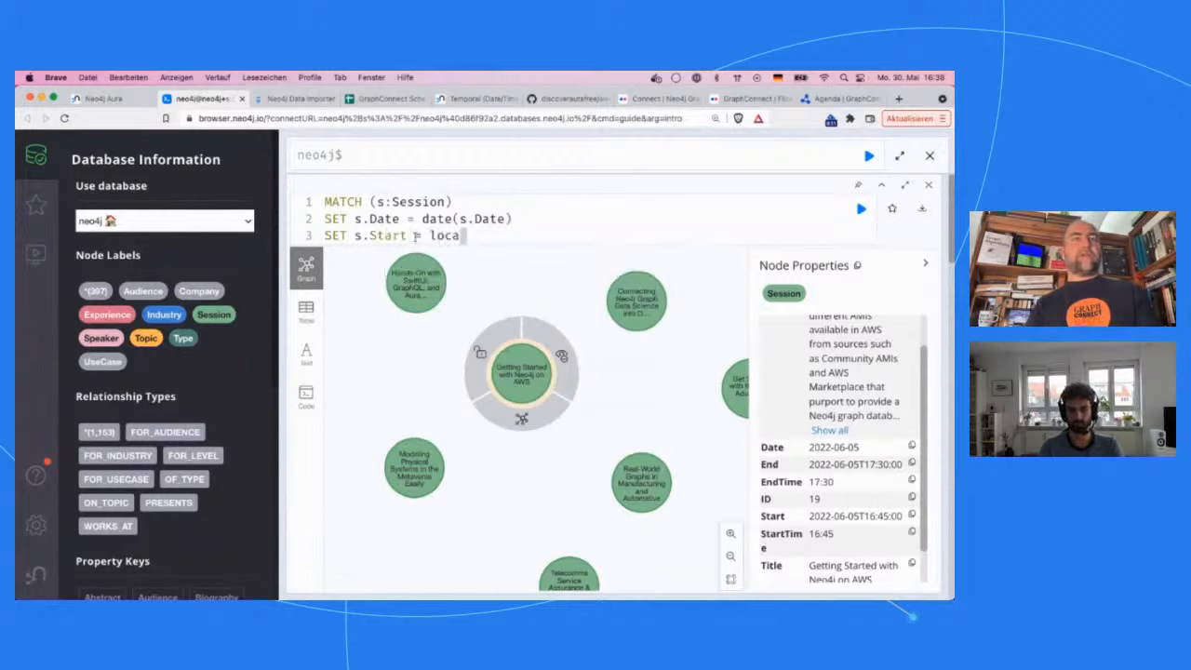
{"action": "type", "text": "altime("}
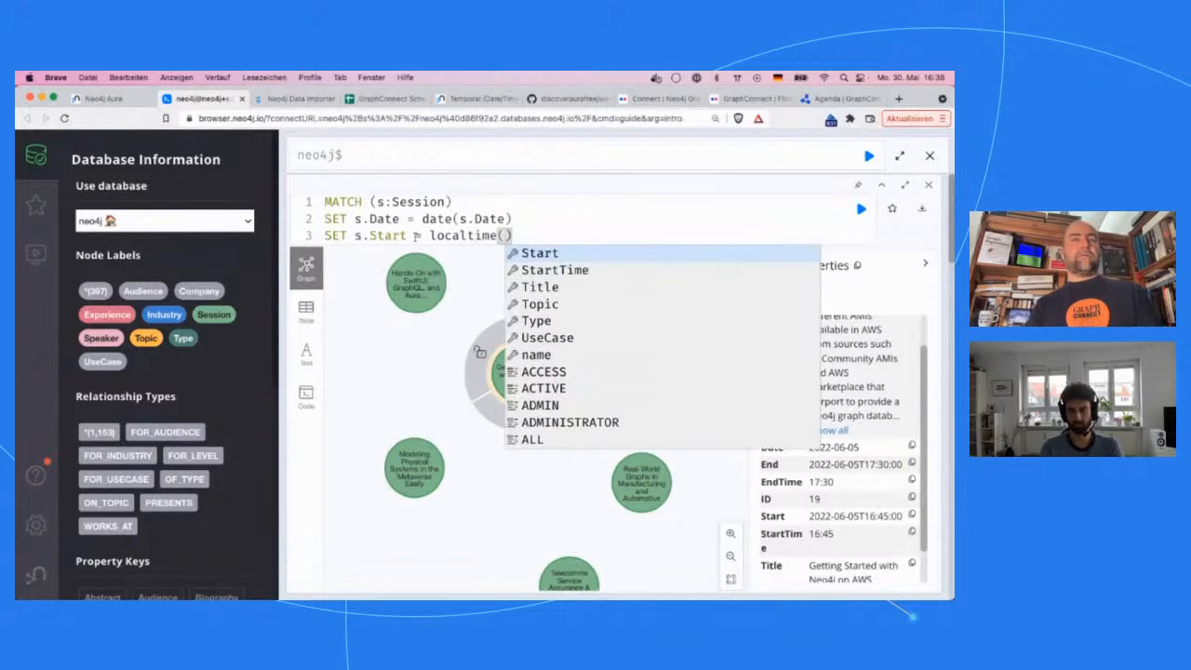
{"action": "type", "text": "s."}
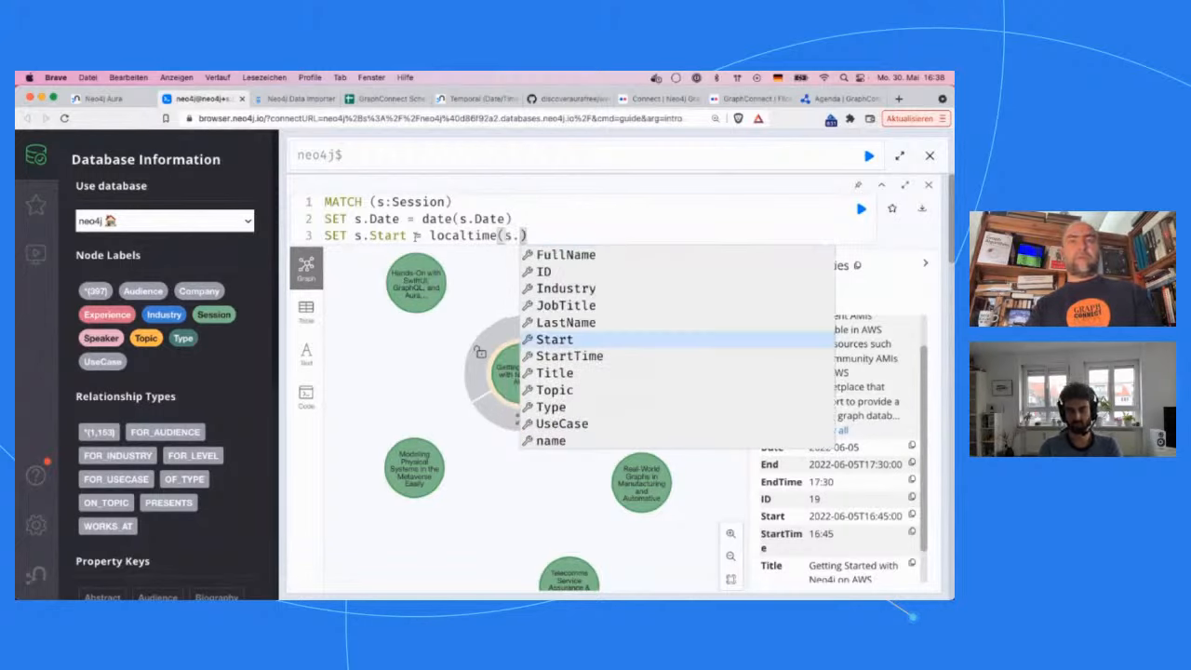
{"action": "type", "text": "St"}
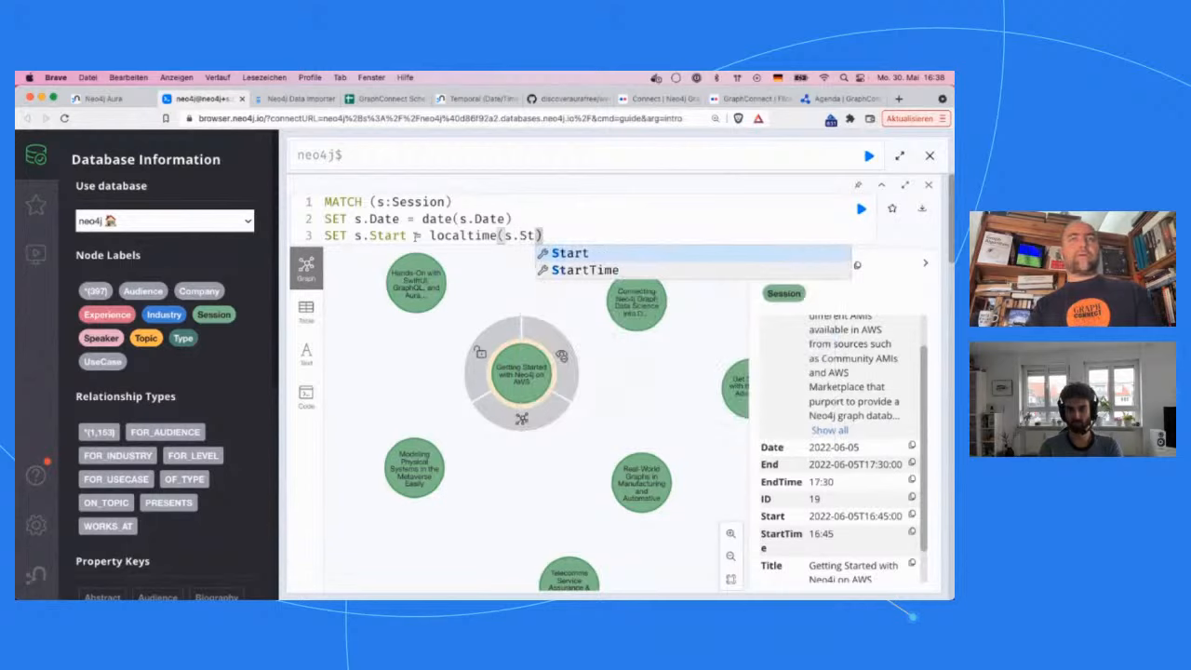
{"action": "key", "text": "Return"}
Change the conversion function for s.Start from localtime to localdatetime.
{"action": "key", "text": "shift+Home"}
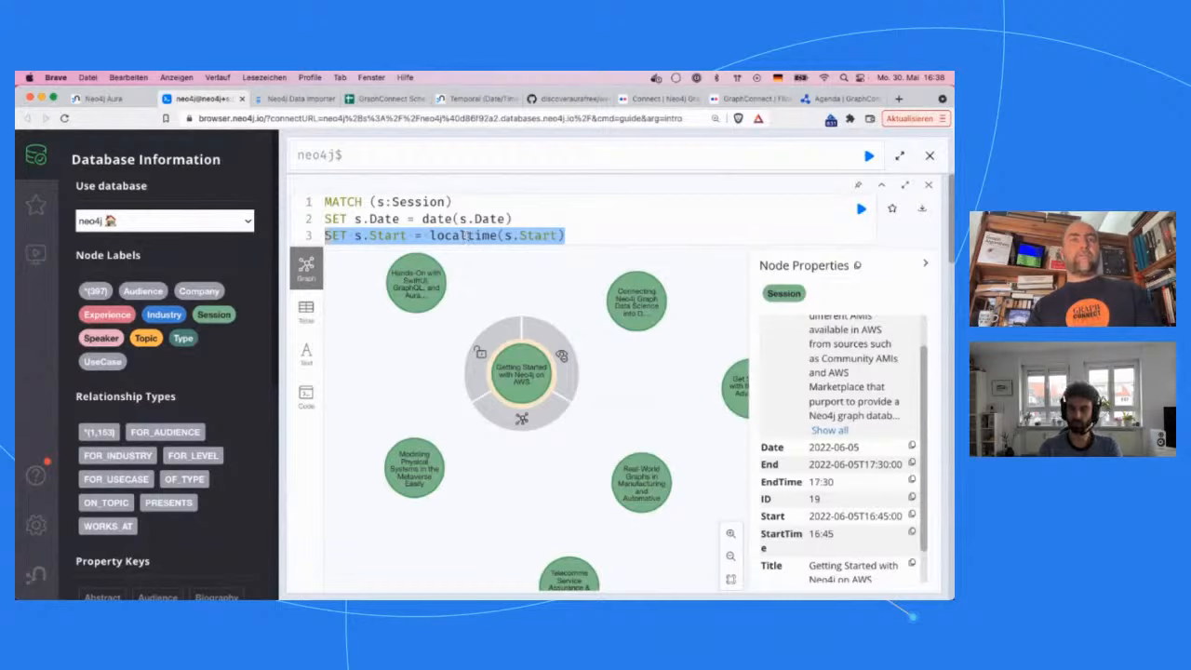
{"action": "key", "text": "Left"}
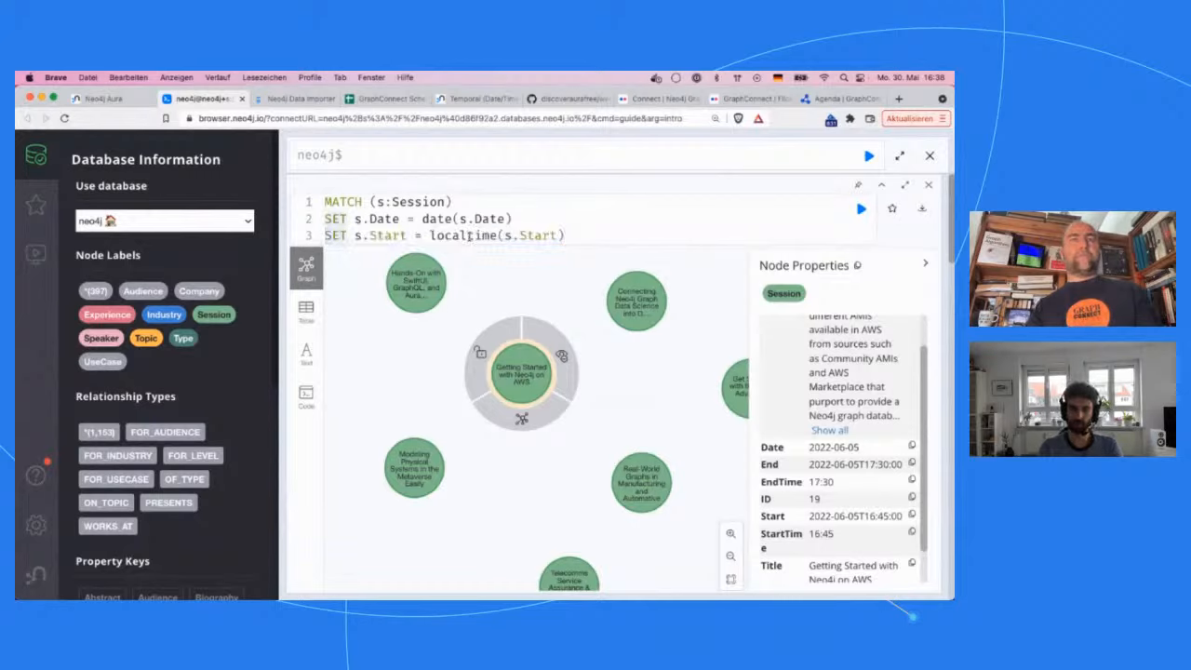
{"action": "left_click", "coordinate": [468, 236]}
{"action": "type", "text": "date"}
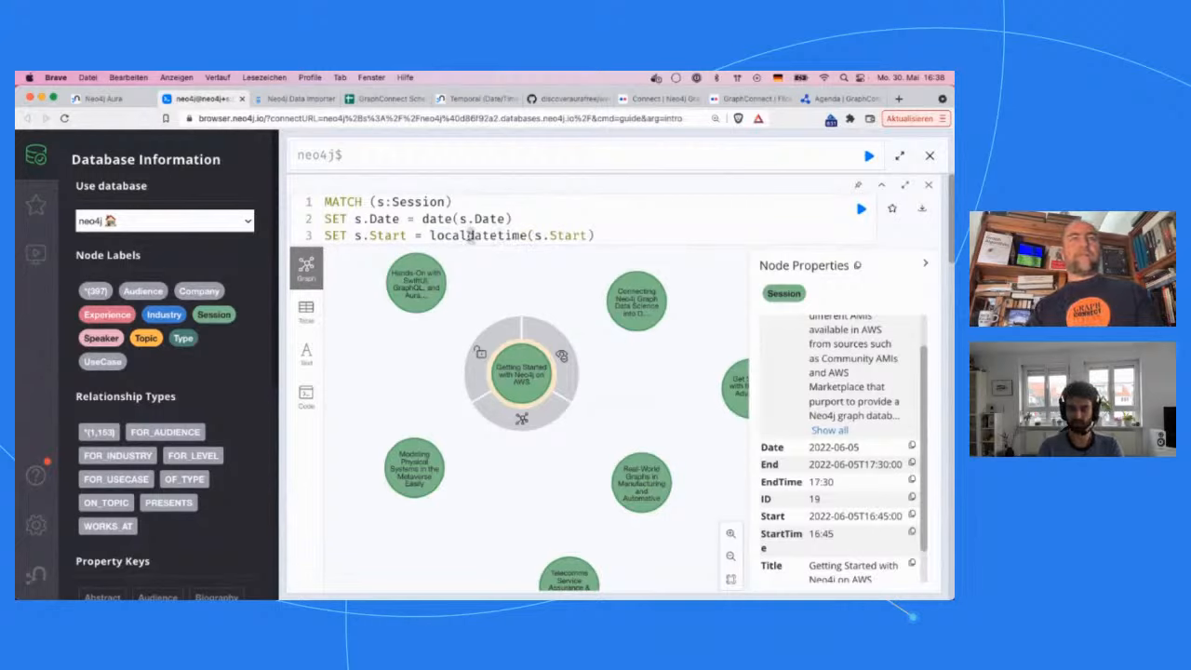
Try datetime(s.Start) as the Start conversion, and restore localdatetime(s.Start).
{"action": "left_click", "coordinate": [469, 236]}
{"action": "key", "text": "BackSpace"}
{"action": "key", "text": "BackSpace"}
{"action": "key", "text": "BackSpace"}
{"action": "key", "text": "BackSpace"}
{"action": "key", "text": "BackSpace"}
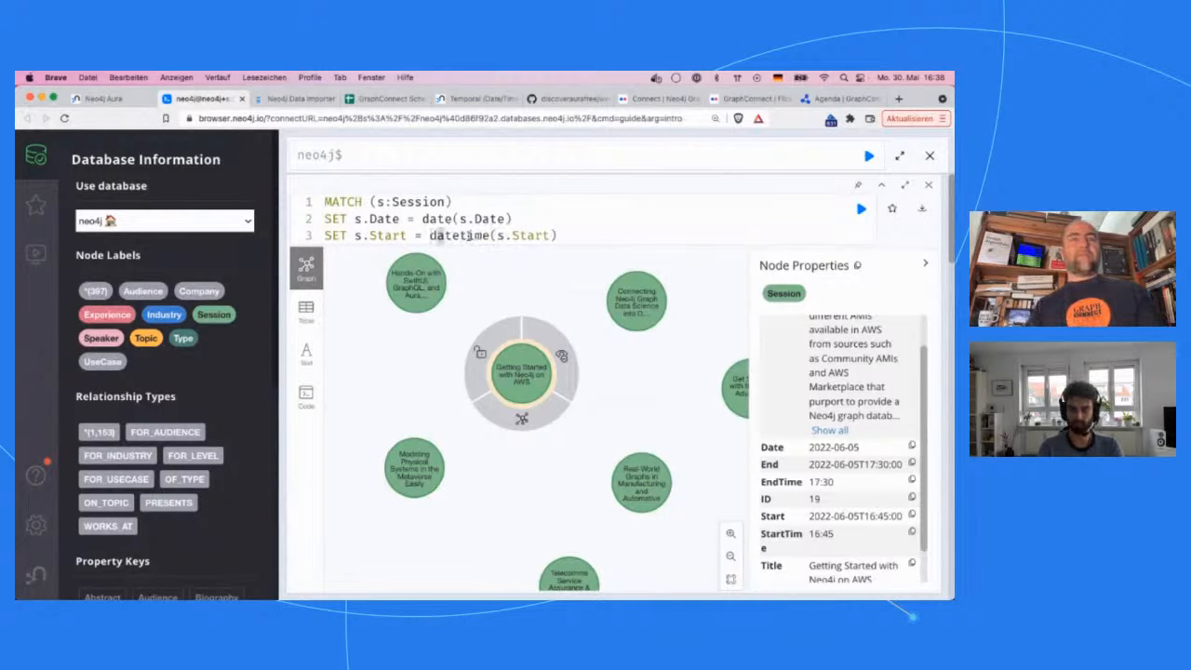
{"action": "type", "text": "lcoal"}
{"action": "key", "text": "BackSpace"}
{"action": "key", "text": "BackSpace"}
{"action": "key", "text": "BackSpace"}
{"action": "key", "text": "BackSpace"}
{"action": "key", "text": "BackSpace"}
{"action": "type", "text": "local"}
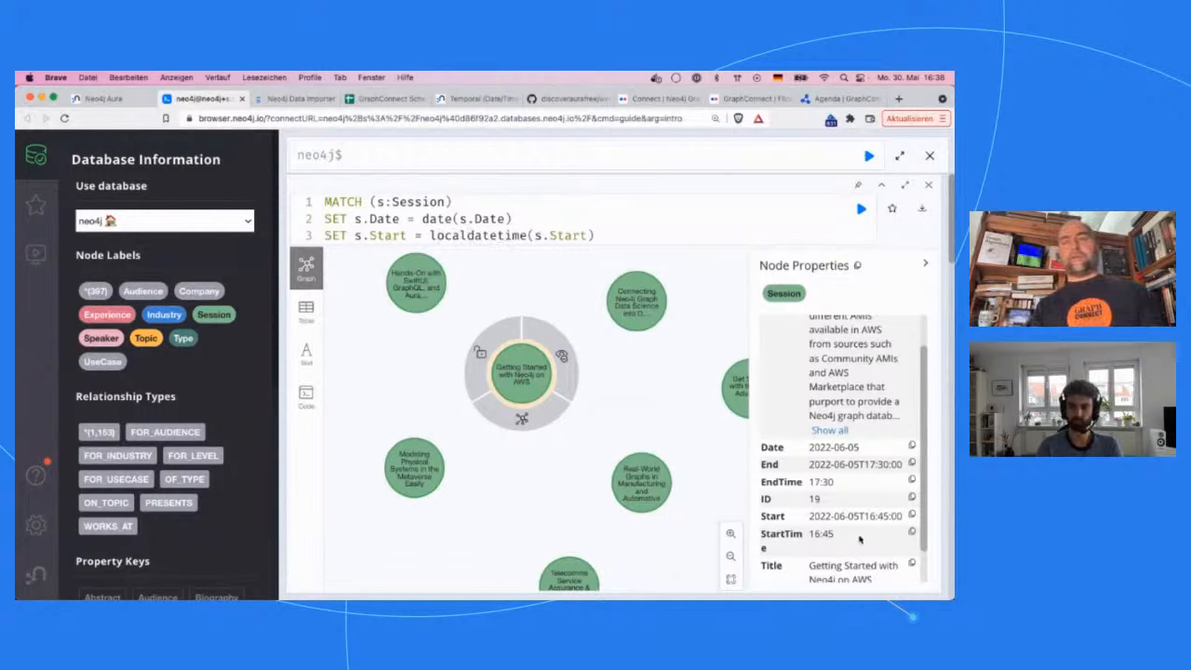
{"action": "left_click", "coordinate": [617, 236]}
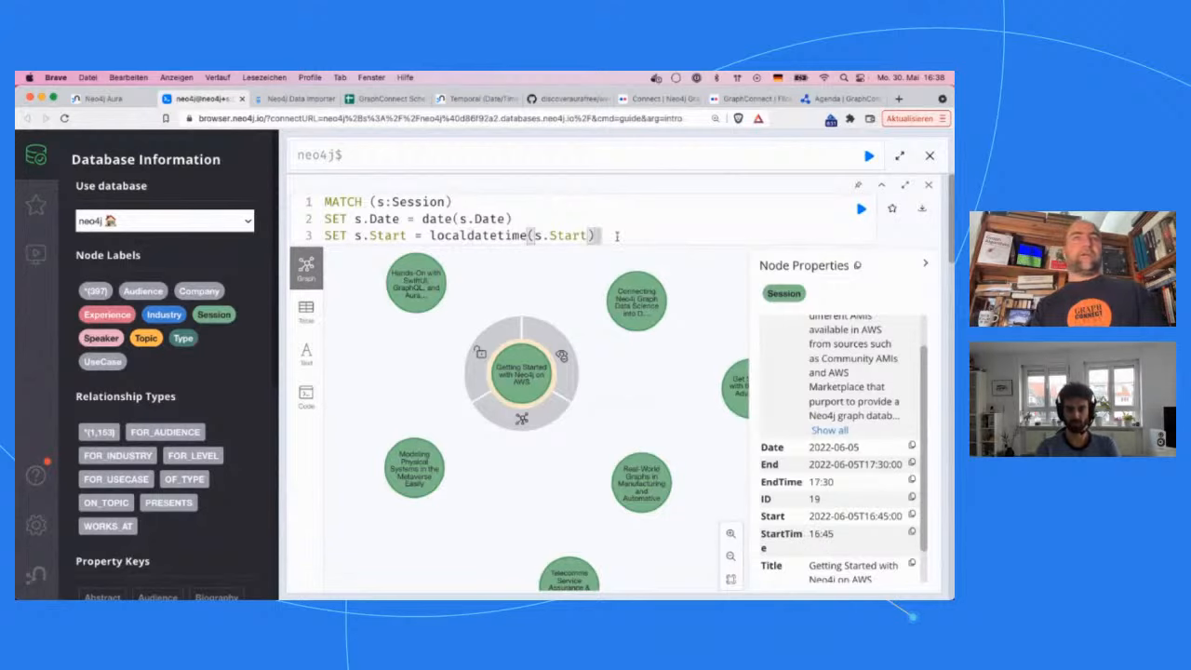
Duplicate the s.Start SET clause onto a new line below it.
{"action": "key", "text": "shift+super+Left"}
{"action": "key", "text": "super+c"}
{"action": "key", "text": "Right"}
{"action": "key", "text": "Return"}
{"action": "key", "text": "super+v"}
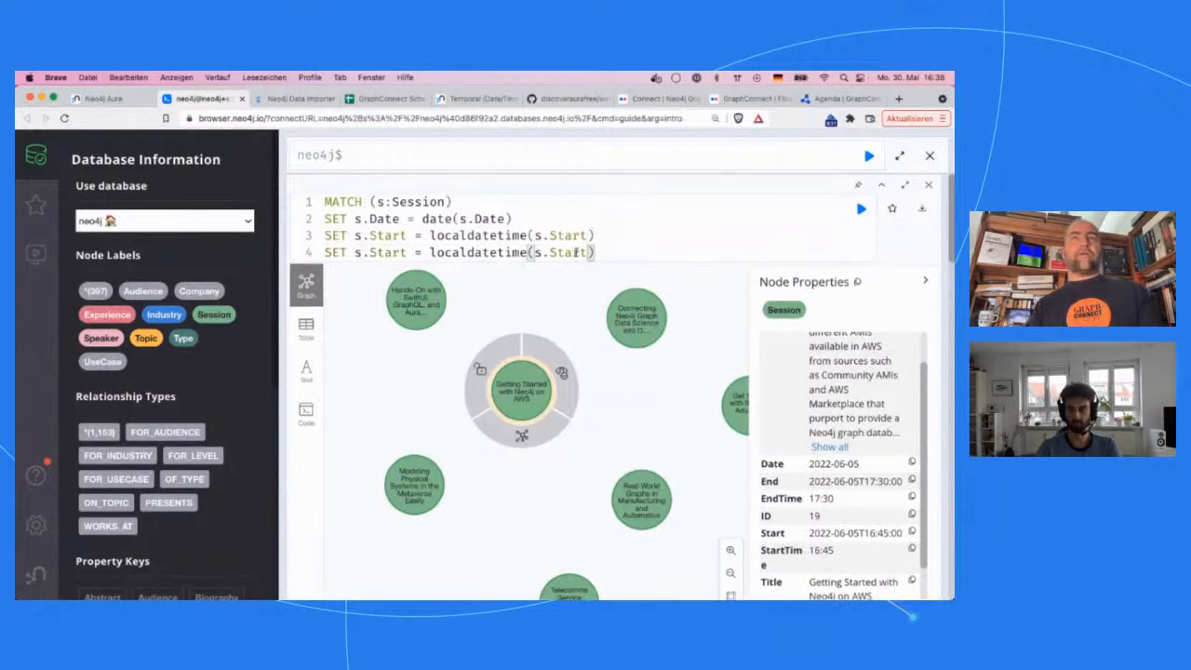
Change the duplicated SET clause so that it assigns localdatetime(s.End) to s.End.
{"action": "double_click", "coordinate": [575, 252]}
{"action": "type", "text": "END"}
{"action": "key", "text": "BackSpace"}
{"action": "key", "text": "BackSpace"}
{"action": "type", "text": "nd"}
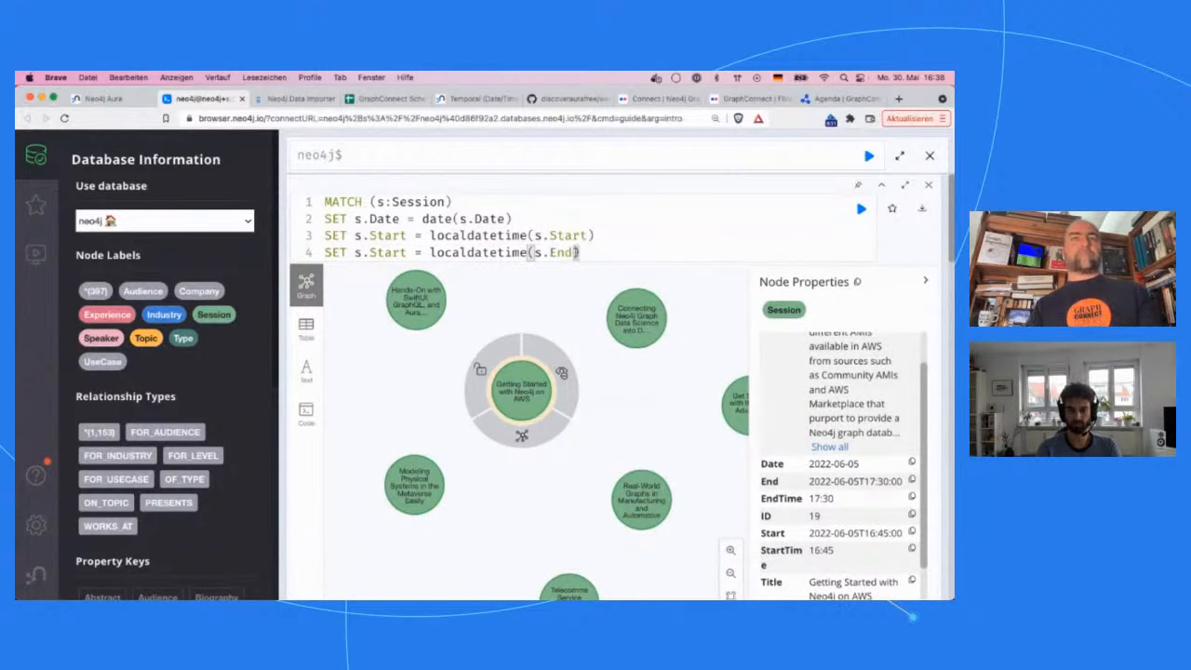
{"action": "double_click", "coordinate": [381, 252]}
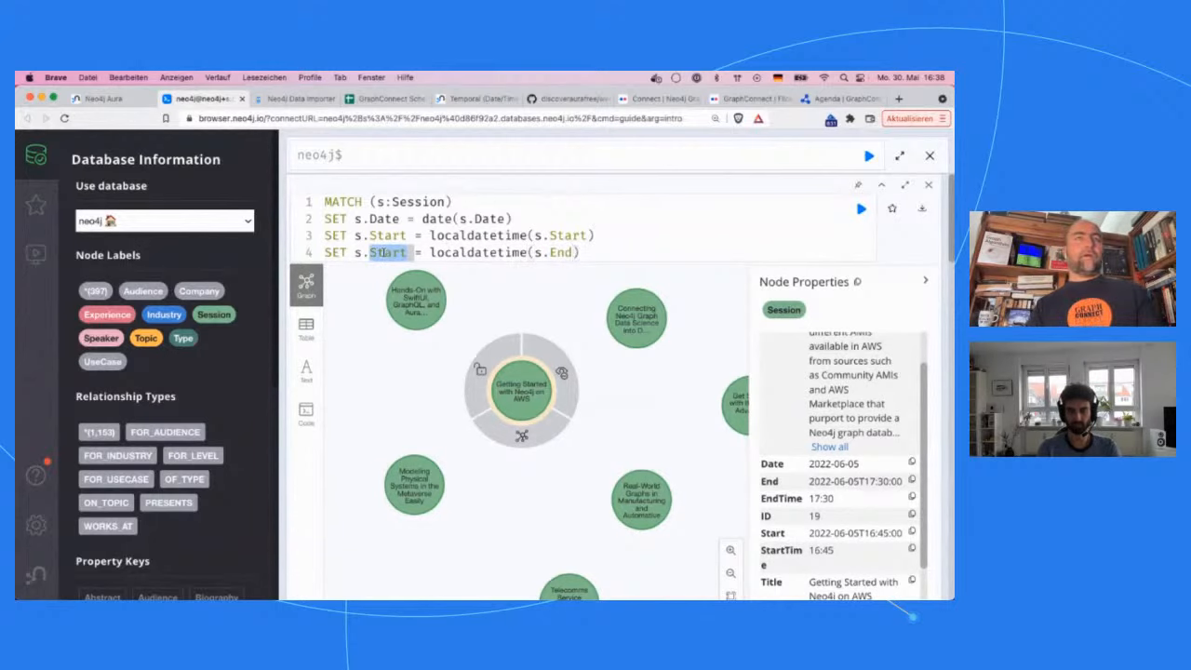
{"action": "type", "text": "End"}
Add a SET clause on a new line assigning localtime(s.StartTime) to s.StartTime.
{"action": "key", "text": "End"}
{"action": "key", "text": "Return"}
{"action": "type", "text": "SET "}
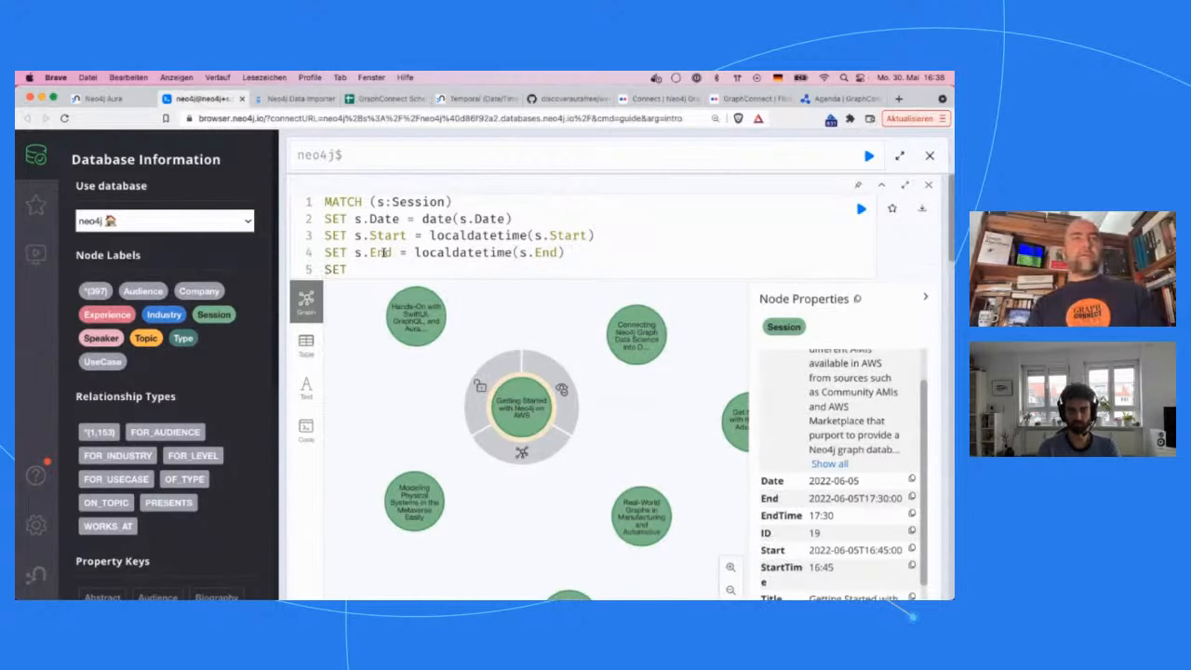
{"action": "type", "text": "s.st"}
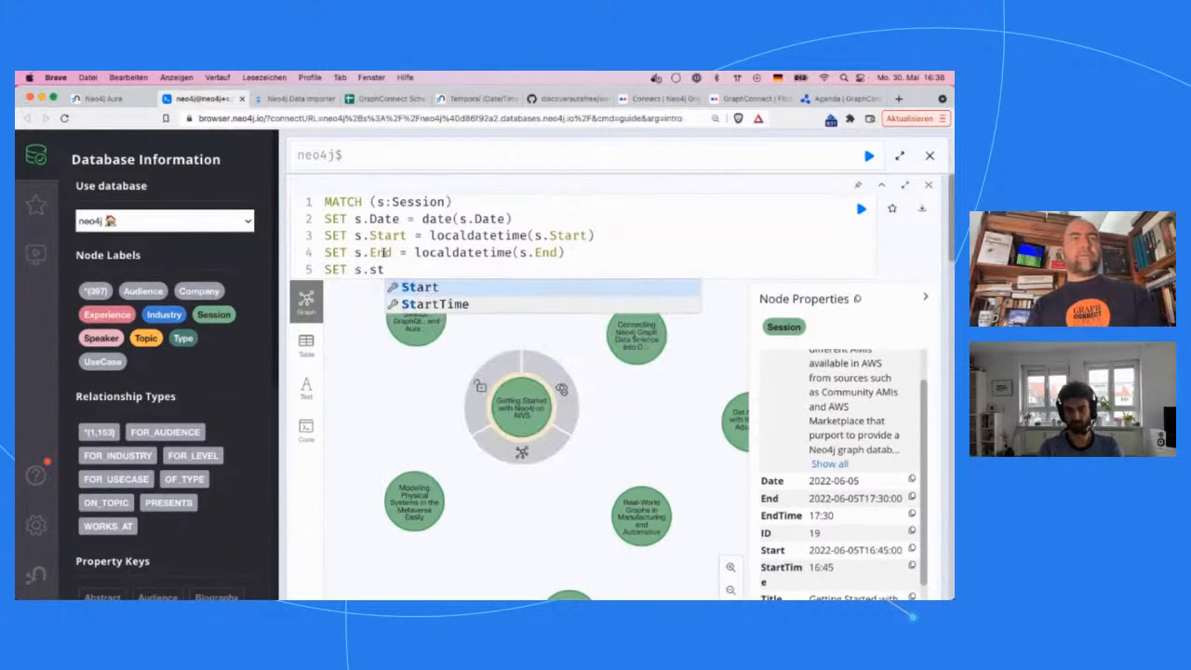
{"action": "key", "text": "Down"}
{"action": "key", "text": "Return"}
{"action": "type", "text": "= "}
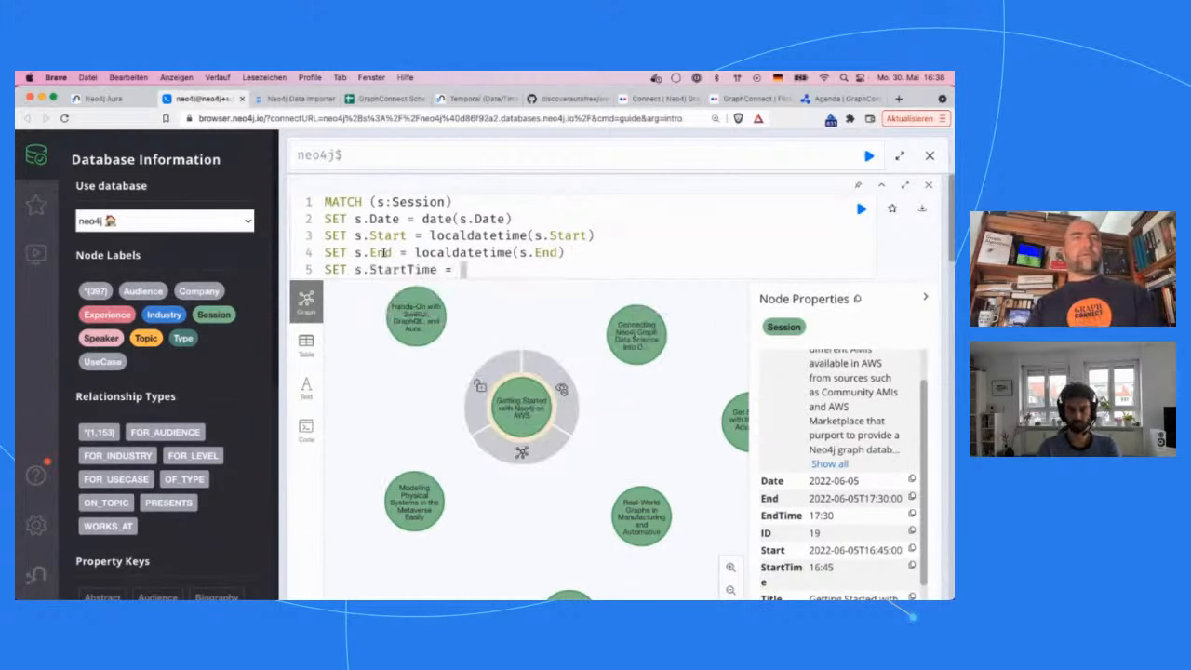
{"action": "type", "text": "localti"}
{"action": "type", "text": "me(s.St"}
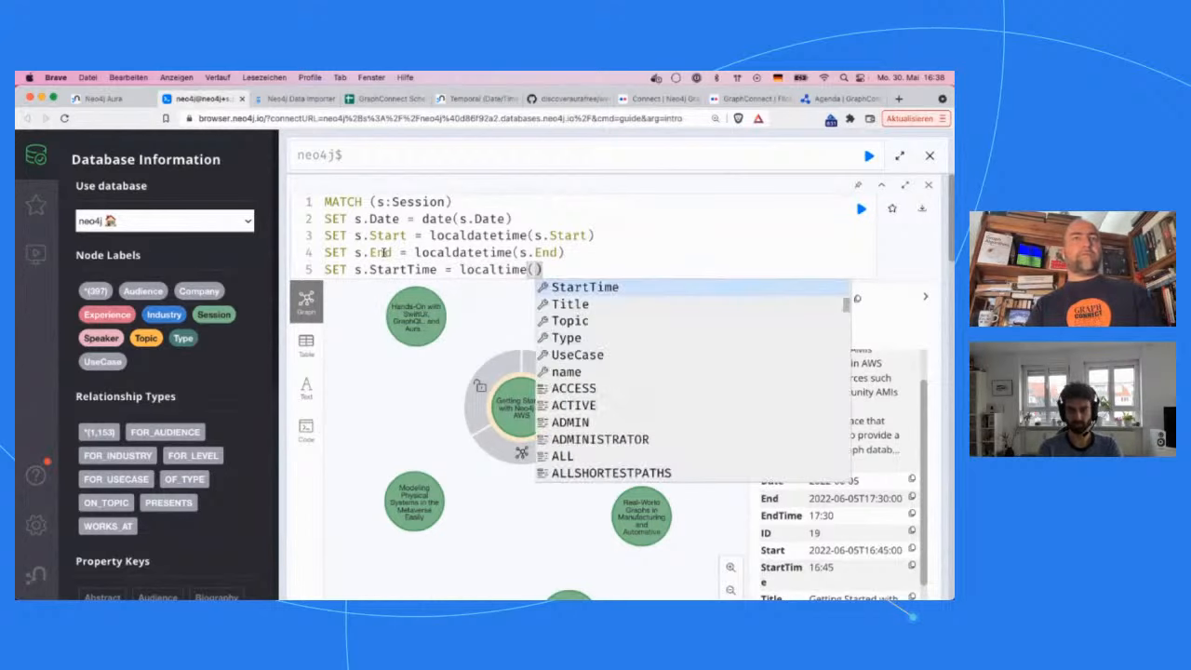
{"action": "key", "text": "Return"}
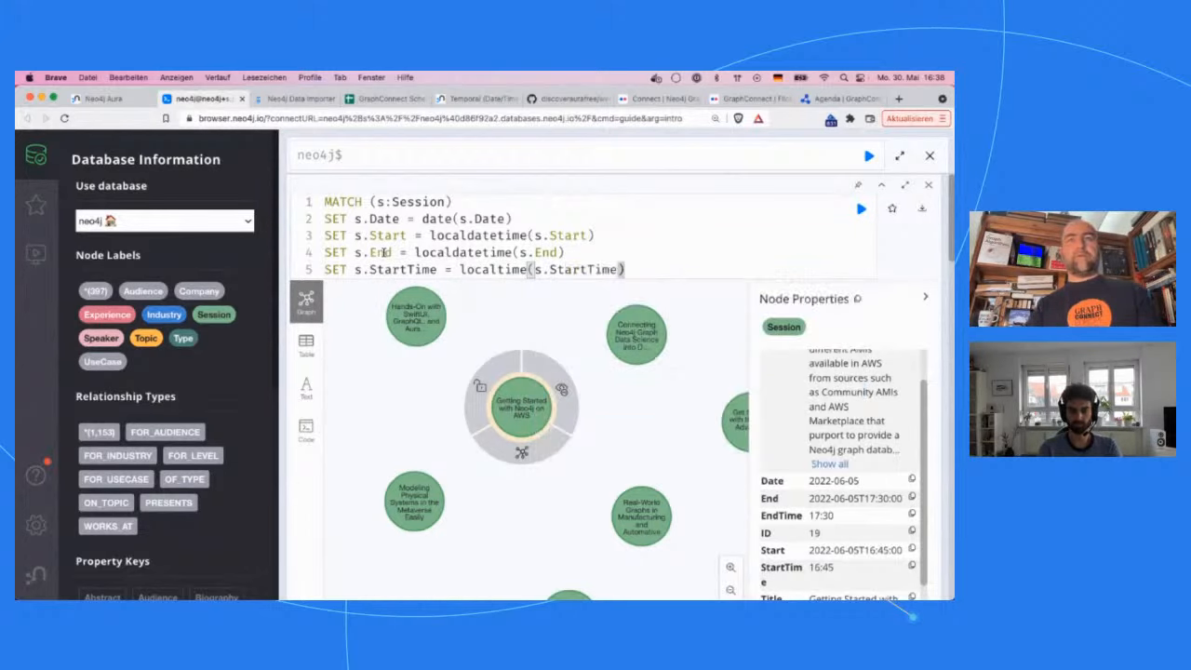
Add a final SET clause assigning localtime(s.EndTime) to s.EndTime, and run the query.
{"action": "key", "text": "Return"}
{"action": "type", "text": "SEt s.end"}
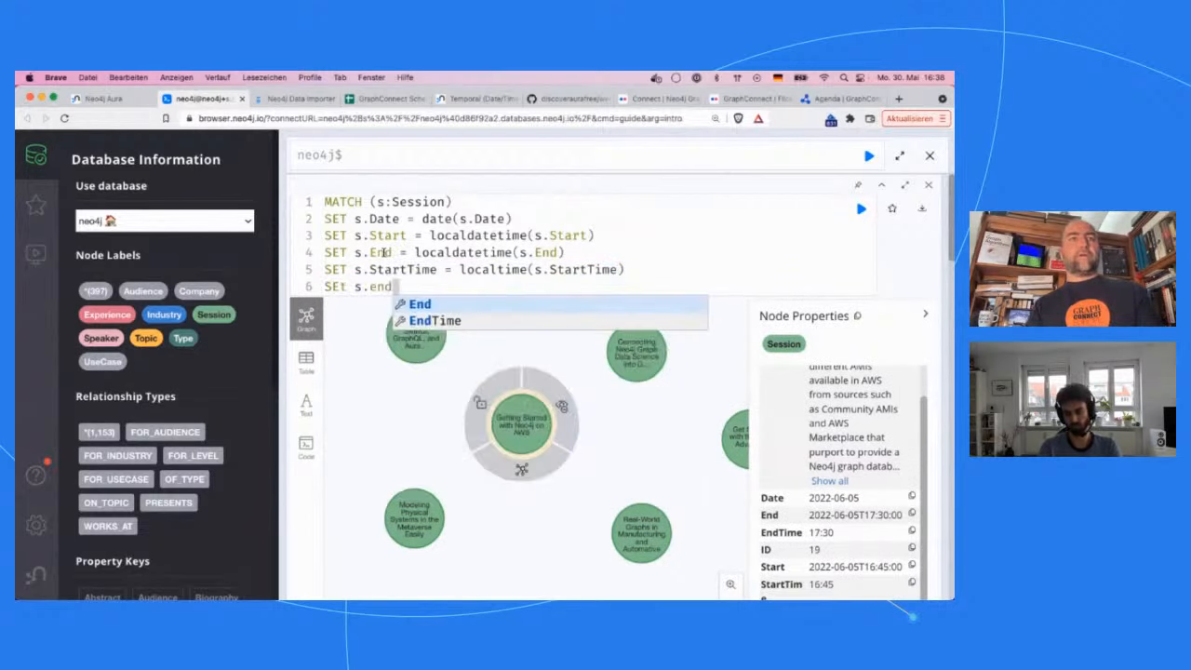
{"action": "key", "text": "Down"}
{"action": "key", "text": "Return"}
{"action": "type", "text": "= "}
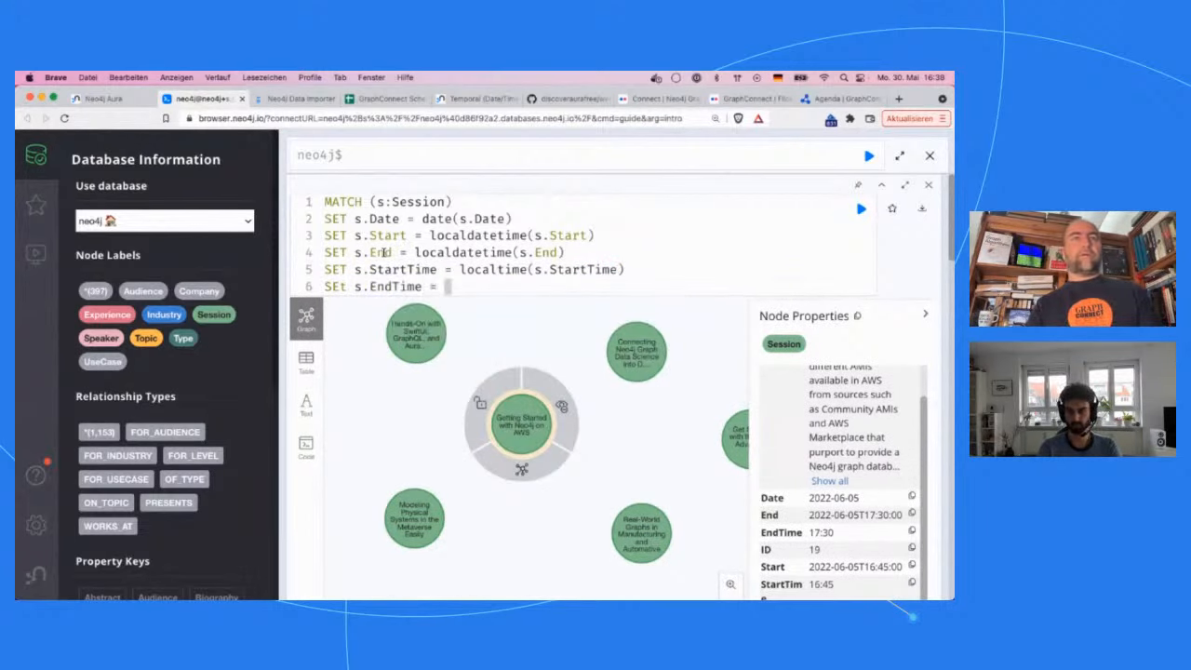
{"action": "type", "text": "localtime(s."}
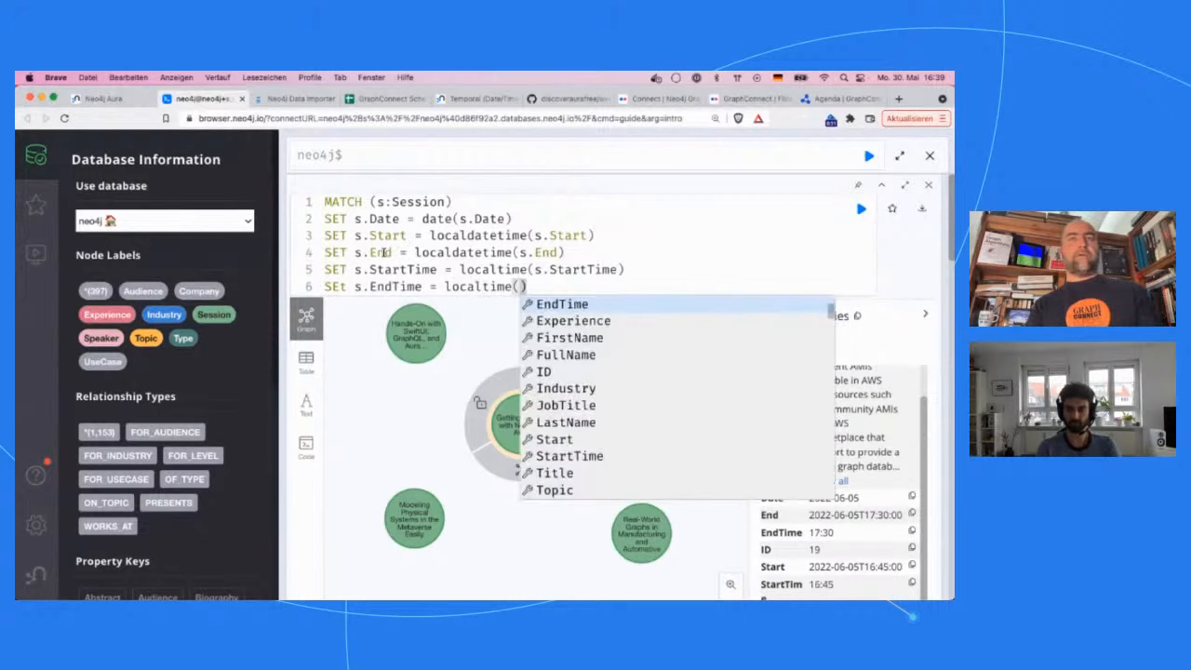
{"action": "type", "text": "end"}
{"action": "key", "text": "Return"}
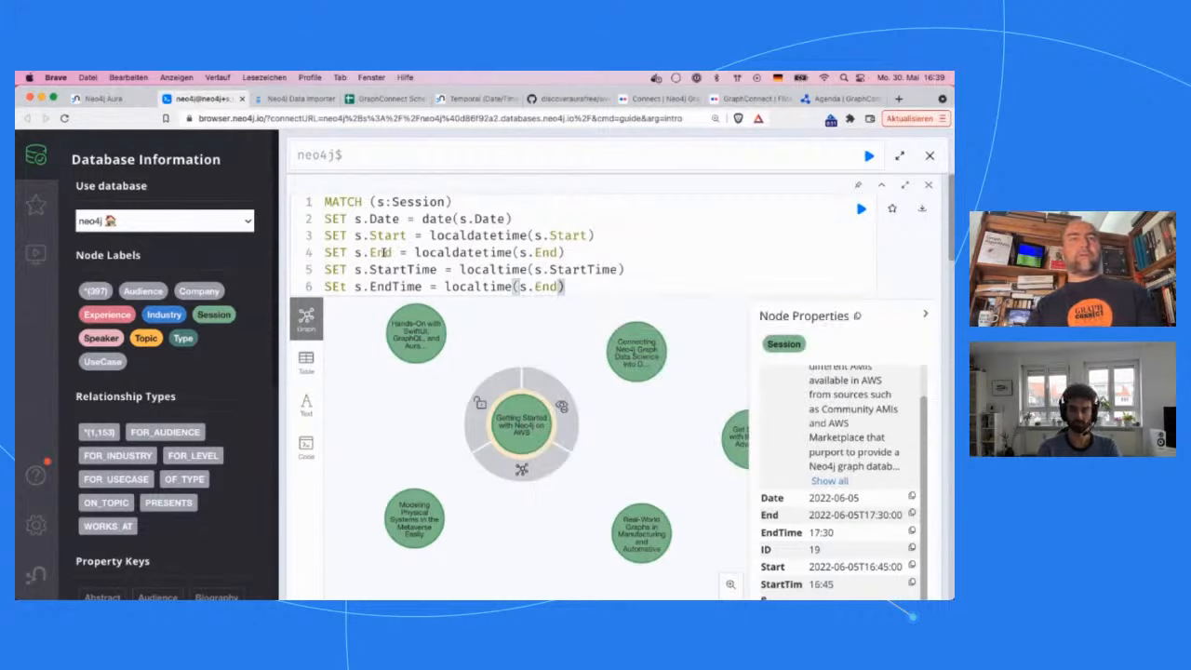
{"action": "key", "text": "ctrl+space"}
{"action": "key", "text": "Down"}
{"action": "key", "text": "Return"}
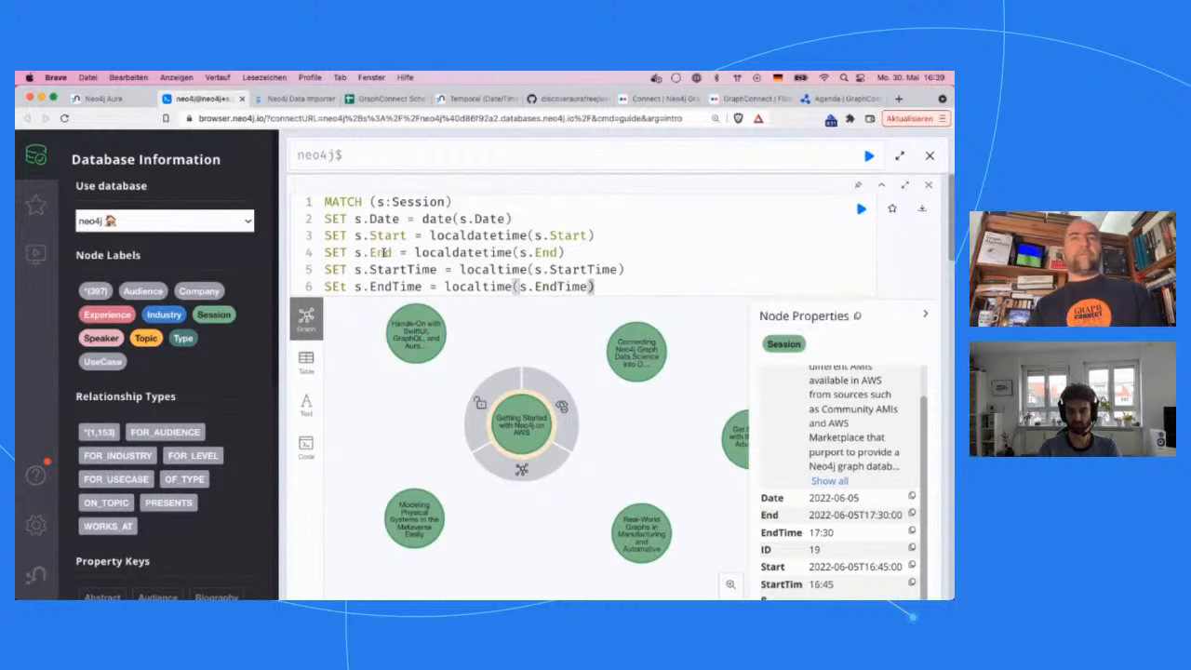
{"action": "key", "text": "super+Return"}
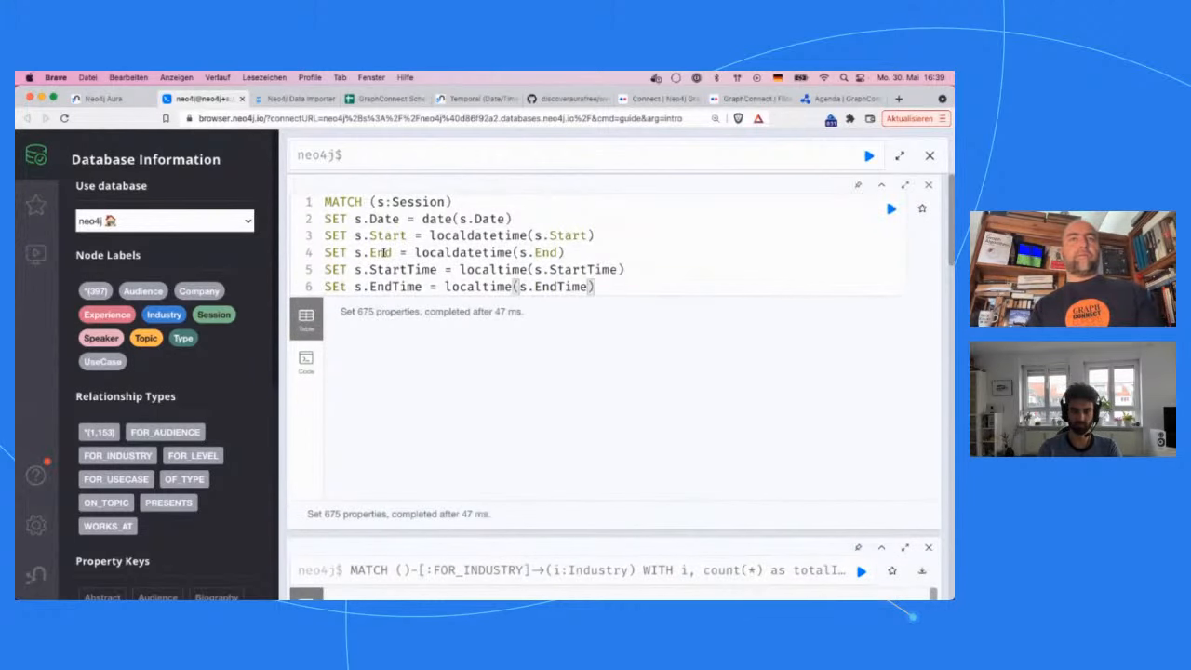
Query the Session nodes and show the properties of the "Getting Started with Neo4j on AWS" node.
{"action": "left_click", "coordinate": [217, 315]}
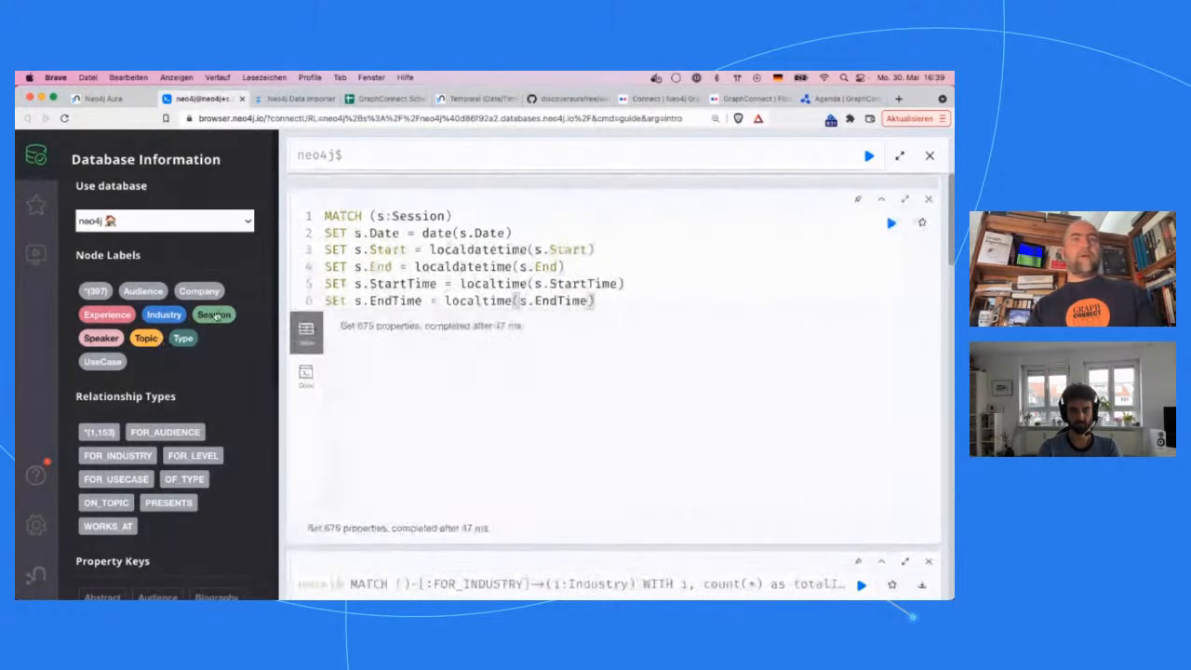
{"action": "left_click", "coordinate": [521, 356]}
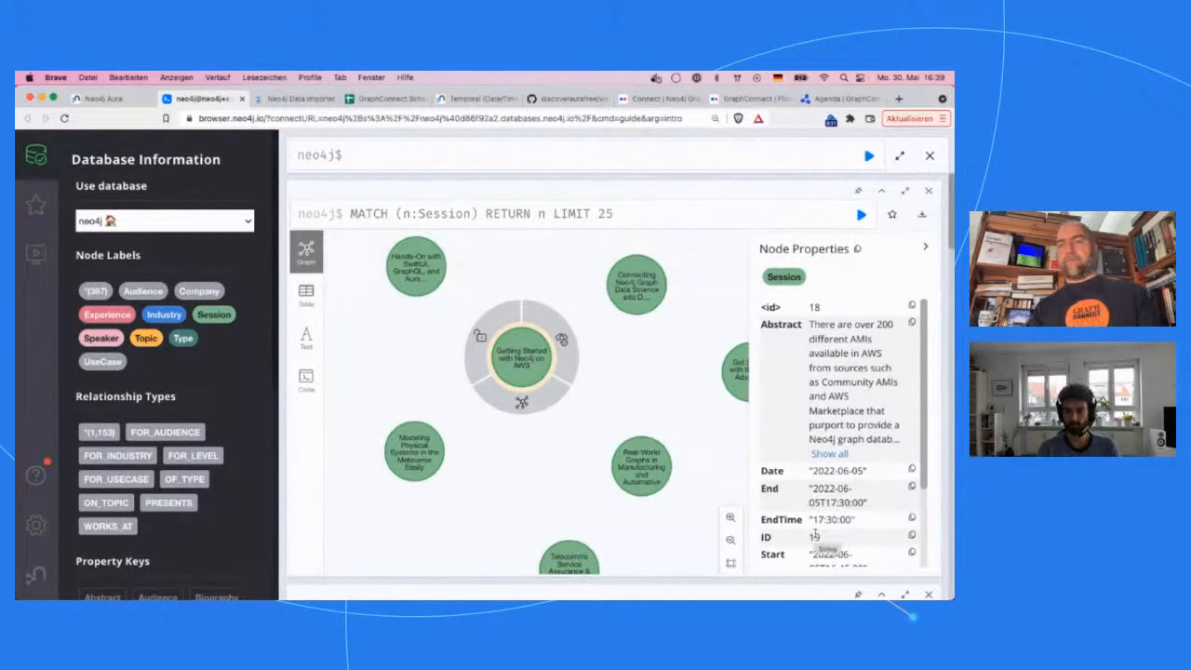
Examine the format and data type of the session node's date and time properties, especially End.
{"action": "left_click_drag", "start_coordinate": [865, 501], "coordinate": [815, 488]}
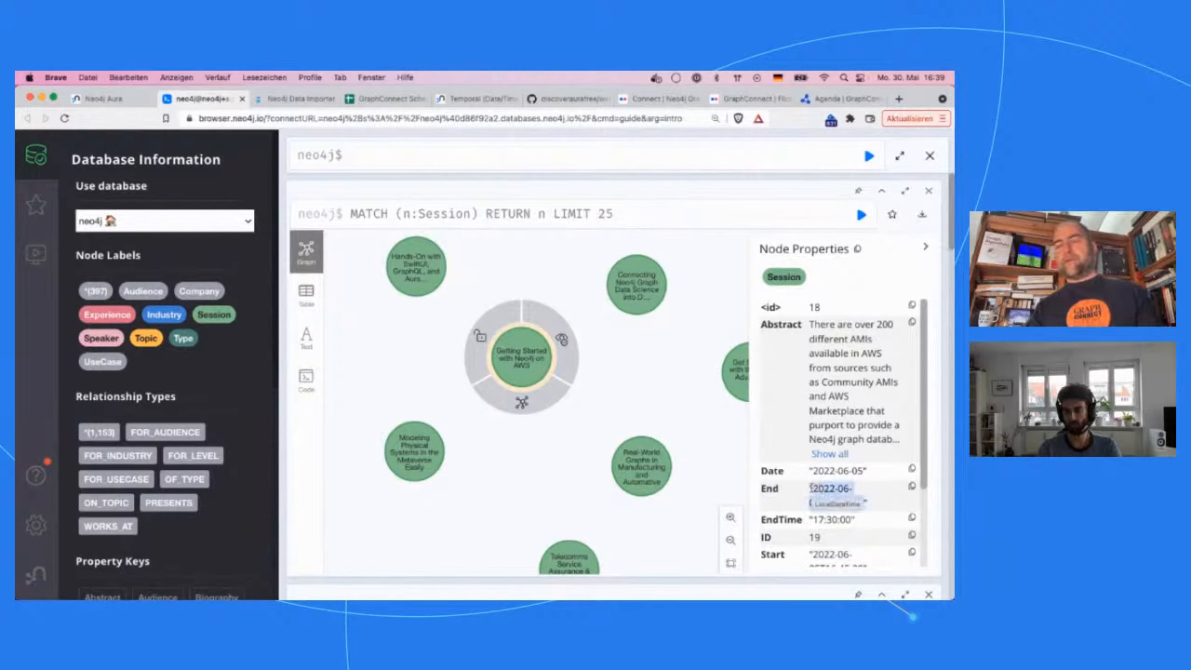
{"action": "left_click", "coordinate": [873, 499]}
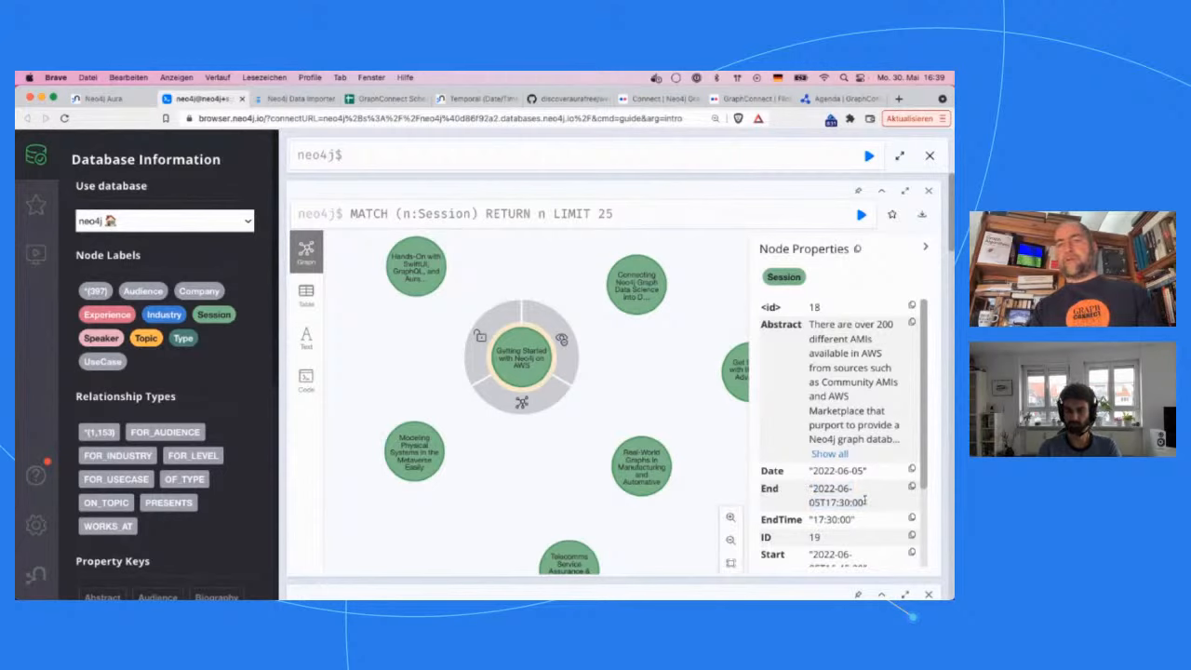
{"action": "left_click_drag", "start_coordinate": [865, 500], "coordinate": [814, 486]}
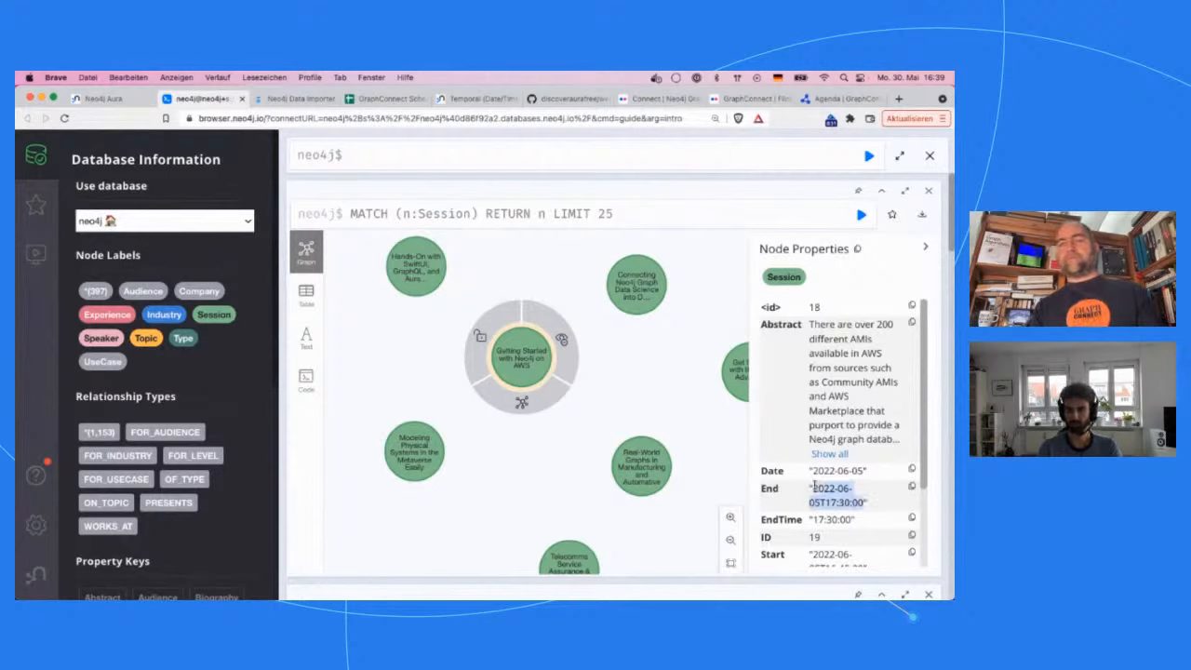
{"action": "double_click", "coordinate": [769, 489]}
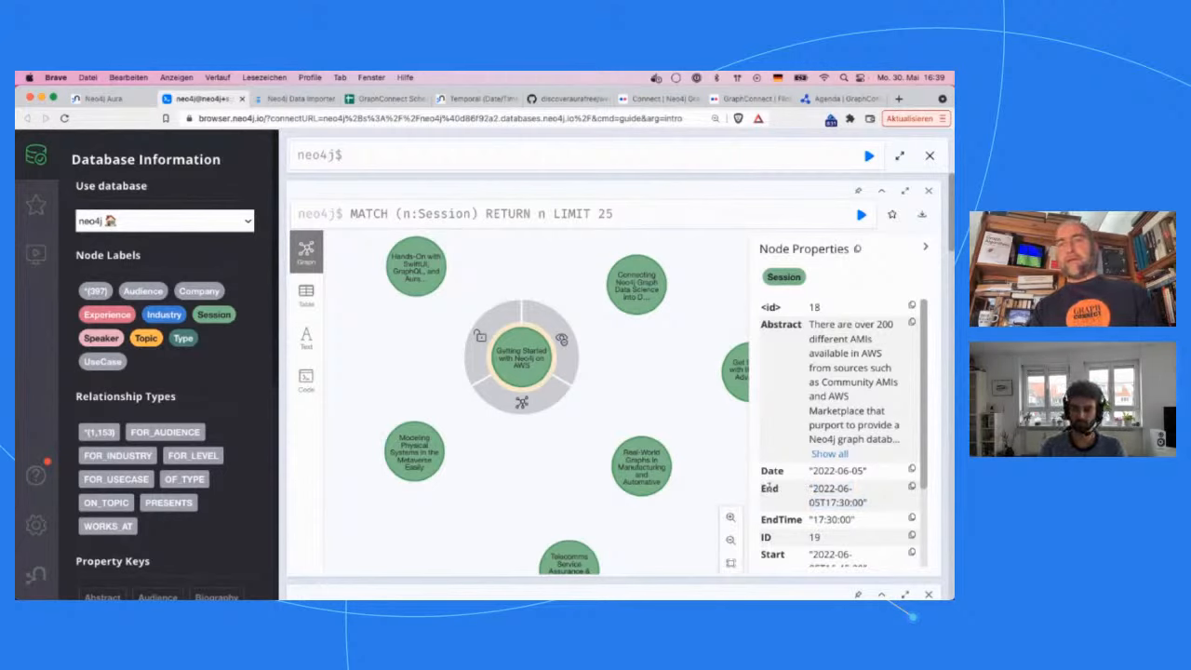
{"action": "left_click_drag", "start_coordinate": [813, 487], "coordinate": [878, 510]}
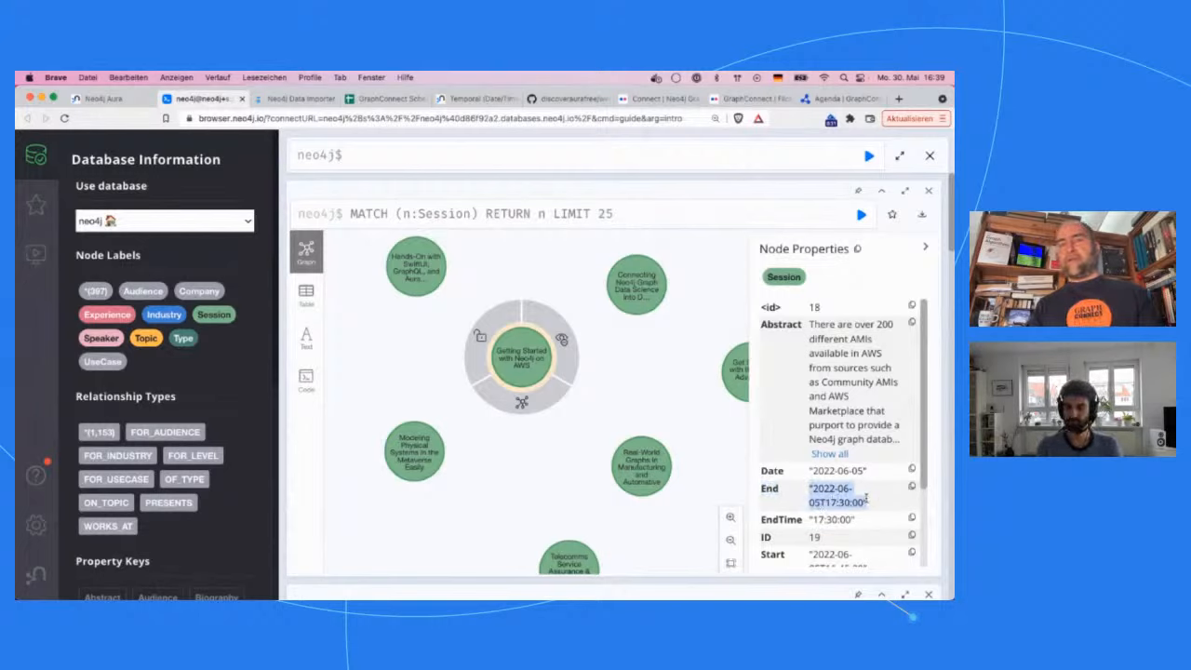
{"action": "left_click", "coordinate": [867, 505]}
{"action": "mouse_move", "coordinate": [867, 505]}
{"action": "left_mouse_down"}
{"action": "mouse_move", "coordinate": [812, 500]}
{"action": "mouse_move", "coordinate": [814, 489]}
{"action": "mouse_move", "coordinate": [877, 507]}
{"action": "left_mouse_up"}
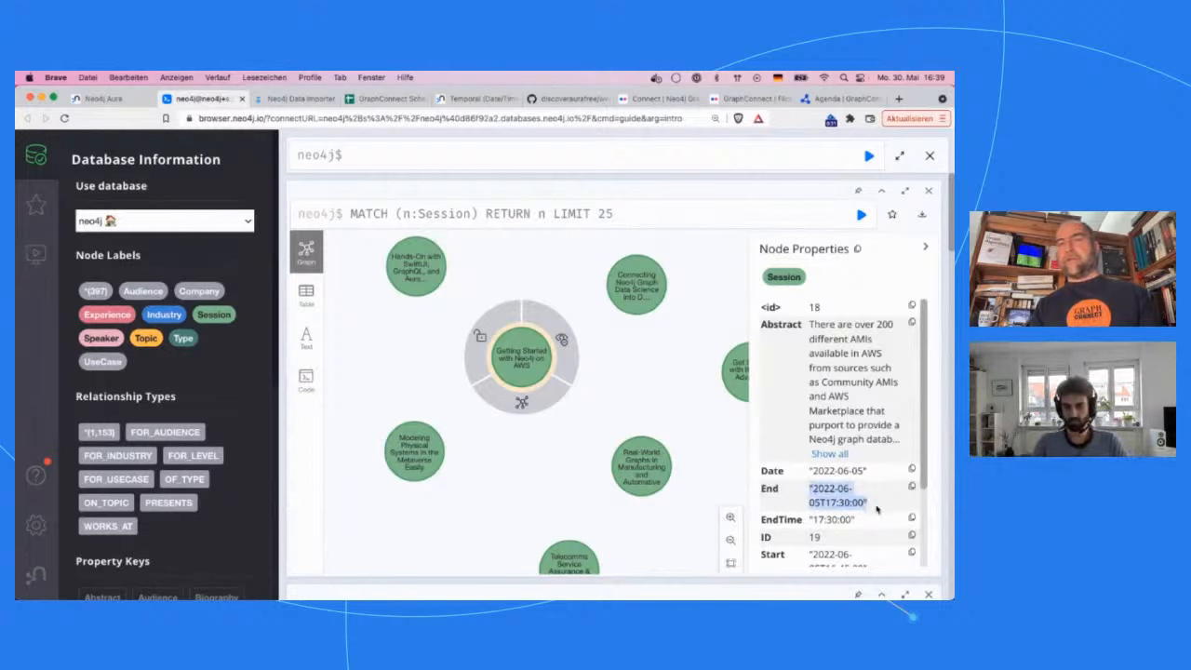
{"action": "scroll", "coordinate": [877, 508], "scroll_direction": "down", "scroll_amount": 3}
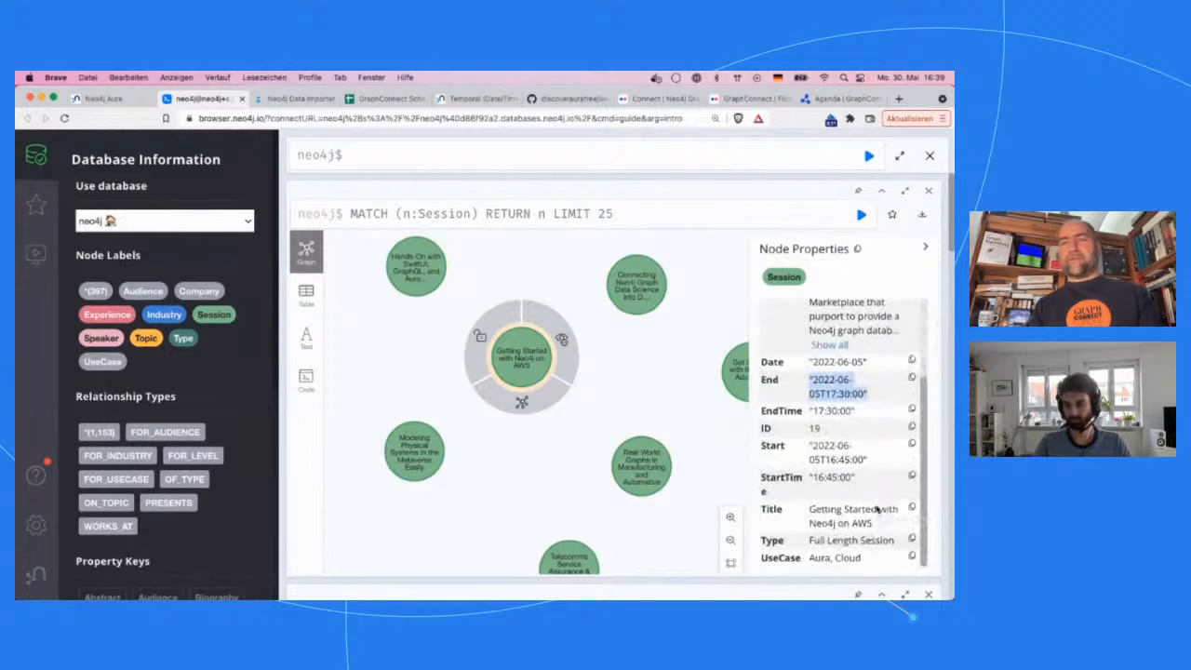
{"action": "scroll", "coordinate": [877, 506], "scroll_direction": "up", "scroll_amount": 3}
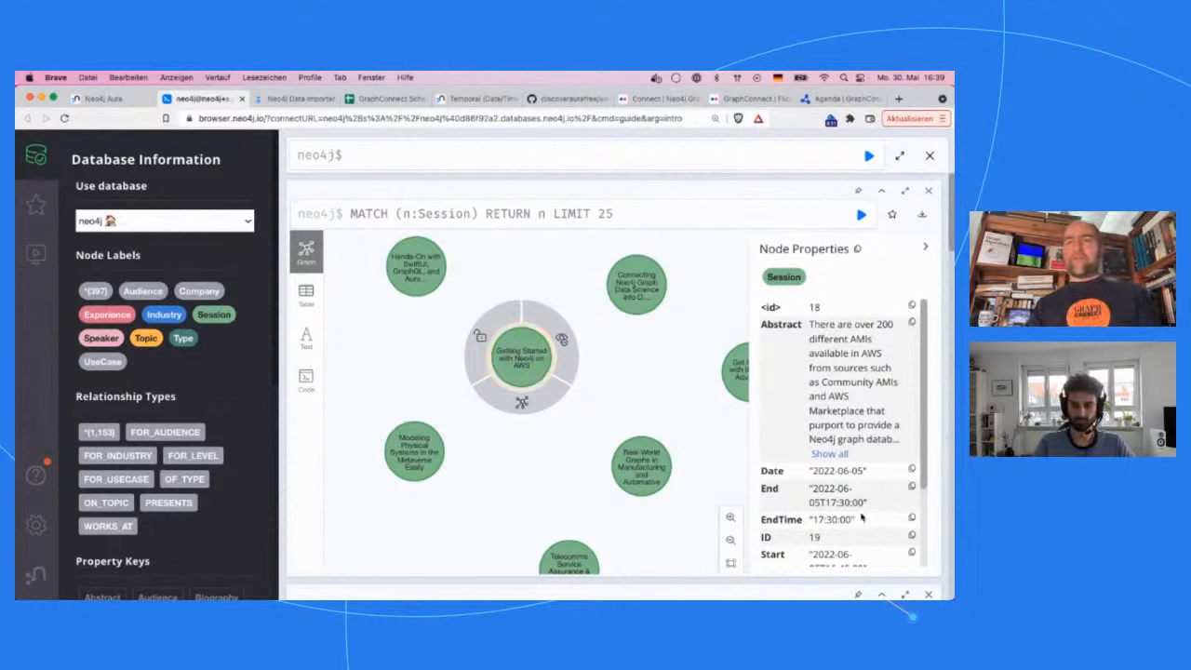
{"action": "left_click_drag", "start_coordinate": [867, 505], "coordinate": [799, 486]}
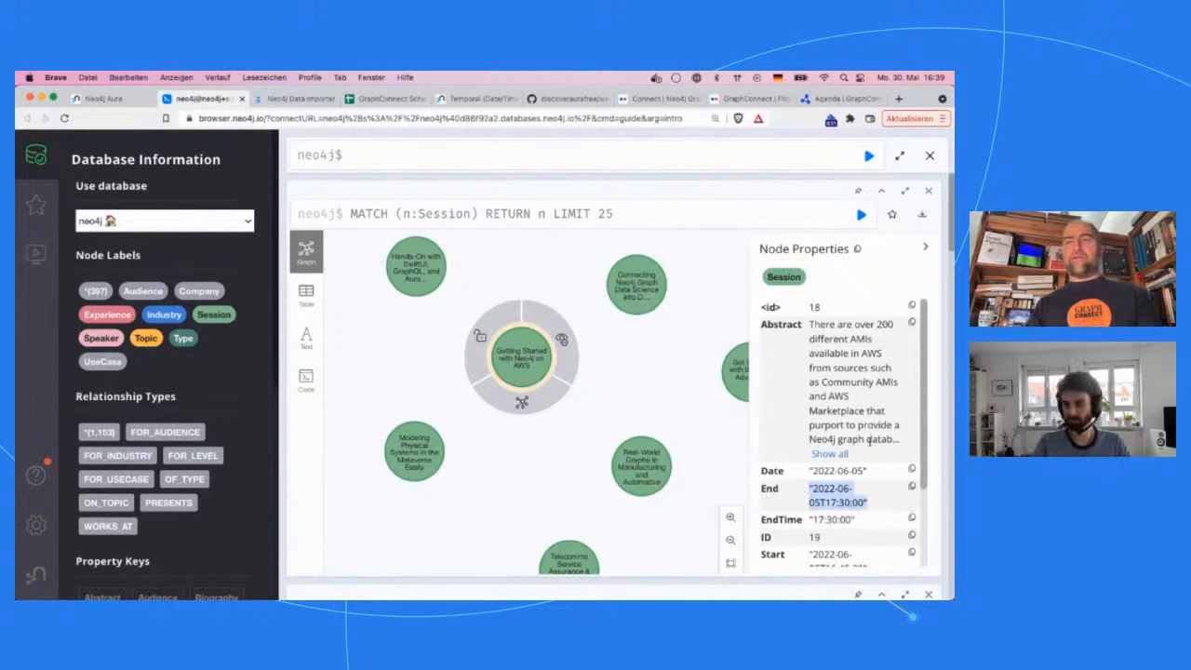
Insert the condition WHERE n.Date = date('2022-06-06') between MATCH and RETURN in the Session query.
{"action": "left_click", "coordinate": [592, 151]}
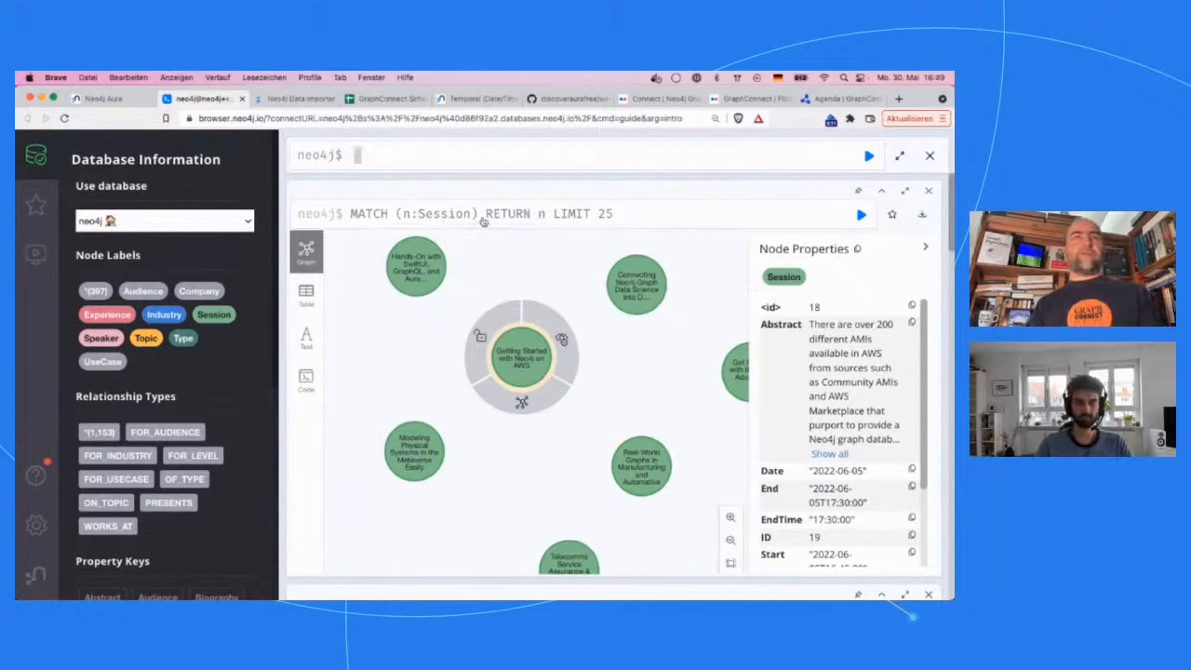
{"action": "left_click", "coordinate": [484, 214]}
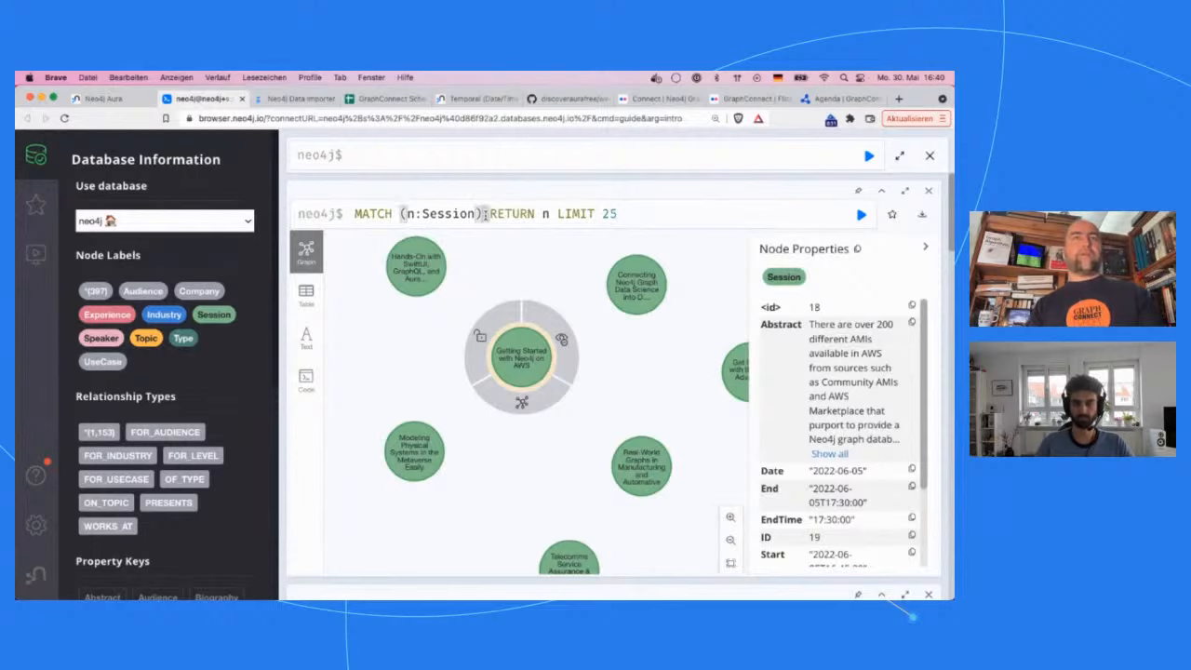
{"action": "key", "text": "shift+Return"}
{"action": "key", "text": "shift+Return"}
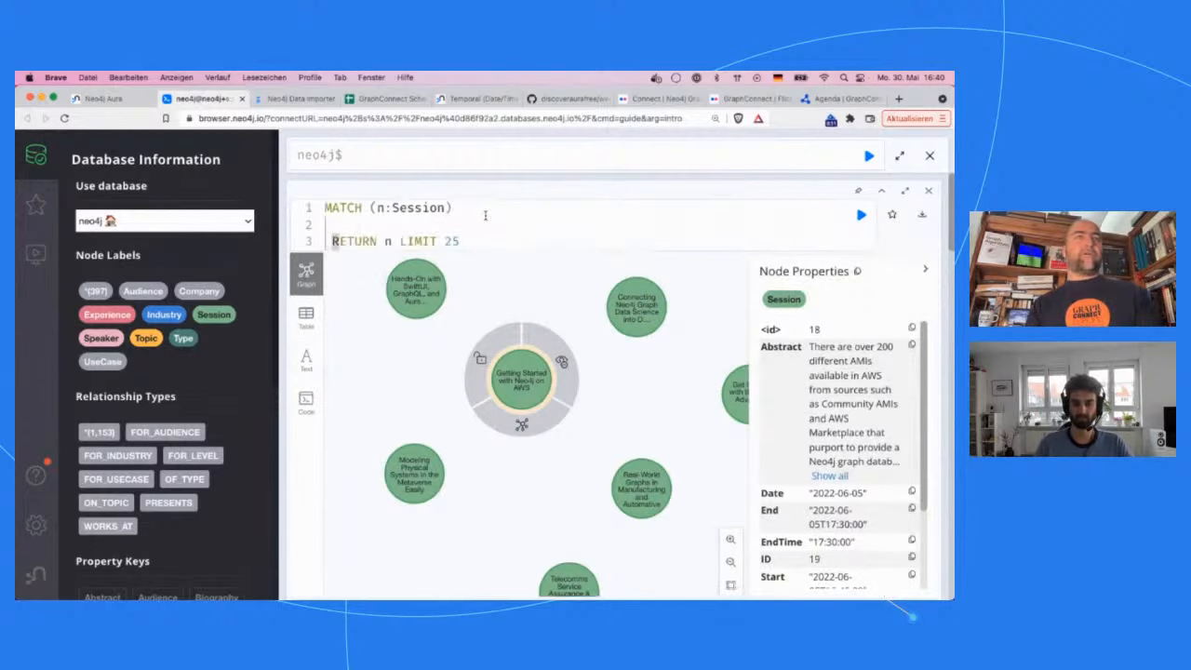
{"action": "key", "text": "BackSpace"}
{"action": "key", "text": "Up"}
{"action": "type", "text": "WHERE "}
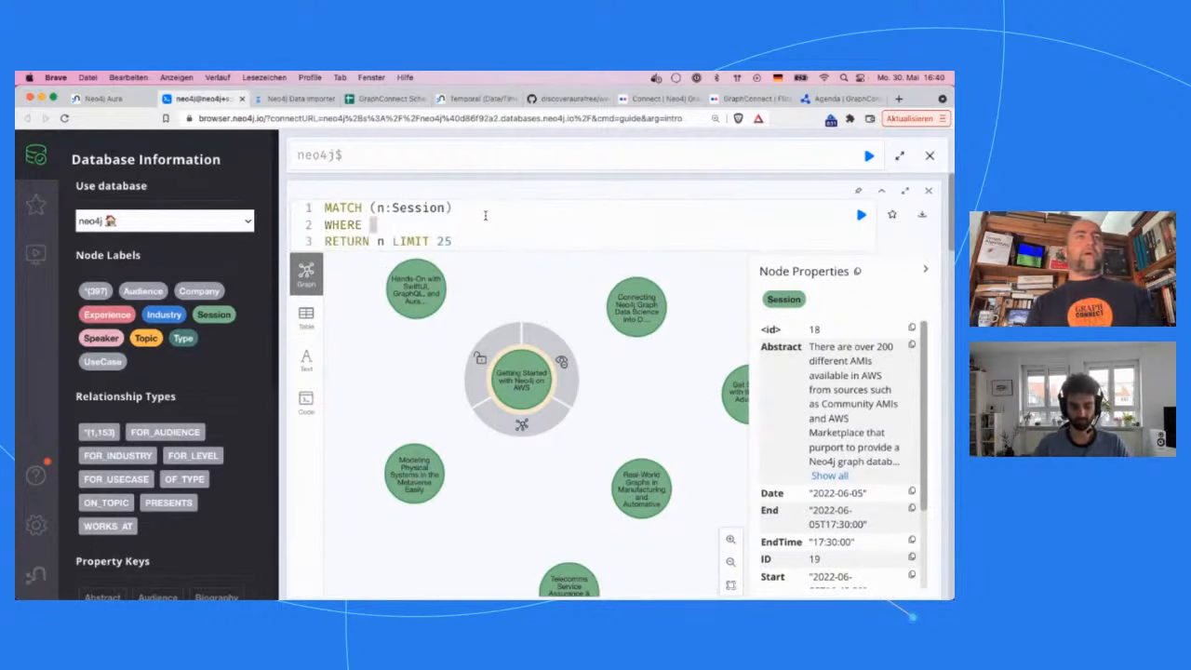
{"action": "type", "text": "n.Date = date('2022"}
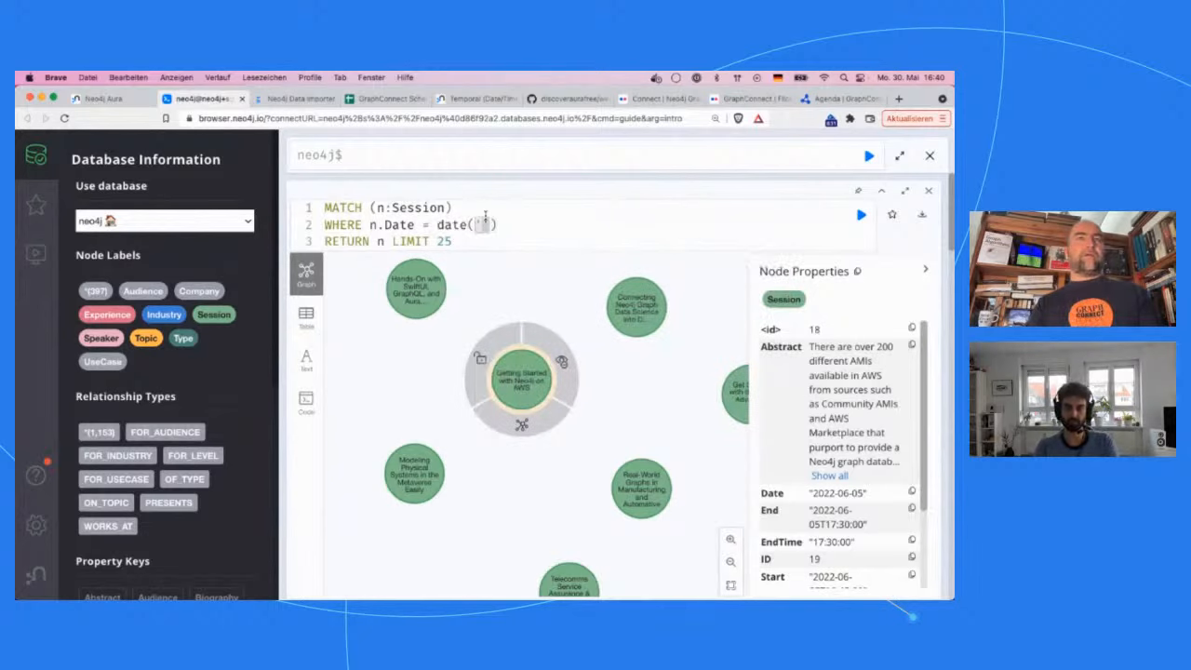
{"action": "type", "text": "-06-06"}
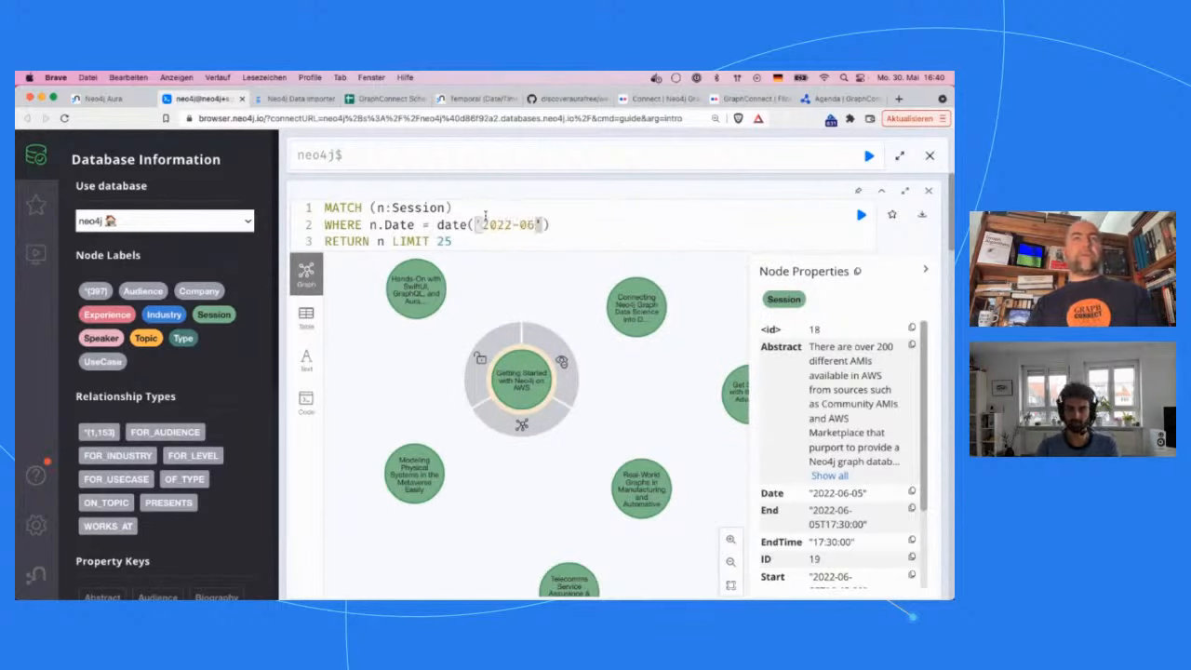
Make the query return n.Title without the LIMIT, and run it.
{"action": "key", "text": "Down"}
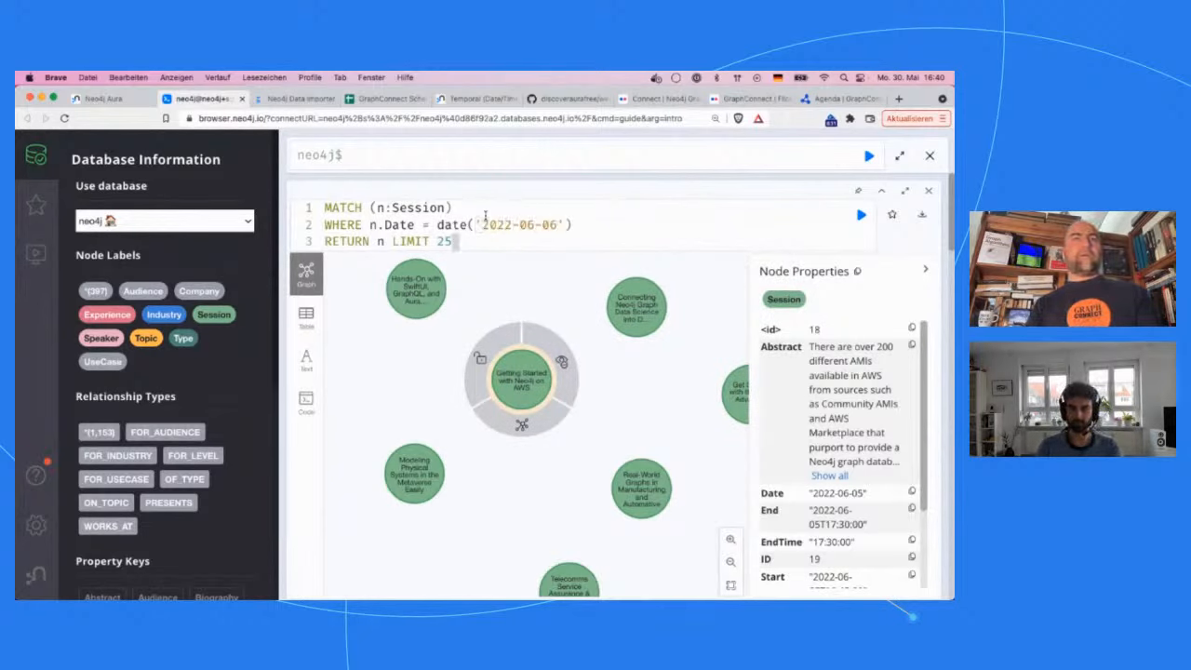
{"action": "key", "text": "shift+Left"}
{"action": "key", "text": "shift+Left"}
{"action": "key", "text": "shift+Left"}
{"action": "key", "text": "shift+Left"}
{"action": "key", "text": "shift+Left"}
{"action": "key", "text": "shift+Left"}
{"action": "key", "text": "shift+Left"}
{"action": "key", "text": "shift+Left"}
{"action": "key", "text": "BackSpace"}
{"action": "key", "text": "BackSpace"}
{"action": "type", "text": "."}
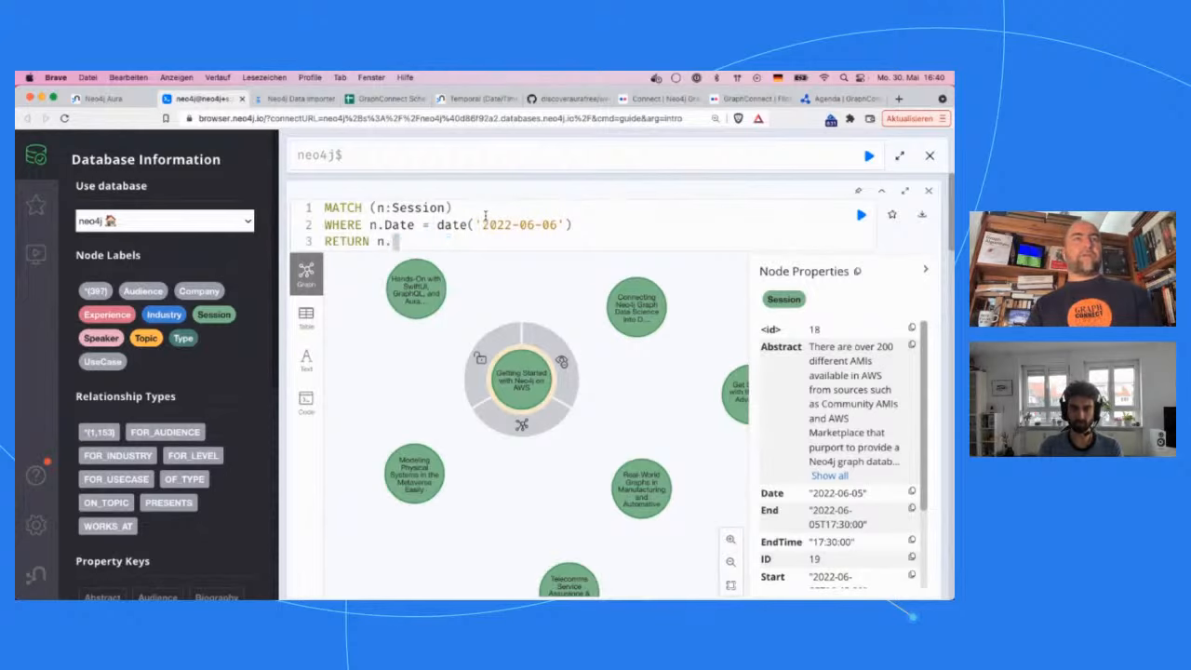
{"action": "type", "text": "Title"}
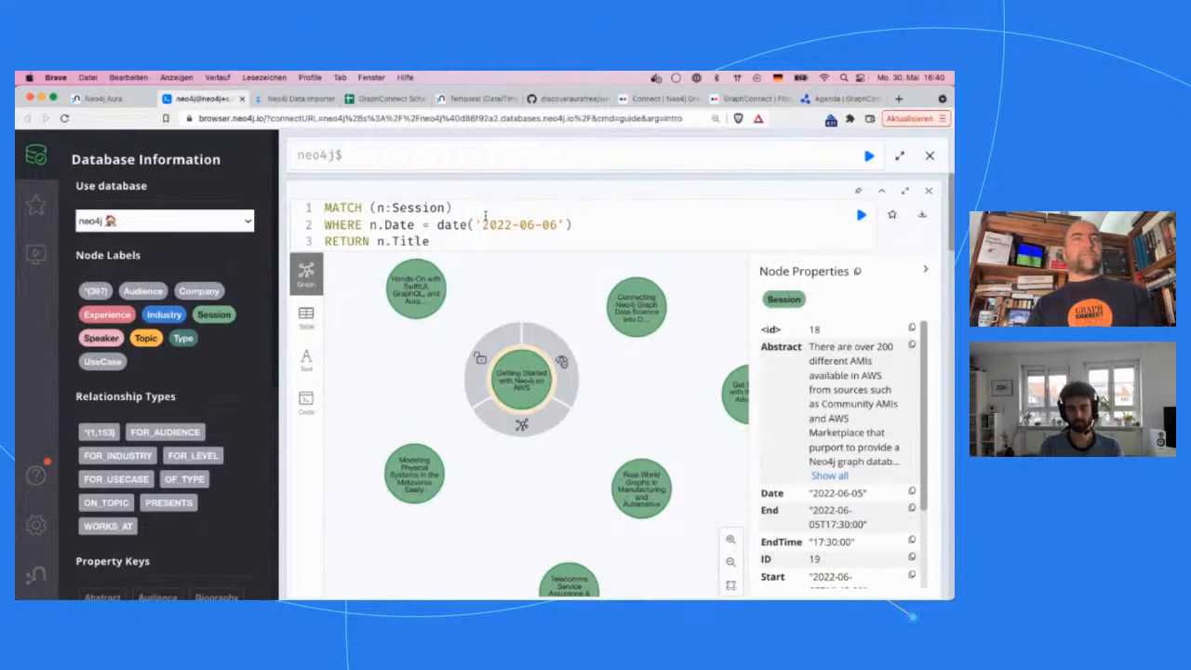
{"action": "key", "text": "super+Return"}
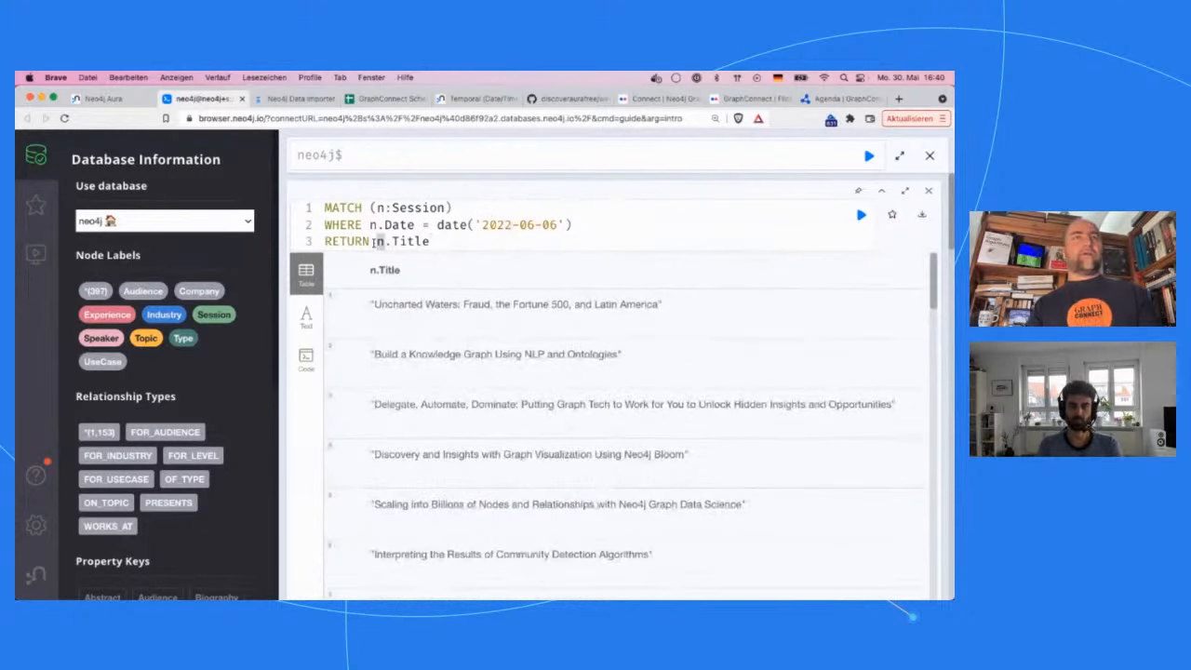
{"action": "left_click", "coordinate": [374, 240]}
{"action": "type", "text": "local"}
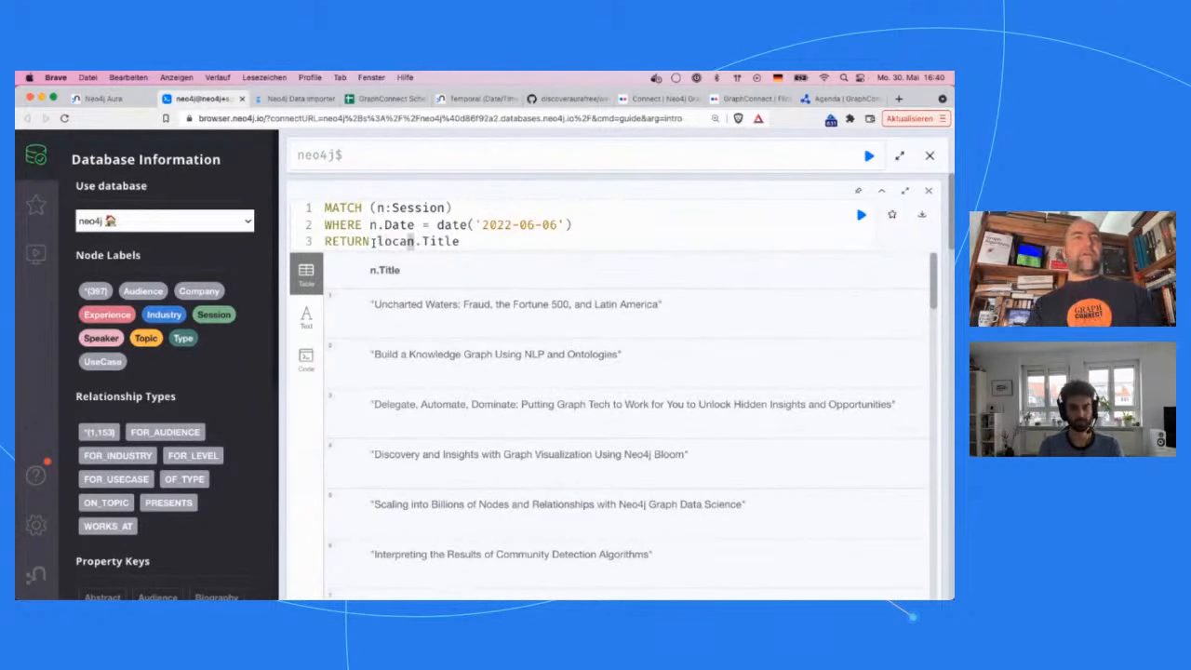
{"action": "key", "text": "BackSpace"}
{"action": "key", "text": "BackSpace"}
{"action": "key", "text": "BackSpace"}
{"action": "key", "text": "BackSpace"}
{"action": "key", "text": "BackSpace"}
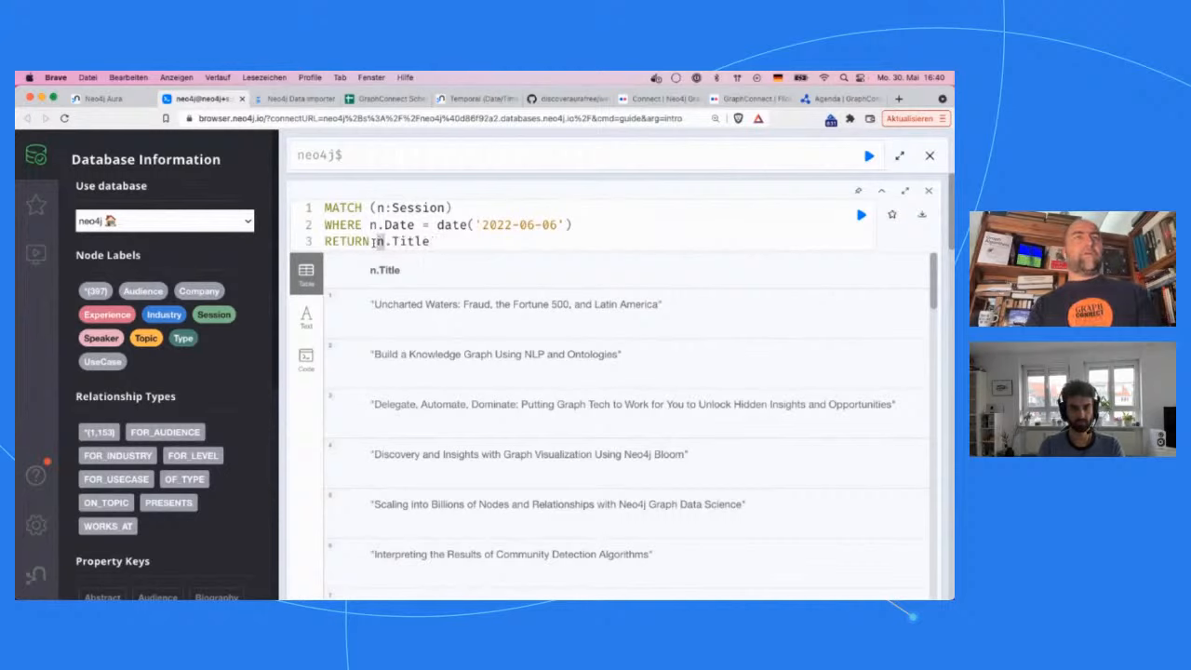
Add n.Start before n.Title in the RETURN clause of the Session query and run it.
{"action": "type", "text": "n."}
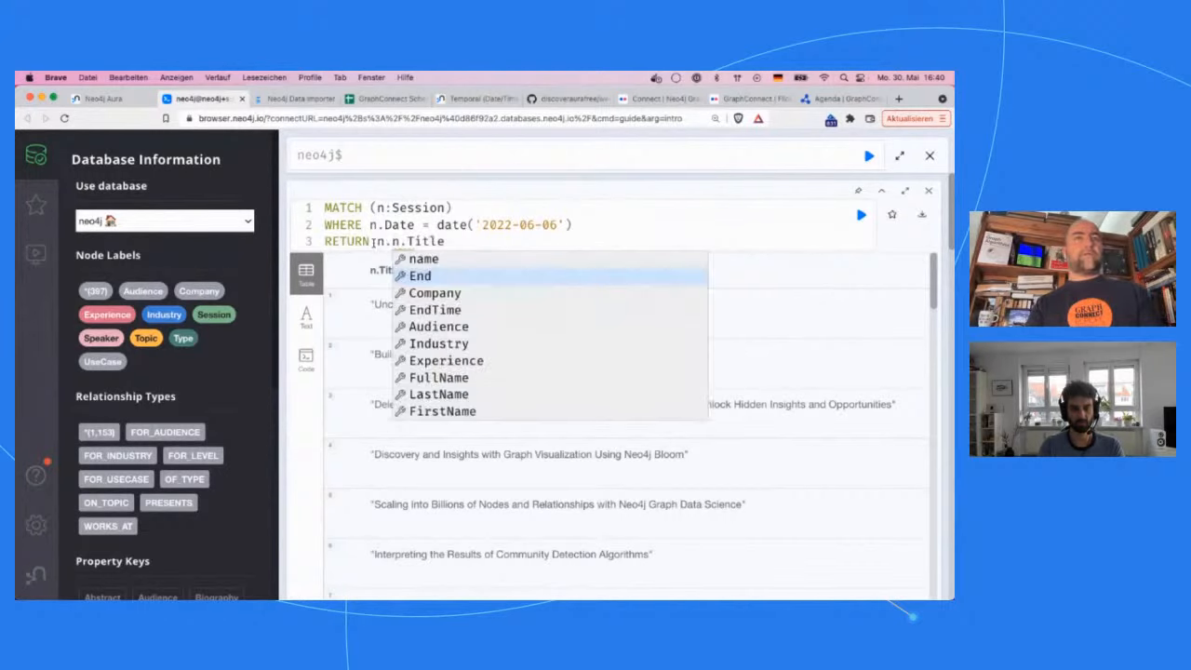
{"action": "type", "text": "St"}
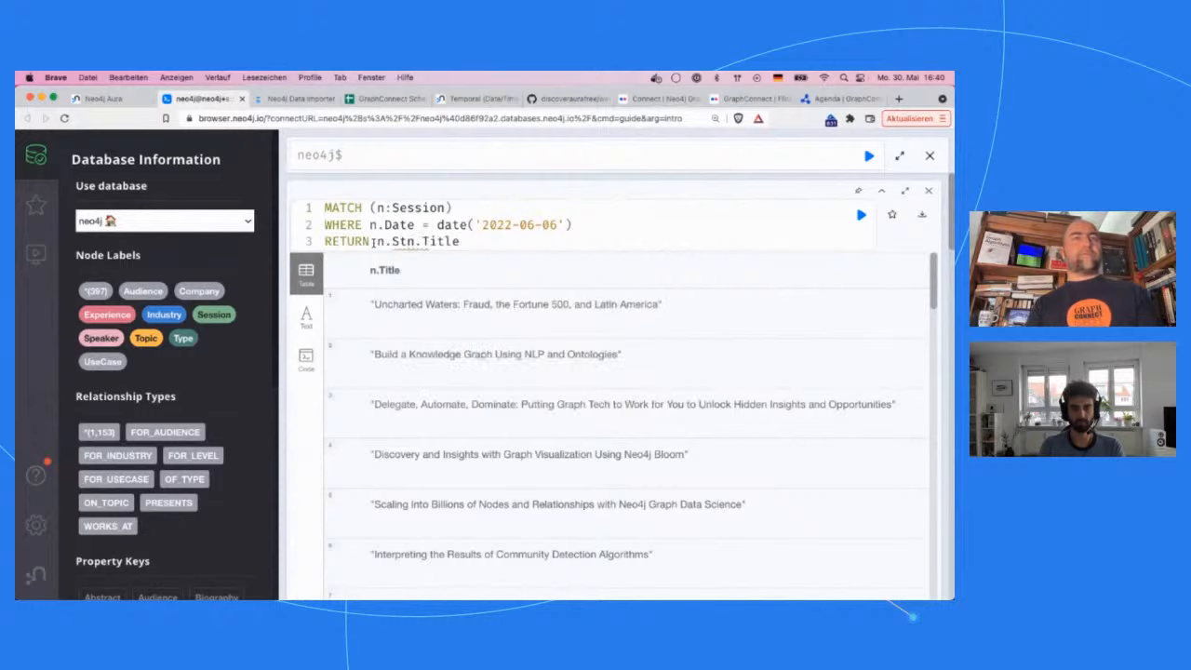
{"action": "type", "text": "art,"}
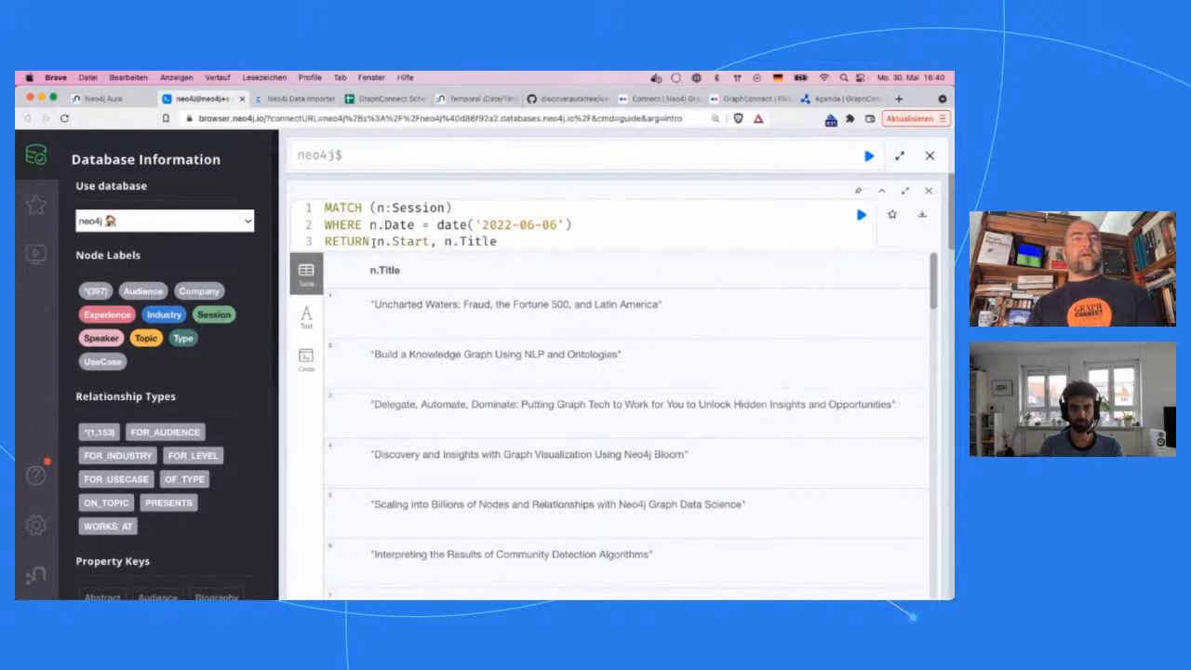
{"action": "key", "text": "super+Return"}
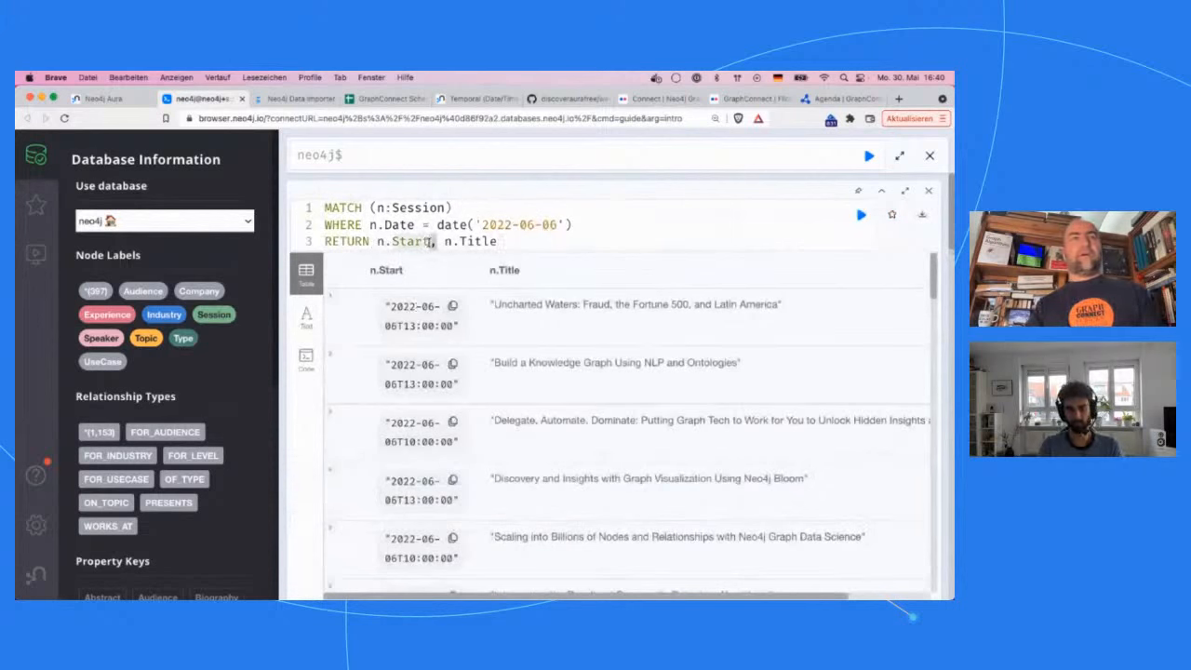
Return n.StartTime instead of n.Start alongside the session titles and rerun the query.
{"action": "left_click", "coordinate": [429, 241]}
{"action": "type", "text": "Time"}
{"action": "key", "text": "super+Return"}
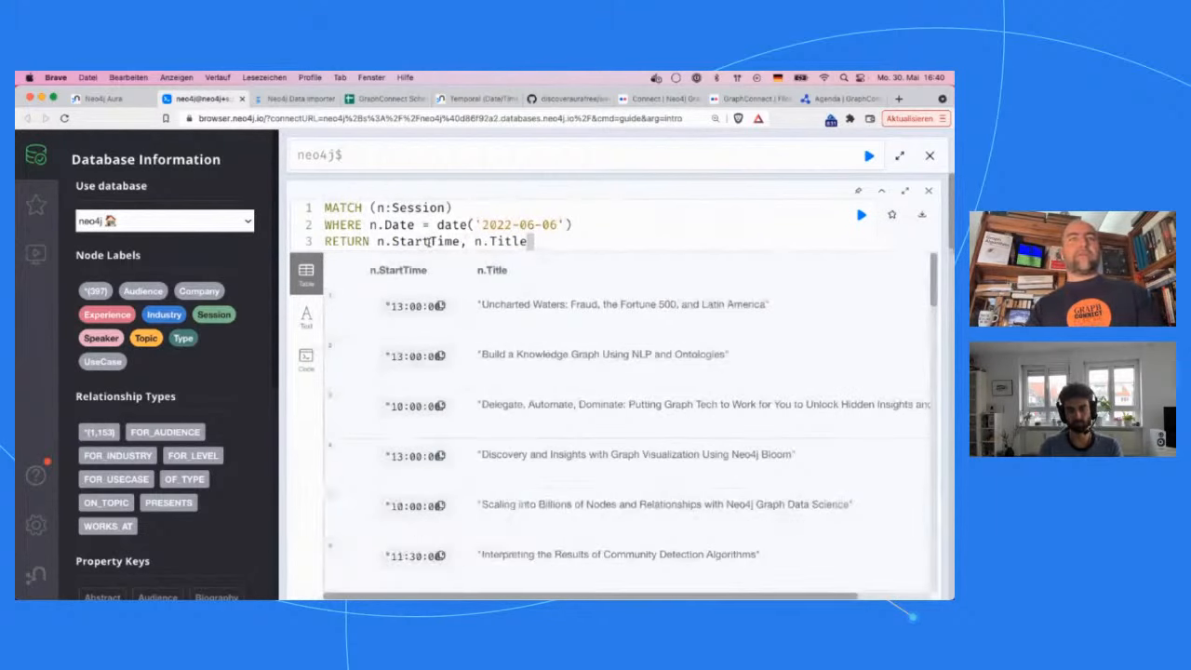
Try localtime(n.Start) in place of n.StartTime in the RETURN clause, and revert that change.
{"action": "double_click", "coordinate": [430, 243]}
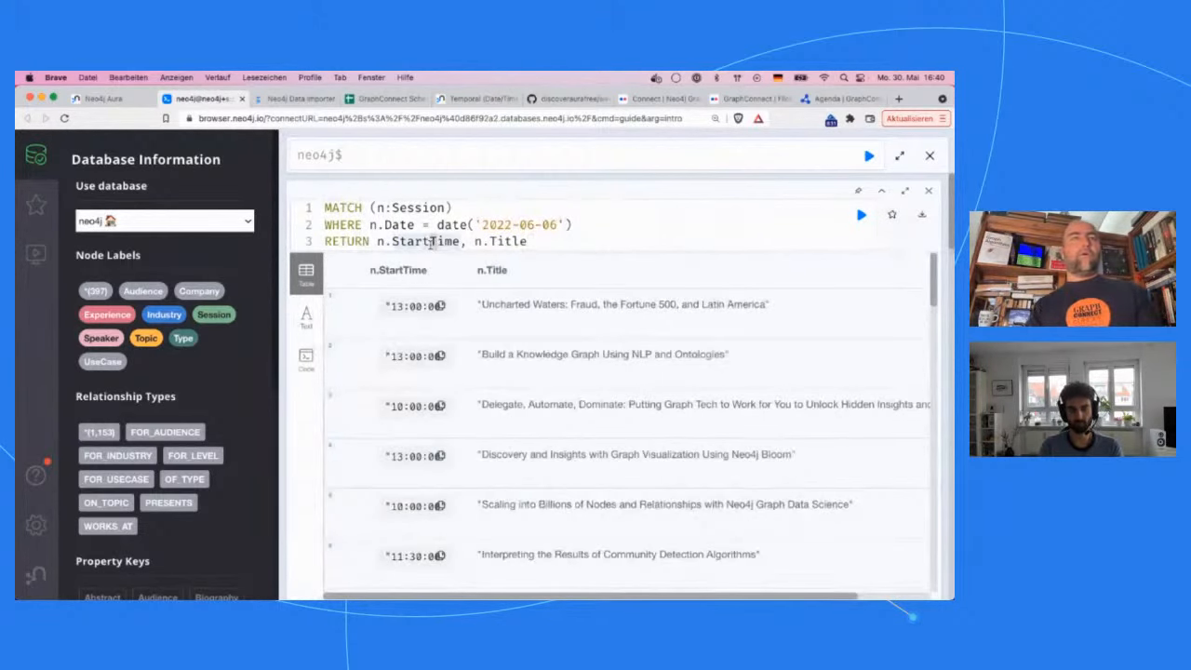
{"action": "left_click_drag", "start_coordinate": [430, 242], "coordinate": [461, 242]}
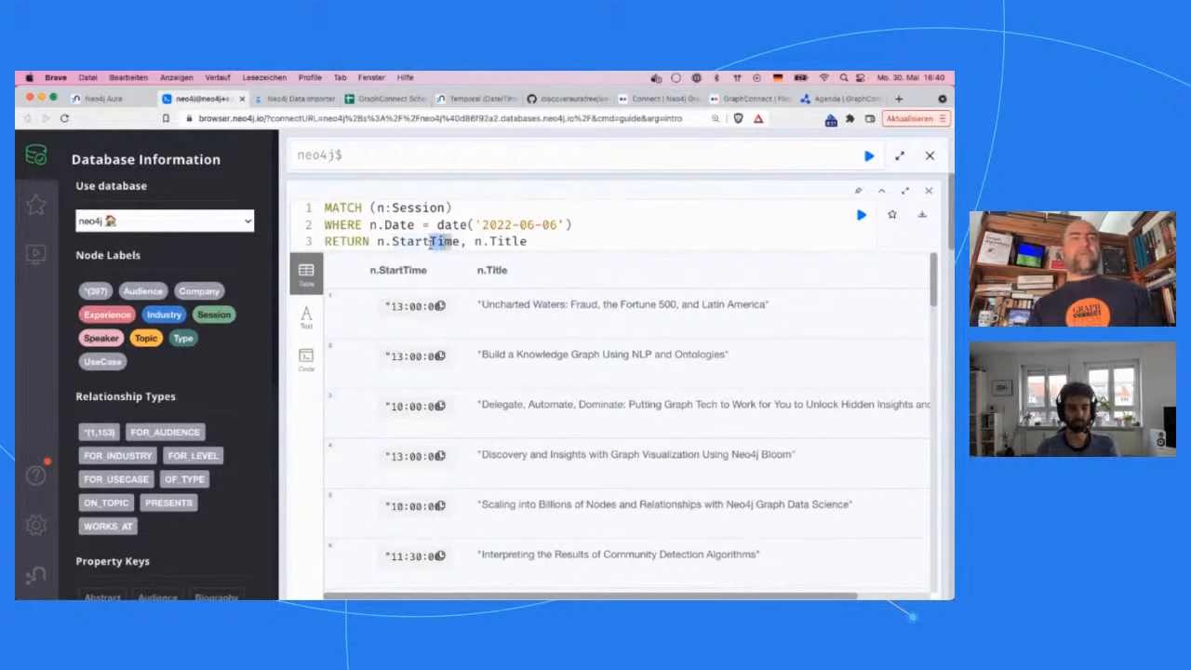
{"action": "key", "text": "BackSpace"}
{"action": "type", "text": ")"}
{"action": "key", "text": "alt+Left"}
{"action": "key", "text": "alt+Left"}
{"action": "key", "text": "alt+Left"}
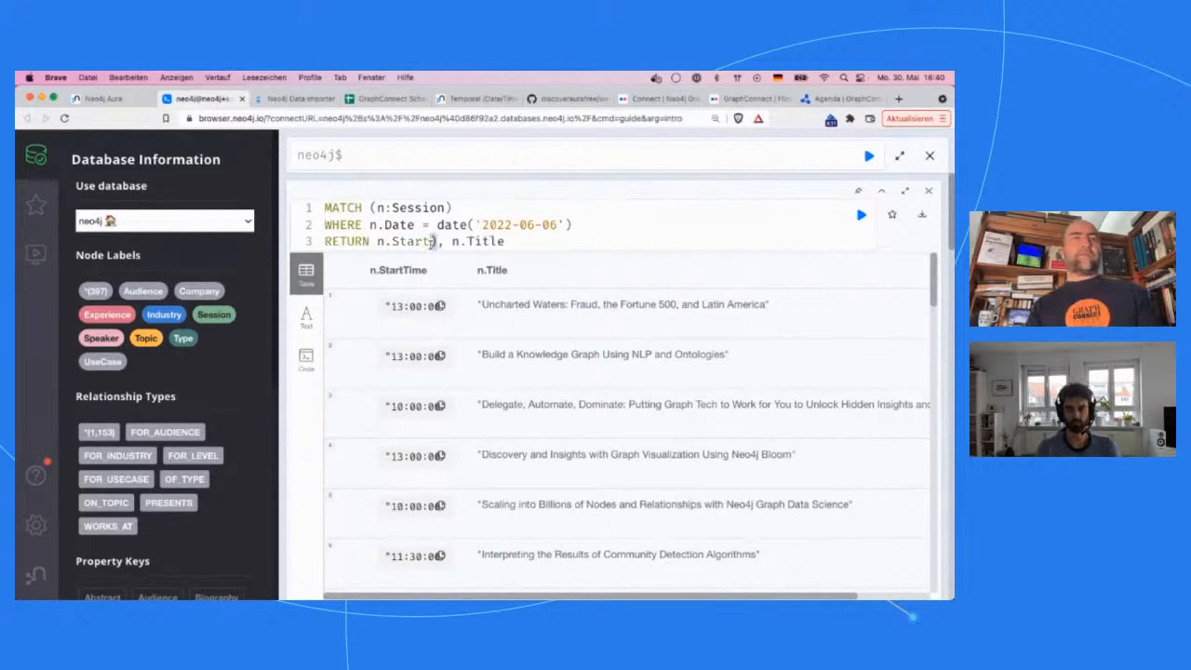
{"action": "type", "text": "lcoal"}
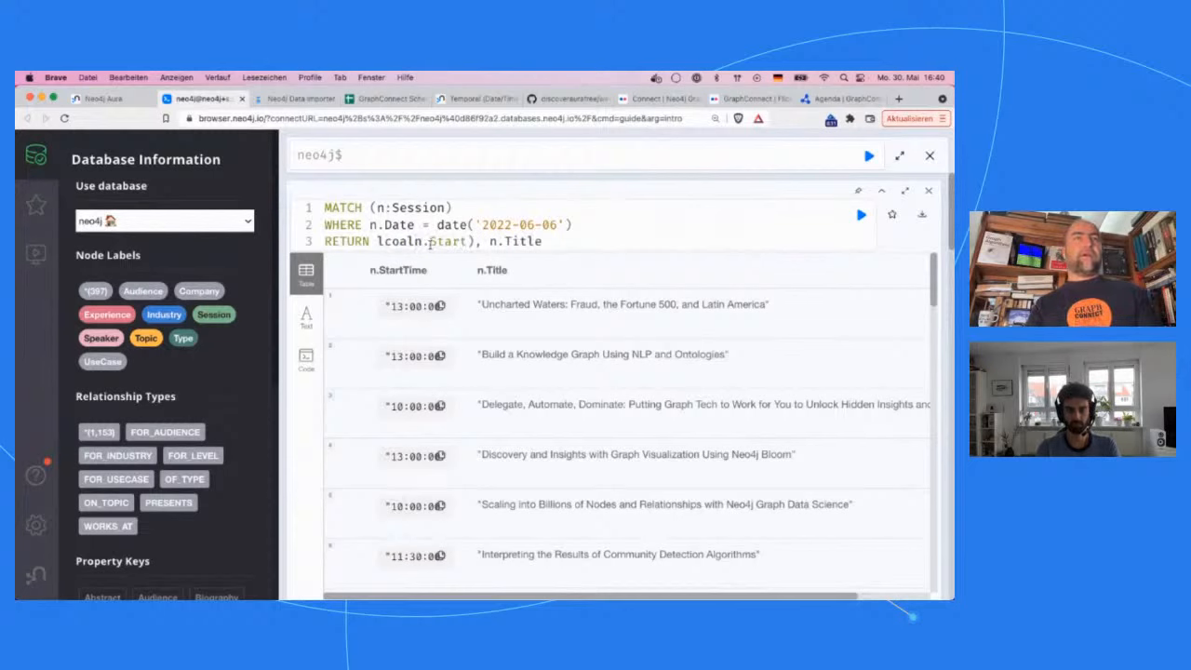
{"action": "key", "text": "BackSpace"}
{"action": "key", "text": "BackSpace"}
{"action": "key", "text": "BackSpace"}
{"action": "key", "text": "BackSpace"}
{"action": "type", "text": "ocaltime("}
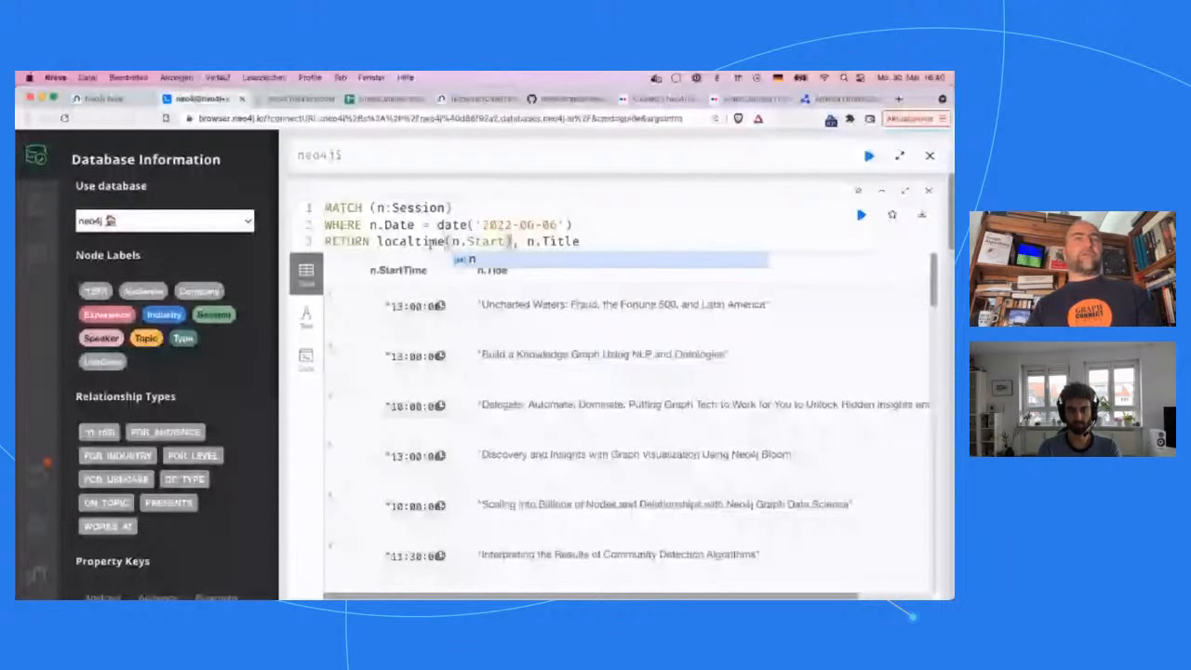
{"action": "key", "text": "super+Return"}
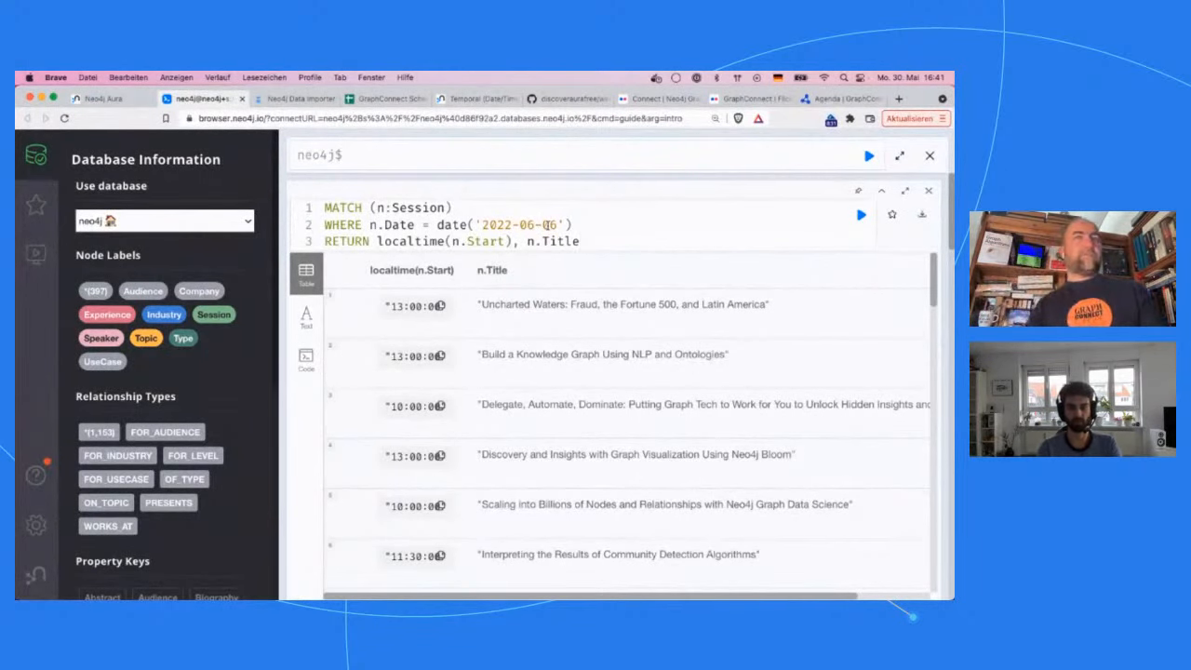
{"action": "key", "text": "super+z"}
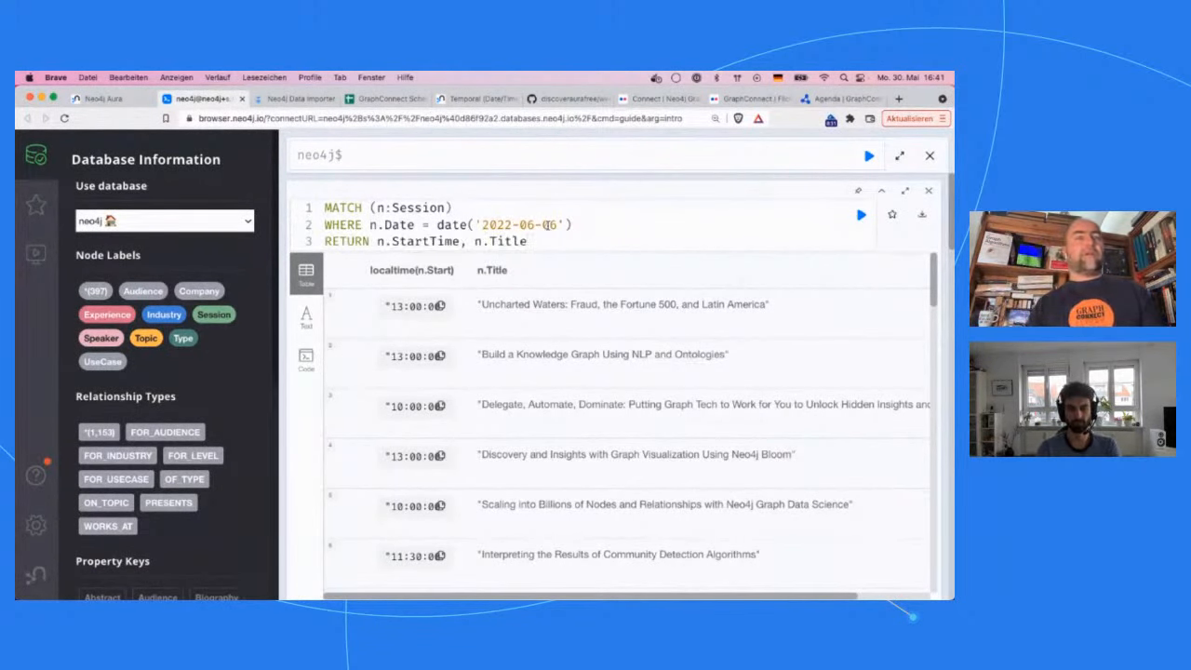
{"action": "key", "text": "super+Return"}
Add ORDER BY n.StartTime as the last line of the query, run it, and look through the sorted sessions.
{"action": "key", "text": "Return"}
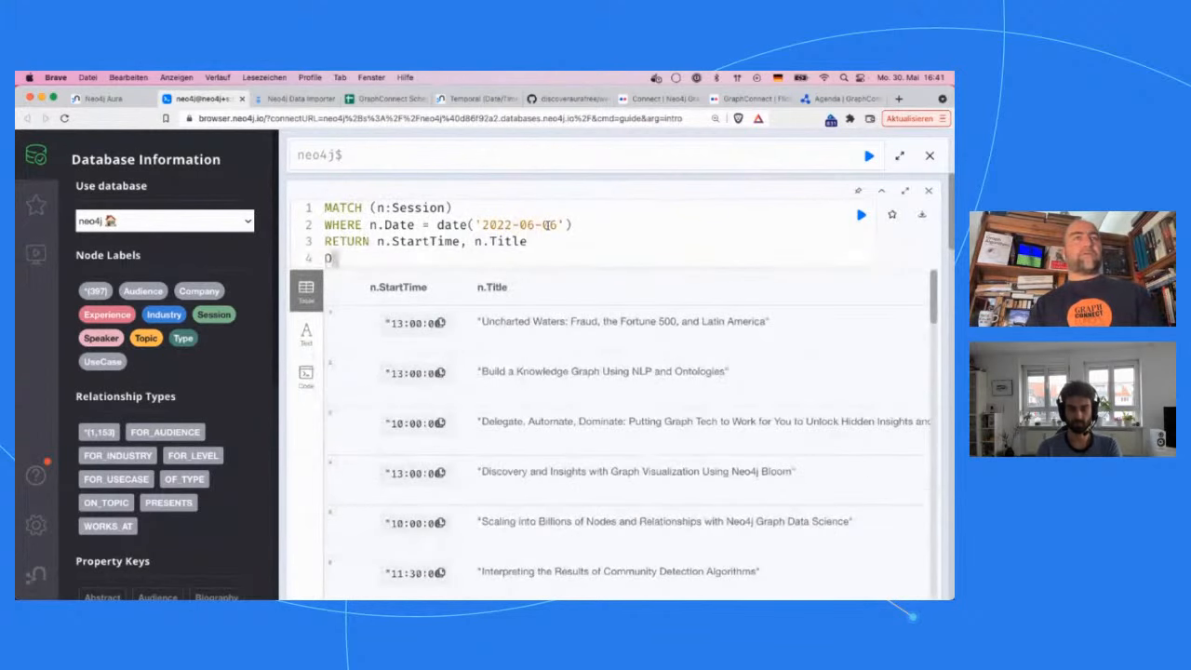
{"action": "type", "text": "ORDER BY n.StartTime"}
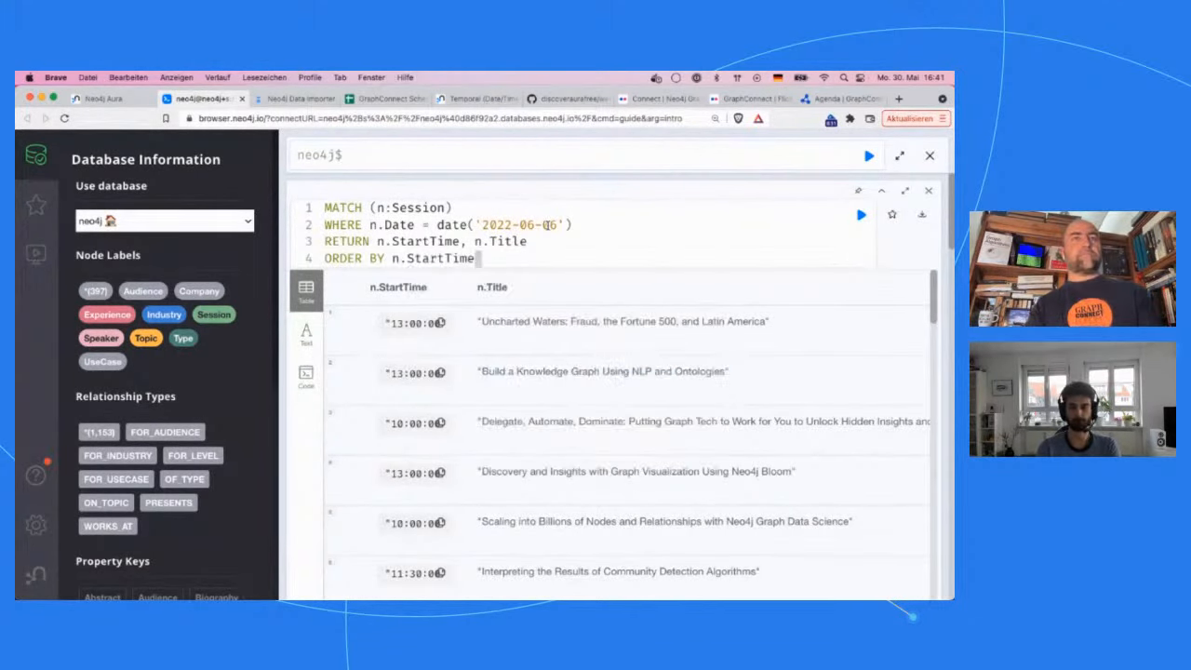
{"action": "key", "text": "super+Return"}
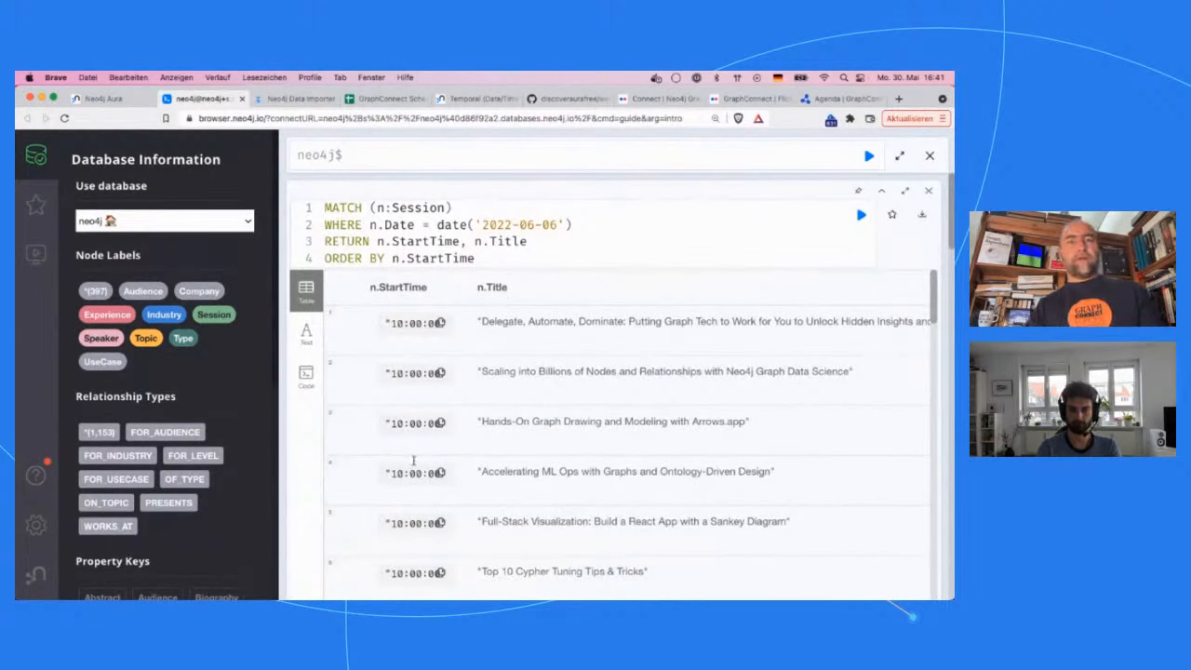
{"action": "scroll", "coordinate": [407, 544], "scroll_direction": "down", "scroll_amount": 3}
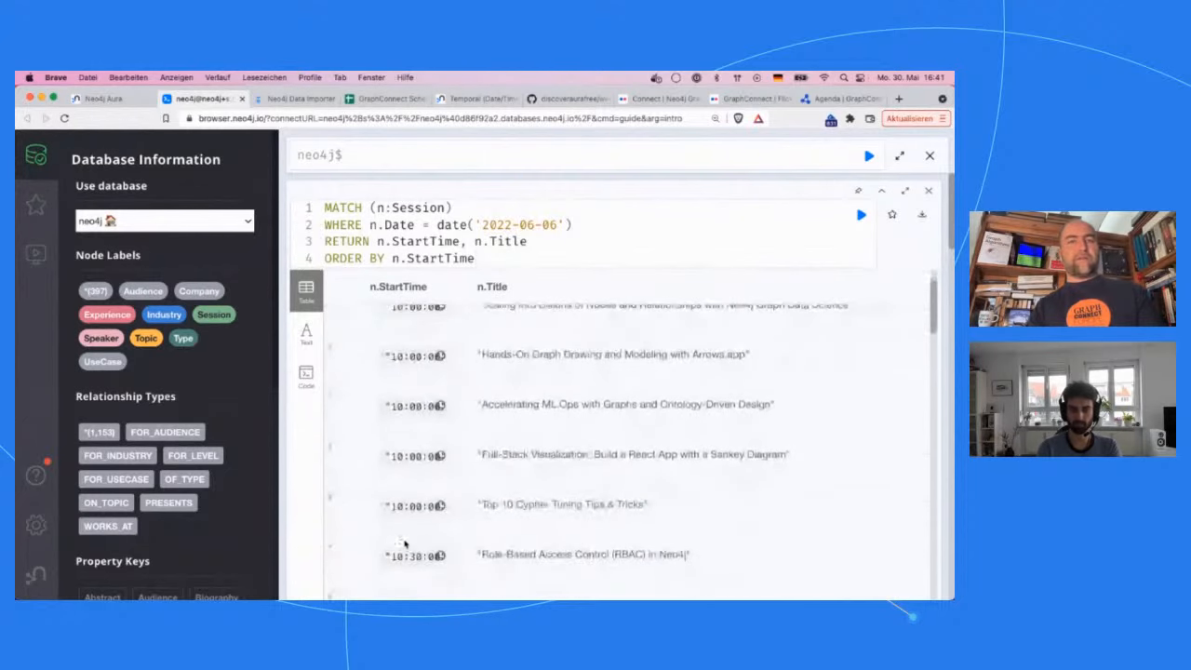
{"action": "scroll", "coordinate": [405, 545], "scroll_direction": "down", "scroll_amount": 3}
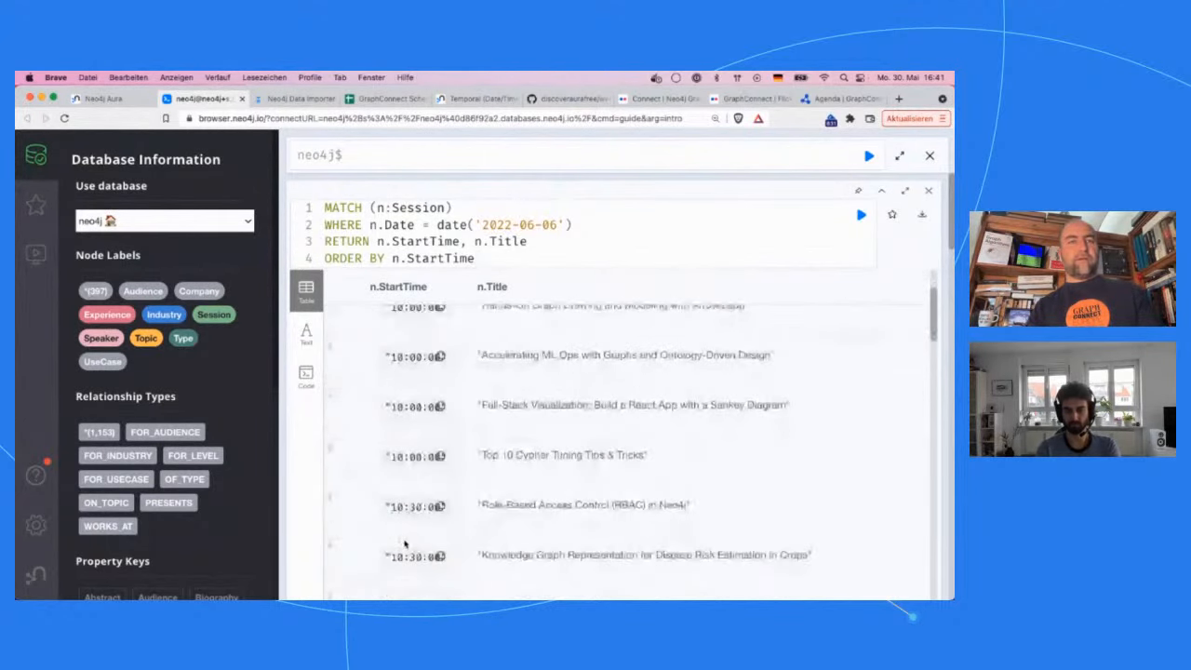
{"action": "scroll", "coordinate": [405, 551], "scroll_direction": "up", "scroll_amount": 5}
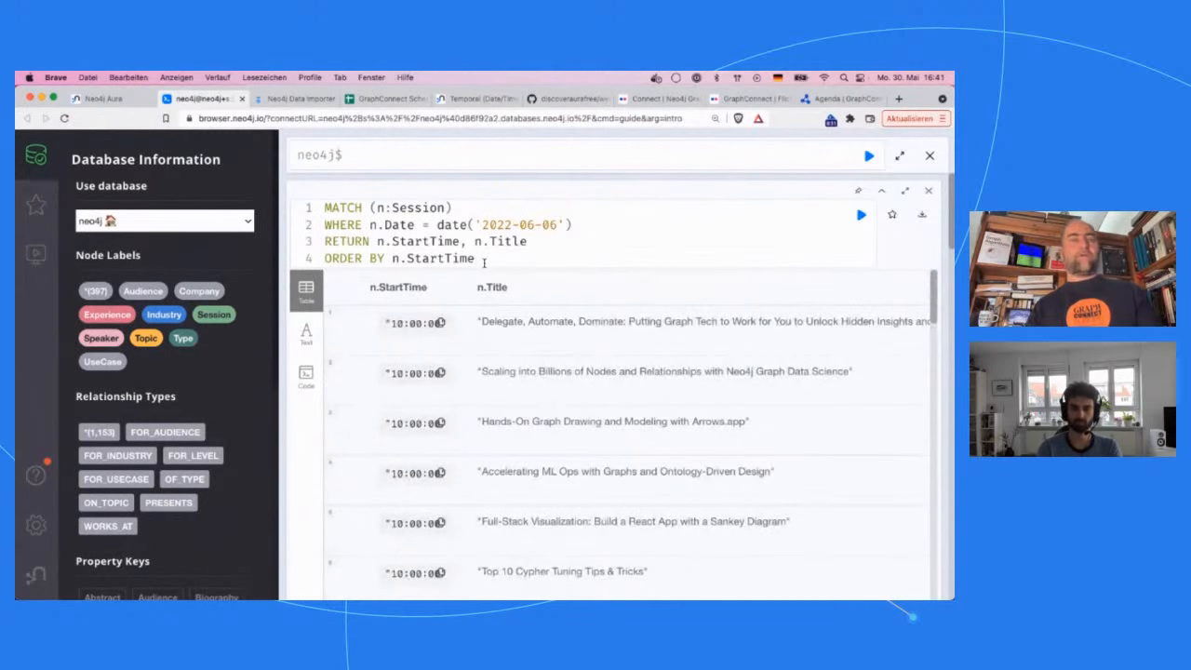
Append collect(n.Title) to the ORDER BY clause after n.StartTime and run the query.
{"action": "type", "text": "collect("}
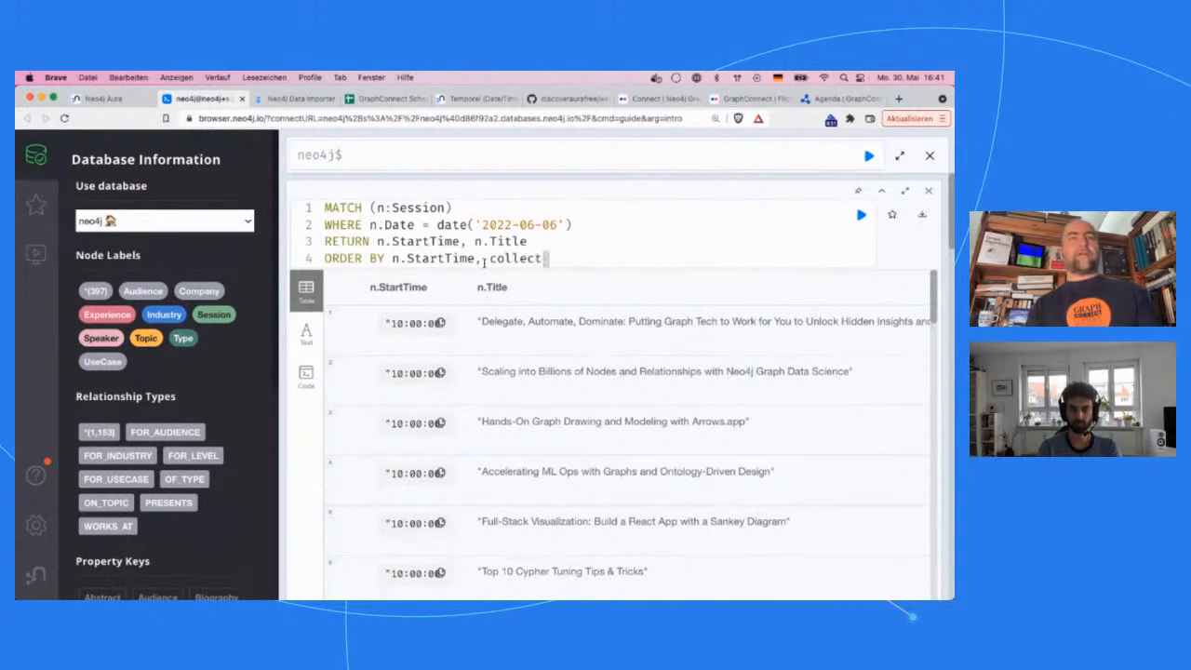
{"action": "type", "text": "n.T"}
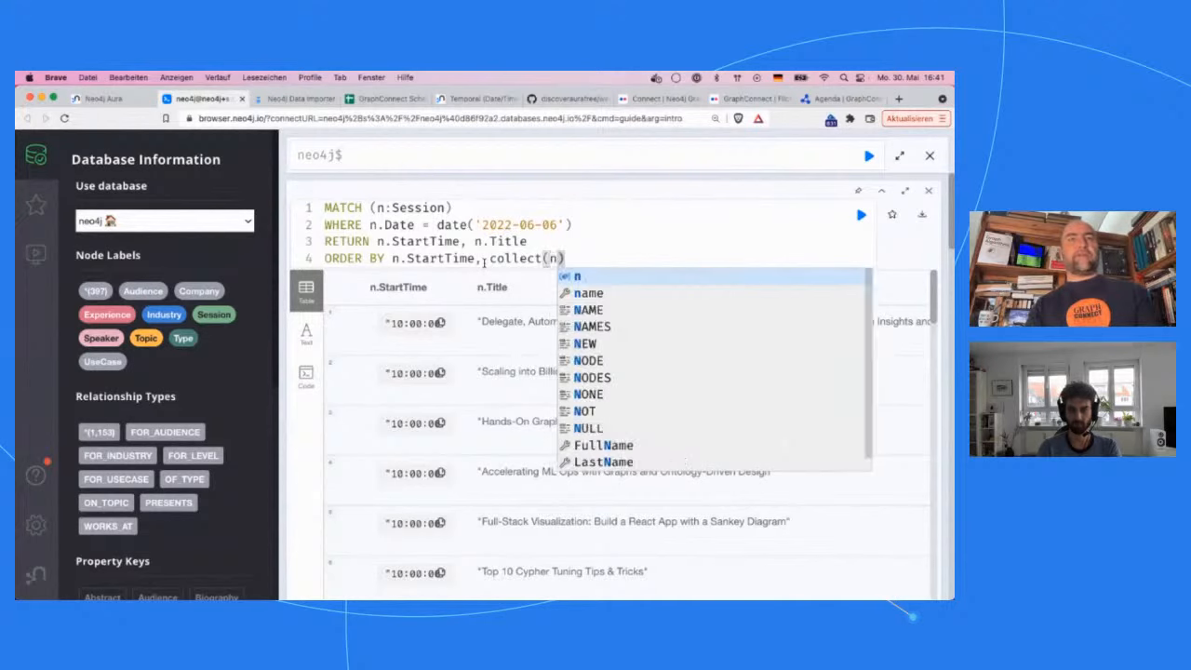
{"action": "key", "text": "Up"}
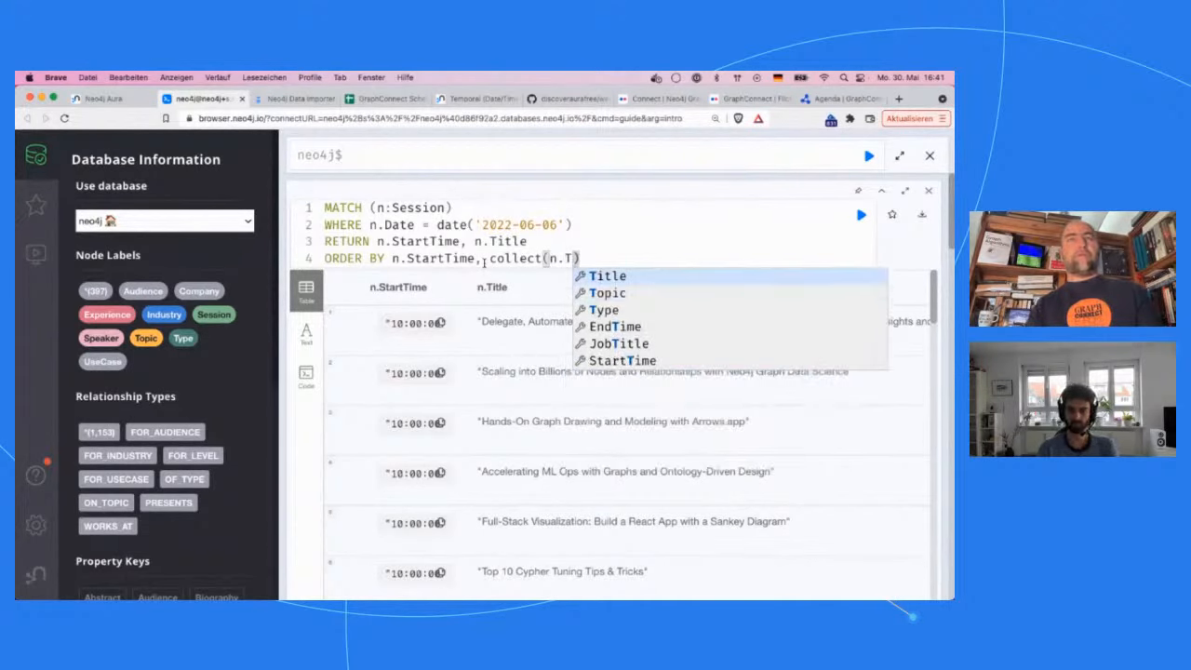
{"action": "key", "text": "Return"}
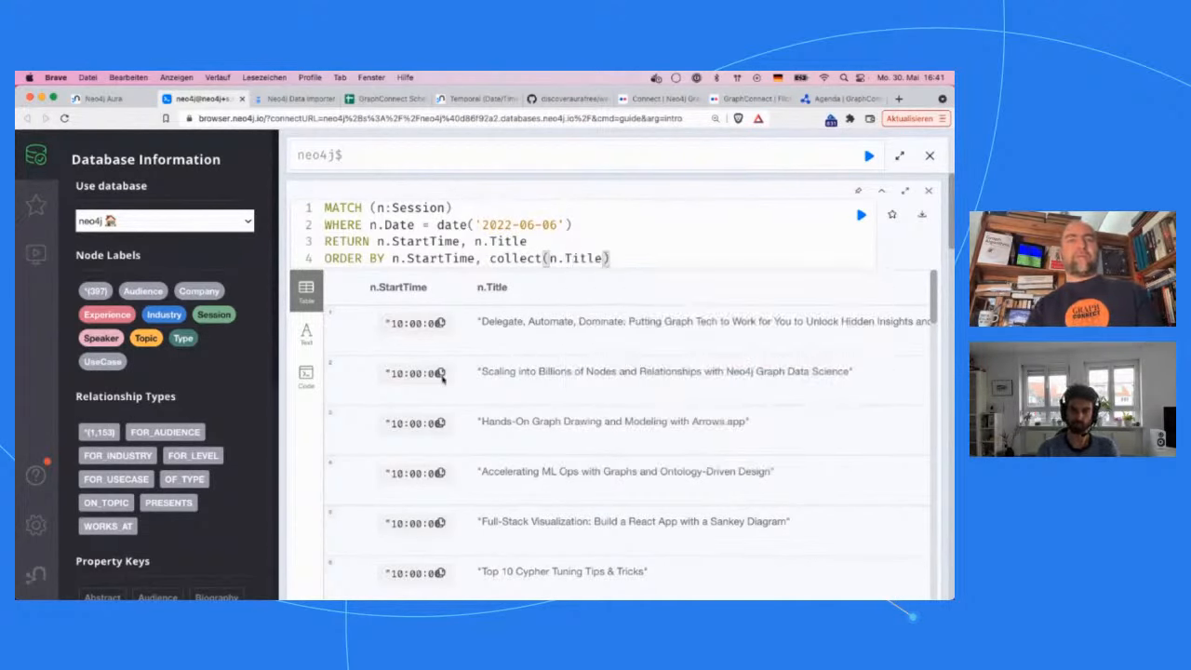
{"action": "key", "text": "ctrl+Return"}
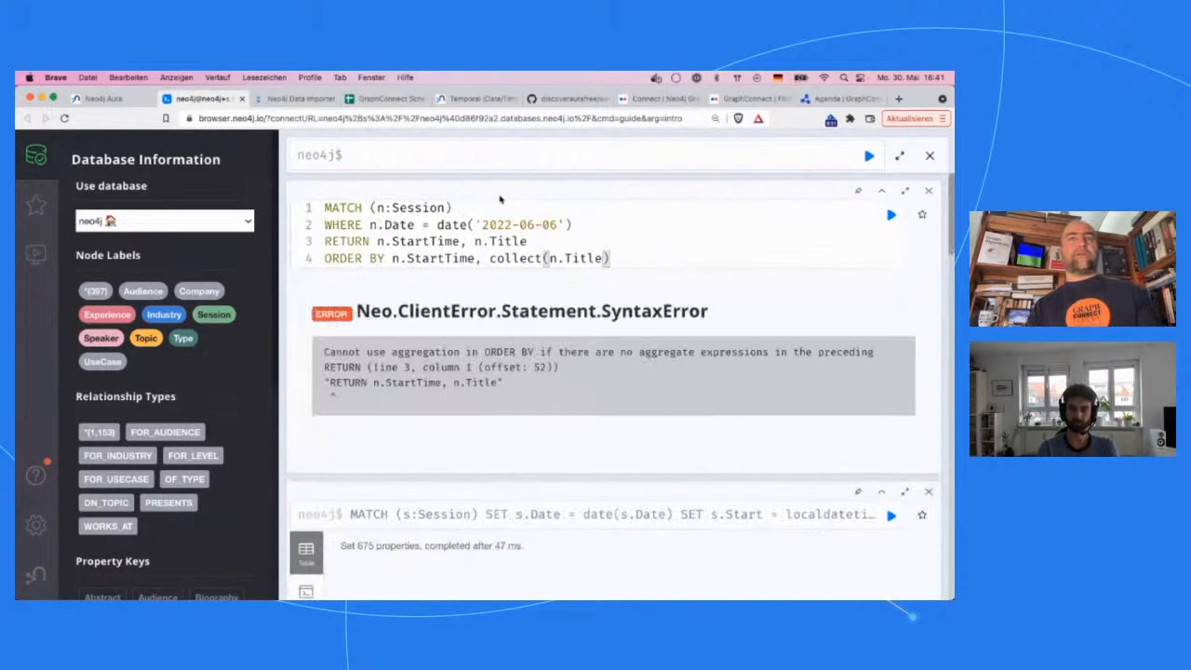
Move collect(n.Title) from the ORDER BY clause to the RETURN clause in place of n.Title, run the query, and review the titles per start time.
{"action": "key", "text": "Left"}
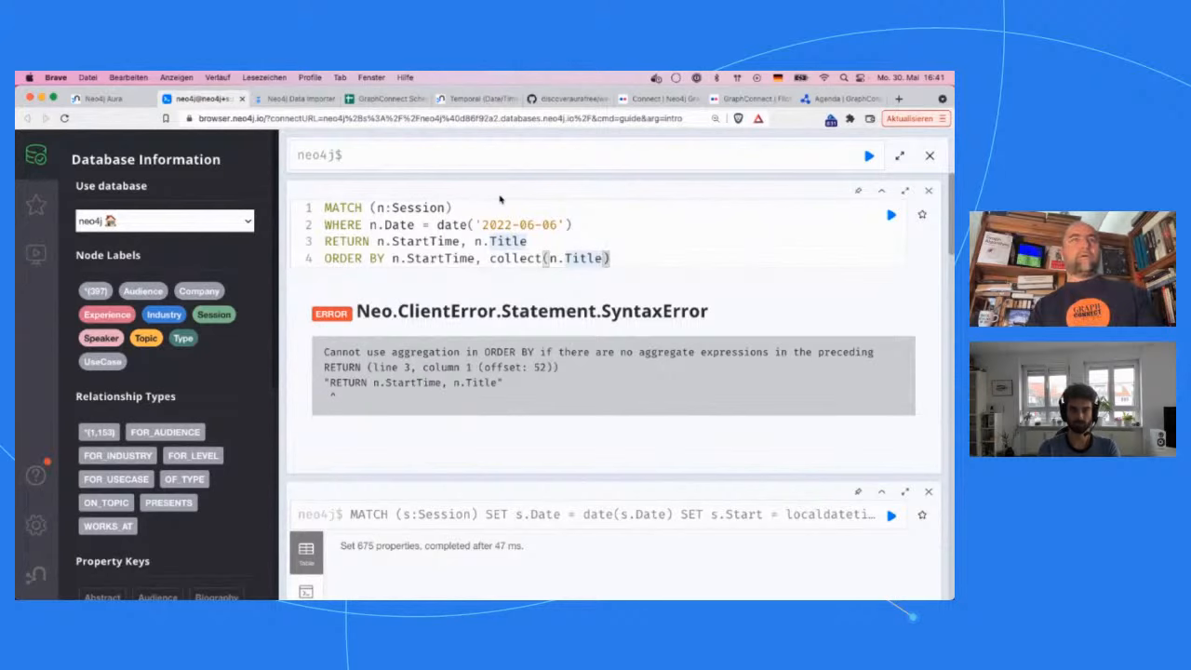
{"action": "key", "text": "Left"}
{"action": "key", "text": "Left"}
{"action": "key", "text": "Left"}
{"action": "key", "text": "Left"}
{"action": "key", "text": "Left"}
{"action": "key", "text": "Left"}
{"action": "key", "text": "Left"}
{"action": "key", "text": "Left"}
{"action": "key", "text": "Left"}
{"action": "key", "text": "Left"}
{"action": "key", "text": "Left"}
{"action": "key", "text": "Left"}
{"action": "key", "text": "Left"}
{"action": "key", "text": "Left"}
{"action": "key", "text": "Left"}
{"action": "key", "text": "Left"}
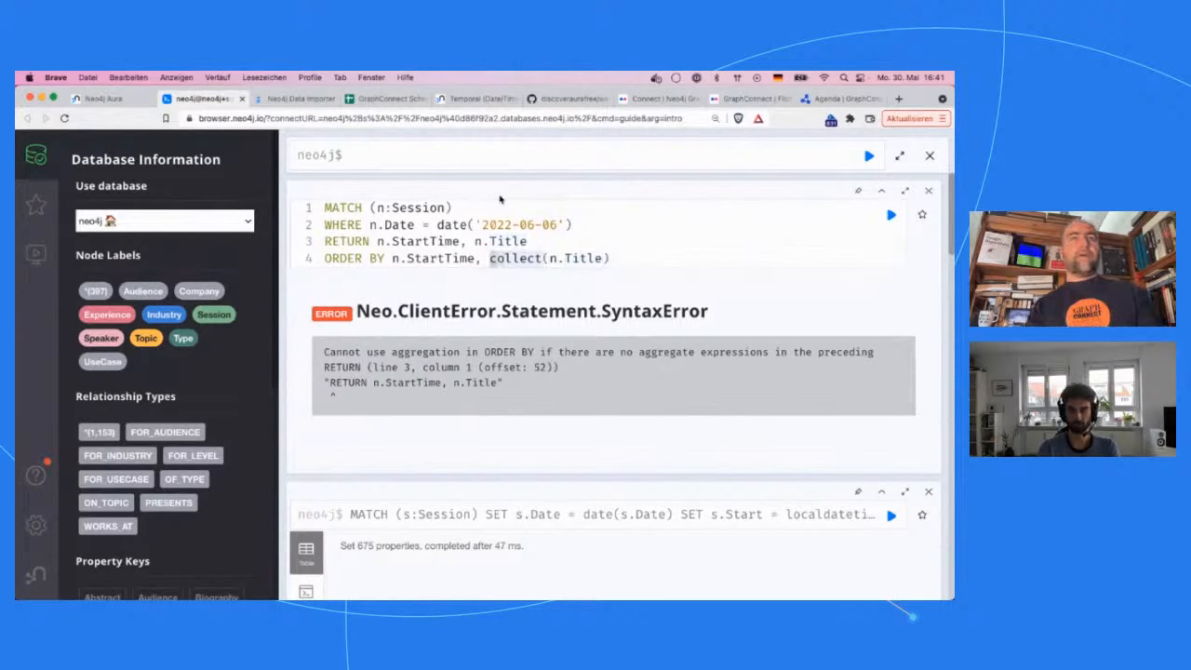
{"action": "key", "text": "Right"}
{"action": "key", "text": "shift+super+Right"}
{"action": "key", "text": "super+x"}
{"action": "key", "text": "BackSpace"}
{"action": "key", "text": "BackSpace"}
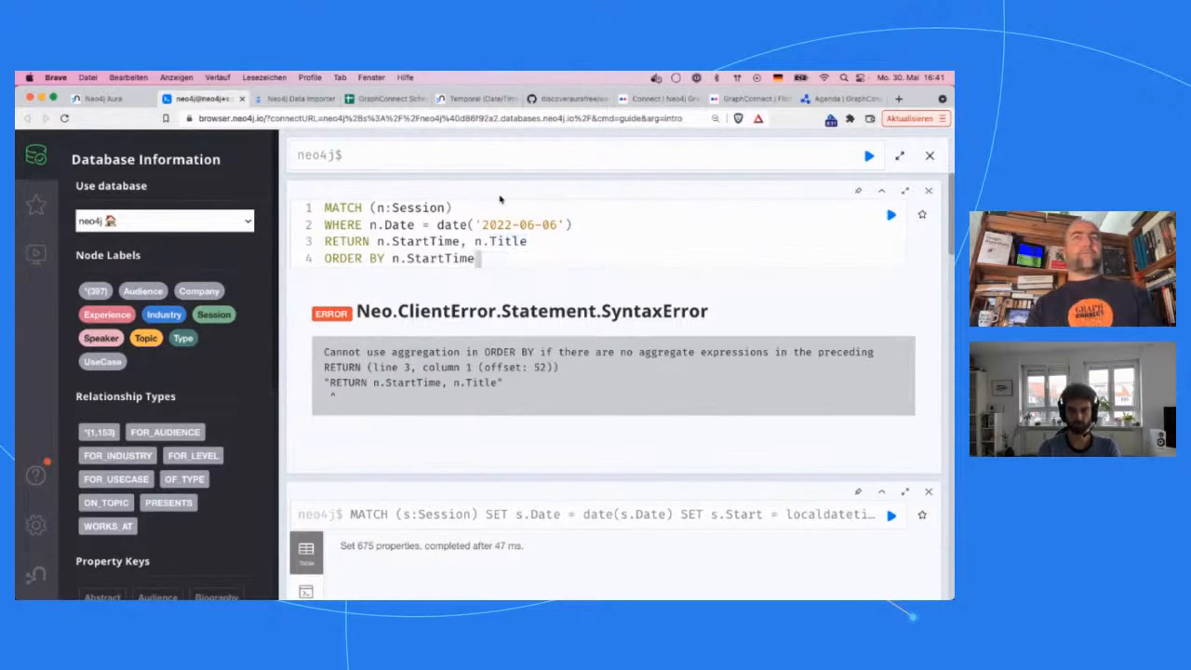
{"action": "key", "text": "Up"}
{"action": "key", "text": "shift+super+Right"}
{"action": "key", "text": "super+v"}
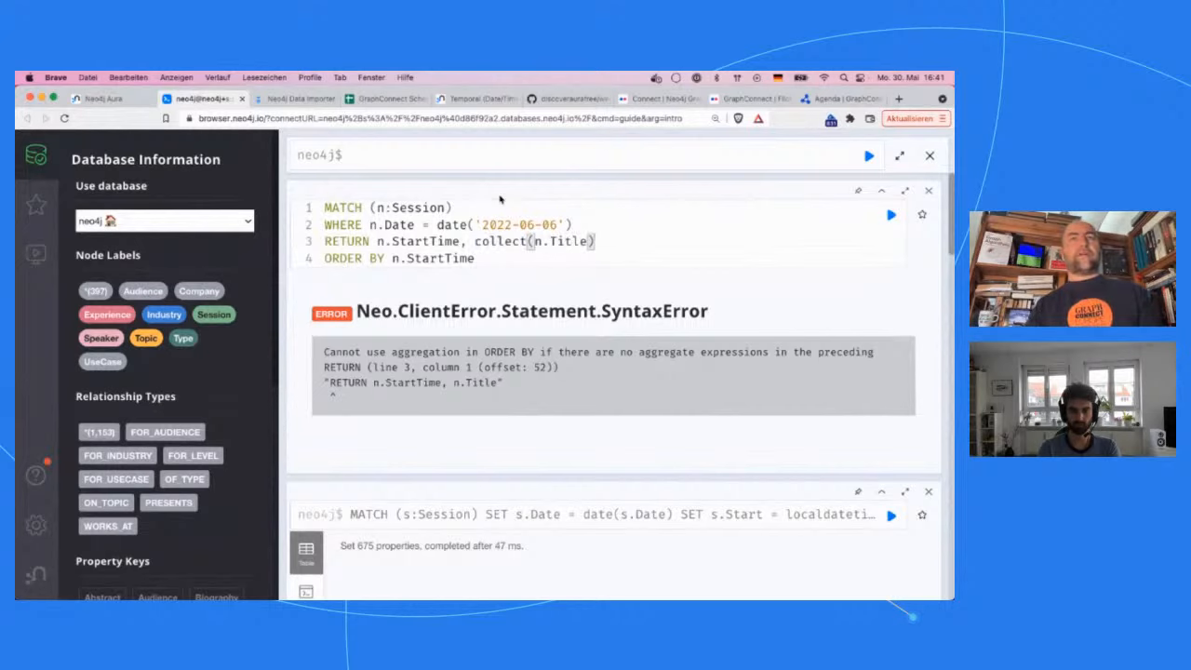
{"action": "key", "text": "super+Return"}
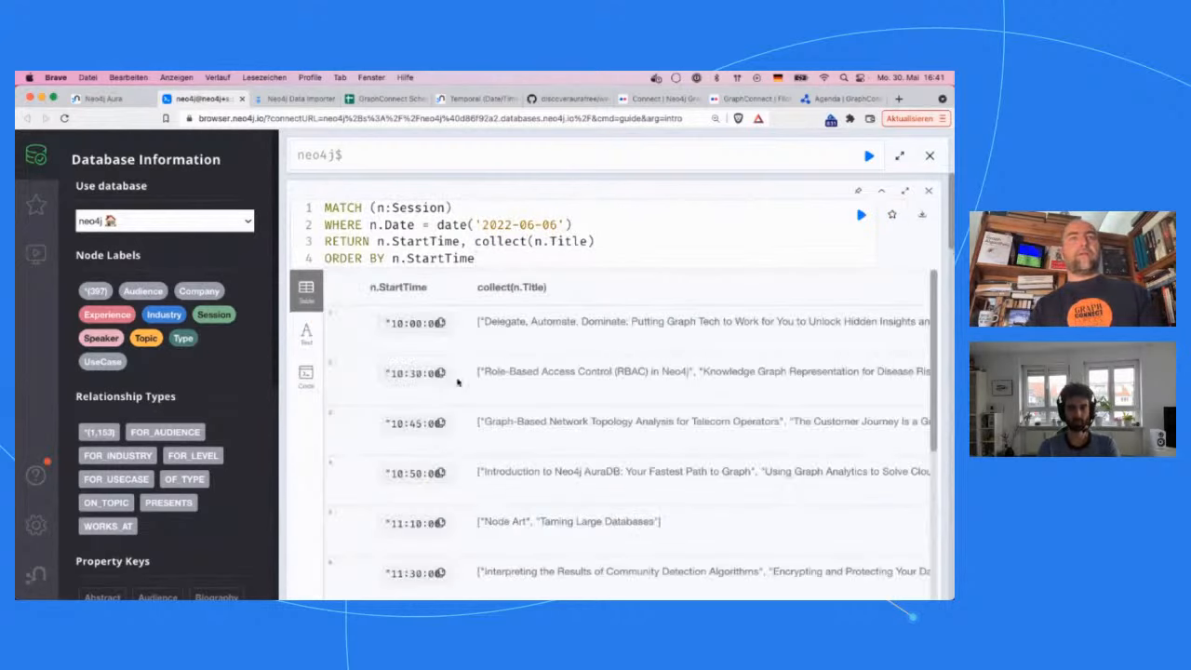
{"action": "scroll", "coordinate": [408, 502], "scroll_direction": "down", "scroll_amount": 1}
{"action": "scroll", "coordinate": [407, 503], "scroll_direction": "up", "scroll_amount": 1}
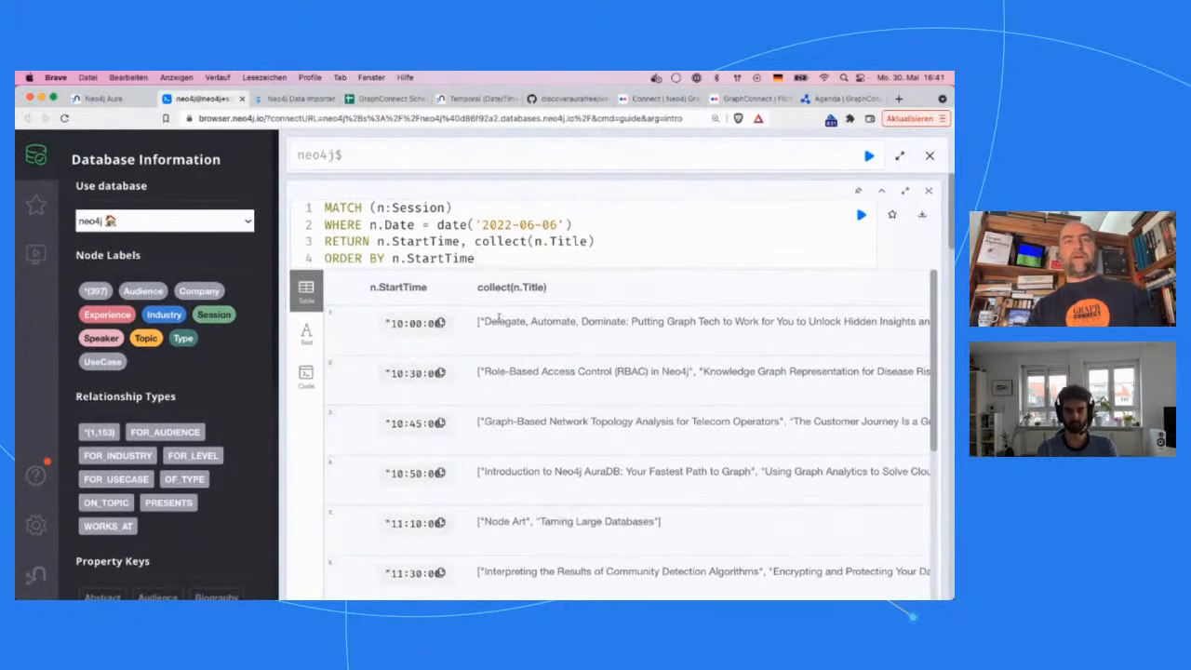
{"action": "scroll", "coordinate": [656, 390], "scroll_direction": "down", "scroll_amount": 6}
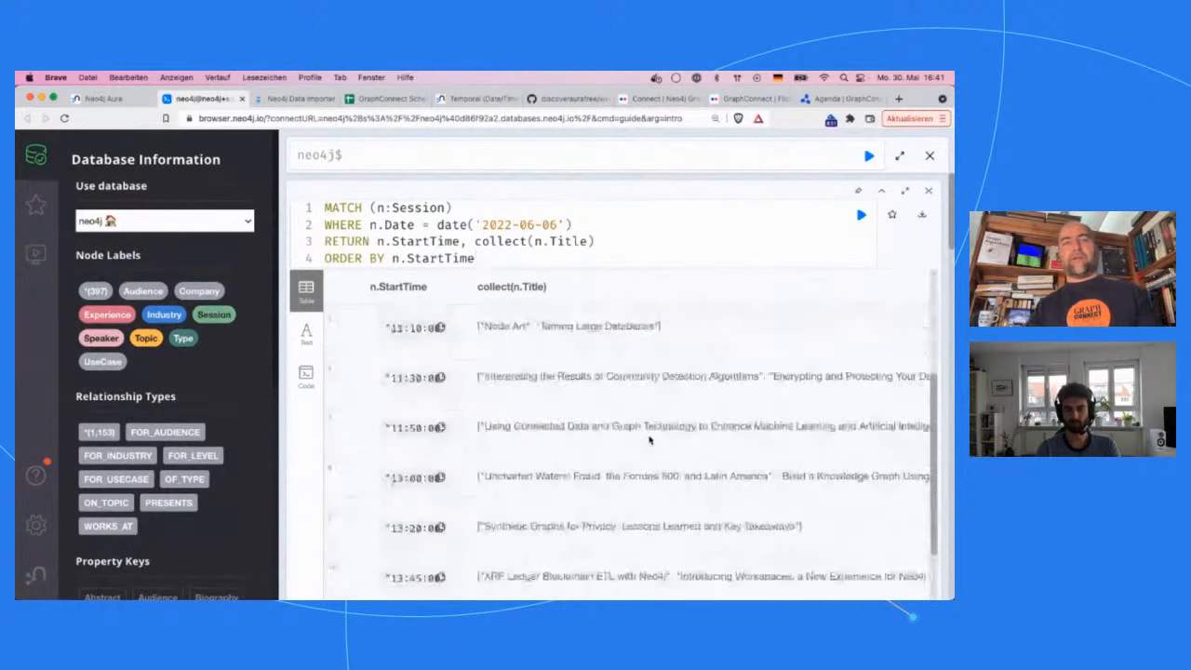
{"action": "scroll", "coordinate": [649, 440], "scroll_direction": "down", "scroll_amount": 2}
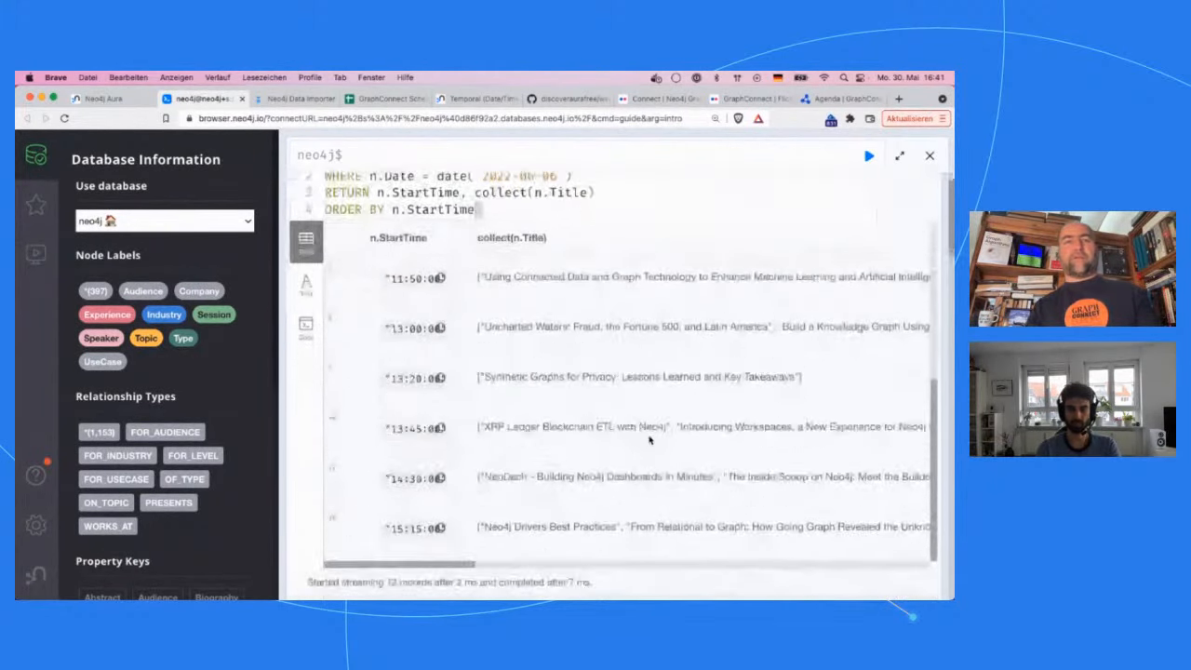
{"action": "scroll", "coordinate": [650, 440], "scroll_direction": "up", "scroll_amount": 5}
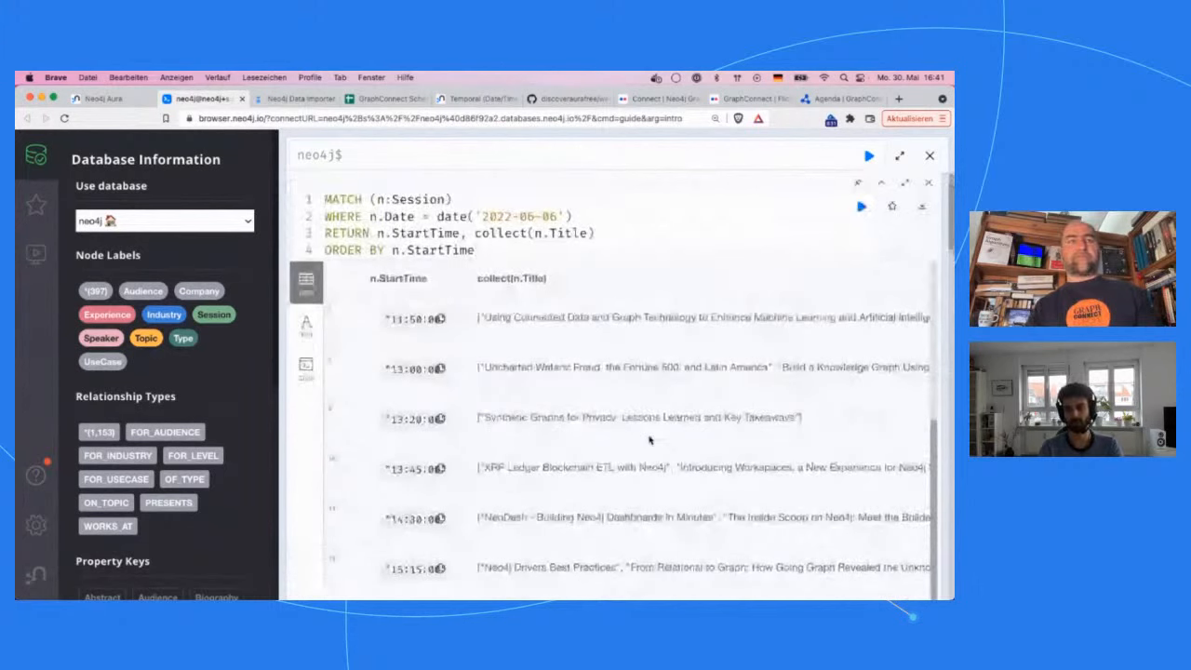
{"action": "scroll", "coordinate": [650, 440], "scroll_direction": "up", "scroll_amount": 2}
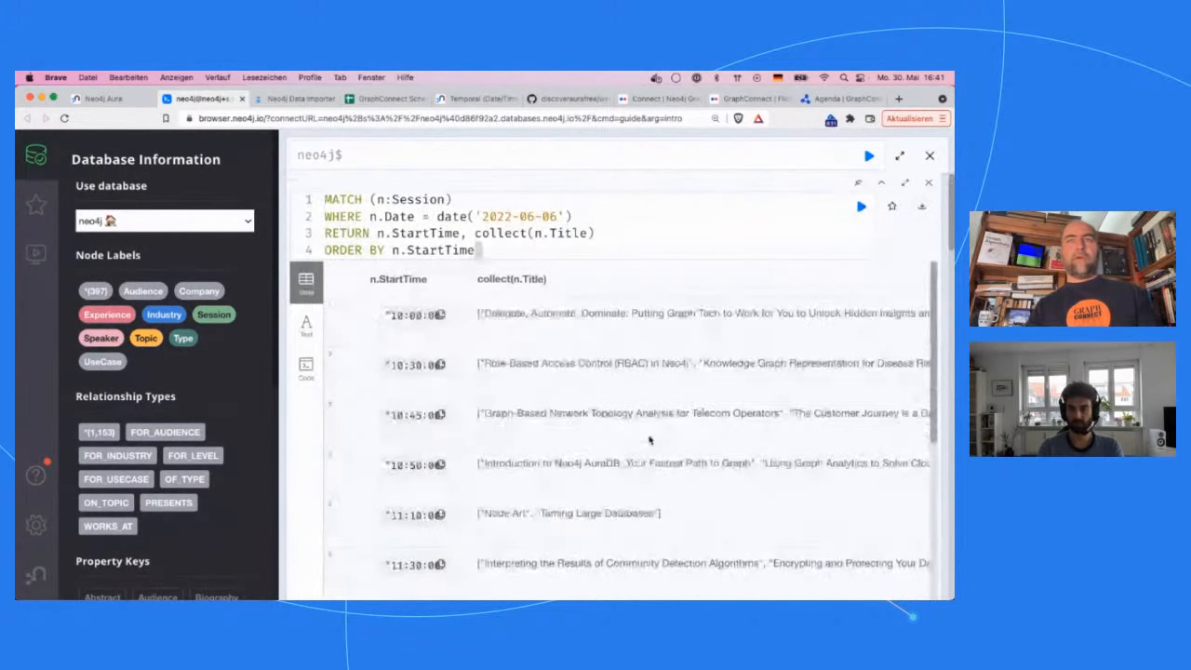
Add n.Type between n.StartTime and collect(n.Title) in the RETURN clause and run the query.
{"action": "left_click", "coordinate": [469, 241]}
{"action": "type", "text": "n. "}
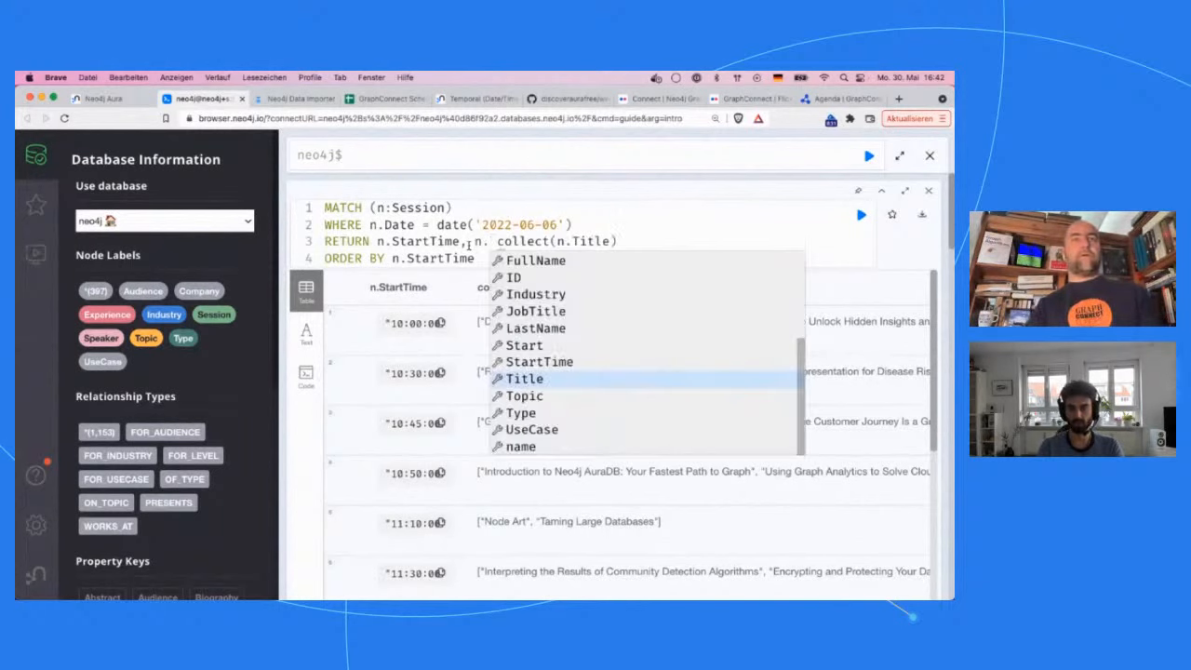
{"action": "type", "text": "T"}
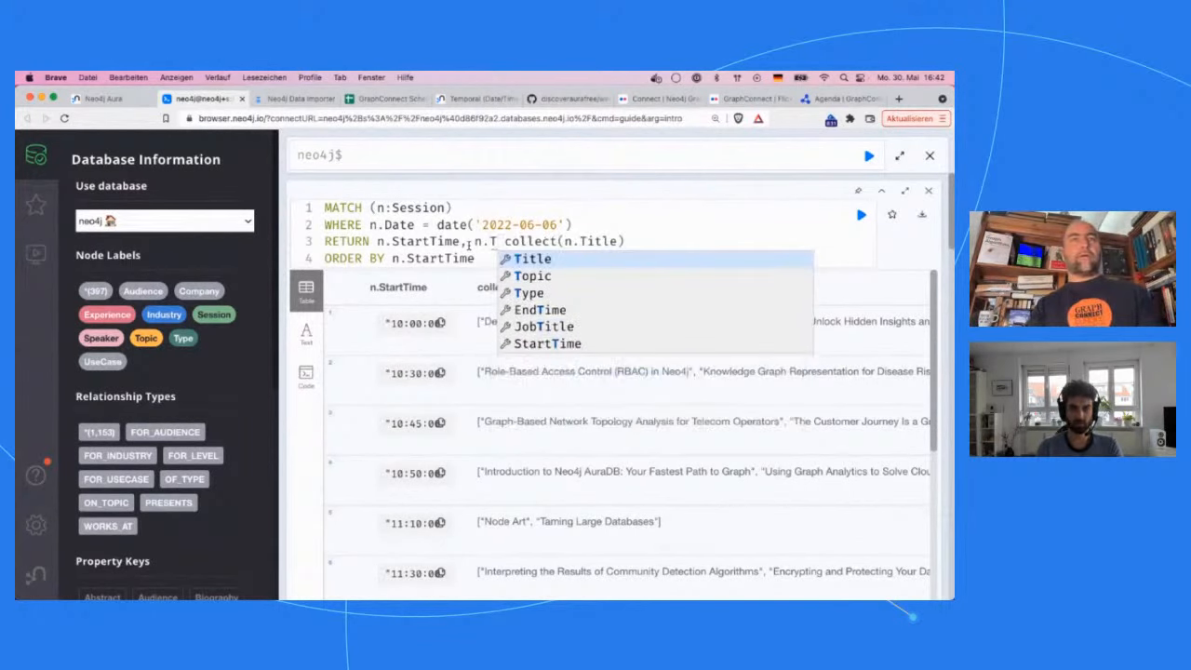
{"action": "key", "text": "Down"}
{"action": "key", "text": "Down"}
{"action": "key", "text": "Escape"}
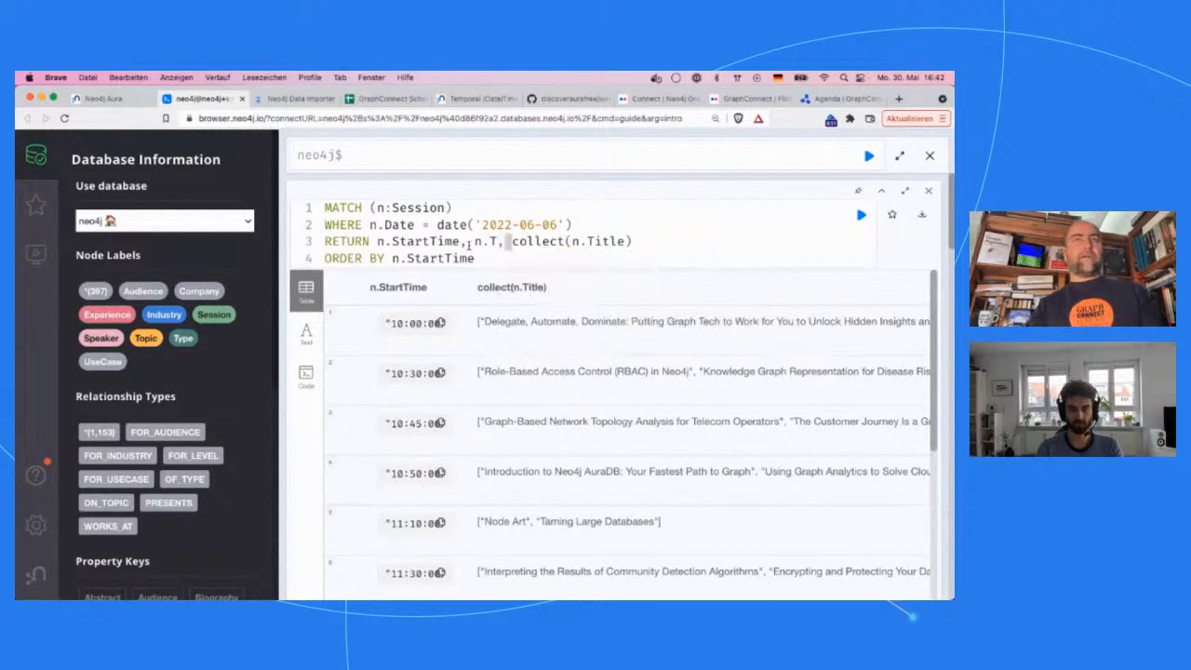
{"action": "key", "text": "ctrl+space"}
{"action": "key", "text": "Down"}
{"action": "key", "text": "Return"}
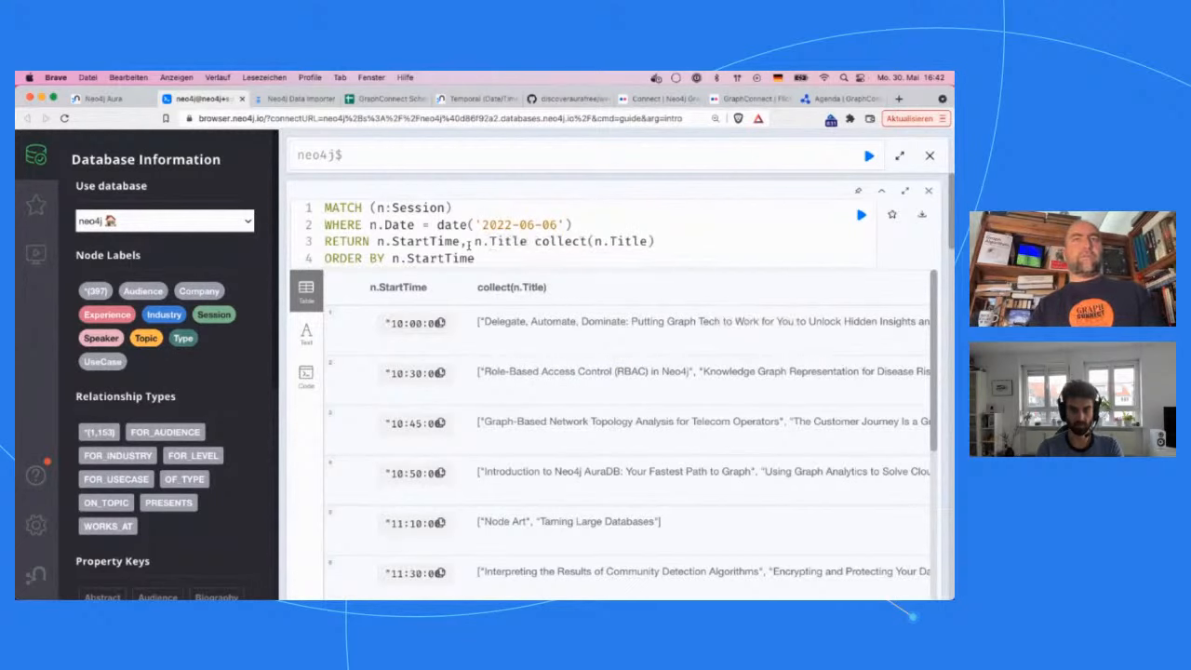
{"action": "key", "text": "BackSpace"}
{"action": "key", "text": "BackSpace"}
{"action": "key", "text": "BackSpace"}
{"action": "key", "text": "BackSpace"}
{"action": "type", "text": "pe,"}
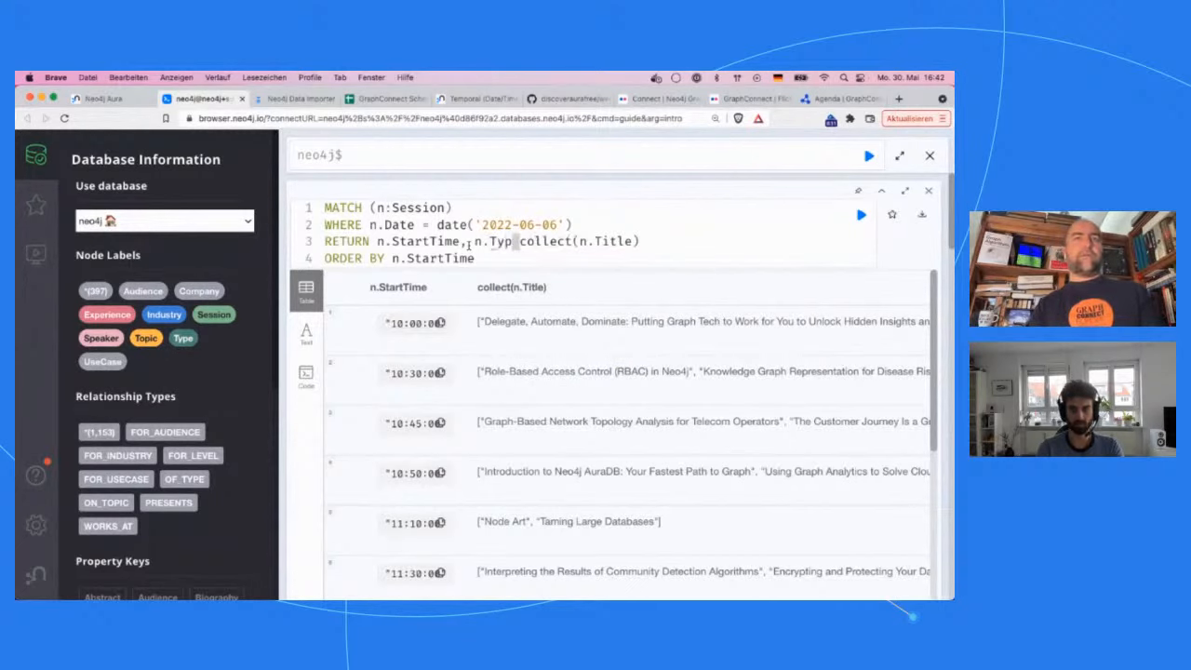
{"action": "key", "text": "ctrl+Return"}
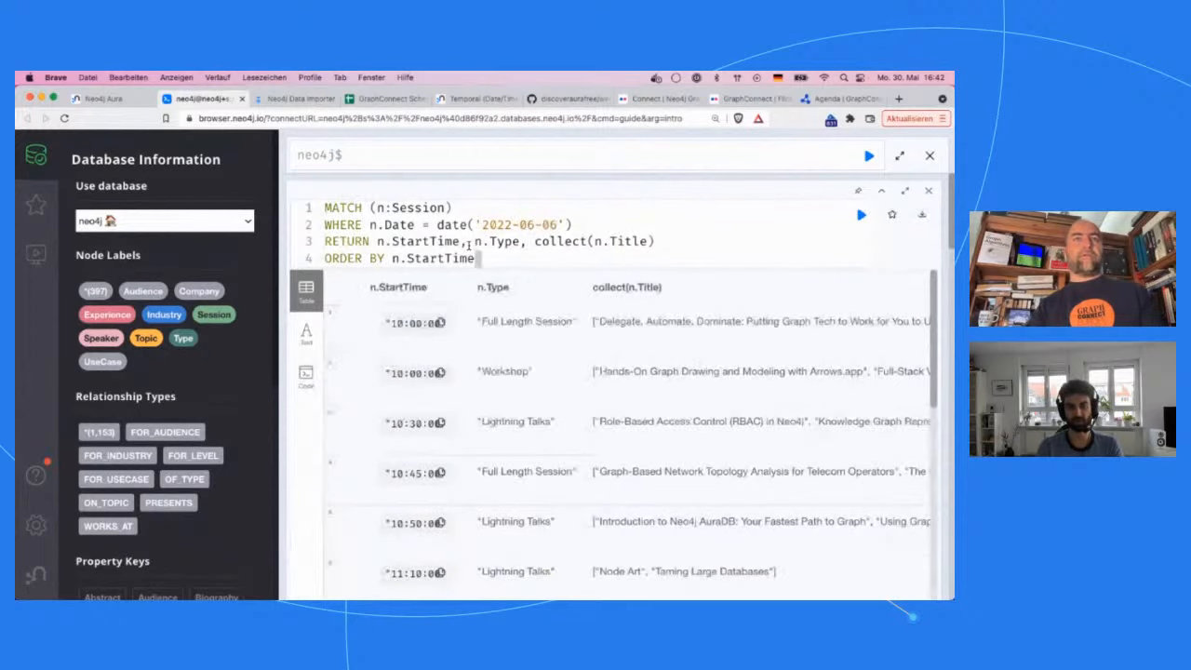
Examine the session types and collected titles listed for each start time.
{"action": "left_click_drag", "start_coordinate": [479, 322], "coordinate": [579, 323]}
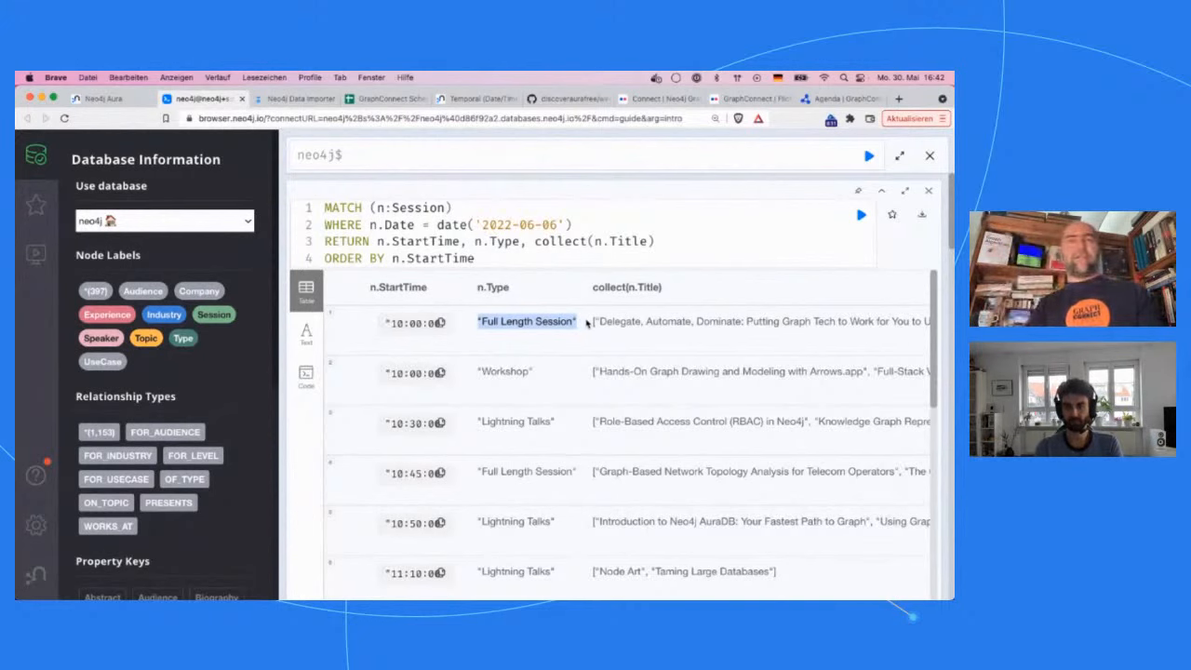
{"action": "double_click", "coordinate": [484, 371]}
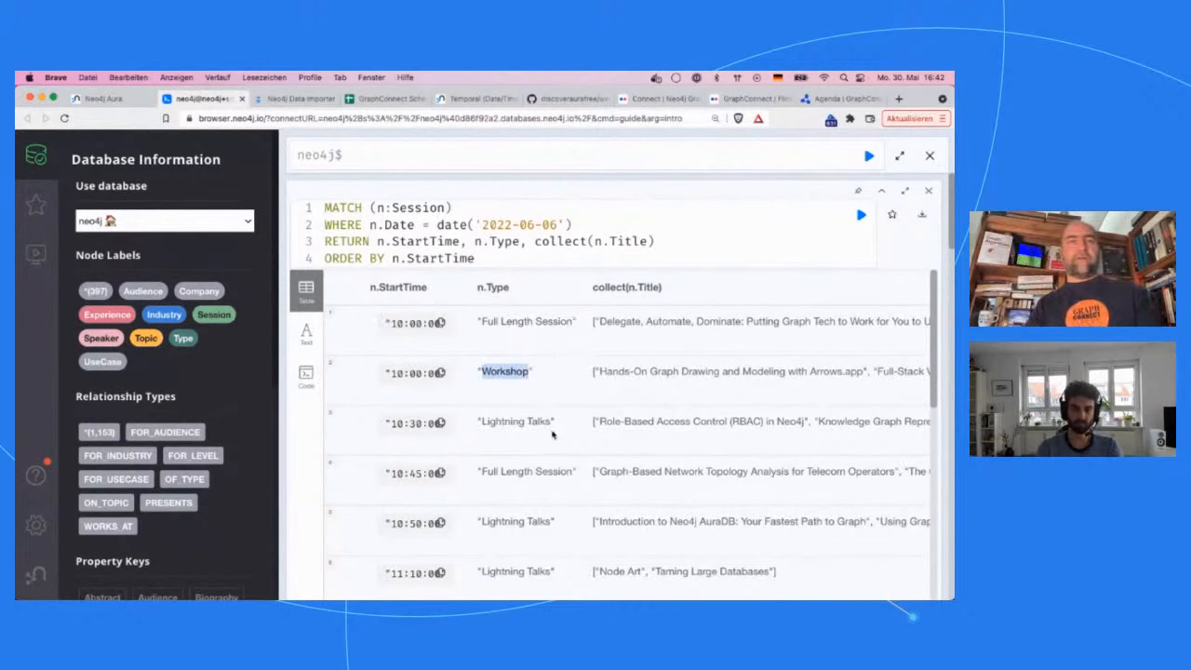
{"action": "scroll", "coordinate": [552, 435], "scroll_direction": "down", "scroll_amount": 1}
{"action": "scroll", "coordinate": [541, 398], "scroll_direction": "up", "scroll_amount": 1}
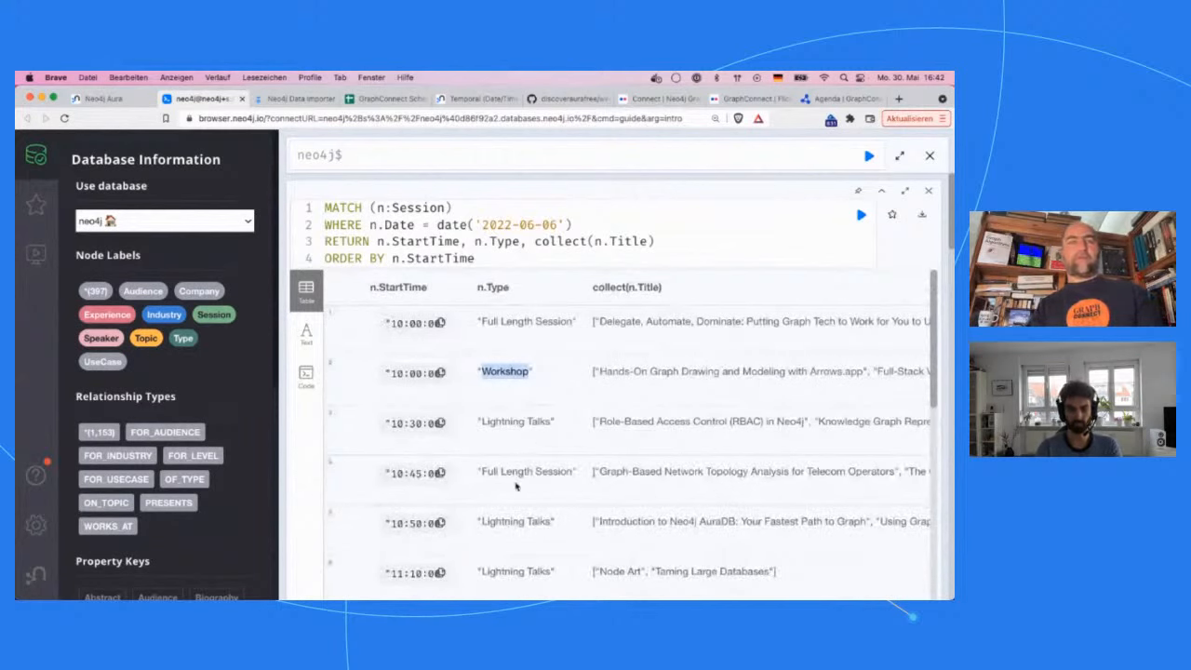
{"action": "scroll", "coordinate": [516, 485], "scroll_direction": "down", "scroll_amount": 5}
{"action": "scroll", "coordinate": [516, 484], "scroll_direction": "up", "scroll_amount": 5}
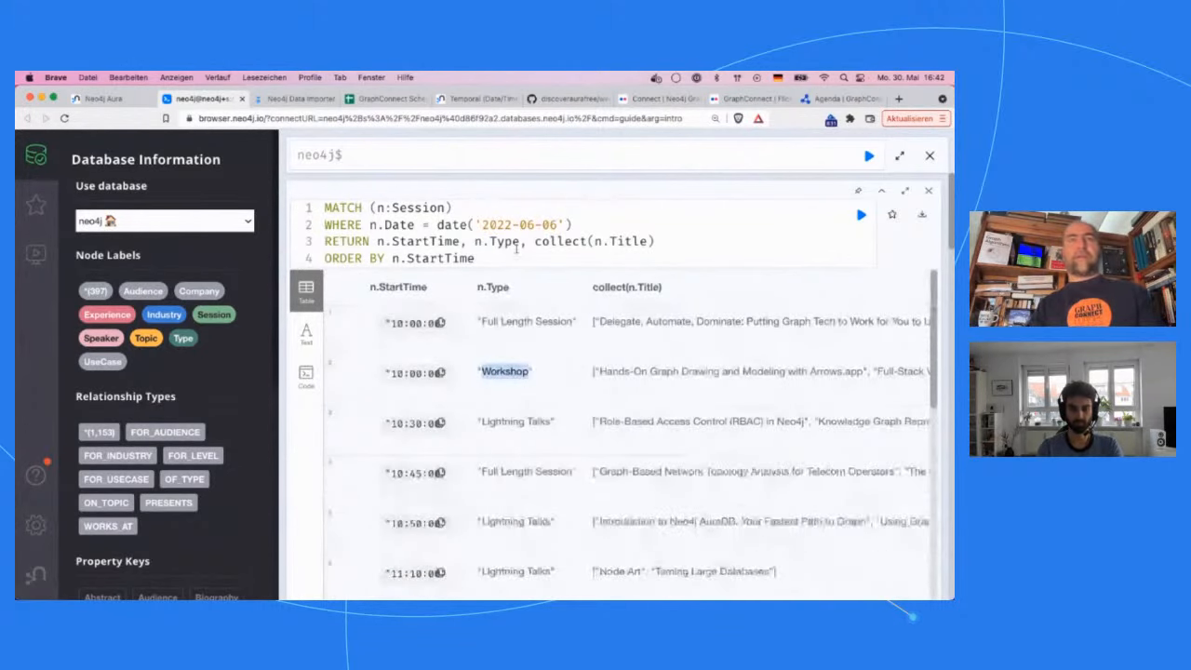
{"action": "left_click", "coordinate": [552, 241]}
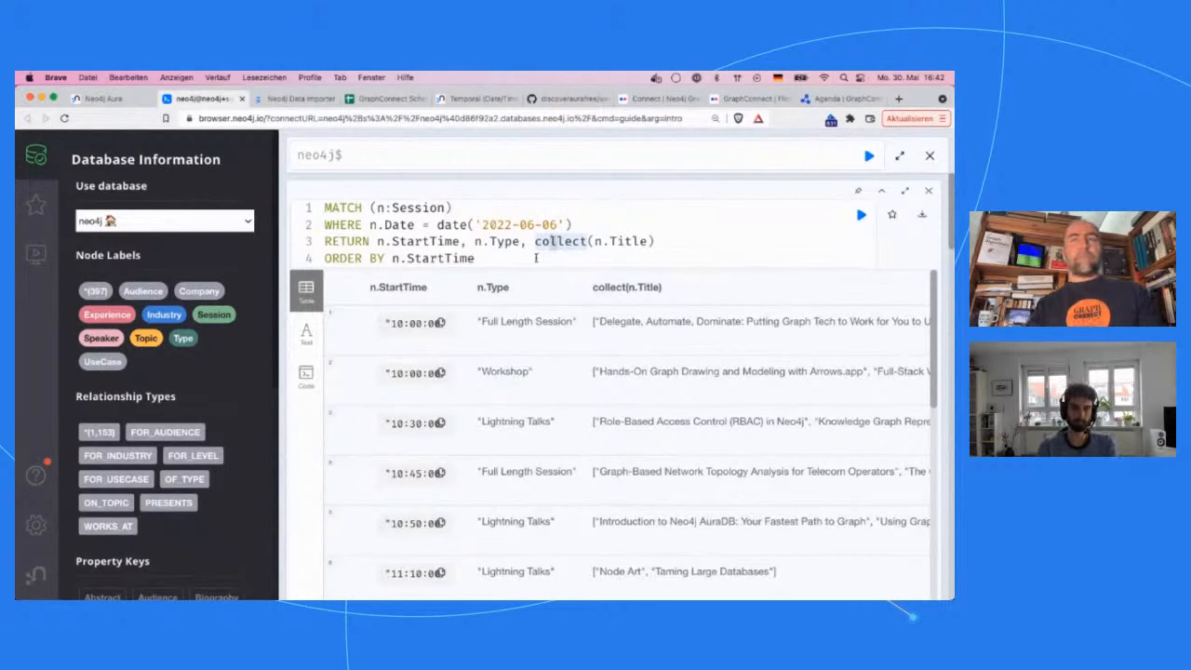
{"action": "left_click", "coordinate": [536, 257]}
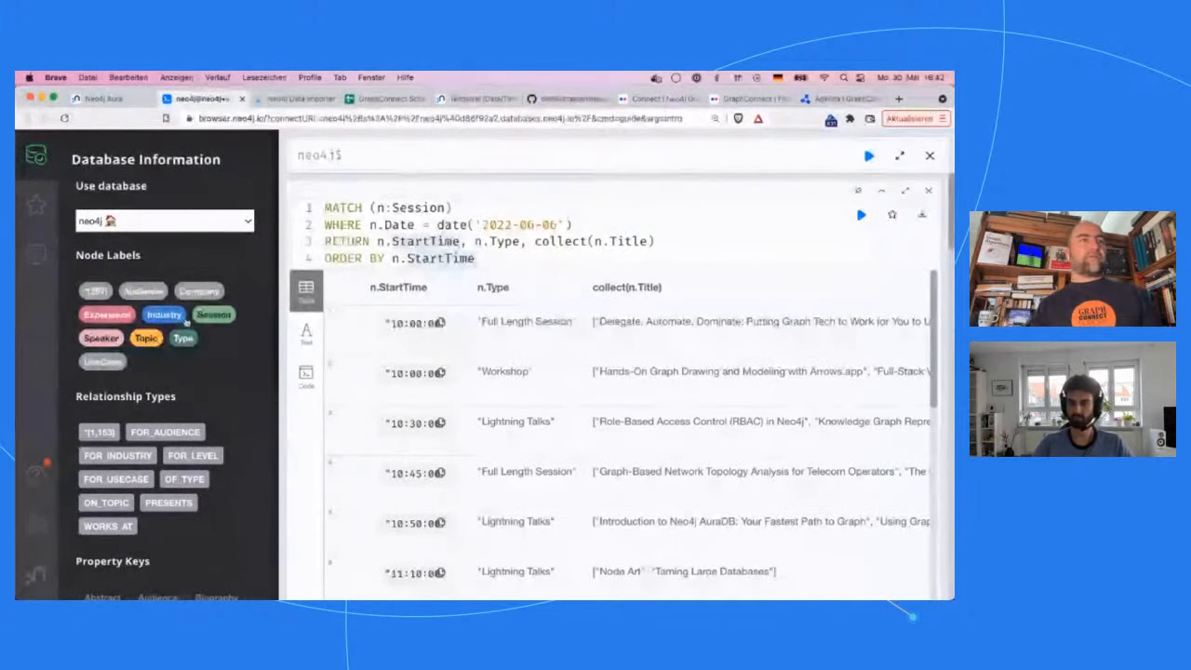
Display 25 Session nodes as a graph and expand the relationships of the "Connecting Neo4j Graph Data Science into Your Data Ecosystem and Workflows" session.
{"action": "left_click", "coordinate": [205, 316]}
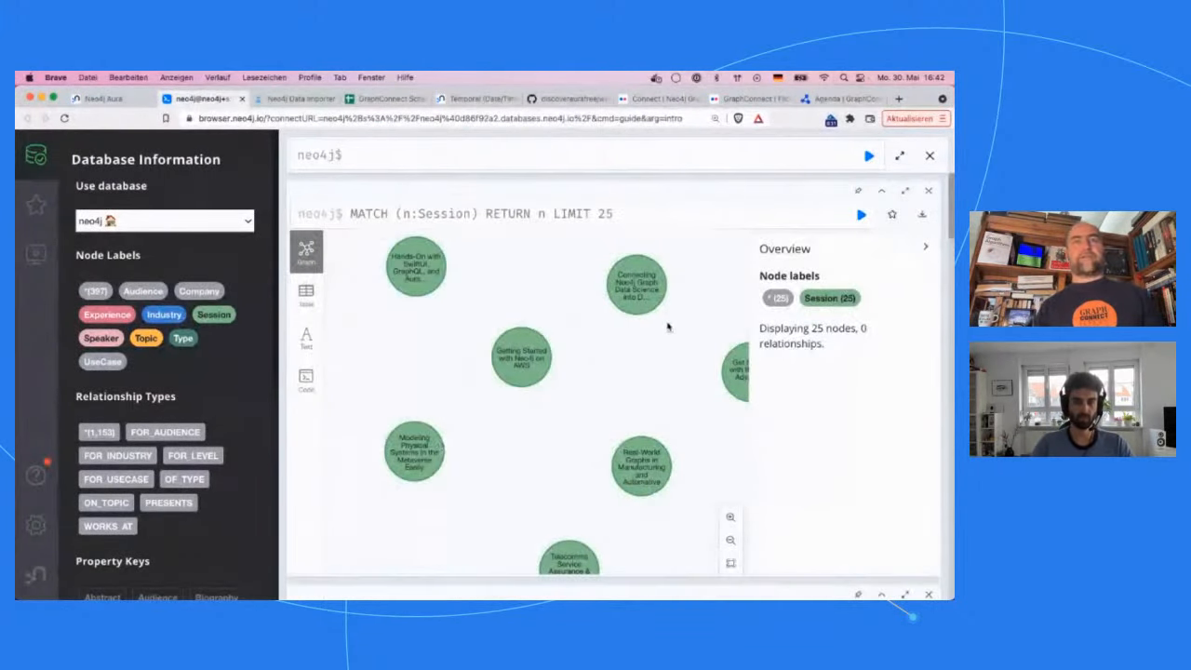
{"action": "left_click", "coordinate": [606, 288]}
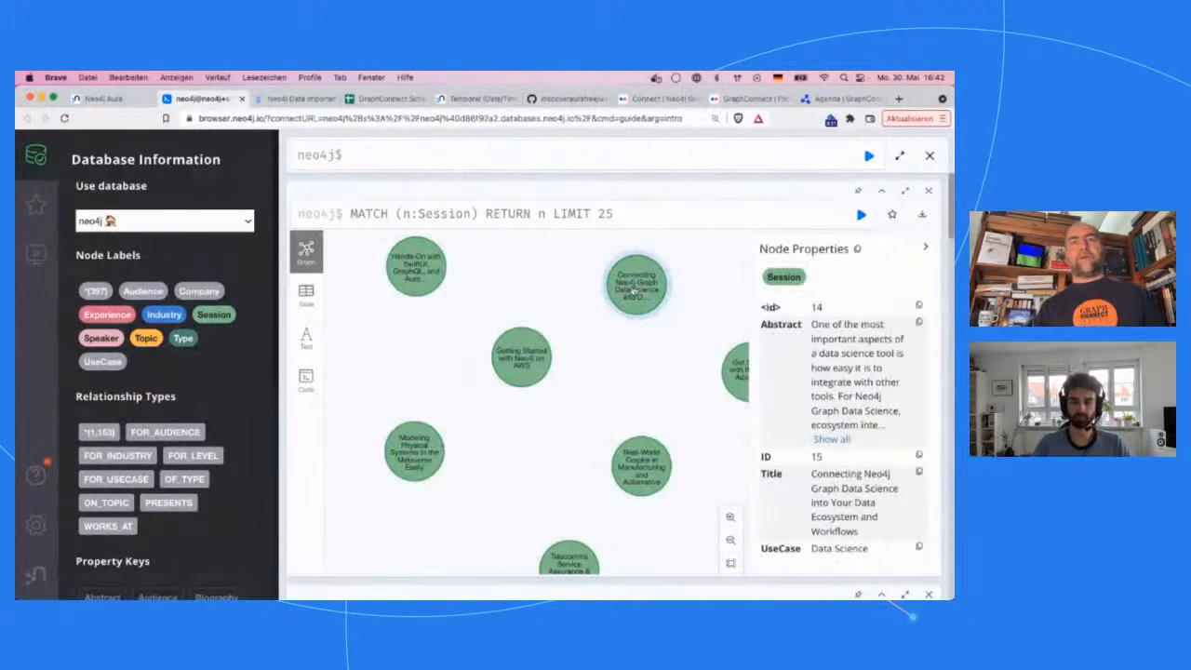
{"action": "left_click_drag", "start_coordinate": [634, 296], "coordinate": [503, 420]}
{"action": "left_click", "coordinate": [499, 428]}
{"action": "left_click", "coordinate": [500, 464]}
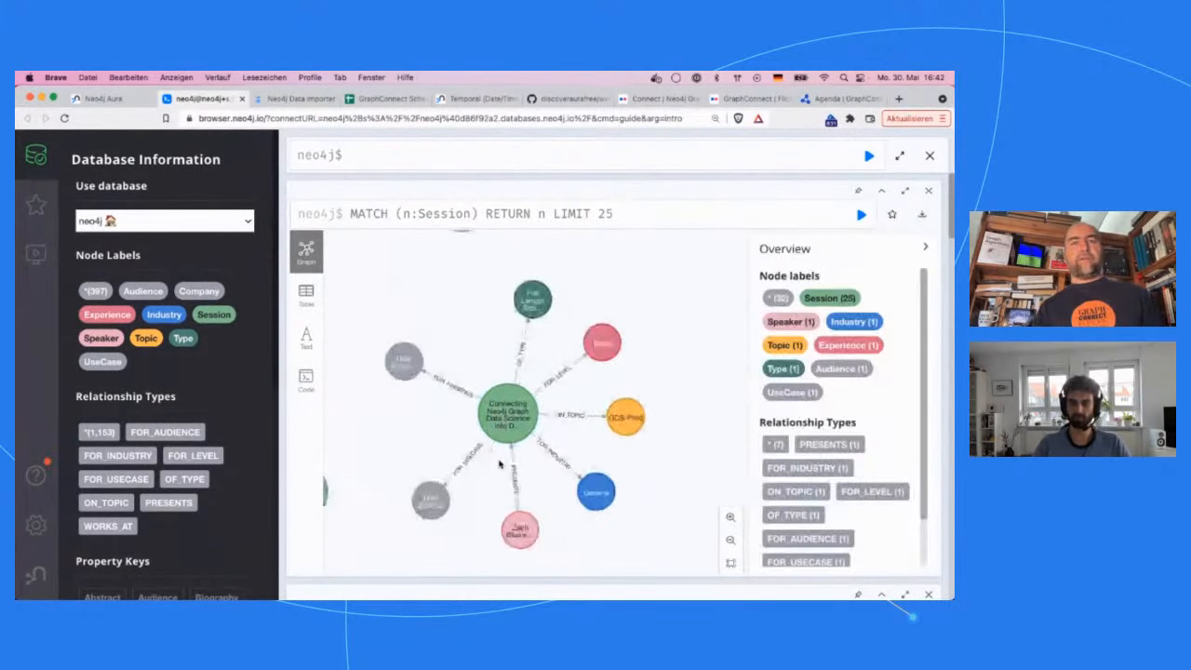
{"action": "left_click", "coordinate": [639, 415]}
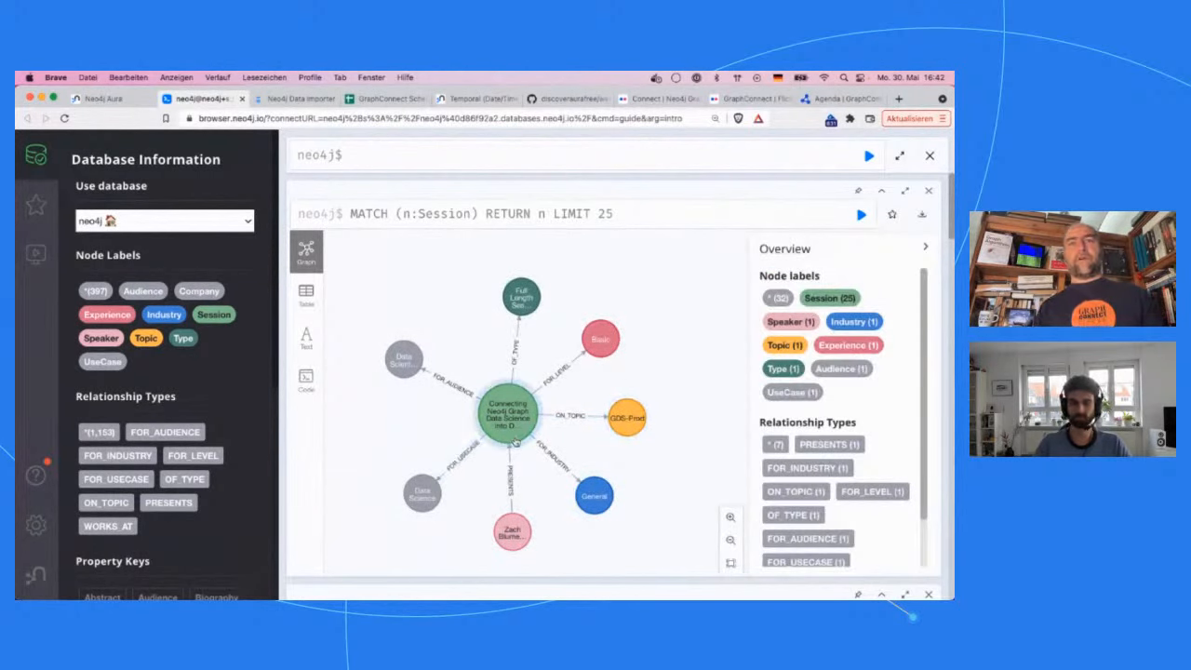
Add a second node (s2) after the Session node in the MATCH clause and rename the first node's variable to s1.
{"action": "left_click", "coordinate": [479, 214]}
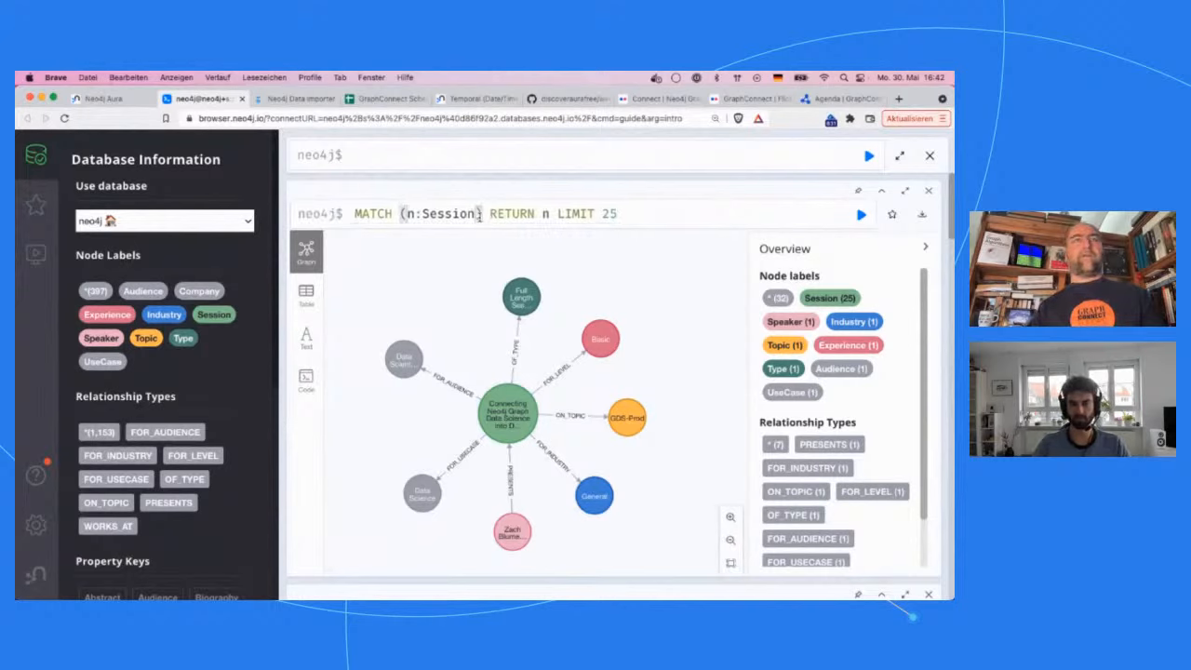
{"action": "type", "text": "(s3"}
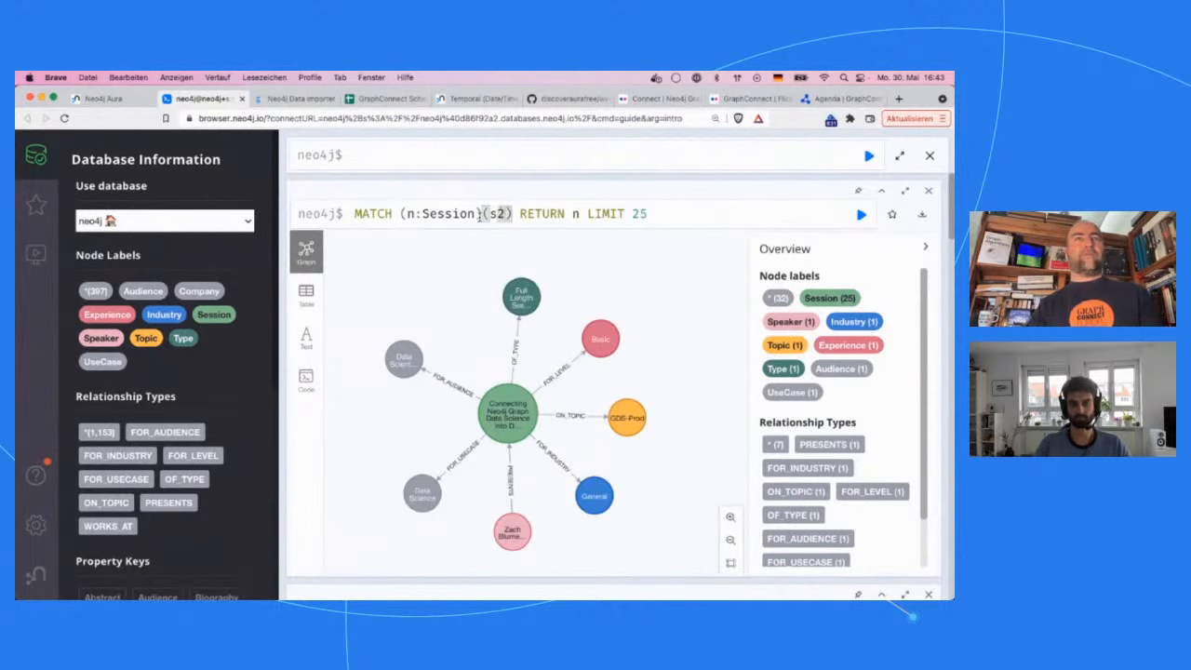
{"action": "key", "text": "Left"}
{"action": "key", "text": "Left"}
{"action": "key", "text": "Left"}
{"action": "key", "text": "Left"}
{"action": "key", "text": "Left"}
{"action": "key", "text": "Left"}
{"action": "key", "text": "Left"}
{"action": "key", "text": "Left"}
{"action": "key", "text": "Left"}
{"action": "key", "text": "BackSpace"}
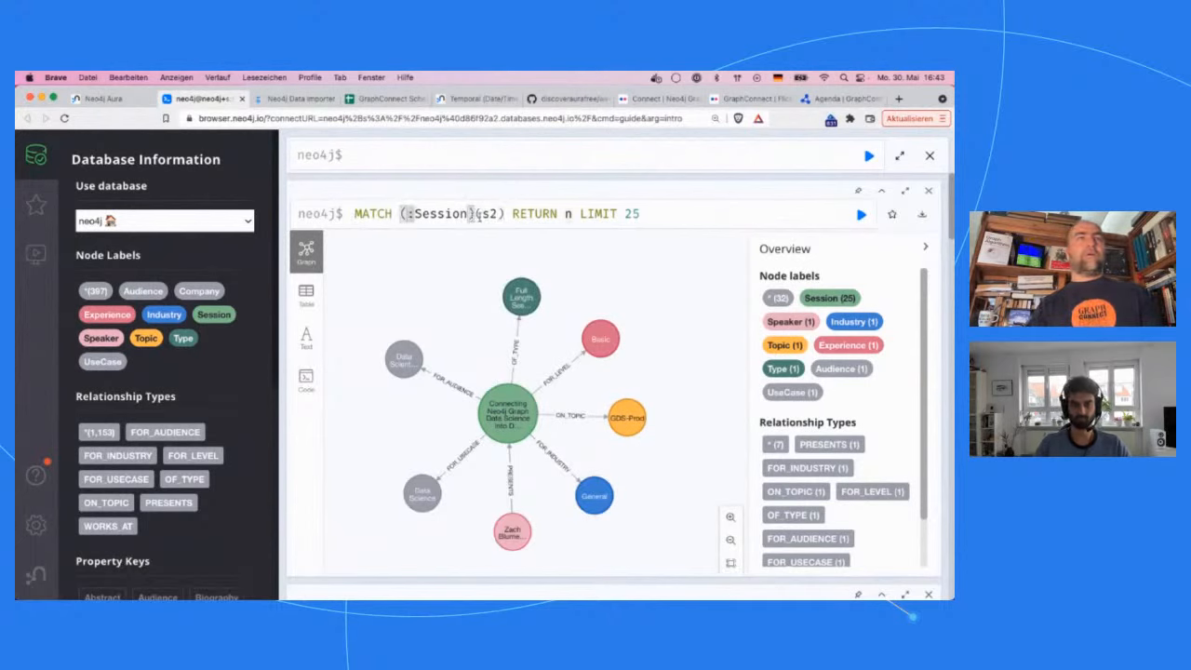
{"action": "type", "text": "s1"}
Complete the MATCH pattern as (s1:Session),(s2:Session), set the LIMIT to 1 and run the query.
{"action": "key", "text": "Right"}
{"action": "key", "text": "Right"}
{"action": "key", "text": "Right"}
{"action": "key", "text": "Right"}
{"action": "key", "text": "Right"}
{"action": "key", "text": "Right"}
{"action": "key", "text": "Right"}
{"action": "key", "text": "Right"}
{"action": "key", "text": "Right"}
{"action": "key", "text": "Right"}
{"action": "key", "text": "Left"}
{"action": "key", "text": "Left"}
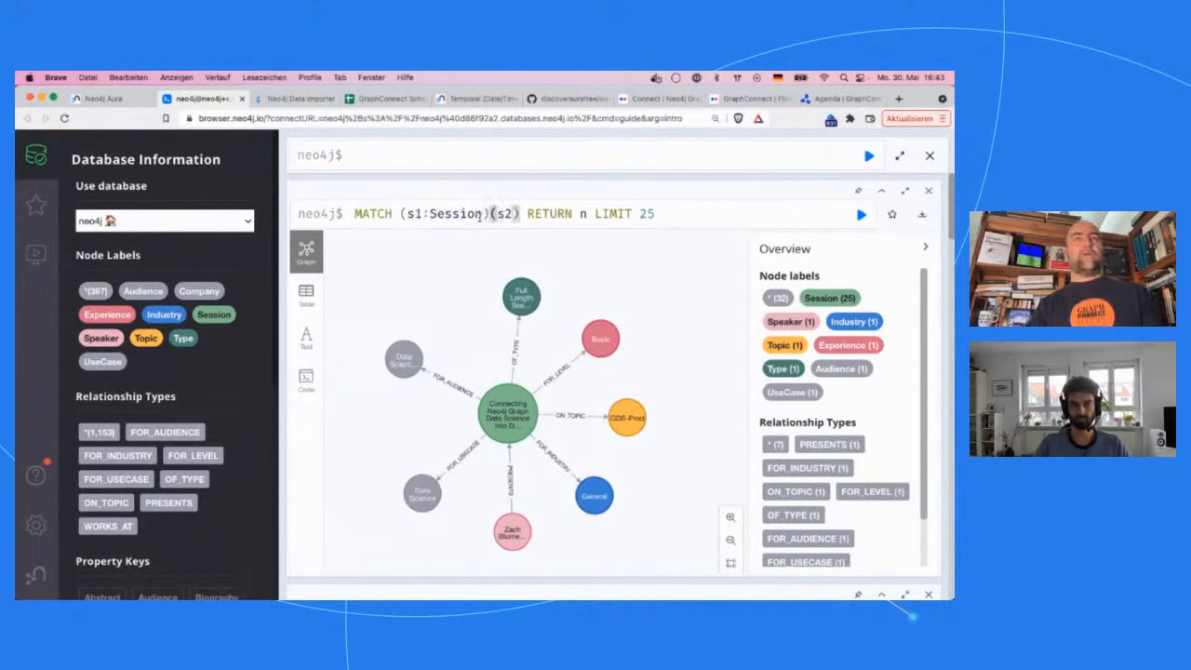
{"action": "key", "text": "Right"}
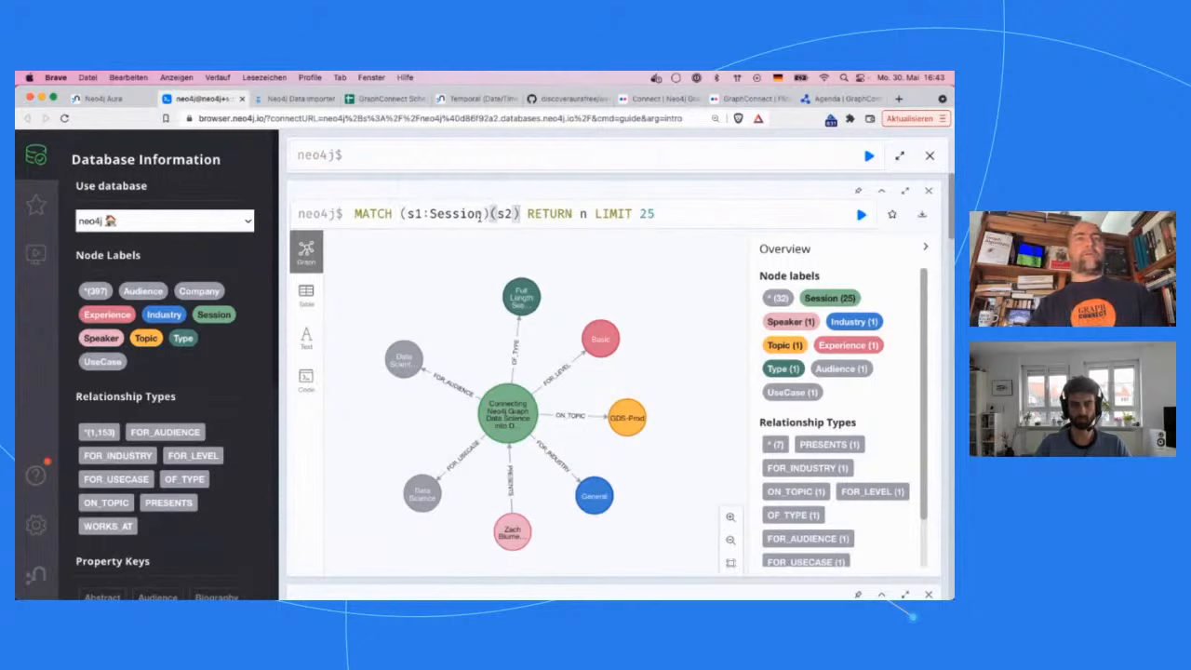
{"action": "type", "text": ",(s2"}
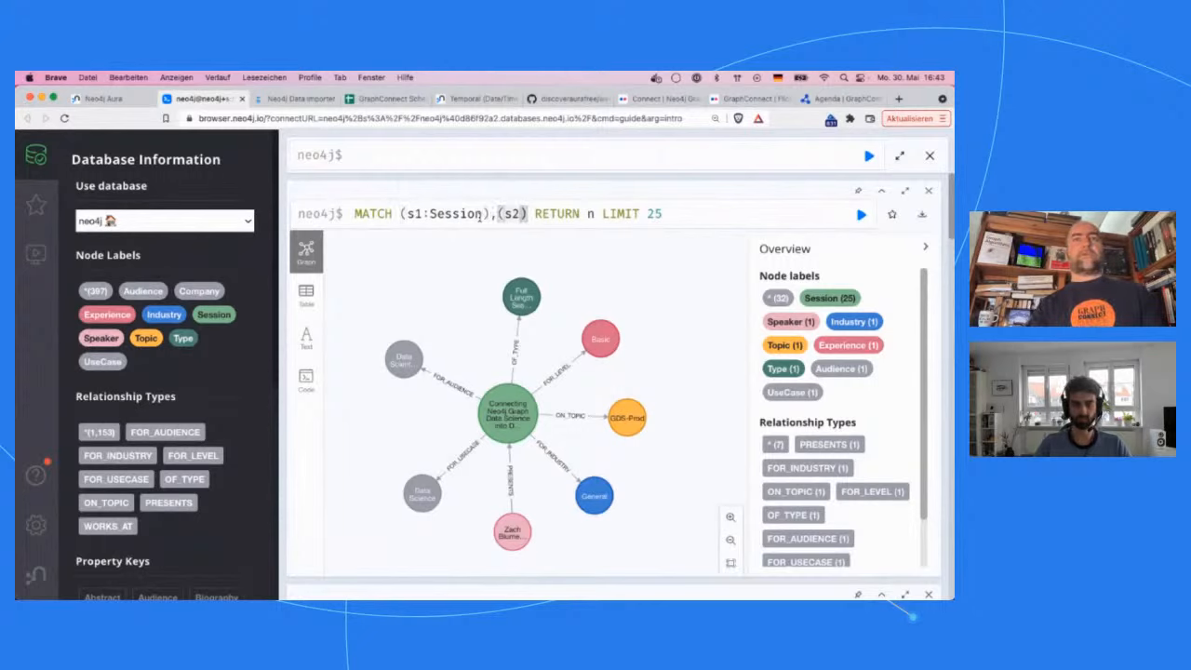
{"action": "type", "text": ":Session"}
{"action": "key", "text": "End"}
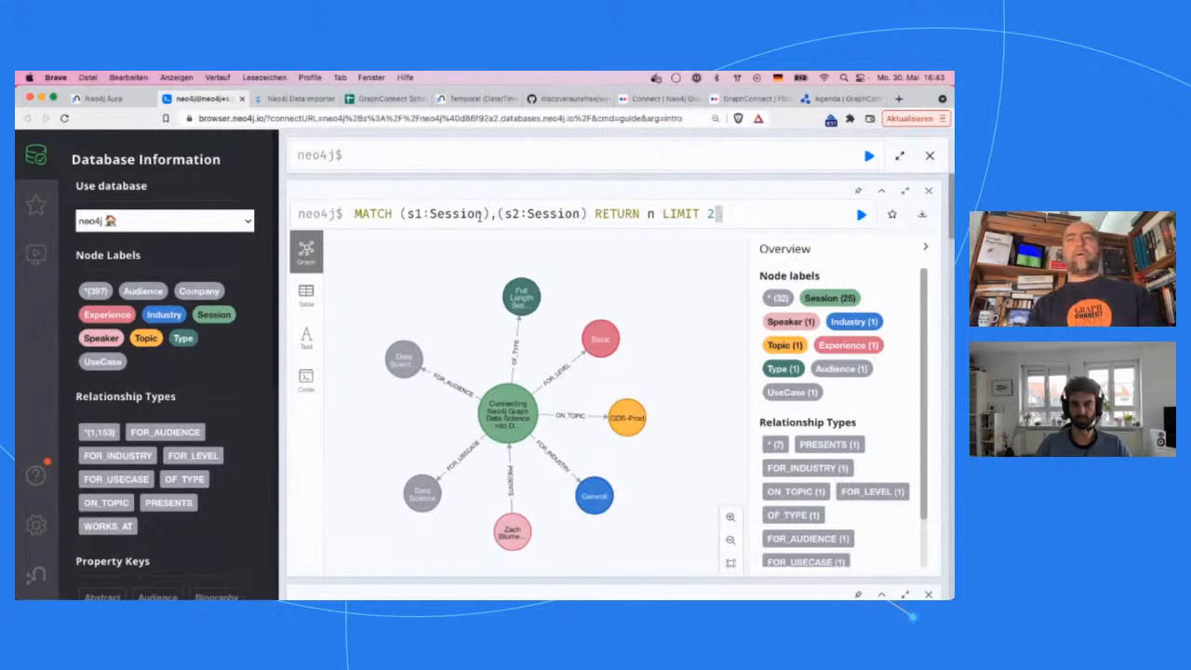
{"action": "type", "text": "1"}
{"action": "key", "text": "Return"}
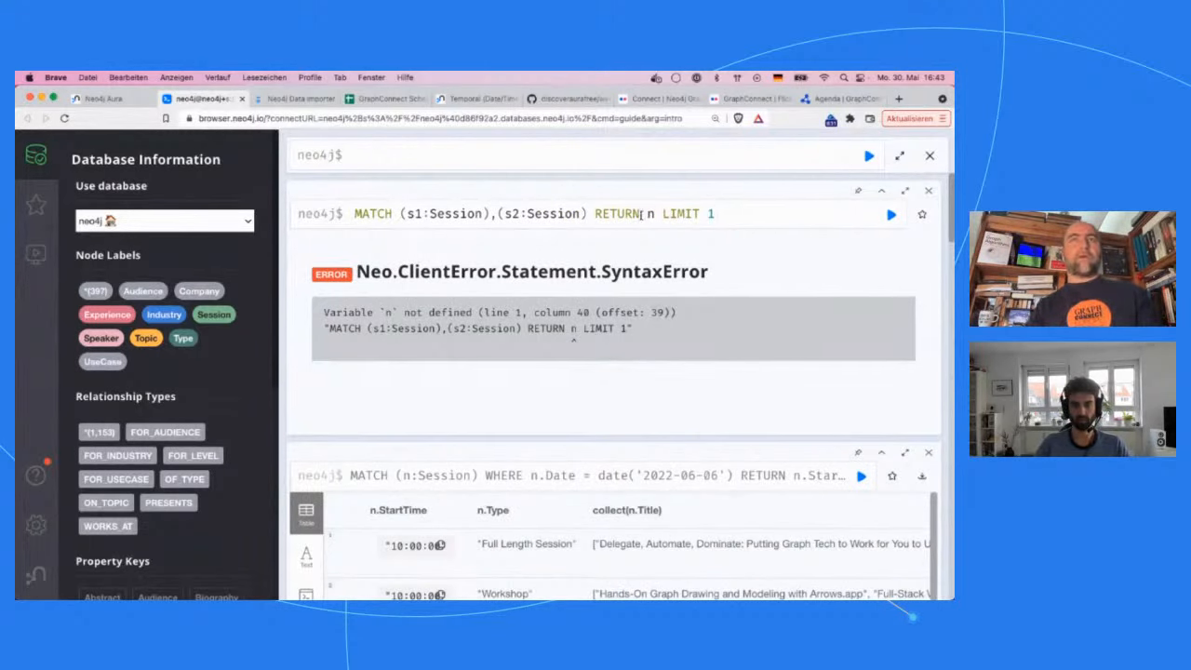
Change the RETURN clause to s1,s2, put it on its own line and run the query.
{"action": "double_click", "coordinate": [651, 214]}
{"action": "type", "text": "s1,s3"}
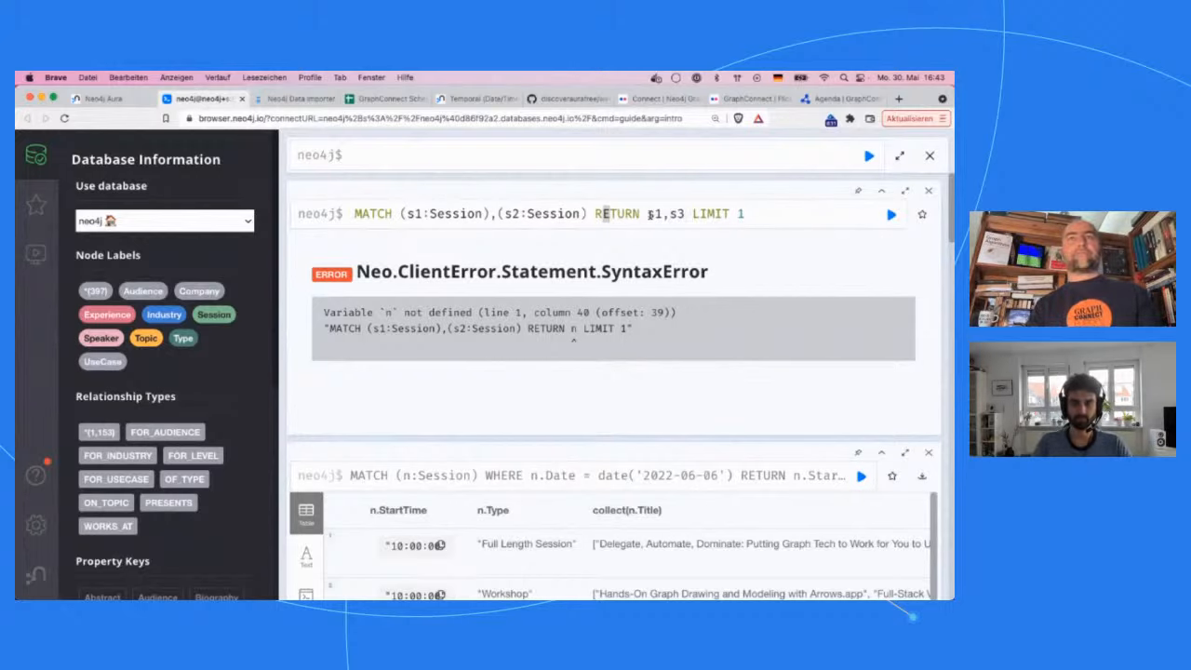
{"action": "left_click", "coordinate": [594, 214]}
{"action": "key", "text": "shift+Return"}
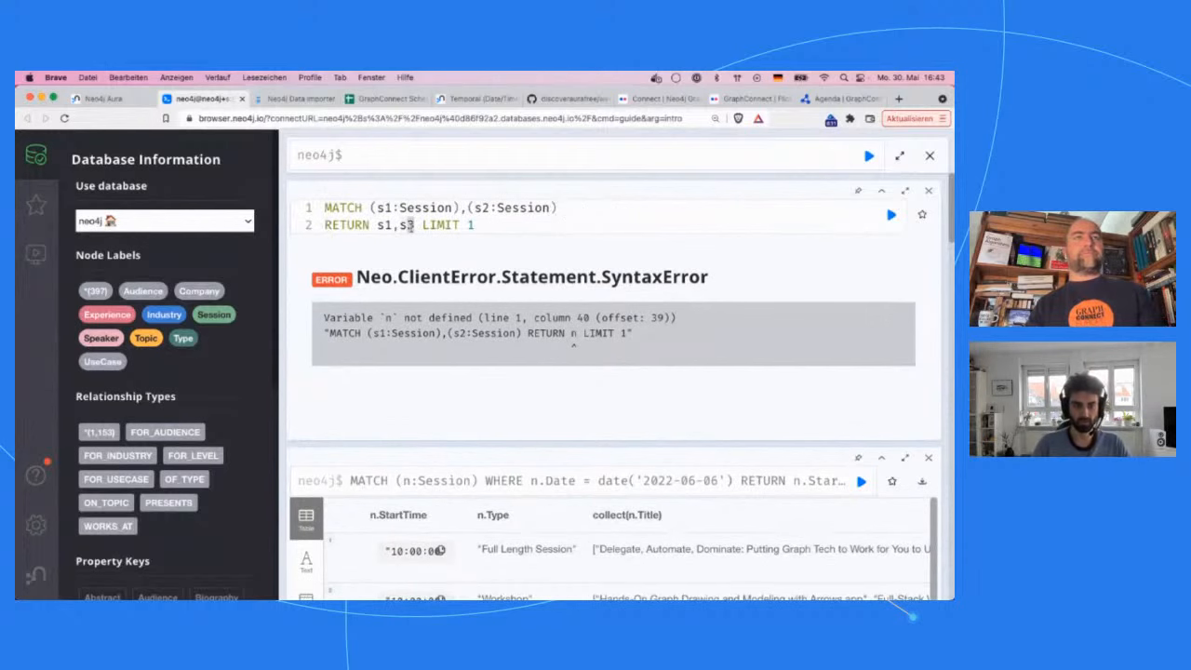
{"action": "left_click", "coordinate": [412, 225]}
{"action": "key", "text": "BackSpace"}
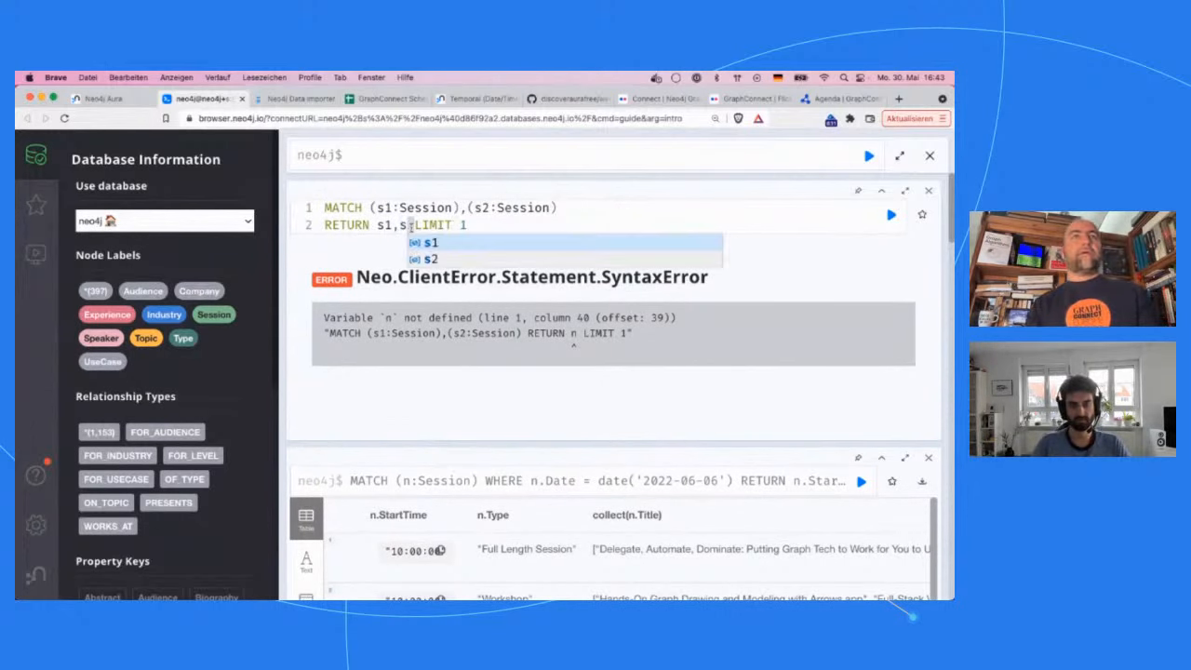
{"action": "type", "text": "2"}
{"action": "key", "text": "super+Return"}
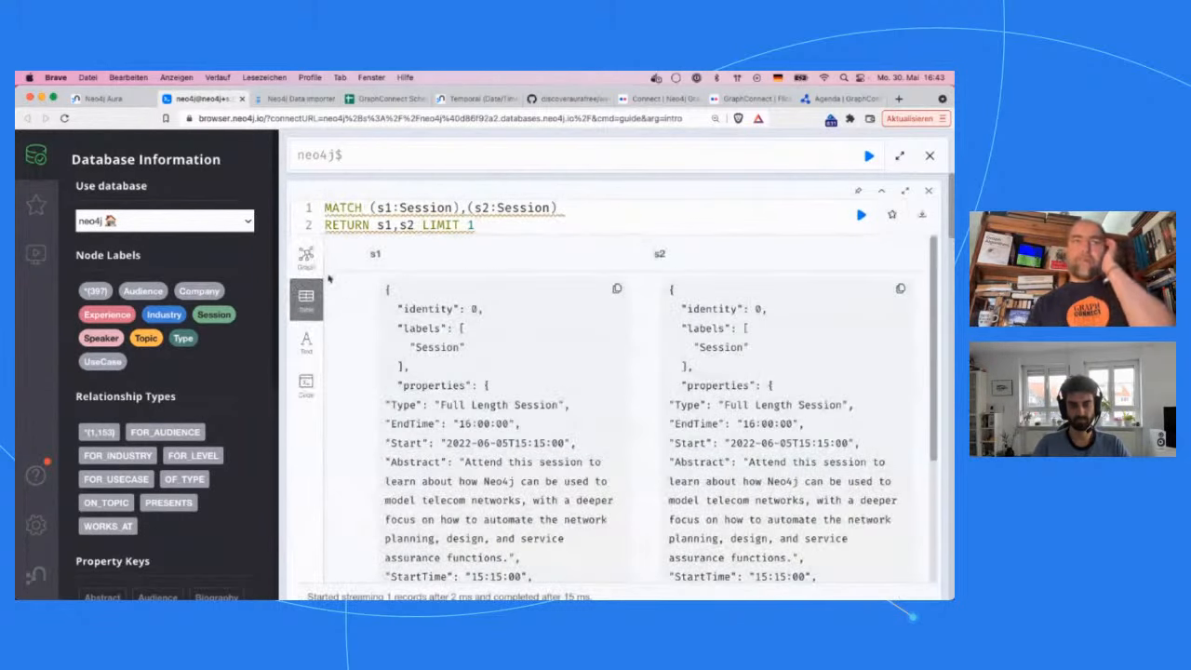
View the session pair result as a graph with the node properties hidden and the graph fitted to the view.
{"action": "left_click", "coordinate": [307, 259]}
{"action": "left_click_drag", "start_coordinate": [630, 407], "coordinate": [445, 376]}
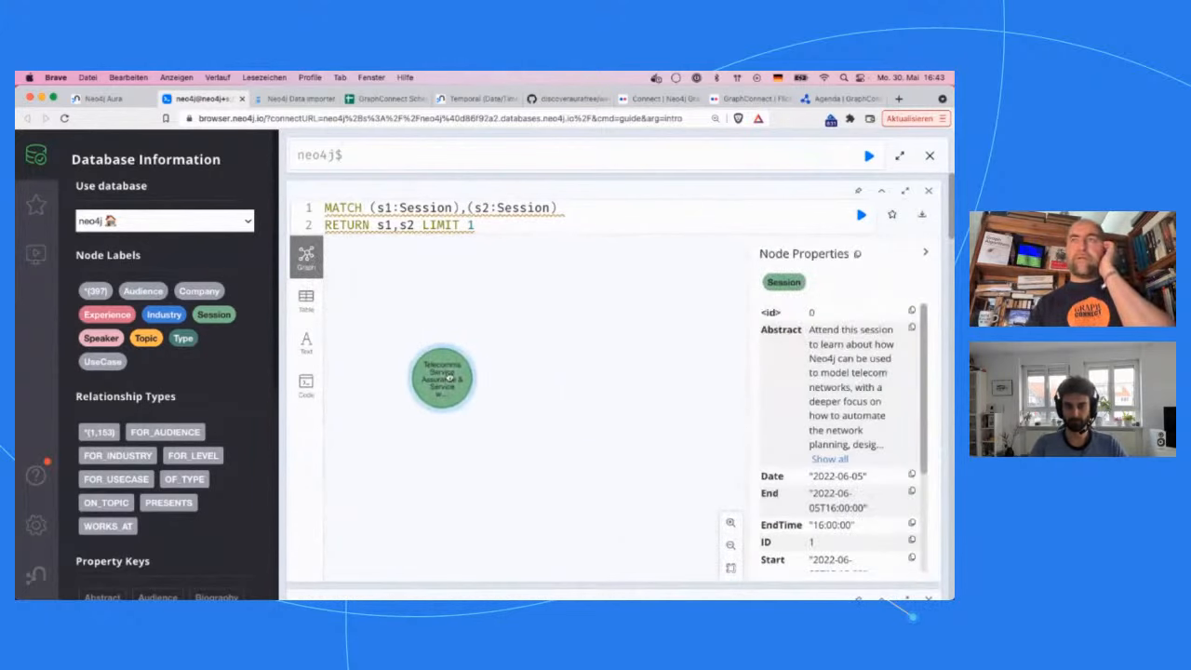
{"action": "left_click", "coordinate": [448, 377]}
{"action": "left_click", "coordinate": [924, 252]}
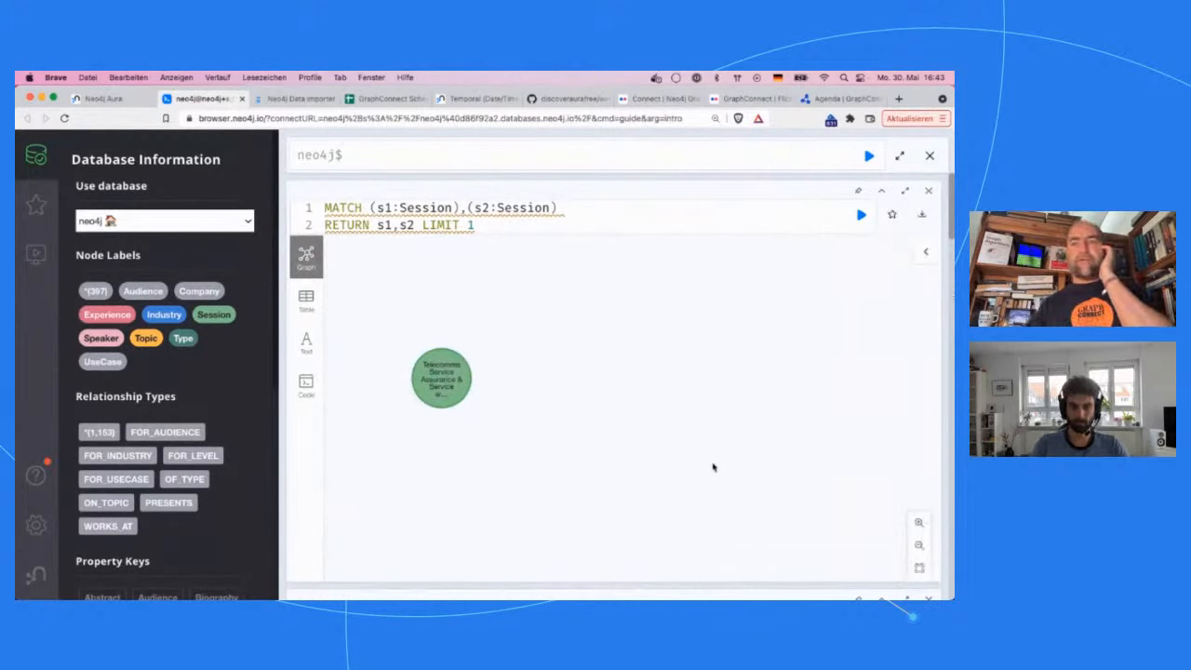
{"action": "left_click", "coordinate": [923, 569]}
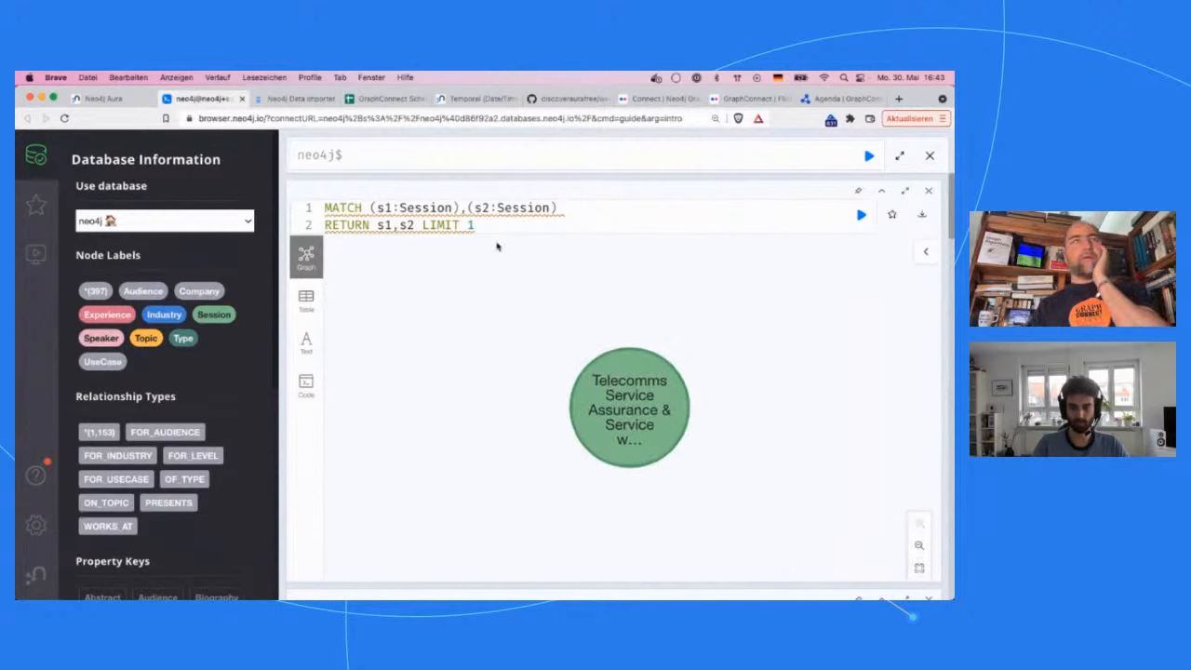
Insert the line WHERE s1 <> s2 between MATCH and RETURN and run the query.
{"action": "left_click", "coordinate": [550, 207]}
{"action": "key", "text": "super+Right"}
{"action": "key", "text": "shift+Right"}
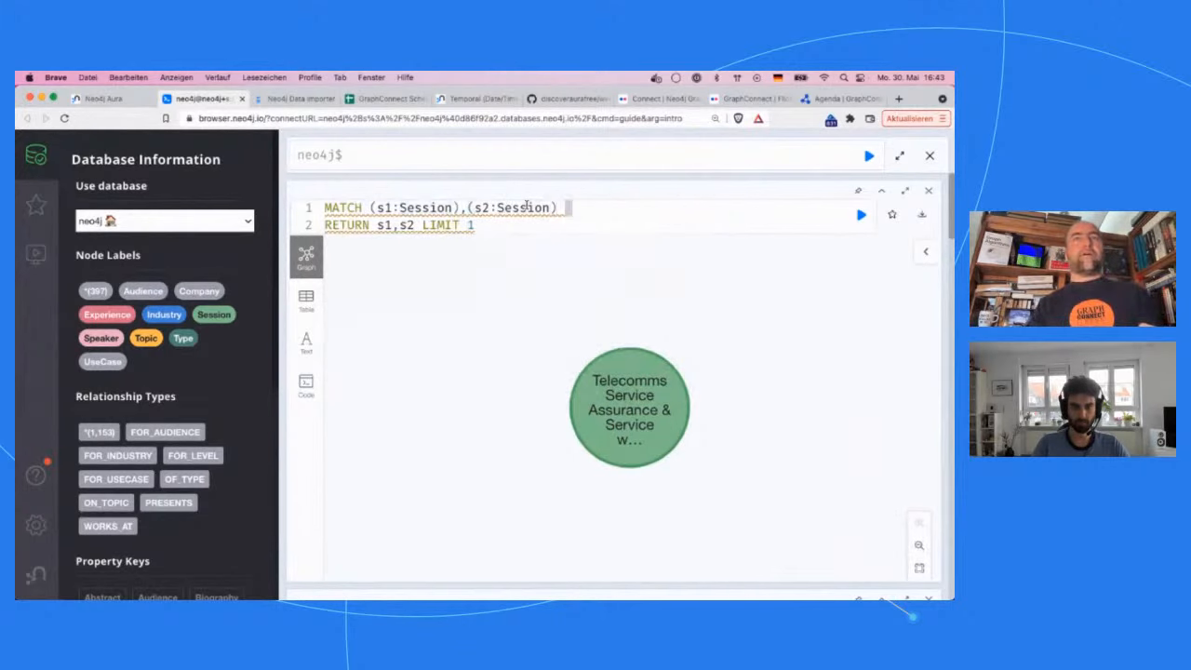
{"action": "key", "text": "Return"}
{"action": "type", "text": "WHERE "}
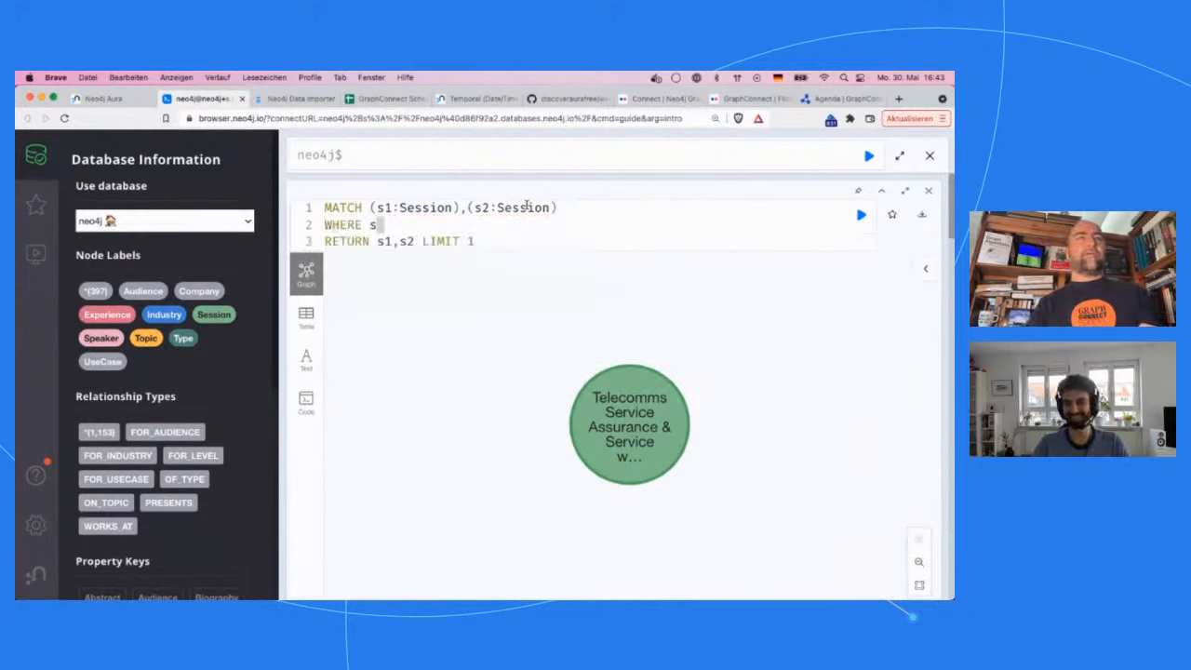
{"action": "type", "text": "s1 <> s3"}
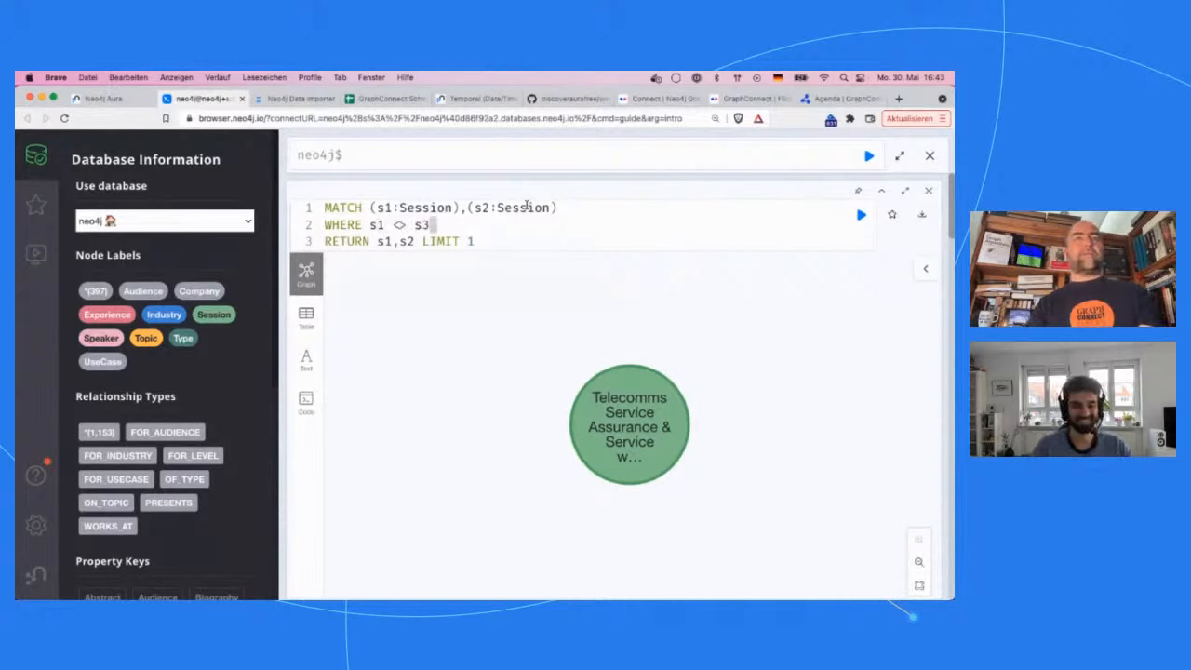
{"action": "key", "text": "super+Return"}
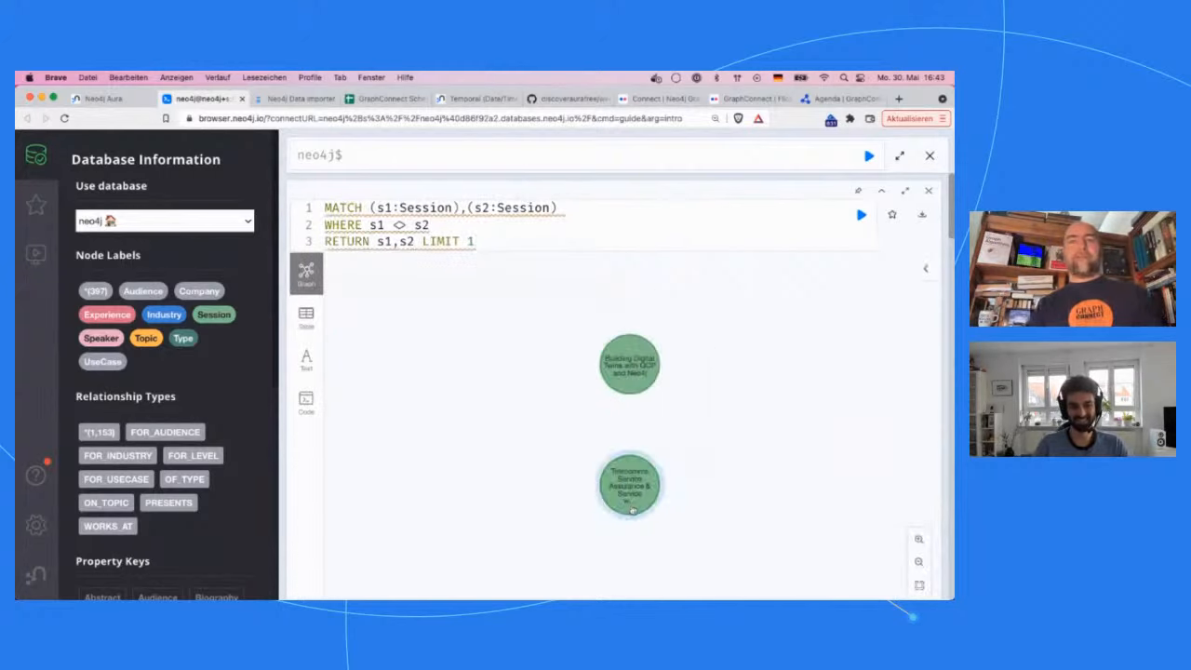
Arrange the two session nodes side by side in the result graph.
{"action": "left_click_drag", "start_coordinate": [633, 512], "coordinate": [481, 401]}
{"action": "left_click_drag", "start_coordinate": [678, 397], "coordinate": [703, 406]}
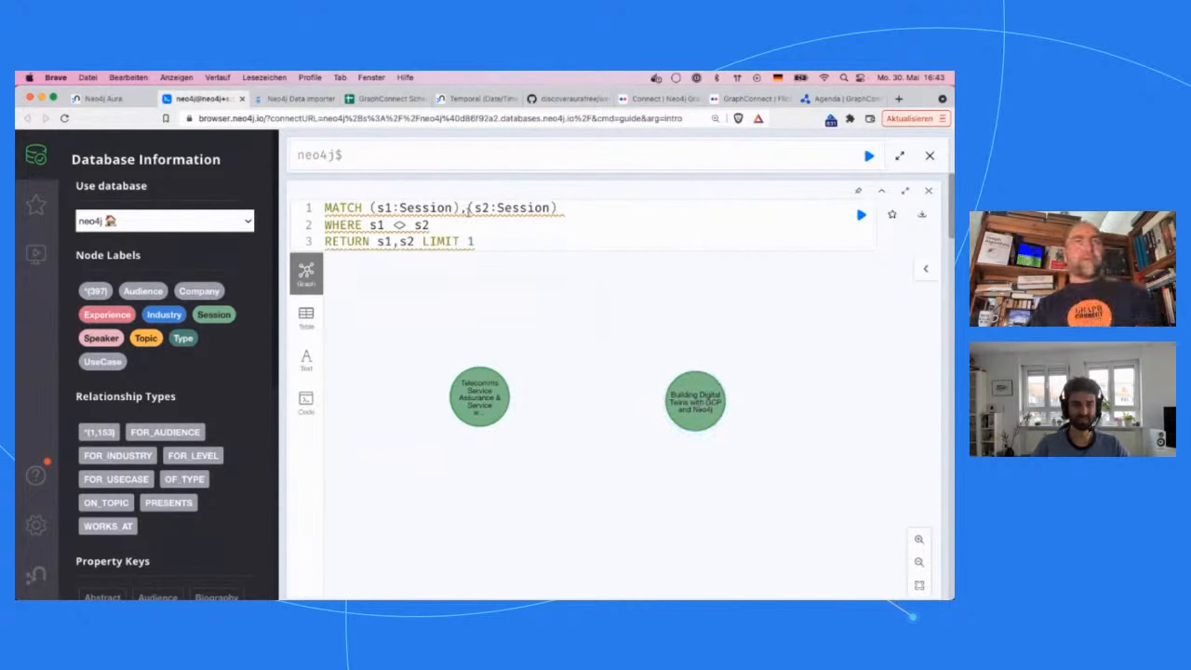
Change the MATCH pattern to (s1:Session)--(attr)--(s2:Session) so the two sessions connect through a shared node.
{"action": "left_click", "coordinate": [465, 207]}
{"action": "key", "text": "BackSpace"}
{"action": "type", "text": "-"}
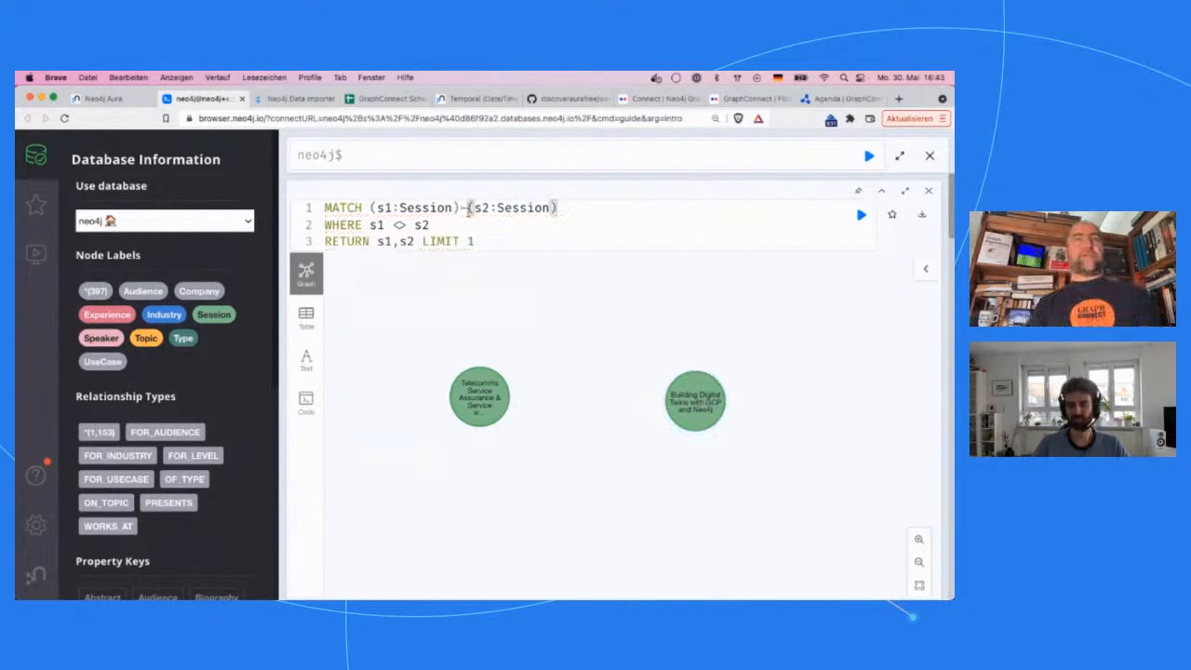
{"action": "type", "text": "-"}
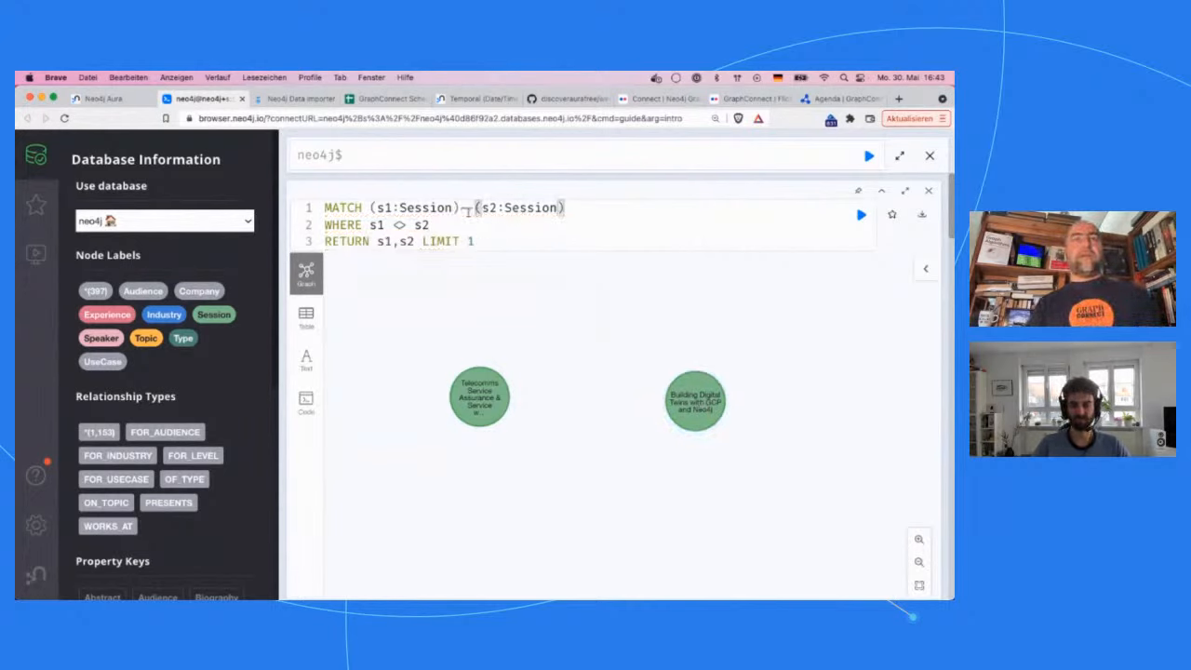
{"action": "type", "text": "--"}
{"action": "key", "text": "BackSpace"}
{"action": "key", "text": "BackSpace"}
{"action": "type", "text": "--"}
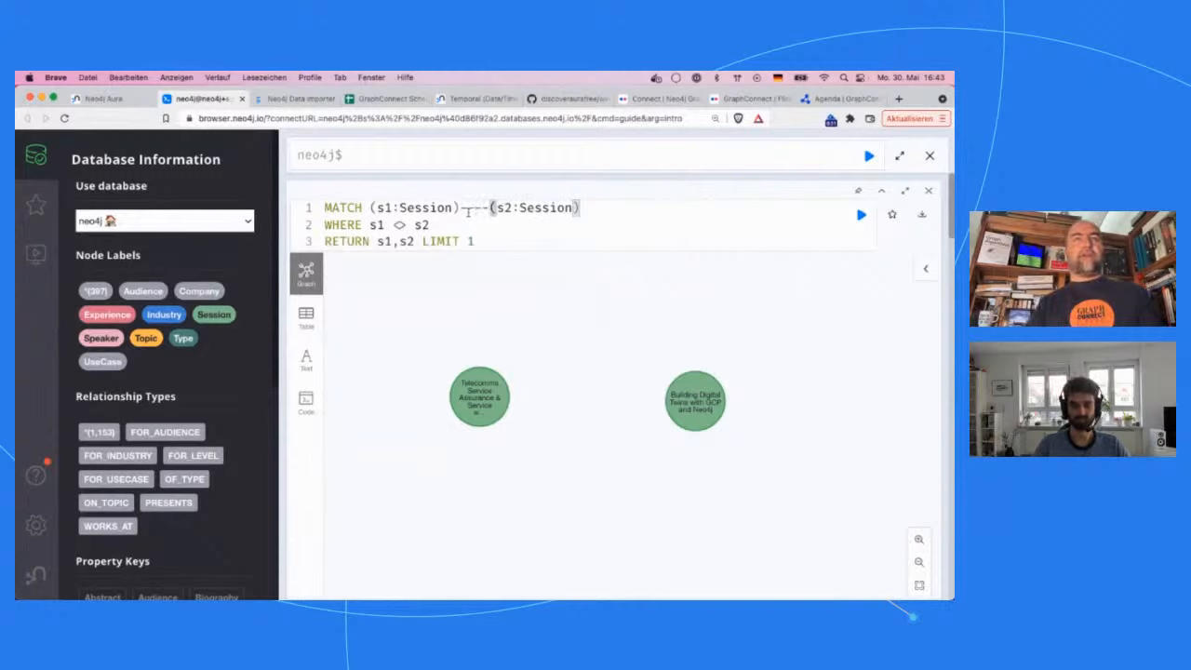
{"action": "key", "text": "Left"}
{"action": "key", "text": "Left"}
{"action": "type", "text": "()"}
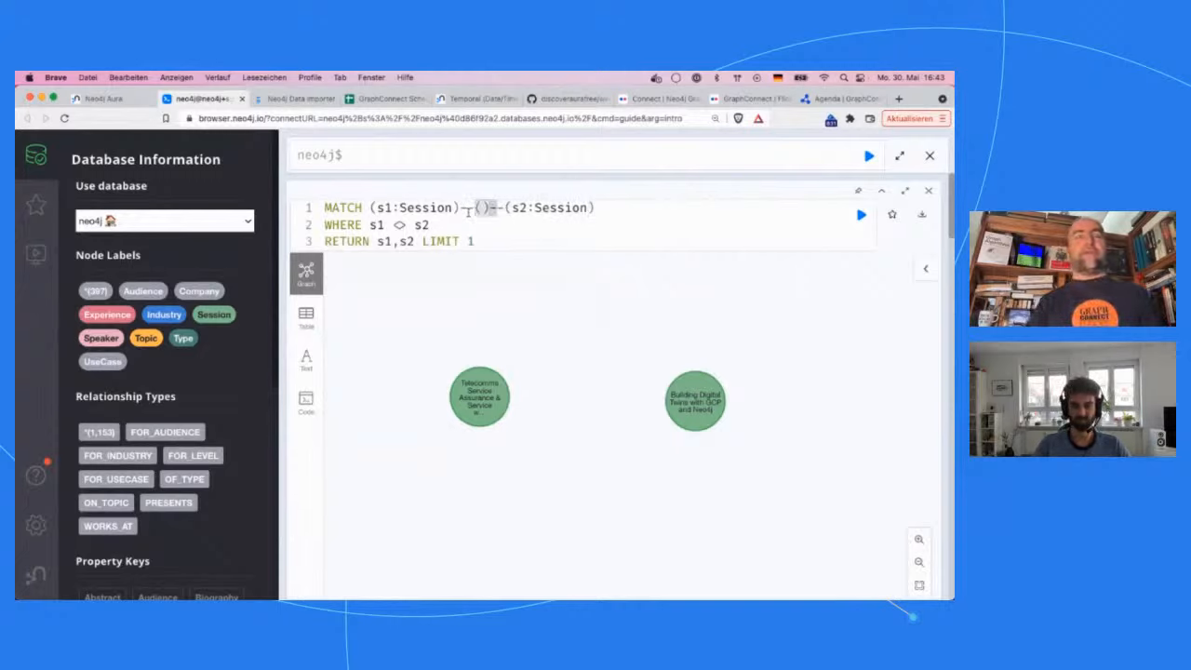
{"action": "type", "text": "attr"}
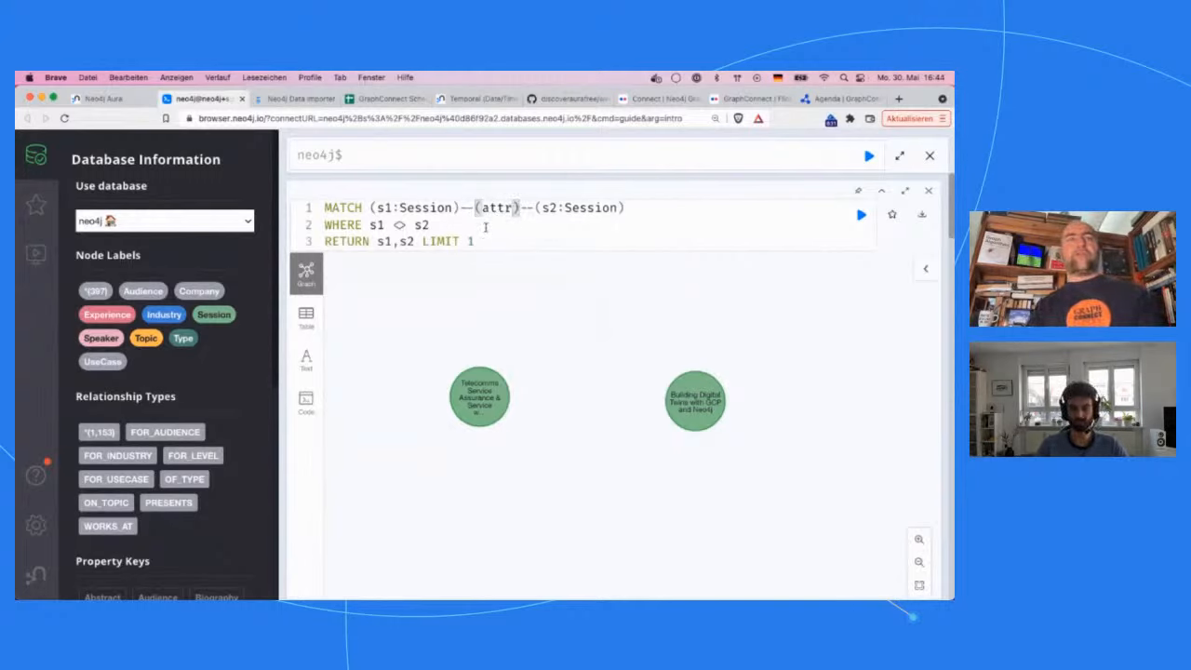
Add collect(attr) to the RETURN clause after s1,s2.
{"action": "left_click", "coordinate": [486, 227]}
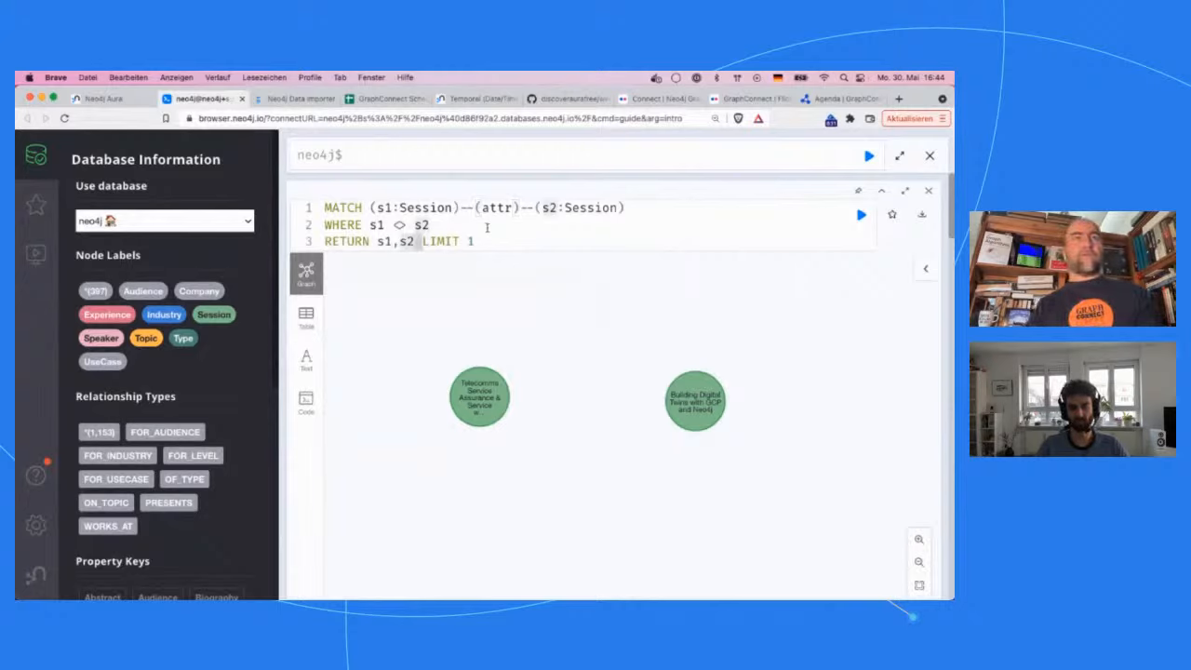
{"action": "type", "text": ", collecz("}
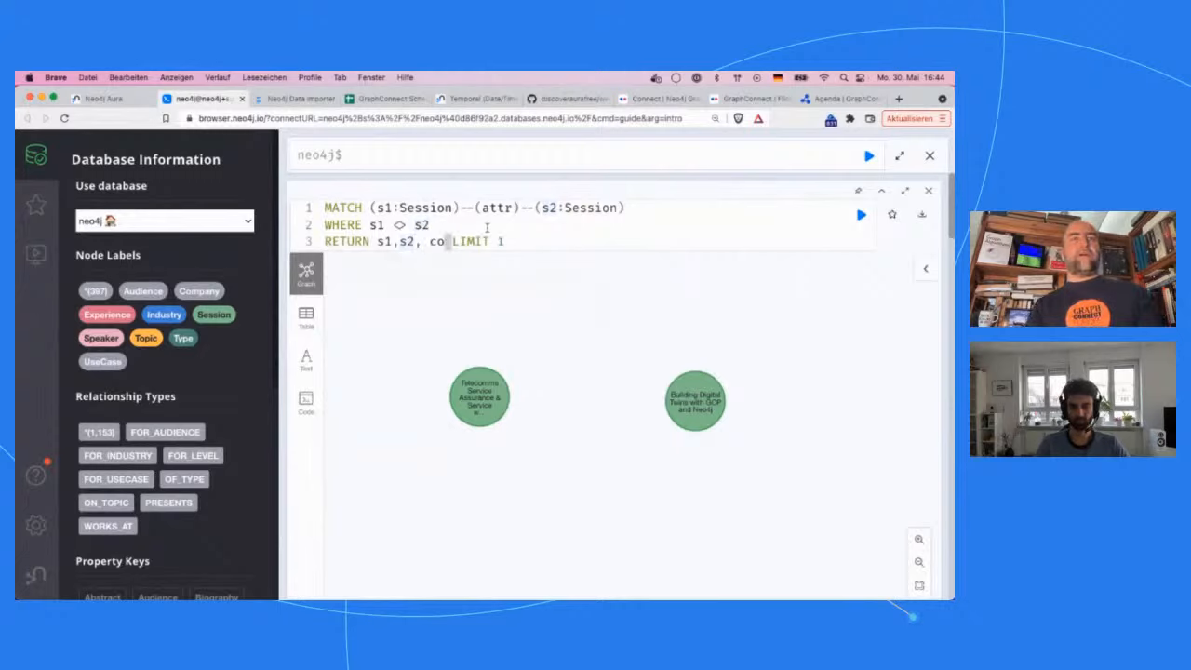
{"action": "key", "text": "Left"}
{"action": "key", "text": "BackSpace"}
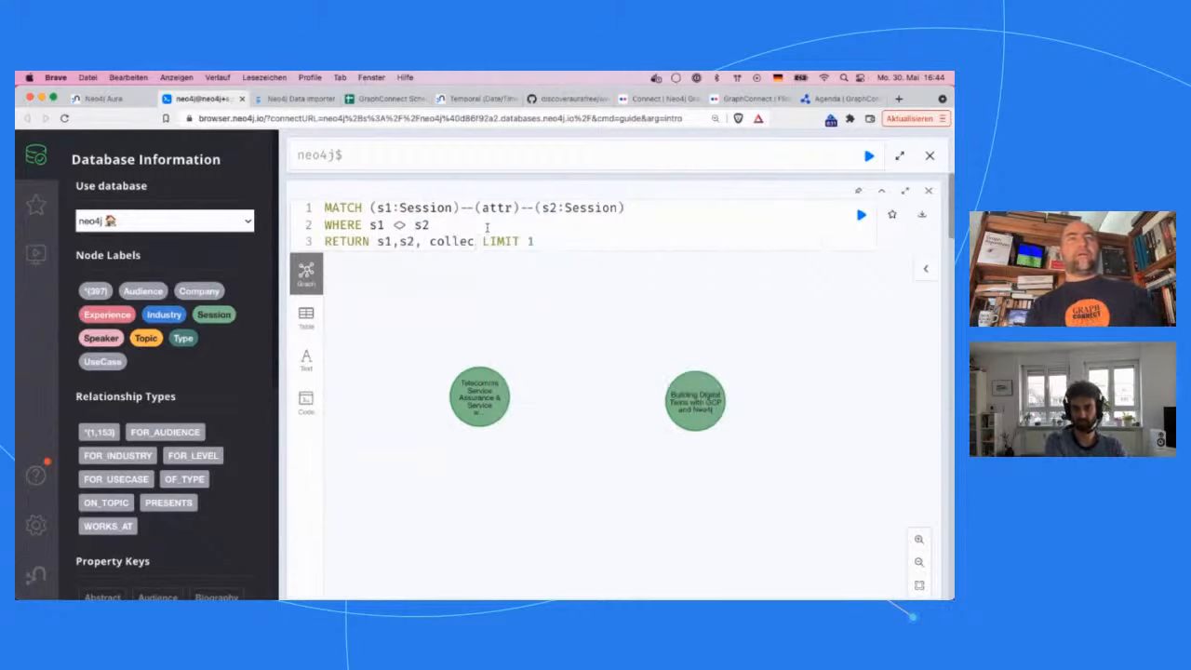
{"action": "type", "text": "t(attr"}
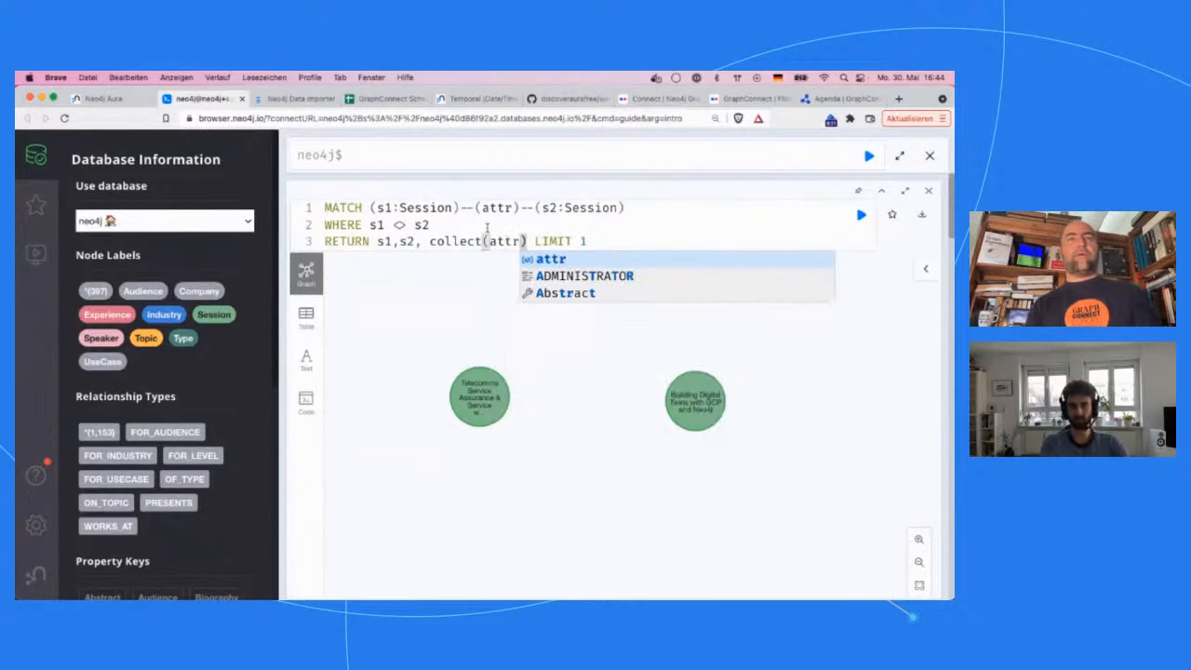
Insert count(*) with the alias freq before collect(attr) in the RETURN clause.
{"action": "key", "text": "Right"}
{"action": "key", "text": "Left"}
{"action": "key", "text": "Left"}
{"action": "key", "text": "Left"}
{"action": "key", "text": "Left"}
{"action": "key", "text": "Left"}
{"action": "key", "text": "Left"}
{"action": "key", "text": "Left"}
{"action": "key", "text": "Left"}
{"action": "key", "text": "Left"}
{"action": "key", "text": "Left"}
{"action": "key", "text": "Left"}
{"action": "key", "text": "Left"}
{"action": "key", "text": "Left"}
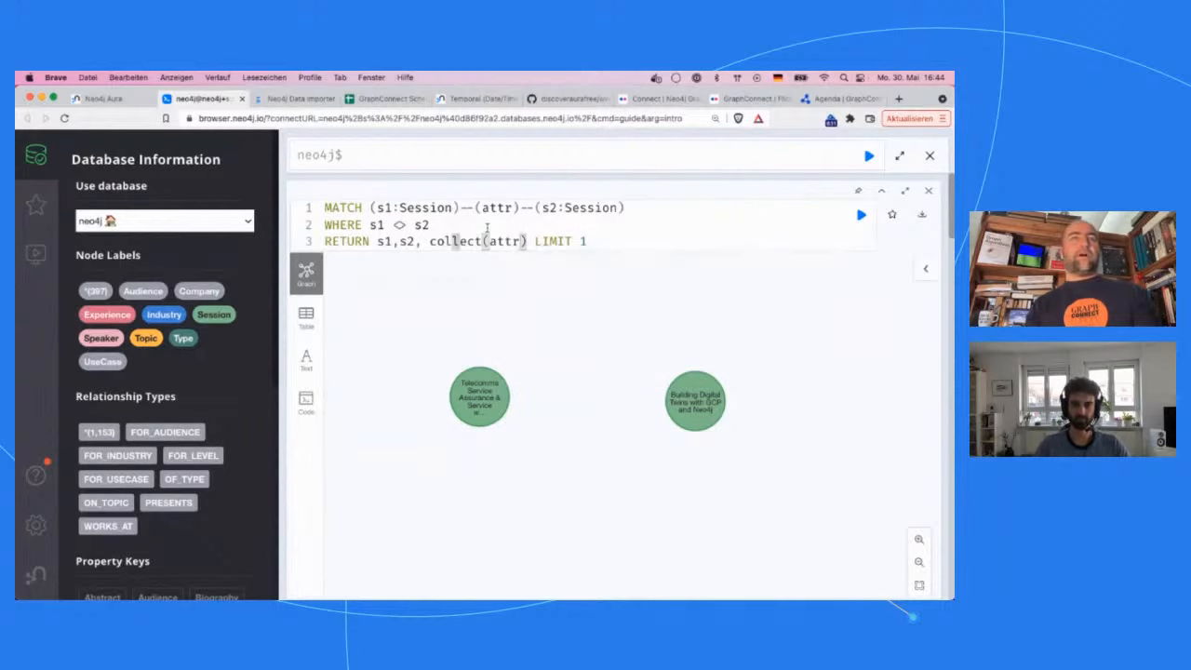
{"action": "type", "text": "c"}
{"action": "type", "text": "ount("}
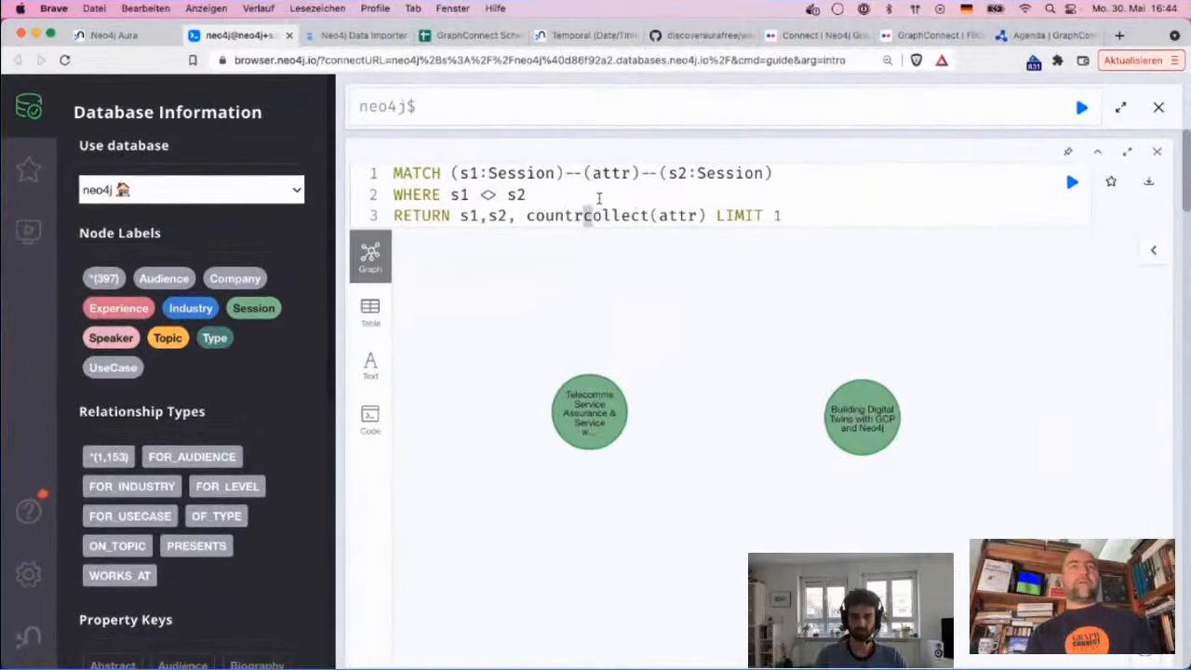
{"action": "type", "text": "*), "}
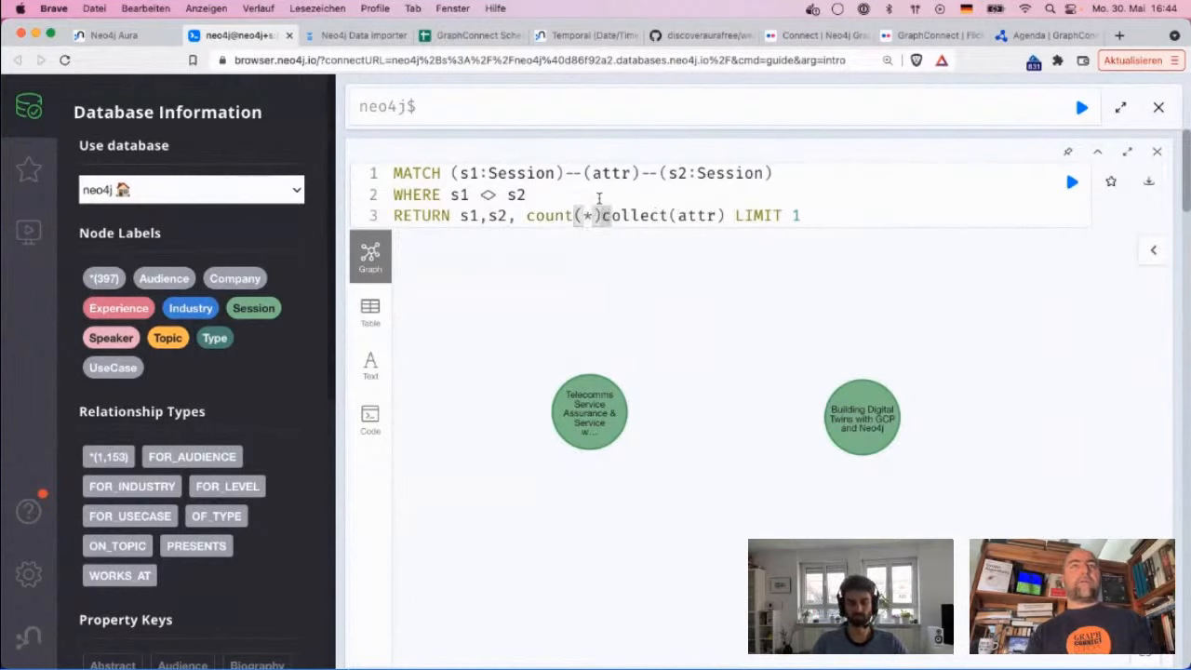
{"action": "type", "text": " afr"}
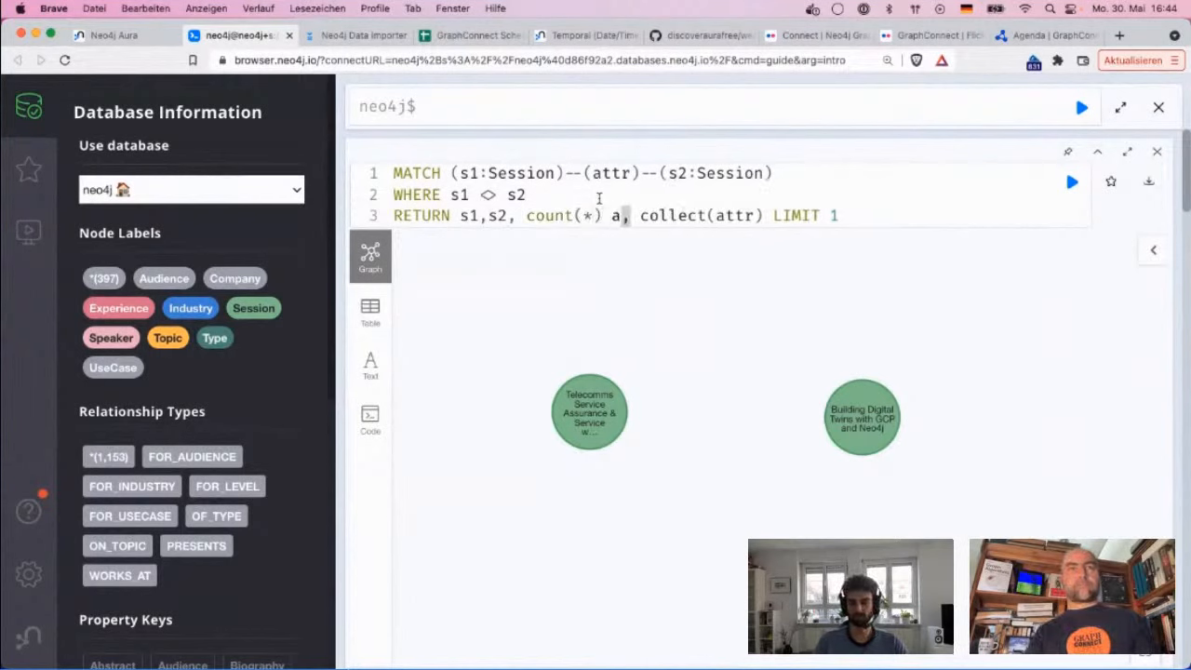
{"action": "key", "text": "BackSpace"}
{"action": "key", "text": "BackSpace"}
{"action": "type", "text": "freq"}
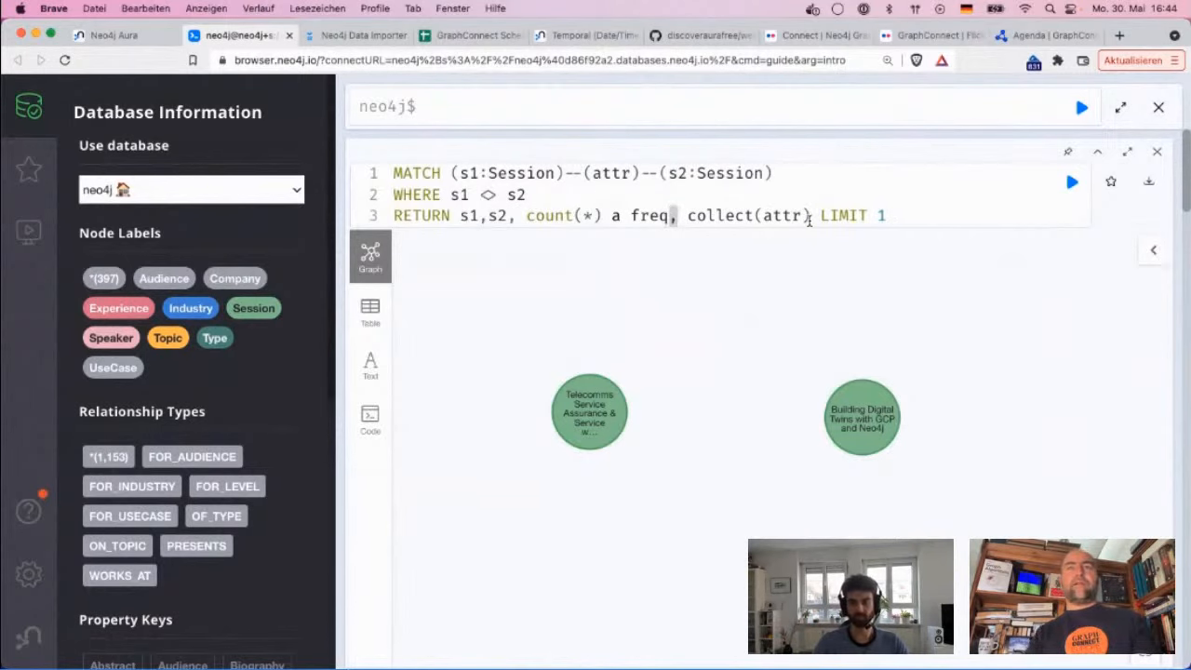
Alias collect(attr) as overlap, put LIMIT 1 on its own line and run the query.
{"action": "left_click", "coordinate": [816, 216]}
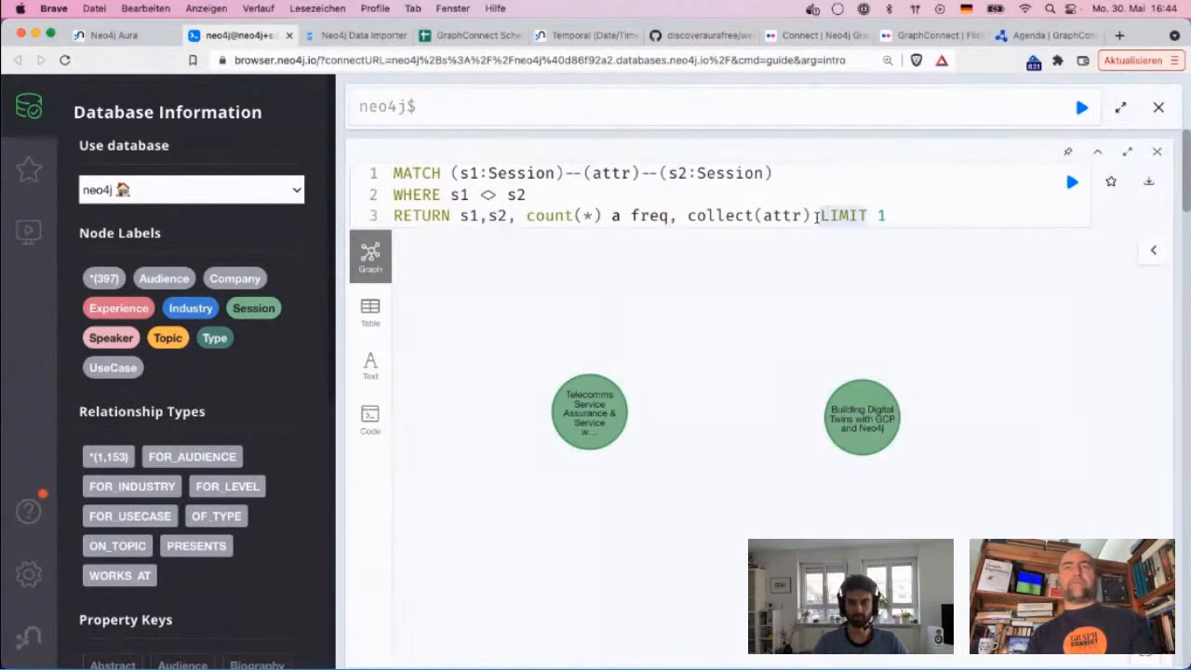
{"action": "type", "text": "as overlap"}
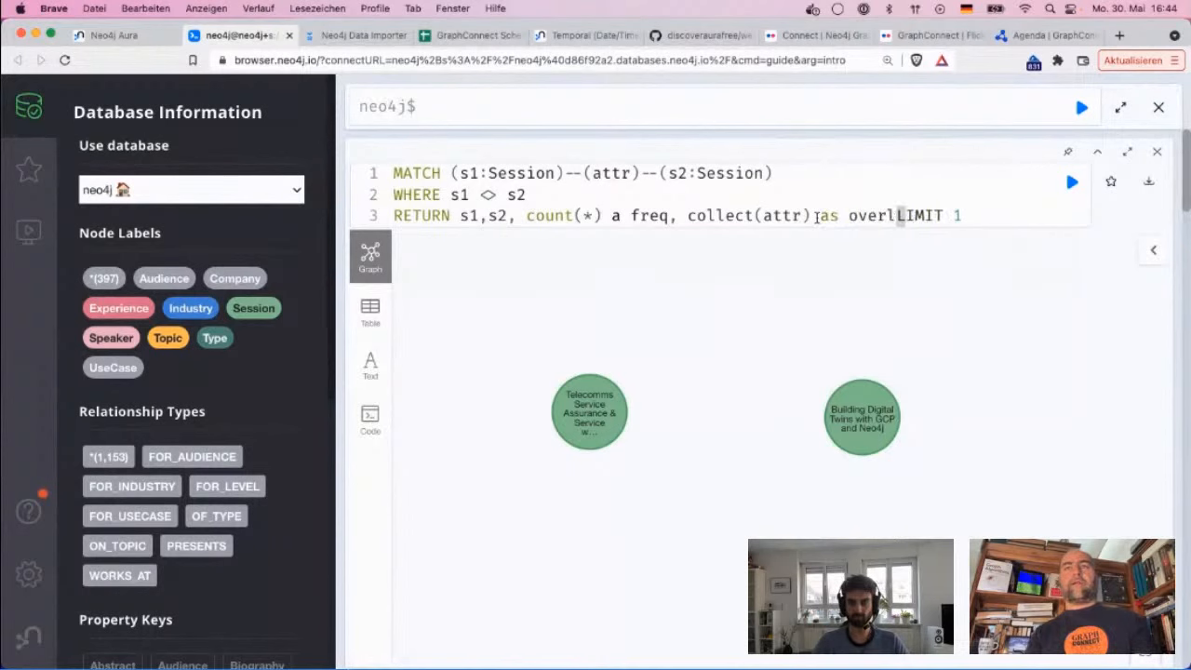
{"action": "key", "text": "Return"}
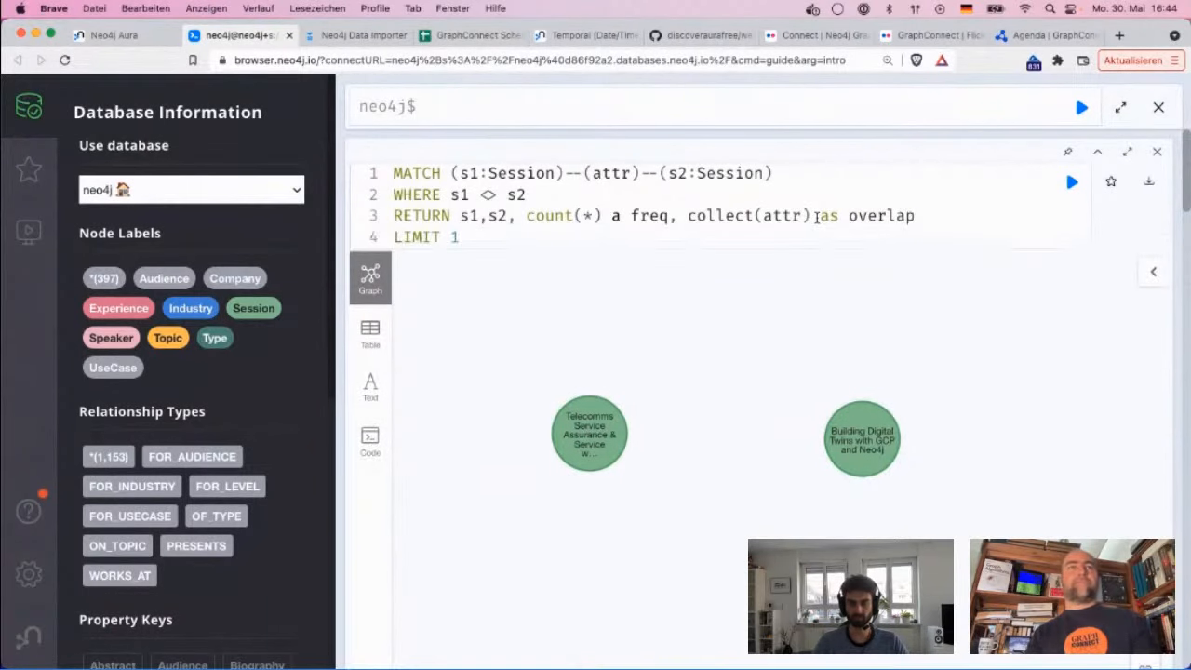
{"action": "key", "text": "super+Return"}
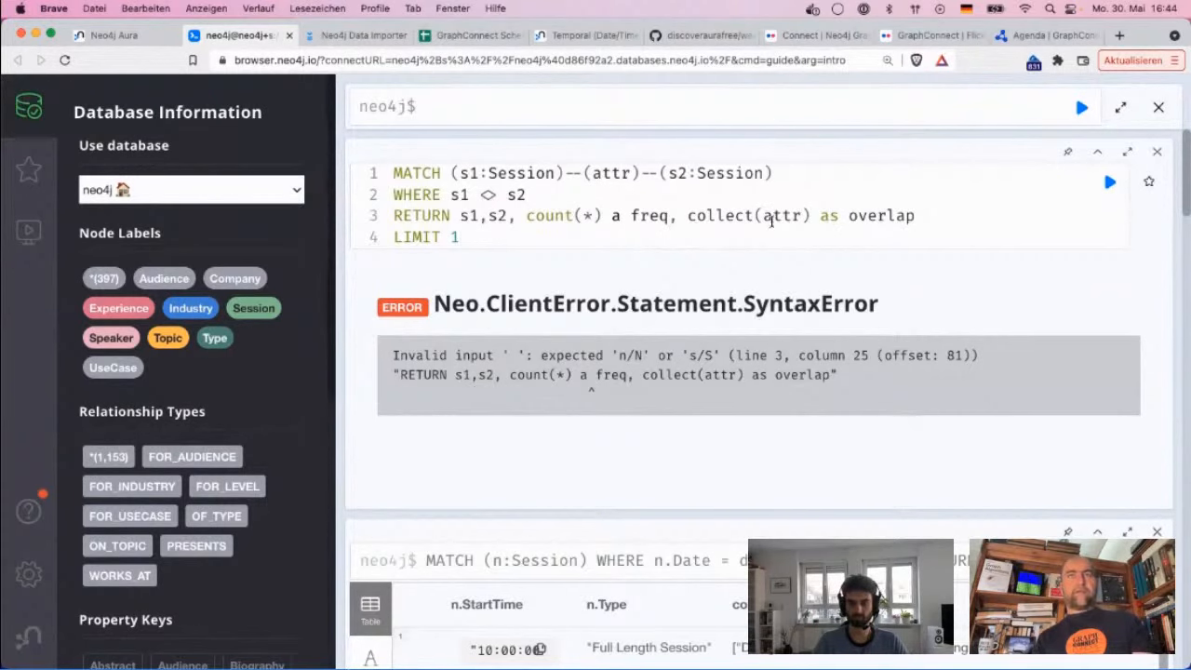
Correct the count alias to read count(*) as freq and rerun the query.
{"action": "left_click", "coordinate": [621, 215]}
{"action": "type", "text": "s"}
{"action": "key", "text": "super+Return"}
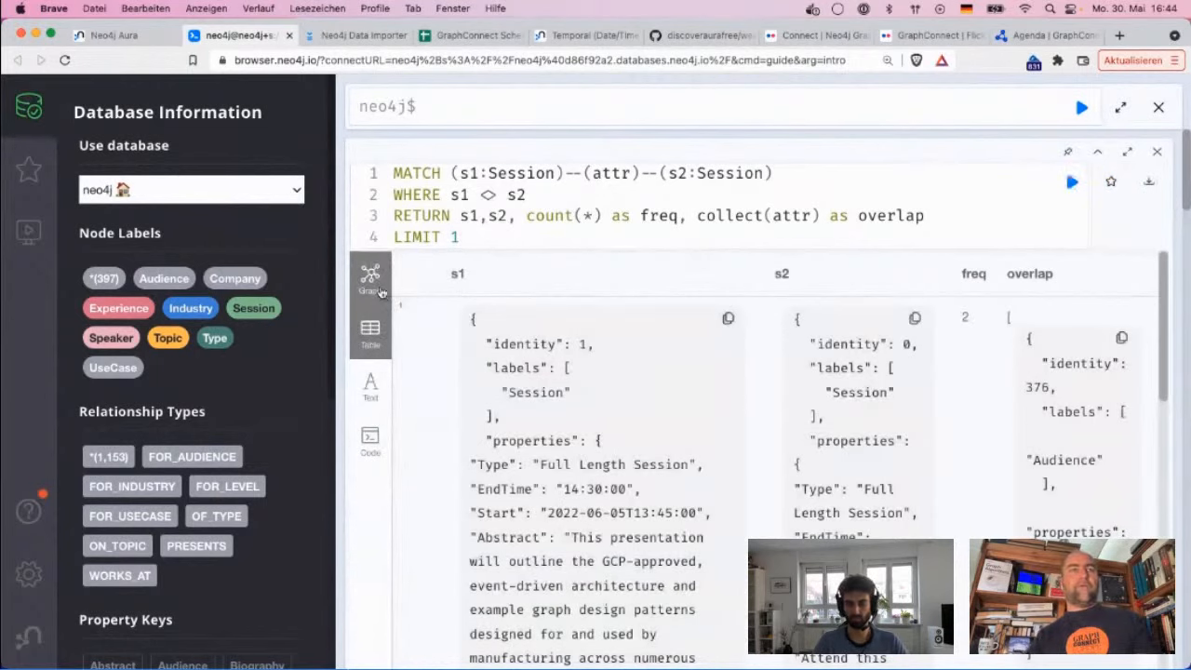
View the result as a graph and expand the relationships of both session nodes.
{"action": "left_click", "coordinate": [371, 277]}
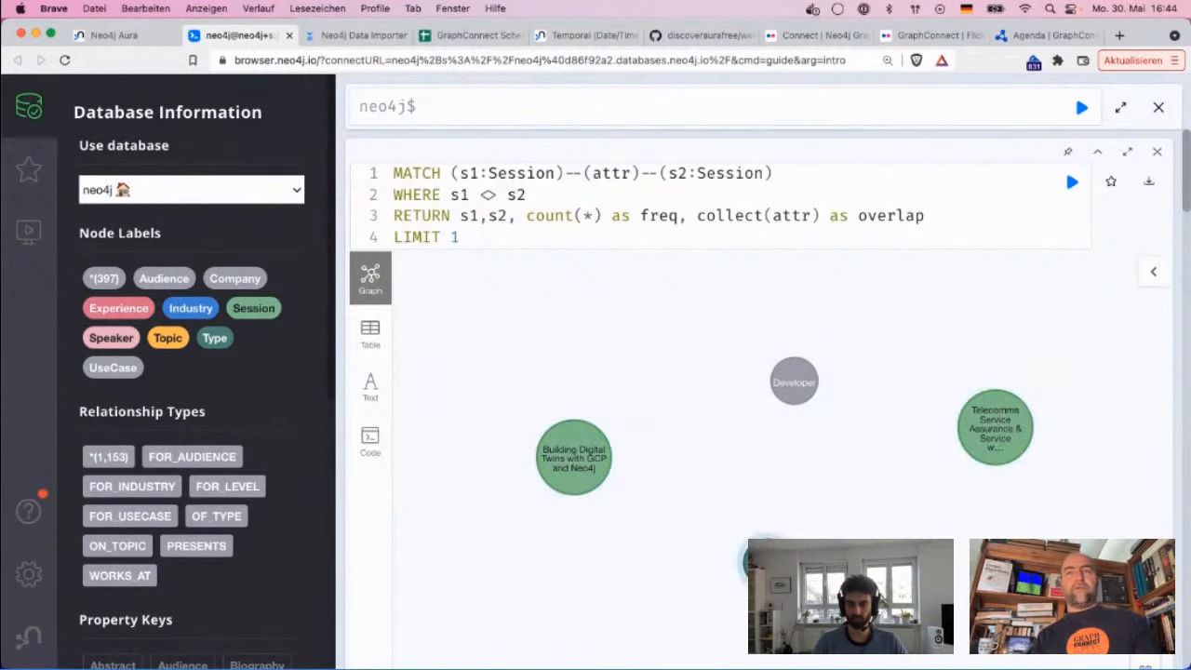
{"action": "left_click", "coordinate": [568, 484]}
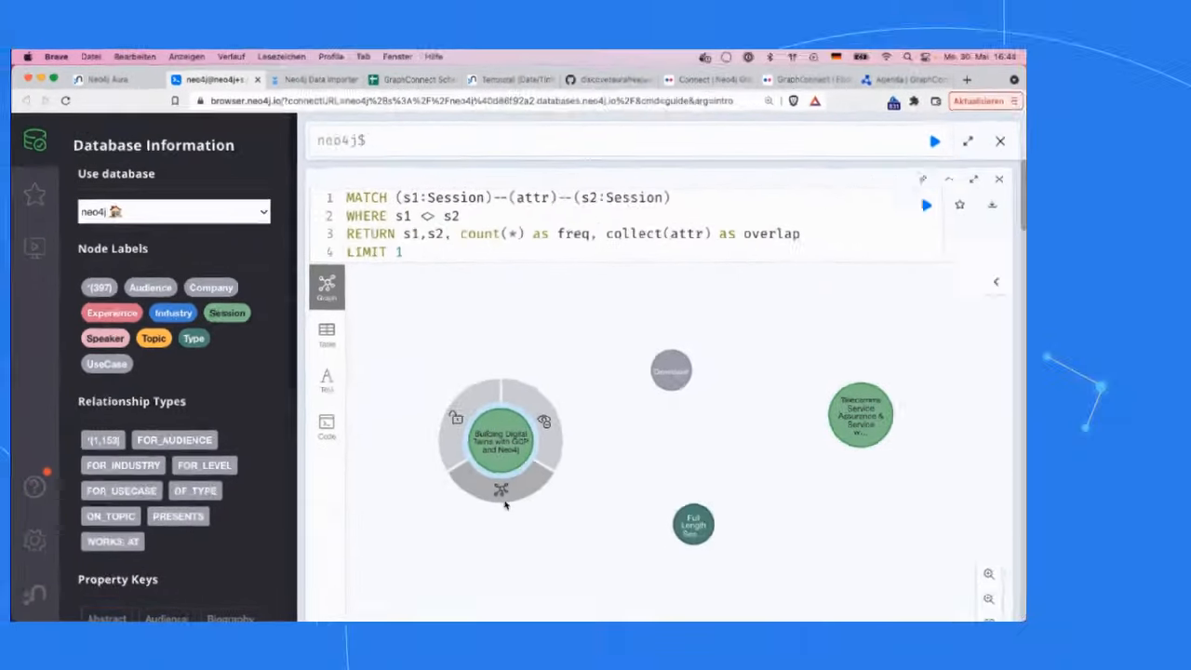
{"action": "left_click", "coordinate": [579, 511]}
{"action": "left_click_drag", "start_coordinate": [439, 449], "coordinate": [391, 446]}
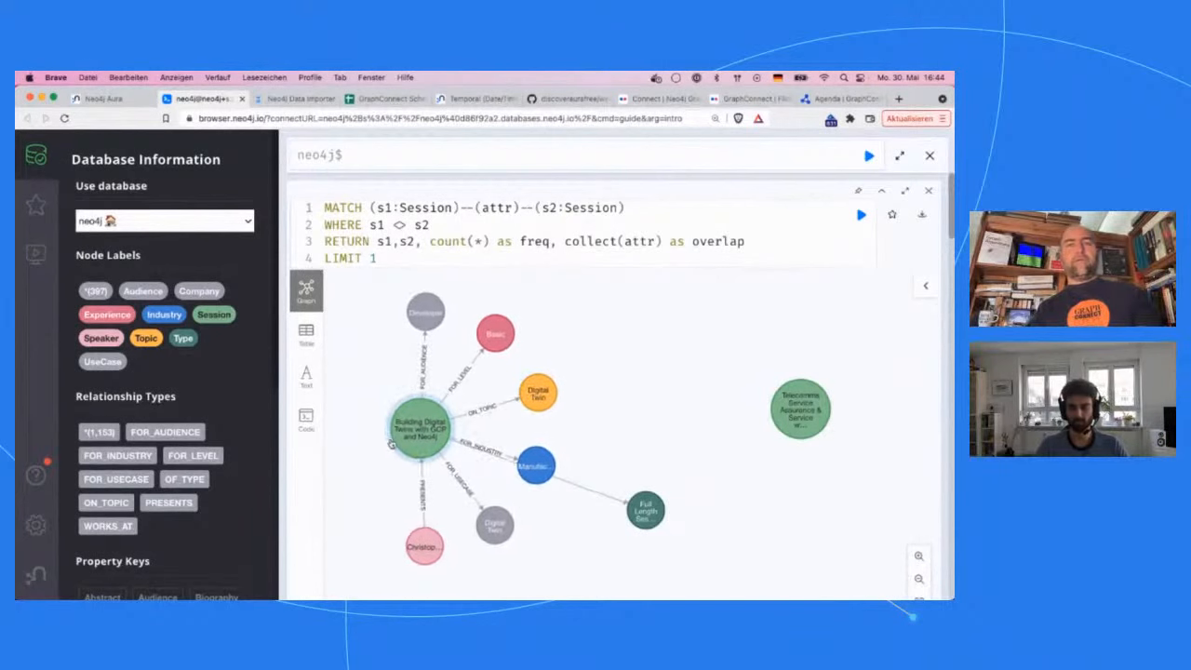
{"action": "left_click", "coordinate": [801, 421]}
{"action": "left_click", "coordinate": [797, 456]}
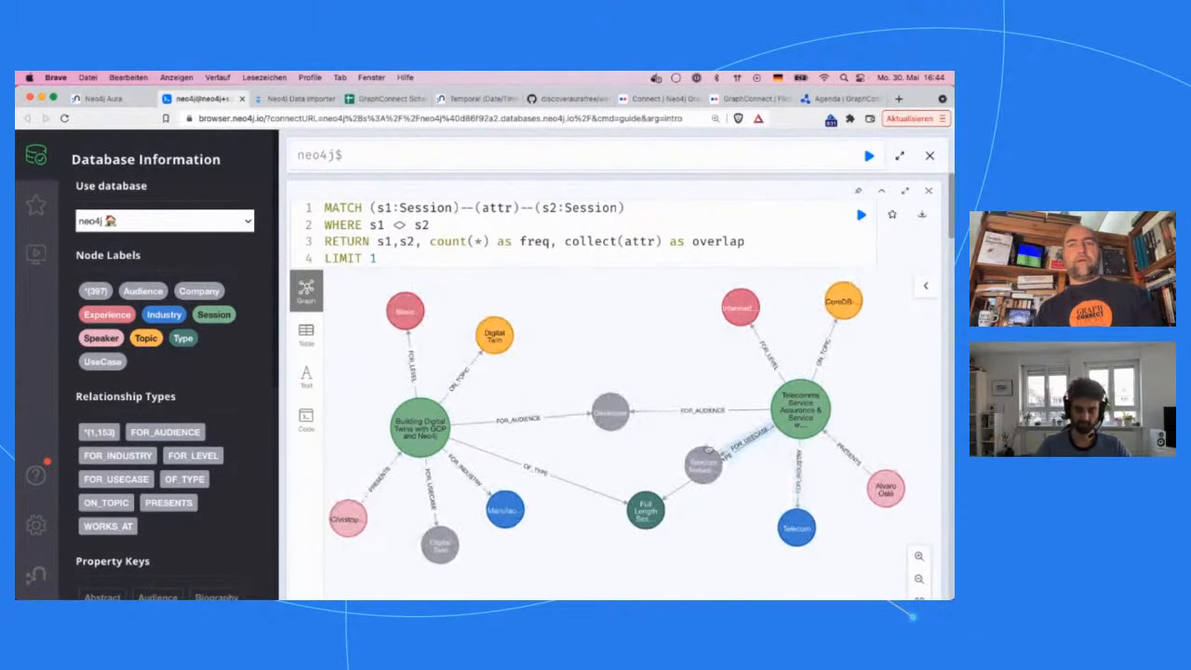
Arrange the shared Developer and Full Length Session nodes between the two sessions to show their connections clearly.
{"action": "left_click_drag", "start_coordinate": [607, 410], "coordinate": [614, 351]}
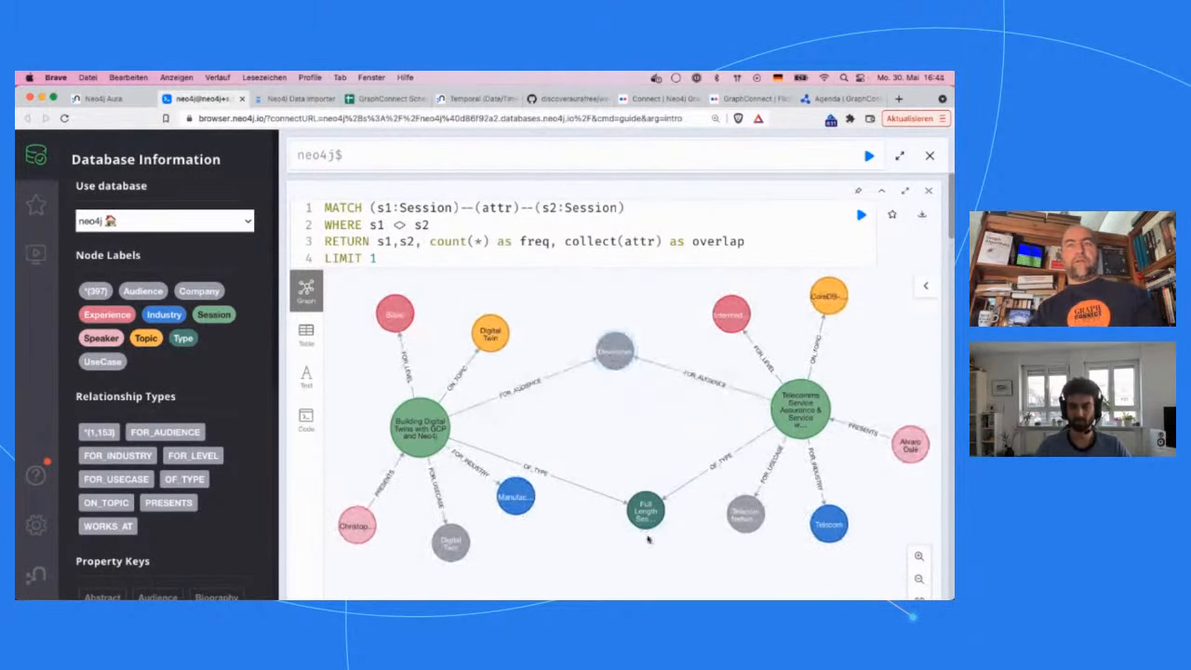
{"action": "left_click_drag", "start_coordinate": [645, 510], "coordinate": [624, 481]}
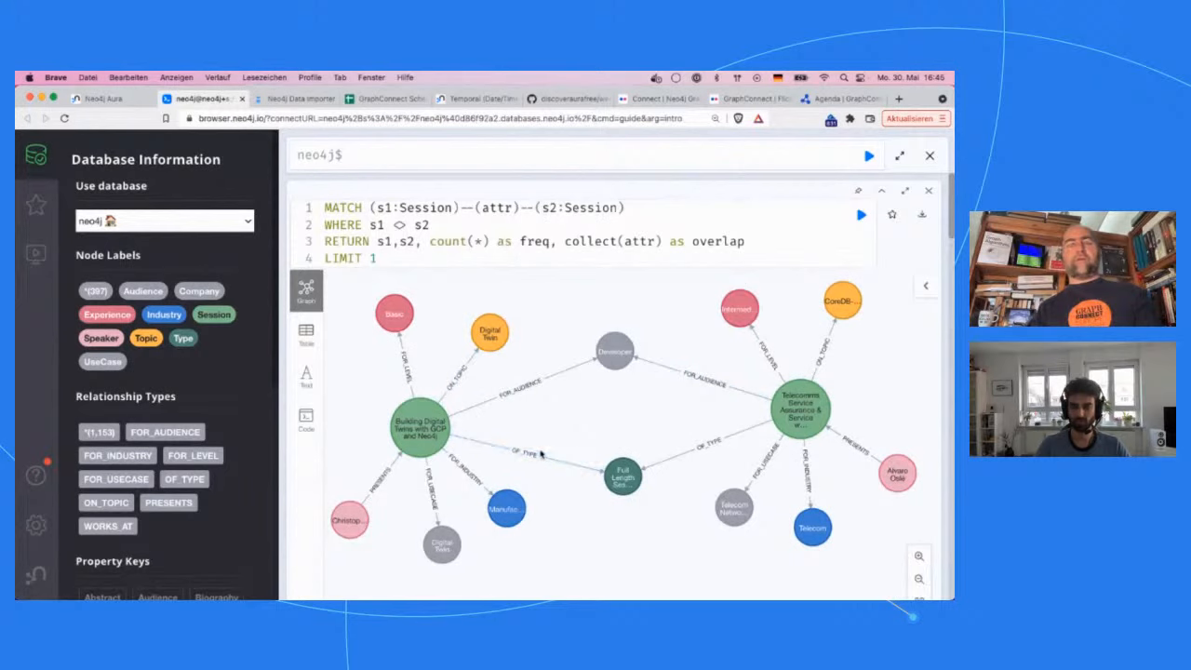
{"action": "left_click_drag", "start_coordinate": [422, 445], "coordinate": [422, 418]}
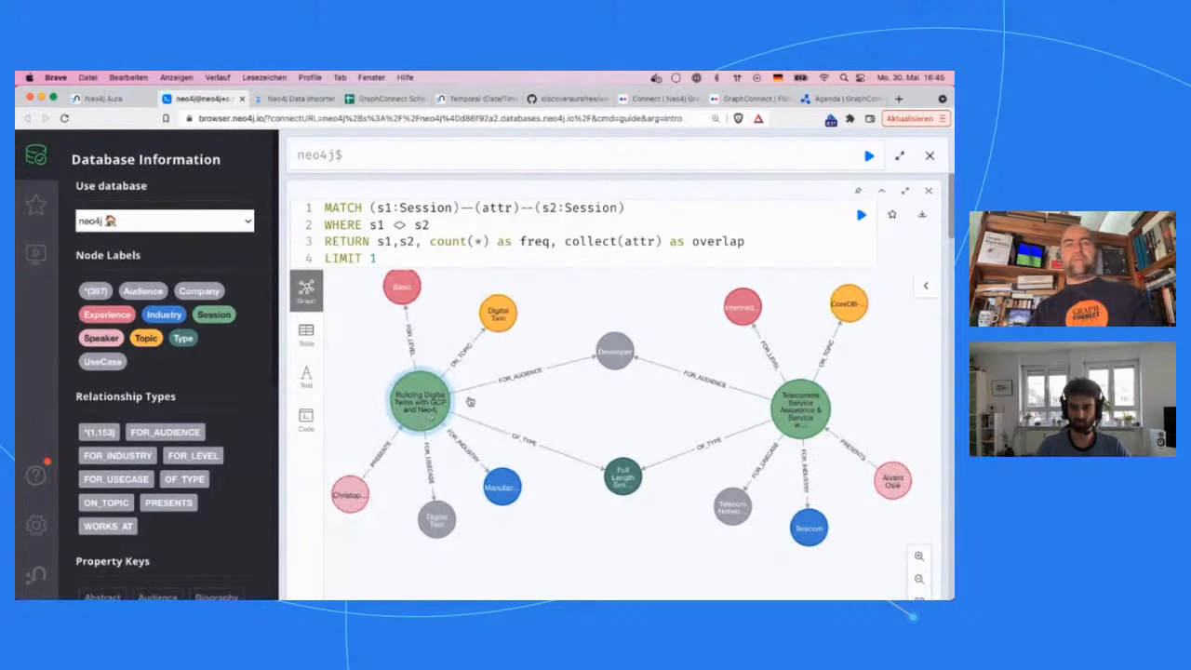
{"action": "left_click_drag", "start_coordinate": [616, 361], "coordinate": [638, 350]}
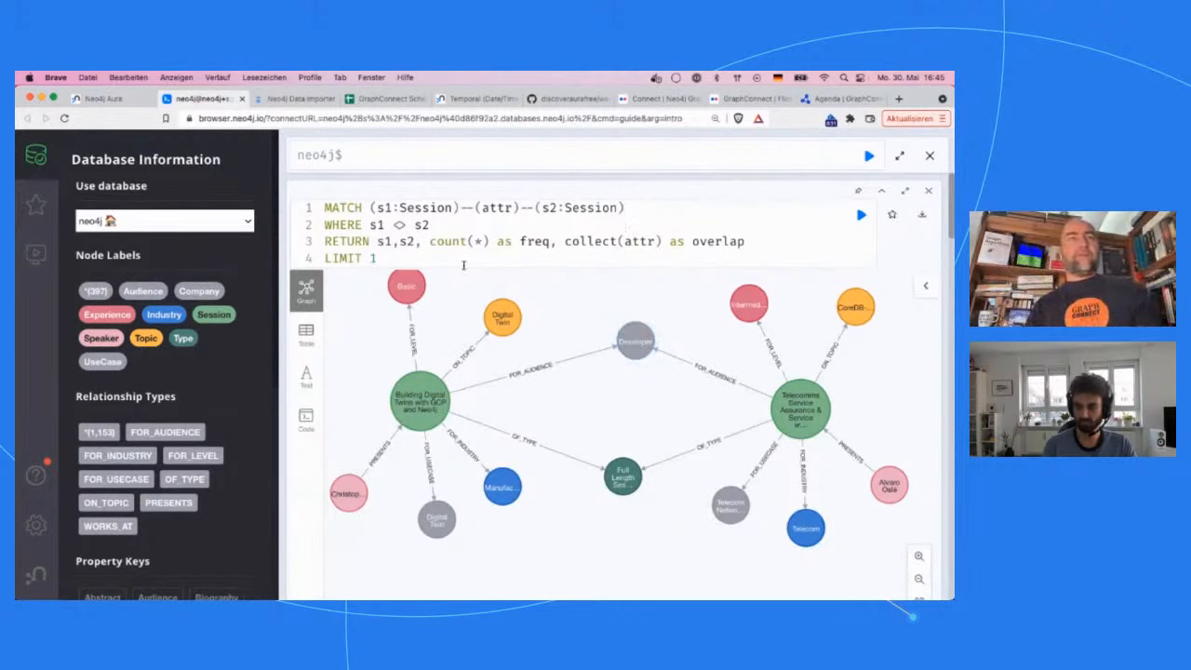
Insert the line ORDER freq DESC before LIMIT 1 and try to run the query.
{"action": "key", "text": "Return"}
{"action": "key", "text": "Up"}
{"action": "type", "text": "ORDER "}
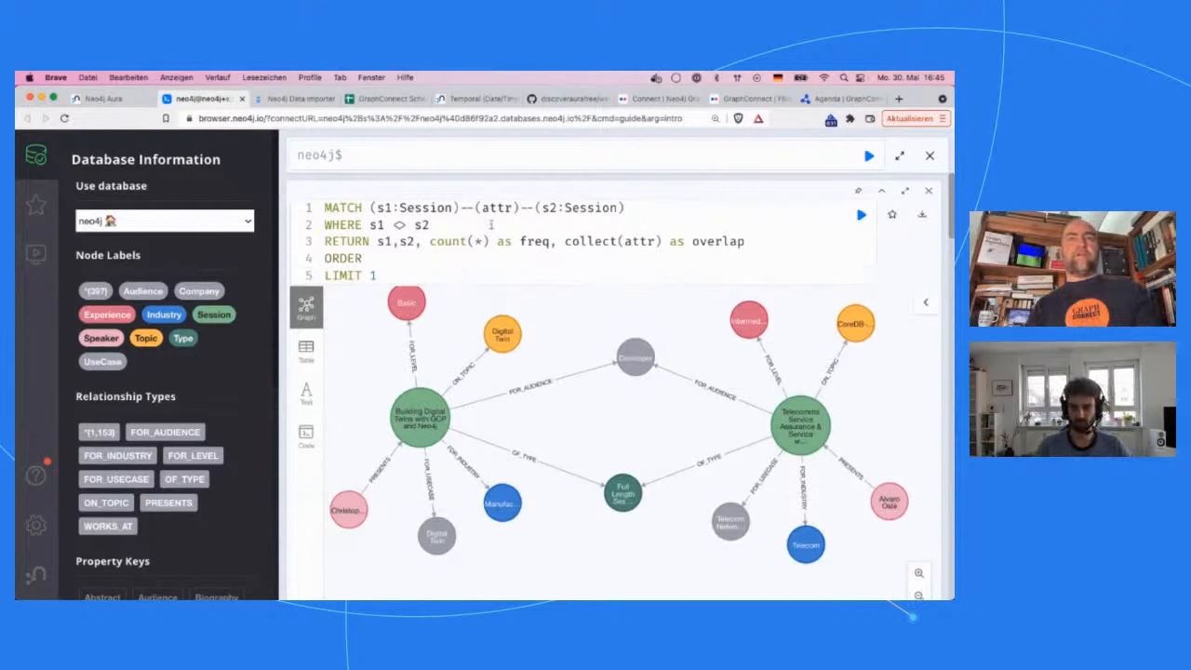
{"action": "type", "text": "freq "}
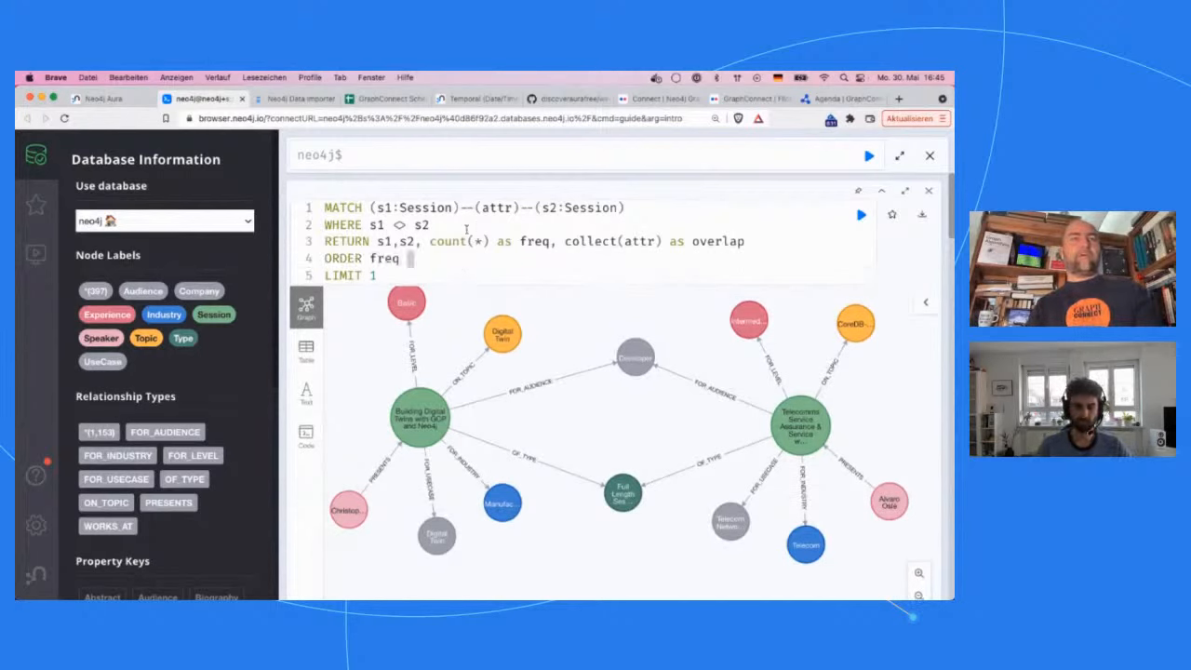
{"action": "type", "text": "ASC"}
{"action": "type", "text": "DESC"}
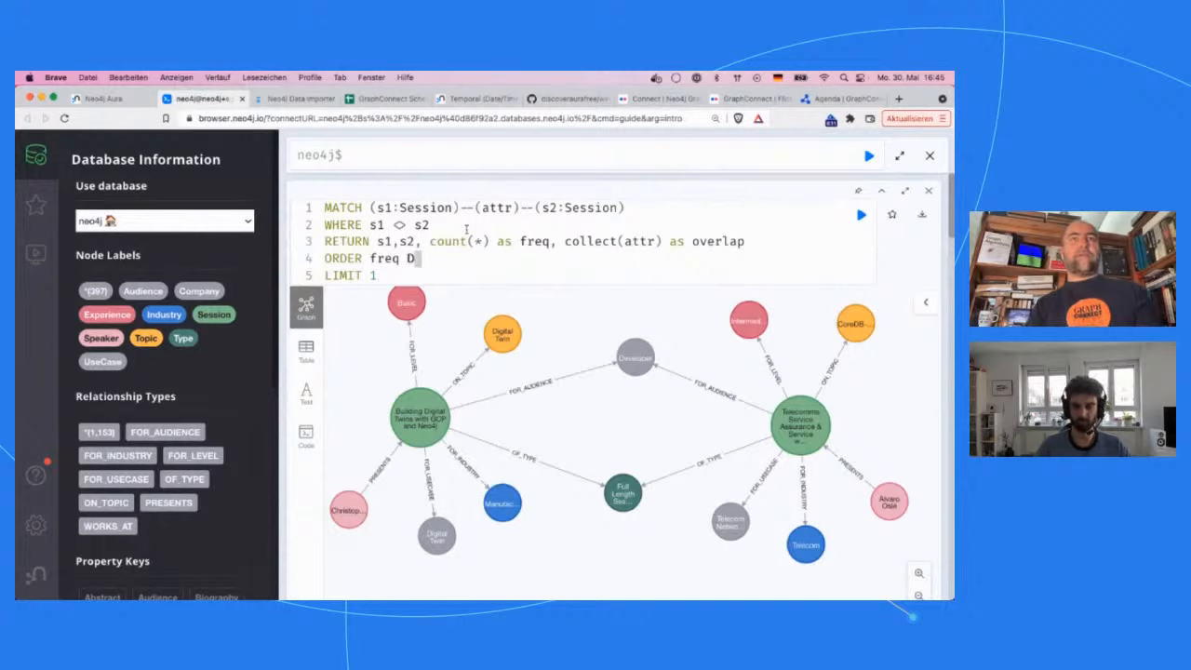
{"action": "double_click", "coordinate": [536, 242]}
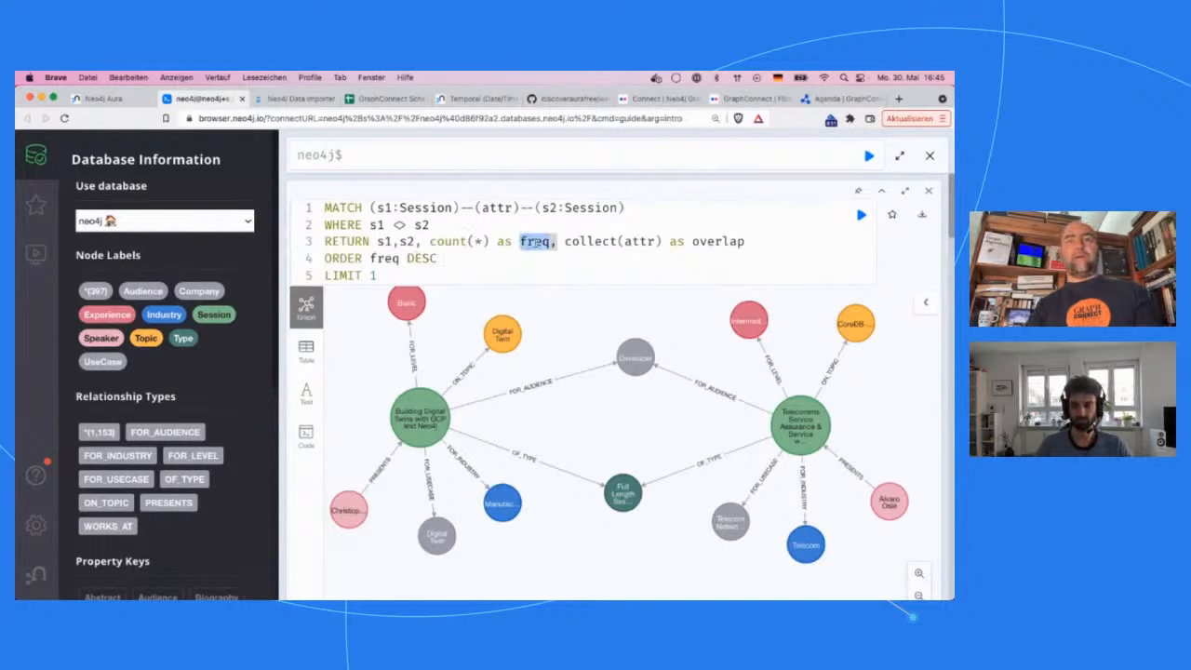
{"action": "key", "text": "ctrl+Return"}
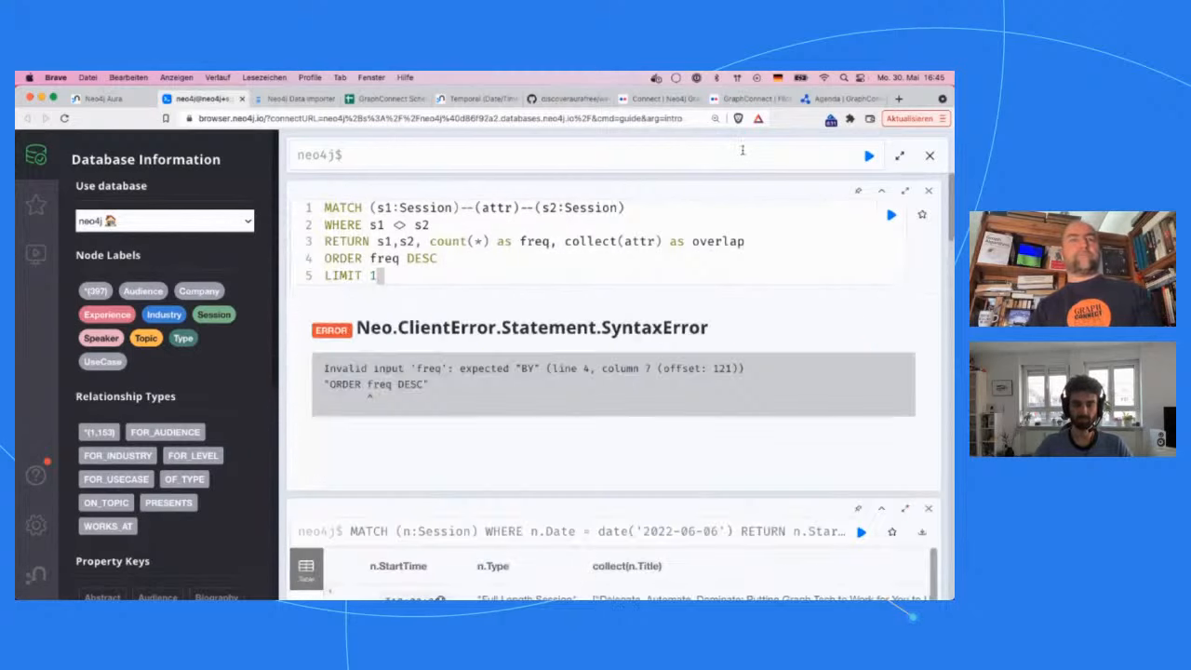
Correct the sorting line to ORDER BY freq DESC and rerun the query.
{"action": "key", "text": "Up"}
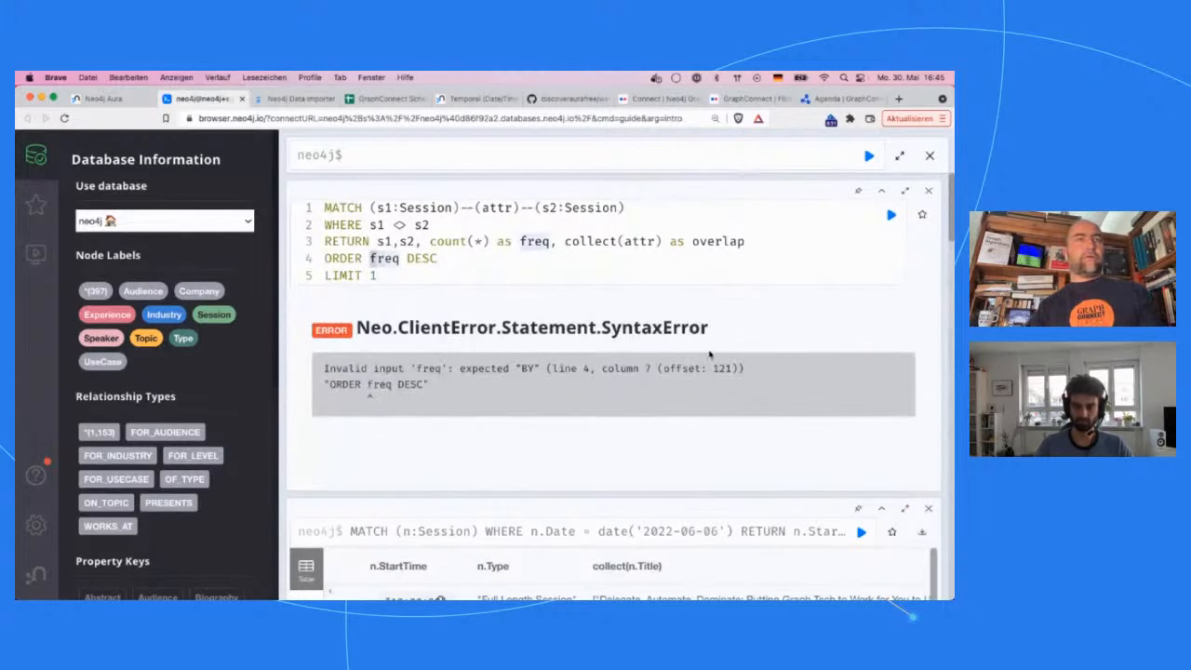
{"action": "type", "text": "BY"}
{"action": "key", "text": "ctrl+Return"}
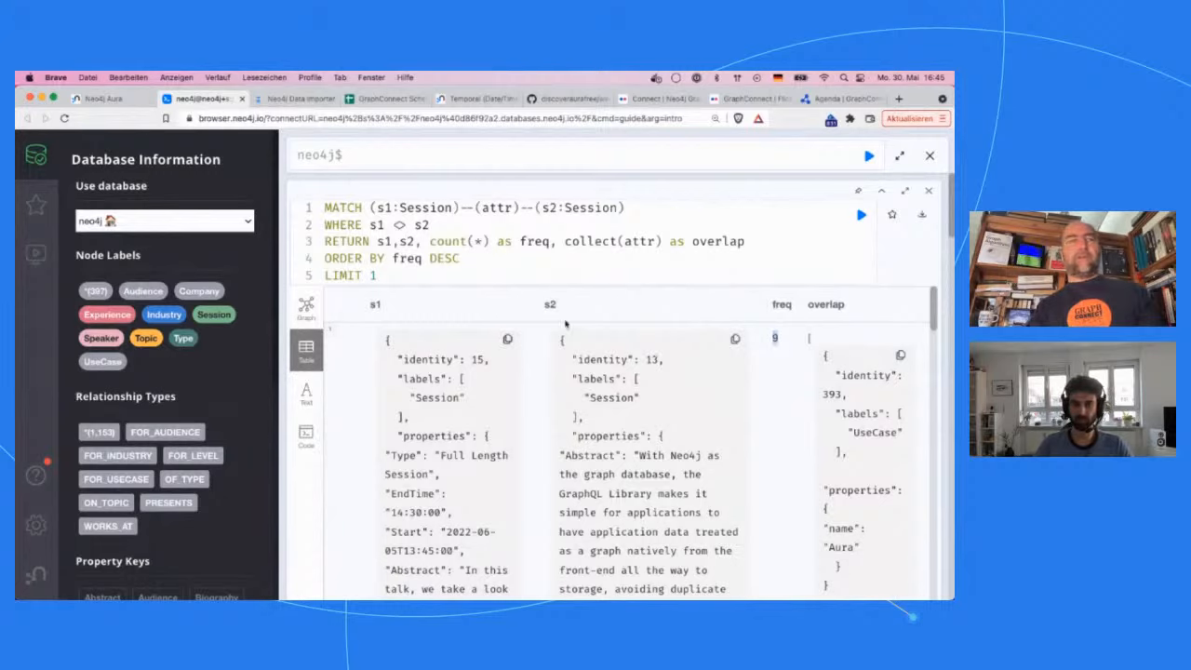
Show the sorted query result as a graph and expand the relationships of the two session nodes.
{"action": "left_click", "coordinate": [305, 309]}
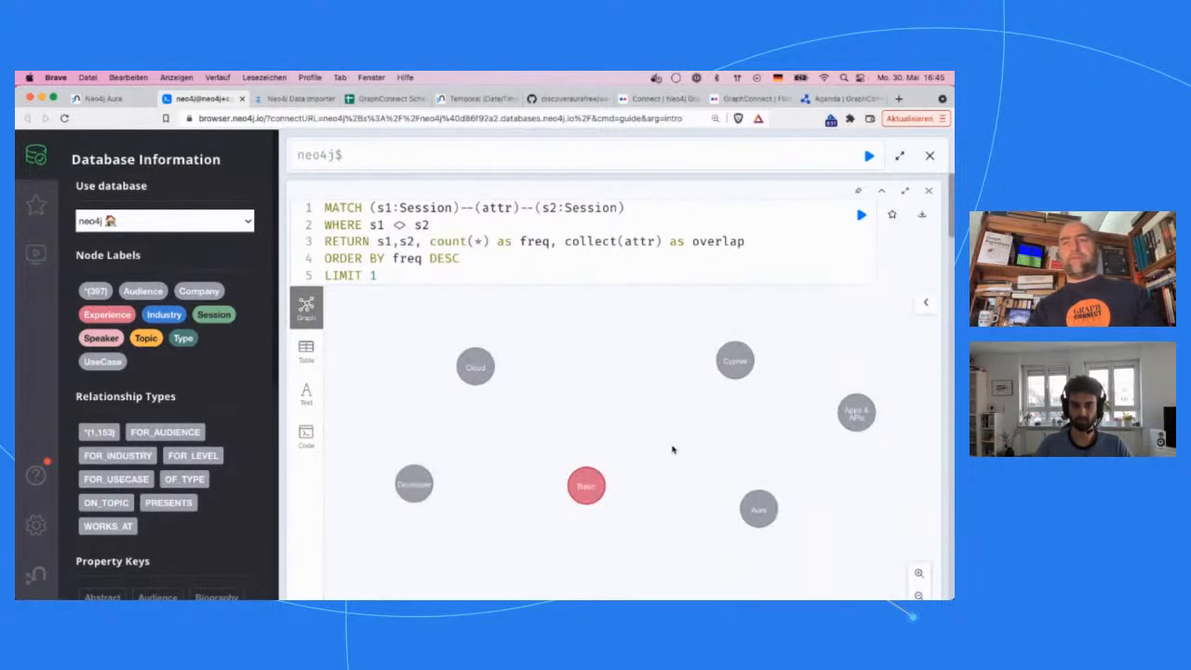
{"action": "scroll", "coordinate": [692, 420], "scroll_direction": "down", "scroll_amount": 3}
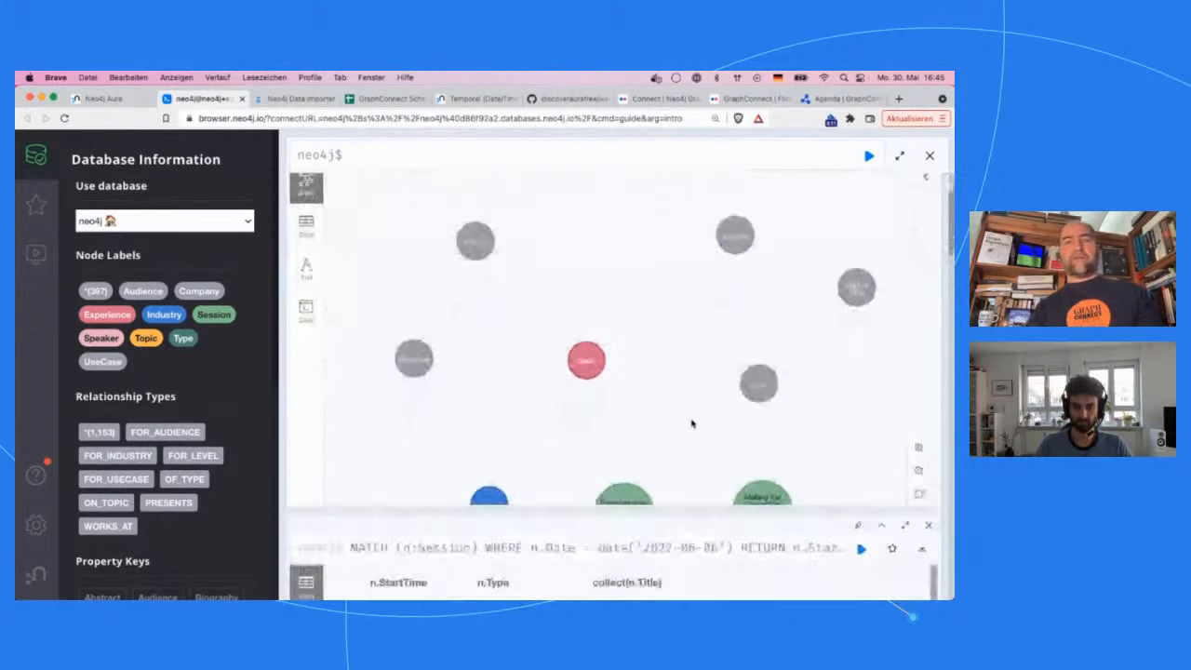
{"action": "left_click_drag", "start_coordinate": [630, 481], "coordinate": [605, 389]}
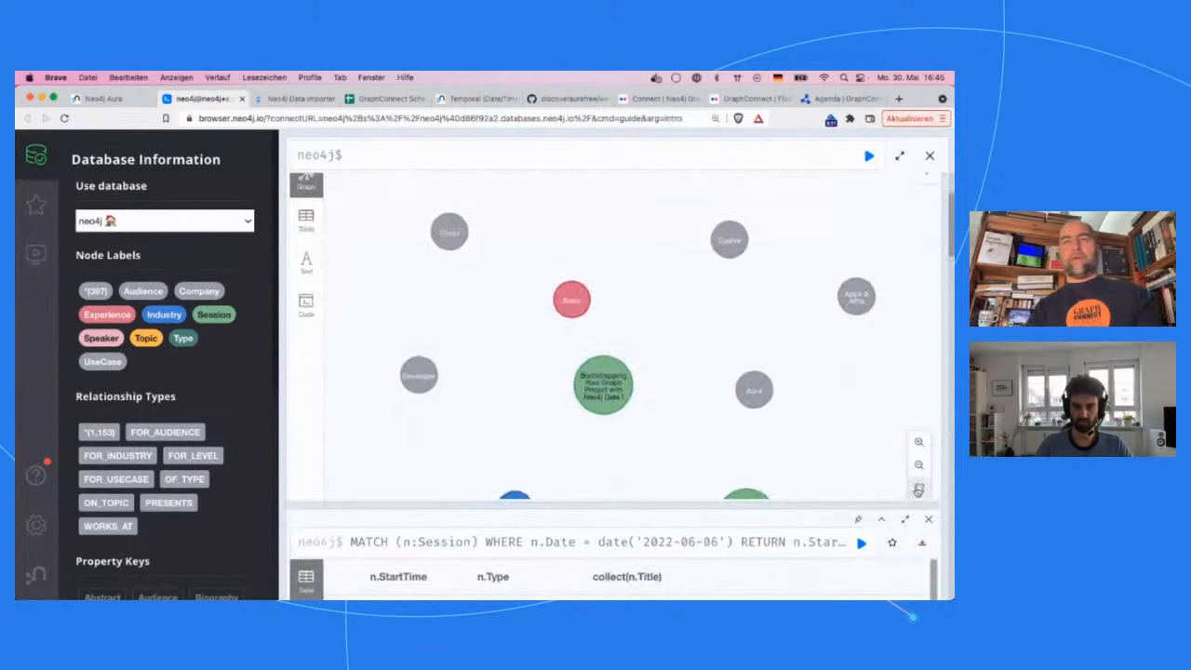
{"action": "left_click", "coordinate": [605, 386]}
{"action": "double_click", "coordinate": [606, 386]}
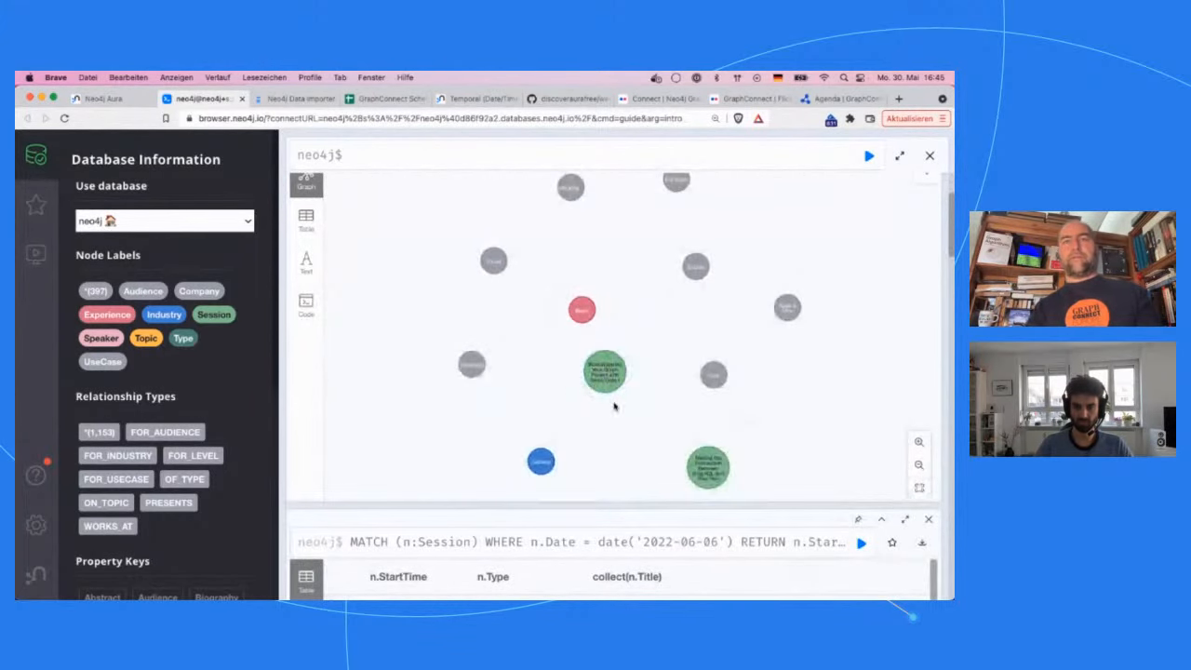
{"action": "left_click", "coordinate": [795, 472]}
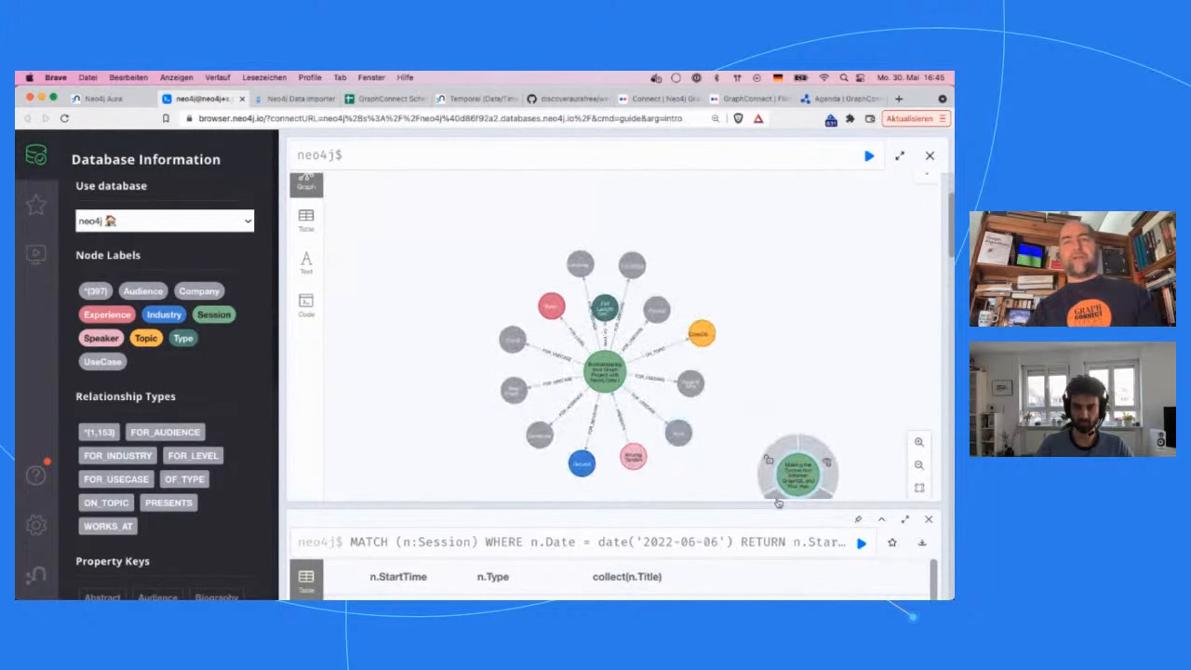
{"action": "left_click", "coordinate": [777, 503]}
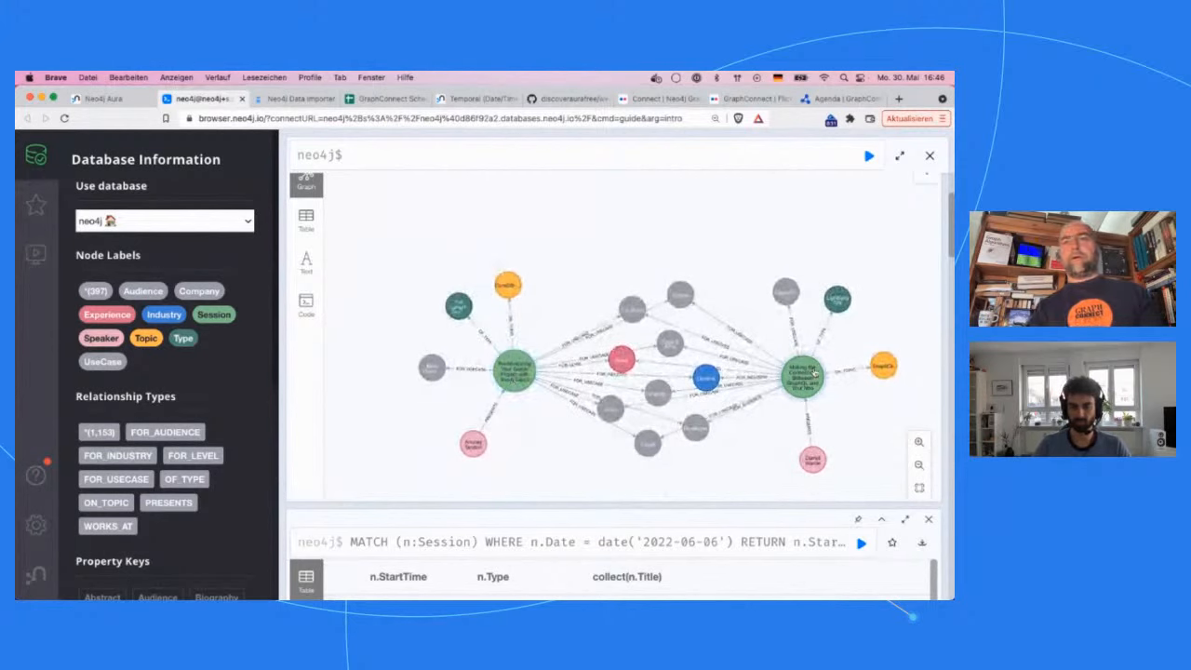
Line up the shared attribute nodes in a column between the two sessions, with the General industry node set apart below.
{"action": "left_click_drag", "start_coordinate": [629, 316], "coordinate": [628, 282]}
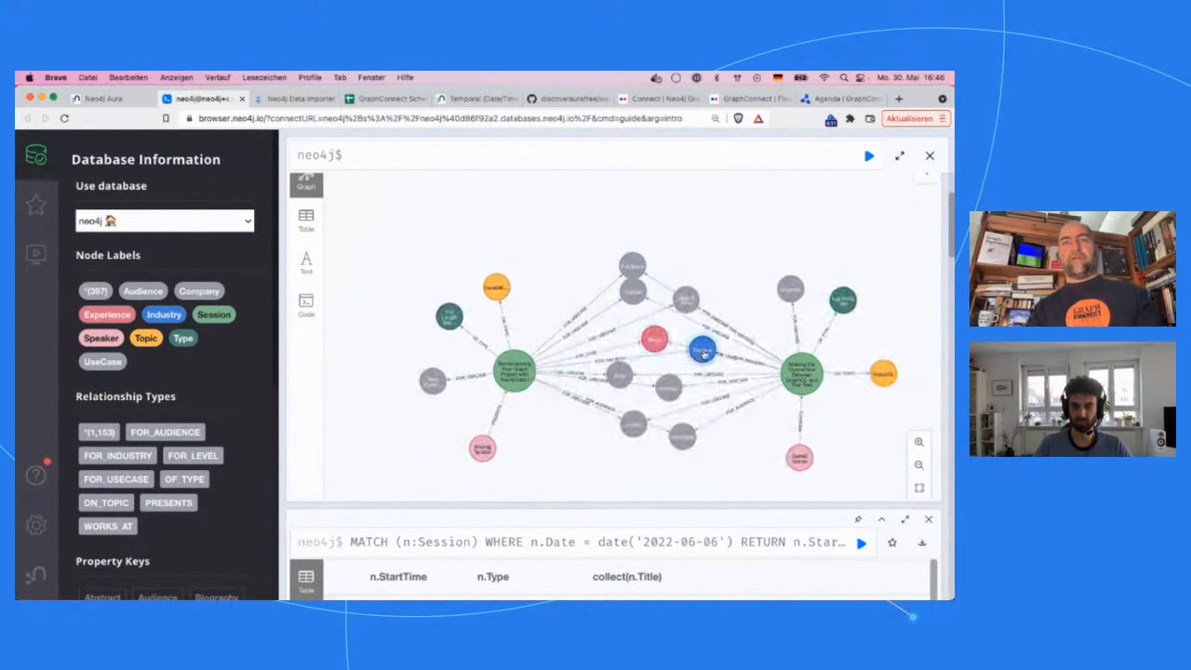
{"action": "left_click_drag", "start_coordinate": [704, 353], "coordinate": [657, 364]}
{"action": "left_click_drag", "start_coordinate": [651, 417], "coordinate": [635, 318]}
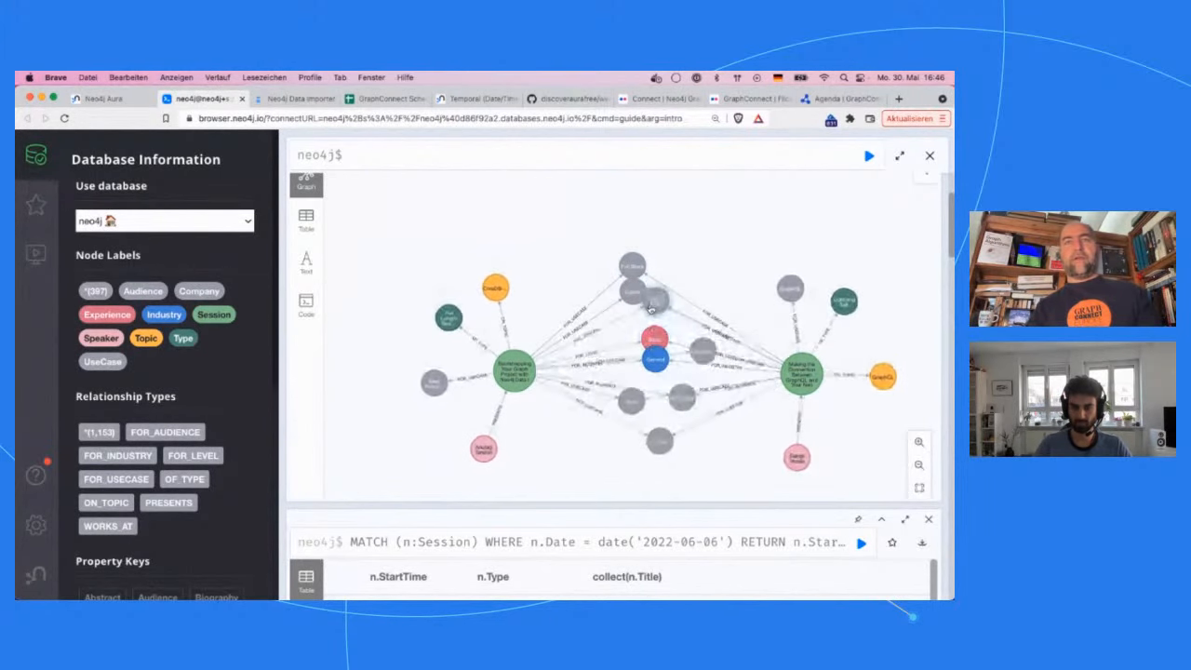
{"action": "left_click_drag", "start_coordinate": [655, 390], "coordinate": [641, 320]}
{"action": "left_click_drag", "start_coordinate": [687, 405], "coordinate": [648, 482]}
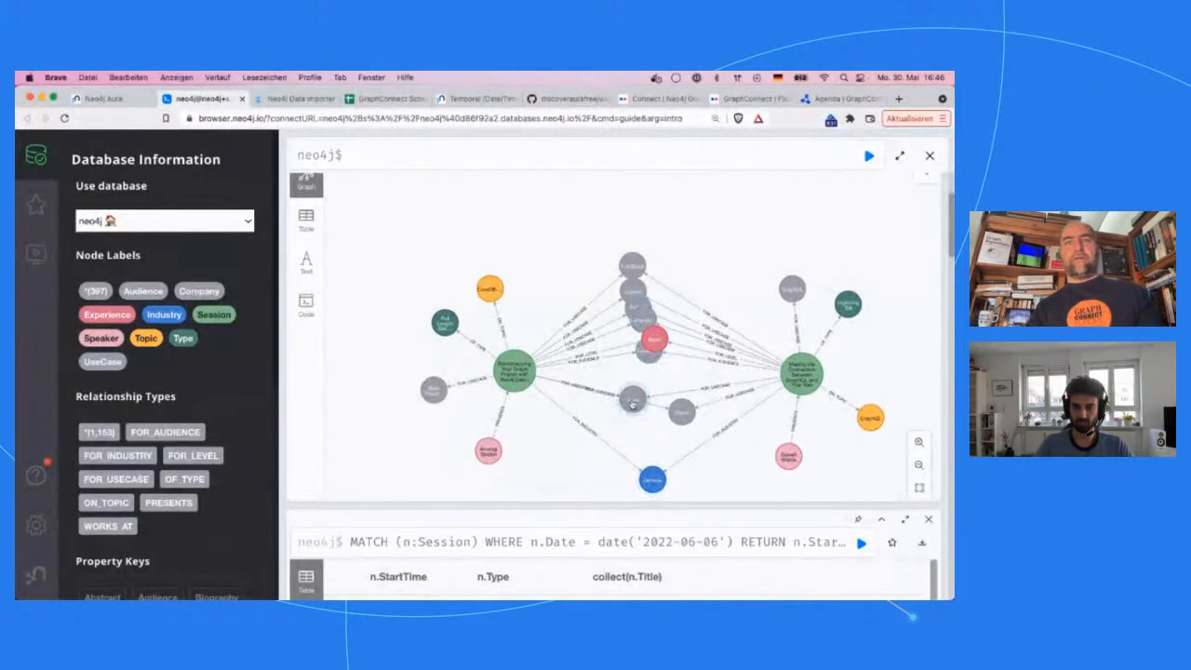
{"action": "left_click_drag", "start_coordinate": [680, 414], "coordinate": [659, 376]}
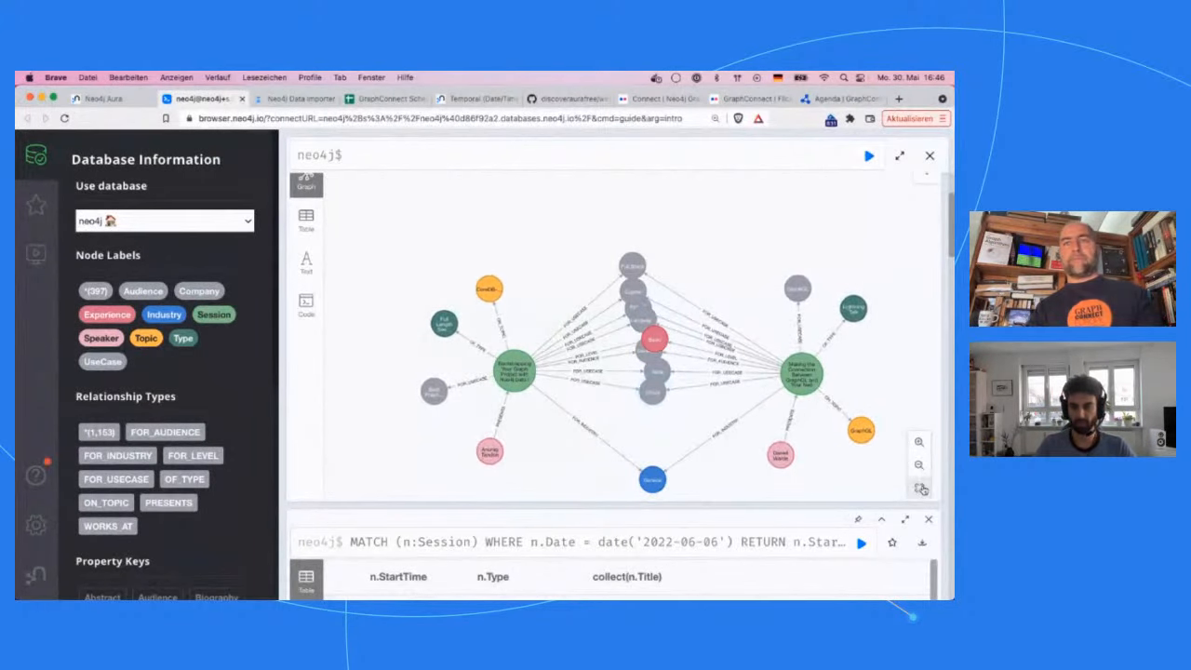
{"action": "left_click", "coordinate": [919, 443]}
{"action": "left_click", "coordinate": [918, 443]}
{"action": "left_click", "coordinate": [918, 443]}
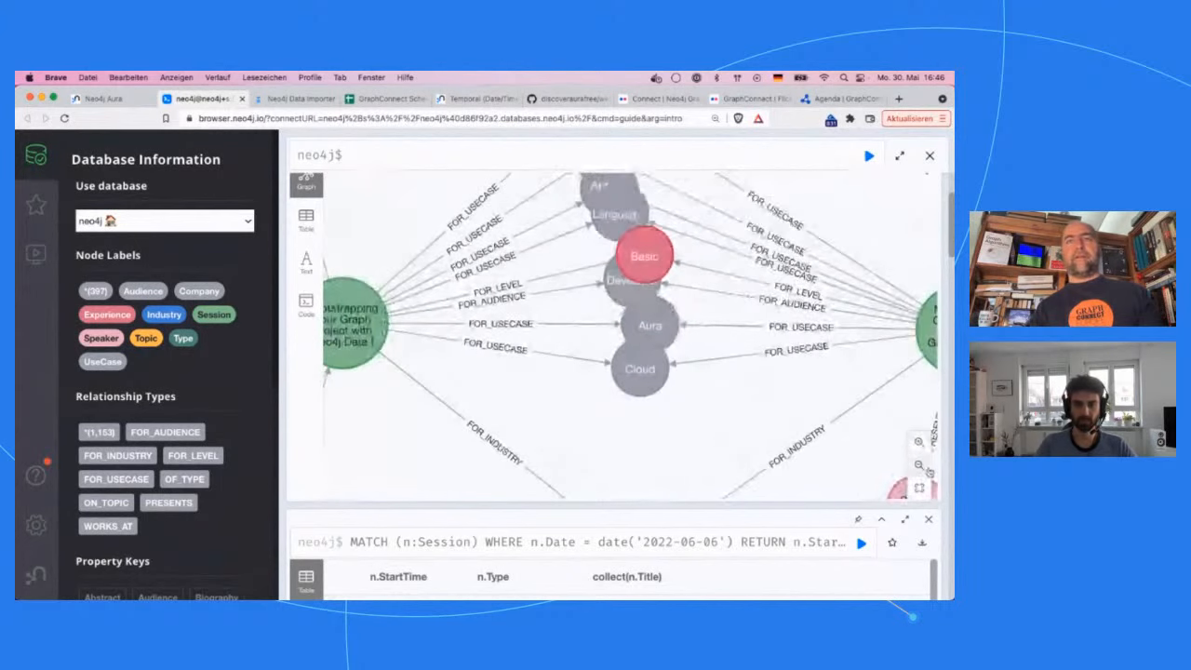
{"action": "left_click", "coordinate": [919, 488]}
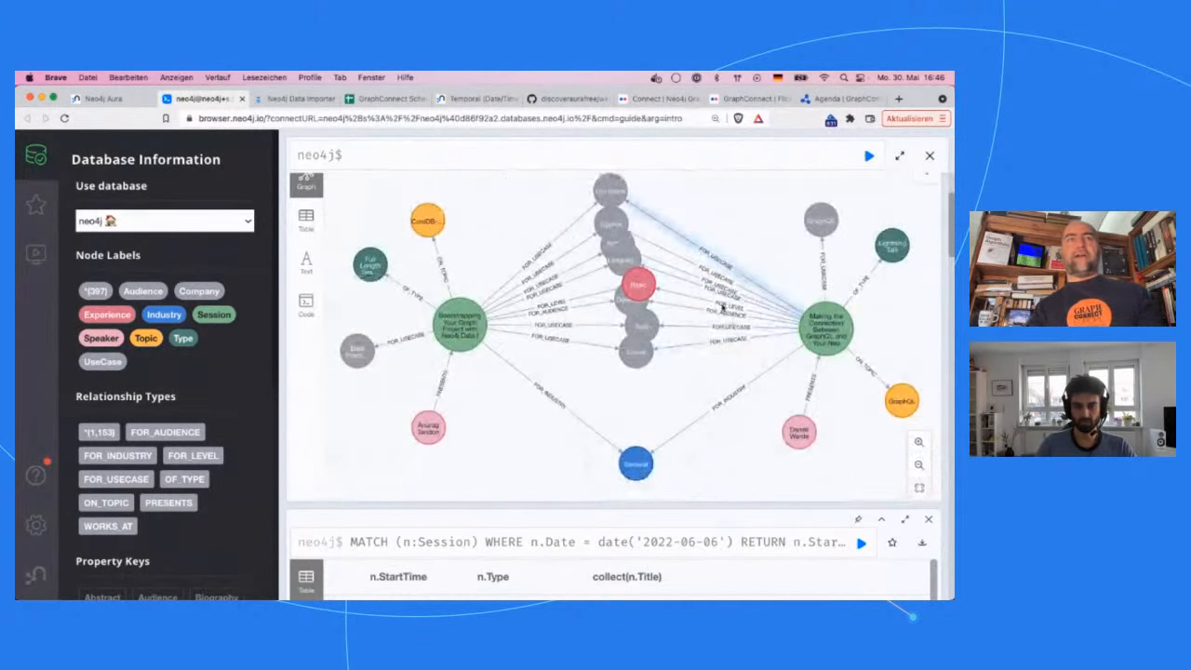
{"action": "scroll", "coordinate": [782, 260], "scroll_direction": "up", "scroll_amount": 1}
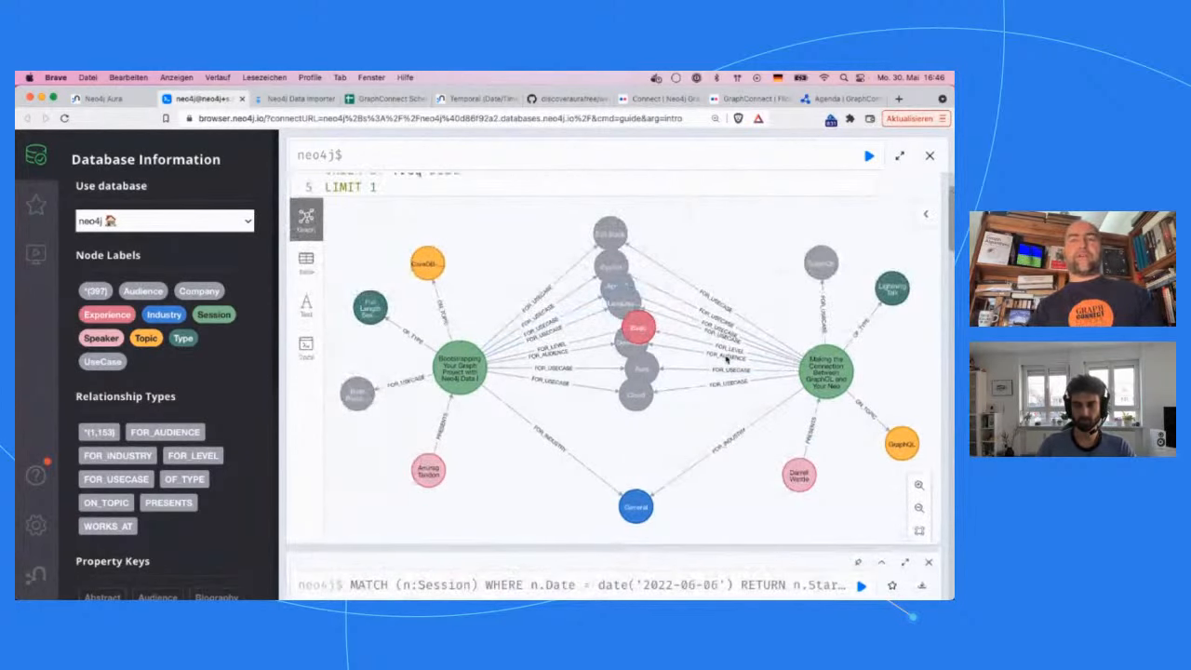
Copy the title "Using Graph Analytics to Solve Cloud Security Problems" from the earlier 2022-06-06 session results.
{"action": "scroll", "coordinate": [760, 579], "scroll_direction": "down", "scroll_amount": 10}
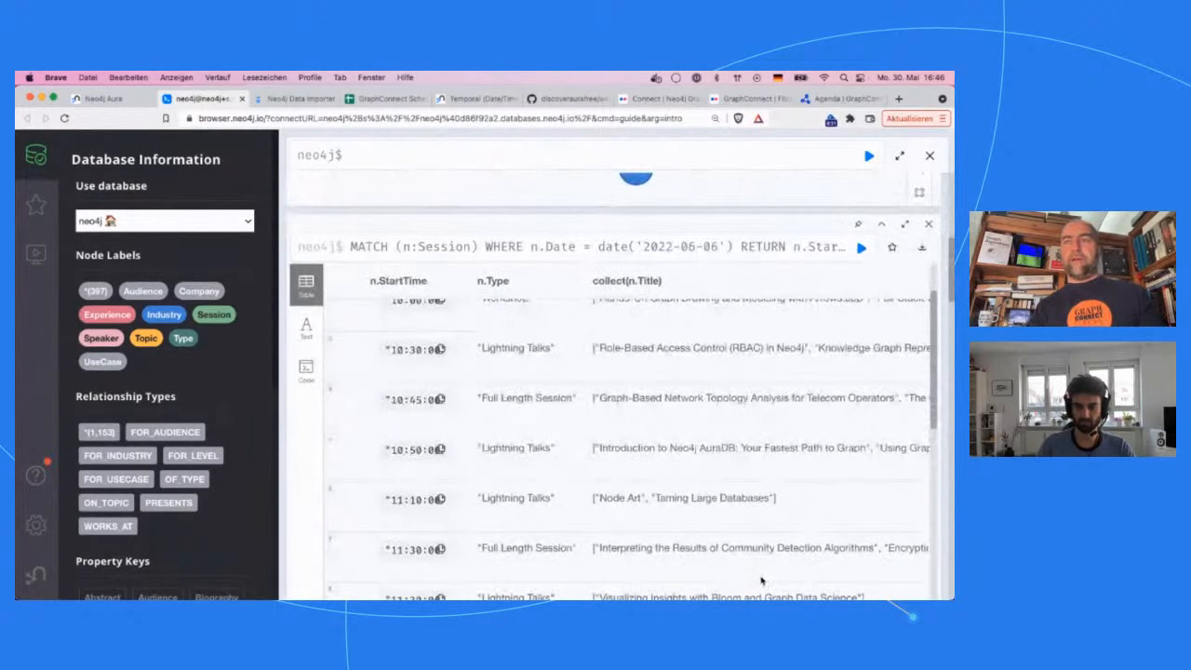
{"action": "scroll", "coordinate": [760, 580], "scroll_direction": "down", "scroll_amount": 3}
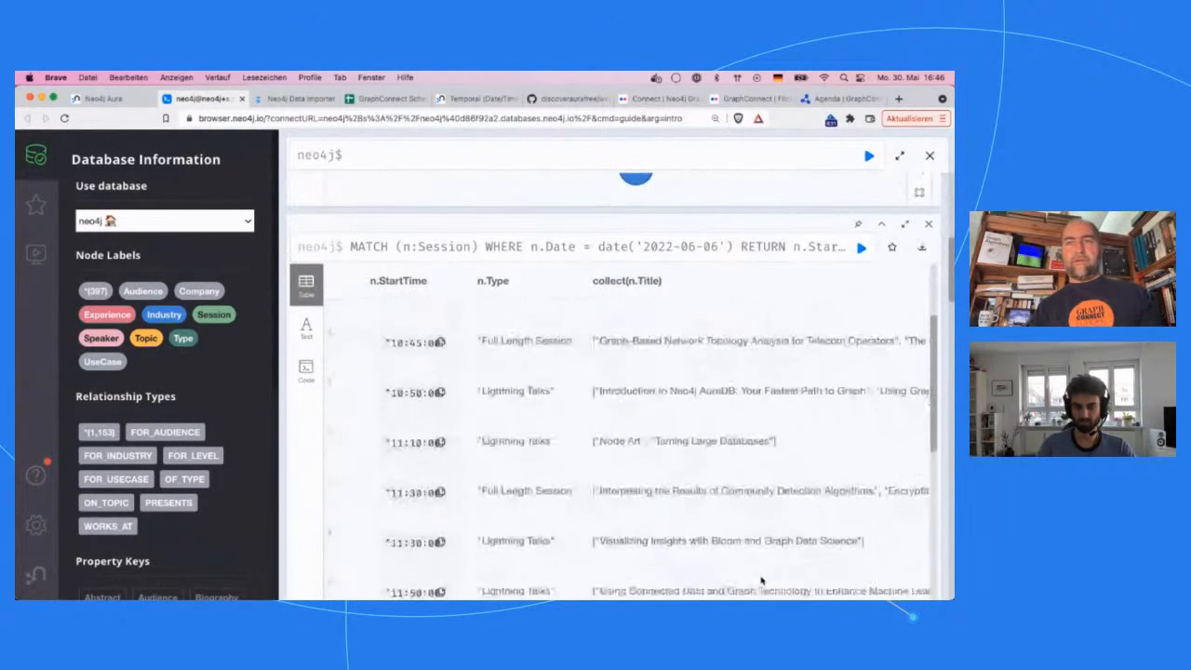
{"action": "scroll", "coordinate": [761, 580], "scroll_direction": "down", "scroll_amount": 2}
{"action": "scroll", "coordinate": [761, 581], "scroll_direction": "up", "scroll_amount": 2}
{"action": "scroll", "coordinate": [761, 580], "scroll_direction": "up", "scroll_amount": 1}
{"action": "scroll", "coordinate": [761, 580], "scroll_direction": "right", "scroll_amount": 5}
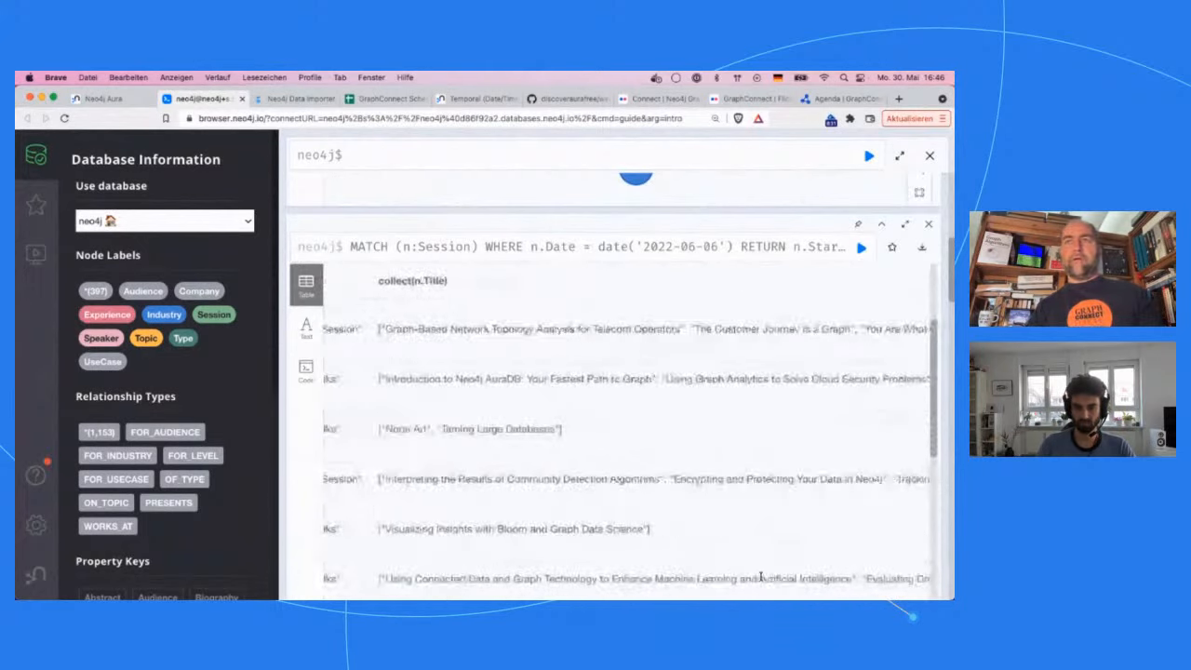
{"action": "left_click_drag", "start_coordinate": [532, 378], "coordinate": [784, 384]}
{"action": "key", "text": "super+c"}
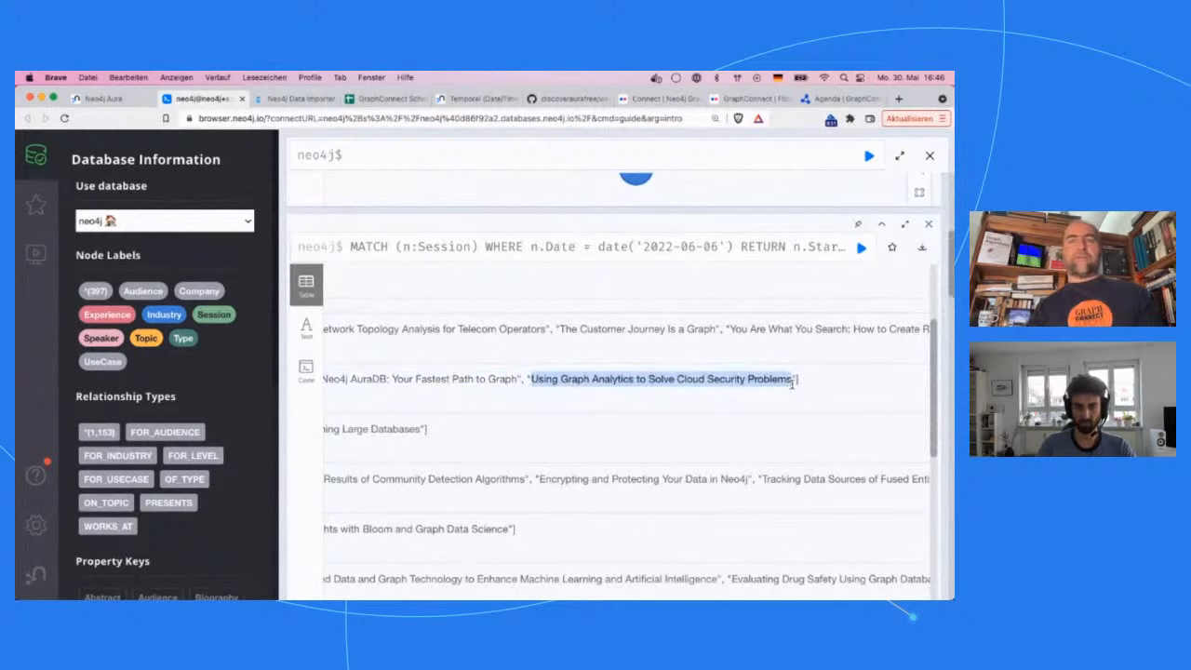
Extend the overlap query's WHERE clause with AND s1.Title = 'Using Graph Analytics to Solve Cloud Security Problems'.
{"action": "scroll", "coordinate": [752, 328], "scroll_direction": "up", "scroll_amount": 10}
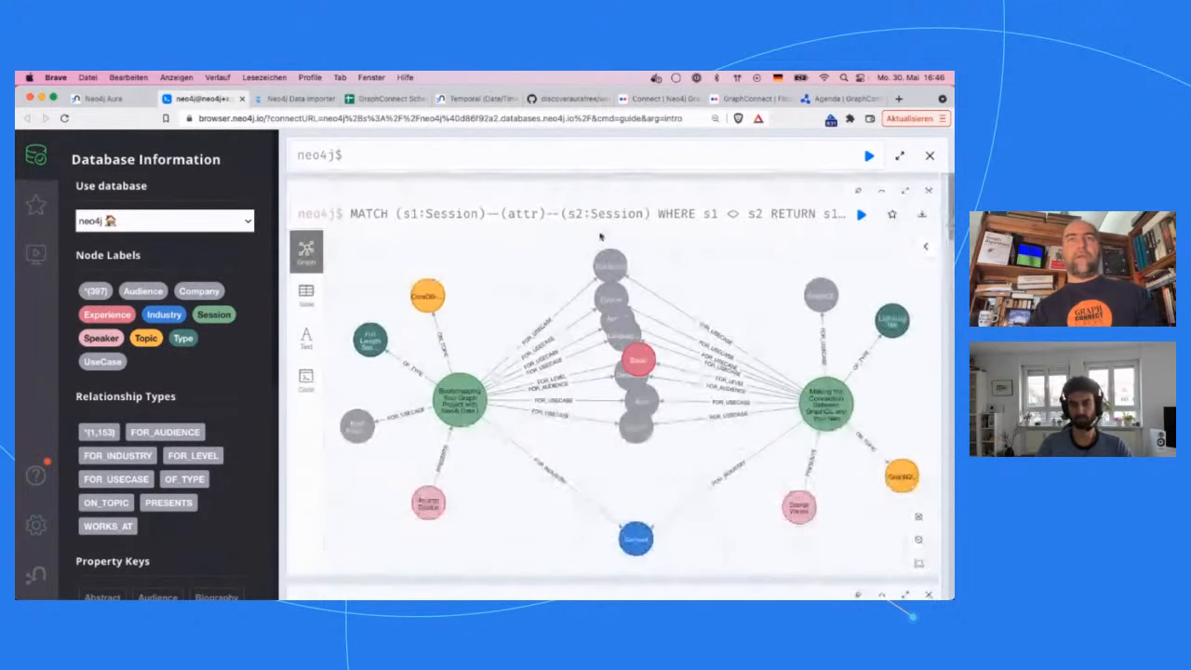
{"action": "left_click", "coordinate": [552, 215]}
{"action": "left_click", "coordinate": [454, 208]}
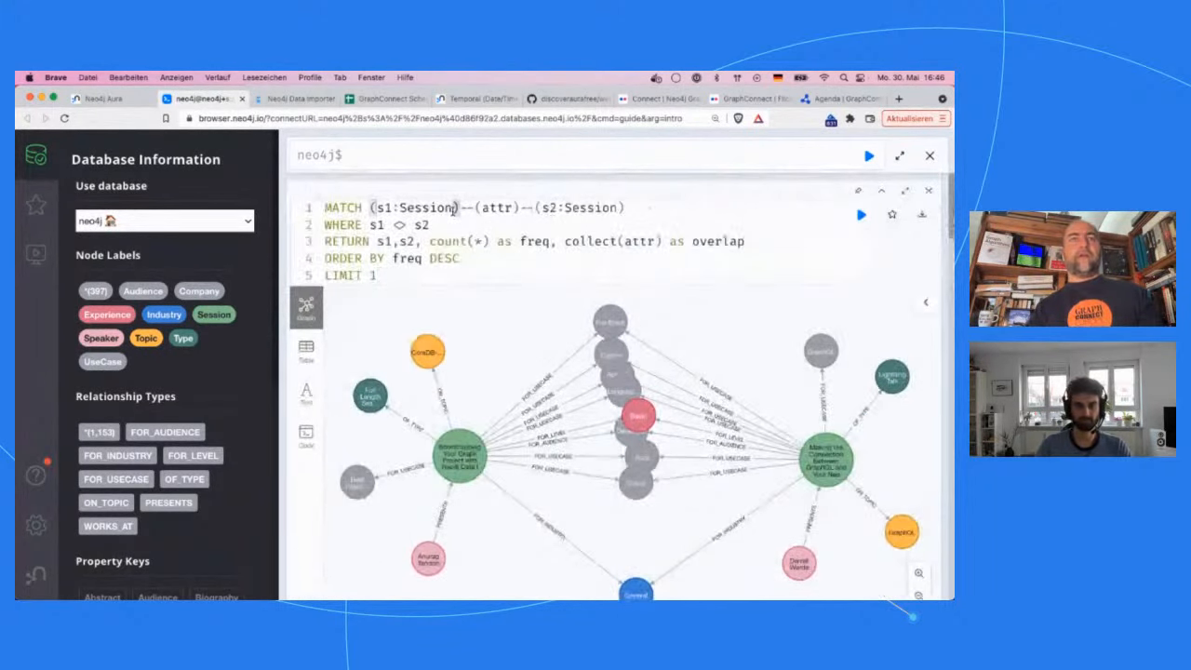
{"action": "left_click", "coordinate": [450, 225]}
{"action": "type", "text": "A"}
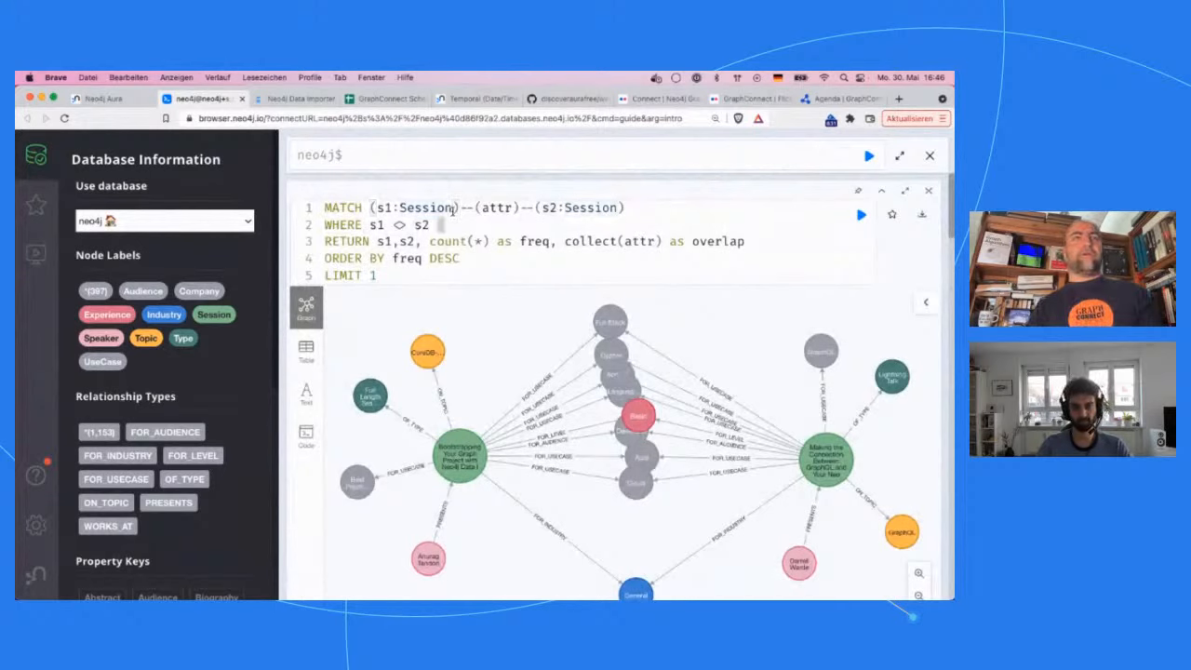
{"action": "type", "text": "ND s1.t"}
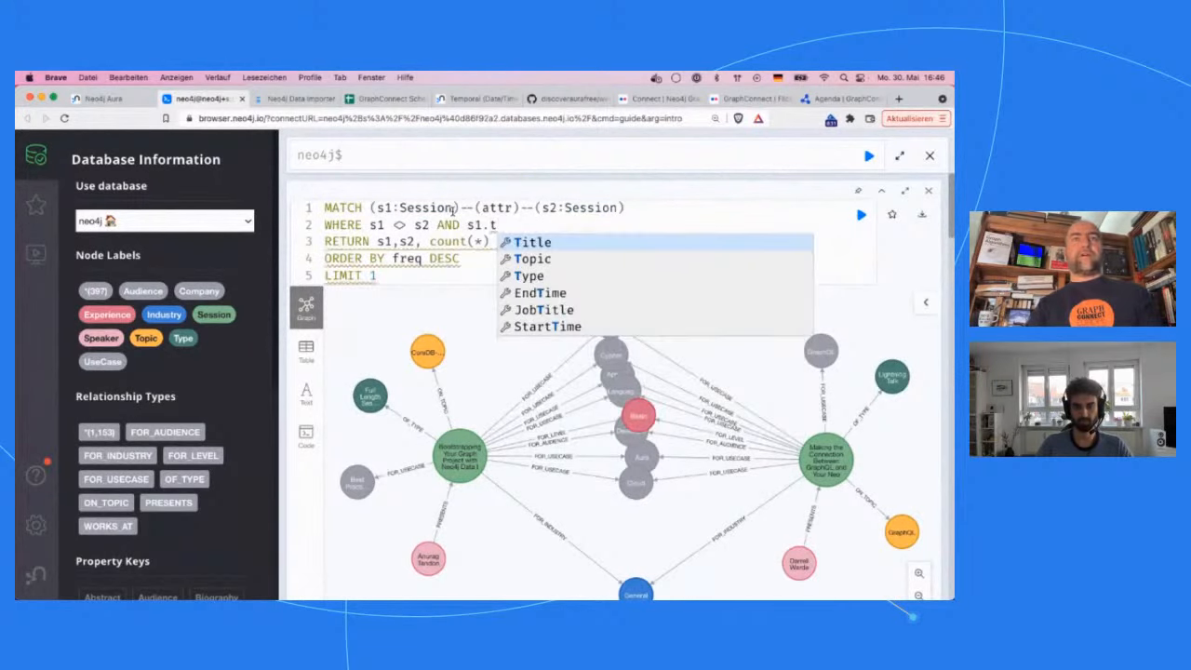
{"action": "key", "text": "Return"}
{"action": "type", "text": "= '"}
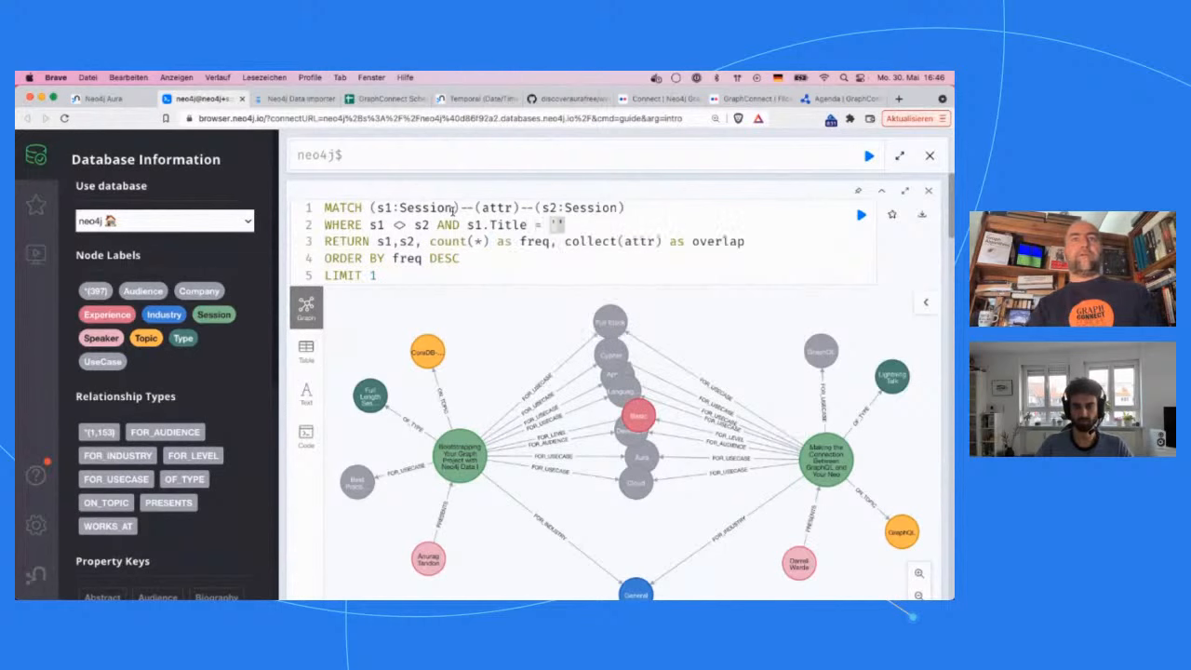
{"action": "key", "text": "super+v"}
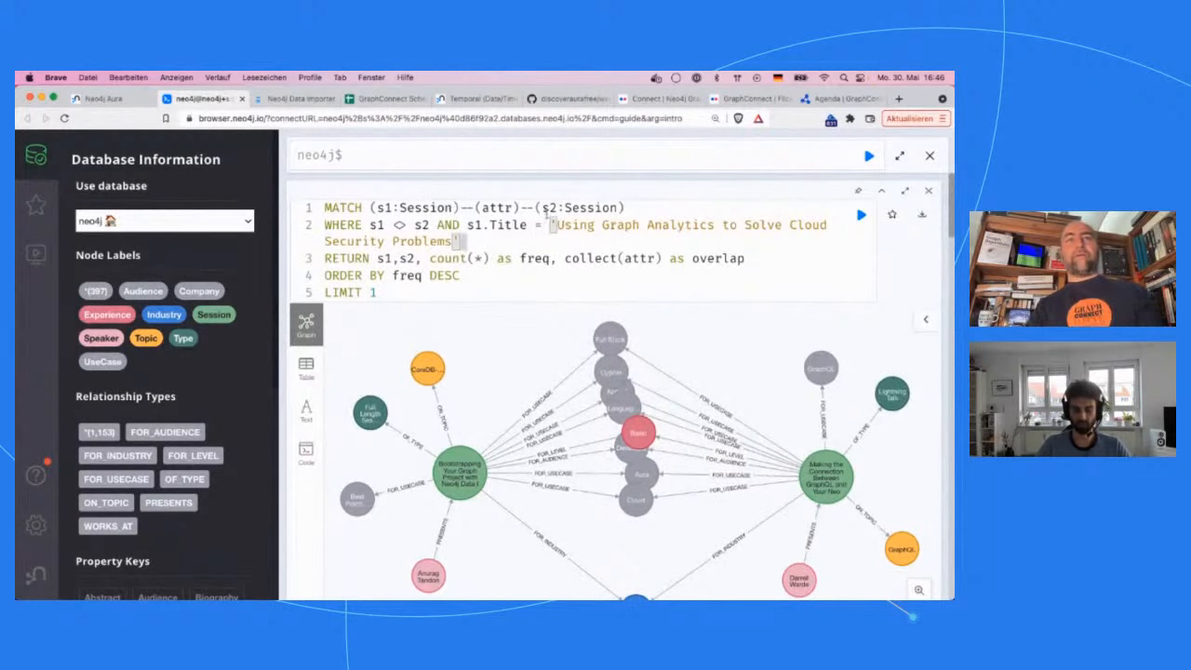
Set the overlap query's LIMIT to 5.
{"action": "left_click", "coordinate": [422, 292]}
{"action": "key", "text": "BackSpace"}
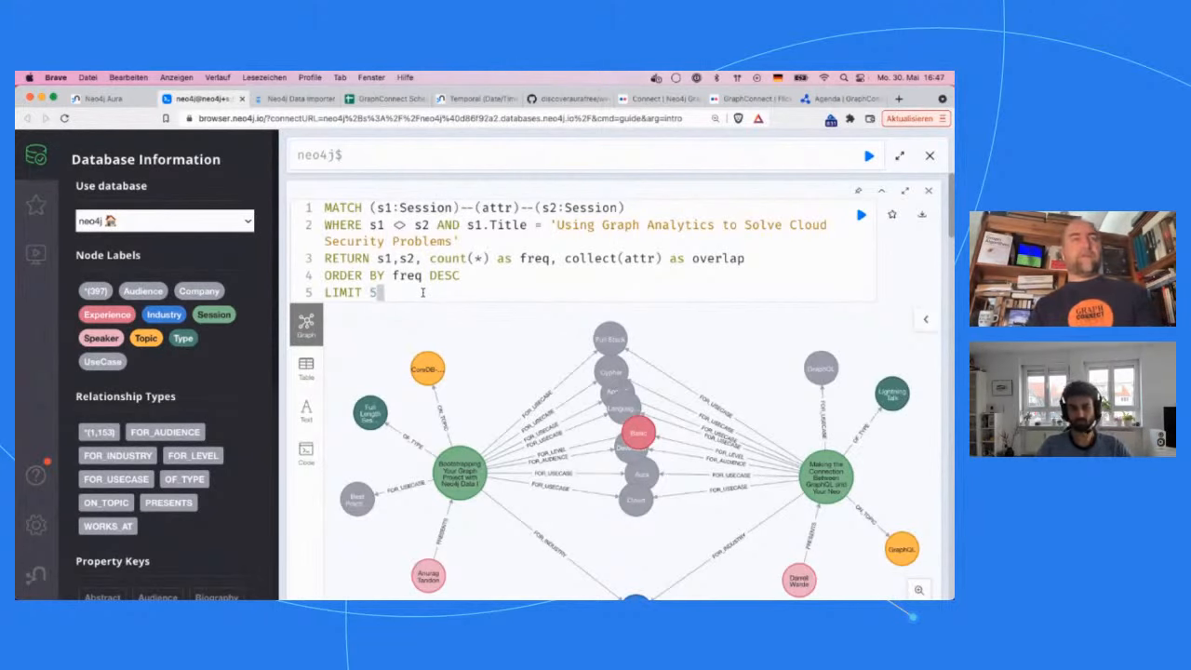
{"action": "type", "text": "5"}
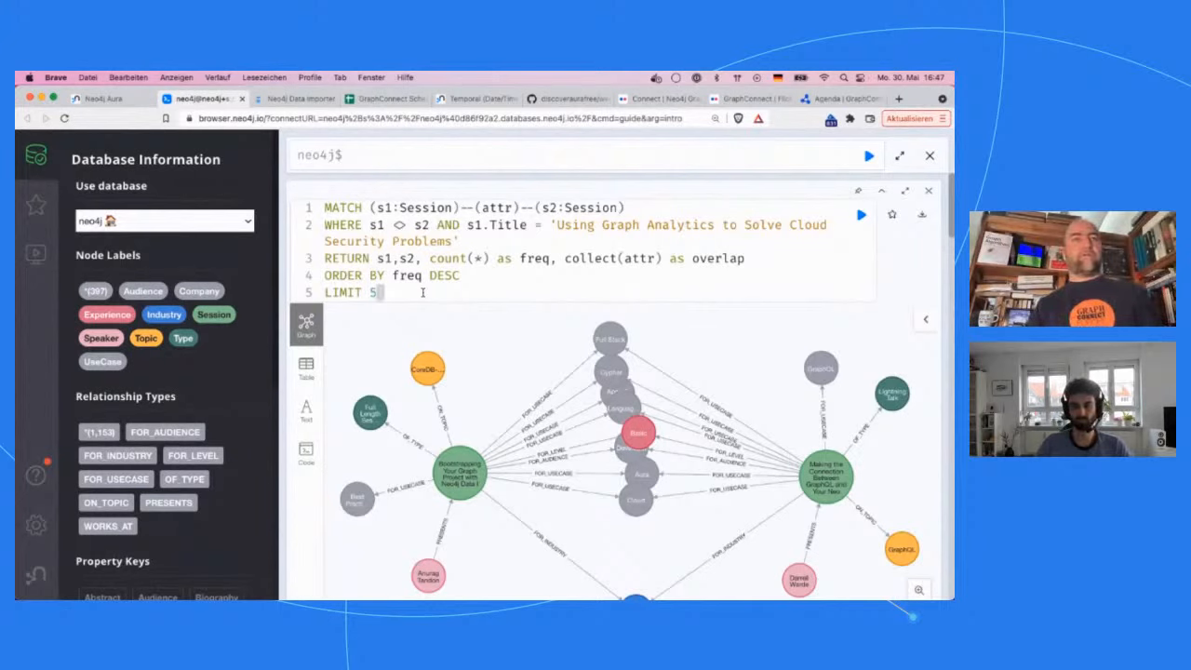
Replace s1,s2 in the RETURN clause with s2.Title and run the query.
{"action": "key", "text": "Up"}
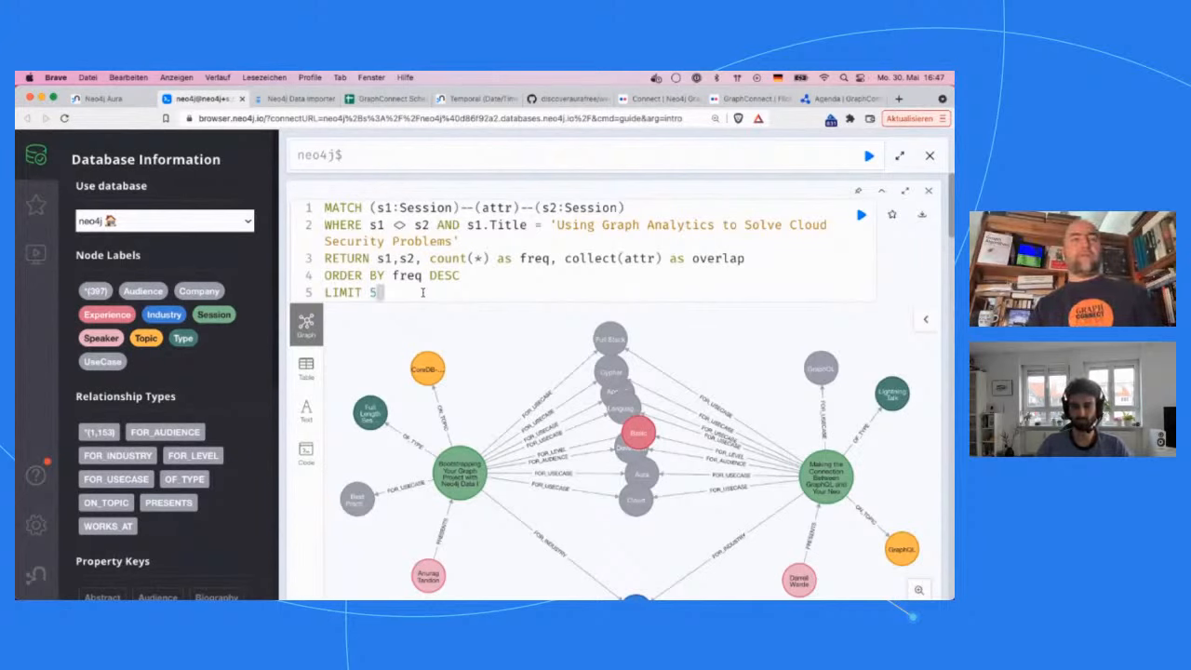
{"action": "key", "text": "Up"}
{"action": "key", "text": "Delete"}
{"action": "key", "text": "Delete"}
{"action": "key", "text": "Delete"}
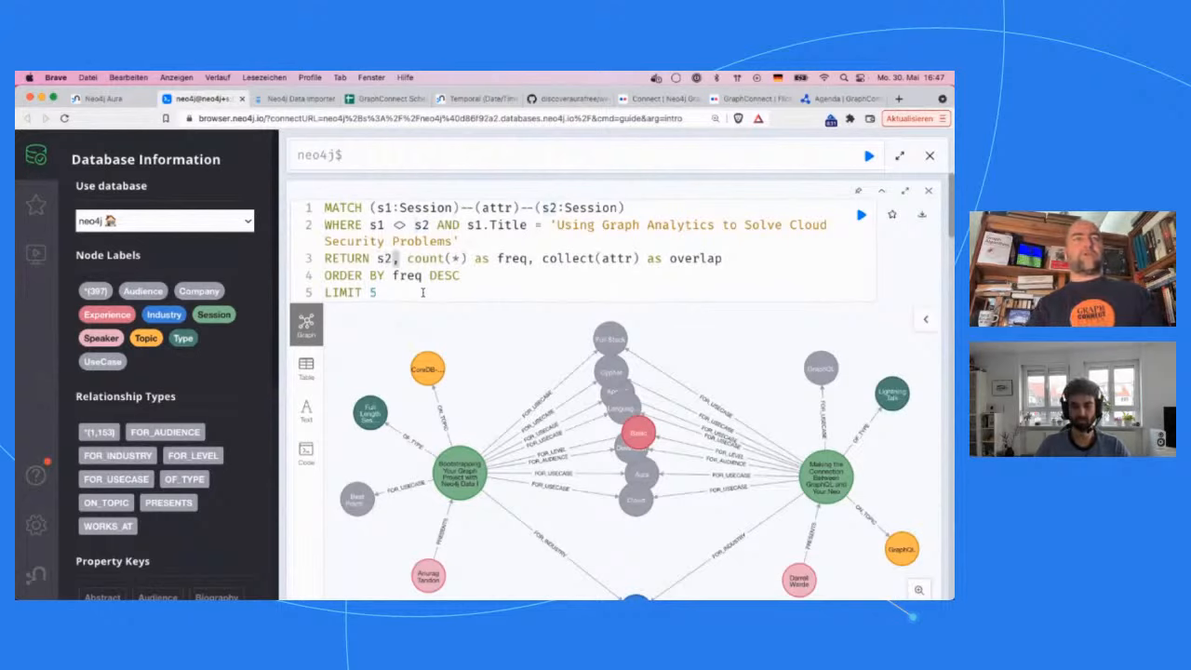
{"action": "type", "text": ".Title"}
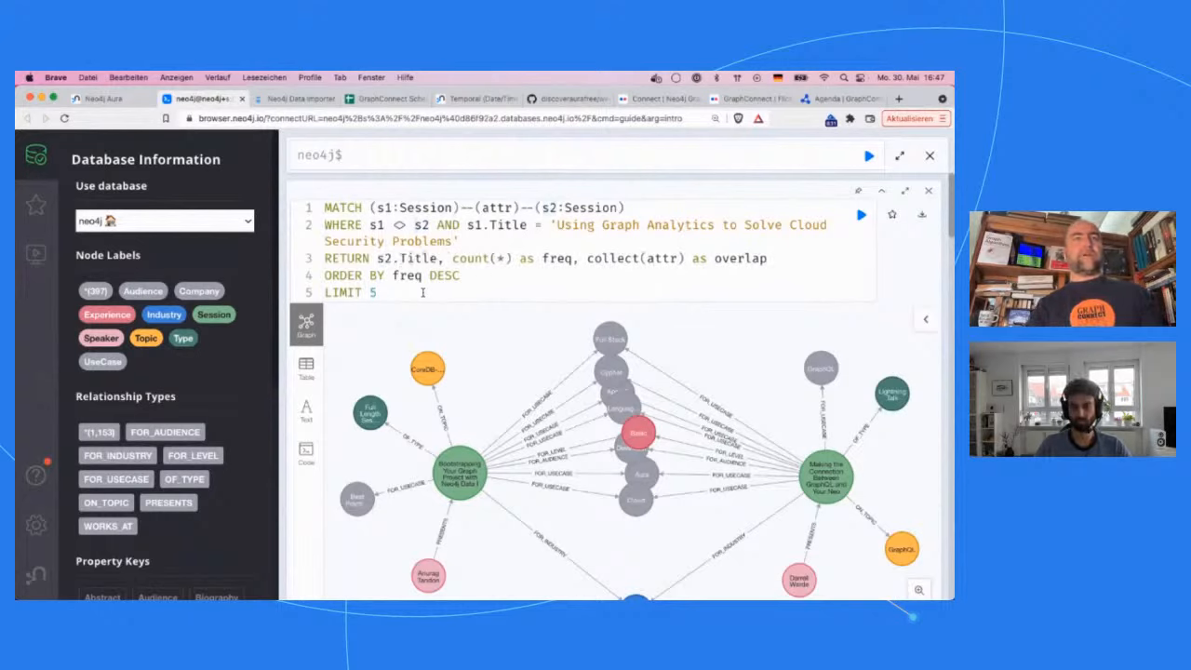
{"action": "key", "text": "super+Return"}
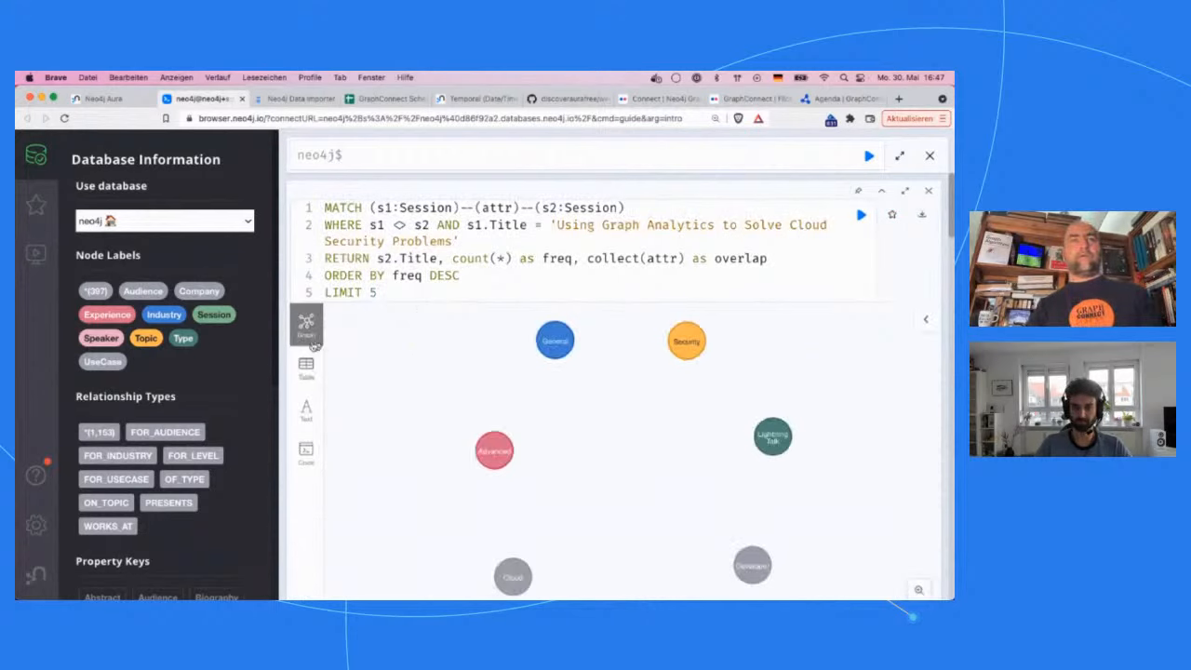
Display the query results as text and collapse the Database Information sidebar.
{"action": "left_click", "coordinate": [306, 367]}
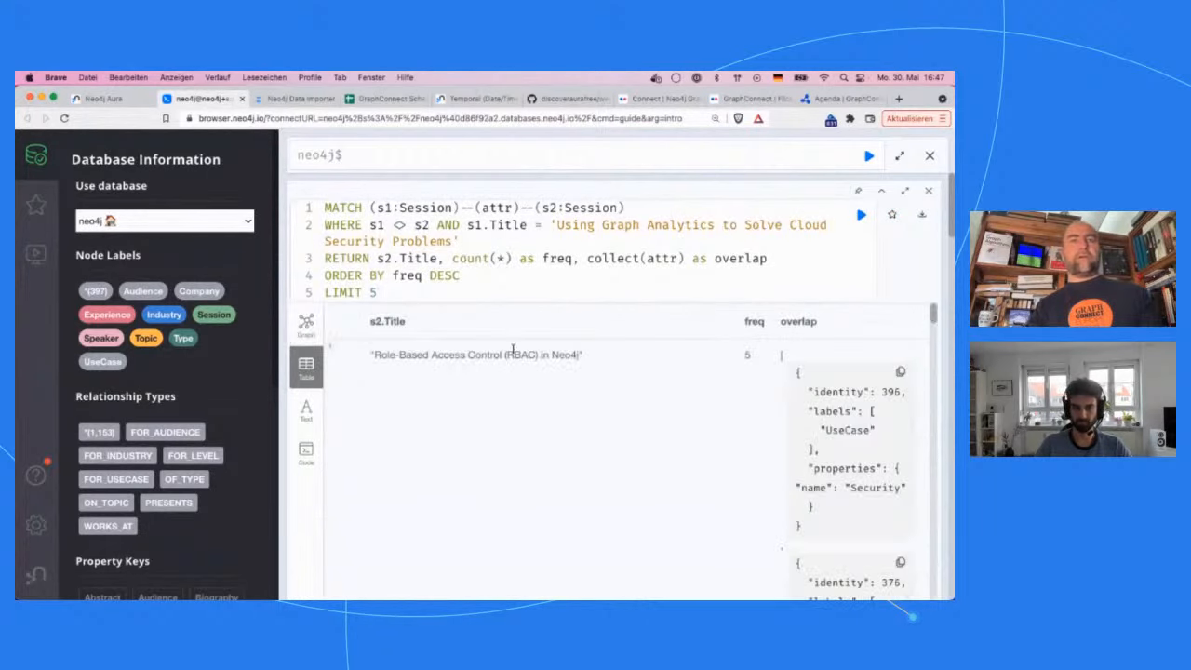
{"action": "left_click", "coordinate": [306, 409]}
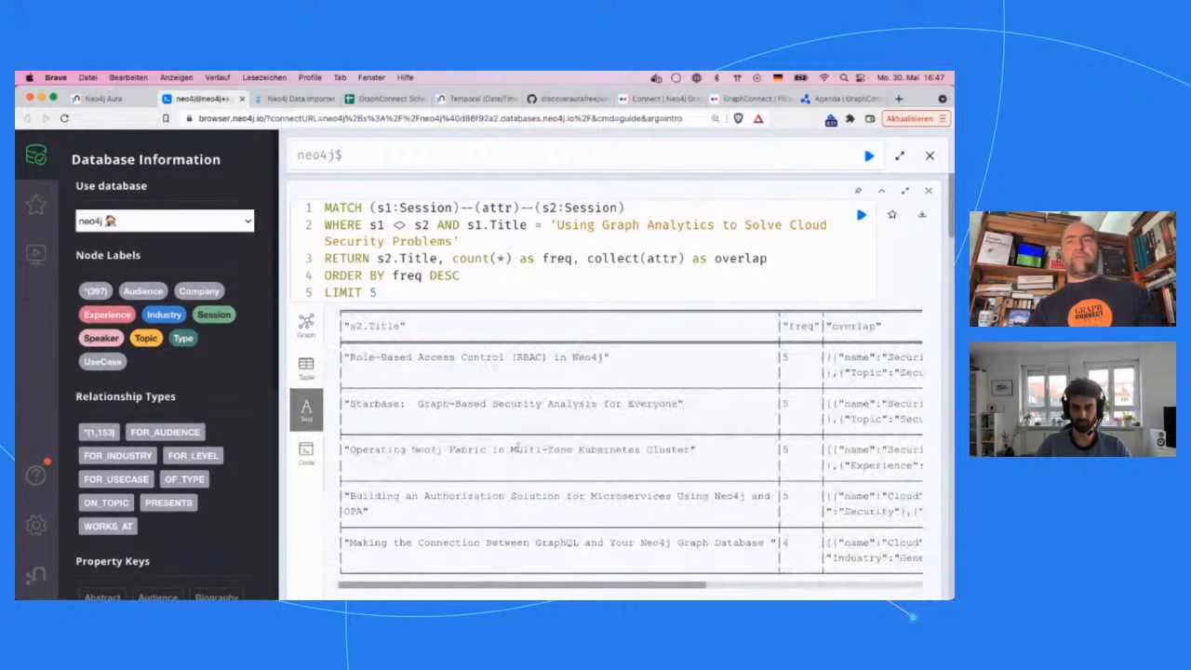
{"action": "left_click", "coordinate": [30, 160]}
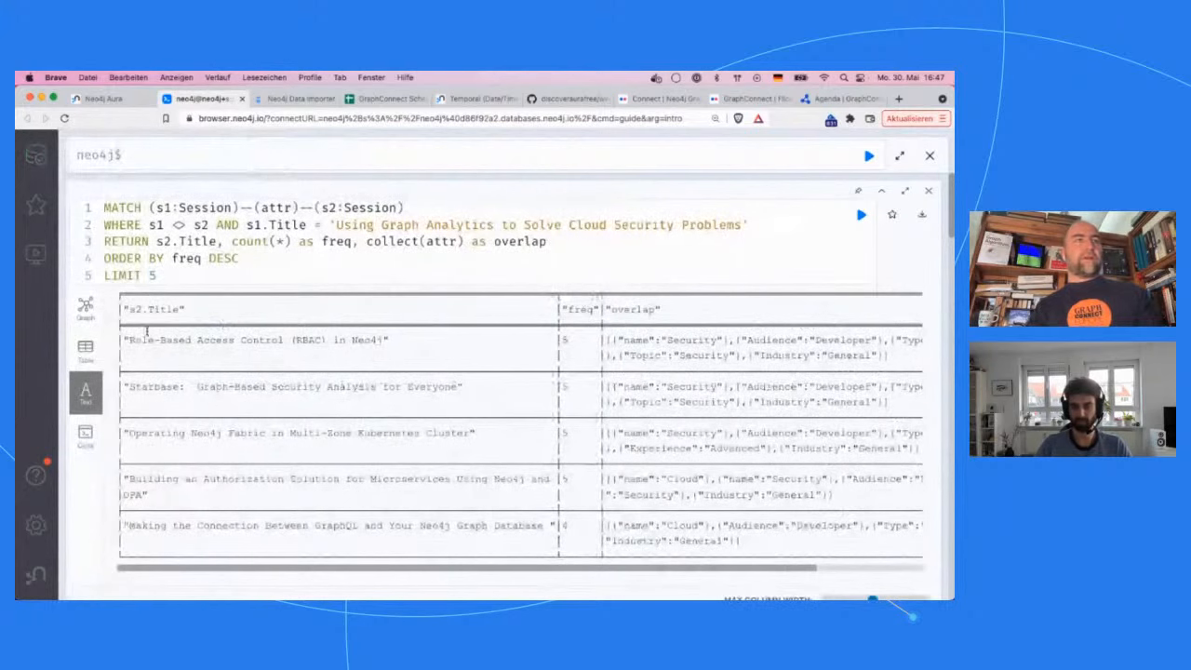
Examine the first recommended session's title, overlap frequency and shared attributes.
{"action": "left_click_drag", "start_coordinate": [125, 340], "coordinate": [381, 340]}
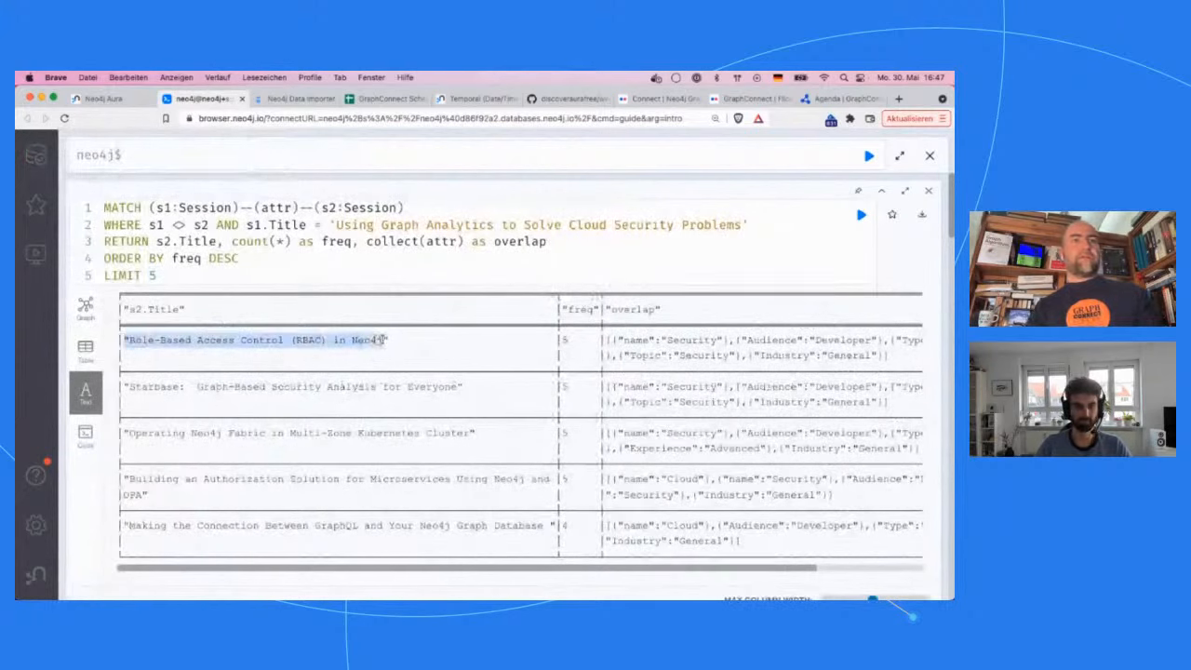
{"action": "double_click", "coordinate": [568, 341]}
{"action": "left_click_drag", "start_coordinate": [607, 341], "coordinate": [635, 370]}
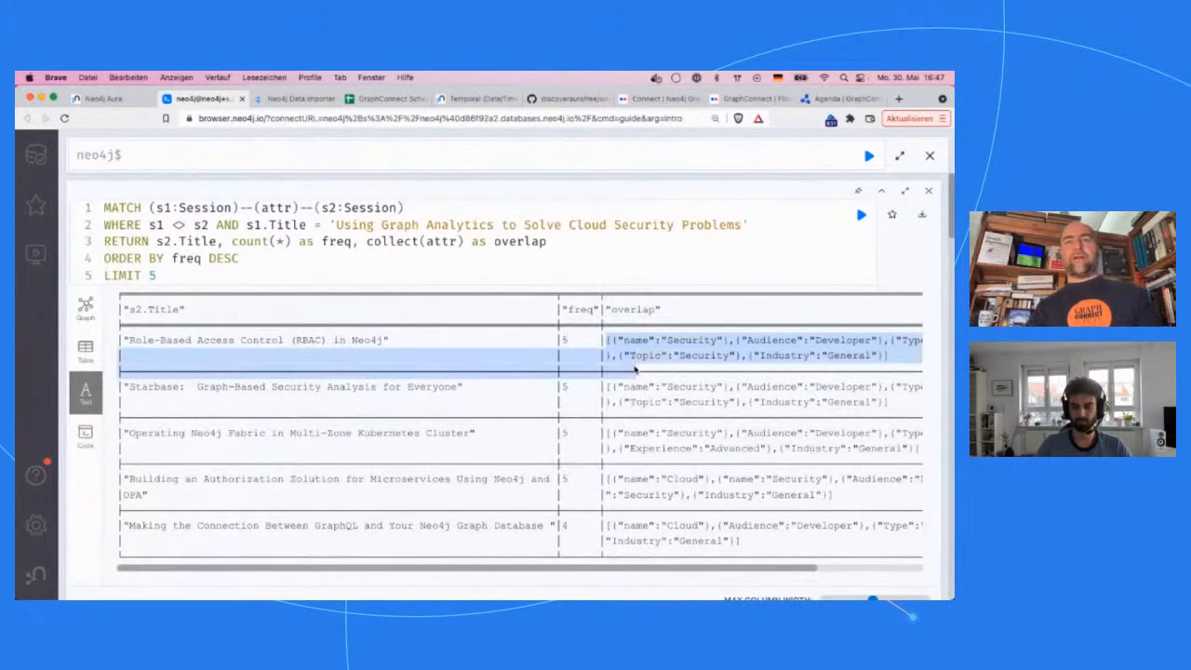
{"action": "left_click", "coordinate": [653, 353]}
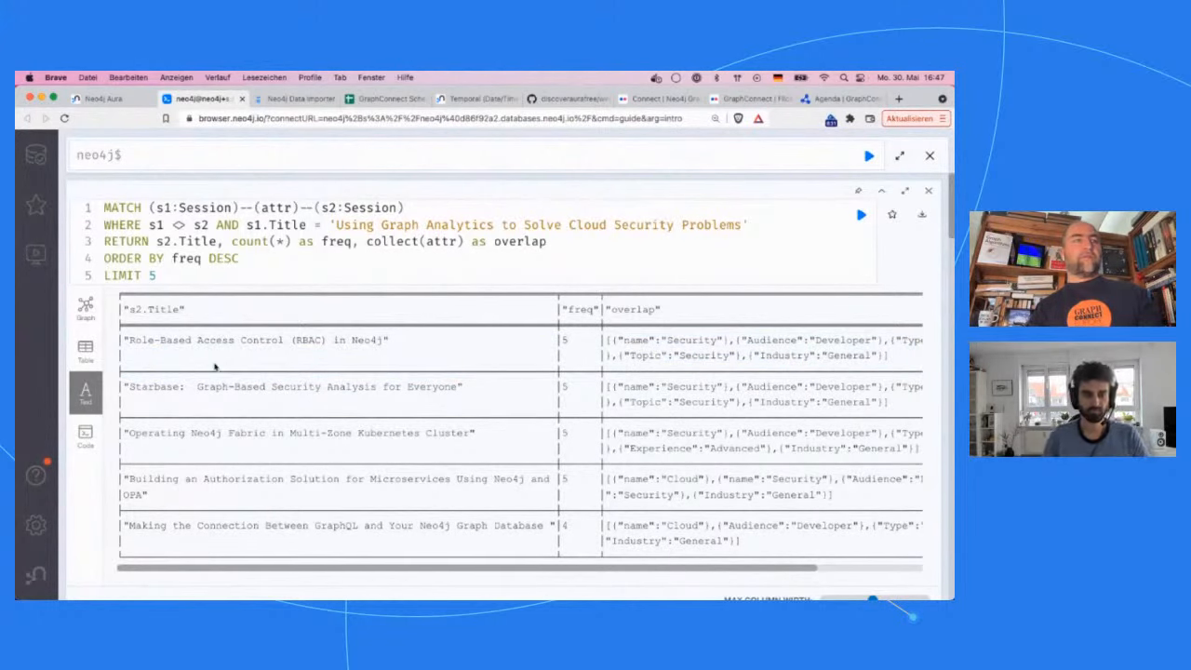
Examine the titles of the top three recommended sessions in the text results.
{"action": "left_click_drag", "start_coordinate": [129, 343], "coordinate": [383, 341]}
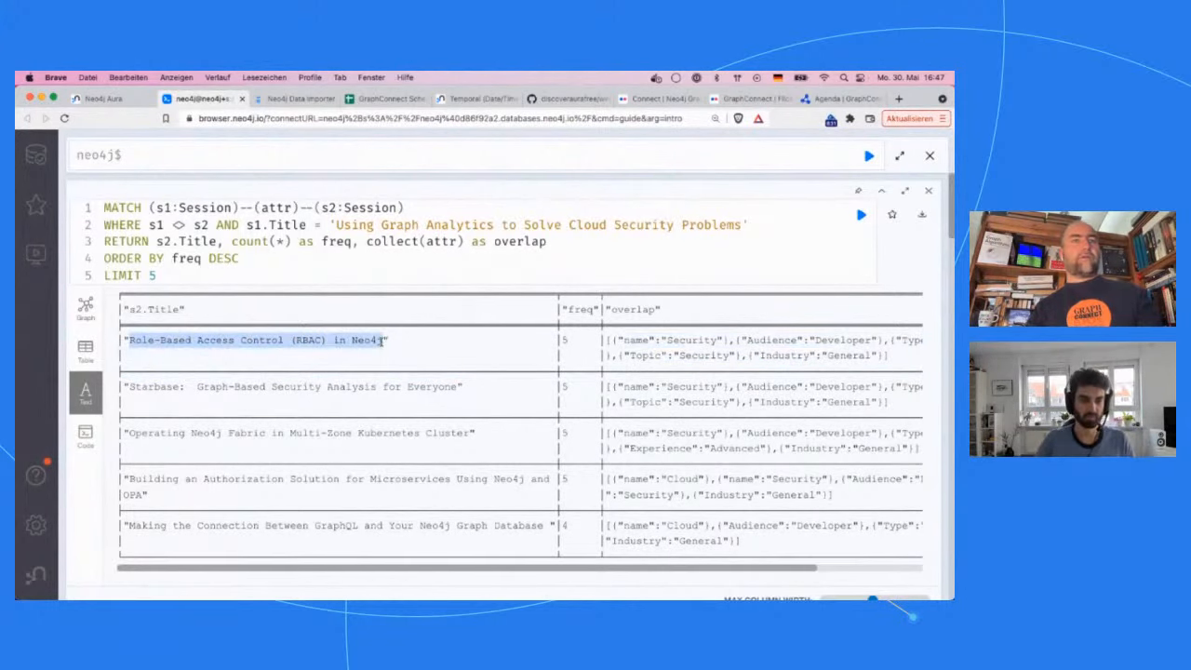
{"action": "double_click", "coordinate": [285, 385]}
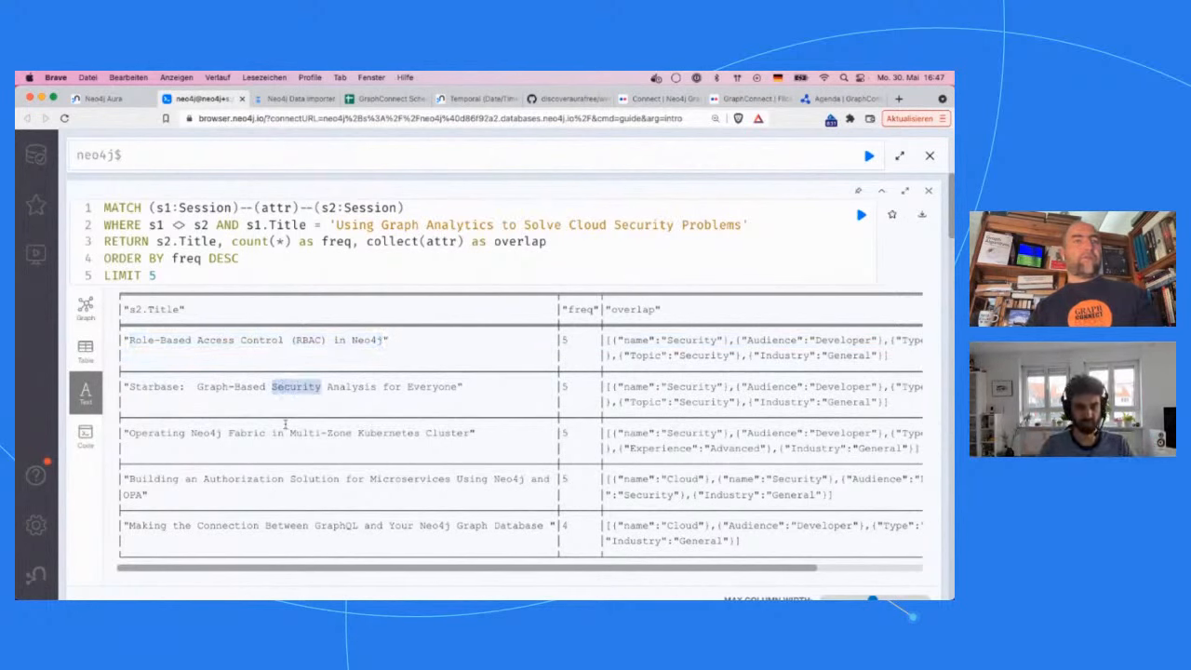
{"action": "left_click_drag", "start_coordinate": [463, 434], "coordinate": [290, 430]}
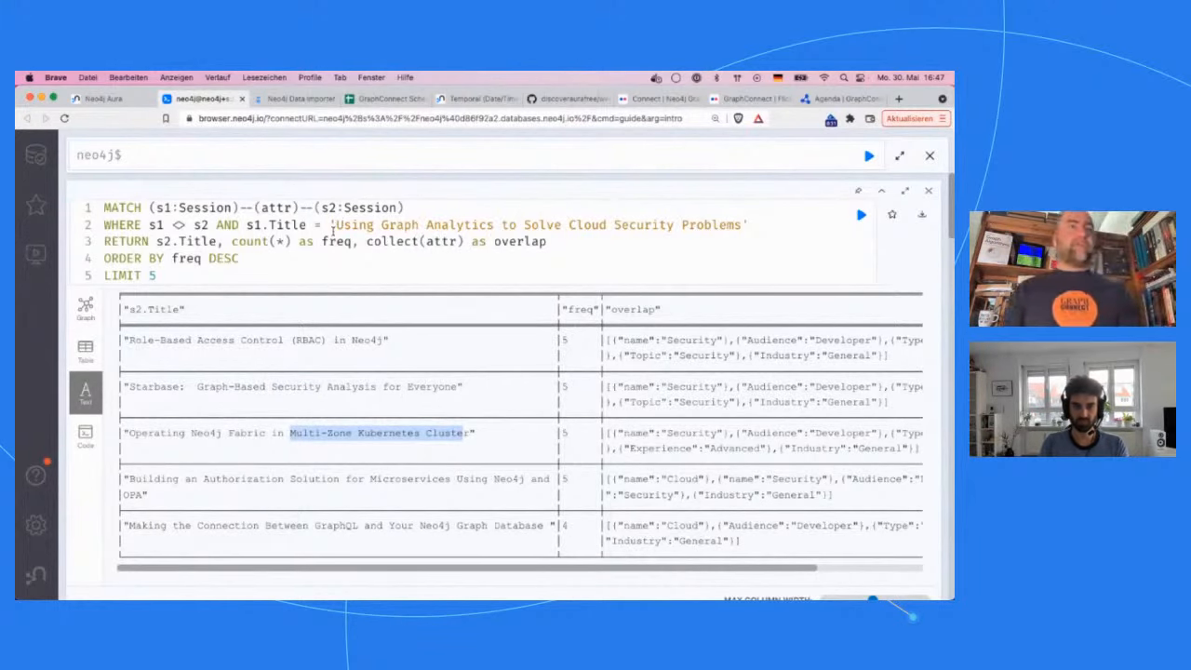
Change the ORDER BY freq direction to ASC and run the overlap query.
{"action": "left_click", "coordinate": [337, 225]}
{"action": "key", "text": "Down"}
{"action": "key", "text": "Down"}
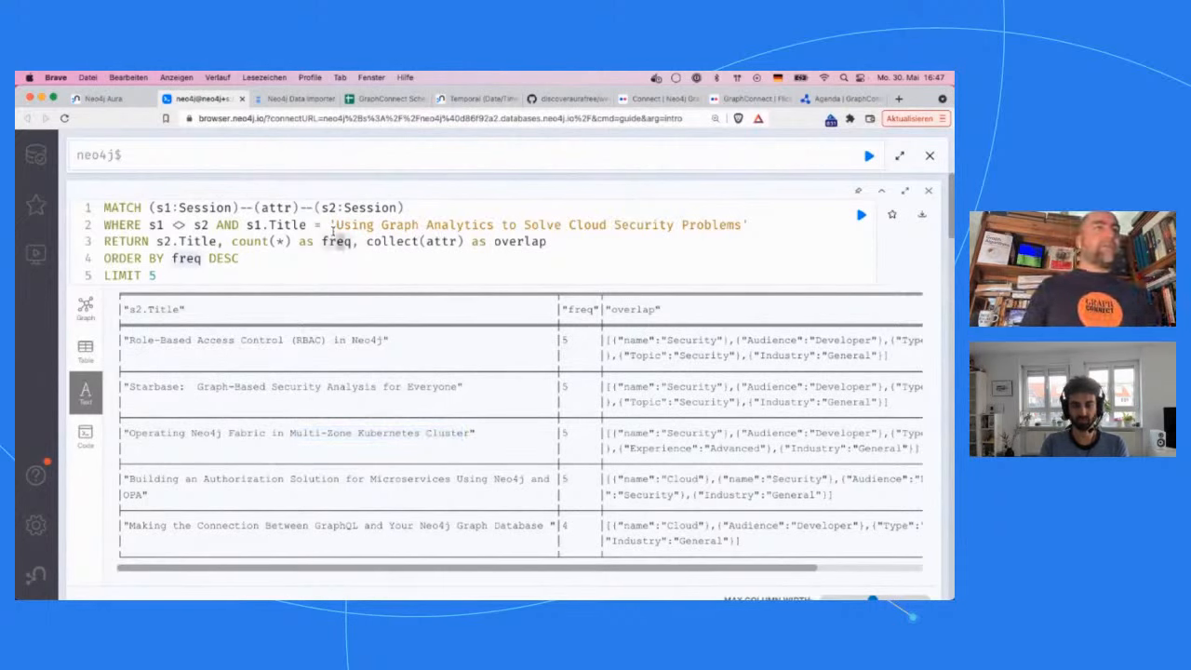
{"action": "key", "text": "BackSpace"}
{"action": "key", "text": "BackSpace"}
{"action": "key", "text": "BackSpace"}
{"action": "key", "text": "BackSpace"}
{"action": "type", "text": "A"}
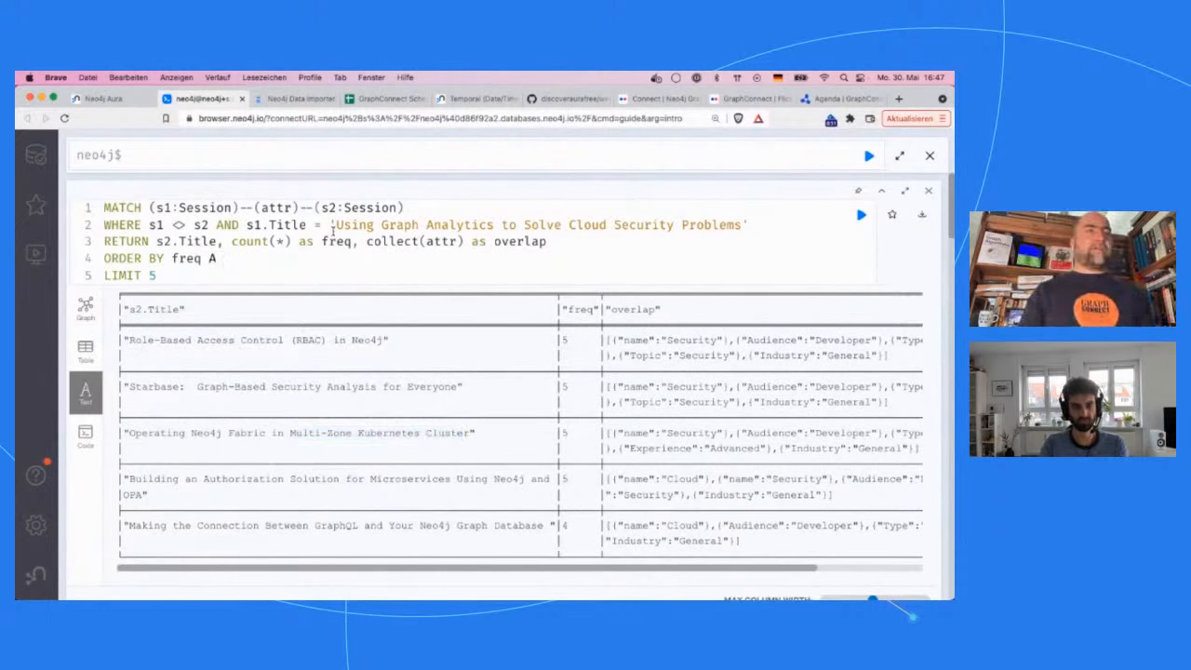
{"action": "type", "text": "SC"}
{"action": "key", "text": "BackSpace"}
{"action": "key", "text": "BackSpace"}
{"action": "type", "text": "SC"}
{"action": "key", "text": "BackSpace"}
{"action": "key", "text": "BackSpace"}
{"action": "type", "text": "SC"}
{"action": "key", "text": "ctrl+Return"}
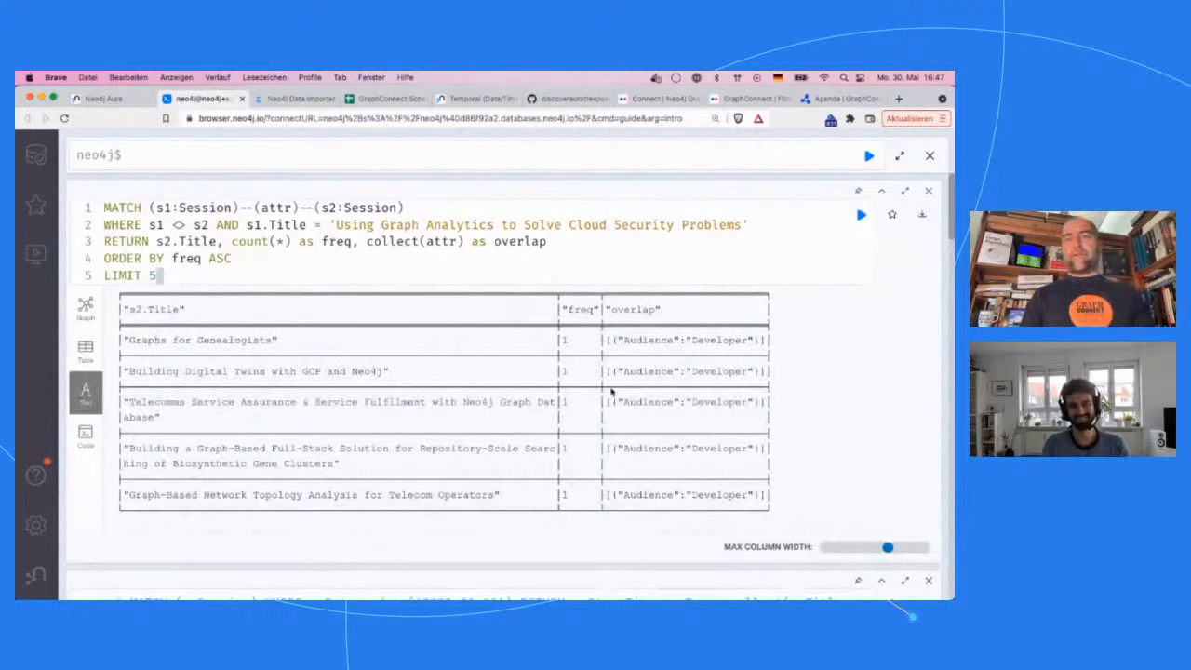
{"action": "left_click_drag", "start_coordinate": [239, 207], "coordinate": [314, 207]}
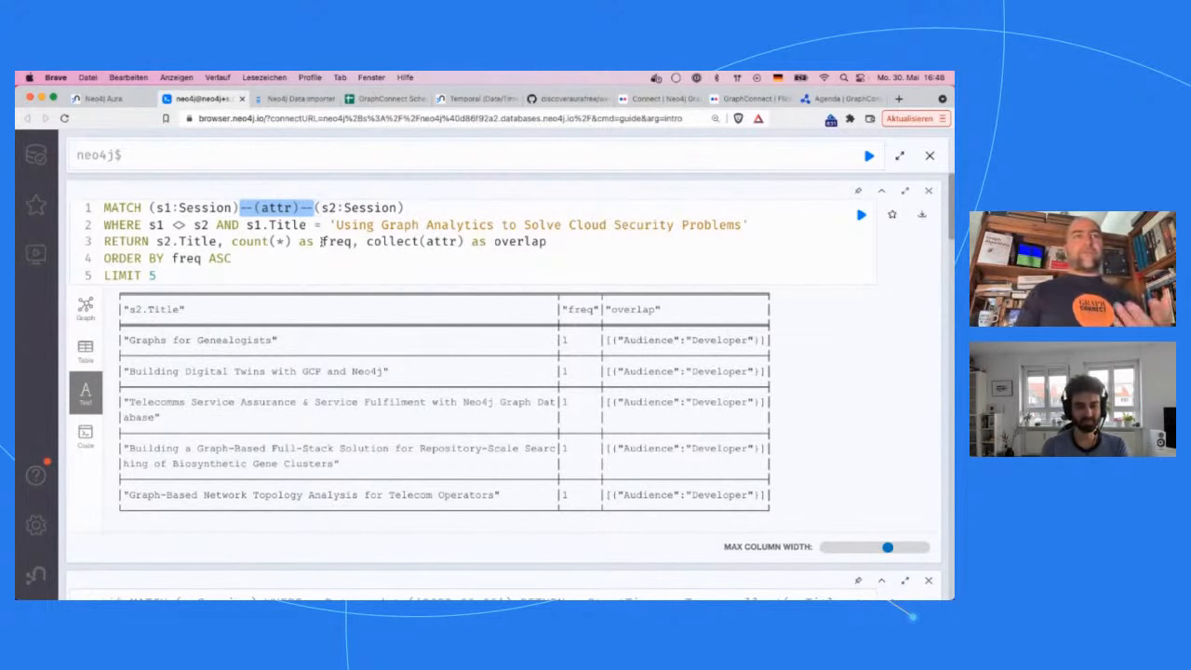
{"action": "left_click", "coordinate": [313, 253]}
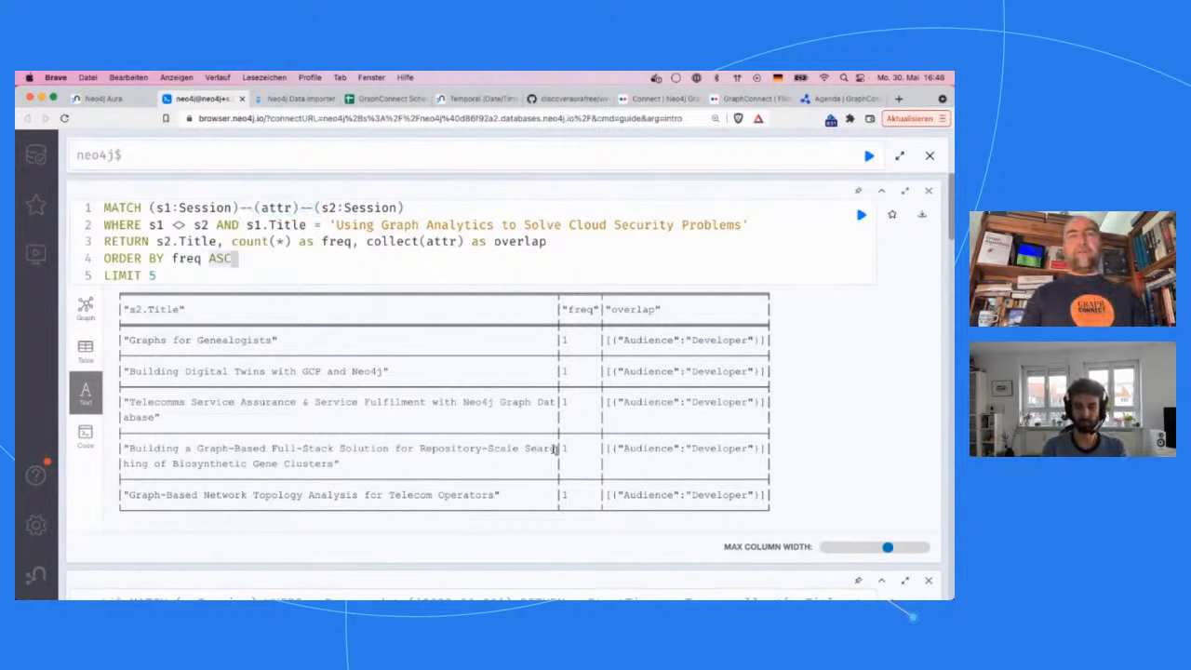
{"action": "left_click", "coordinate": [245, 207]}
{"action": "type", "text": "[:"}
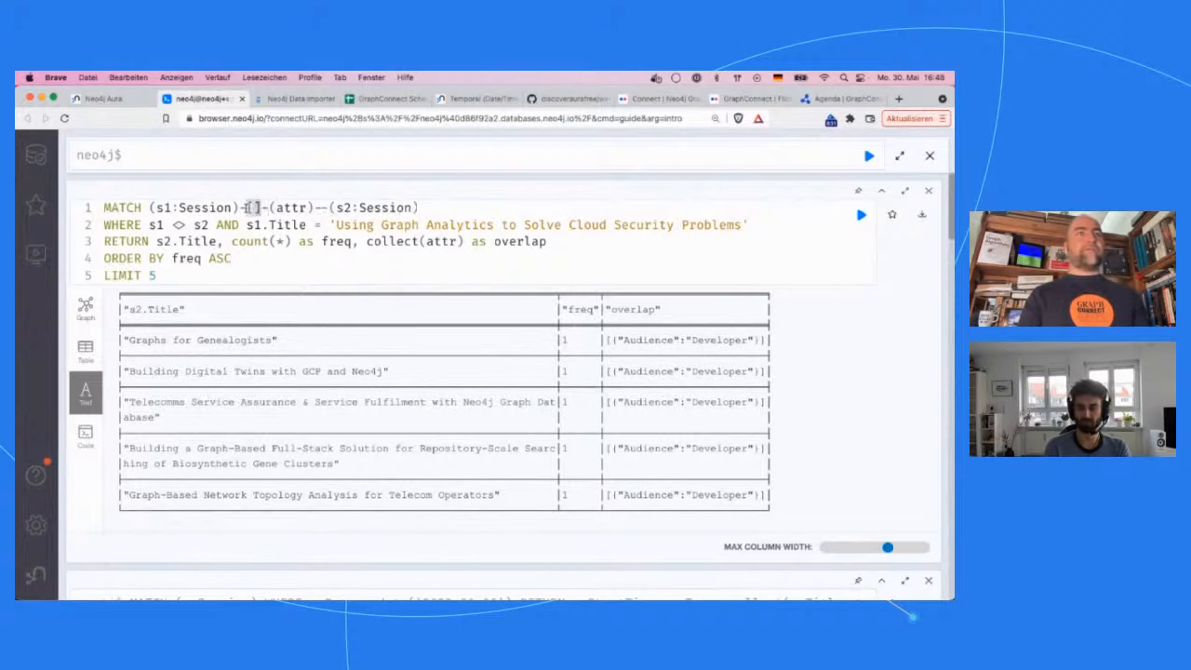
{"action": "key", "text": "BackSpace"}
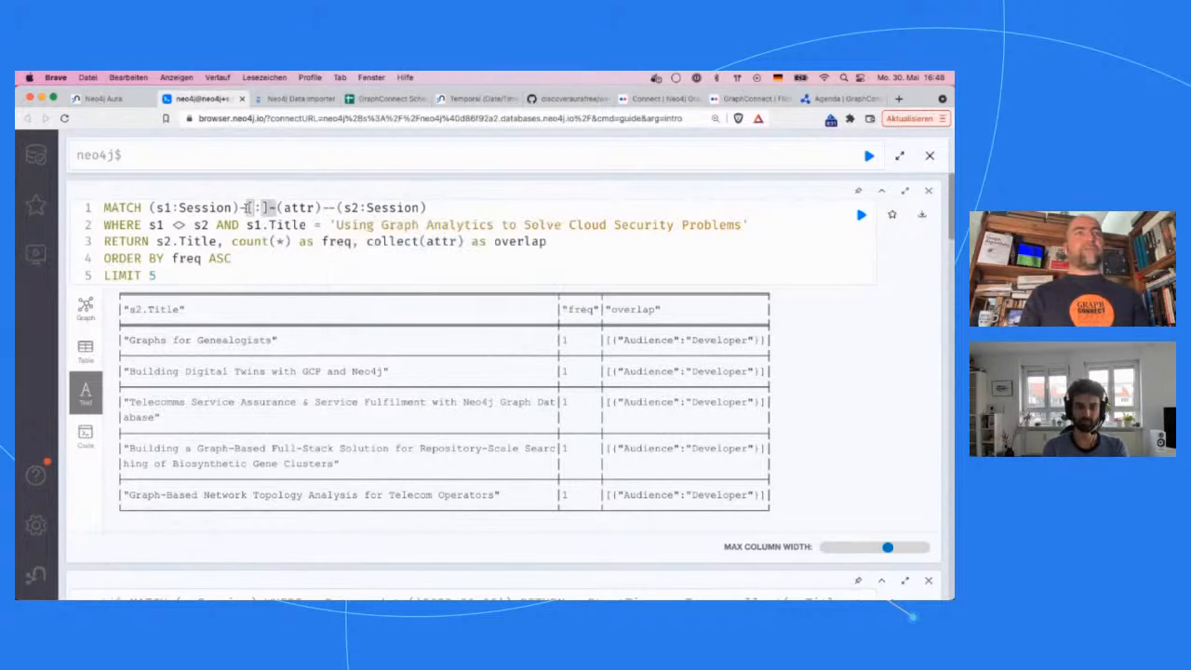
{"action": "key", "text": "BackSpace"}
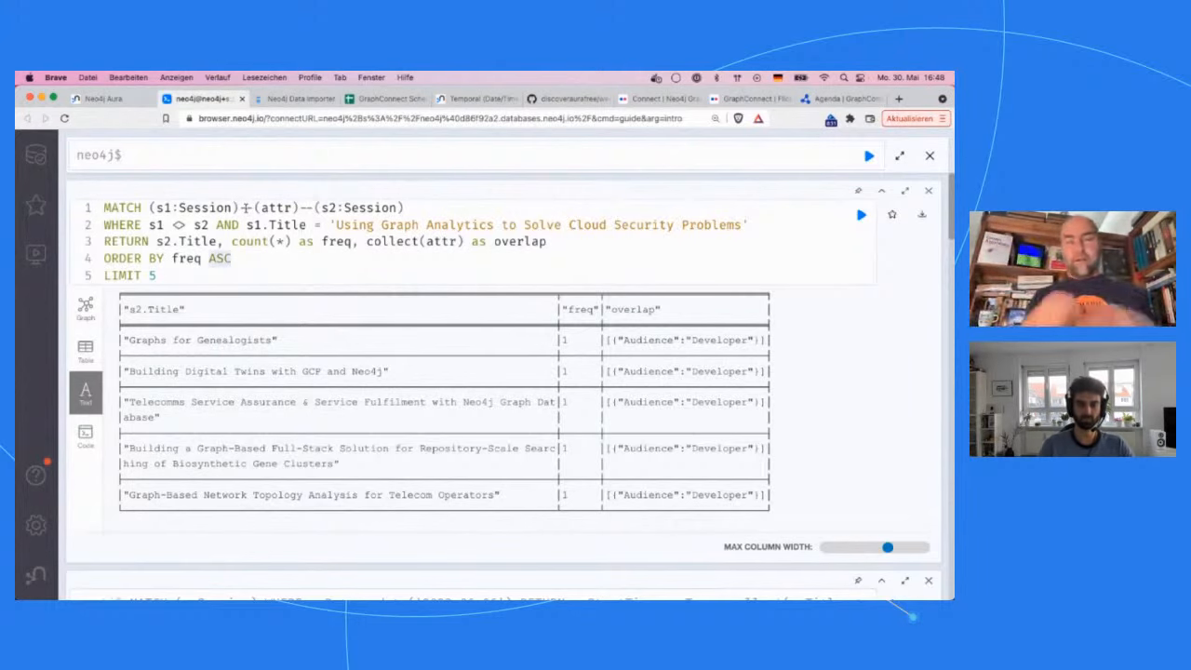
Replace the RETURN keyword on the query's third line with WITH.
{"action": "key", "text": "Up"}
{"action": "key", "text": "Up"}
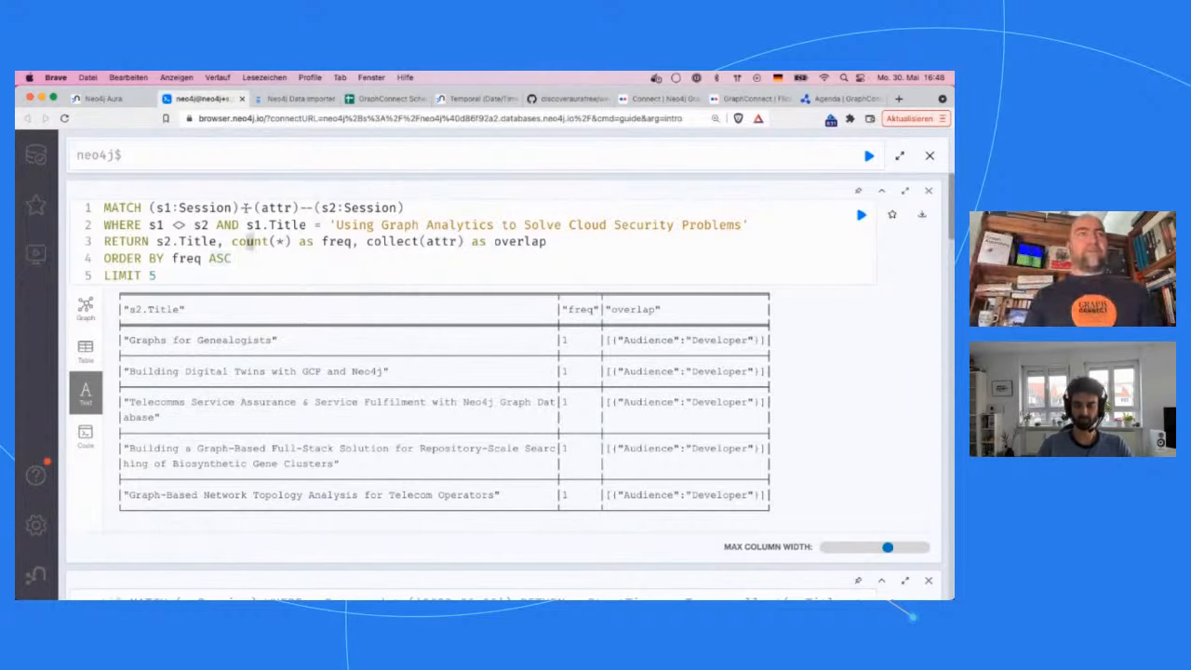
{"action": "key", "text": "Down"}
{"action": "key", "text": "Home"}
{"action": "key", "text": "shift+Right"}
{"action": "key", "text": "shift+Right"}
{"action": "key", "text": "shift+Right"}
{"action": "key", "text": "shift+Right"}
{"action": "key", "text": "shift+Right"}
{"action": "key", "text": "shift+Right"}
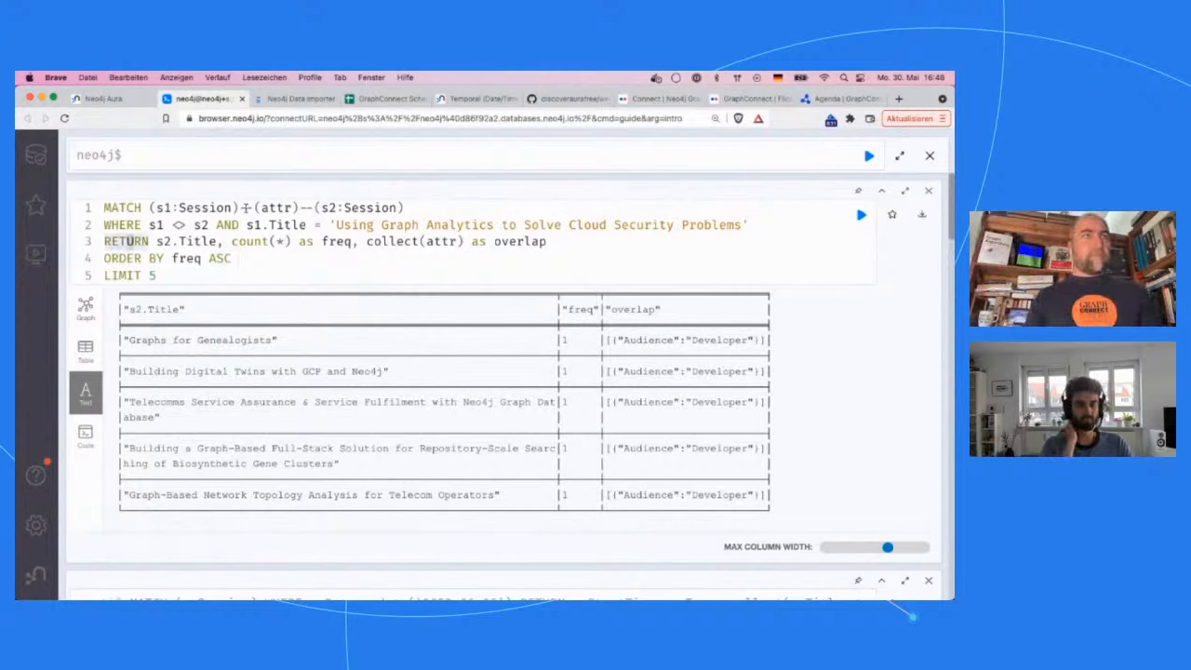
{"action": "type", "text": "WITH"}
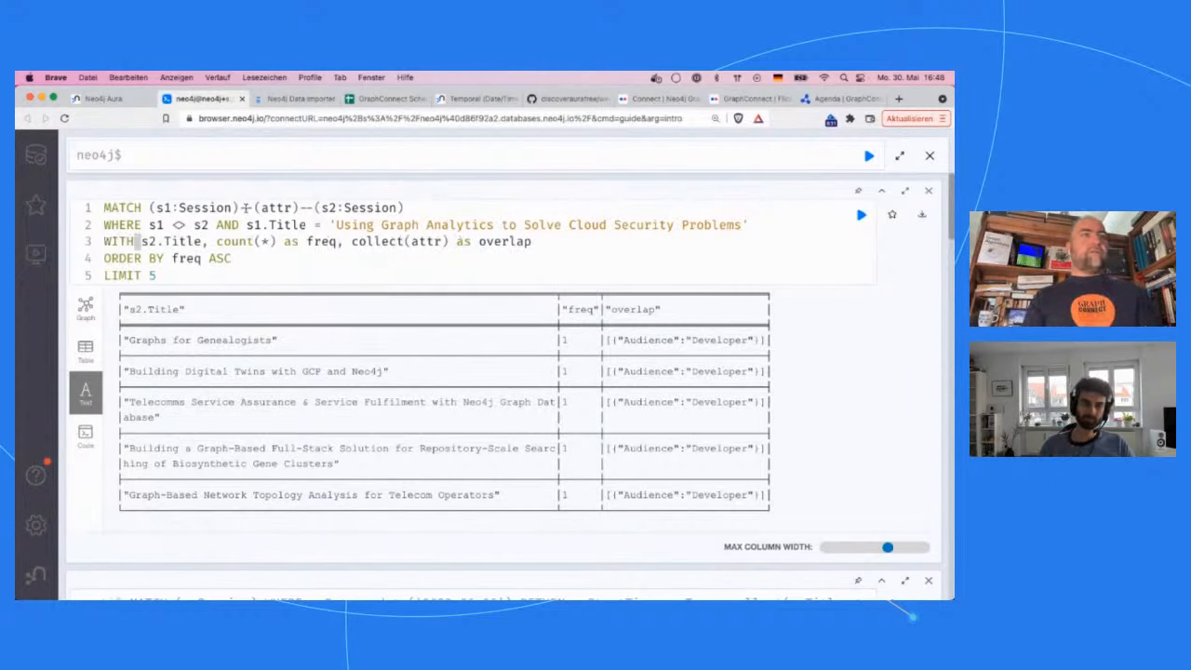
Shorten s2.Title in the WITH clause to s2 so the whole session node is passed on.
{"action": "key", "text": "Right"}
{"action": "key", "text": "Right"}
{"action": "key", "text": "Right"}
{"action": "key", "text": "Right"}
{"action": "key", "text": "Right"}
{"action": "key", "text": "Right"}
{"action": "key", "text": "Right"}
{"action": "key", "text": "Right"}
{"action": "key", "text": "Right"}
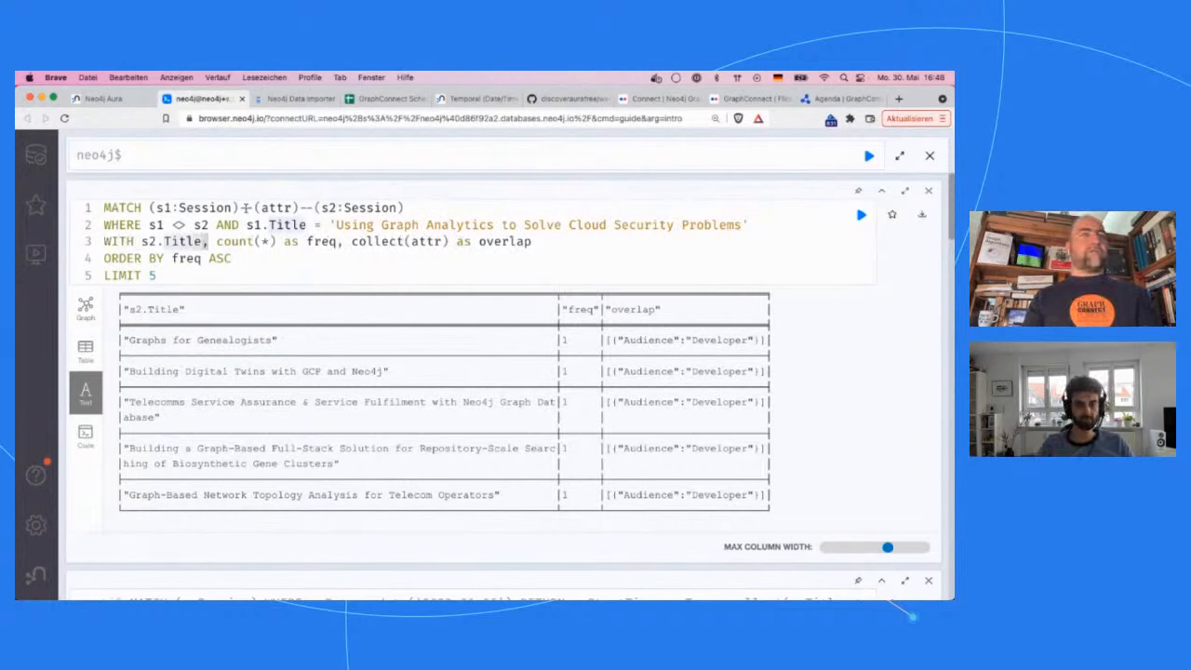
{"action": "key", "text": "BackSpace"}
{"action": "key", "text": "BackSpace"}
{"action": "key", "text": "BackSpace"}
{"action": "key", "text": "BackSpace"}
{"action": "key", "text": "BackSpace"}
{"action": "key", "text": "BackSpace"}
{"action": "key", "text": "BackSpace"}
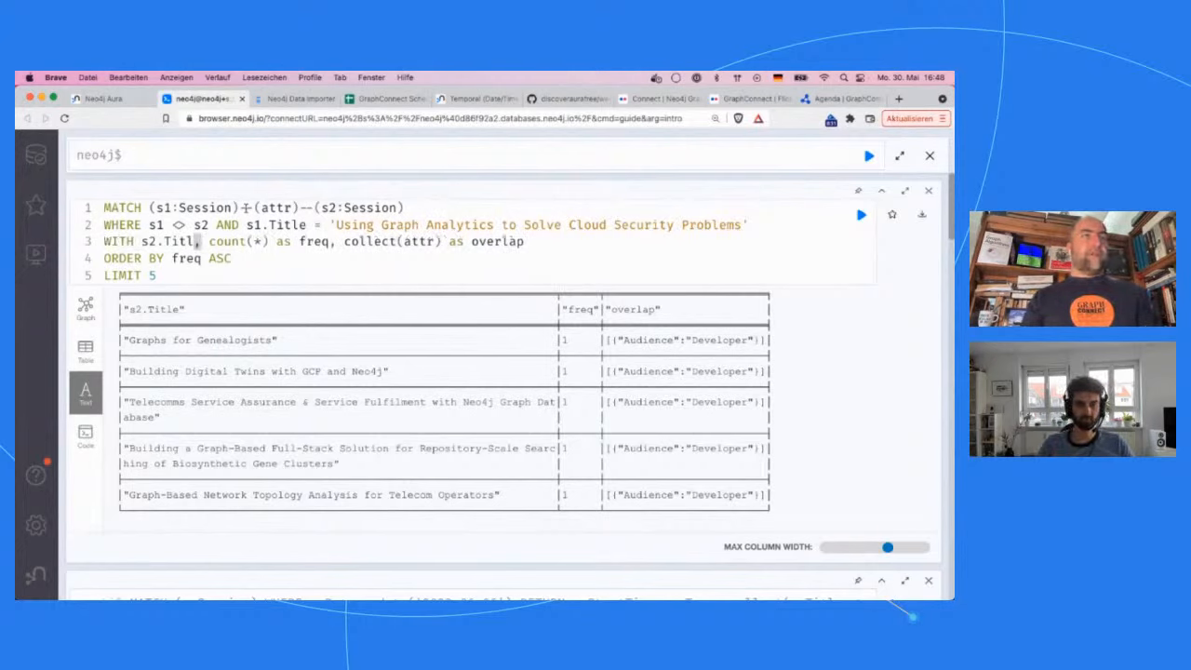
{"action": "type", "text": "2"}
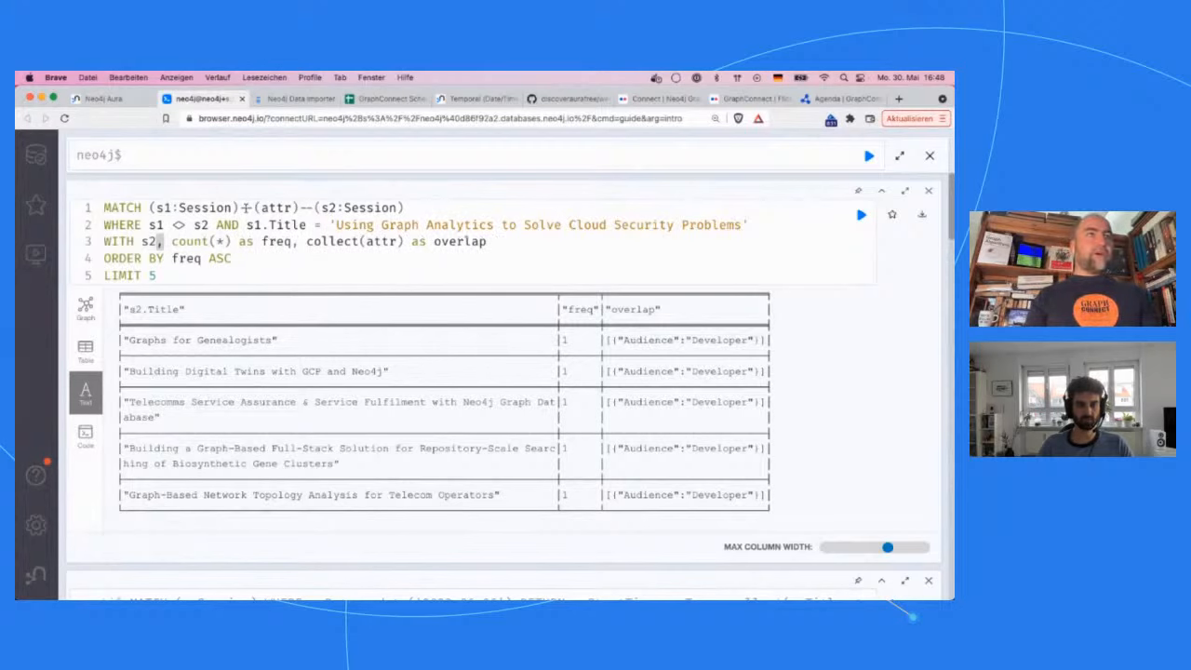
Add the line MATCH (s2)<-[:PRESENTS]-(speaker) below the LIMIT clause.
{"action": "key", "text": "Down"}
{"action": "key", "text": "Return"}
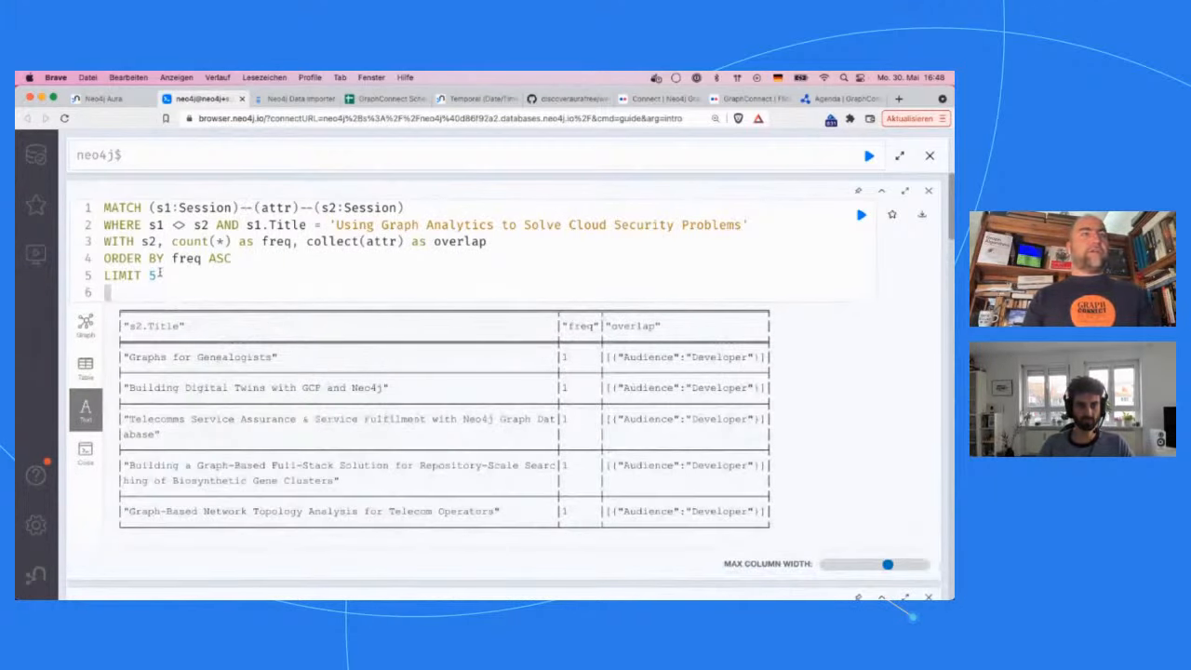
{"action": "type", "text": "M"}
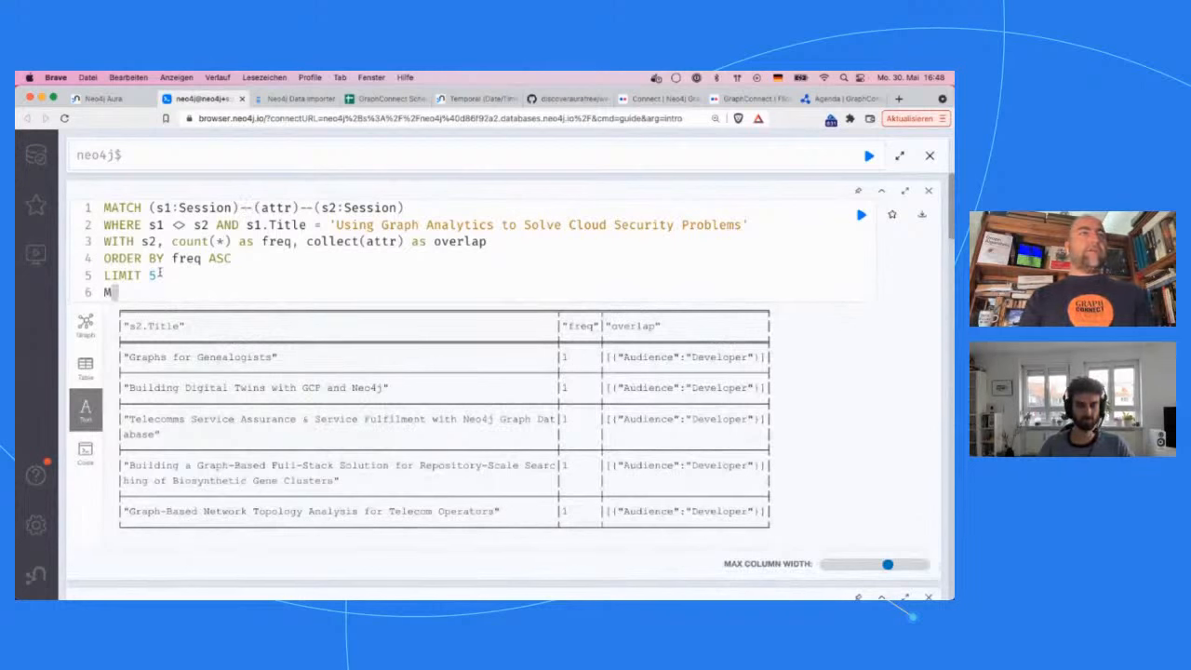
{"action": "type", "text": "ATCH (s2)-"}
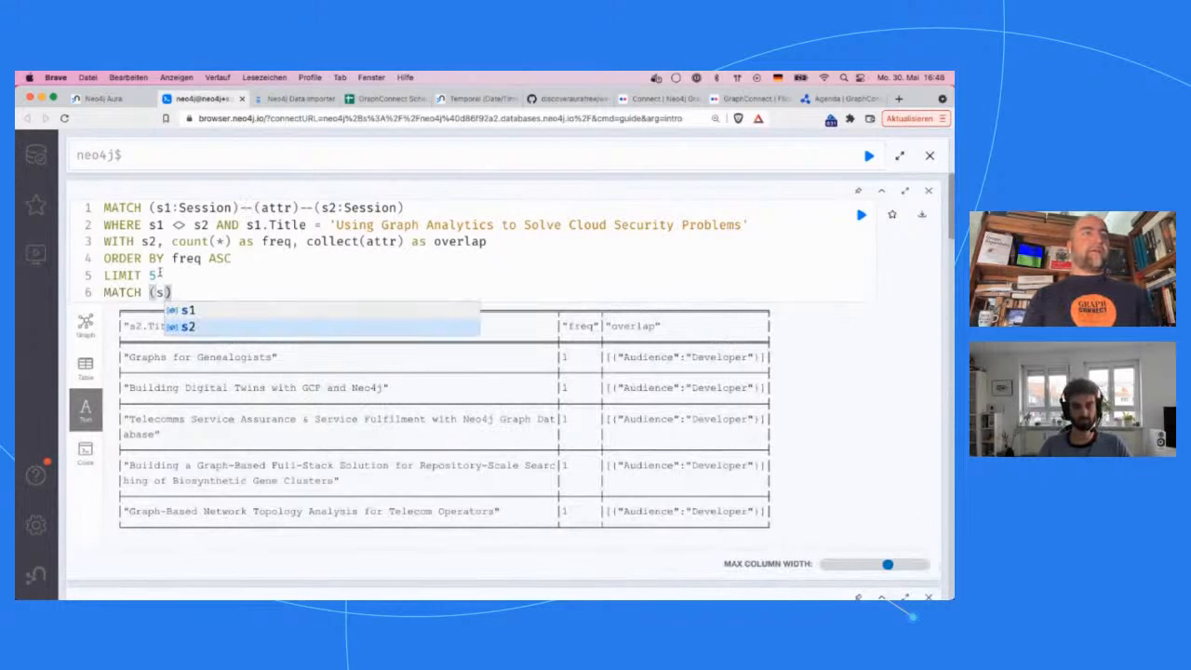
{"action": "type", "text": "-[:PRESENTS"}
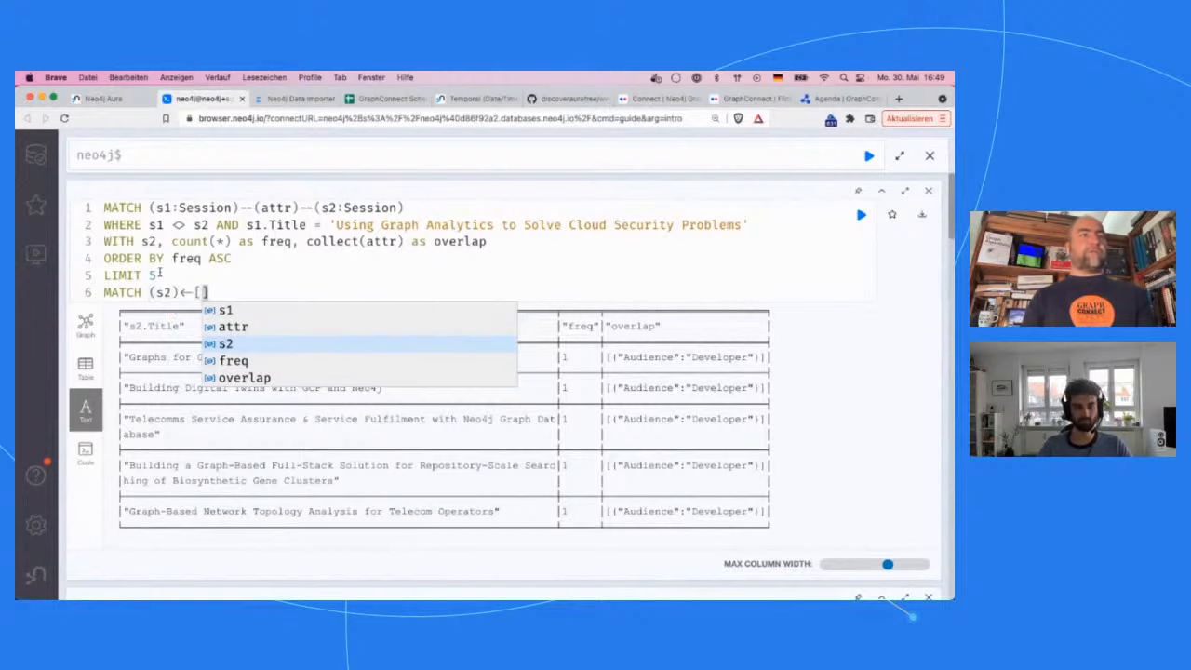
{"action": "type", "text": "]-"}
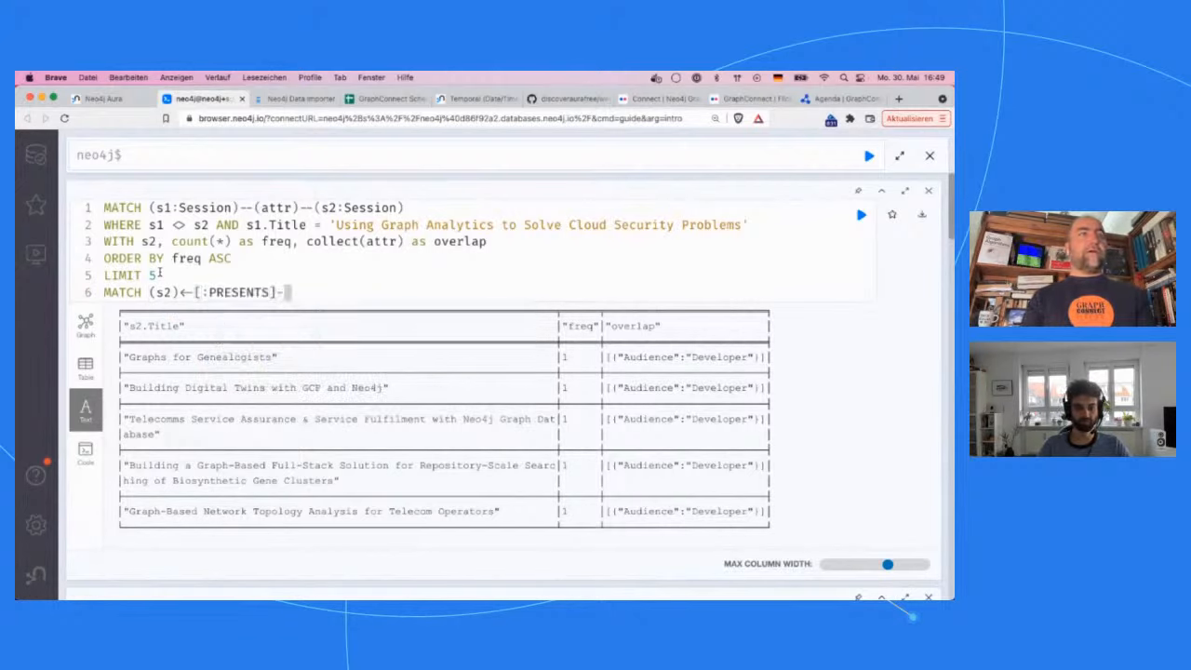
{"action": "type", "text": "(ppeaker)"}
Add a final RETURN clause with s2.Title and speaker.FullName, ending in a comma for further fields.
{"action": "key", "text": "Return"}
{"action": "type", "text": "ETURN"}
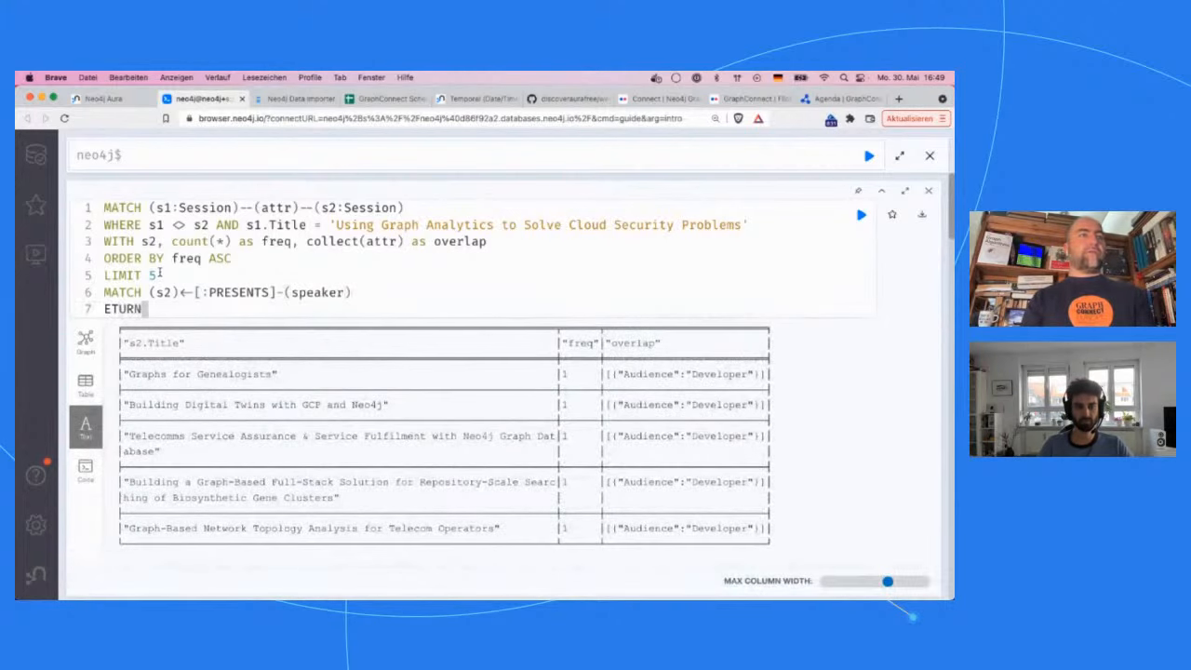
{"action": "key", "text": "super+shift+Left"}
{"action": "type", "text": "RETURN"}
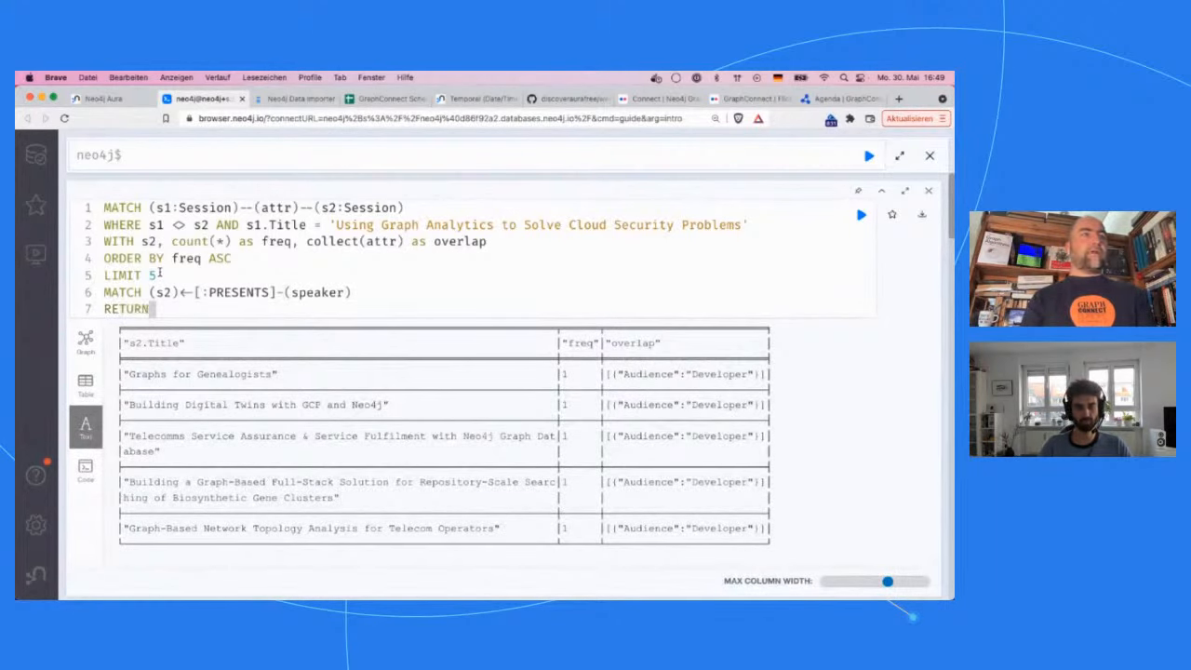
{"action": "left_click_drag", "start_coordinate": [158, 276], "coordinate": [110, 261]}
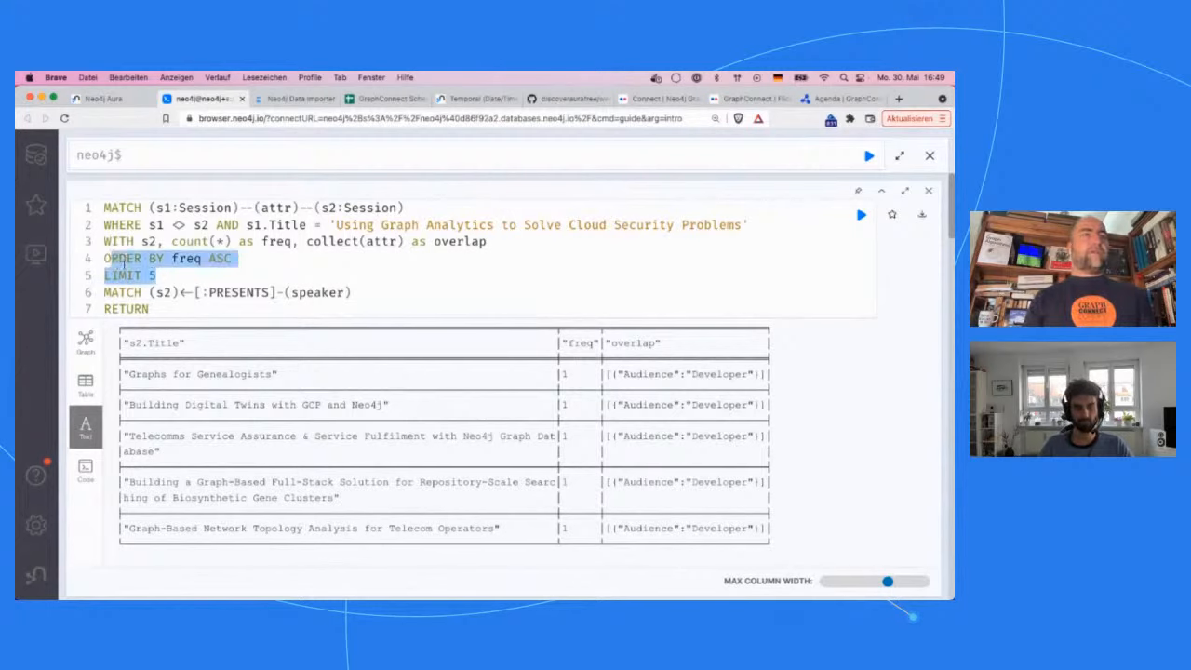
{"action": "left_click", "coordinate": [163, 308]}
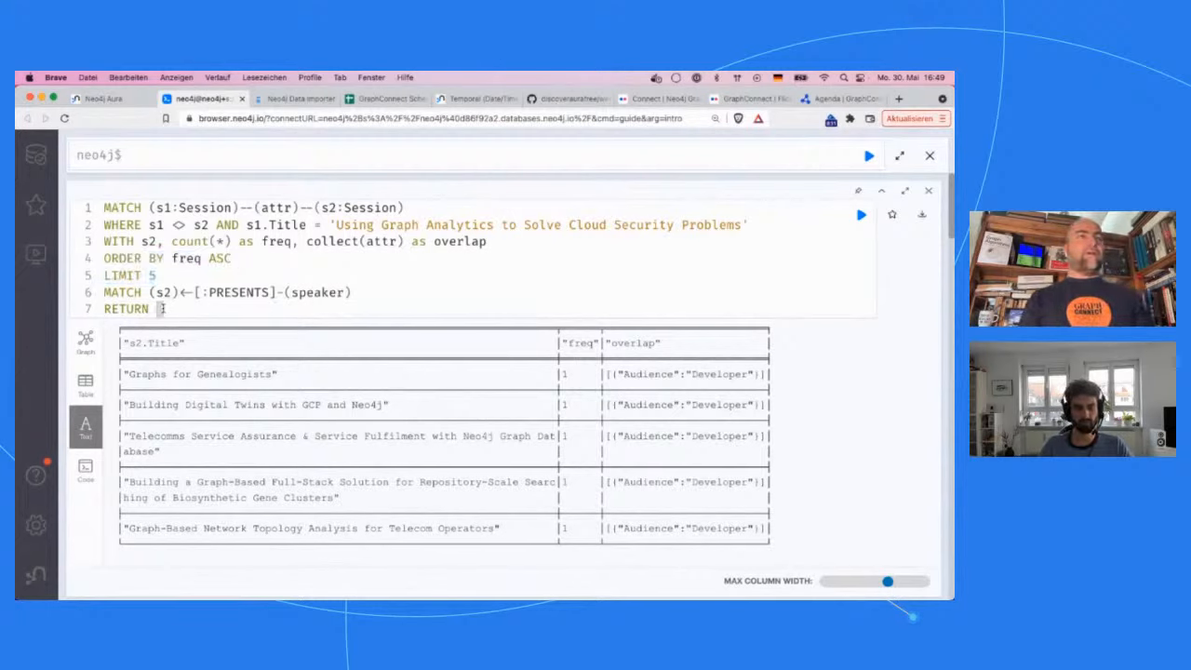
{"action": "type", "text": "s2.Title, speaker.F"}
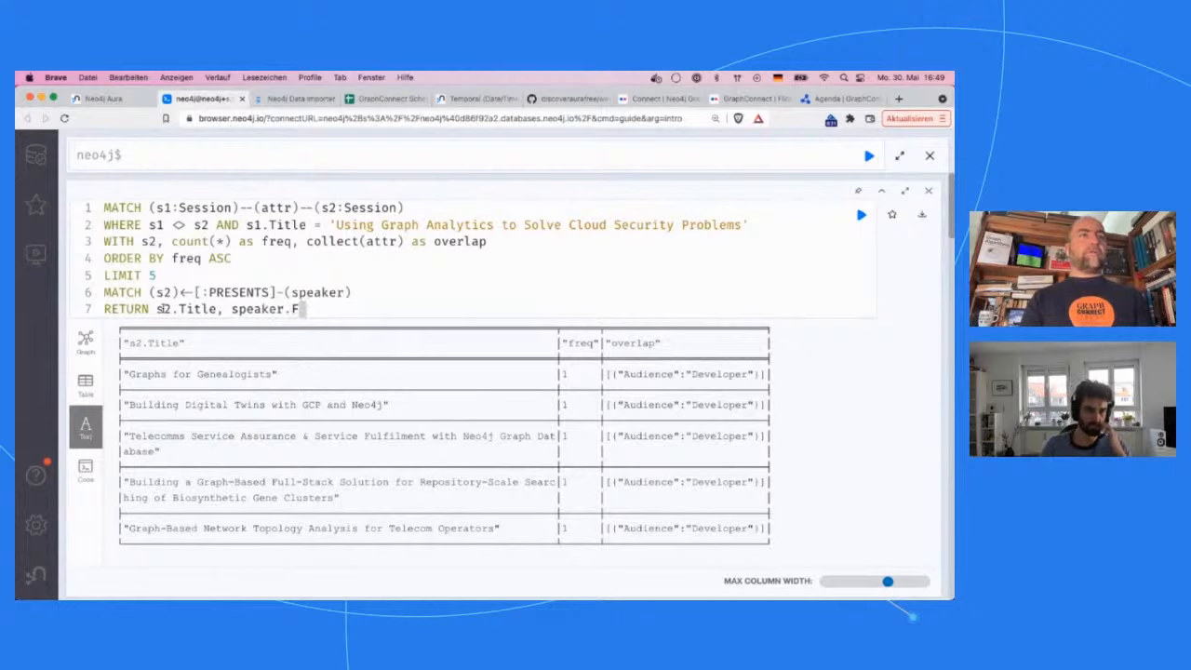
{"action": "type", "text": "ullName,"}
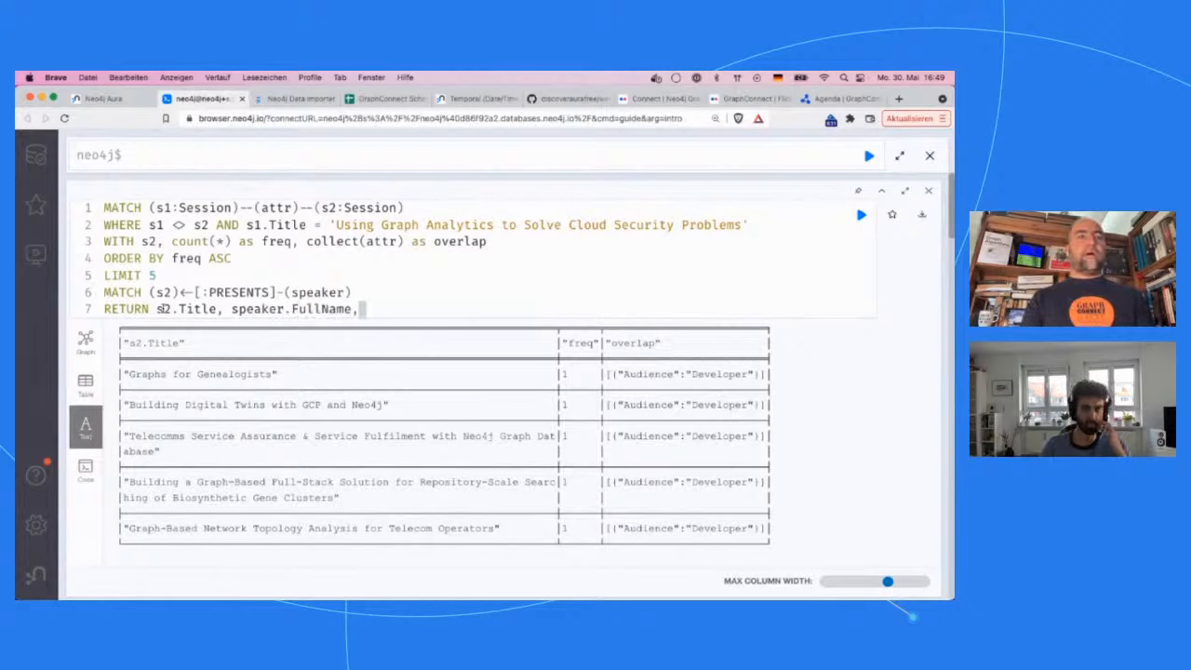
Extend the speaker MATCH pattern with -[:WORKS_AT]->(company).
{"action": "type", "text": "[:WORKS_AT]->"}
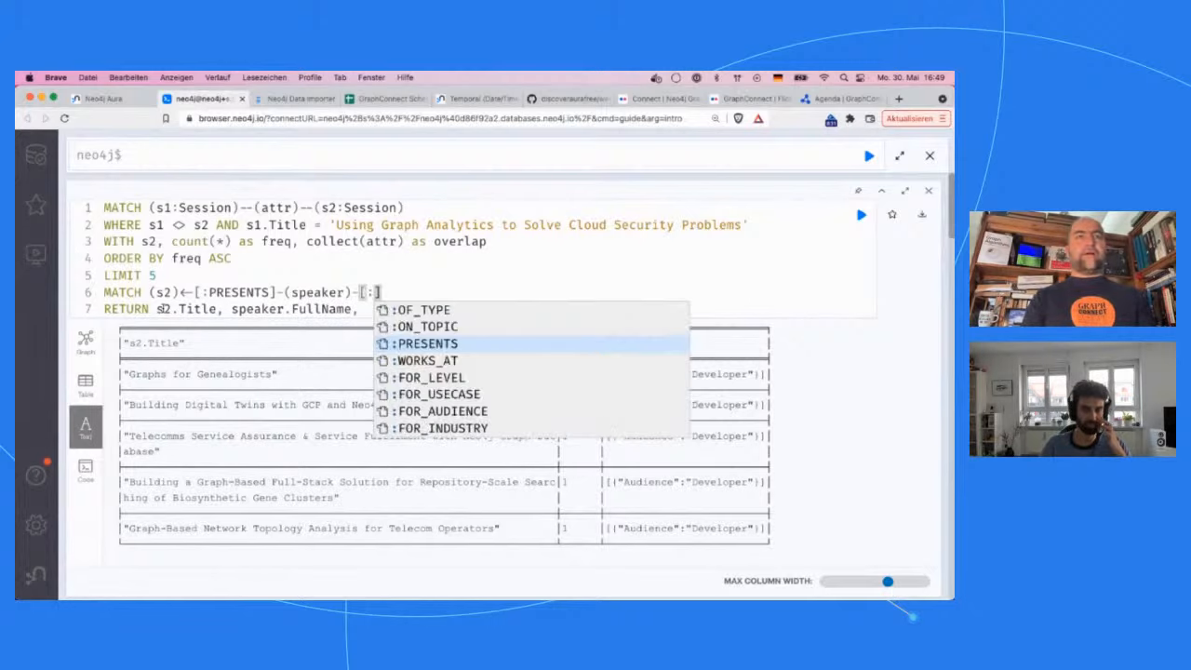
{"action": "type", "text": "(c)"}
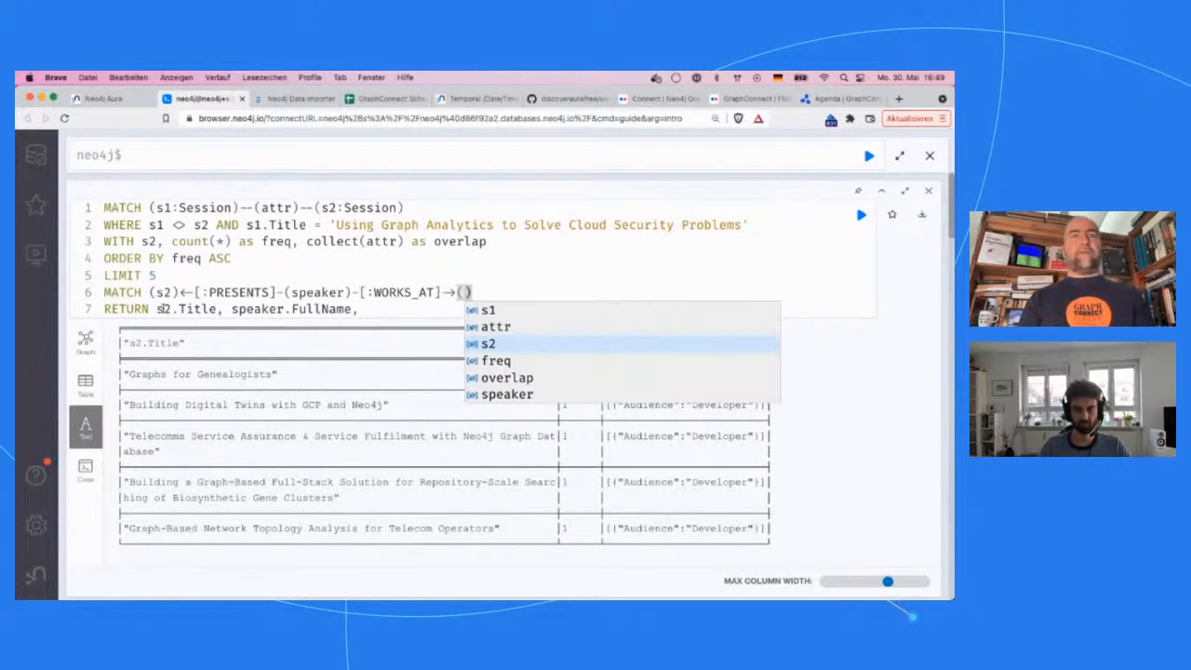
{"action": "type", "text": "ompany"}
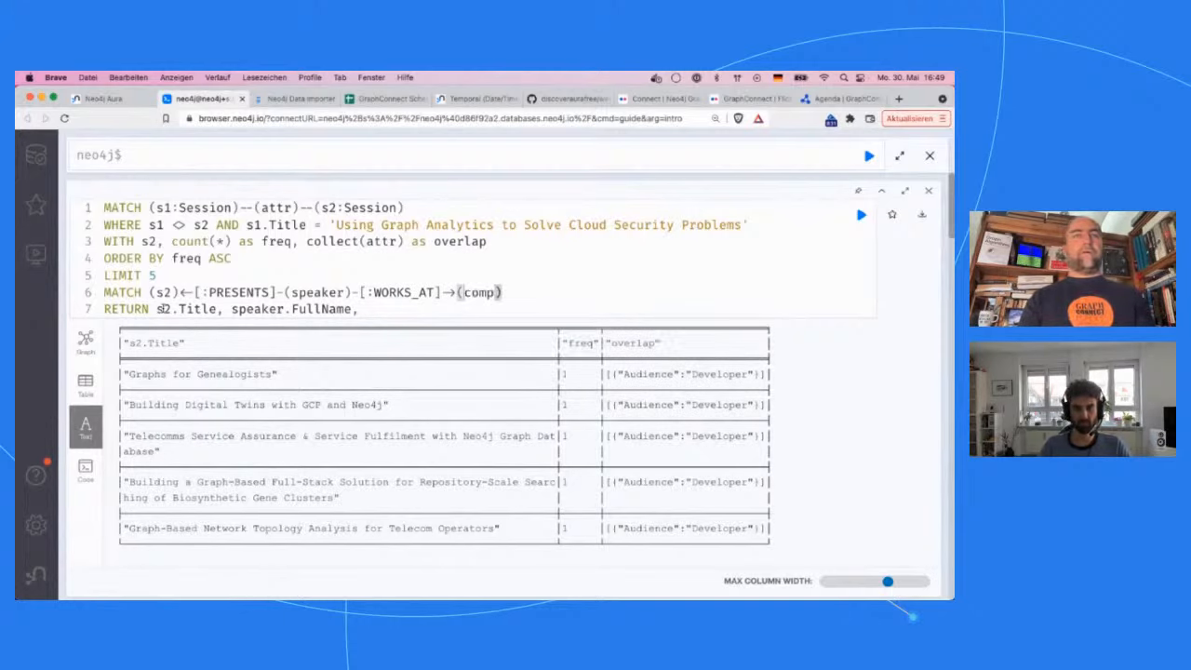
Complete the RETURN clause with company.Company, freq and overlap.
{"action": "key", "text": "Down"}
{"action": "type", "text": "compa"}
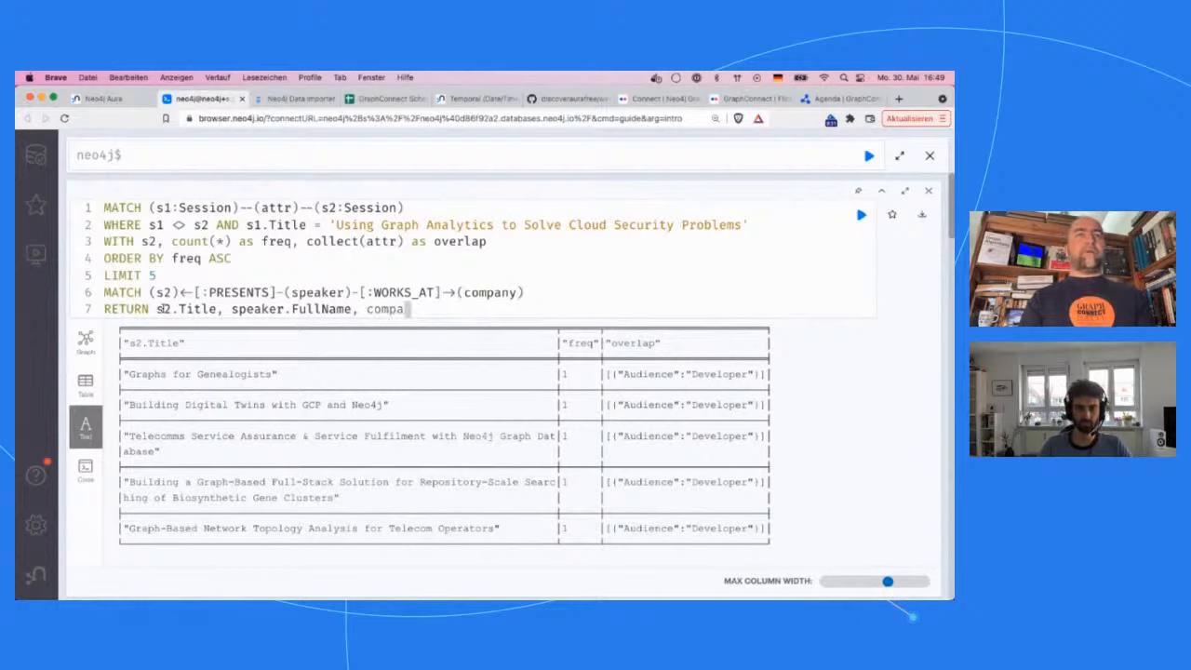
{"action": "type", "text": "ny.Co"}
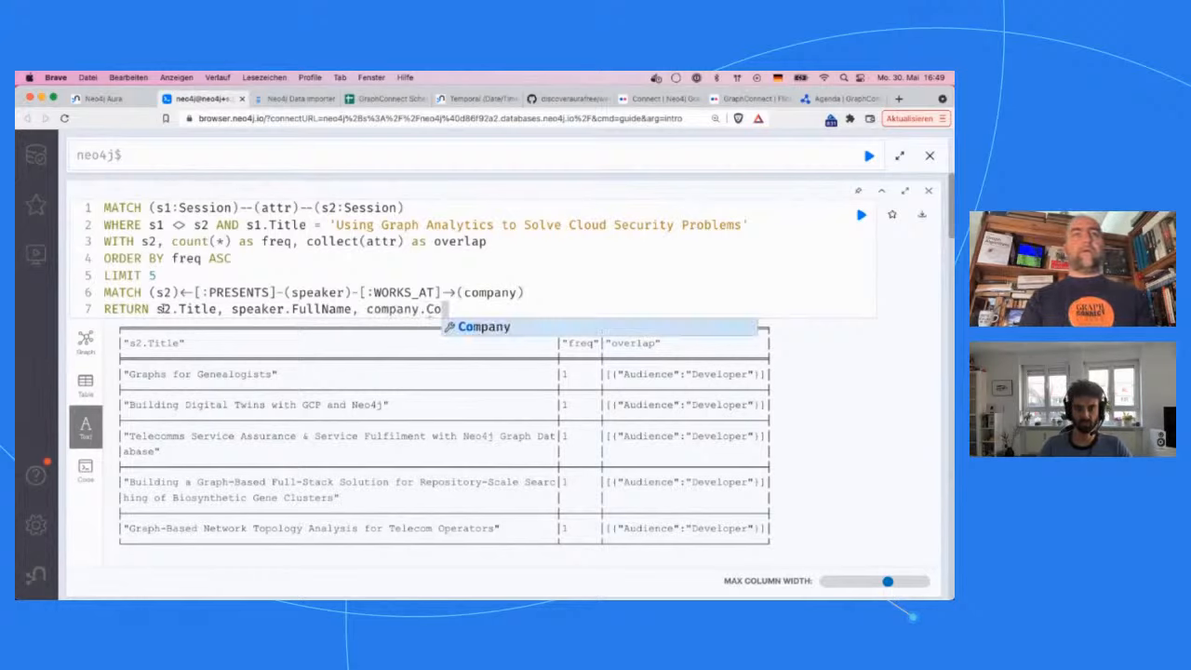
{"action": "key", "text": "Return"}
{"action": "type", "text": ", "}
{"action": "type", "text": "fre"}
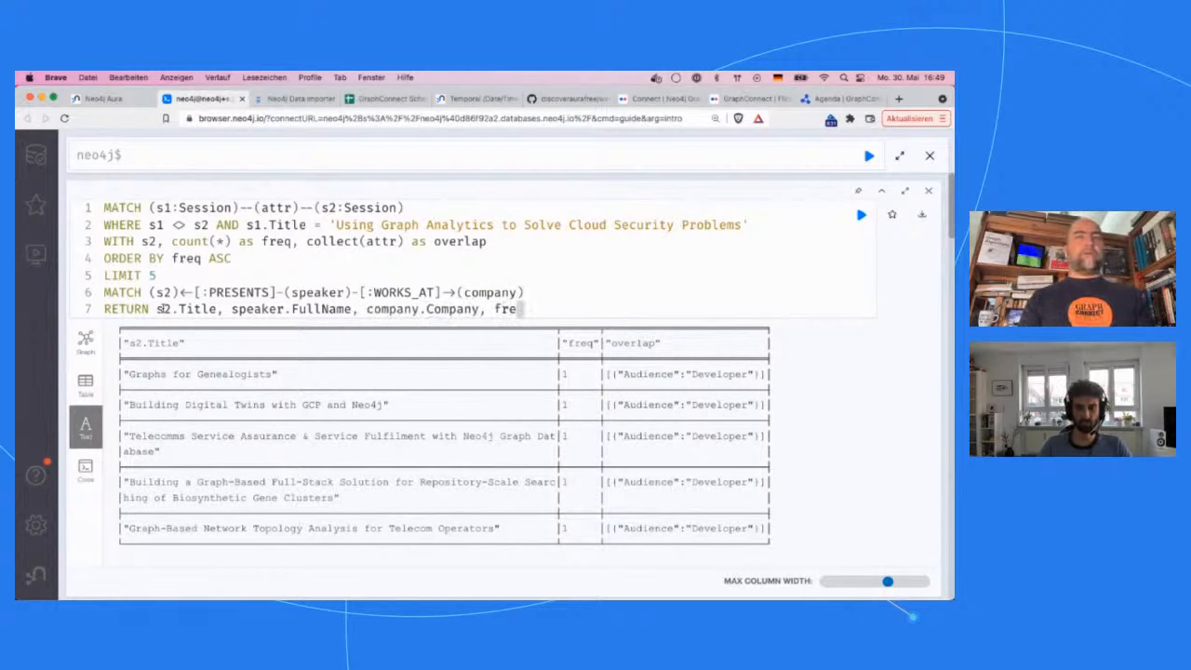
{"action": "type", "text": "q, "}
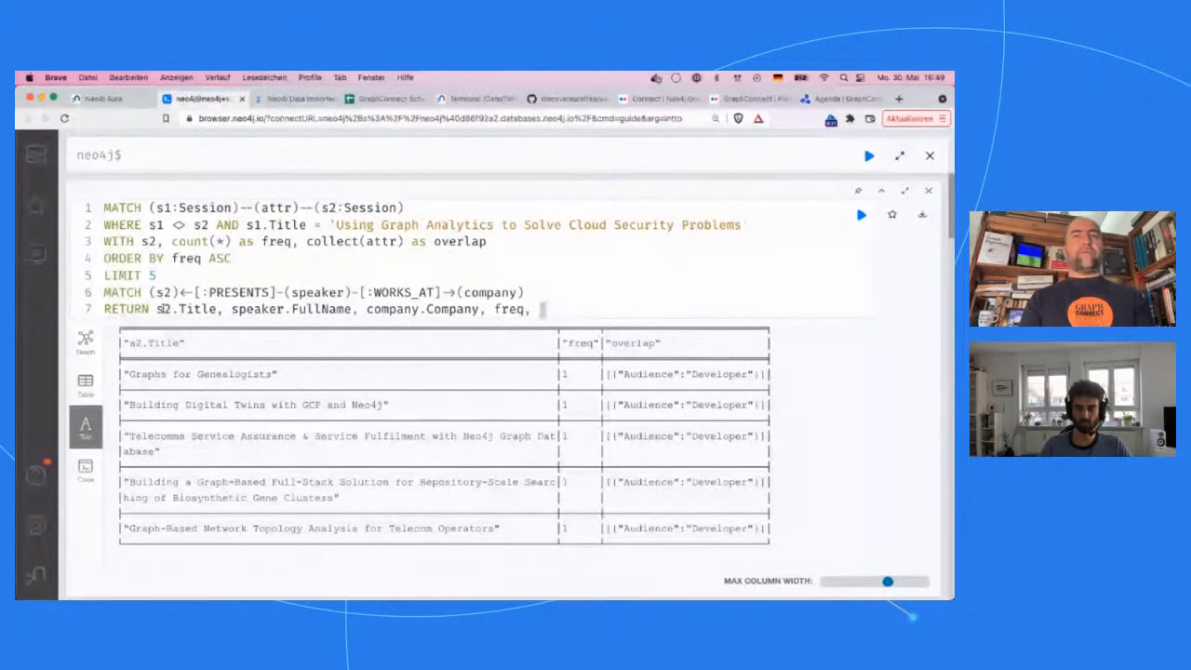
{"action": "type", "text": "over"}
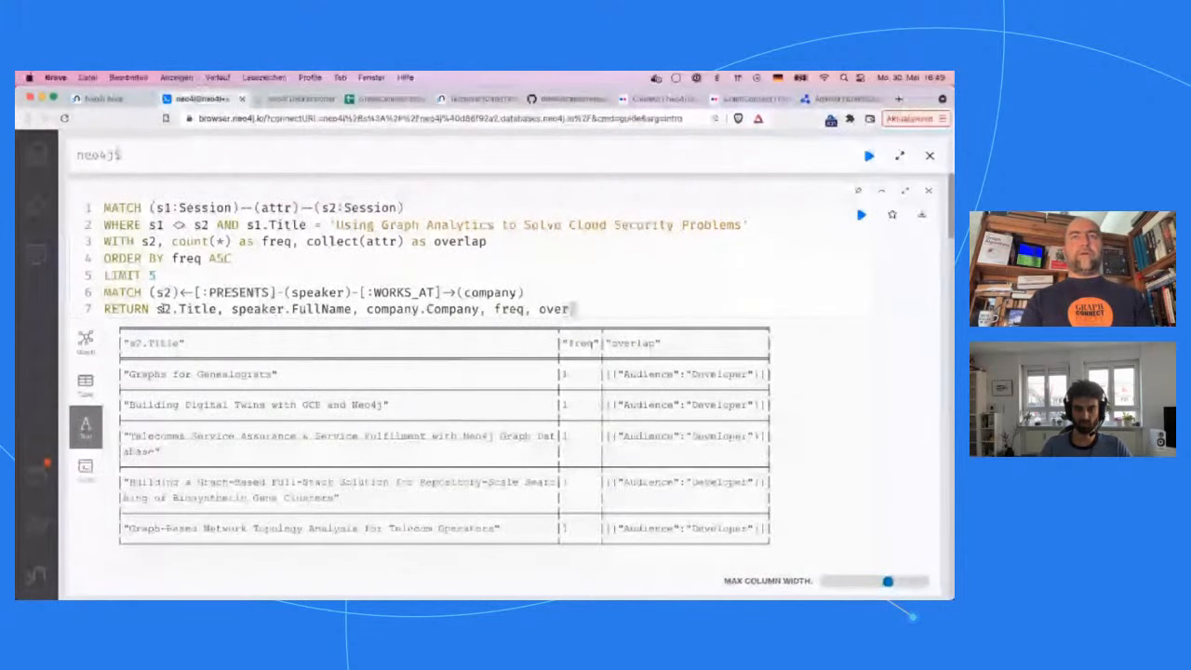
{"action": "key", "text": "Return"}
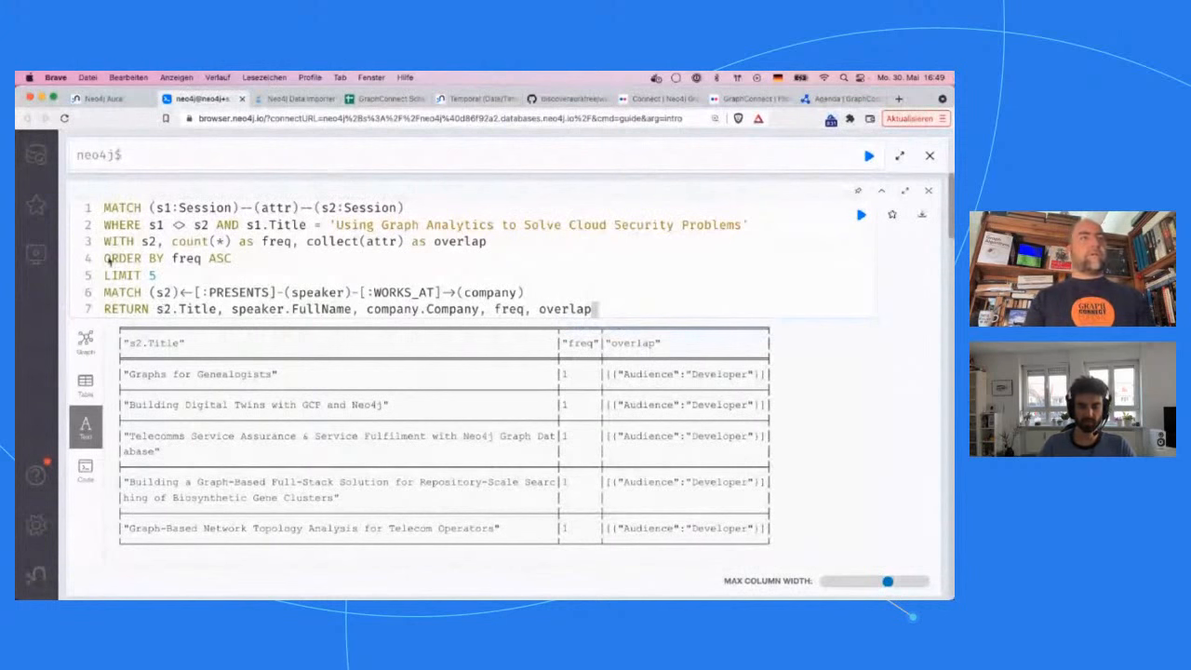
Change the ORDER BY direction for freq to DESC and run the query.
{"action": "left_click_drag", "start_coordinate": [158, 275], "coordinate": [103, 226]}
{"action": "double_click", "coordinate": [150, 241]}
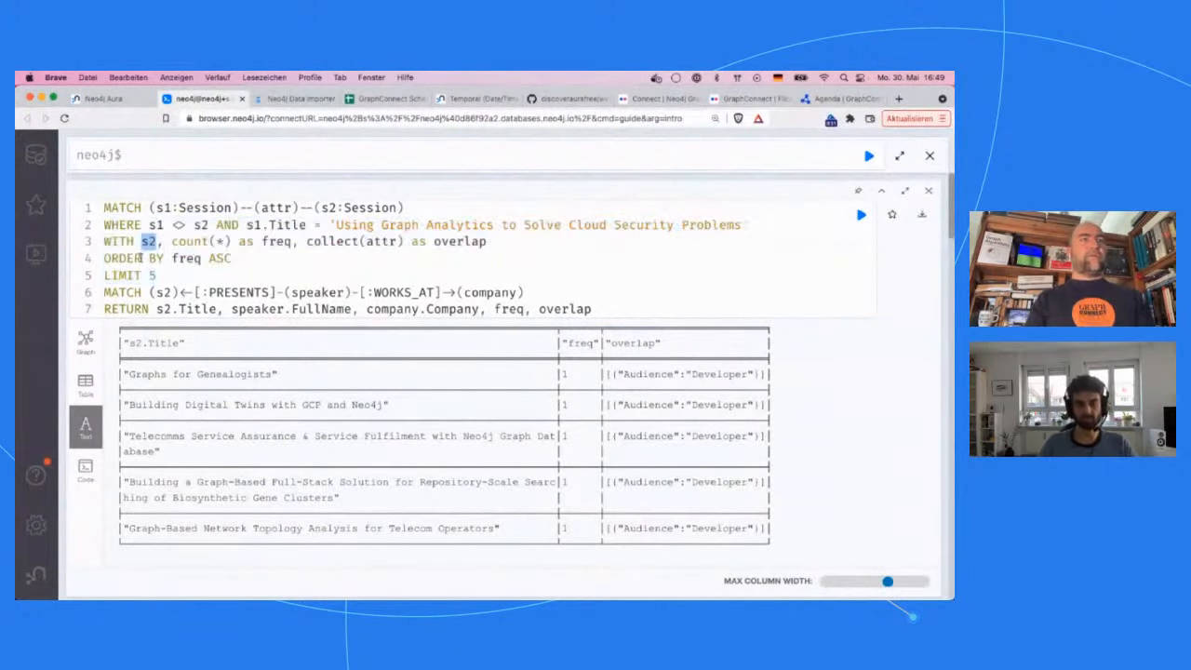
{"action": "double_click", "coordinate": [220, 258]}
{"action": "type", "text": "DESC"}
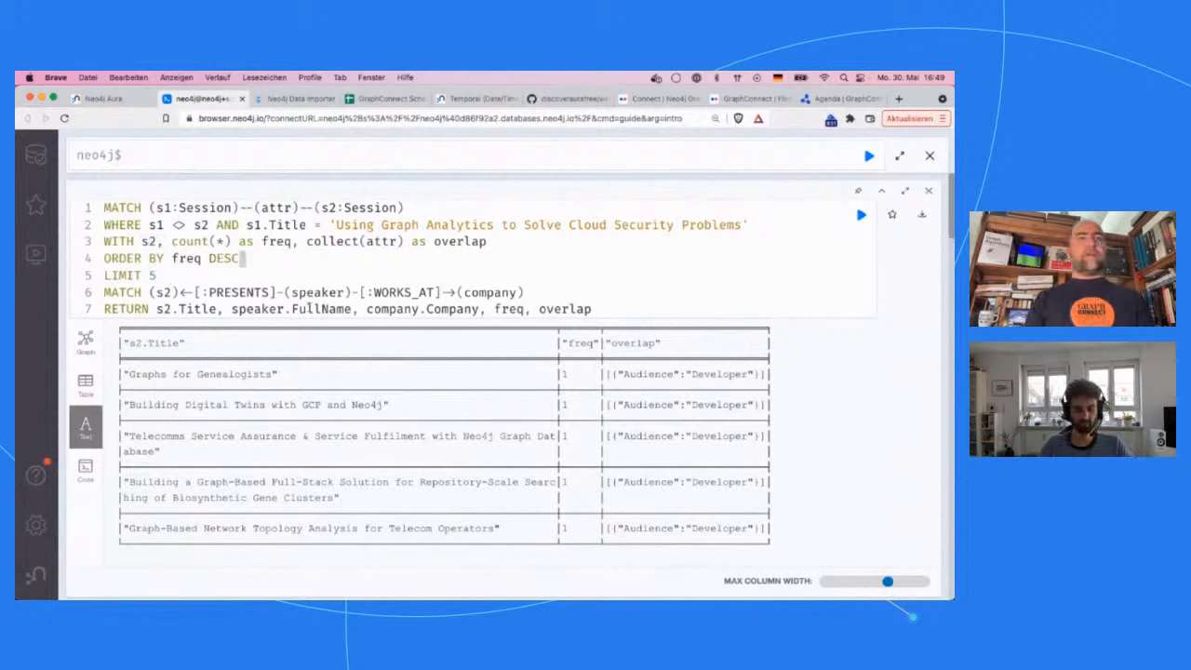
{"action": "left_click_drag", "start_coordinate": [150, 292], "coordinate": [551, 295]}
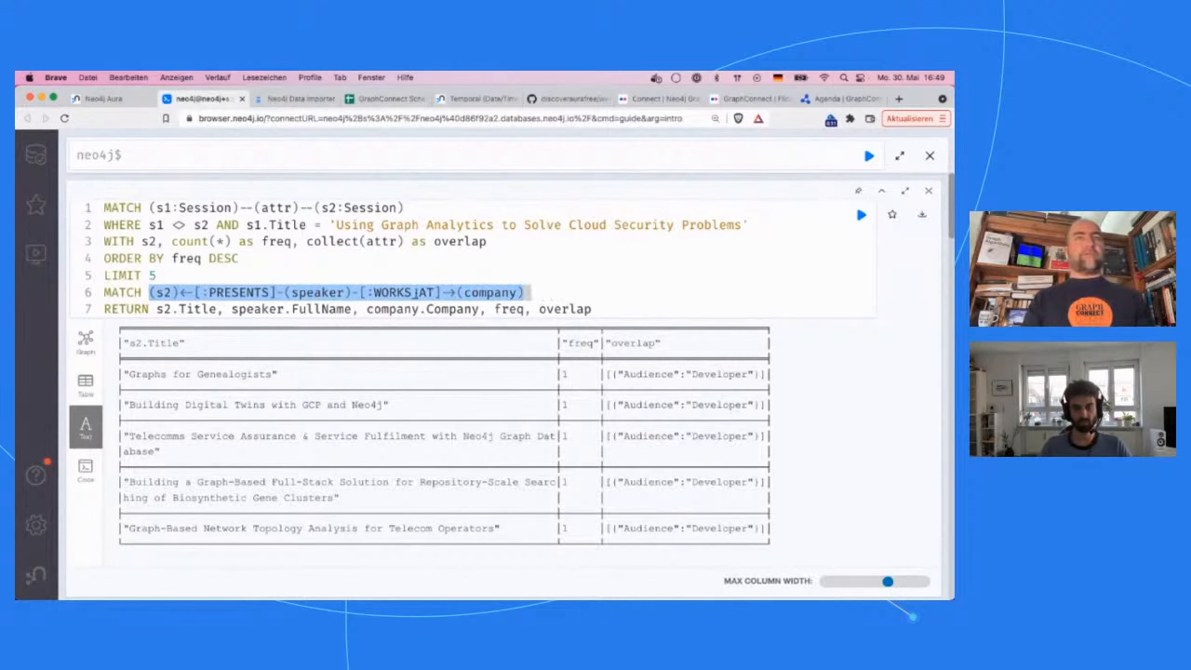
{"action": "key", "text": "super+Return"}
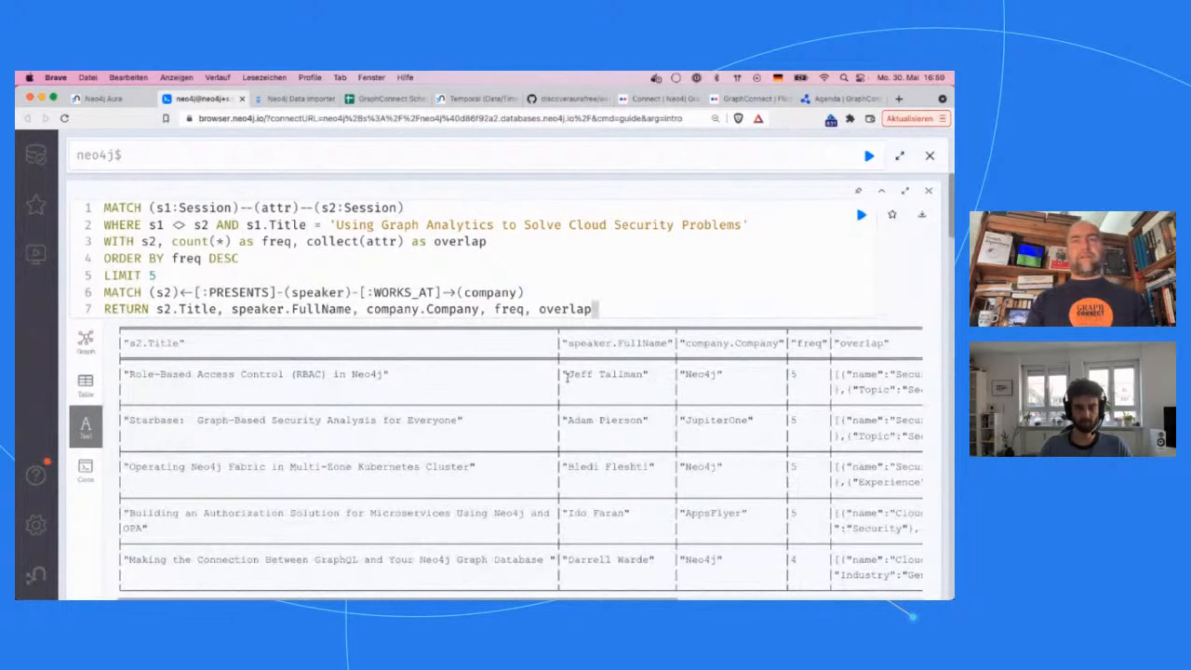
{"action": "left_click_drag", "start_coordinate": [566, 376], "coordinate": [662, 375]}
{"action": "double_click", "coordinate": [712, 372]}
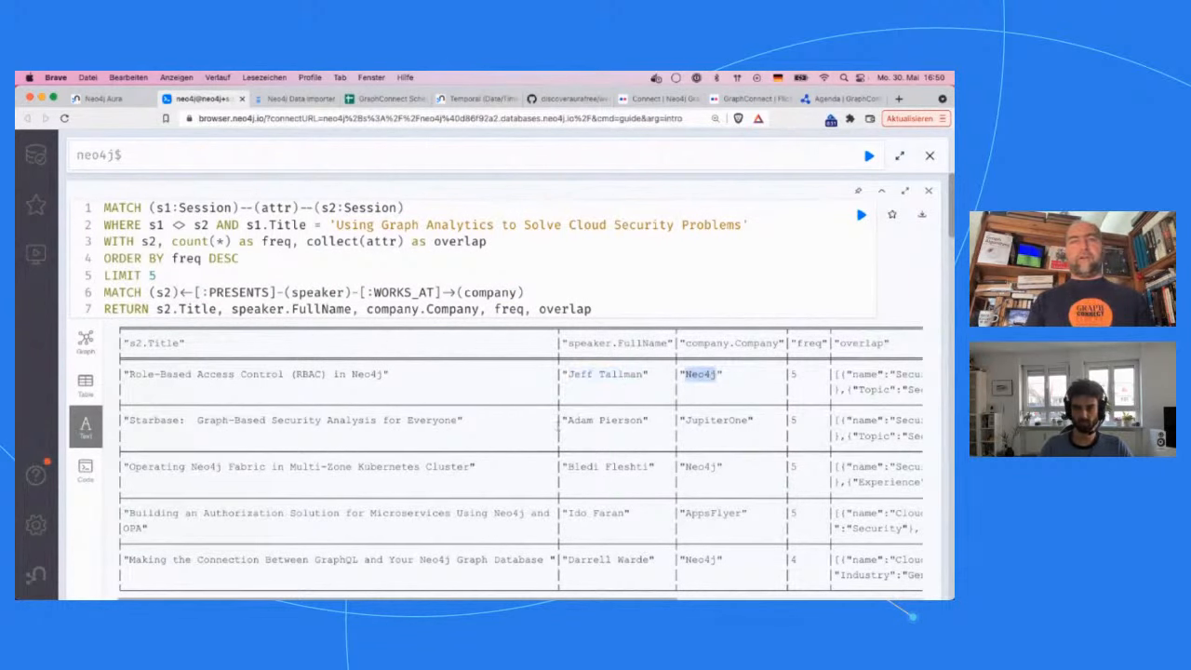
{"action": "double_click", "coordinate": [723, 419]}
{"action": "scroll", "coordinate": [707, 419], "scroll_direction": "down", "scroll_amount": 2}
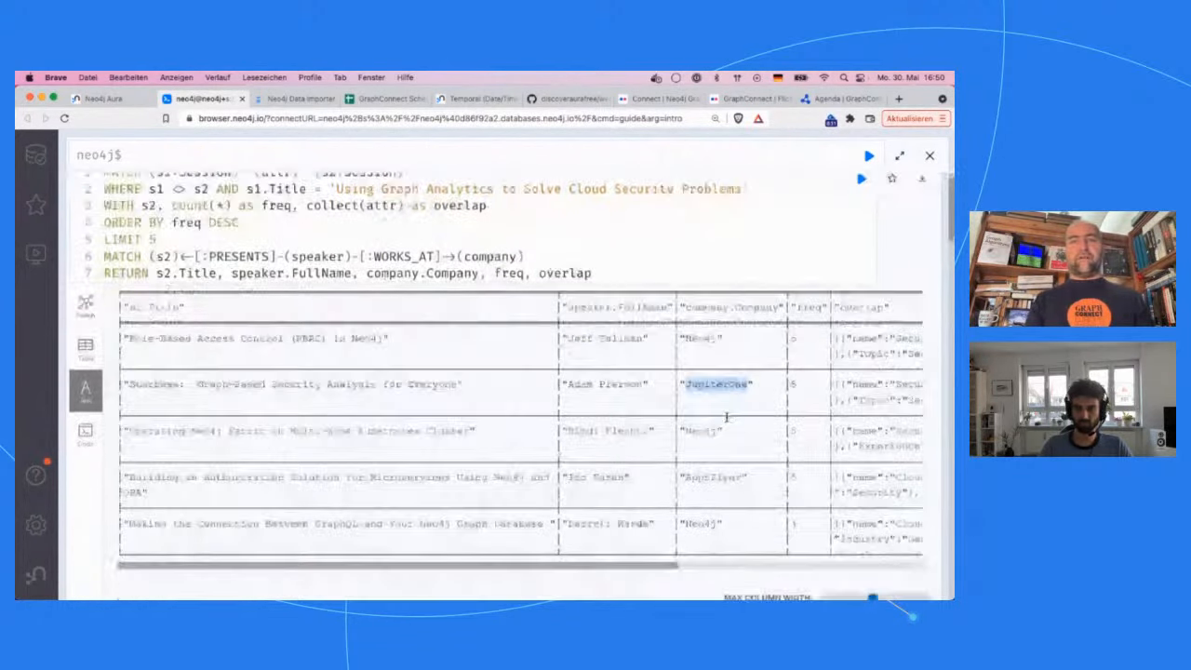
{"action": "scroll", "coordinate": [694, 418], "scroll_direction": "up", "scroll_amount": 2}
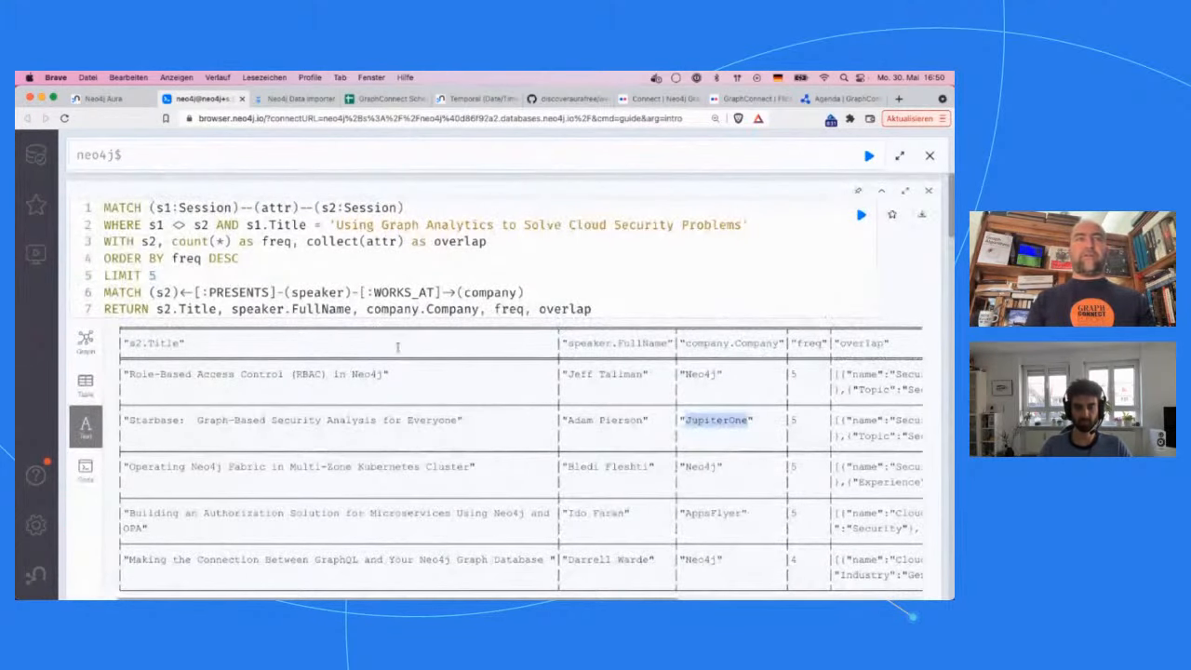
Try replacing the session title string in the WHERE clause with the parameter $session.
{"action": "left_click_drag", "start_coordinate": [331, 224], "coordinate": [750, 226]}
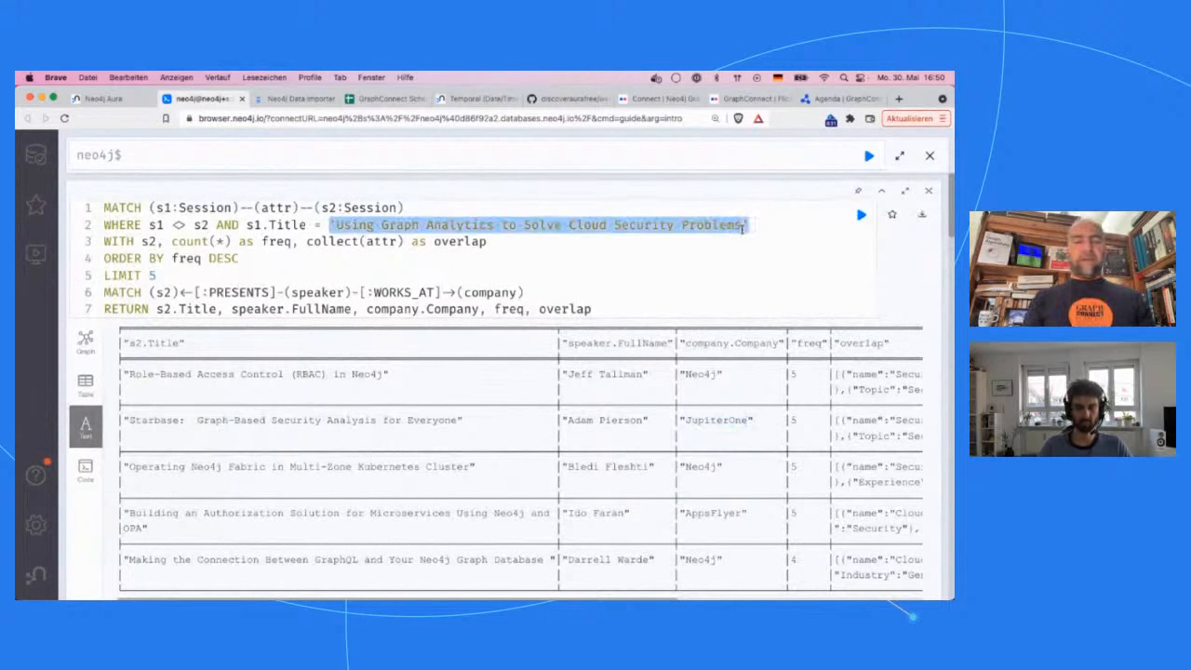
{"action": "type", "text": "$"}
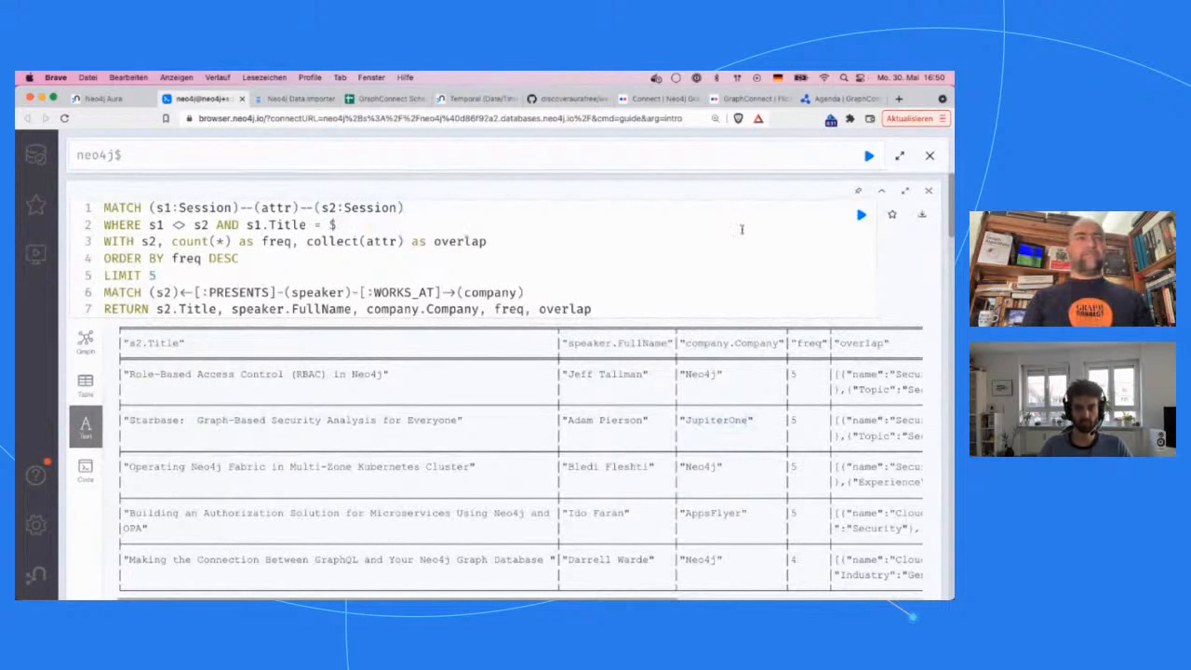
{"action": "type", "text": "session"}
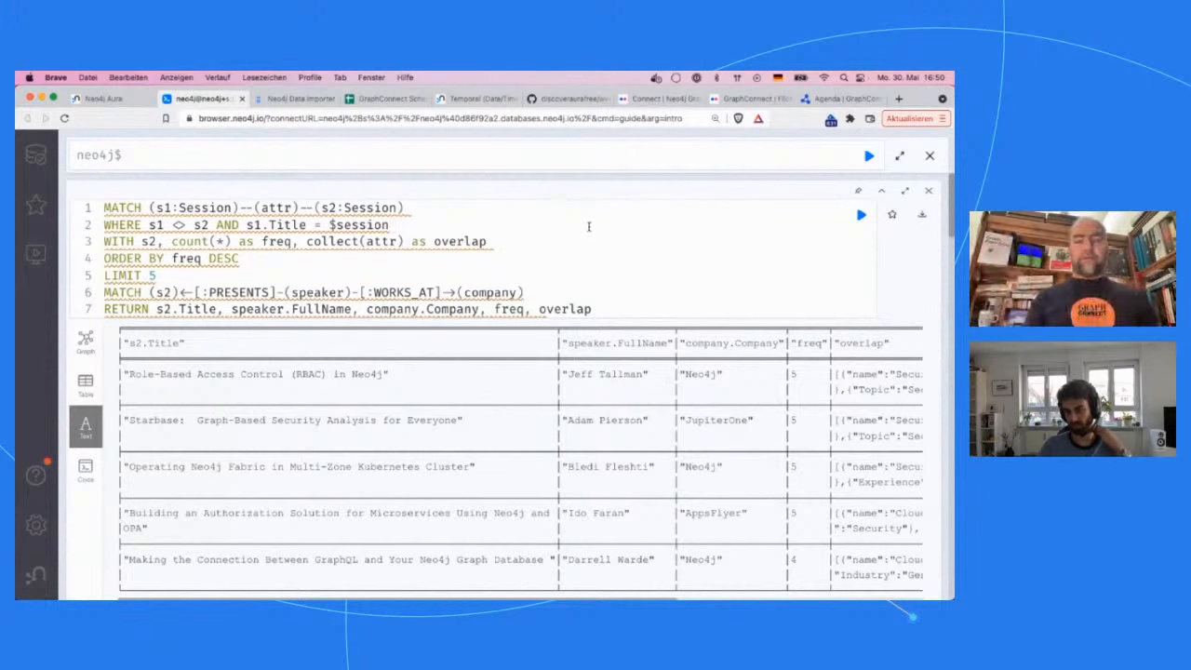
{"action": "key", "text": "super+z"}
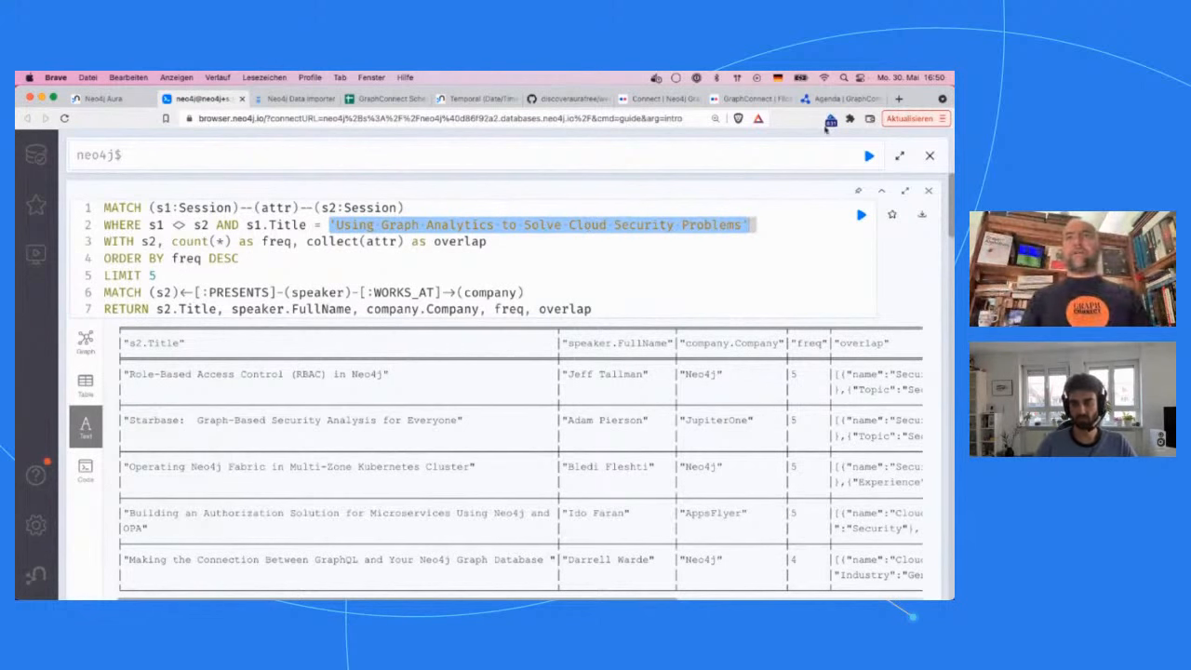
Look over the session descriptions on the GraphConnect agenda page, collapsing "Building Digital Twins with GCP and Neo4j", and return to the query.
{"action": "left_click", "coordinate": [837, 99]}
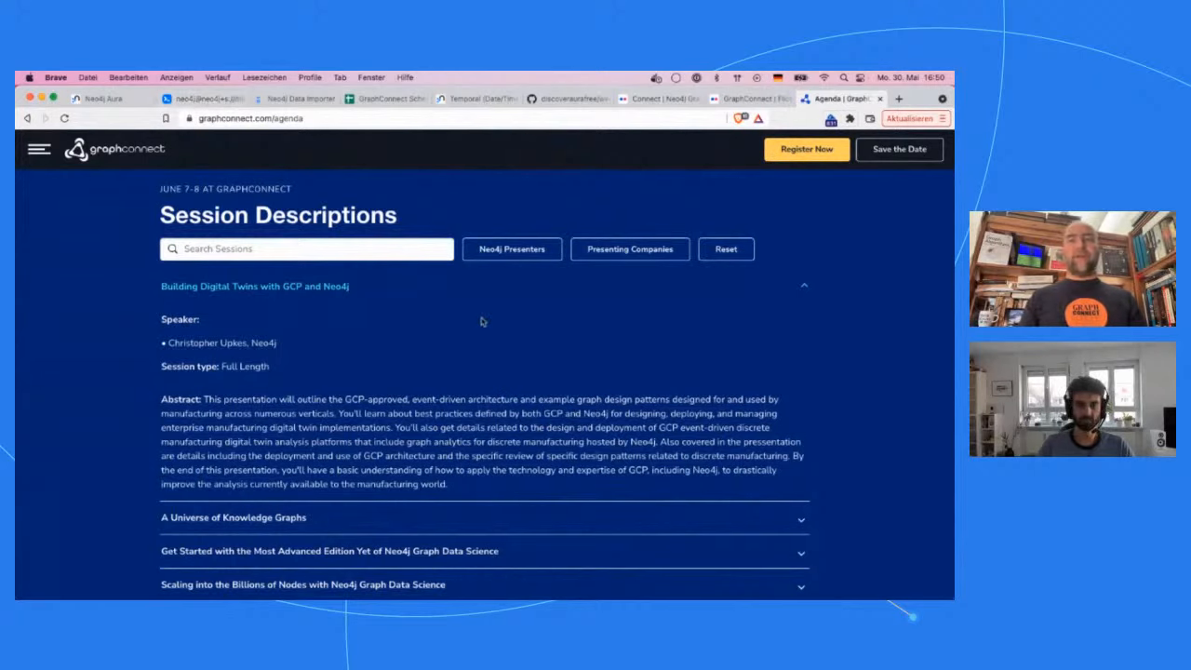
{"action": "left_click", "coordinate": [806, 288]}
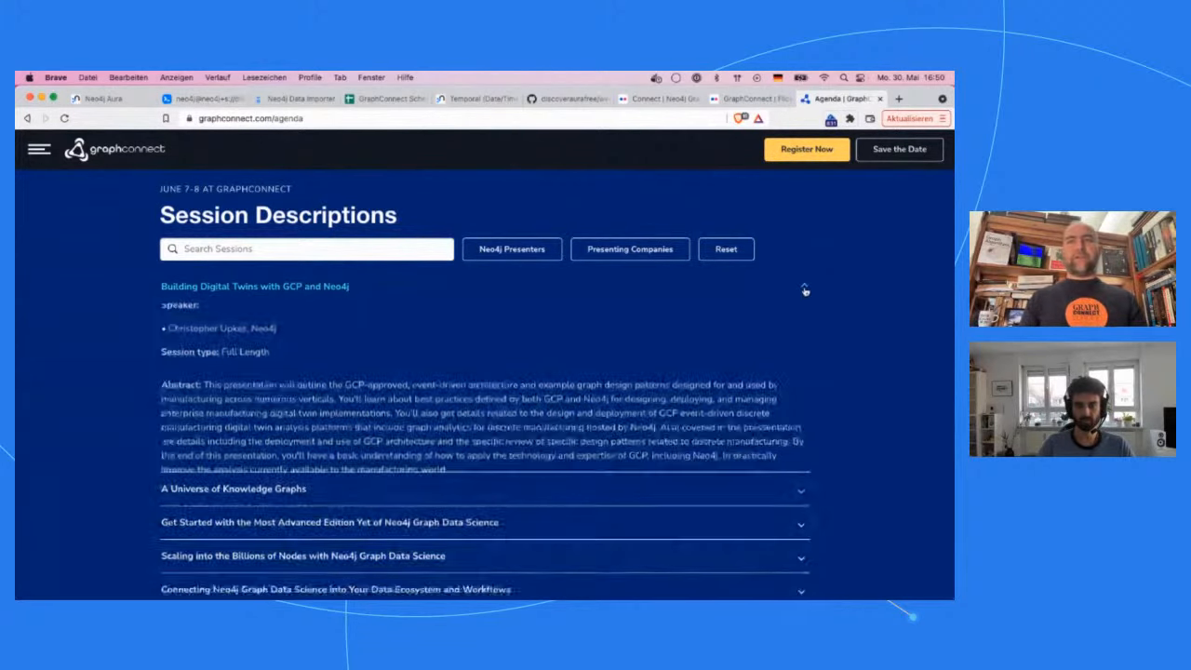
{"action": "left_click", "coordinate": [806, 289]}
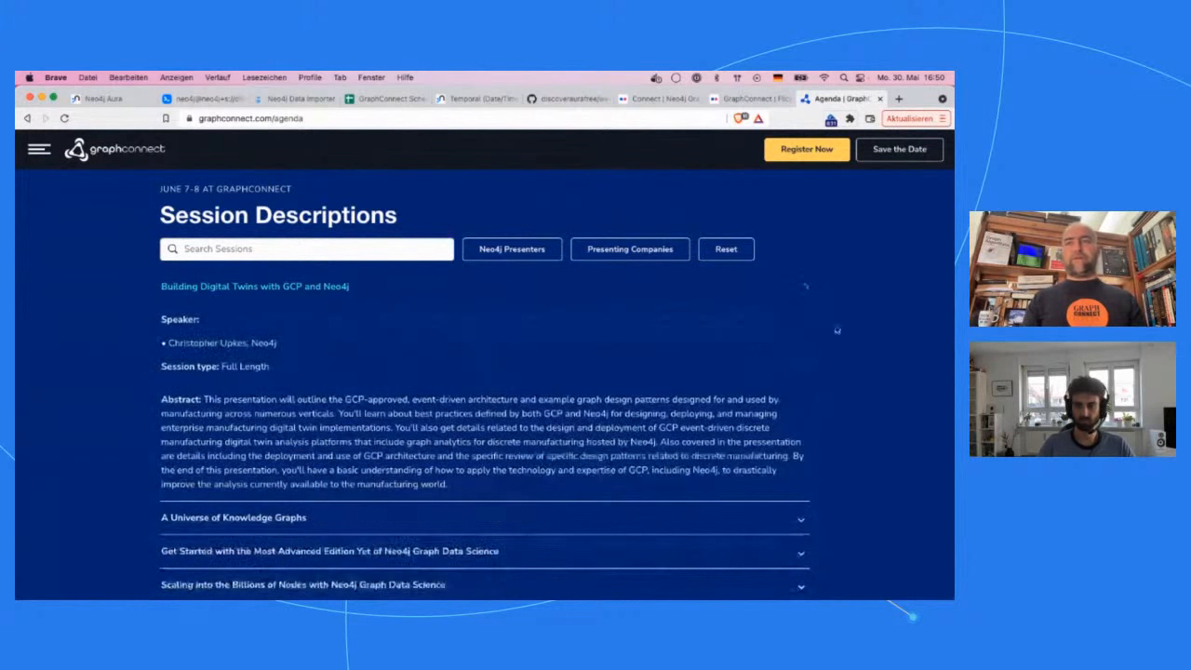
{"action": "left_click", "coordinate": [806, 288]}
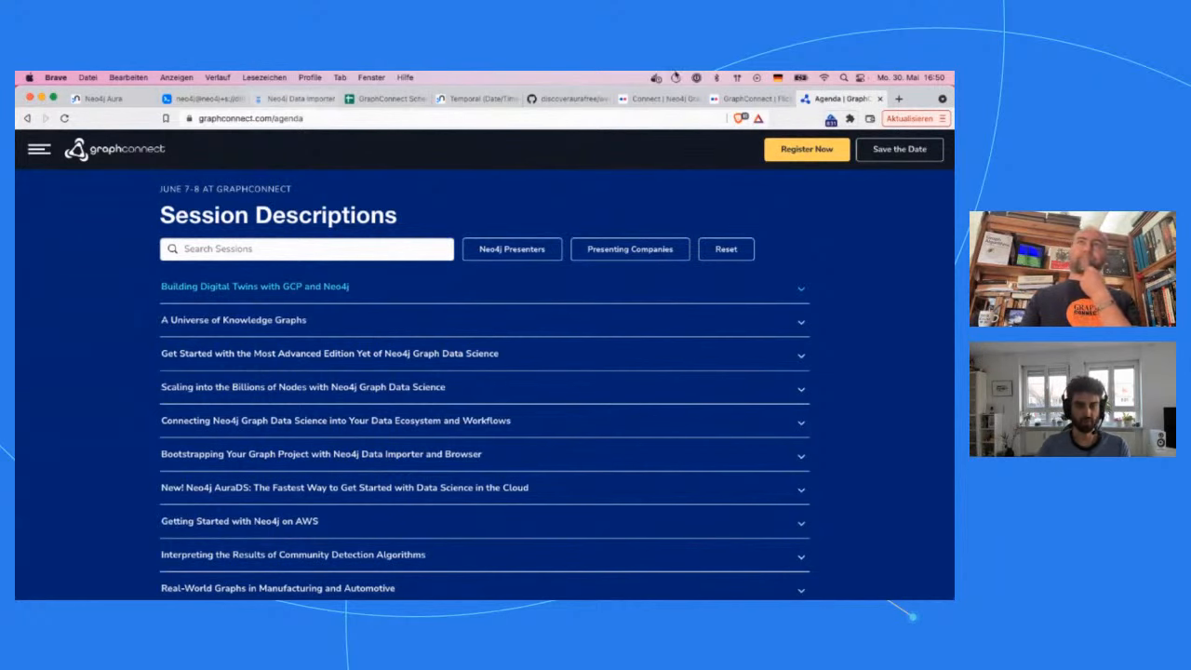
{"action": "left_click", "coordinate": [744, 99]}
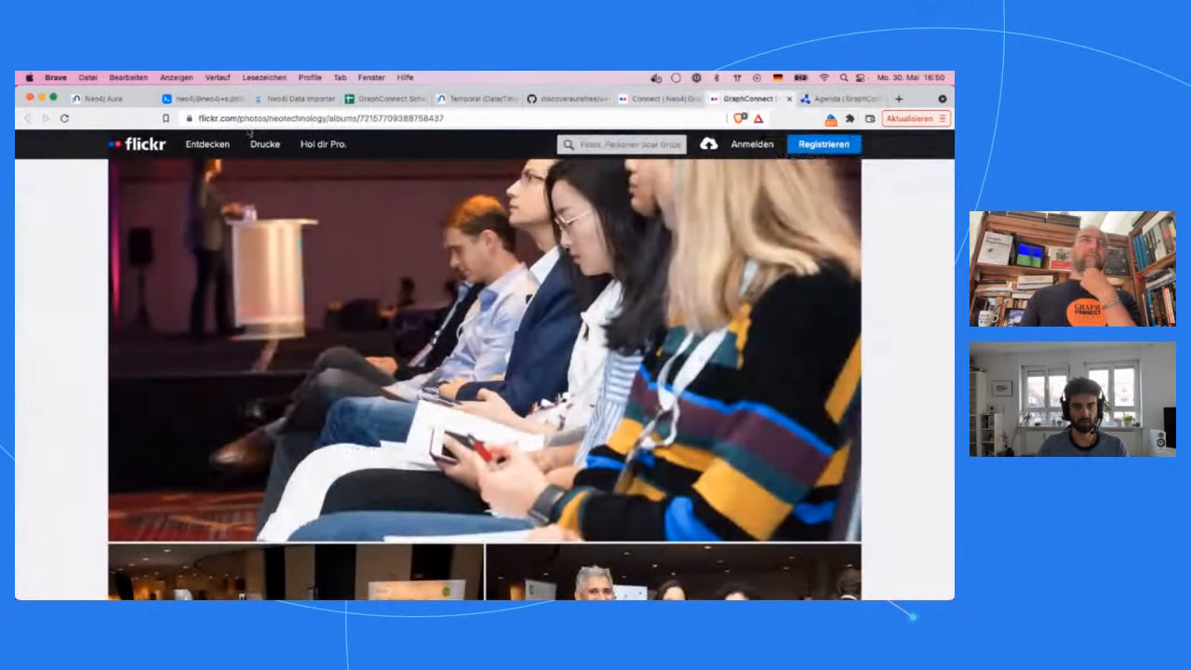
{"action": "left_click", "coordinate": [213, 99]}
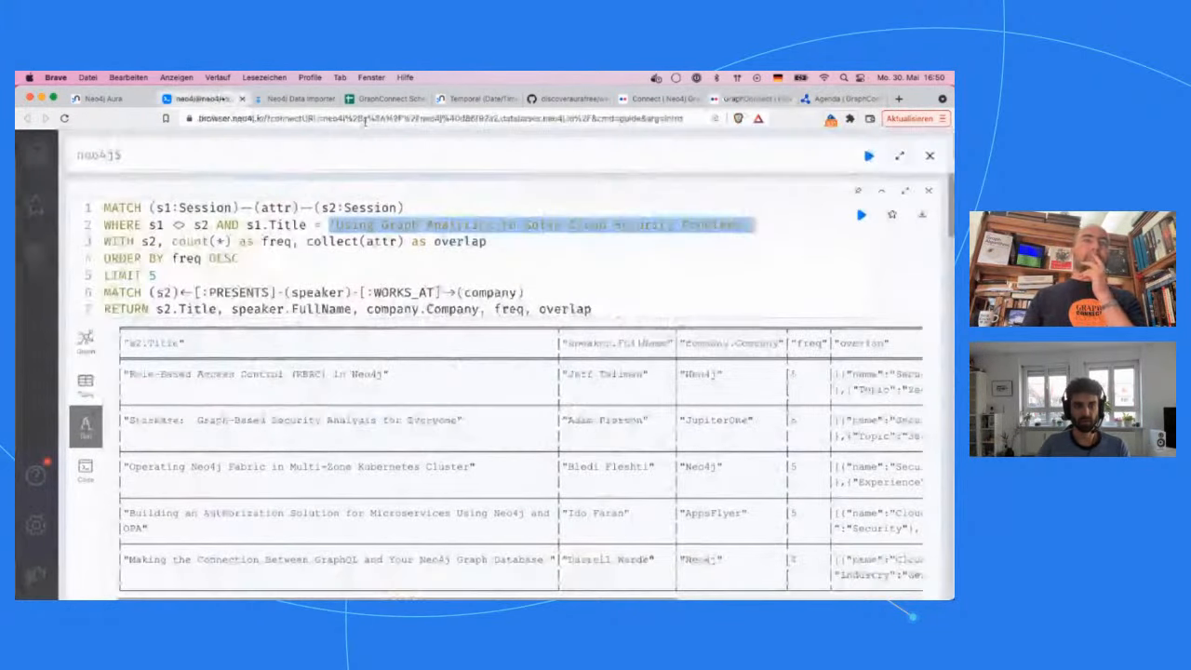
Add the condition line AND date(s1) <> date(s2.Start) below the WHERE clause.
{"action": "left_click", "coordinate": [546, 244]}
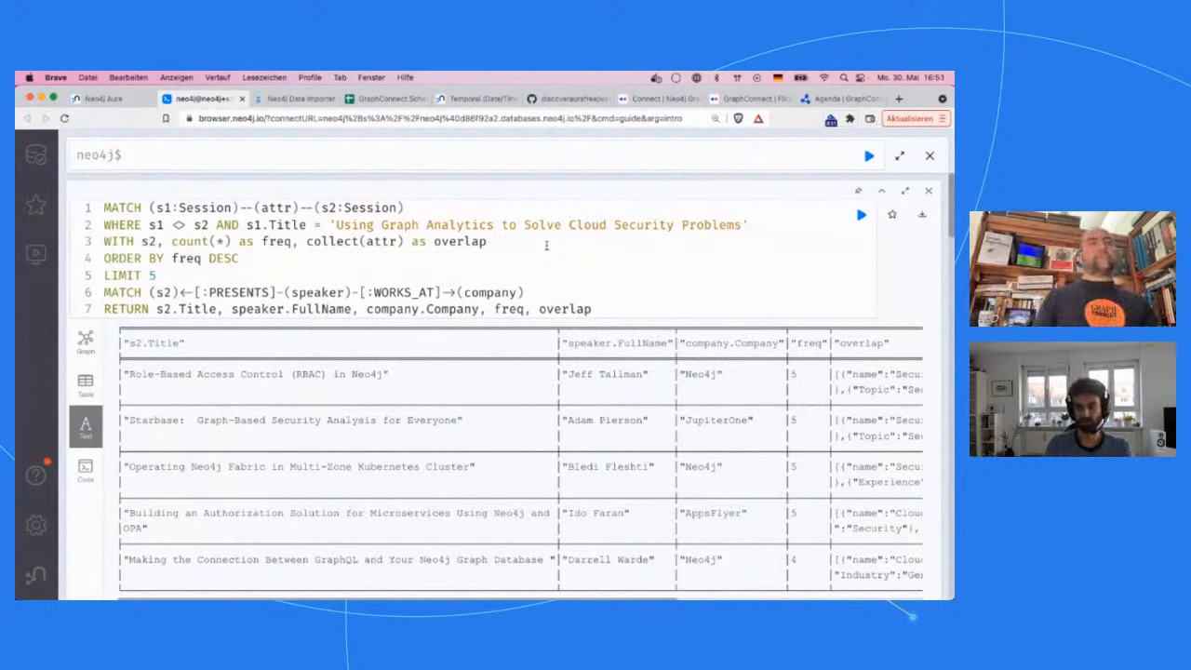
{"action": "key", "text": "Up"}
{"action": "key", "text": "End"}
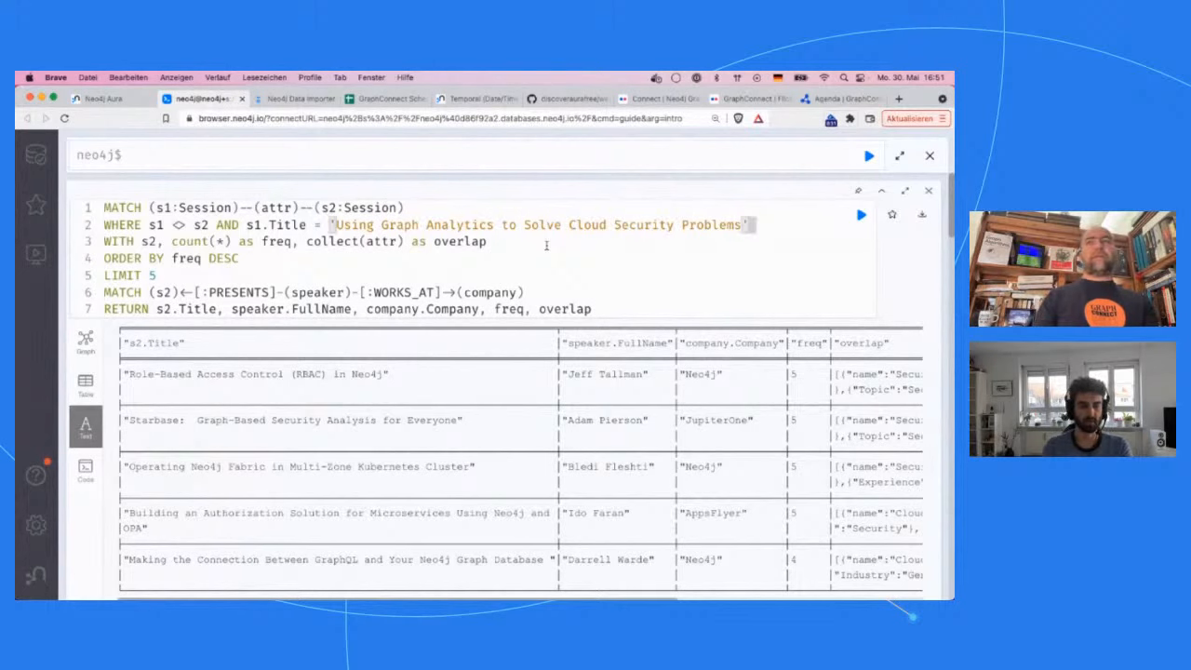
{"action": "key", "text": "Return"}
{"action": "key", "text": "shift+Home"}
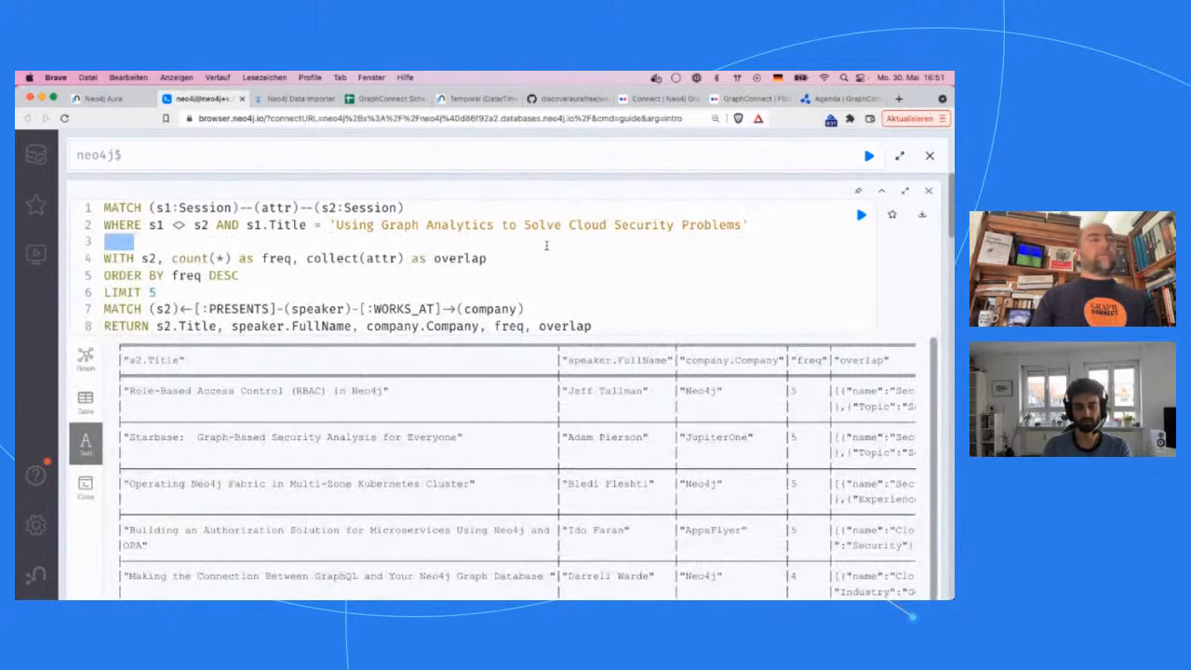
{"action": "type", "text": "AND"}
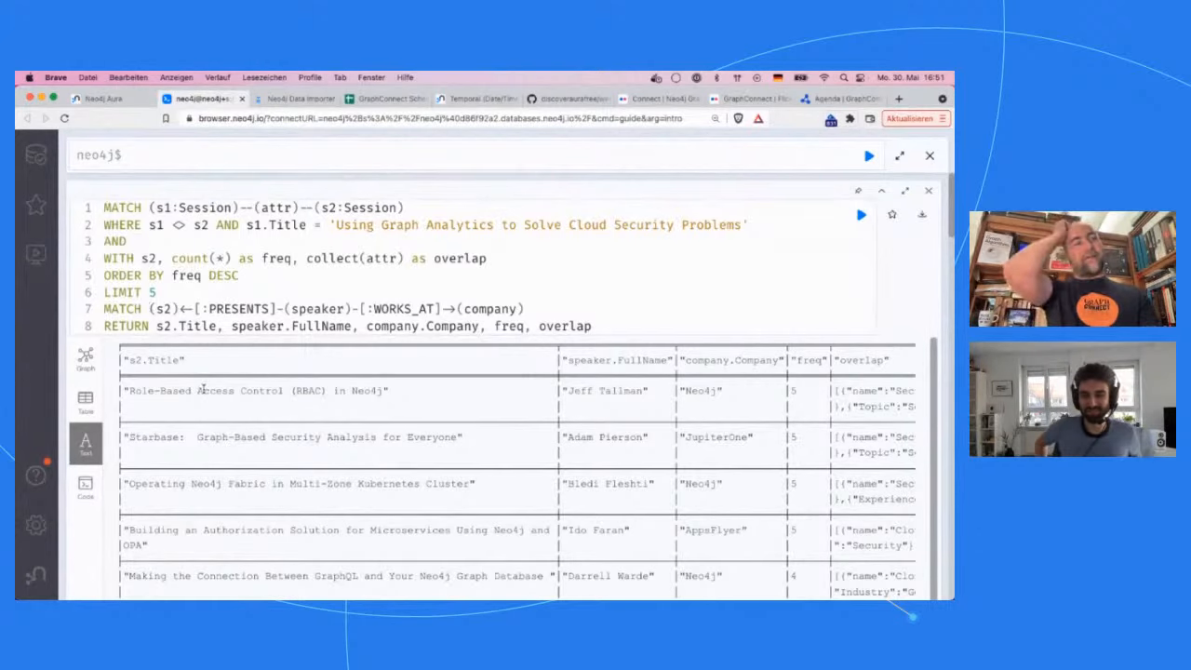
{"action": "type", "text": "date("}
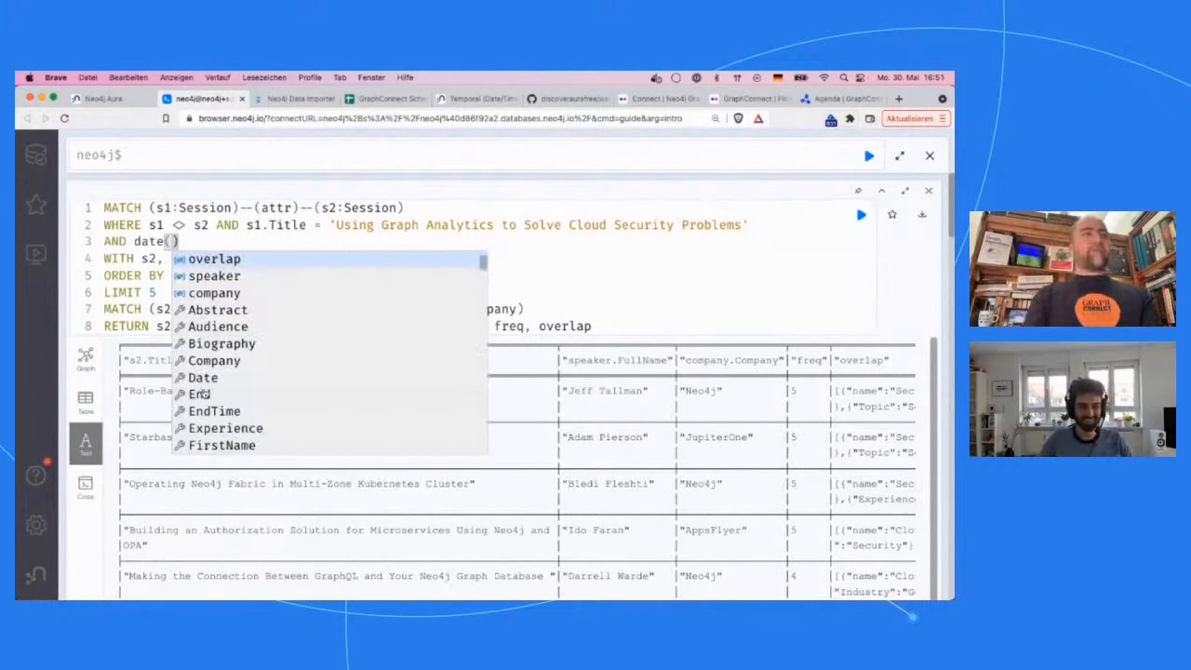
{"action": "type", "text": "s1"}
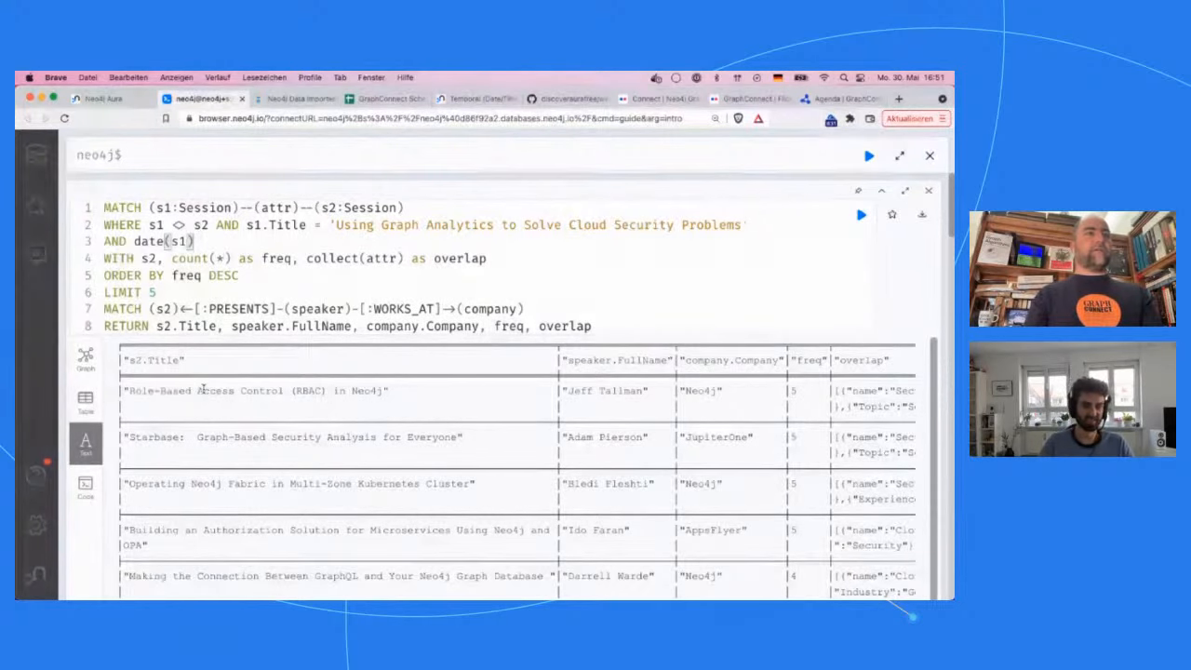
{"action": "type", "text": " <> date(s2)"}
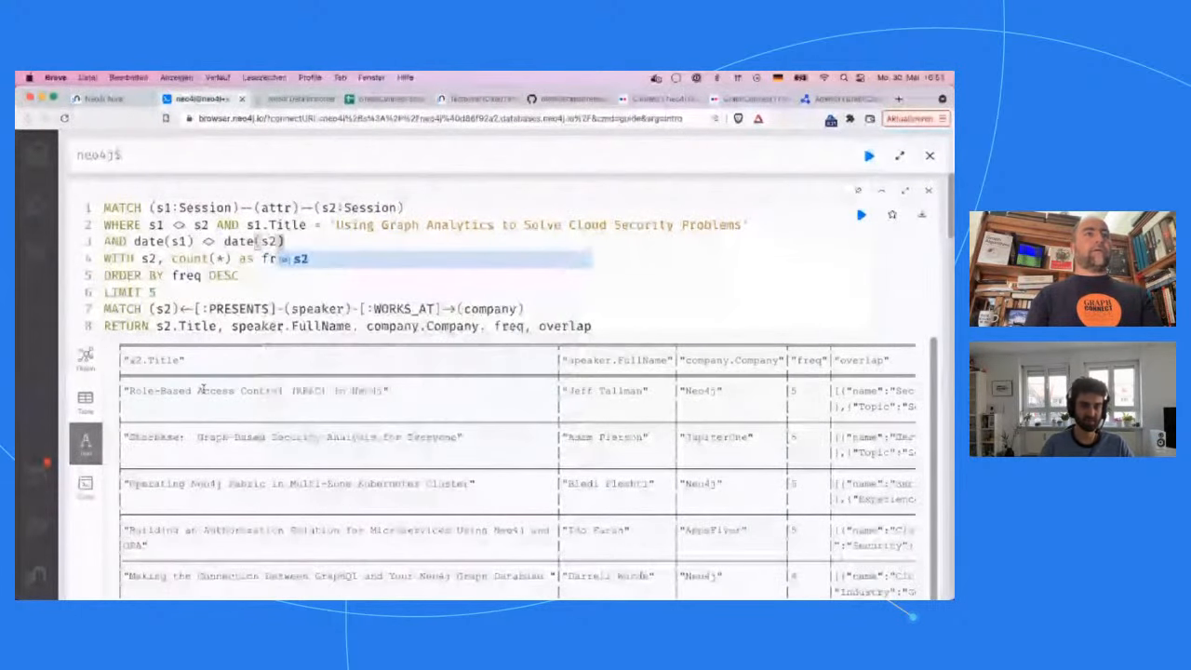
{"action": "type", "text": ".st"}
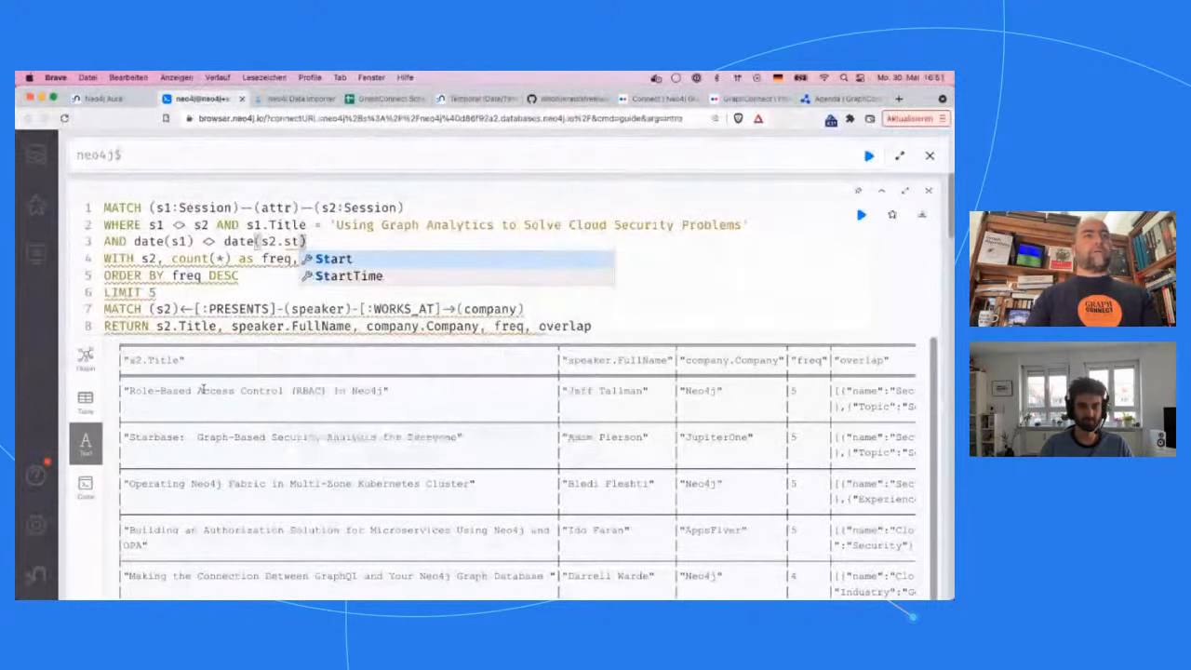
{"action": "key", "text": "Return"}
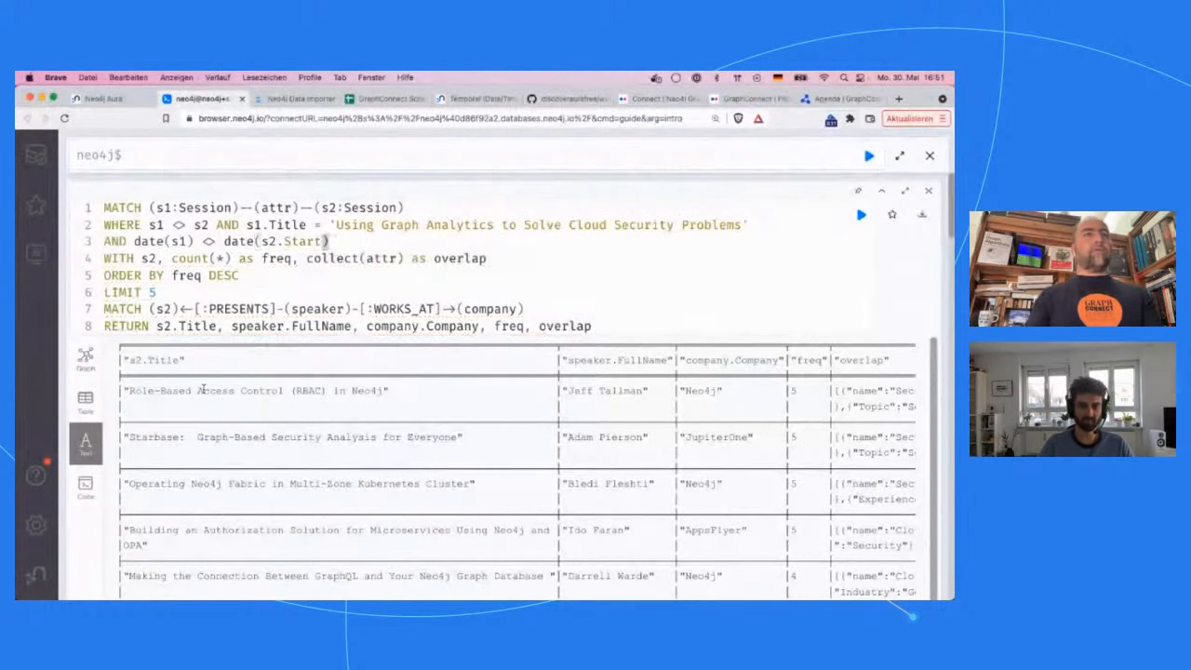
Replace date(s2.Start) in the new condition with the property s2.Date.
{"action": "key", "text": "shift+Left"}
{"action": "key", "text": "shift+Left"}
{"action": "key", "text": "shift+Left"}
{"action": "key", "text": "shift+Left"}
{"action": "key", "text": "shift+Left"}
{"action": "key", "text": "shift+Left"}
{"action": "key", "text": "shift+Left"}
{"action": "key", "text": "shift+Left"}
{"action": "key", "text": "shift+Left"}
{"action": "key", "text": "shift+Left"}
{"action": "key", "text": "shift+Left"}
{"action": "key", "text": "shift+Left"}
{"action": "key", "text": "shift+Left"}
{"action": "key", "text": "shift+Left"}
{"action": "key", "text": "shift+Left"}
{"action": "key", "text": "BackSpace"}
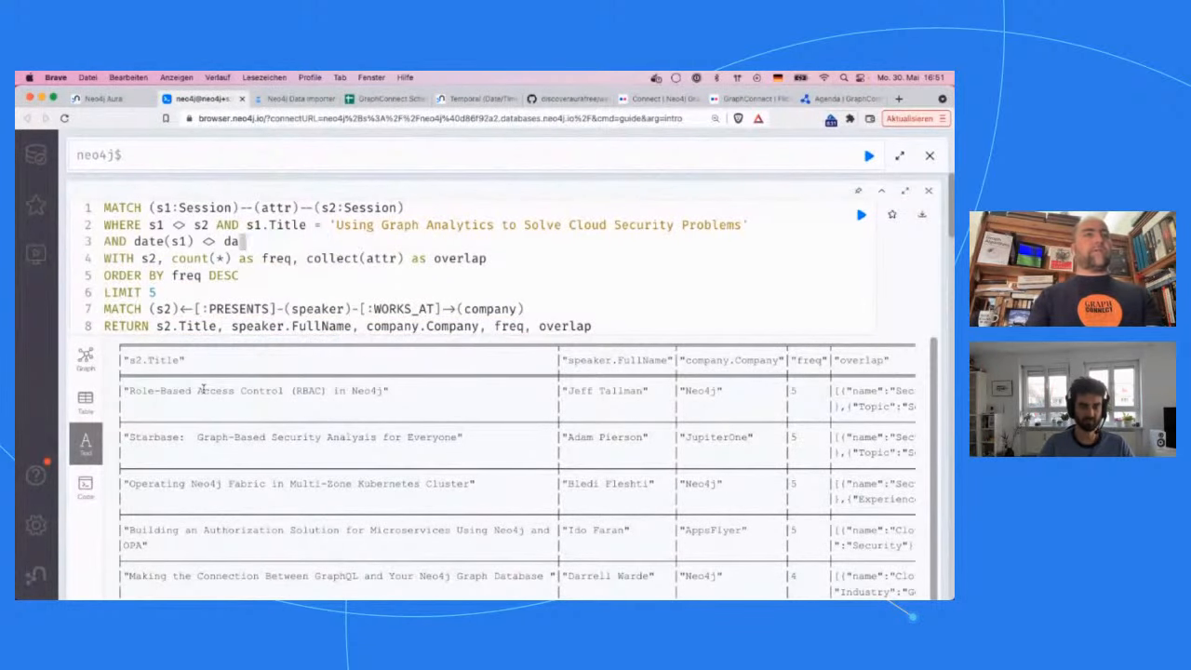
{"action": "type", "text": "s2.d"}
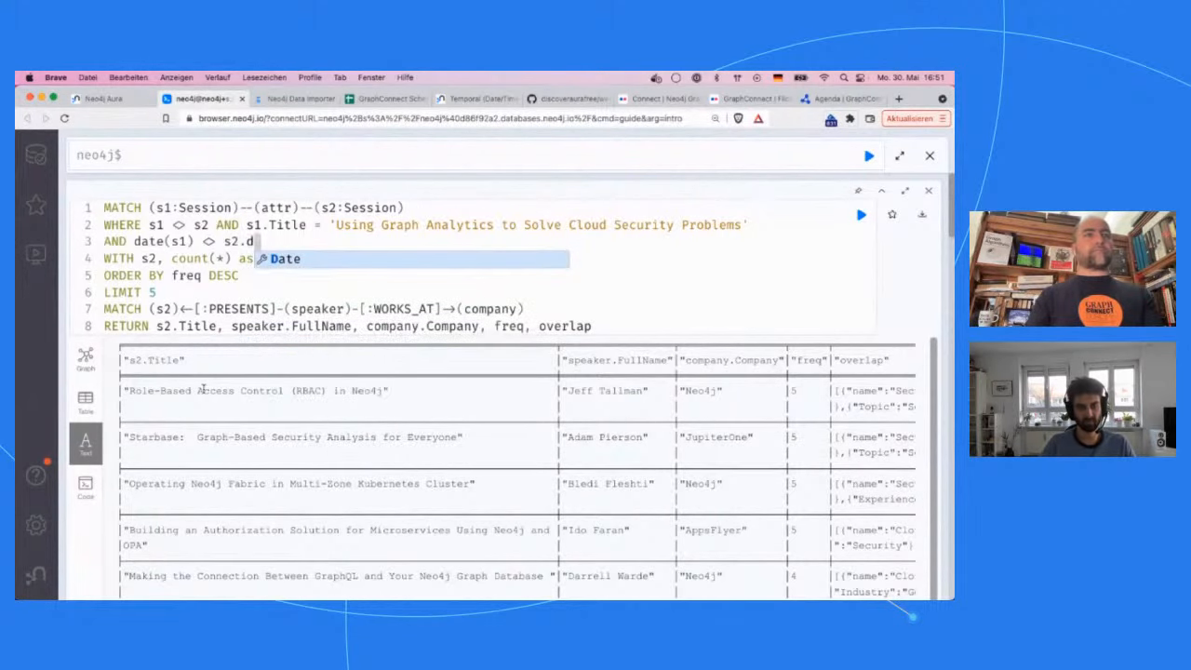
{"action": "key", "text": "Return"}
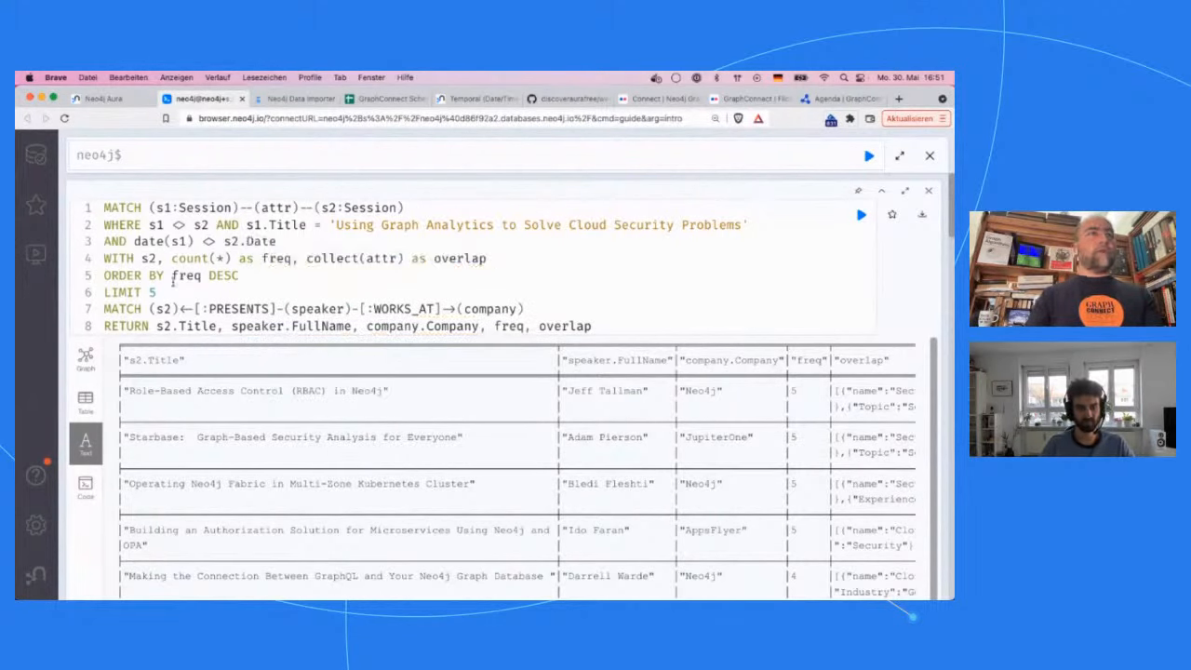
Try completing the date call in the added condition as date(s1.Start).
{"action": "left_click", "coordinate": [191, 241]}
{"action": "type", "text": ".St"}
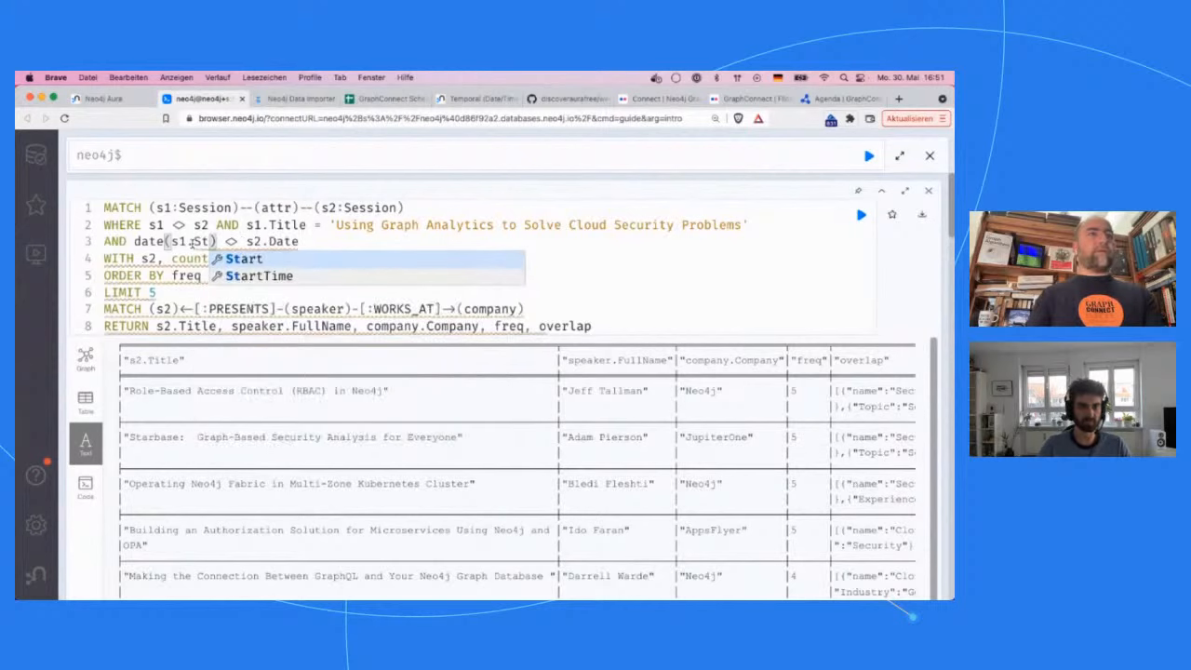
{"action": "key", "text": "Return"}
{"action": "key", "text": "Right"}
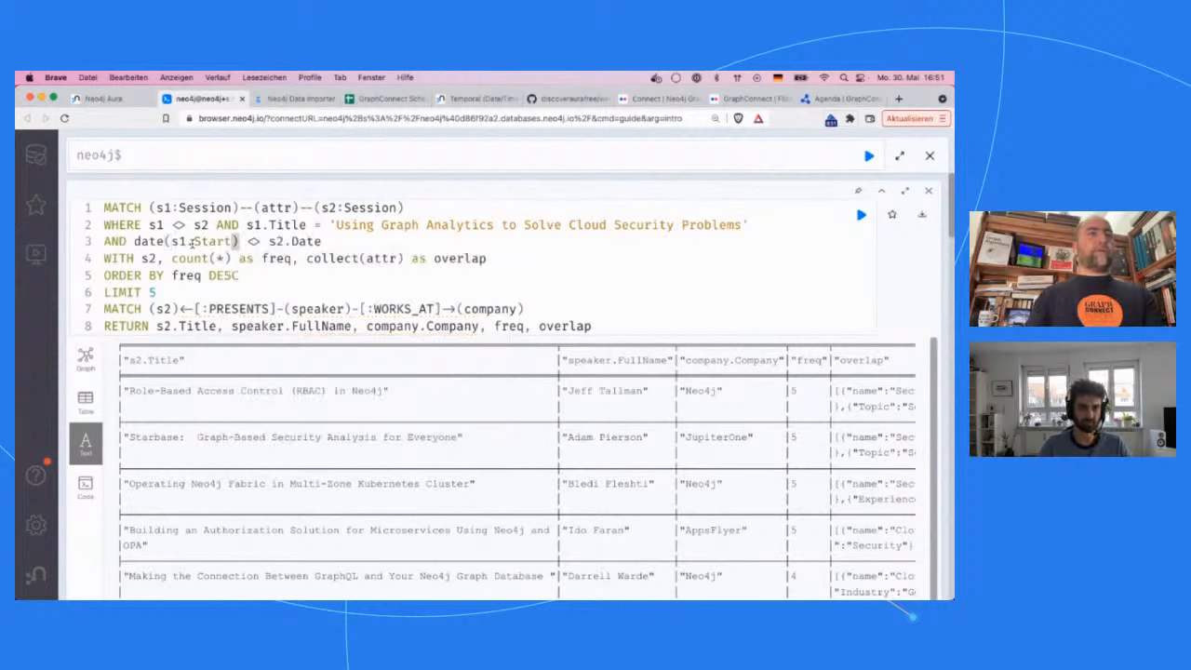
Replace the date function call before the <> operator with the property s1.Date.
{"action": "key", "text": "shift+Left"}
{"action": "key", "text": "shift+Left"}
{"action": "key", "text": "shift+Left"}
{"action": "key", "text": "shift+Left"}
{"action": "key", "text": "shift+Left"}
{"action": "key", "text": "shift+Left"}
{"action": "key", "text": "shift+Left"}
{"action": "key", "text": "shift+Left"}
{"action": "key", "text": "shift+Left"}
{"action": "key", "text": "shift+Left"}
{"action": "key", "text": "shift+Left"}
{"action": "key", "text": "shift+Left"}
{"action": "key", "text": "shift+Left"}
{"action": "key", "text": "shift+Left"}
{"action": "type", "text": "s1.Date"}
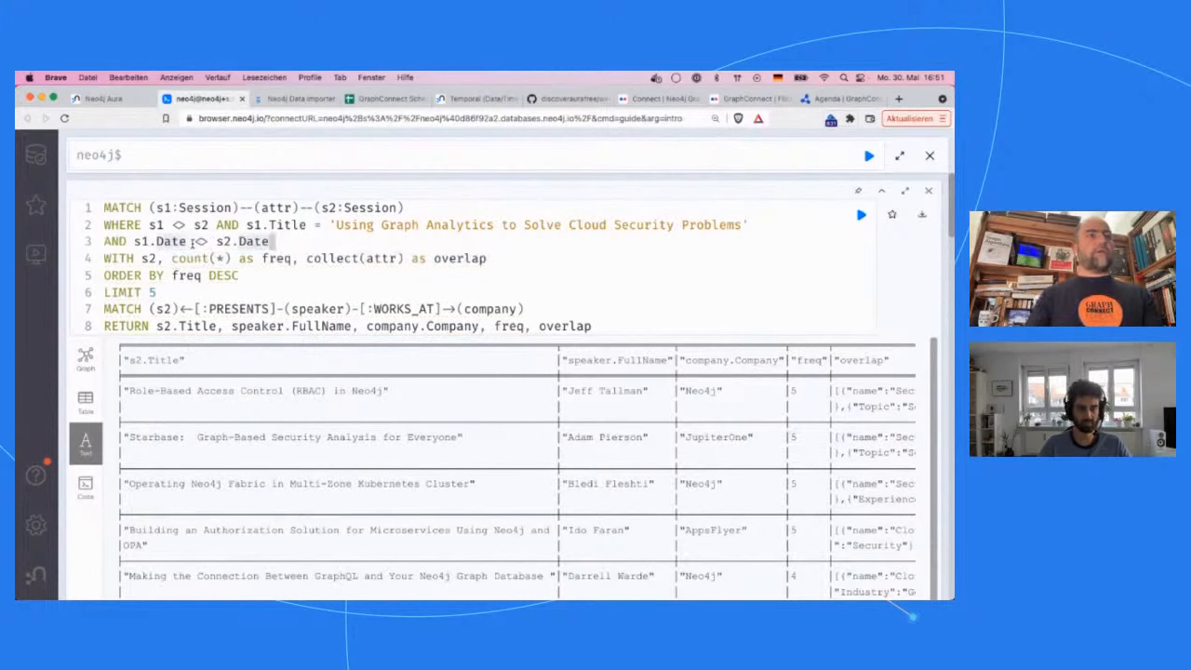
Append OR after s2.Date in the AND line and insert an opening parenthesis before s1.Date.
{"action": "type", "text": " OR"}
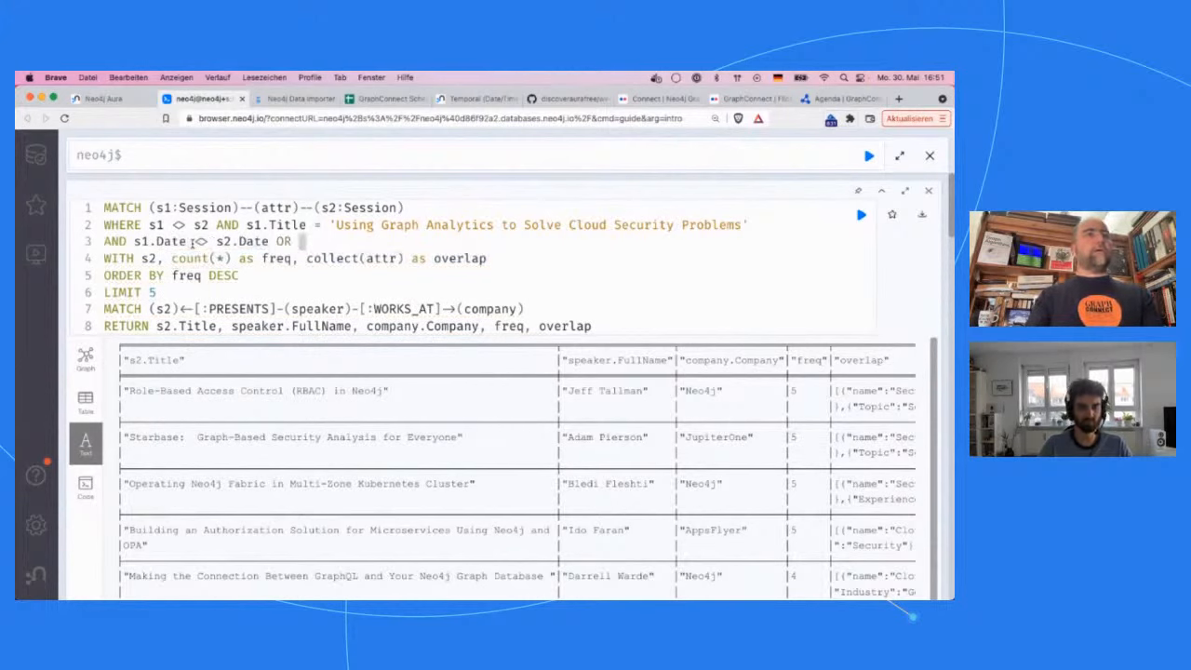
{"action": "key", "text": "Home"}
{"action": "key", "text": "Right"}
{"action": "key", "text": "Right"}
{"action": "key", "text": "Right"}
{"action": "key", "text": "Right"}
{"action": "type", "text": "("}
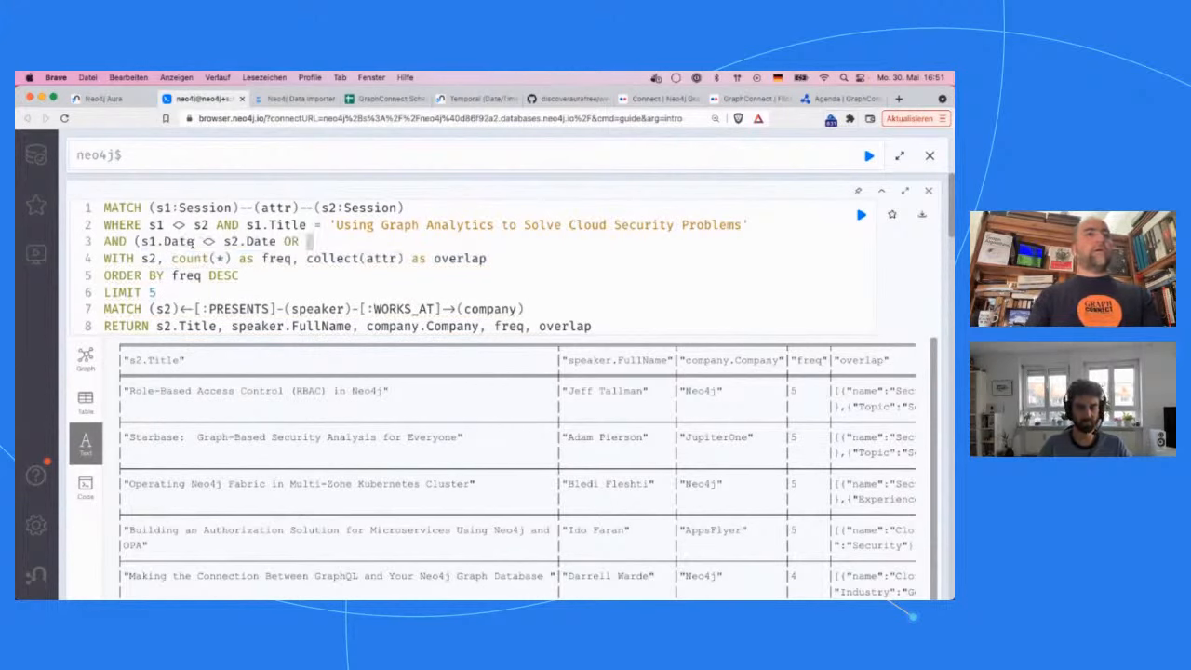
Complete the OR condition with s1.StartTime <> s2.StartTime and add the closing parenthesis.
{"action": "key", "text": "End"}
{"action": "type", "text": "s1."}
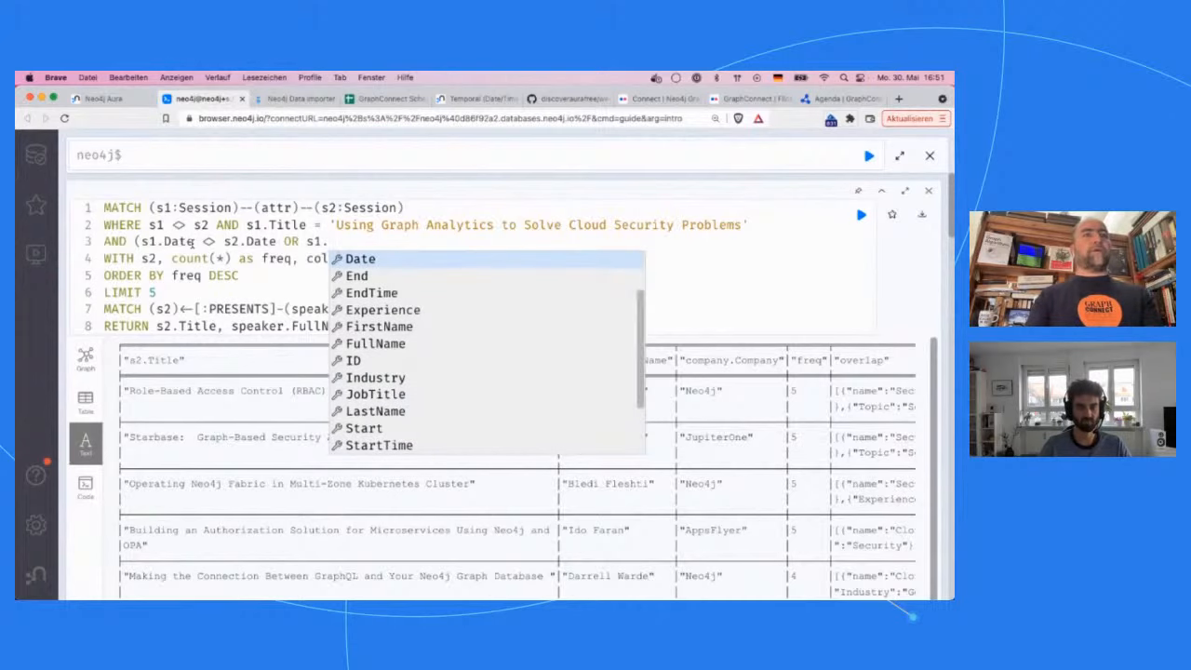
{"action": "type", "text": "St"}
{"action": "key", "text": "Down"}
{"action": "key", "text": "Return"}
{"action": "type", "text": "<> s2.ta"}
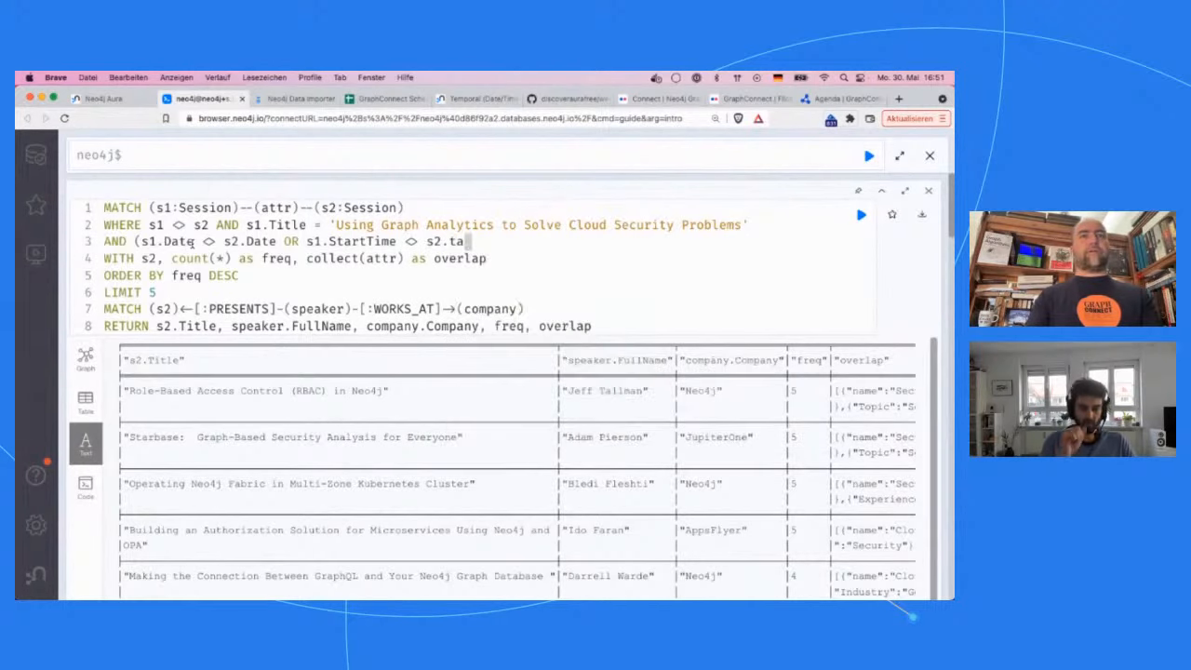
{"action": "key", "text": "BackSpace"}
{"action": "key", "text": "BackSpace"}
{"action": "type", "text": "st"}
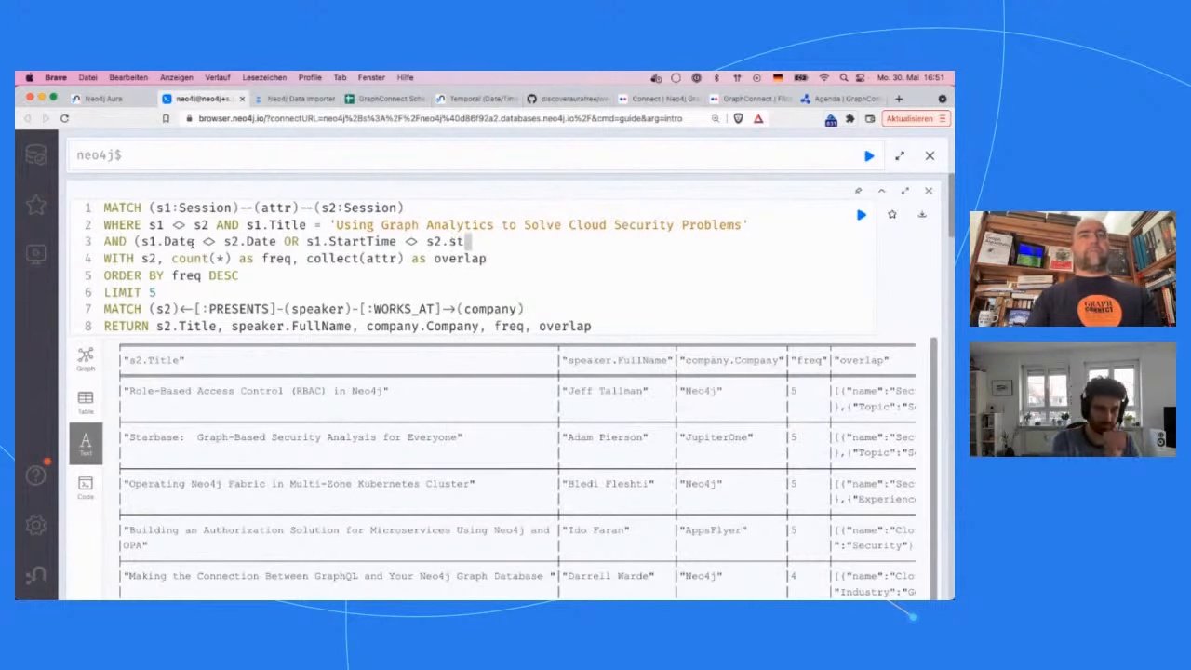
{"action": "key", "text": "Return"}
{"action": "type", "text": ")"}
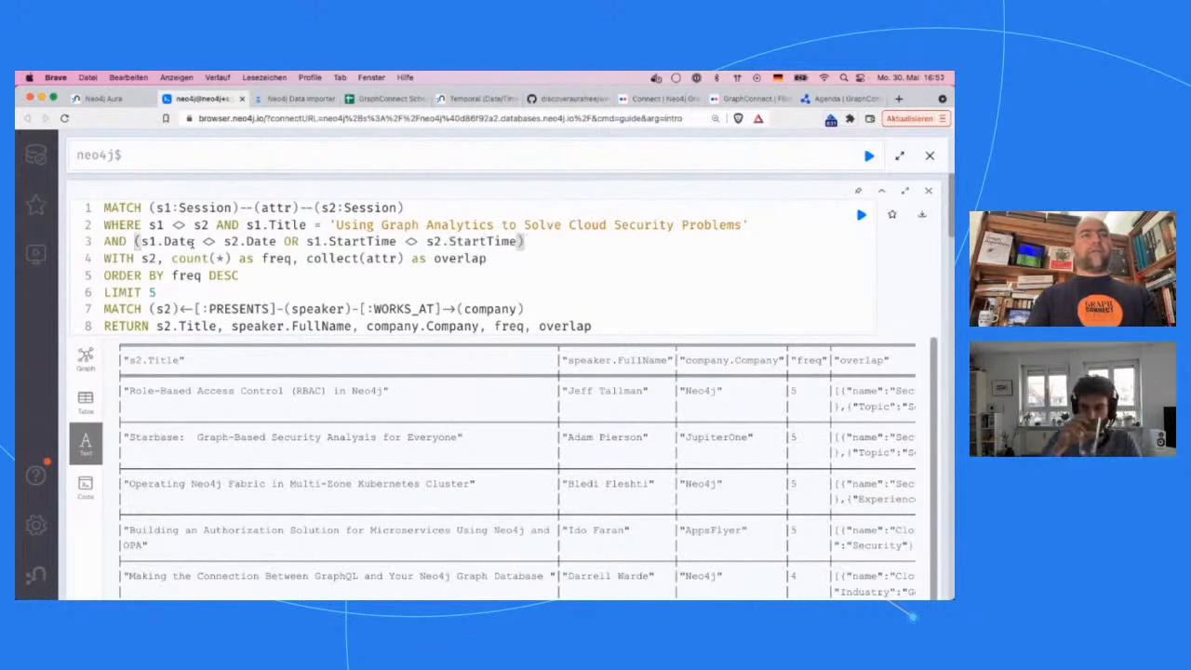